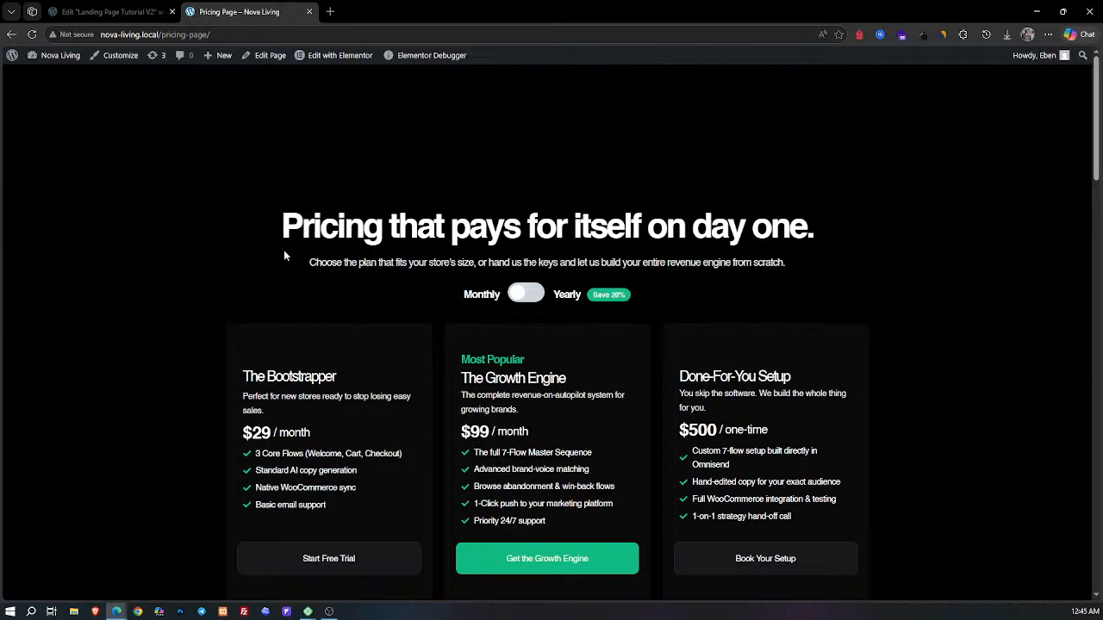
Step: Review the finished reference pricing page, from its plan cards through the feature table down to the FAQ and call to action
scroll(283, 256, "down", 5)
scroll(274, 266, "down", 6)
scroll(278, 274, "down", 4)
scroll(313, 330, "down", 5)
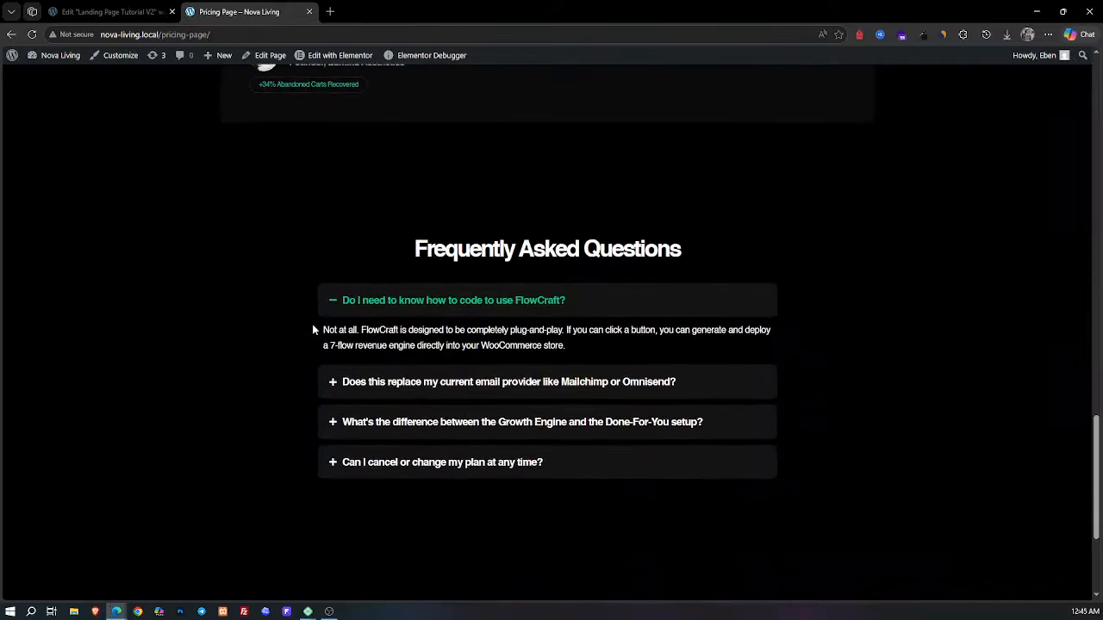
scroll(313, 330, "up", 1)
scroll(313, 330, "down", 1)
scroll(313, 330, "up", 5)
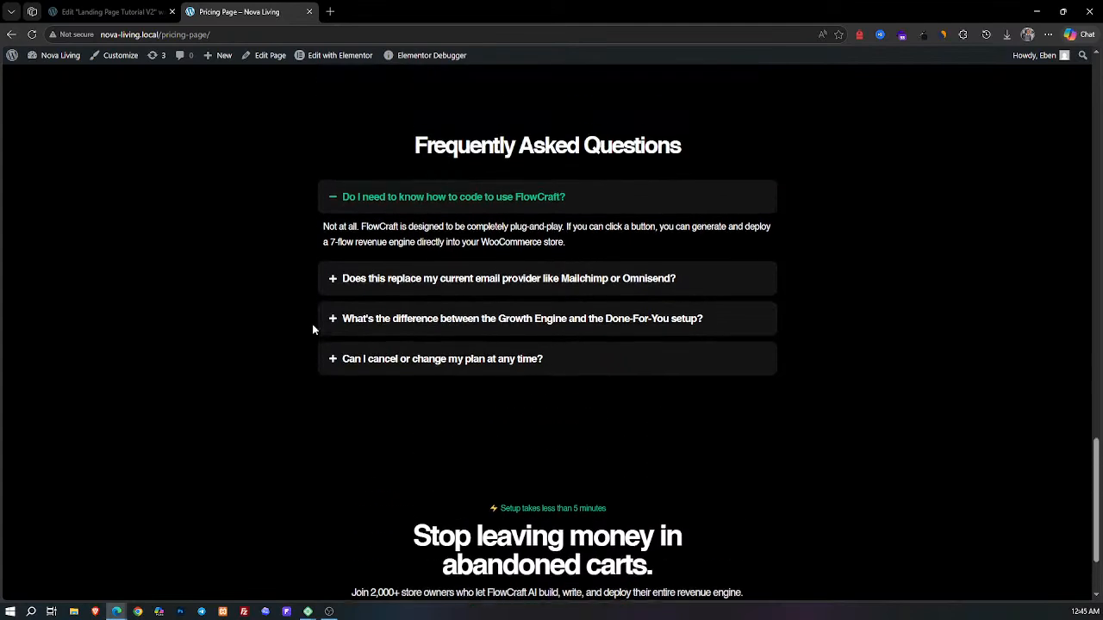
scroll(313, 330, "up", 3)
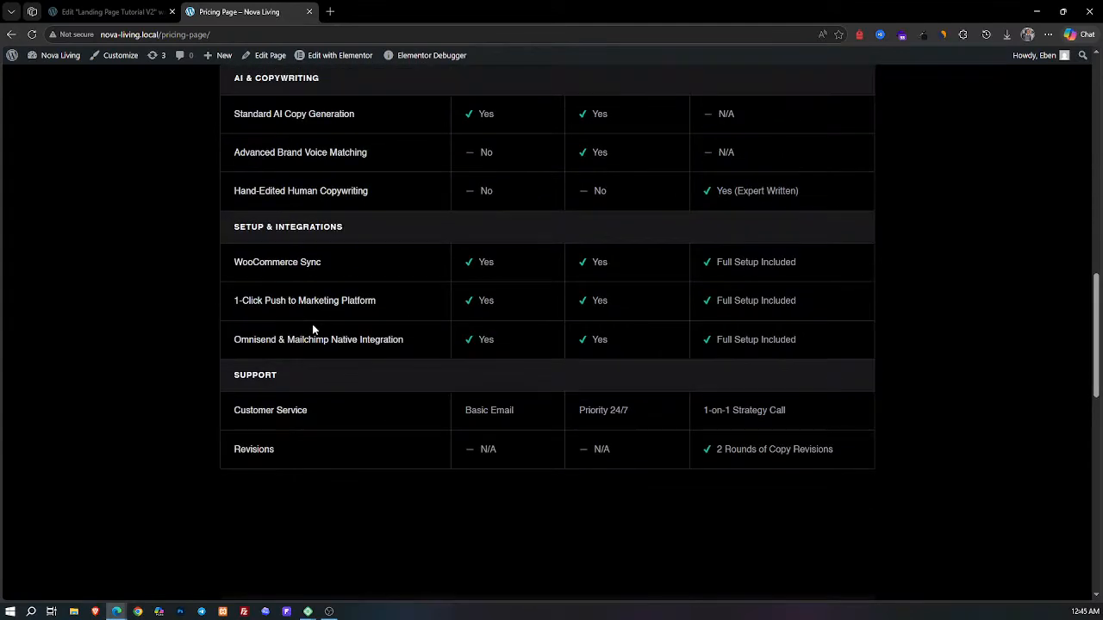
scroll(312, 327, "up", 5)
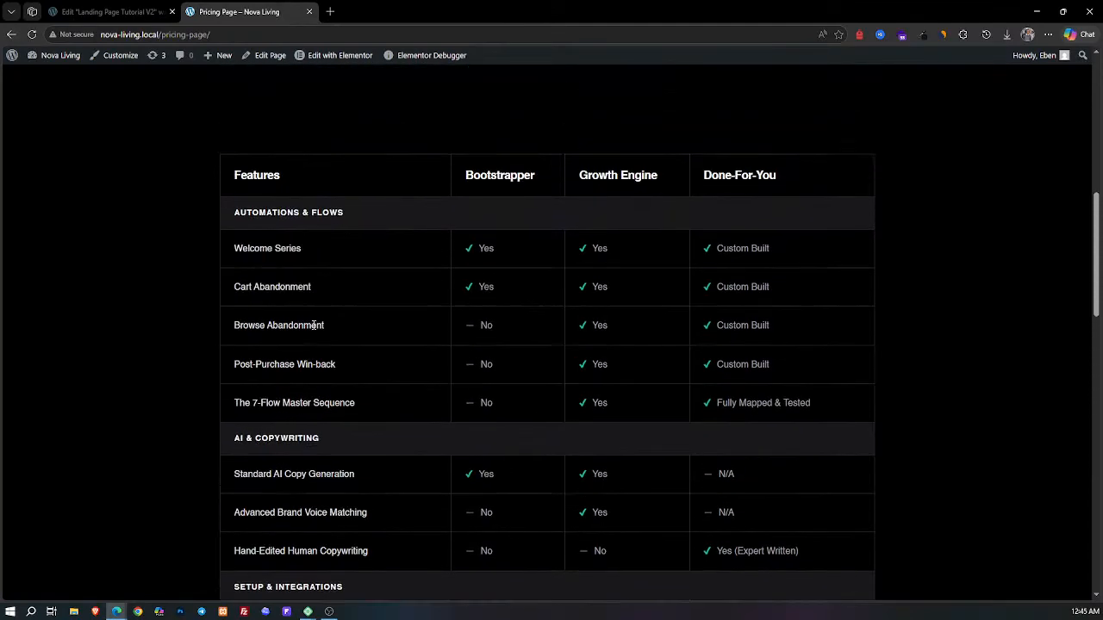
scroll(312, 330, "up", 5)
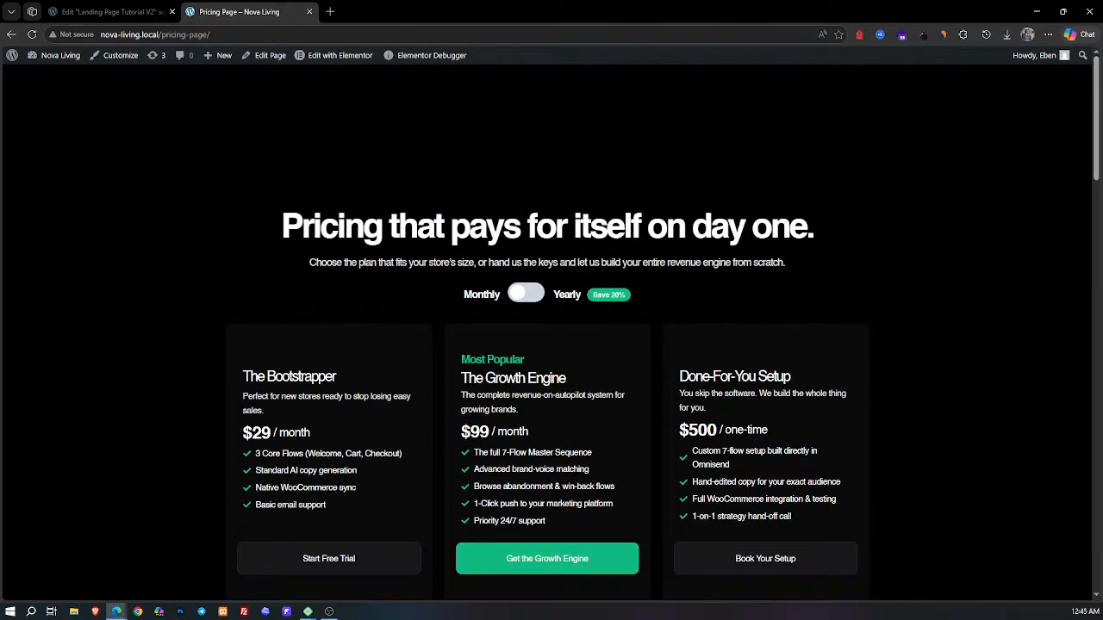
Step: Switch to the Elementor editor of the landing page and add a single-column flexbox container to it
key("alt+Tab")
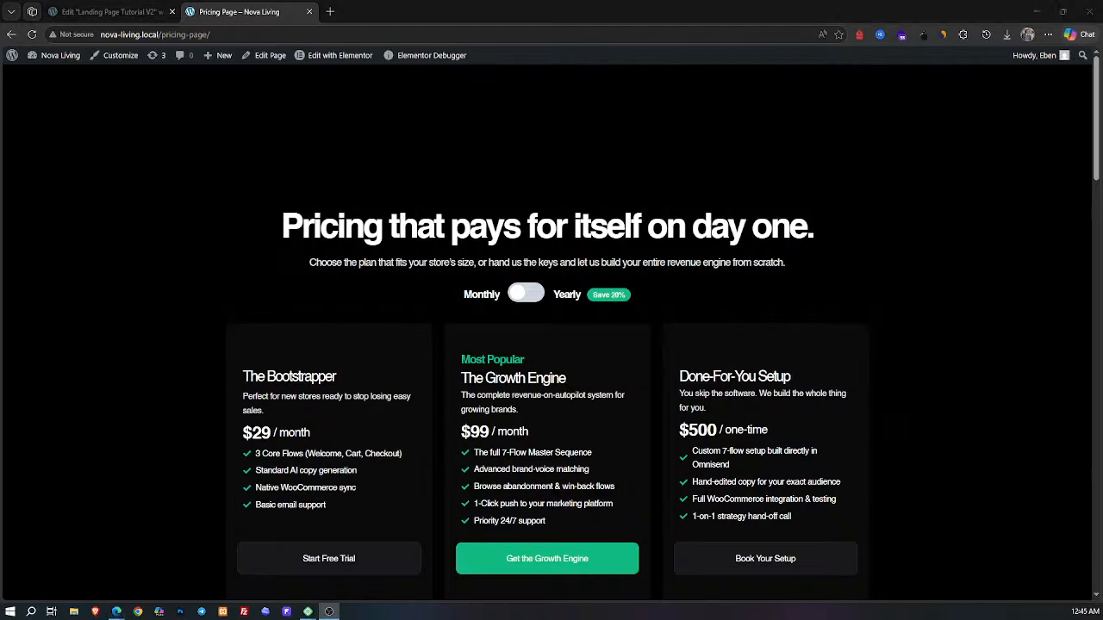
left_click(107, 11)
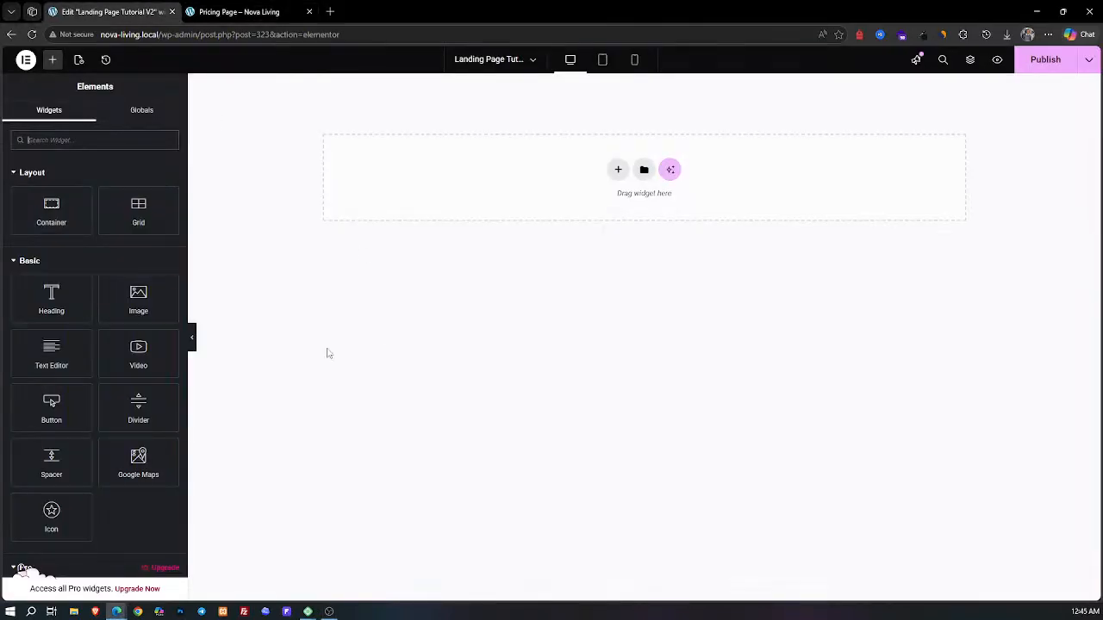
key("alt+Tab")
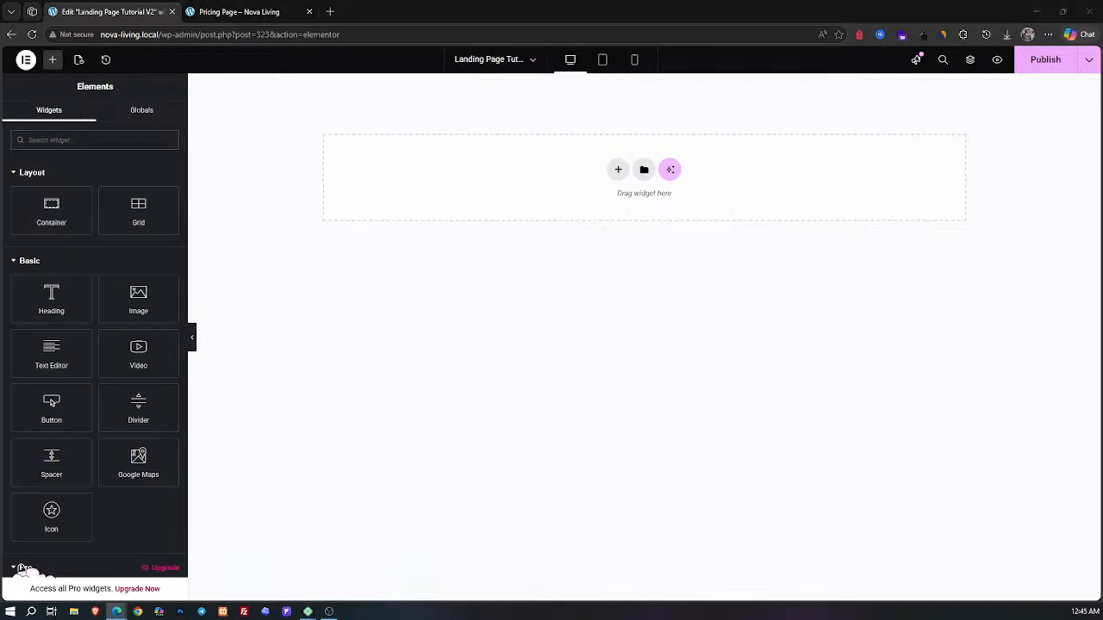
left_click(617, 171)
left_click(610, 204)
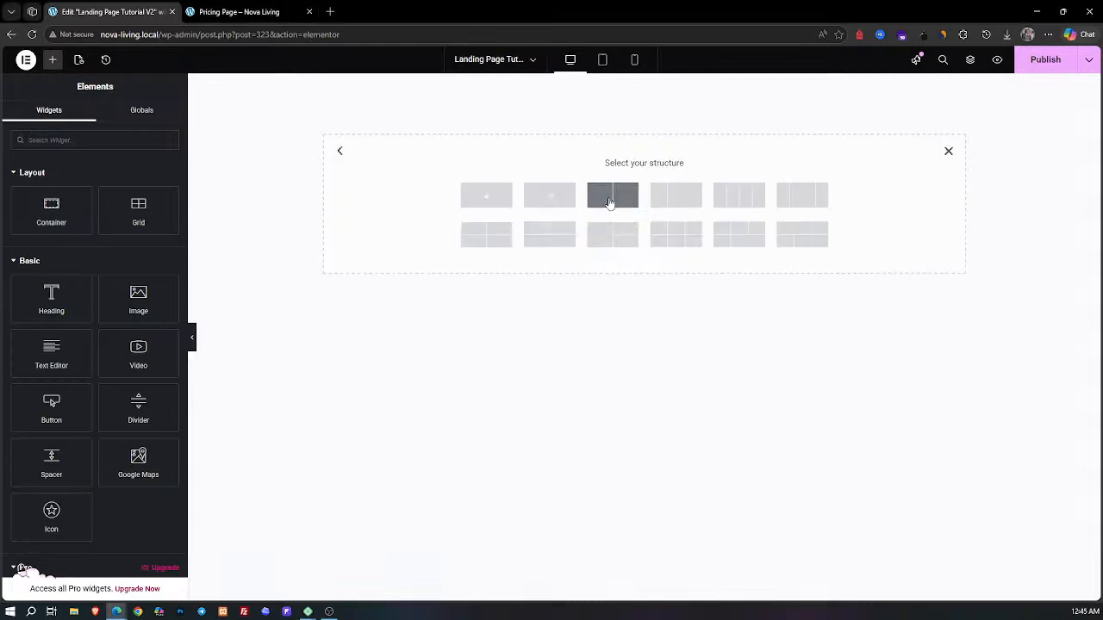
left_click(492, 199)
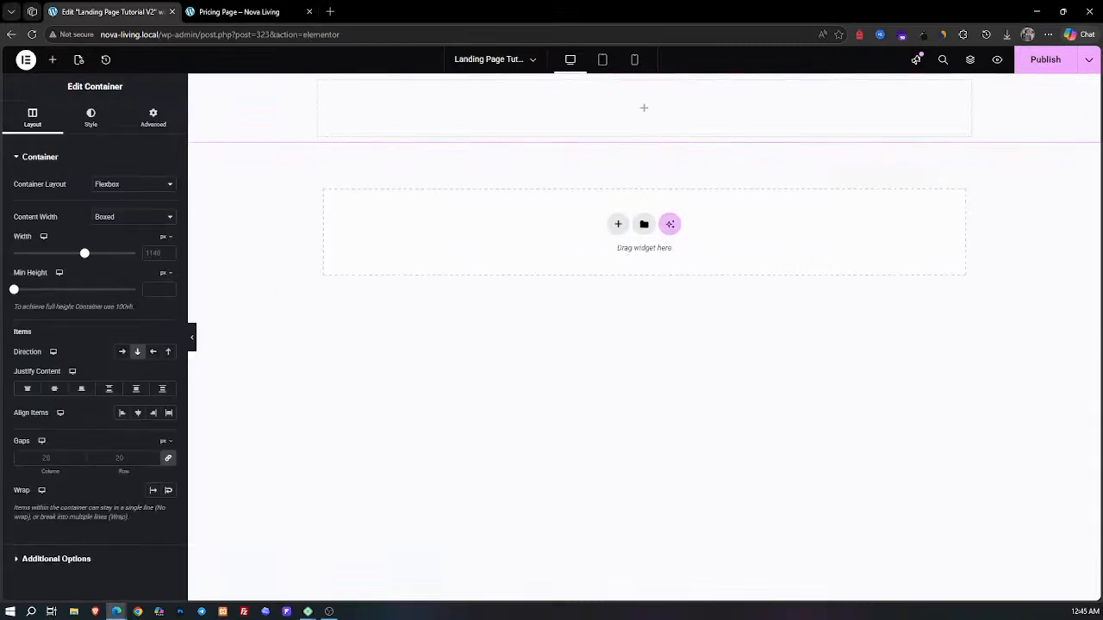
Step: Check the reference page's background and give the new container the CSS class gradient-grid-bg
left_click(250, 11)
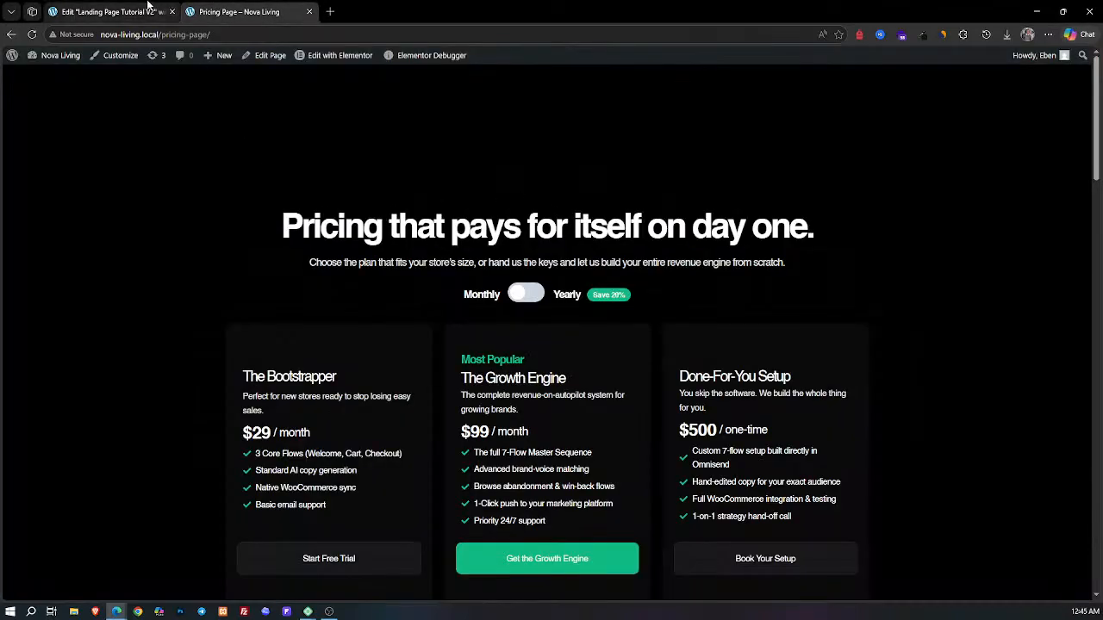
left_click(107, 11)
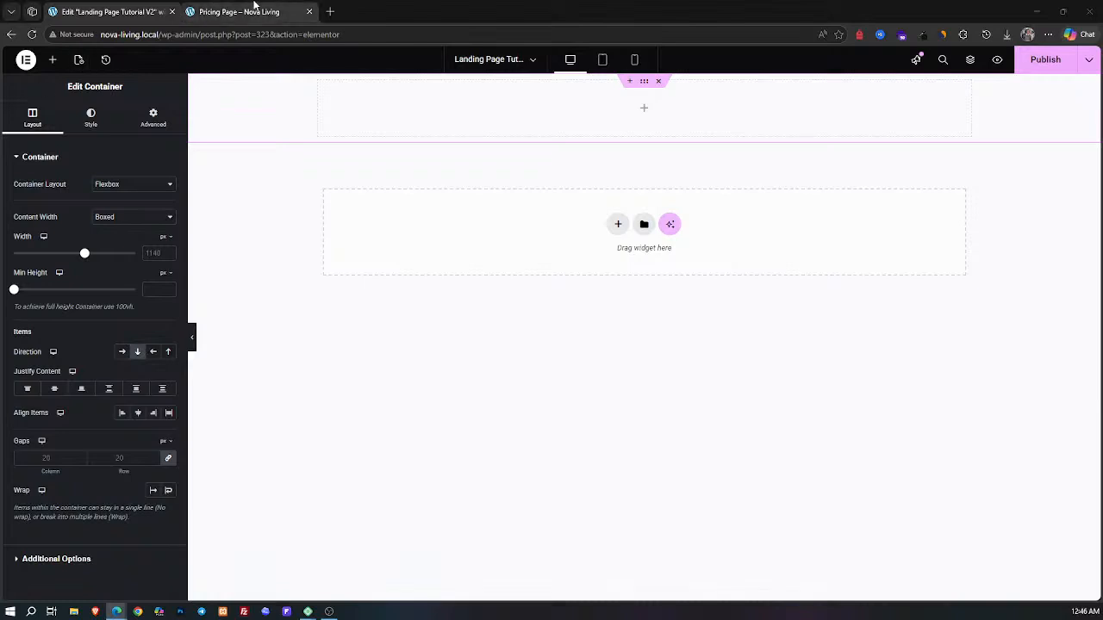
left_click(228, 12)
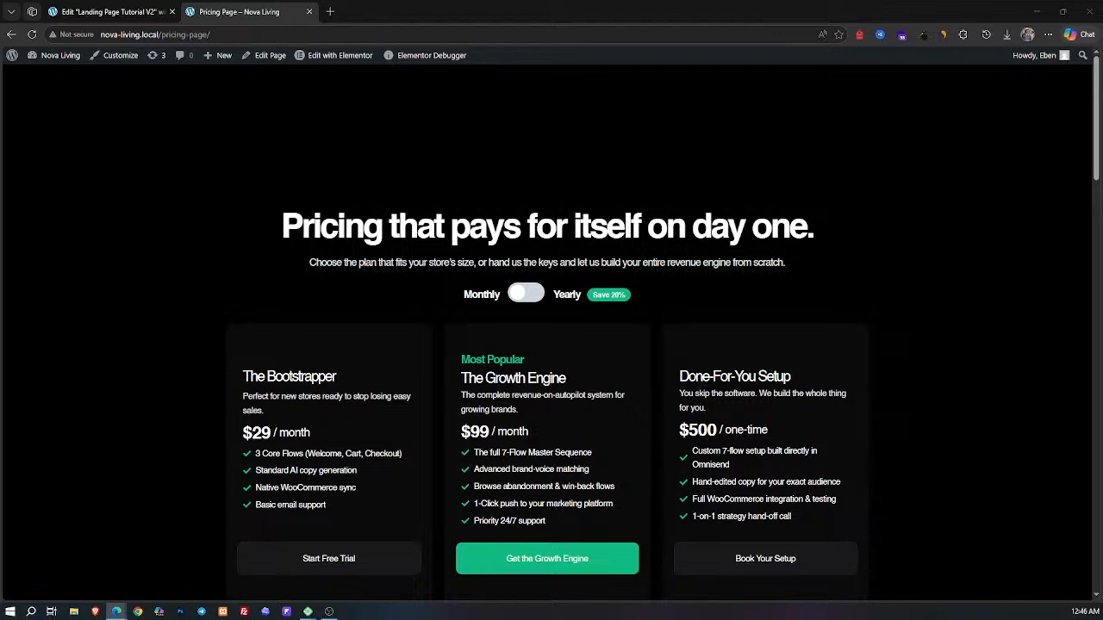
left_click(129, 12)
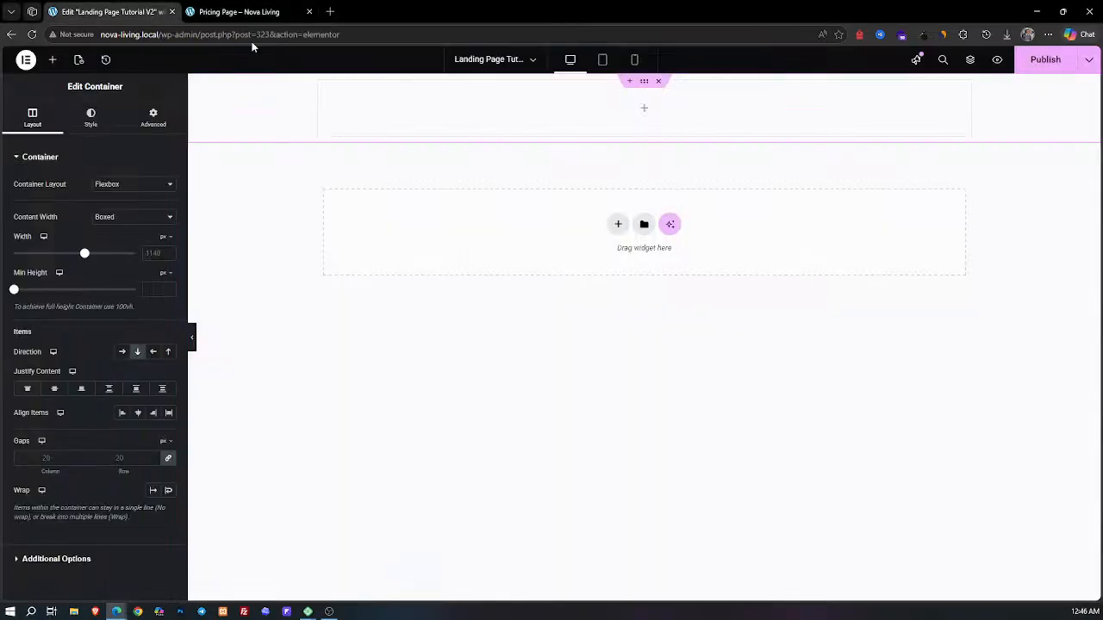
left_click(153, 129)
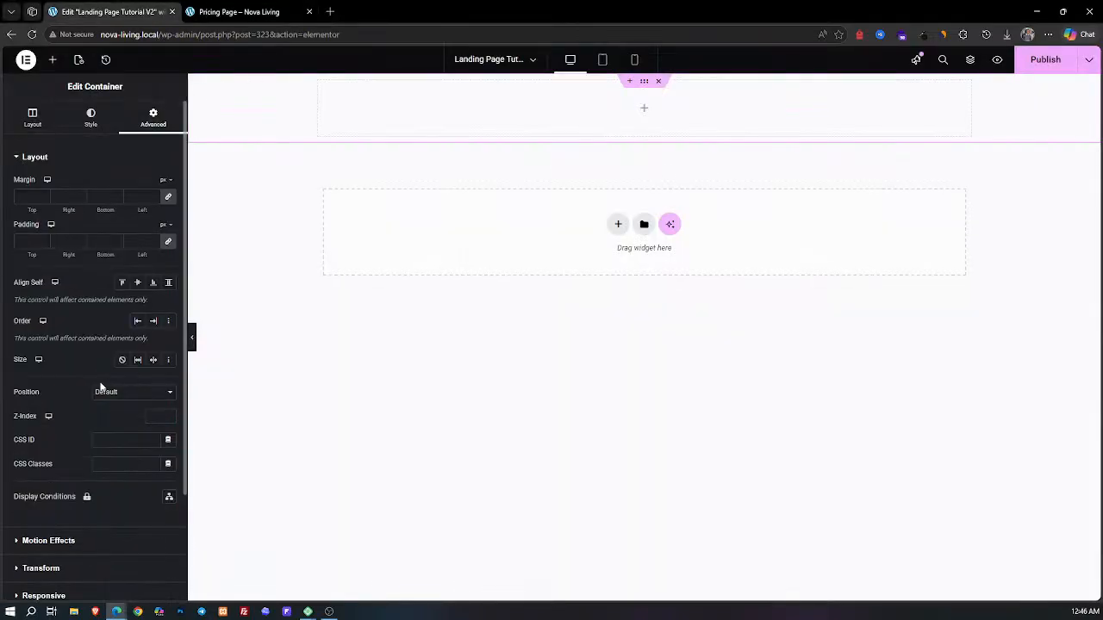
left_click(104, 463)
type("gradient-grid-bg")
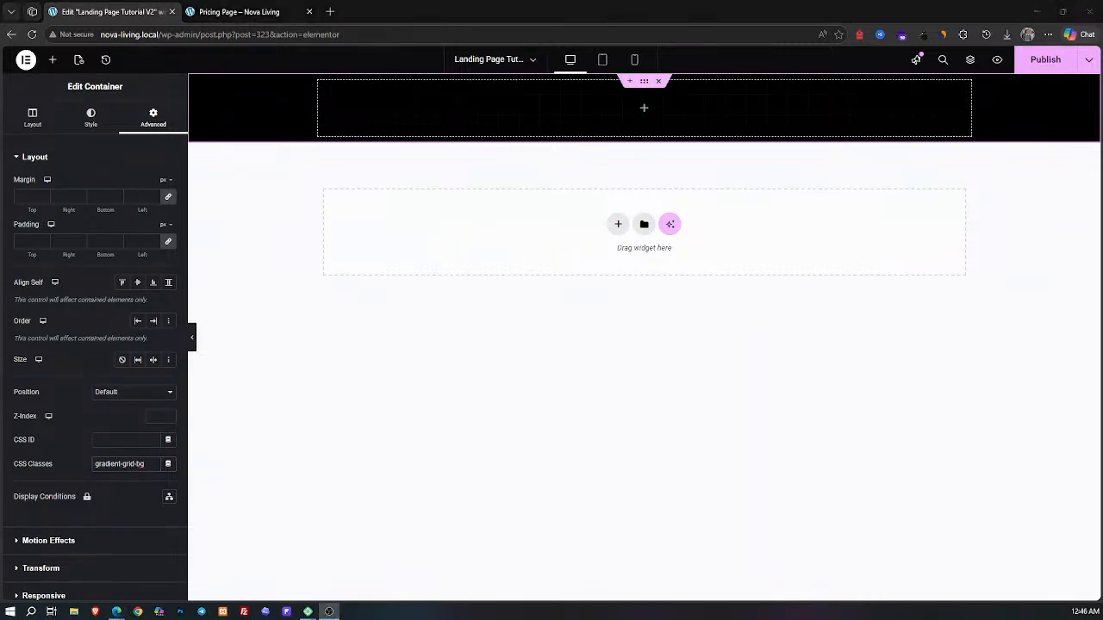
Step: Unlink the container's padding values, set 250 px at the top and 150 px at the bottom, and compare with the reference page
key("alt+Tab")
left_click(168, 241)
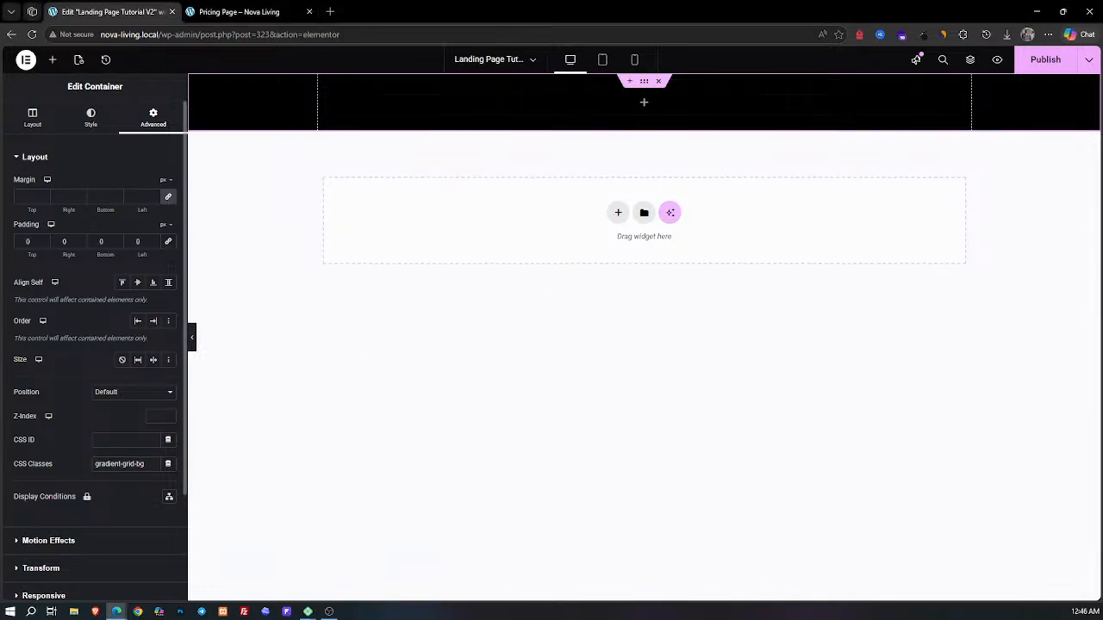
left_click(26, 243)
type("250")
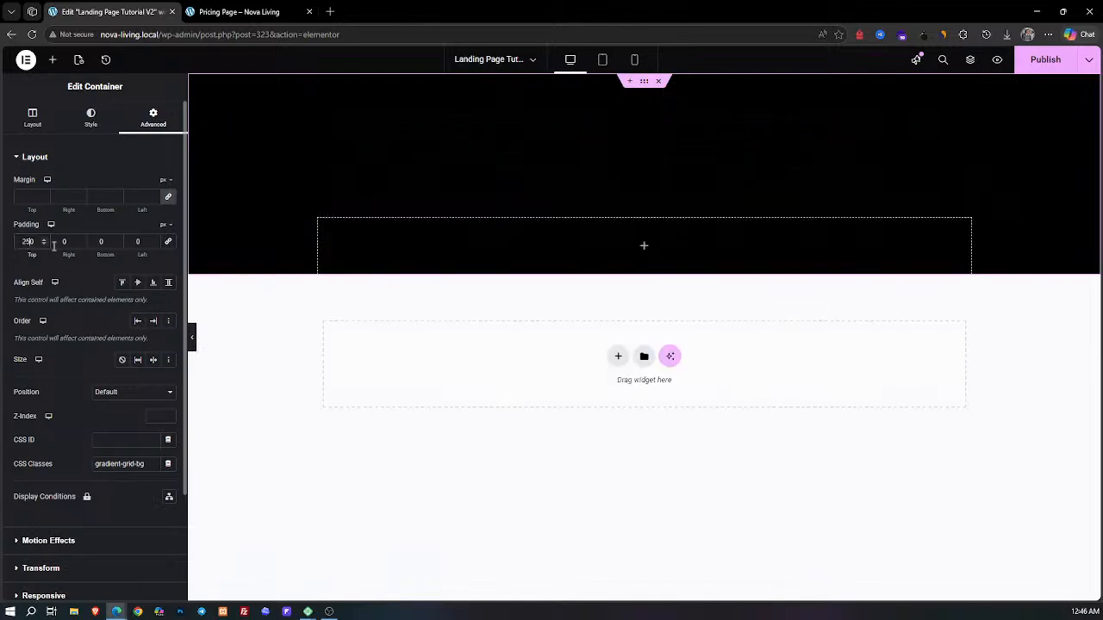
left_click(96, 243)
type("150")
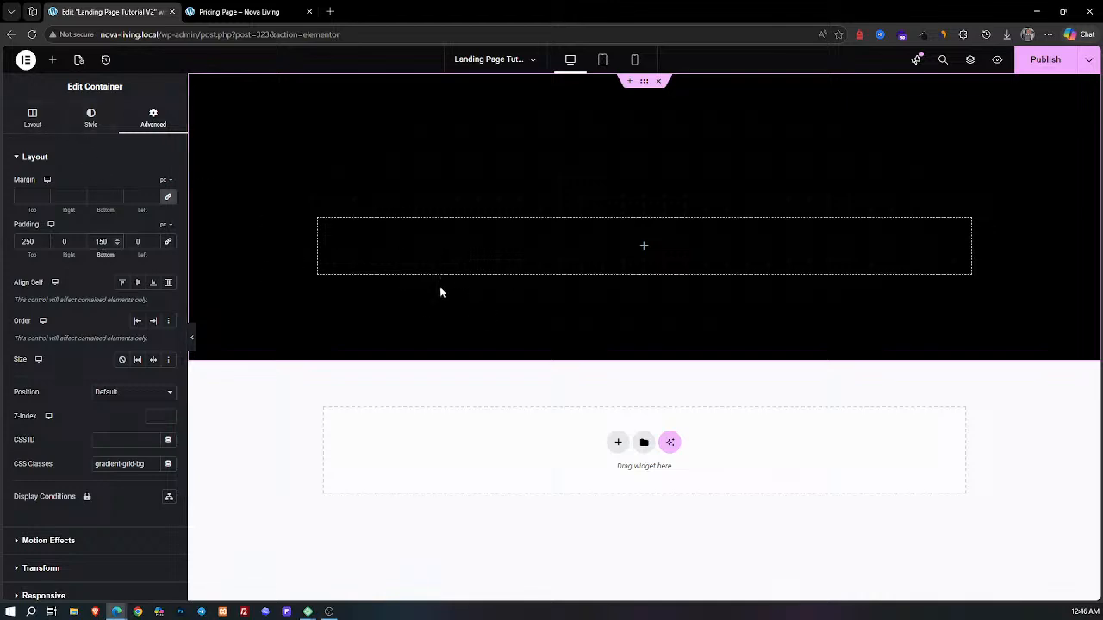
left_click(225, 11)
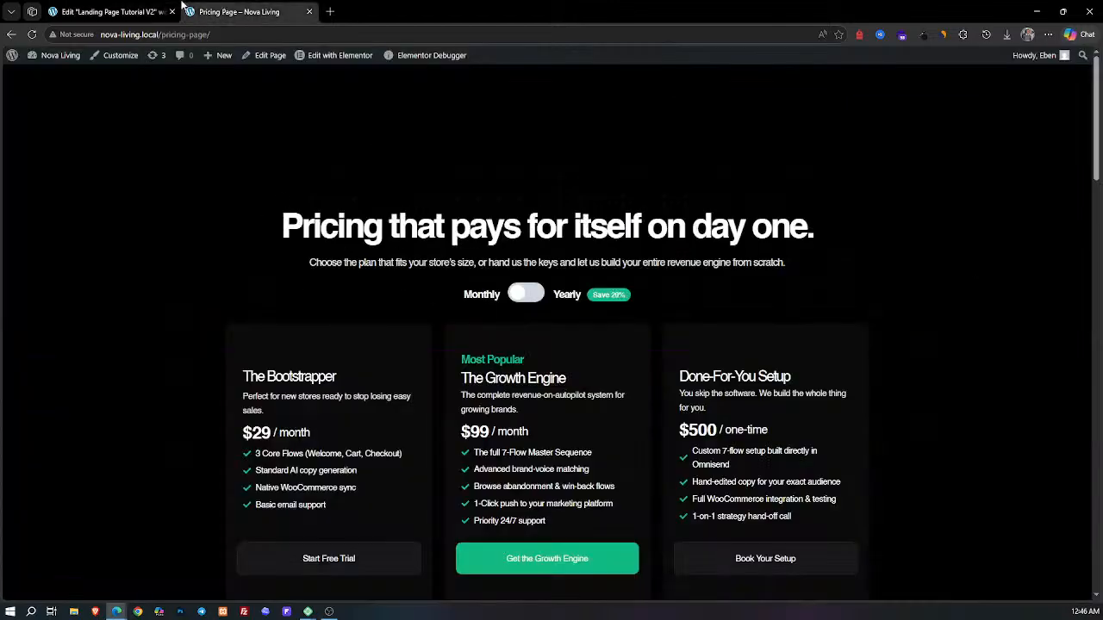
left_click(159, 12)
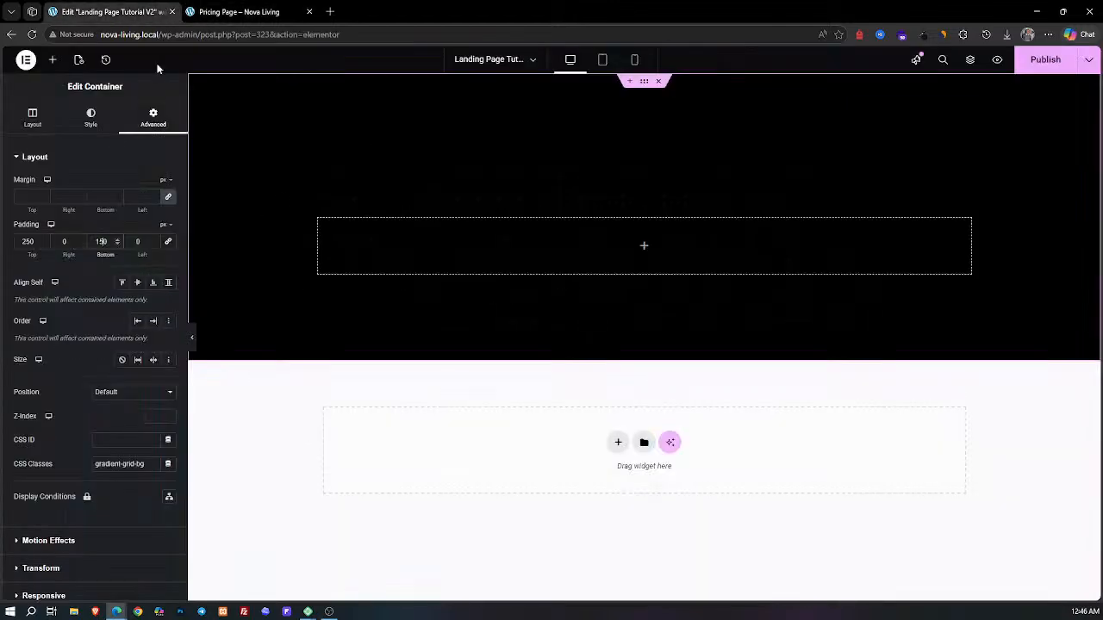
Step: Add a heading to the container and give it the title "Pricing that pays for itself on day one." copied from the reference page
left_click(52, 60)
left_click_drag(51, 295, 416, 231)
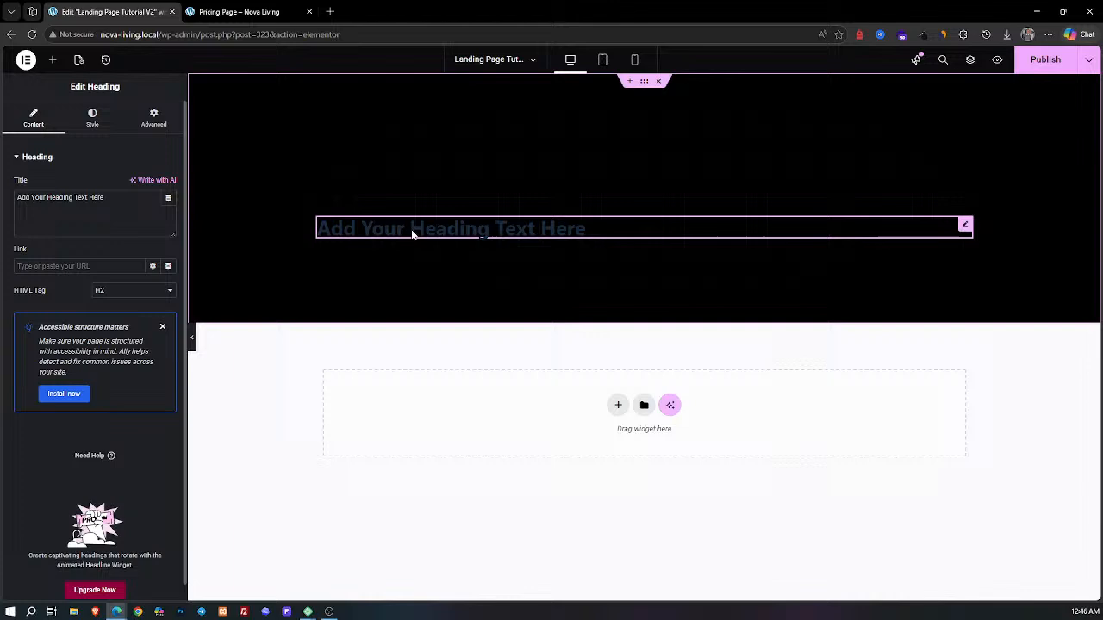
left_click(240, 11)
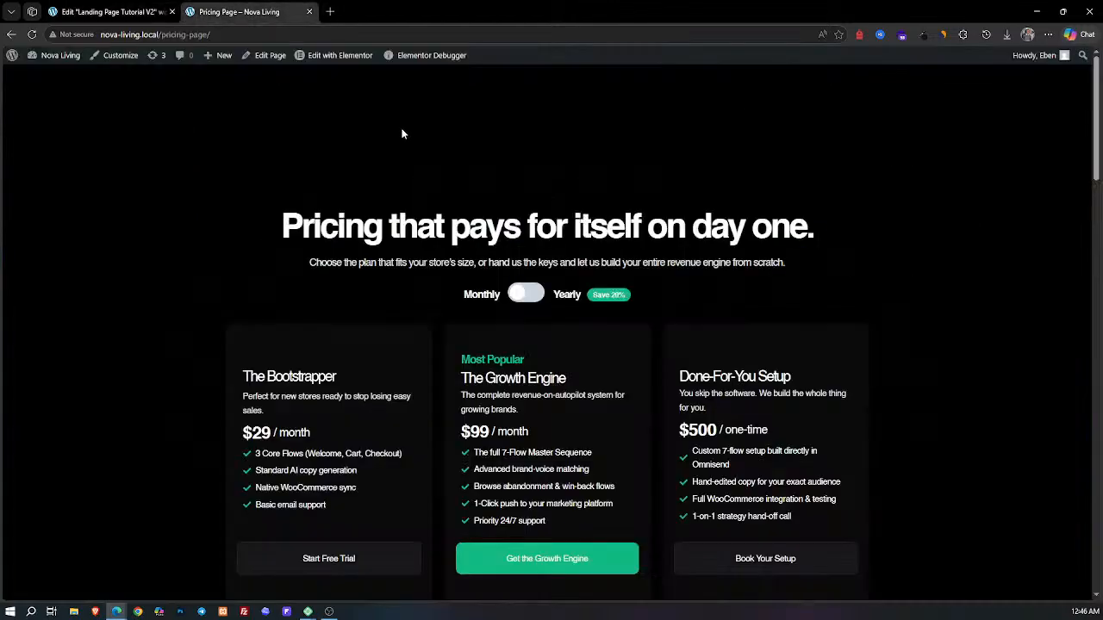
triple_click(401, 238)
key("ctrl+c")
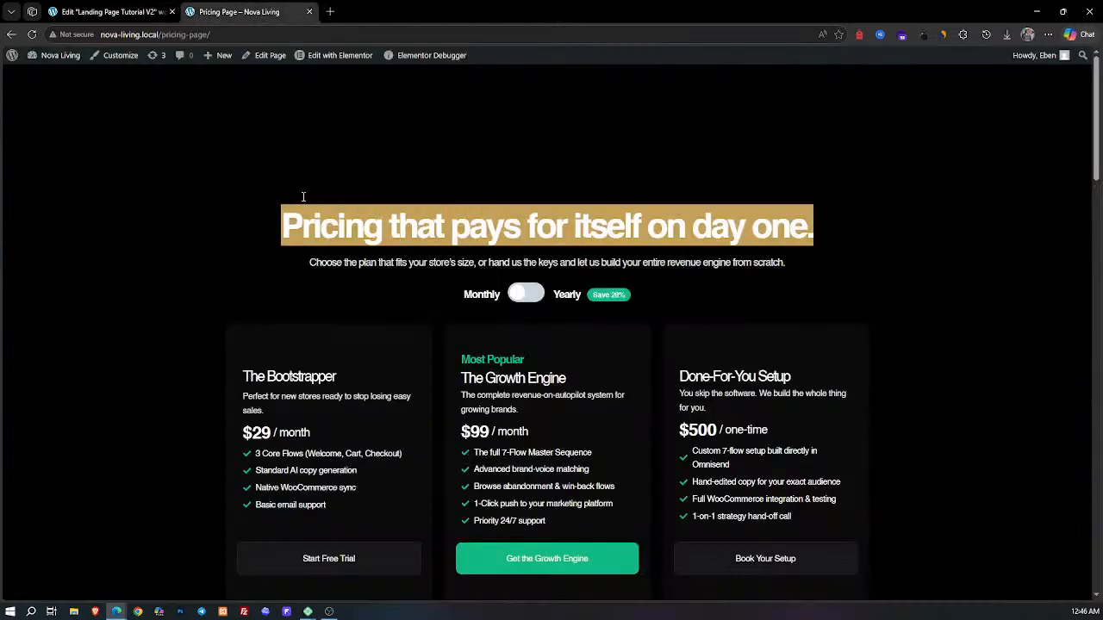
left_click(108, 11)
triple_click(119, 209)
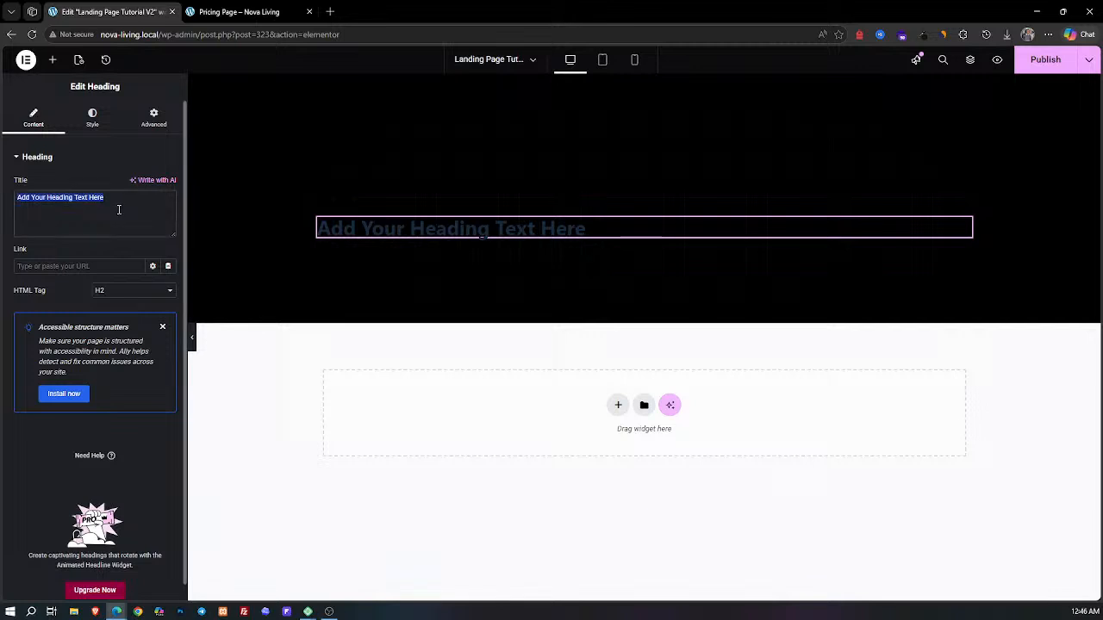
key("ctrl+v")
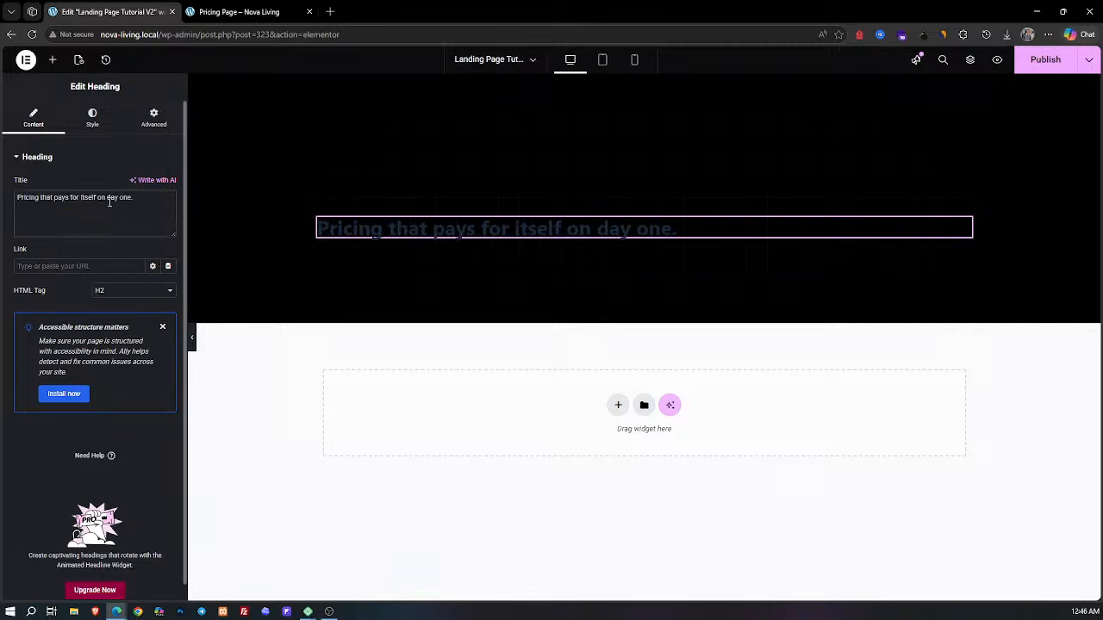
Step: Center the heading and set its font family to Helvetica
left_click(93, 126)
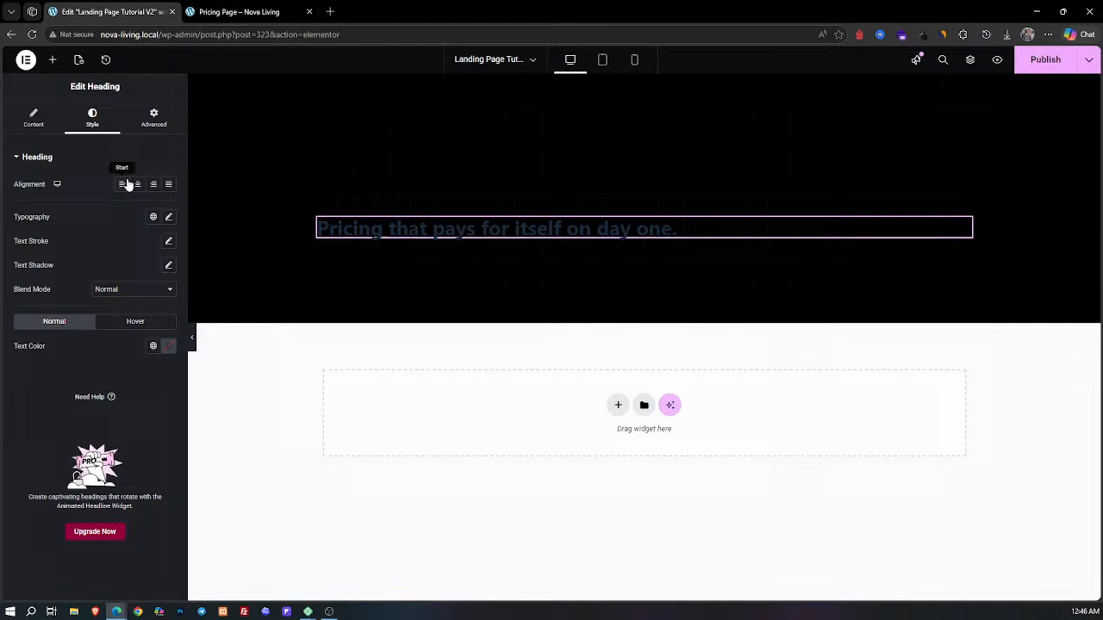
left_click(137, 184)
left_click(168, 218)
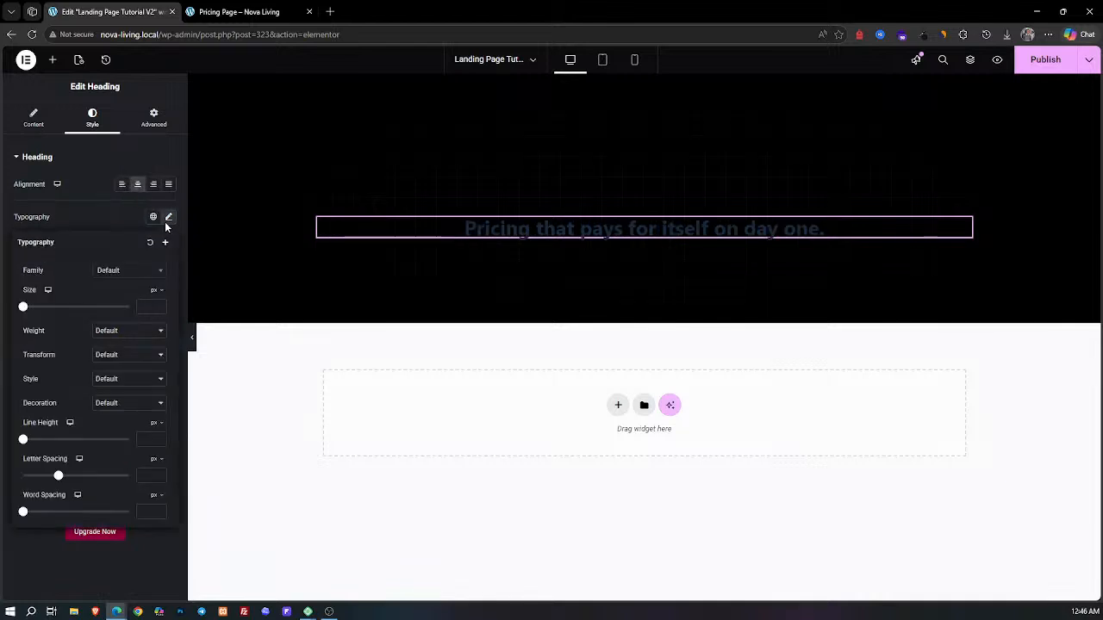
left_click(135, 275)
type("helve")
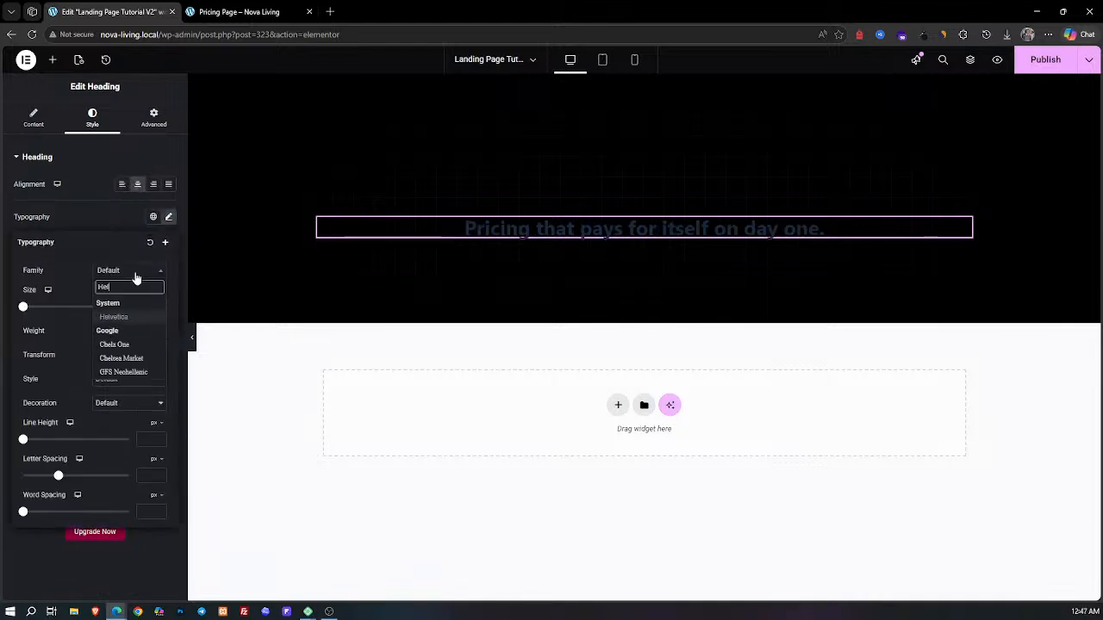
key("Return")
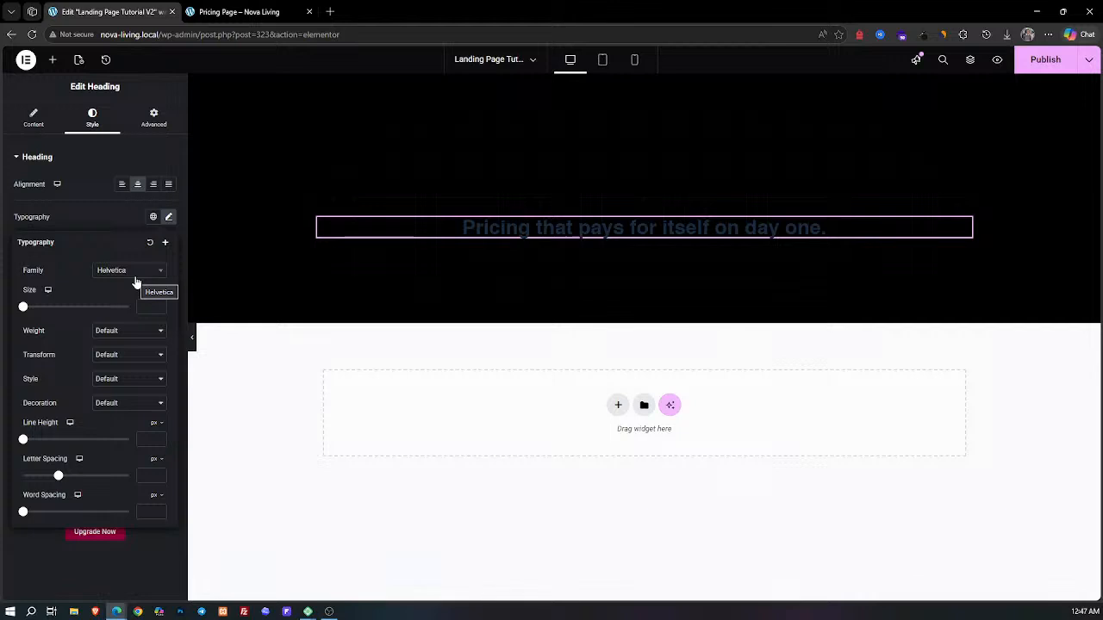
Step: Set the heading's font size to 60 px and its letter spacing to -4 px
left_click(149, 304)
type("60")
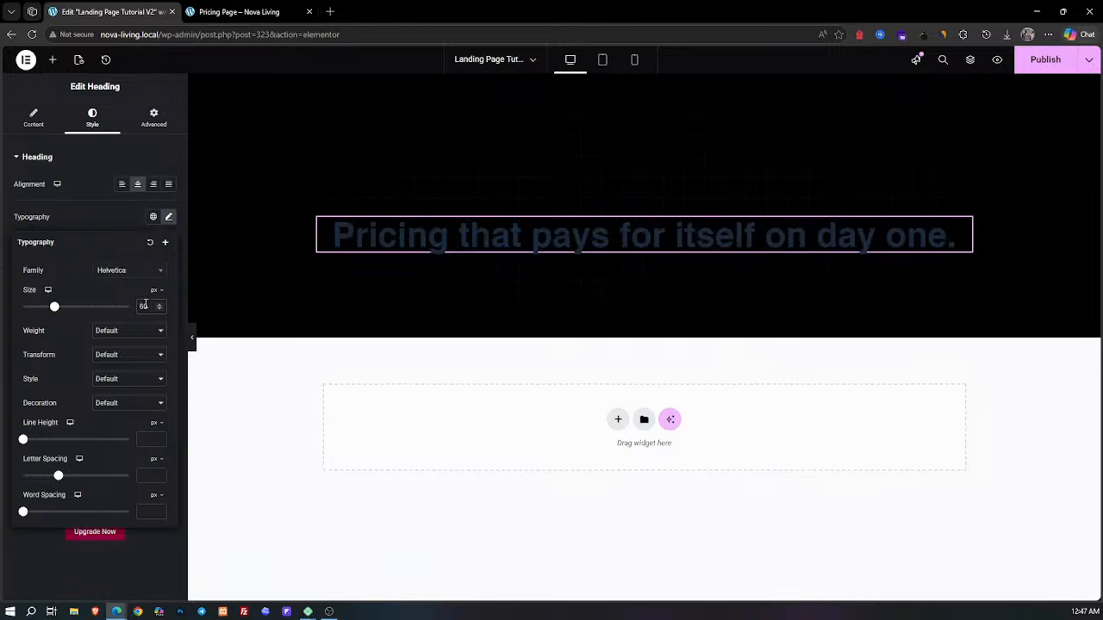
left_click(146, 476)
type("-4")
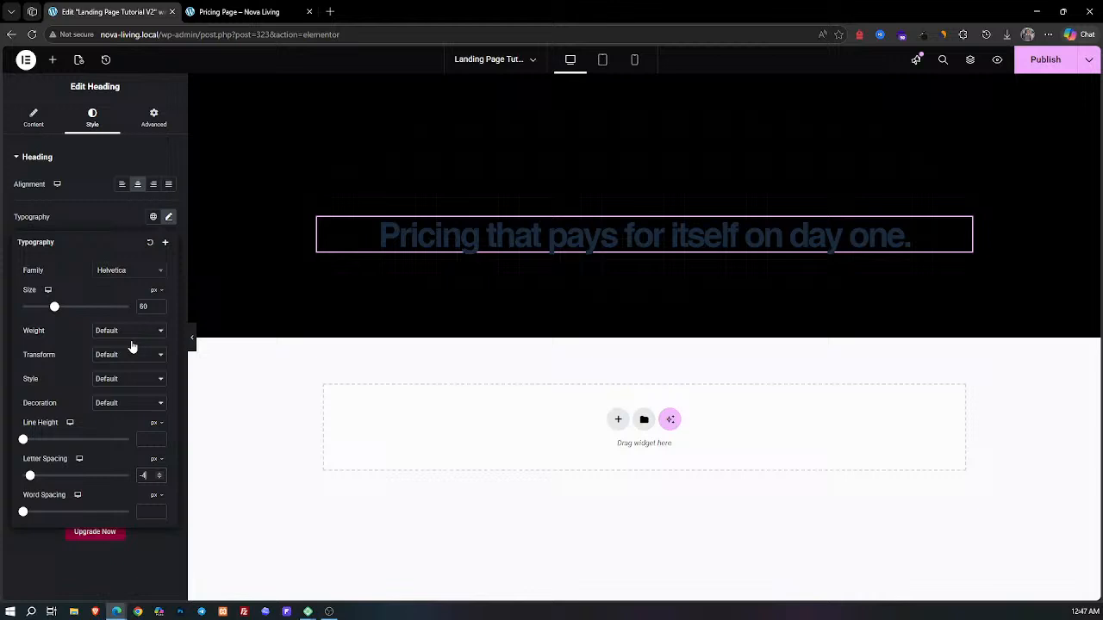
left_click(128, 216)
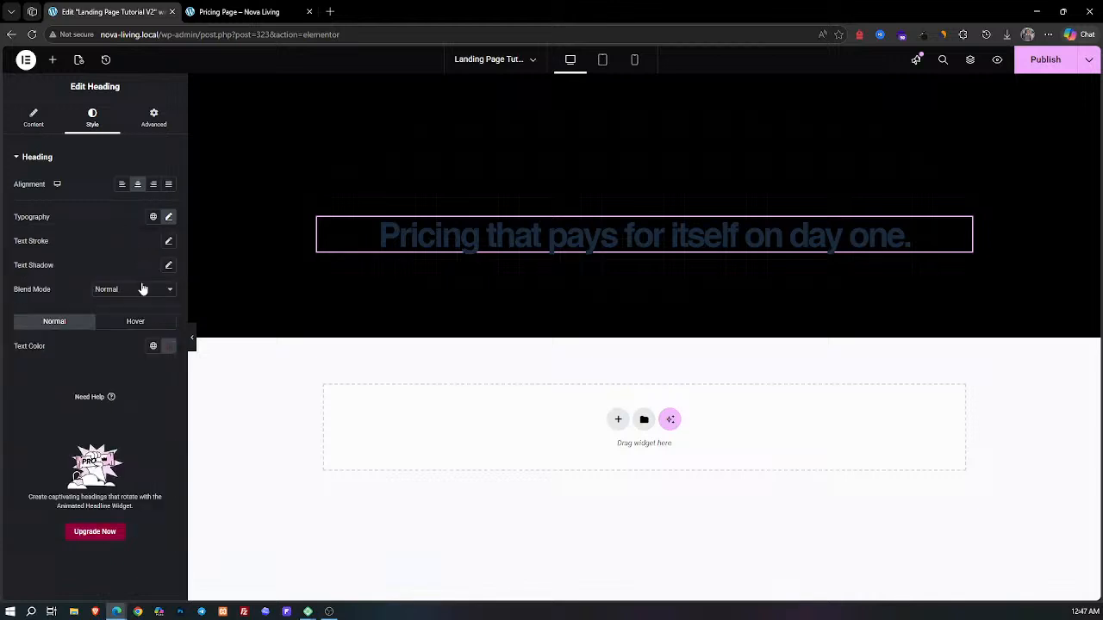
Step: Set the heading's text color to white
left_click(169, 346)
left_click_drag(161, 426, 41, 353)
left_click(50, 402)
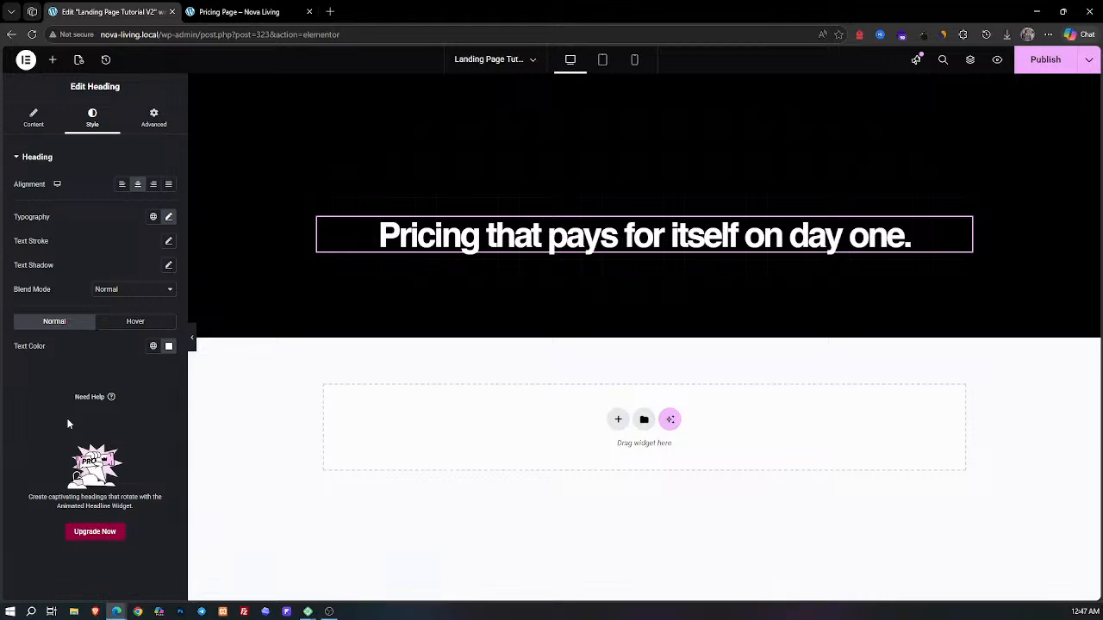
Step: Copy the sentence under the title on the reference pricing page and add a text editor widget below the heading
left_click(247, 11)
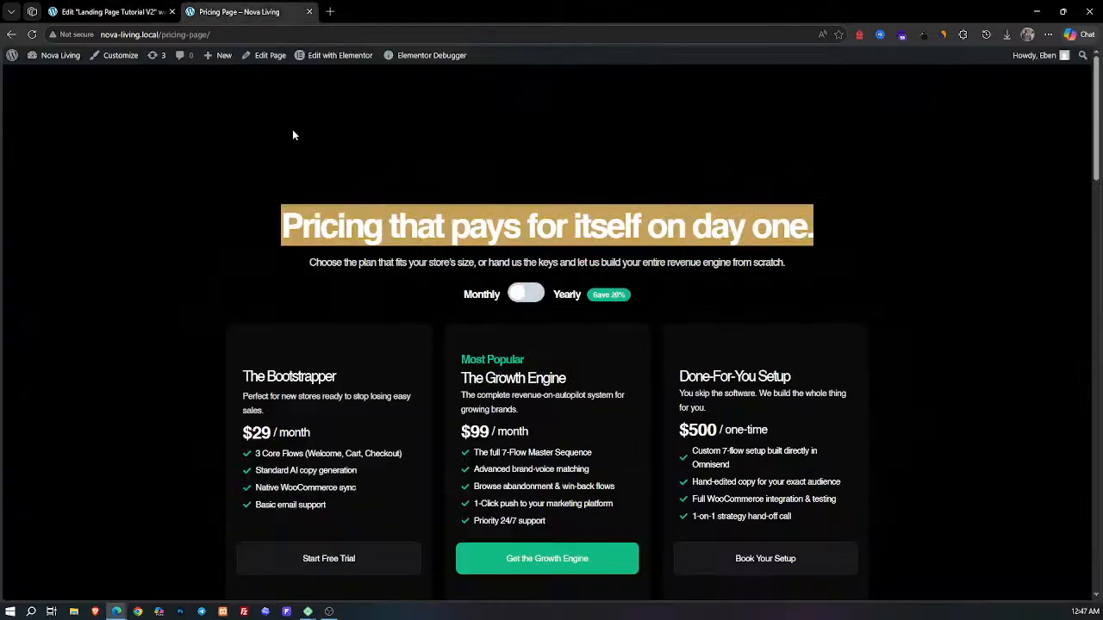
left_click(140, 11)
left_click(203, 12)
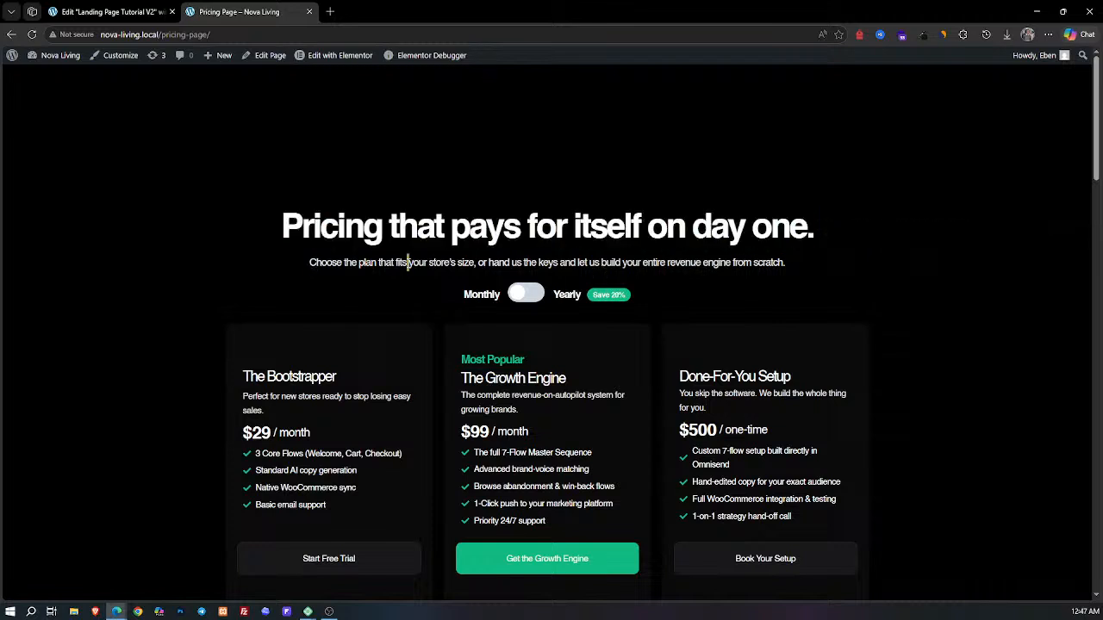
left_click(175, 17)
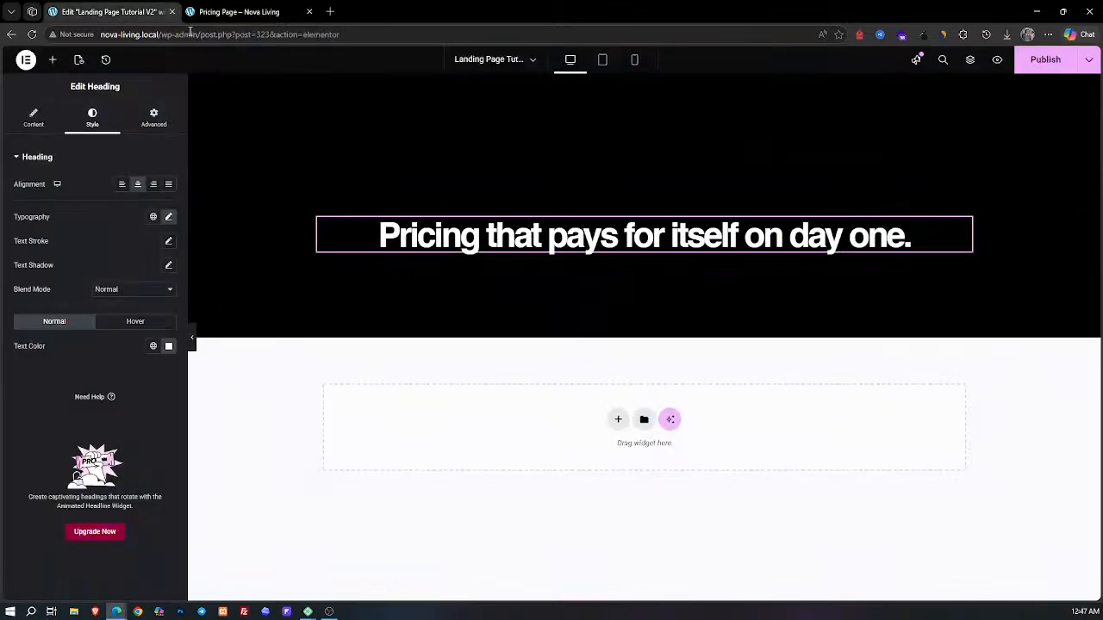
left_click(53, 60)
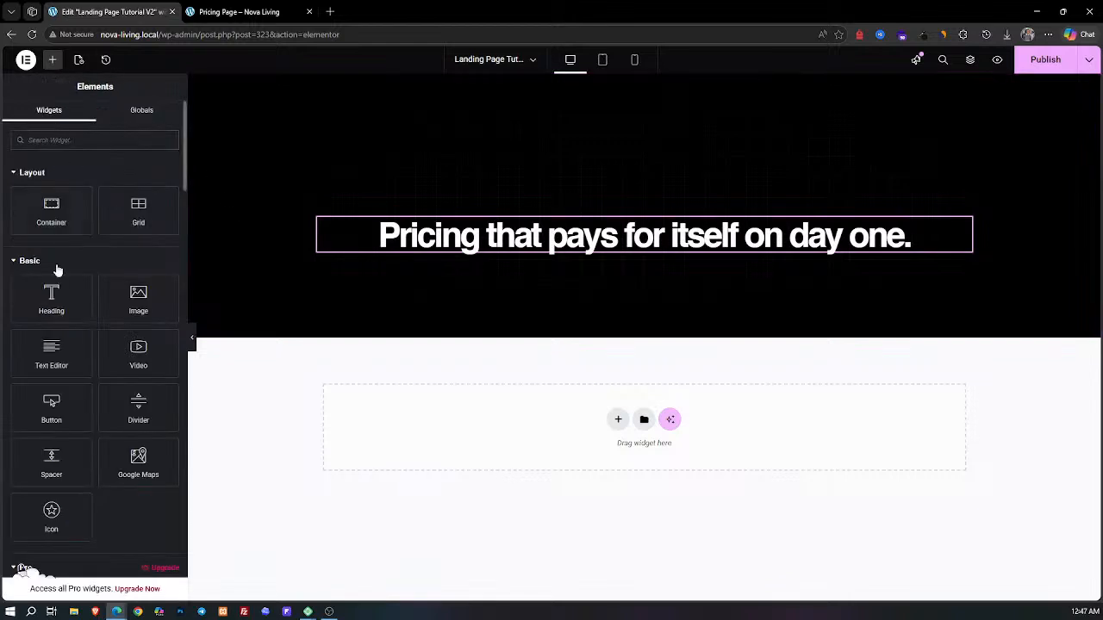
left_click_drag(51, 349, 421, 263)
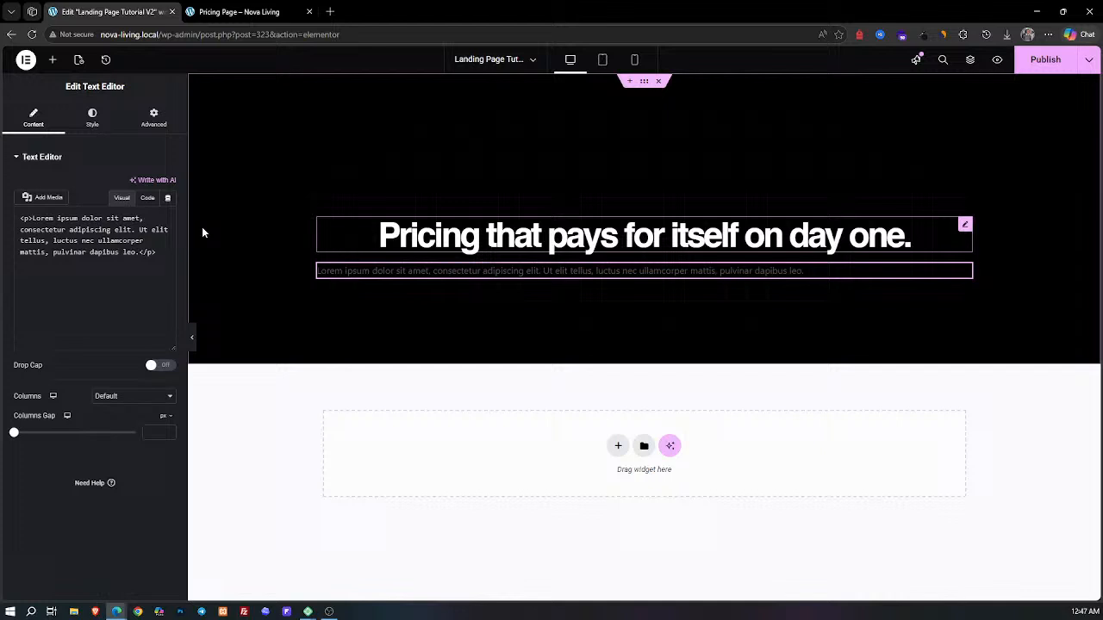
Step: Replace the placeholder text with "Choose the plan that fits your store's size, or hand us the keys and let us build your entire revenue engine from scratch."
triple_click(122, 300)
type("Choose the plan that fits your store's size, or hand us the keys and let us build your entire revenue engine from scratch.")
key("BackSpace")
key("BackSpace")
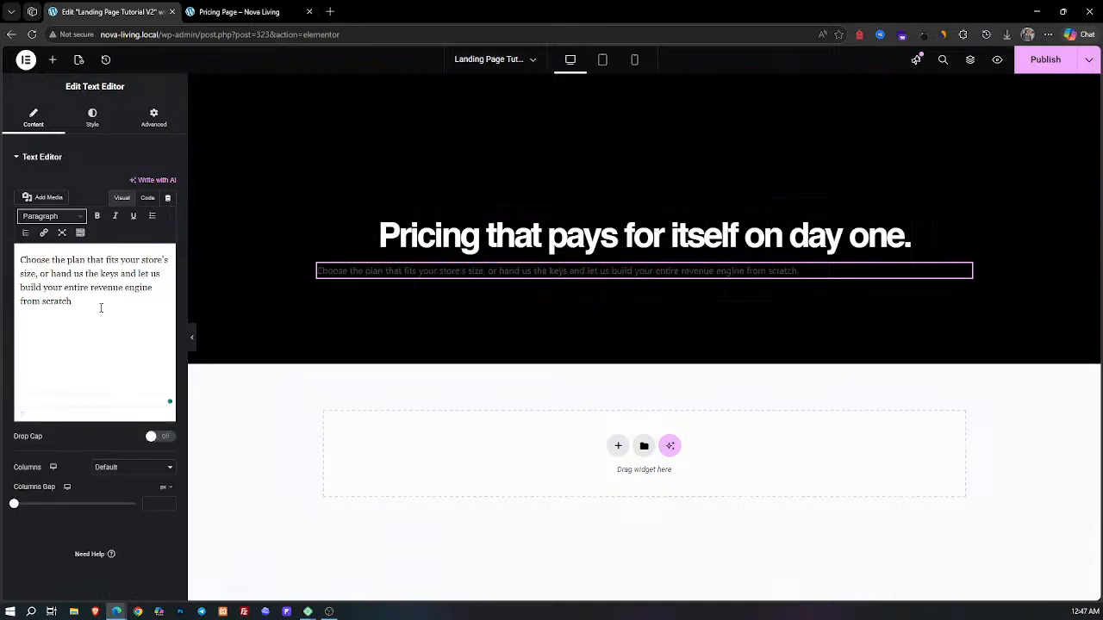
Step: Center the subheading text and set its font family to Helvetica
left_click(92, 119)
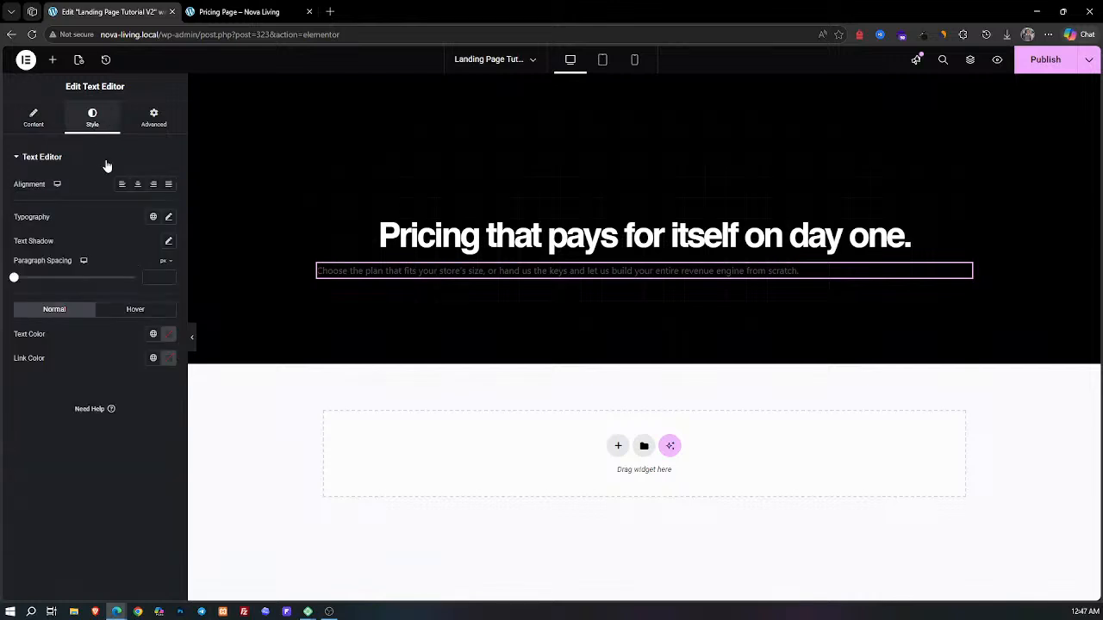
left_click(137, 183)
left_click(169, 216)
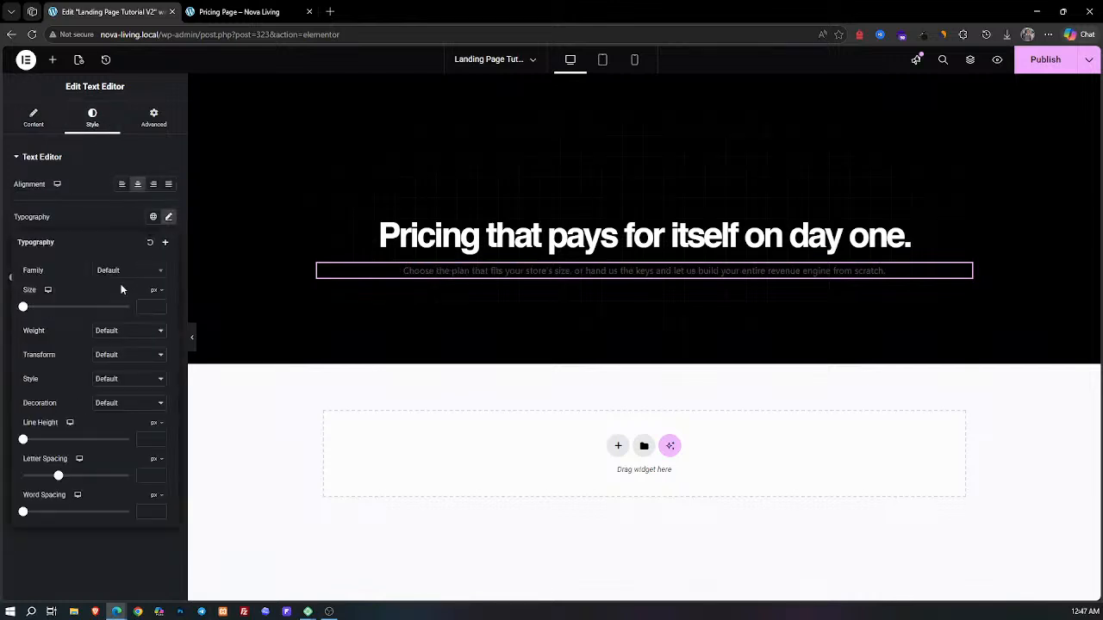
left_click(121, 277)
type("hev")
key("BackSpace")
type("lve")
key("Return")
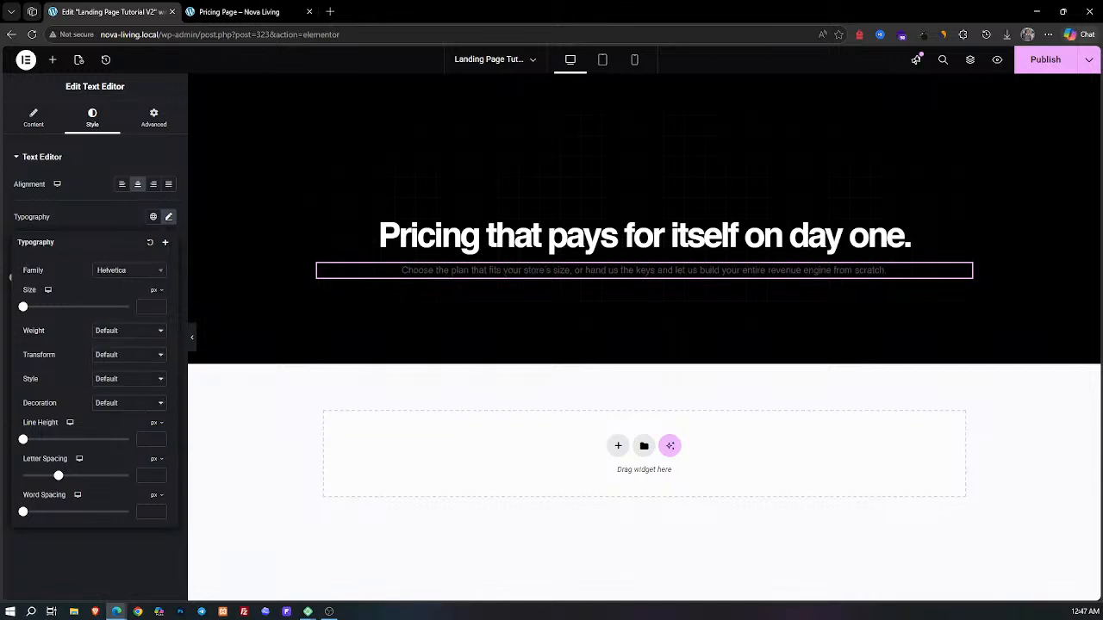
Step: Set the subheading's font size to 18 px and its letter spacing to -1 px
left_click(148, 308)
type("18")
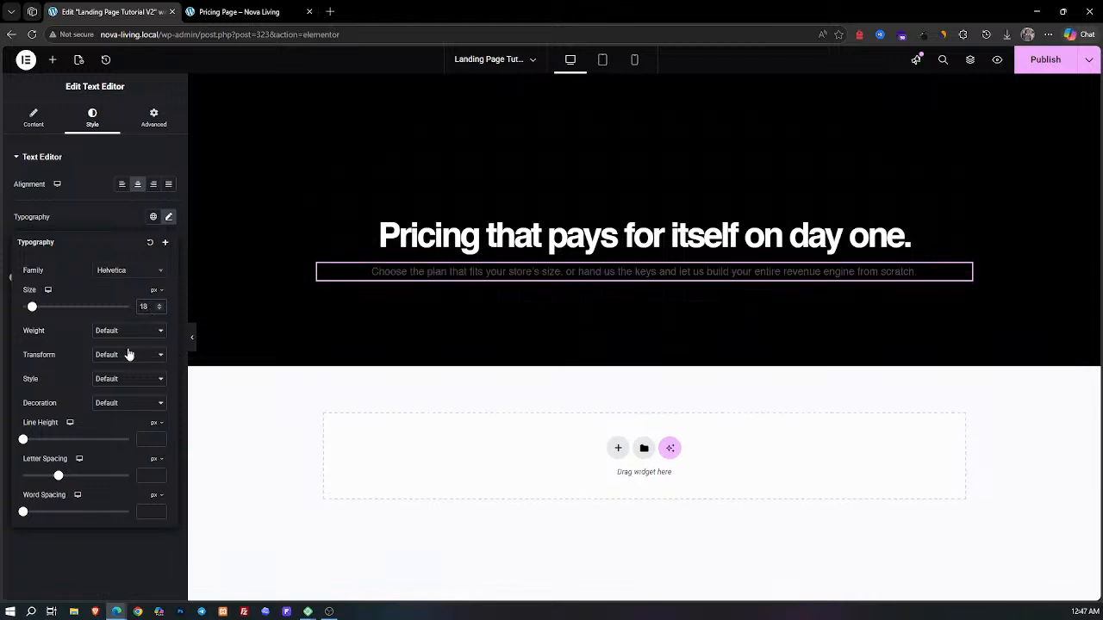
left_click(147, 474)
type("-1")
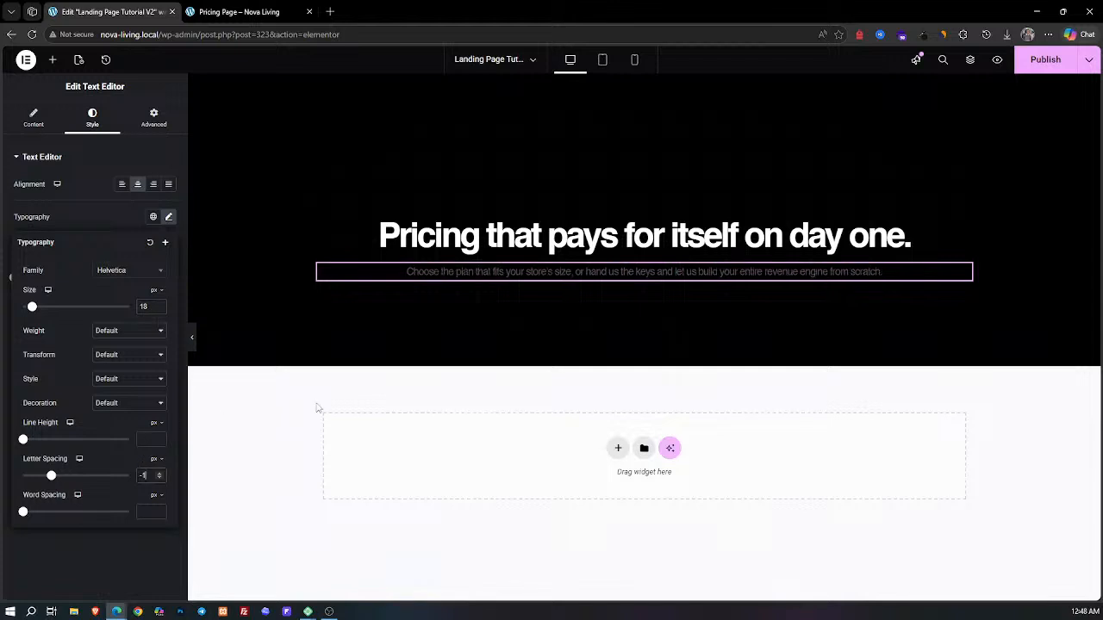
left_click(107, 219)
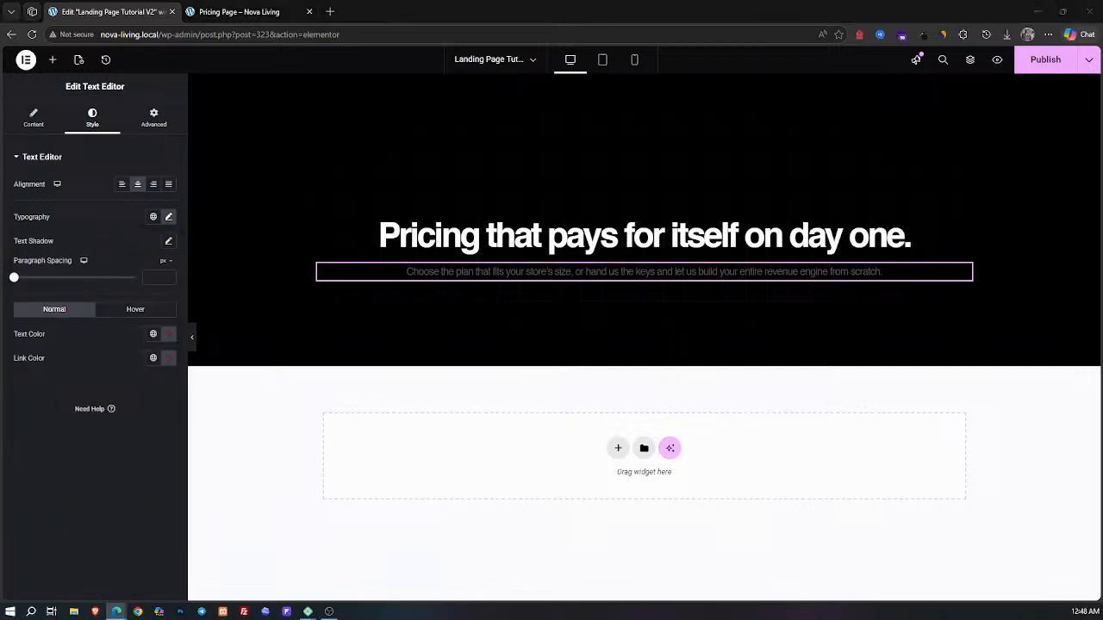
Step: Set the subheading's text color to a light off-white
left_click(168, 334)
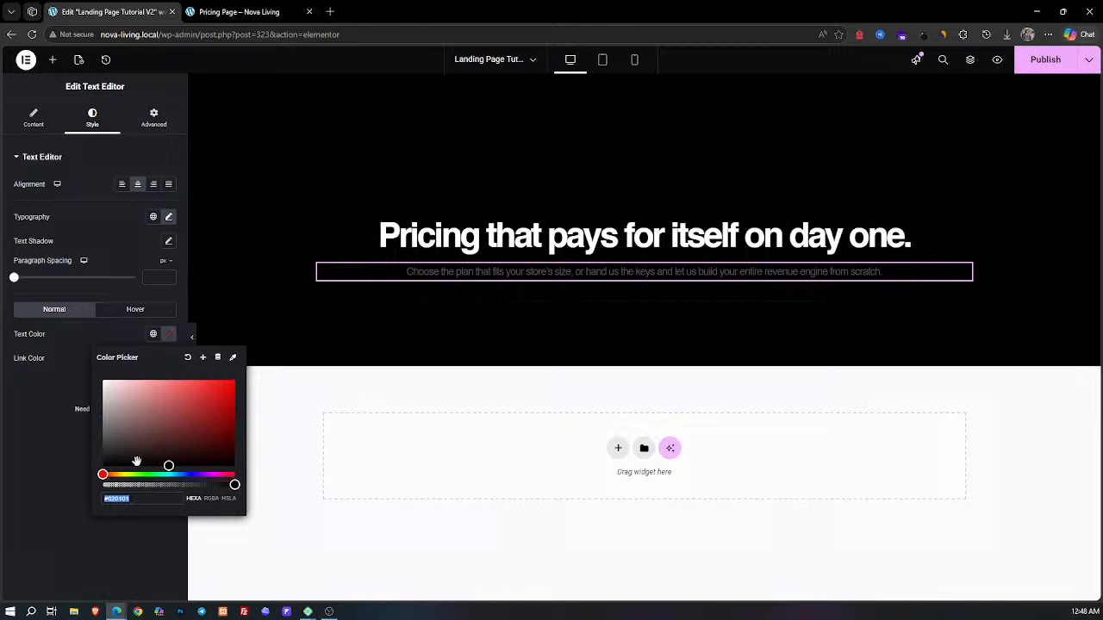
type("#000000")
left_click_drag(109, 500, 104, 500)
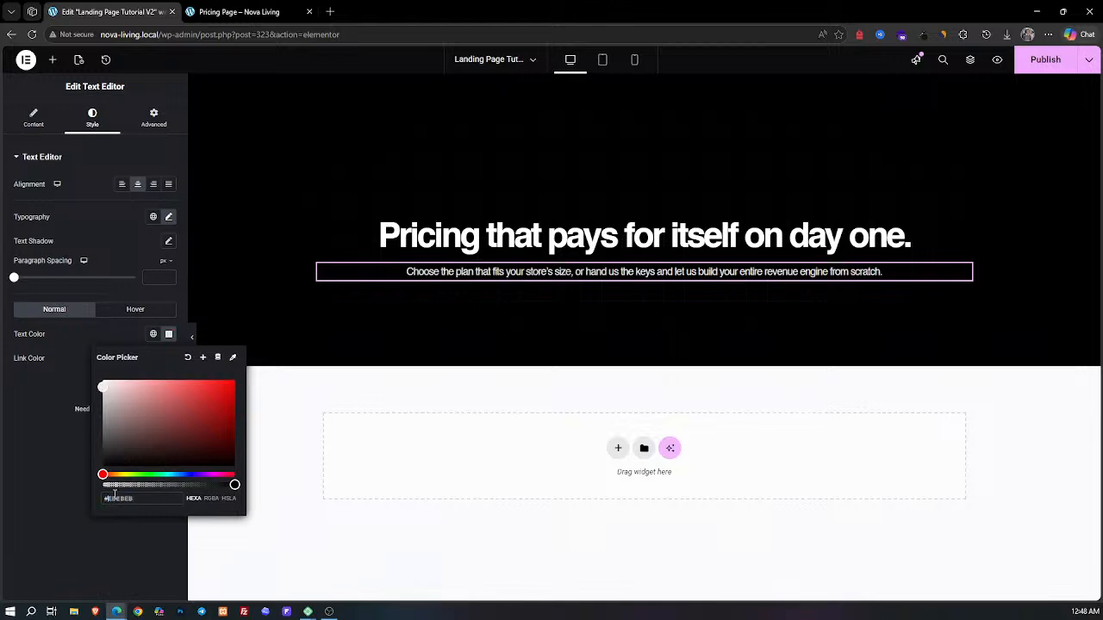
left_click(84, 472)
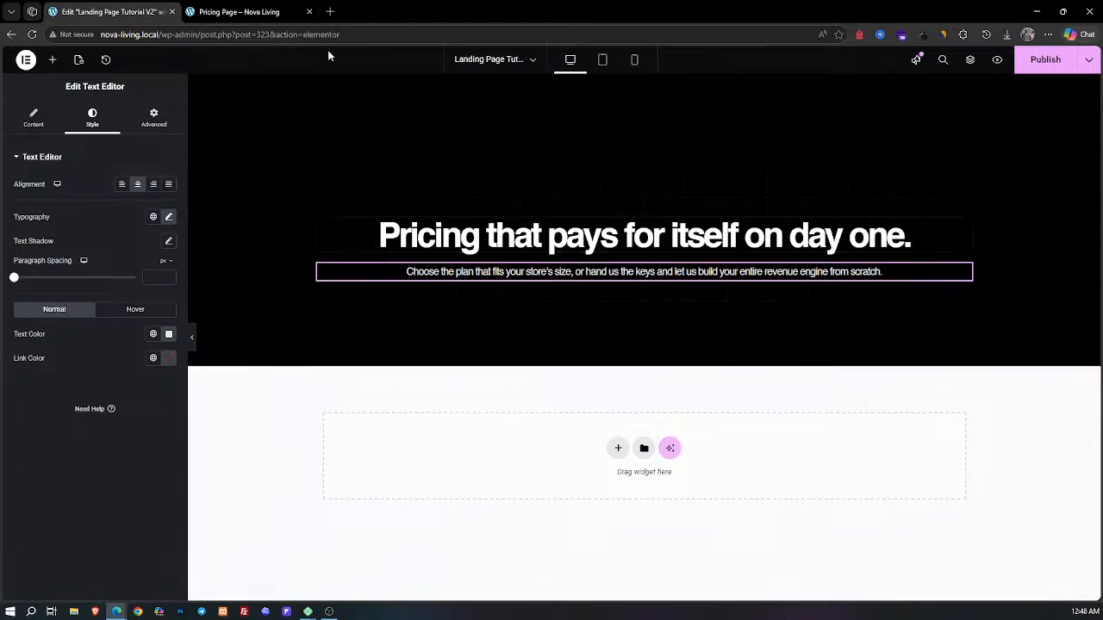
Step: Examine the Monthly/Yearly switch on the reference pricing page and how it affects the plan prices
left_click(238, 11)
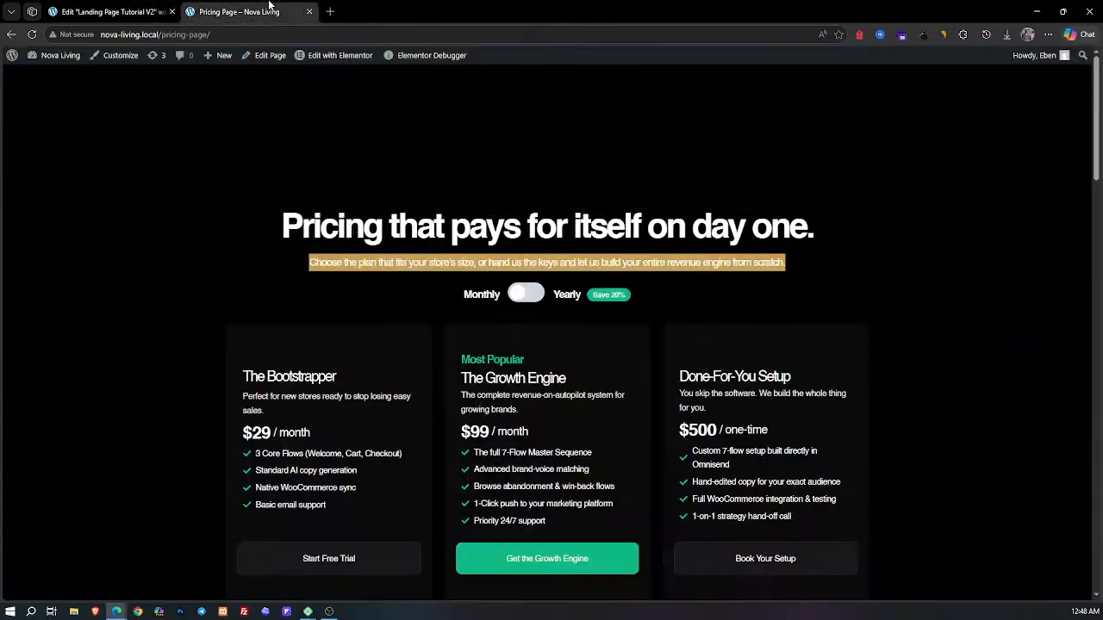
left_click(440, 300)
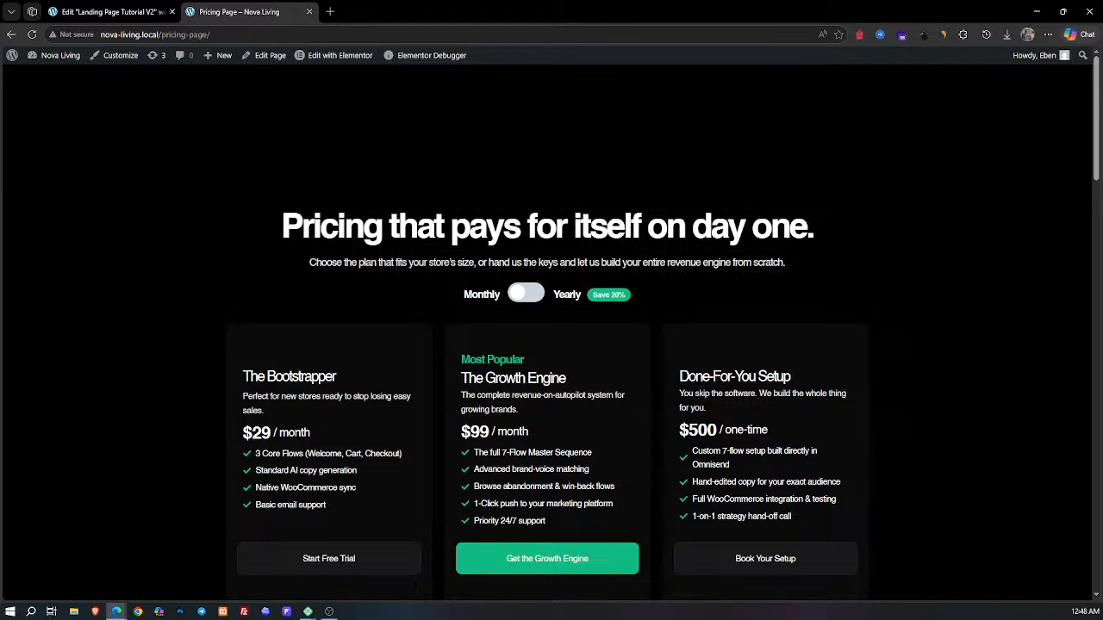
key("alt+Tab")
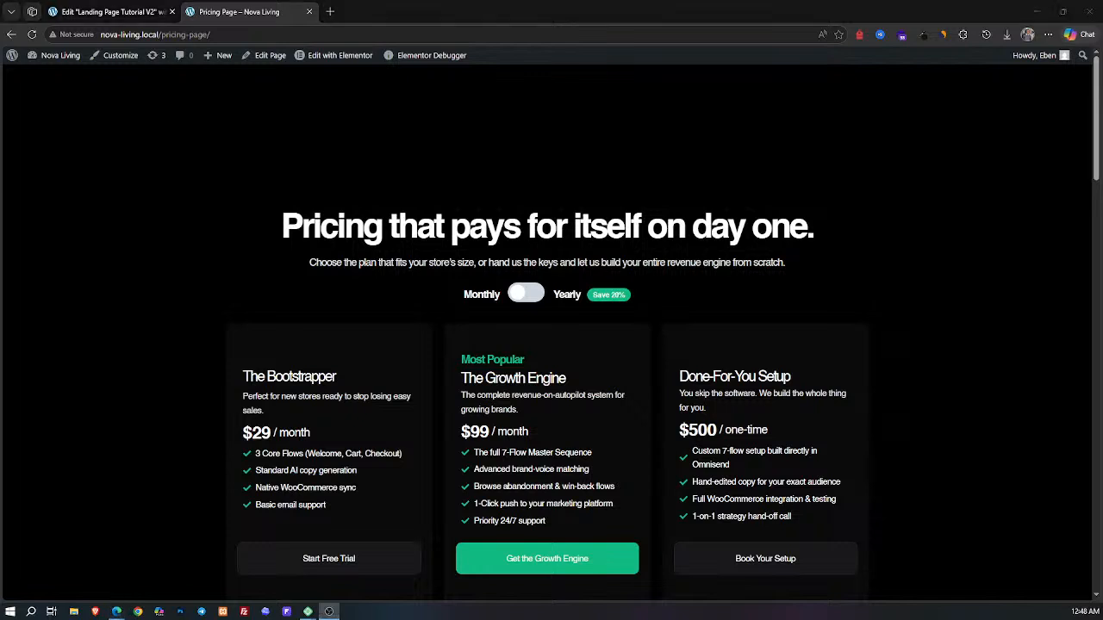
key("alt+Tab")
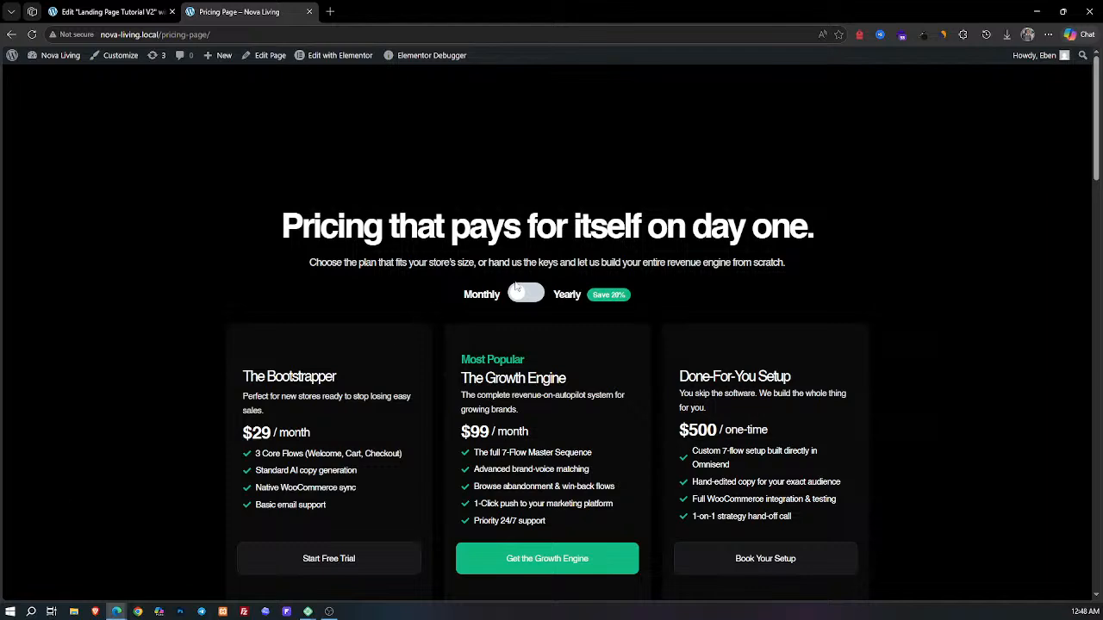
left_click(233, 12)
left_click_drag(245, 432, 276, 432)
left_click(454, 435)
left_click(530, 294)
left_click(530, 297)
left_click(529, 296)
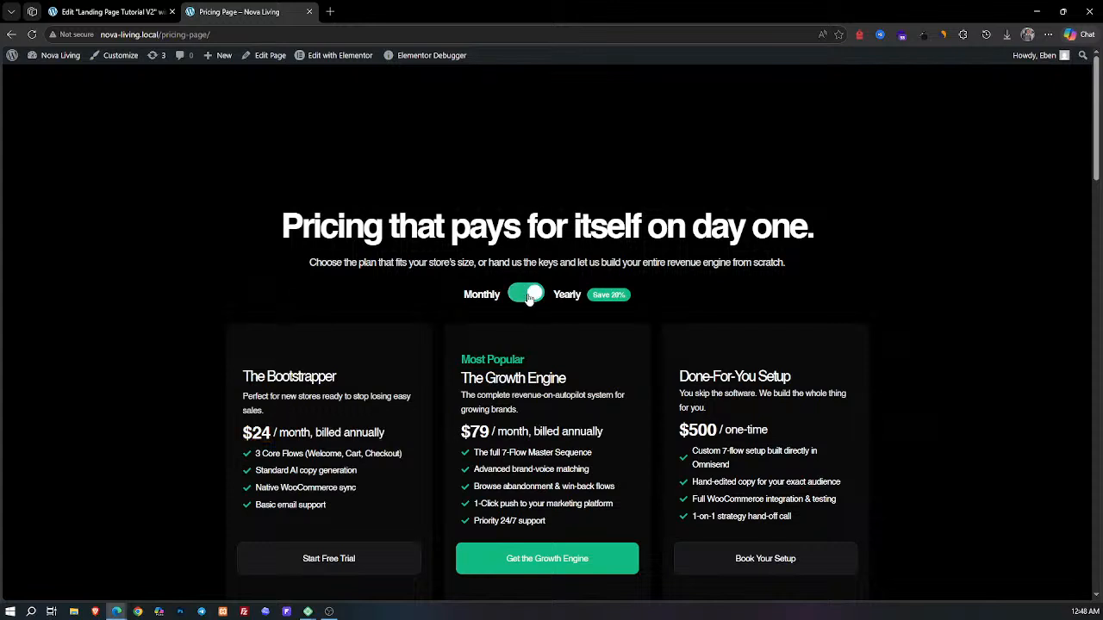
Step: Add an HTML widget below the subheading and paste in the code for the Monthly/Yearly pricing toggle with its "Save 20%" badge
left_click(129, 12)
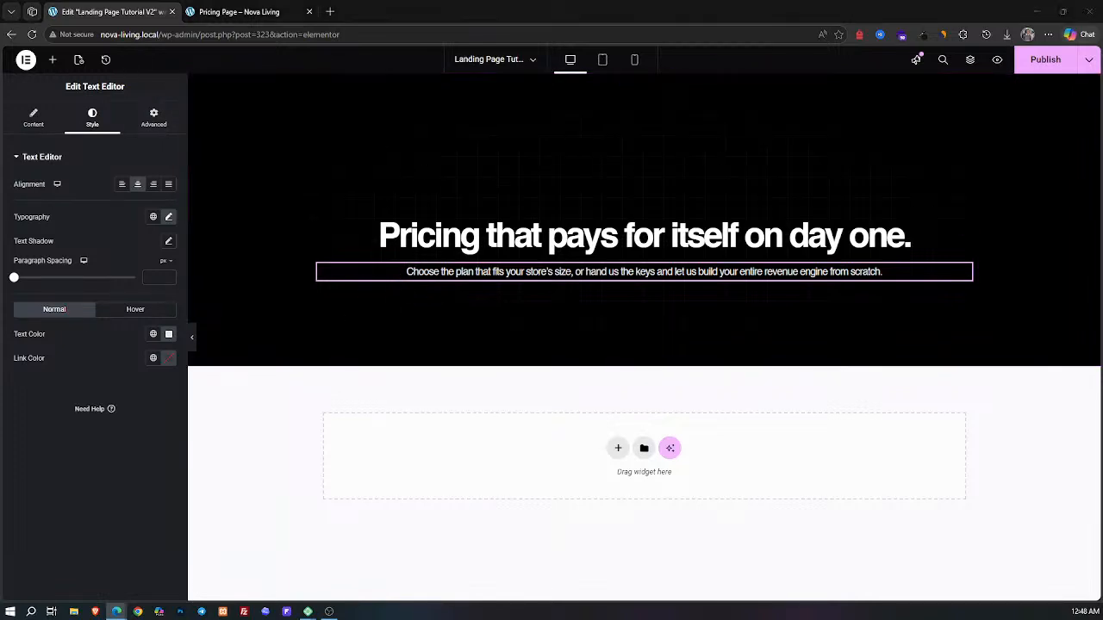
left_click(53, 59)
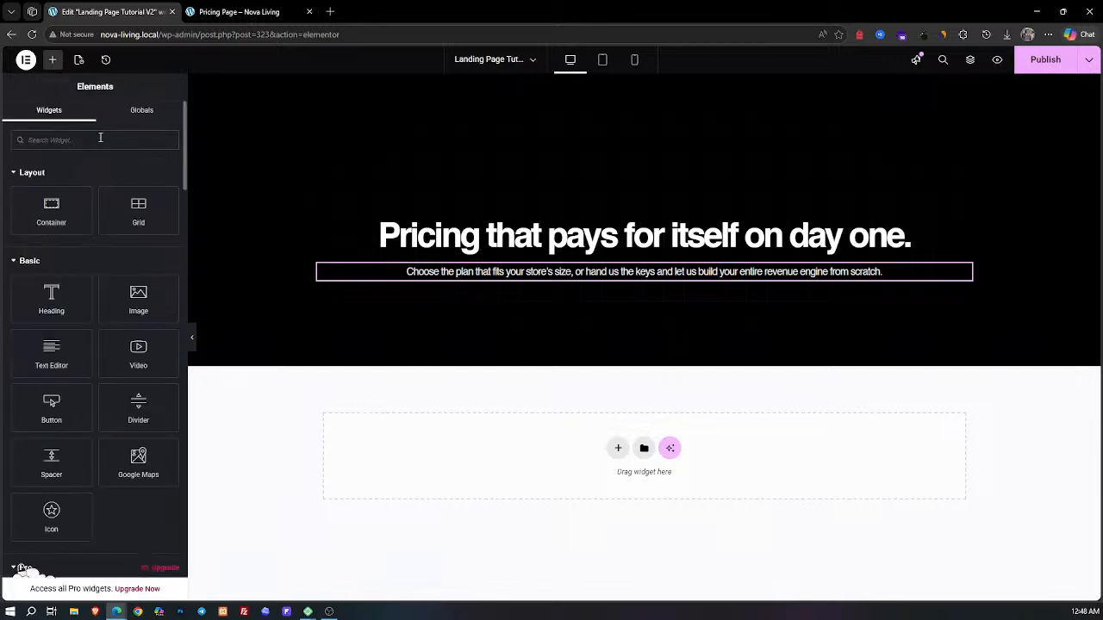
left_click(100, 138)
type("html")
left_click_drag(52, 183, 492, 274)
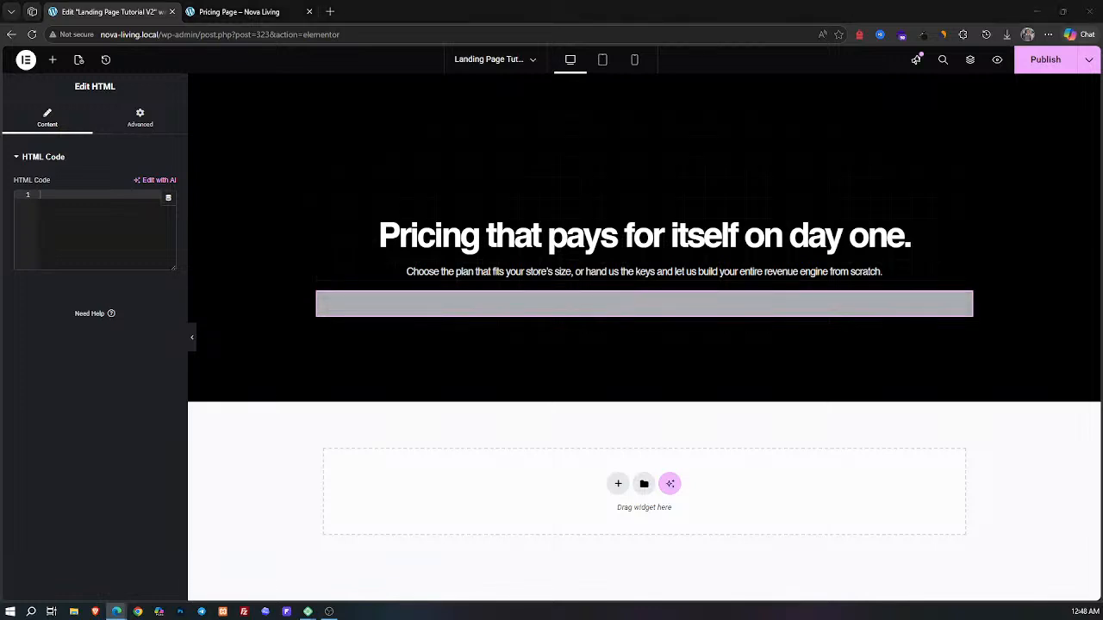
left_click(58, 201)
key("ctrl+v")
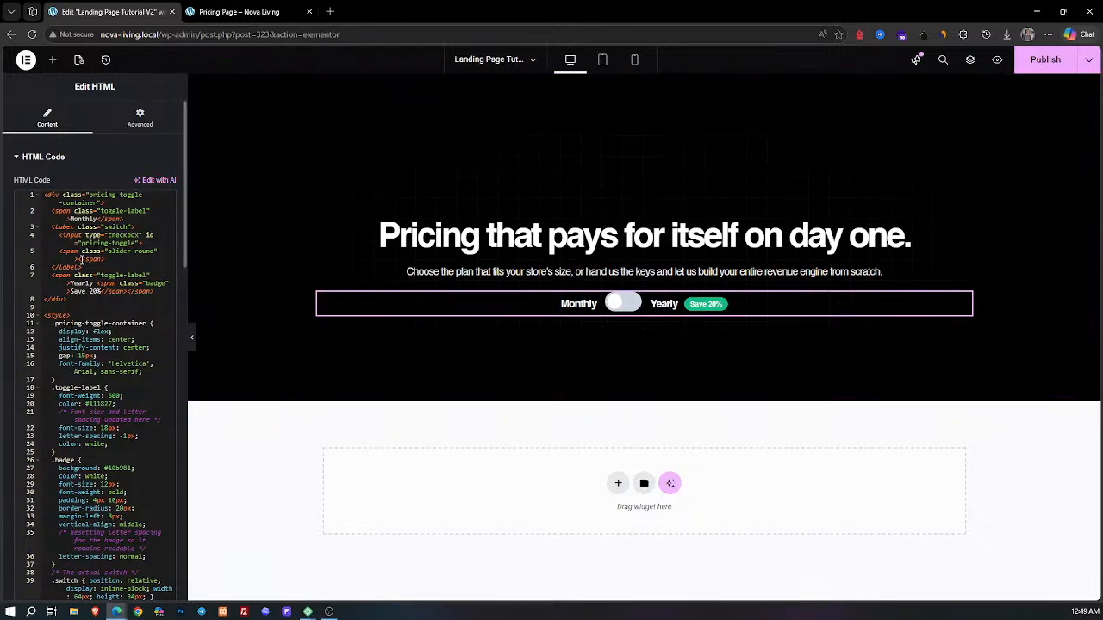
scroll(90, 250, "down", 10)
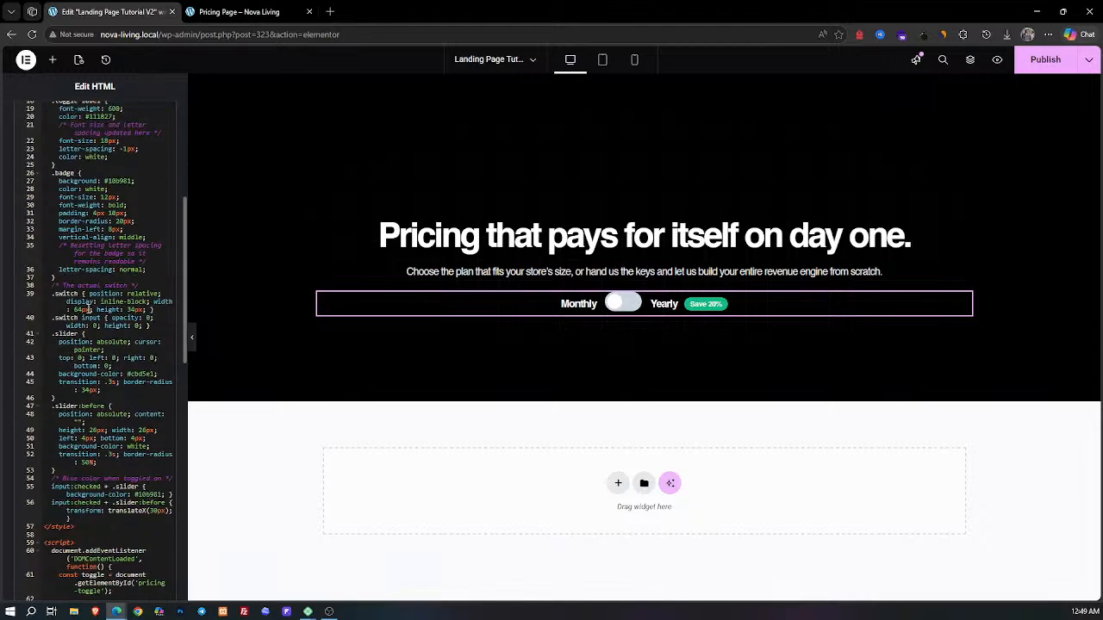
scroll(90, 293, "up", 9)
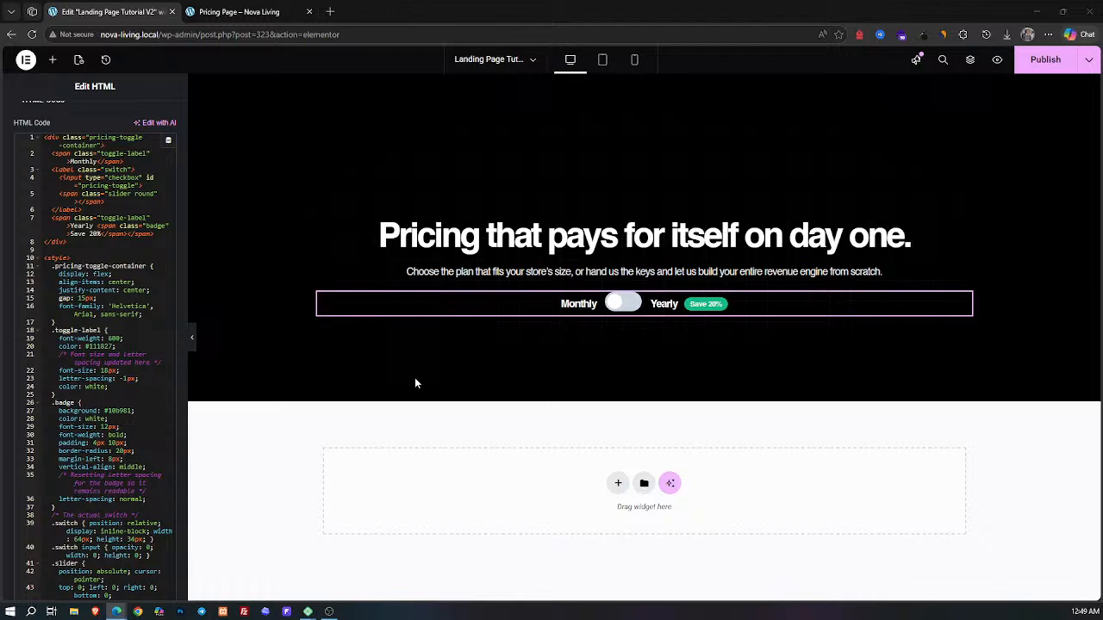
Step: For the tablet layout, give the heading a custom width of 80%
left_click(602, 60)
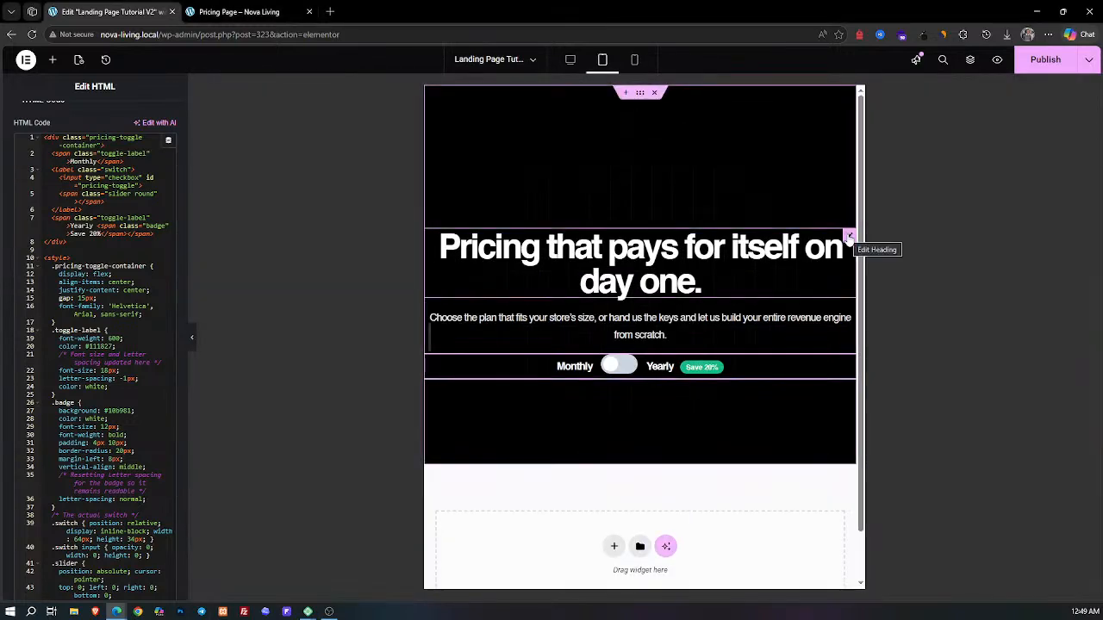
left_click(849, 237)
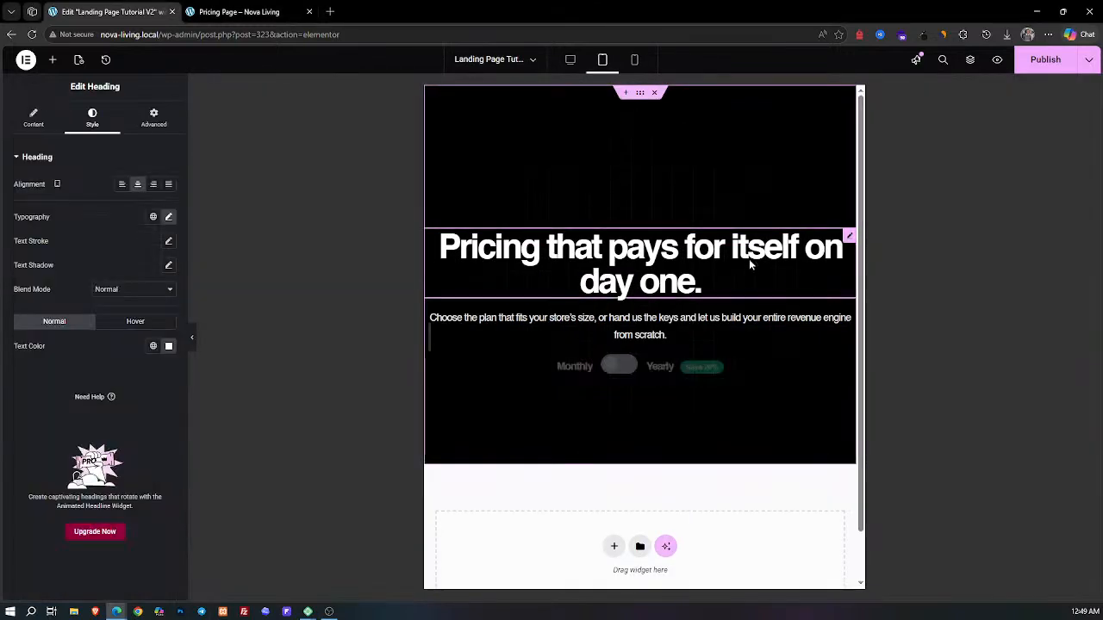
left_click(151, 120)
left_click(159, 274)
left_click(144, 334)
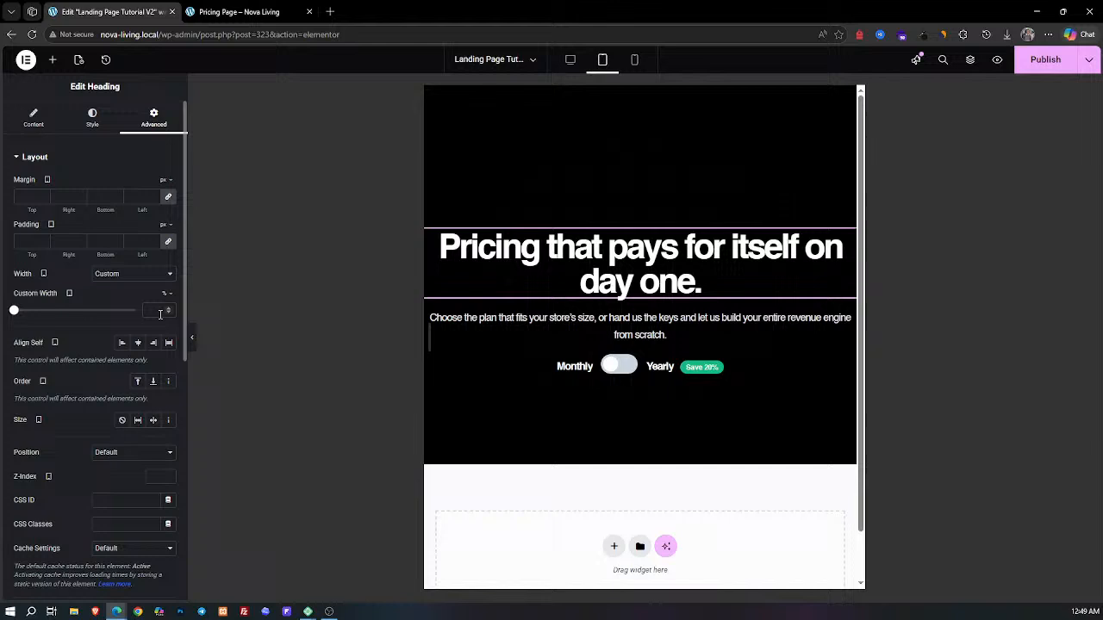
type("80")
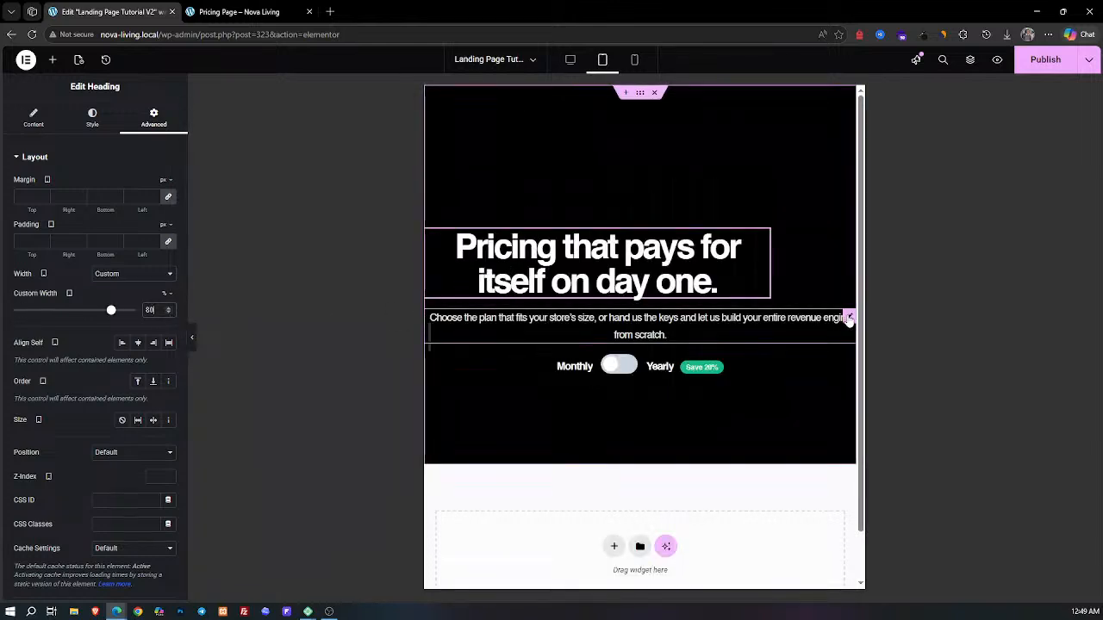
Step: Give the subheading text a custom width of 80% in the tablet layout
left_click(848, 318)
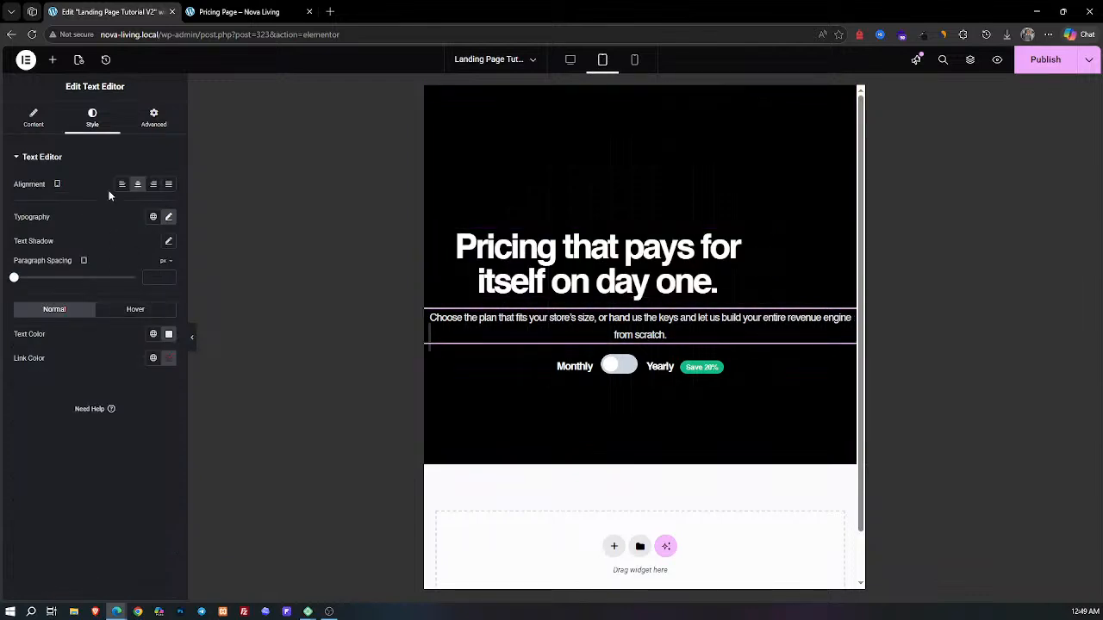
left_click(146, 120)
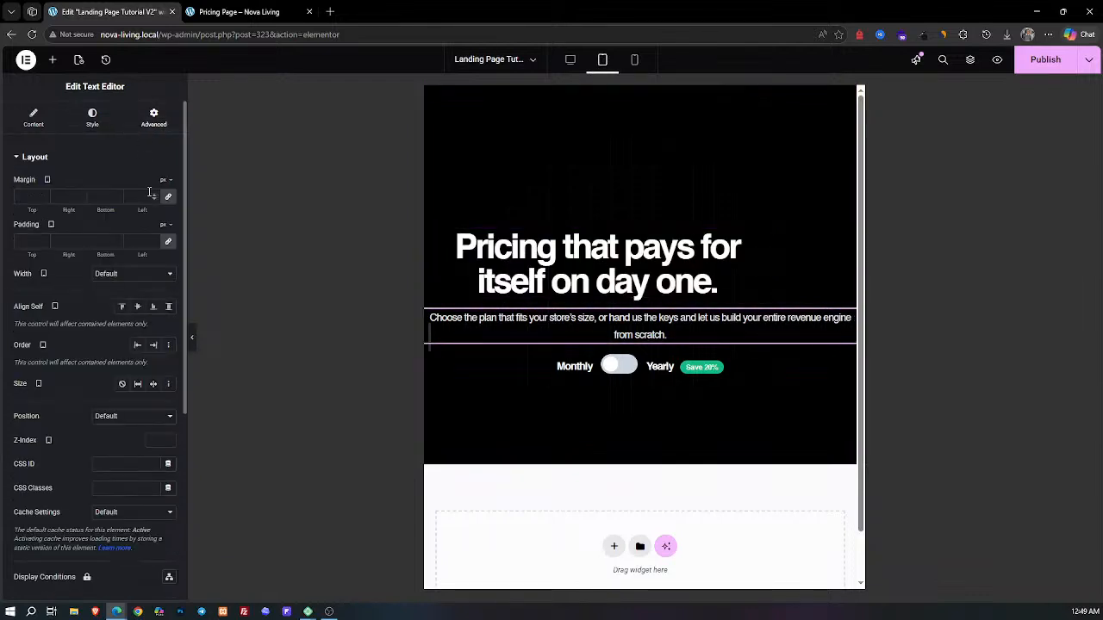
left_click(134, 274)
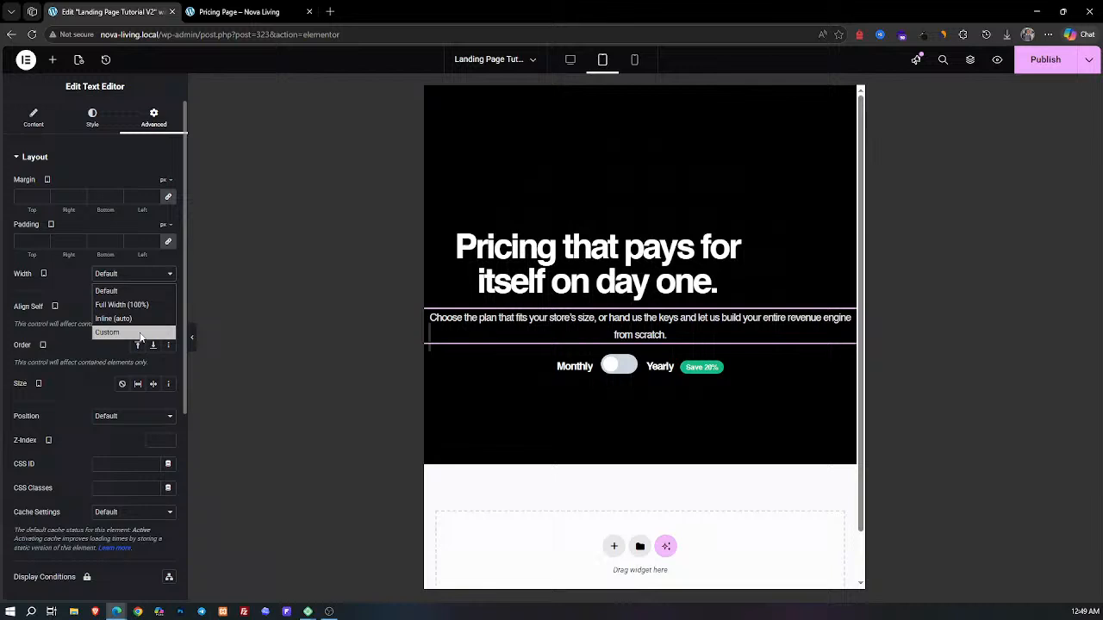
left_click(112, 331)
left_click(165, 296)
left_click(163, 320)
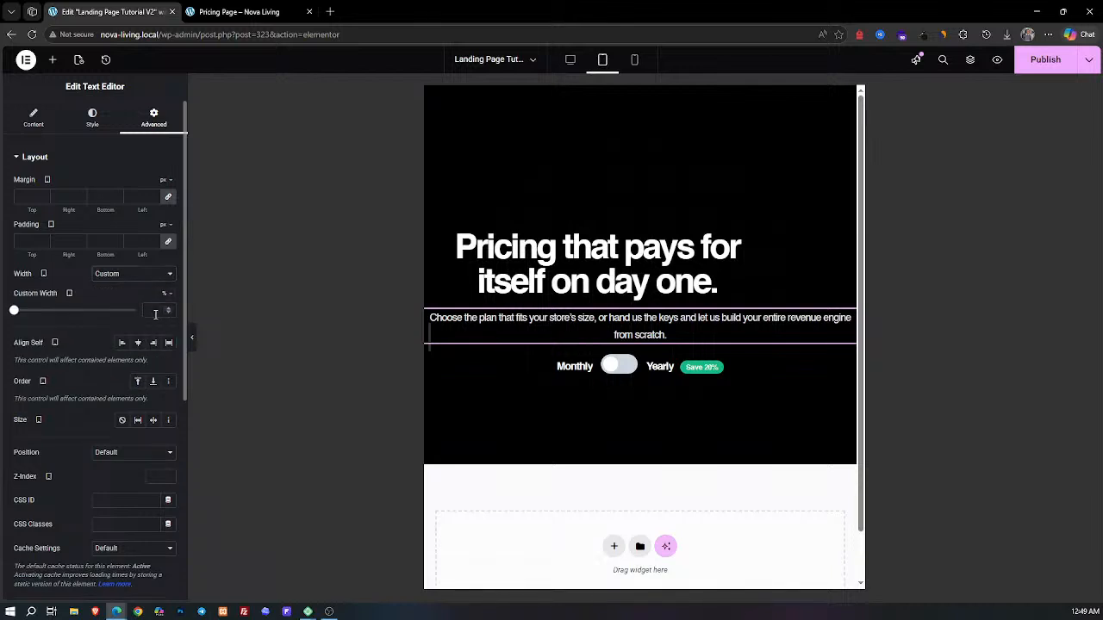
left_click(157, 314)
type("80")
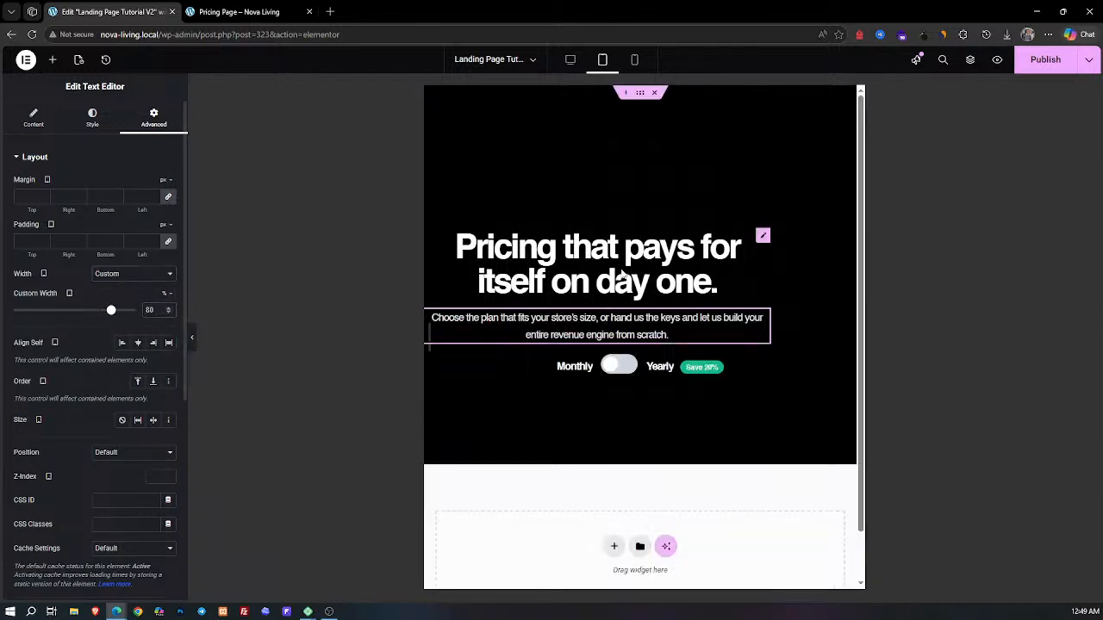
Step: Center-align the items of the hero container in the tablet layout, check the mobile layout and return to the desktop layout
left_click(639, 94)
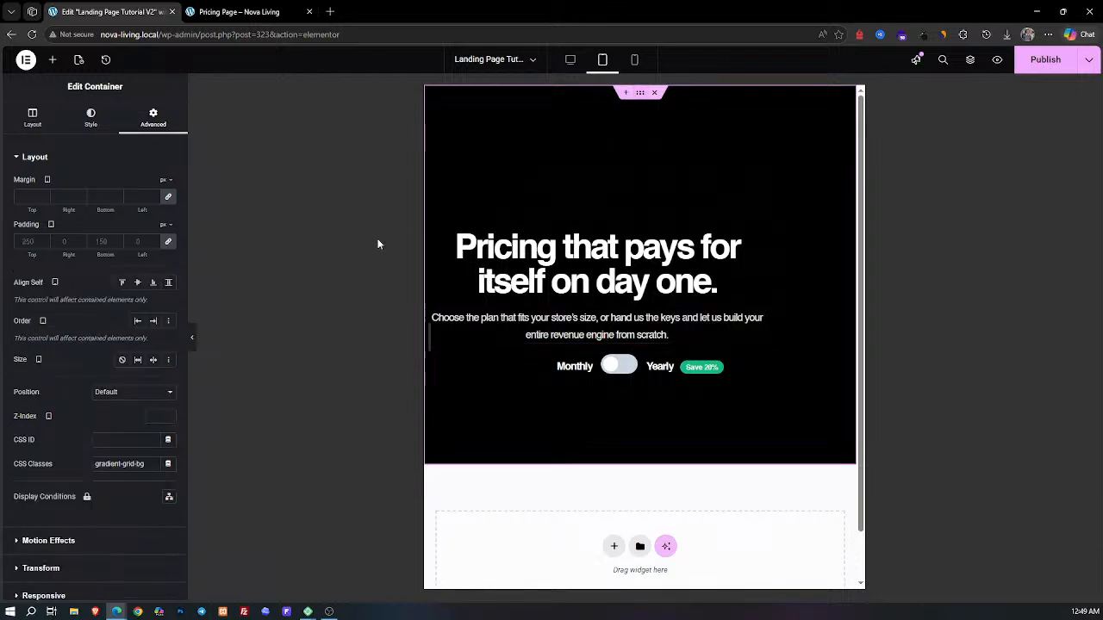
left_click(34, 117)
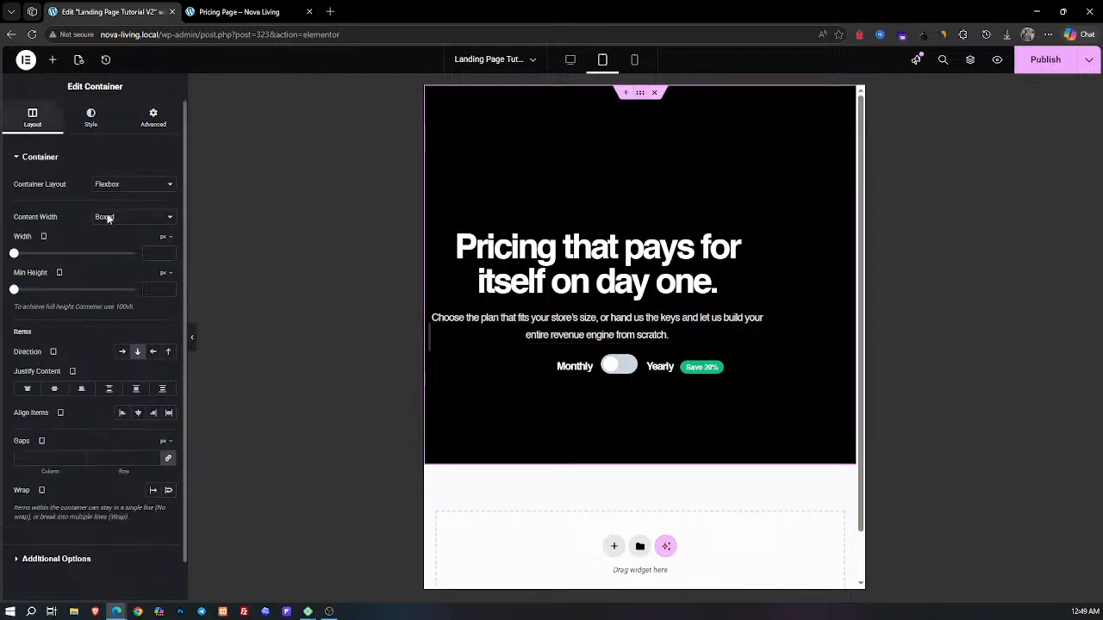
left_click(138, 412)
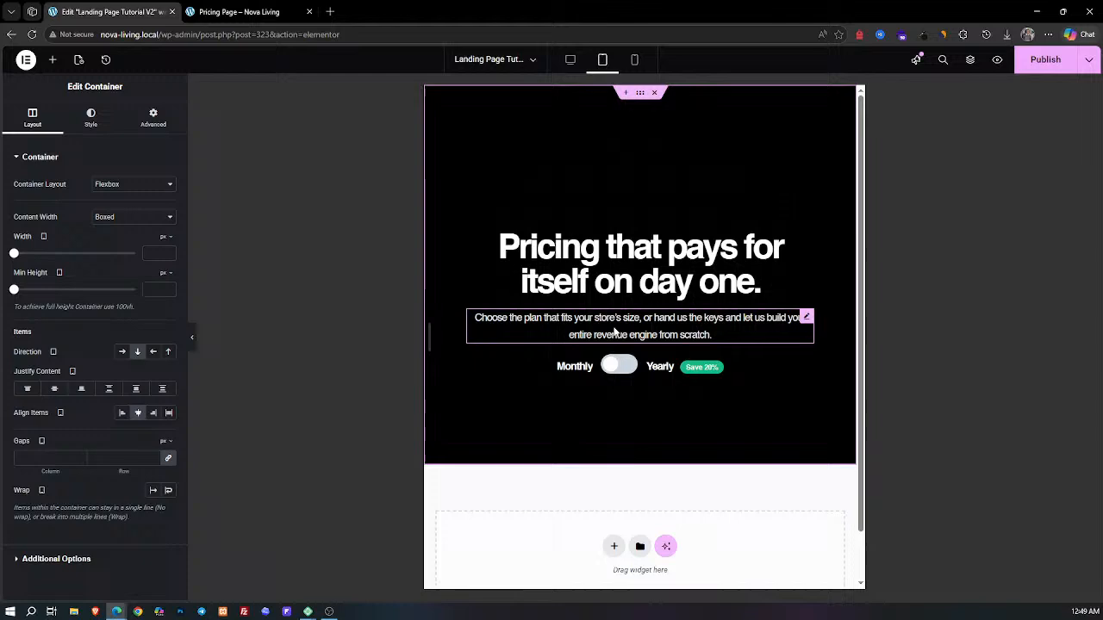
left_click(634, 60)
scroll(629, 387, "down", 3)
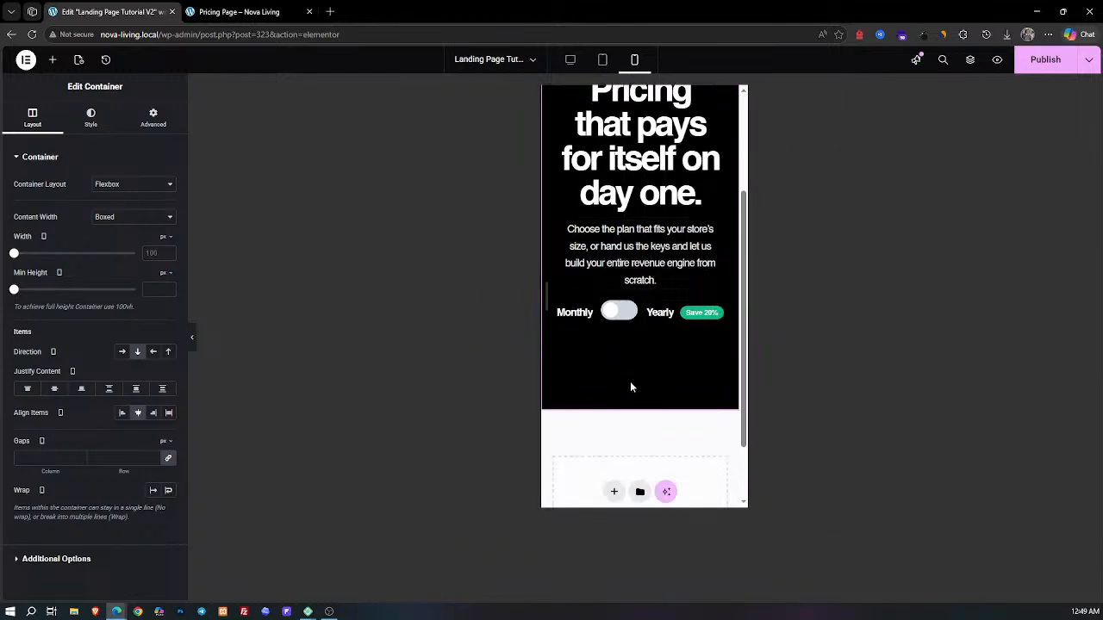
left_click(569, 60)
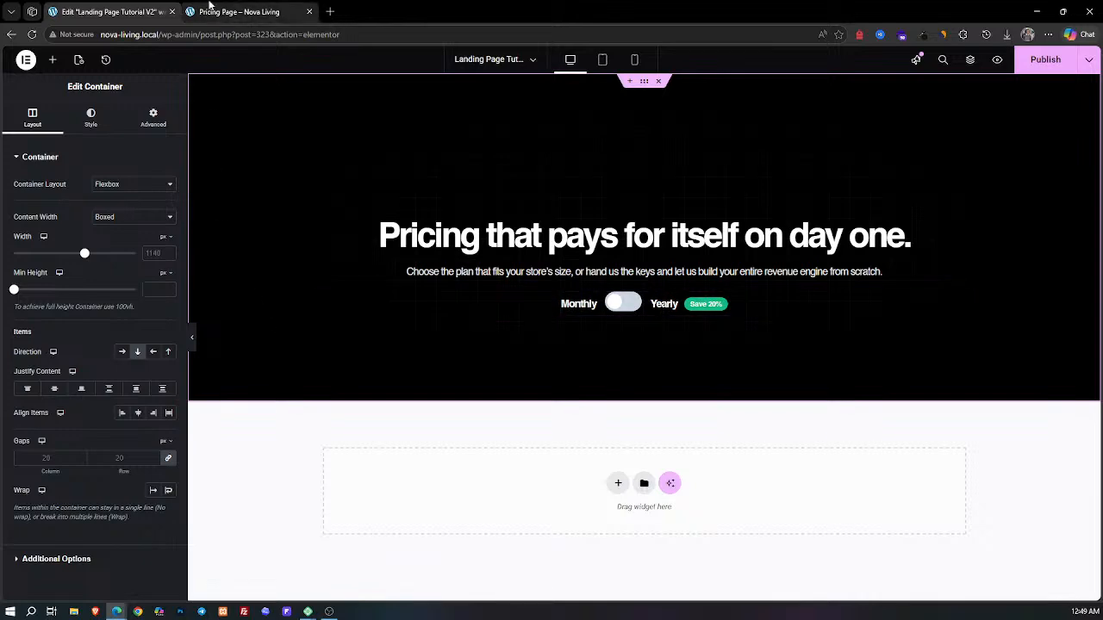
Step: Following the plan cards on the reference pricing page, add a grid of 3 columns and 1 row below the Monthly/Yearly toggle
left_click(237, 12)
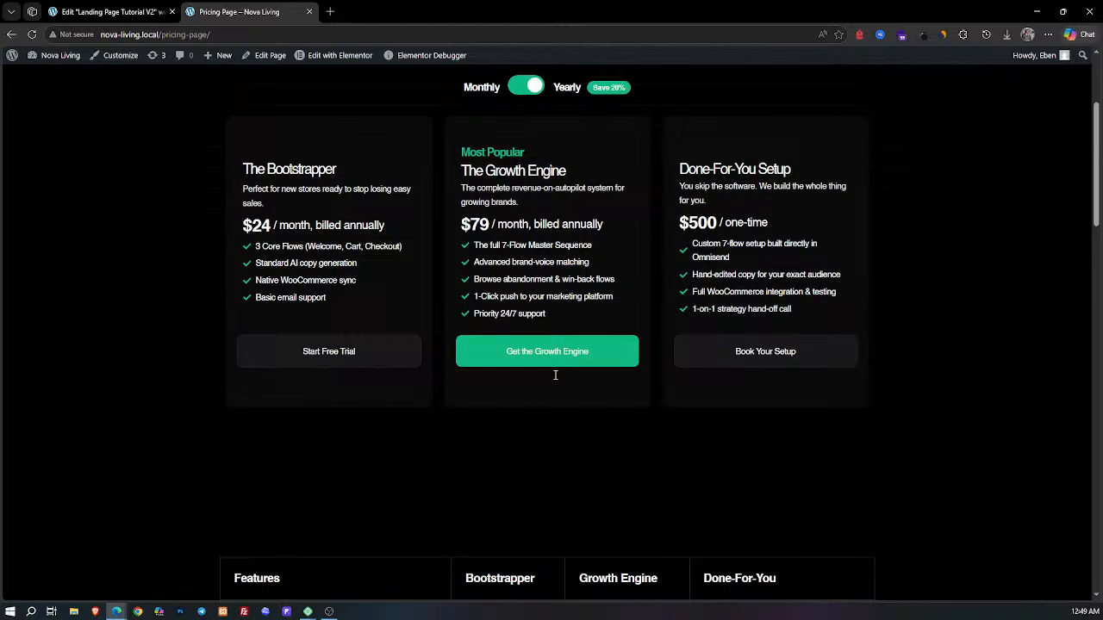
scroll(553, 379, "down", 3)
scroll(553, 380, "up", 2)
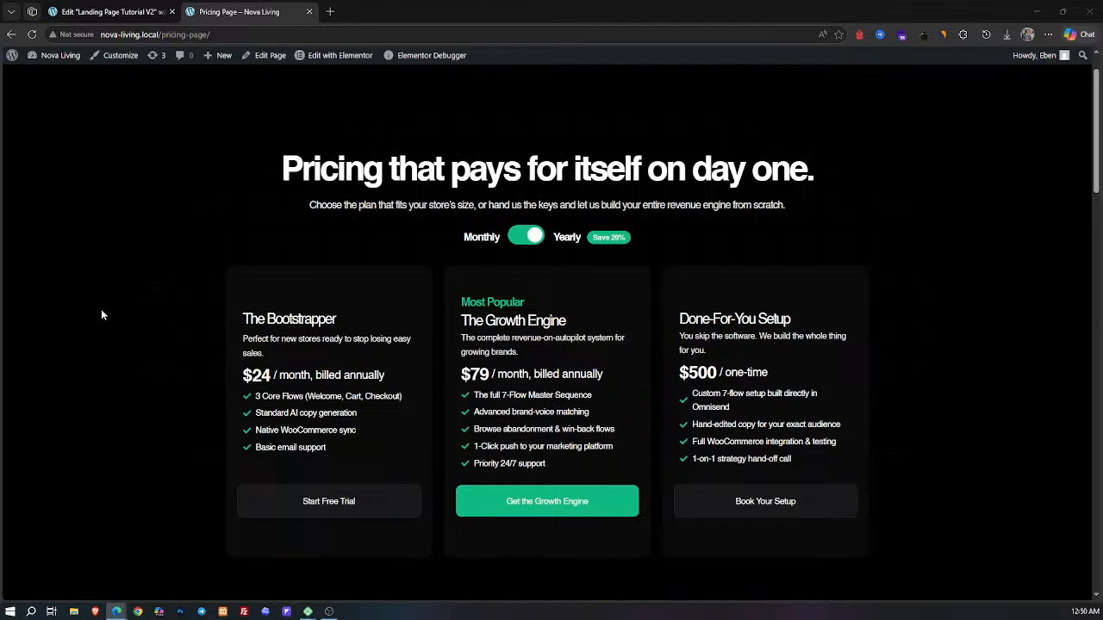
left_click(108, 12)
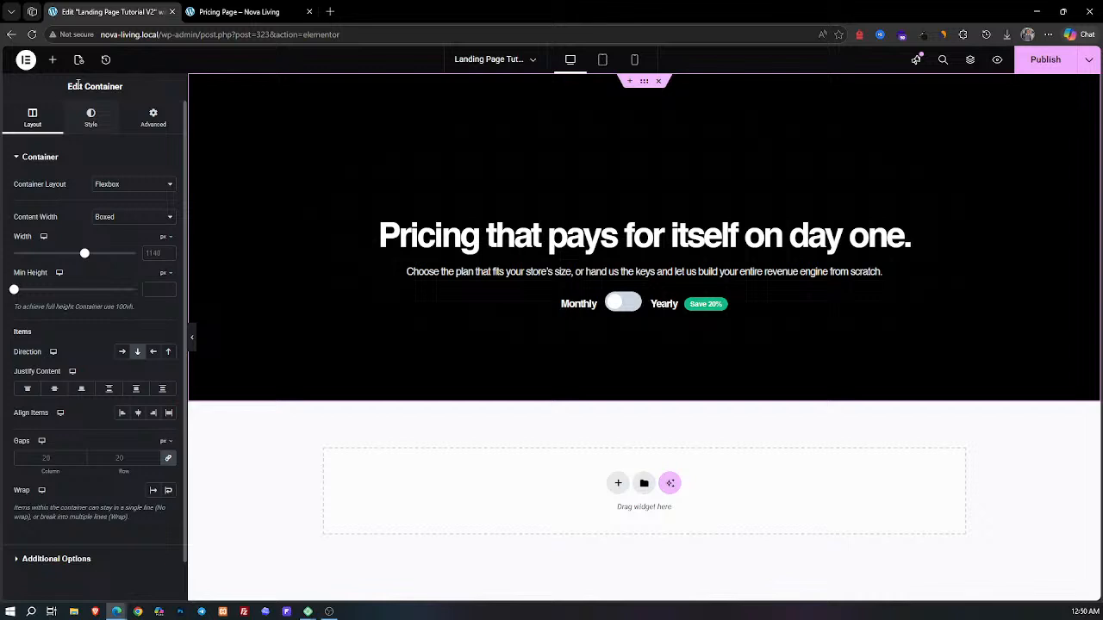
left_click(54, 62)
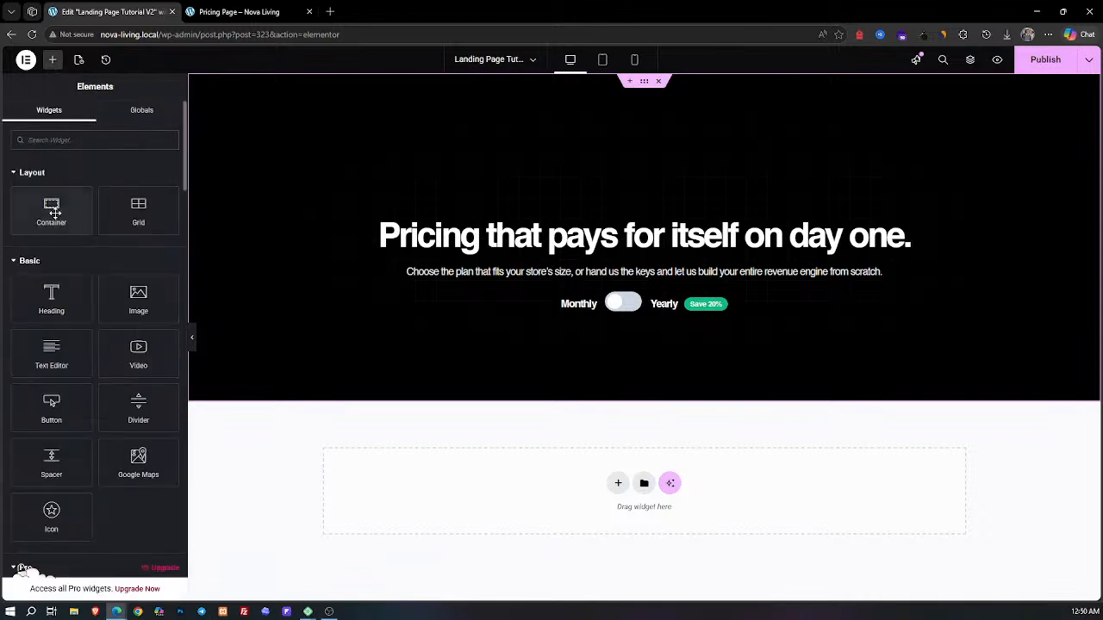
left_click_drag(111, 222, 487, 321)
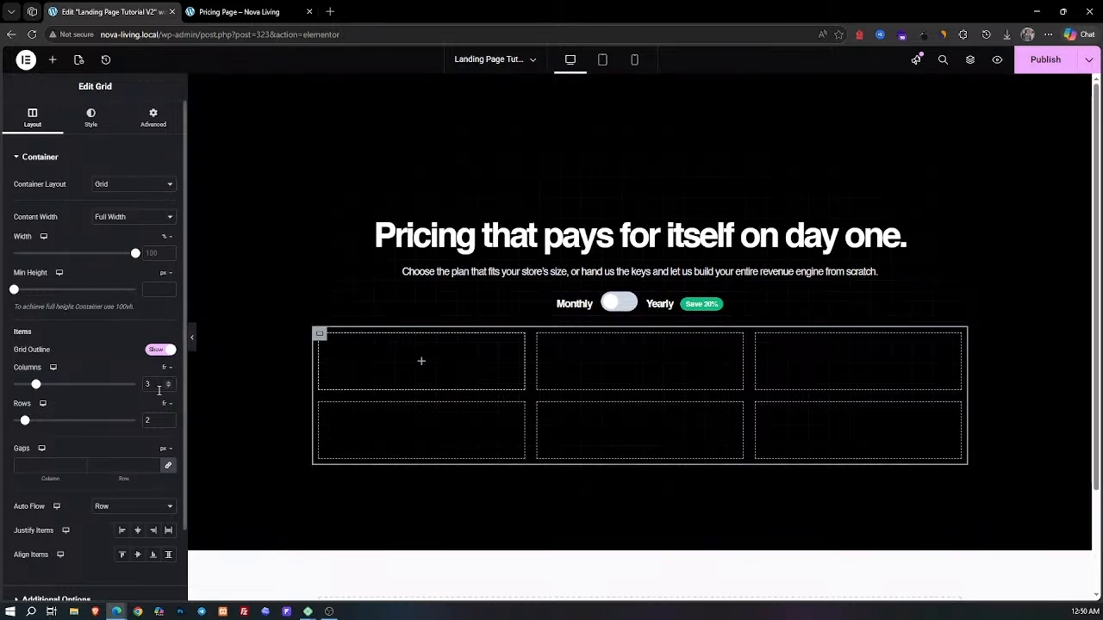
left_click_drag(158, 420, 134, 415)
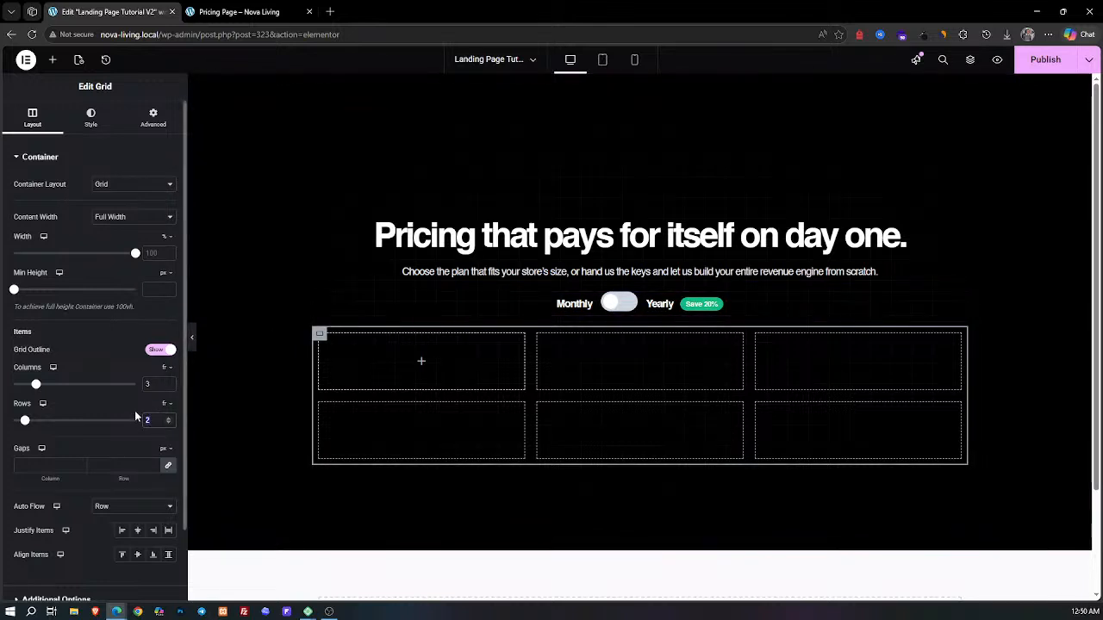
type("1")
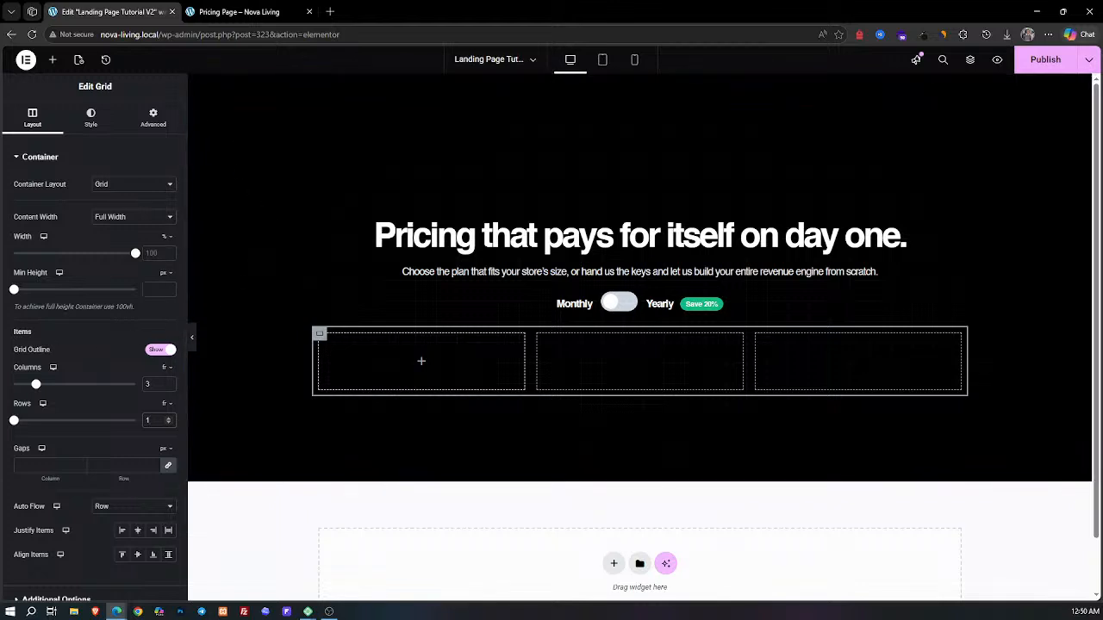
Step: Add a container inside the first cell of the grid for the first plan card
left_click(238, 11)
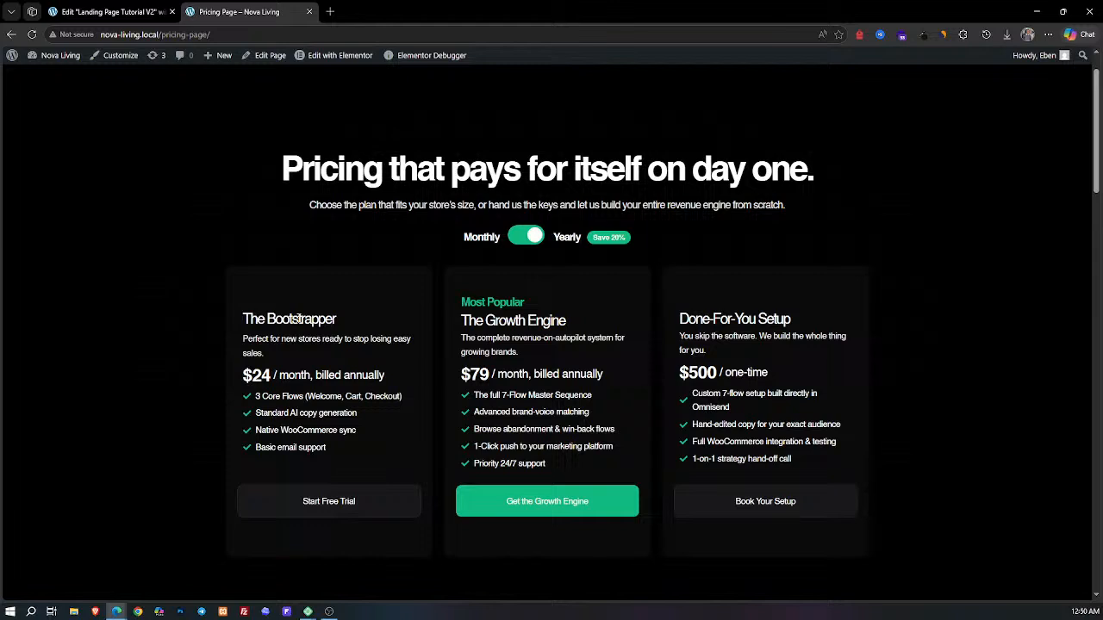
left_click(108, 11)
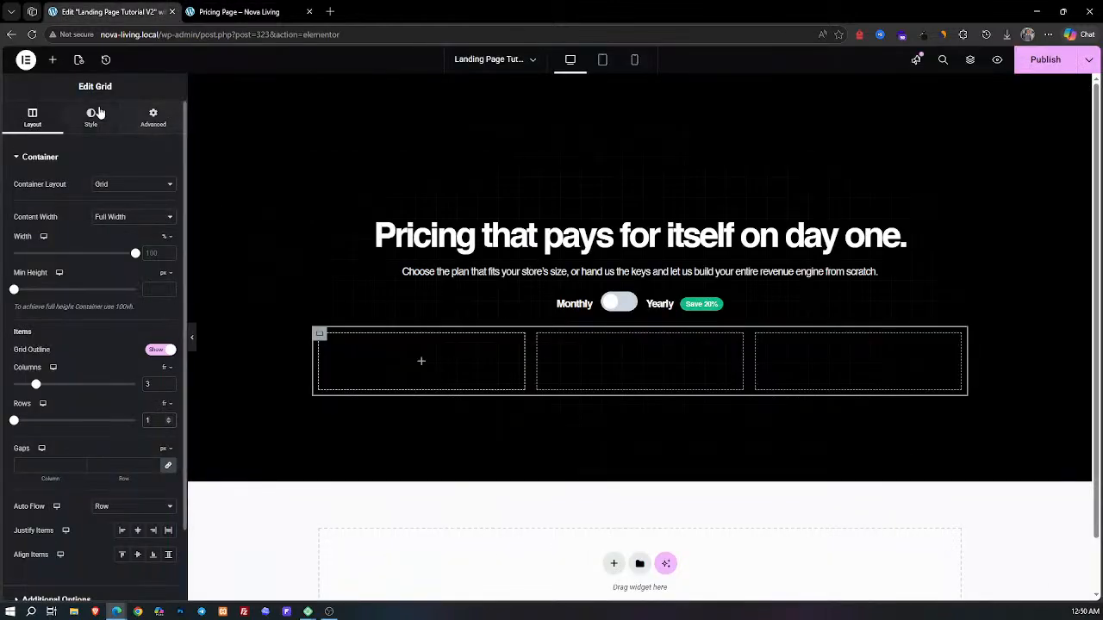
left_click(52, 60)
left_click_drag(57, 214, 418, 360)
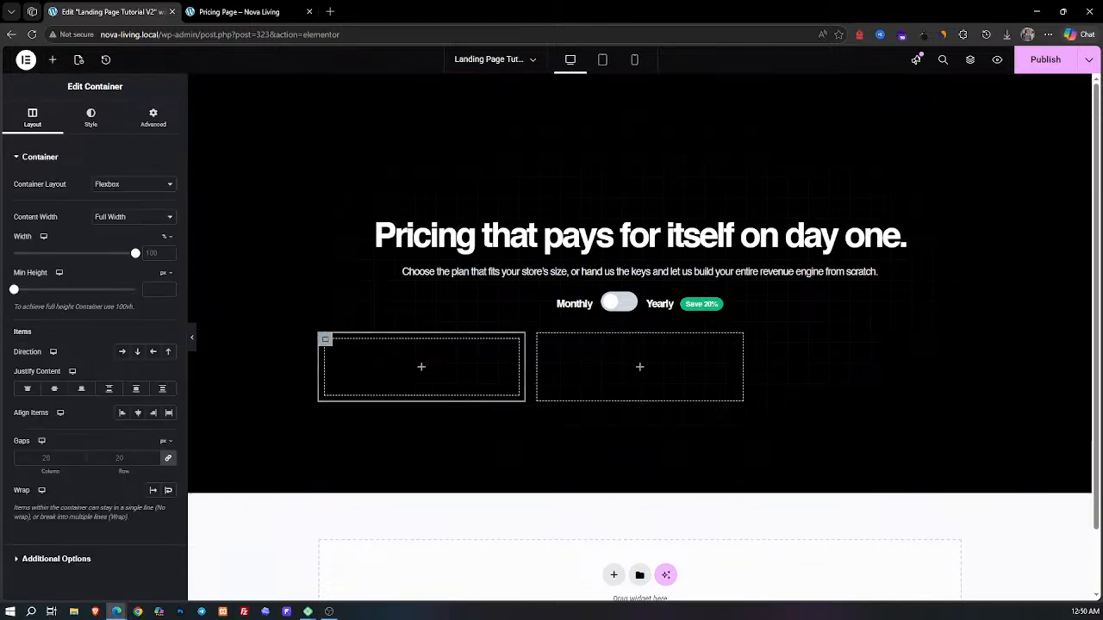
key("alt+Tab")
key("alt+Tab")
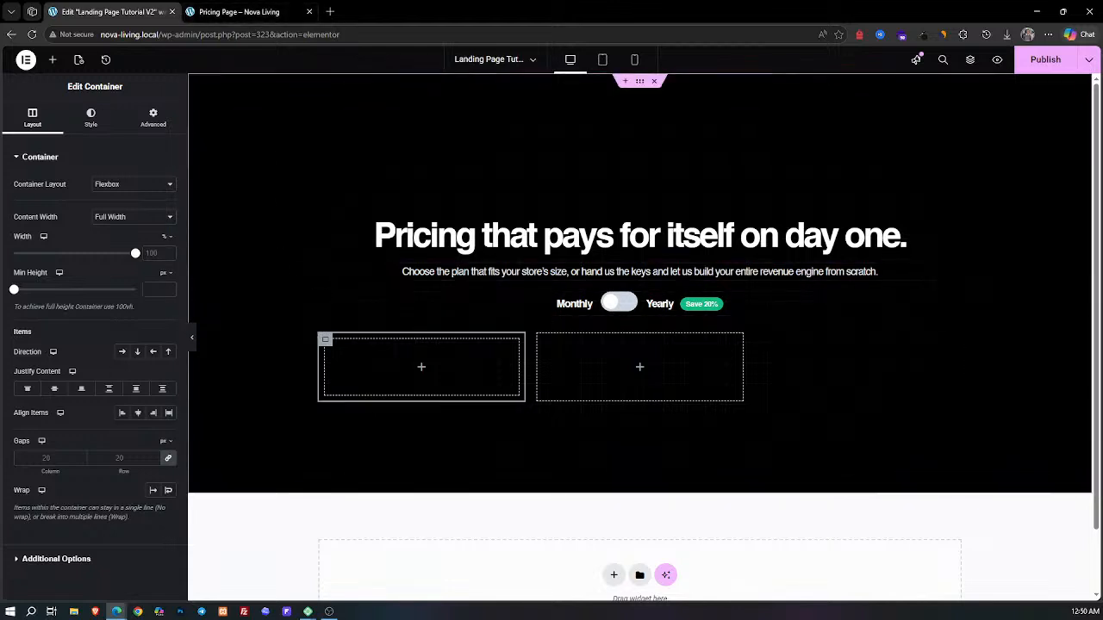
Step: Review the Bootstrapper card on the reference page, add a heading to the first grid cell's container and set its HTML tag to H3
left_click(220, 8)
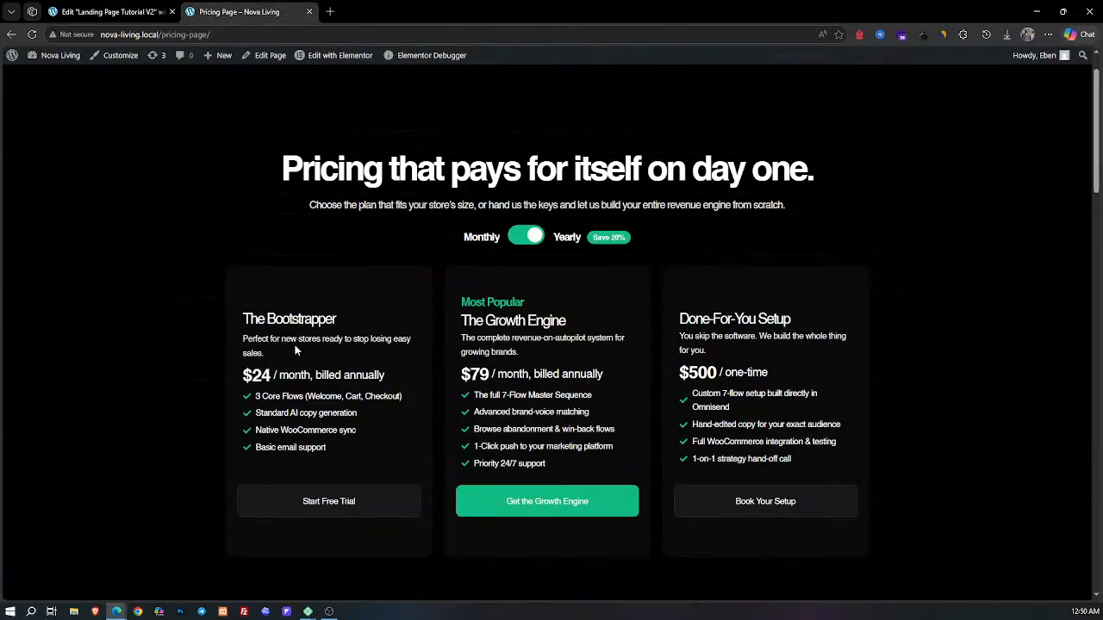
left_click_drag(247, 318, 305, 349)
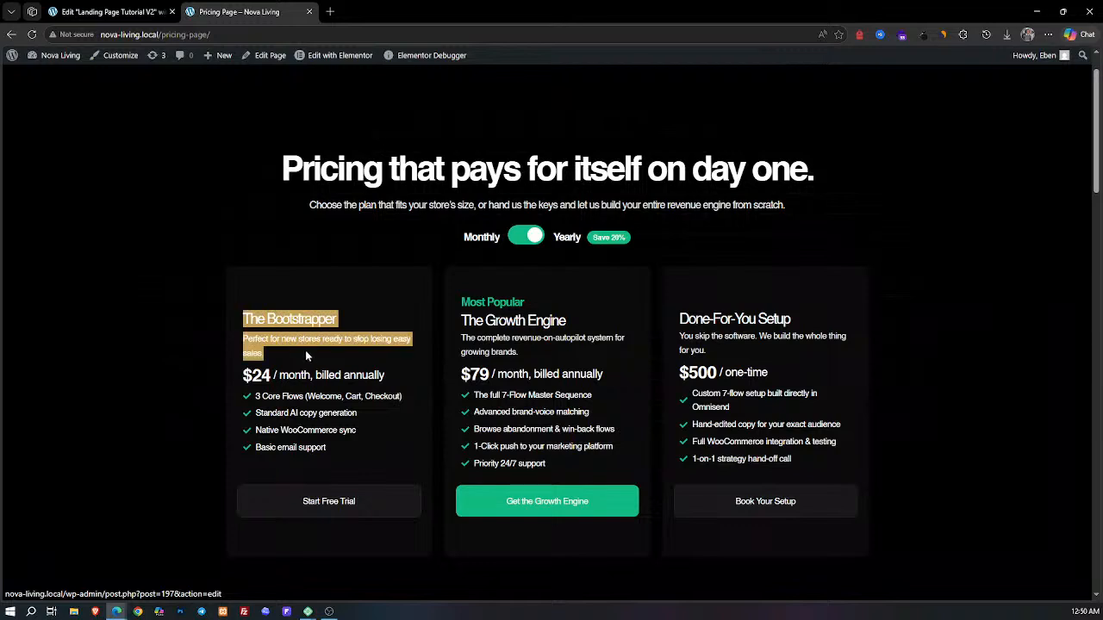
left_click(323, 452)
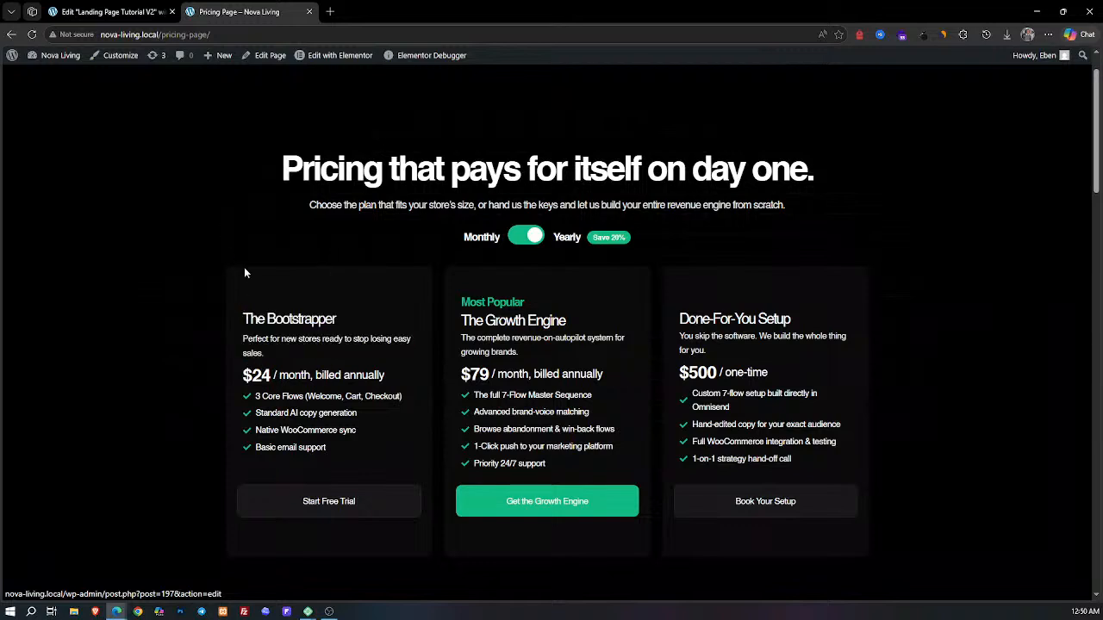
left_click_drag(244, 318, 330, 321)
left_click(336, 384)
left_click(107, 12)
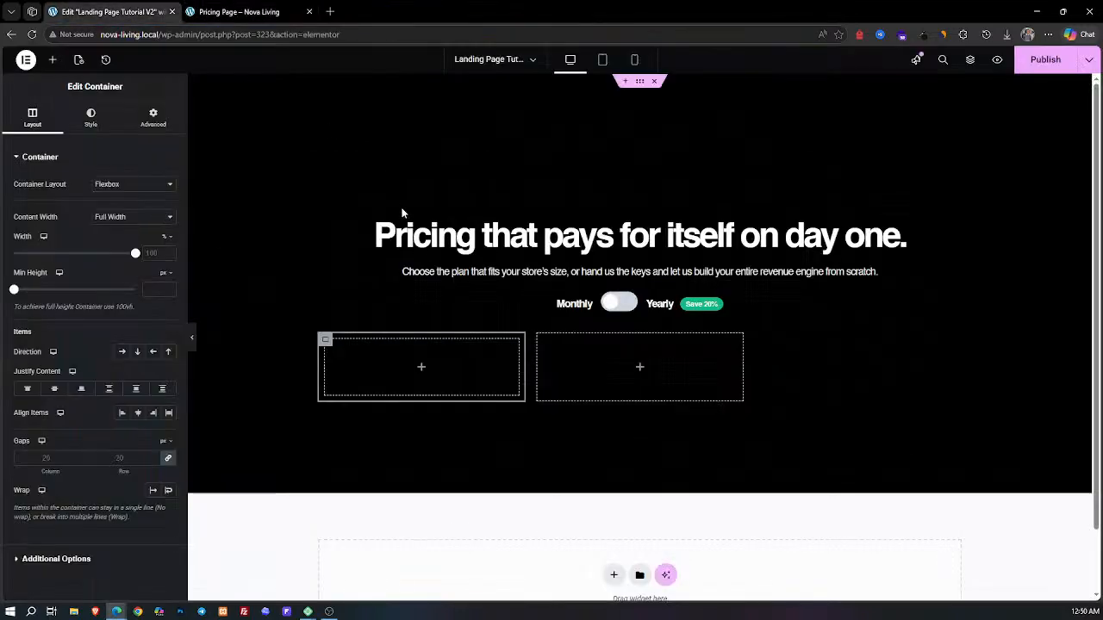
left_click(52, 59)
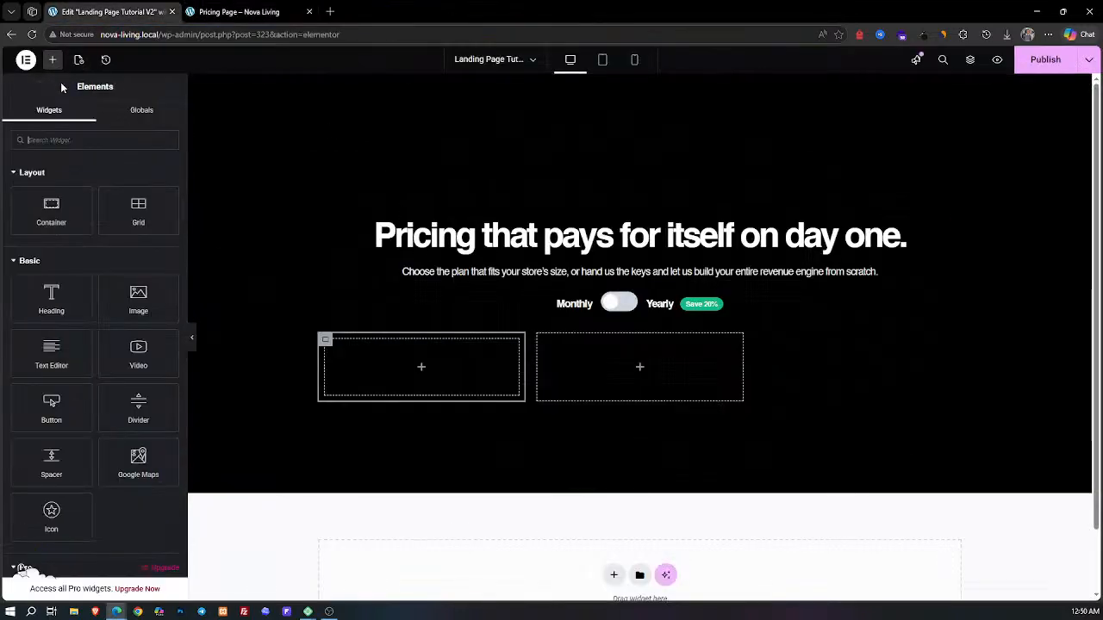
left_click_drag(62, 299, 435, 357)
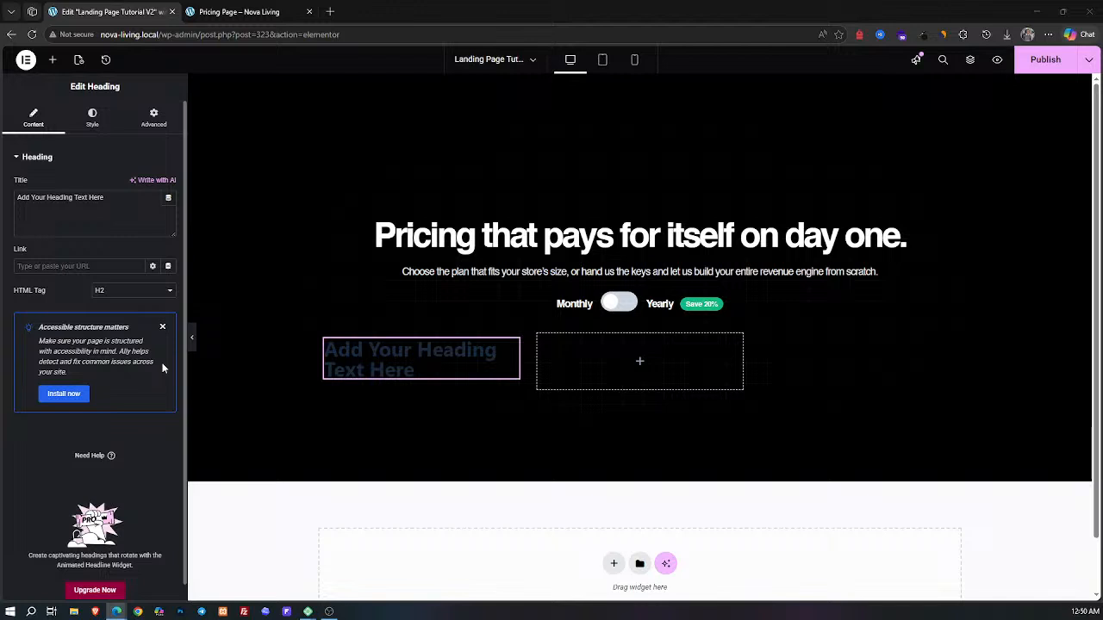
left_click(103, 295)
left_click(114, 331)
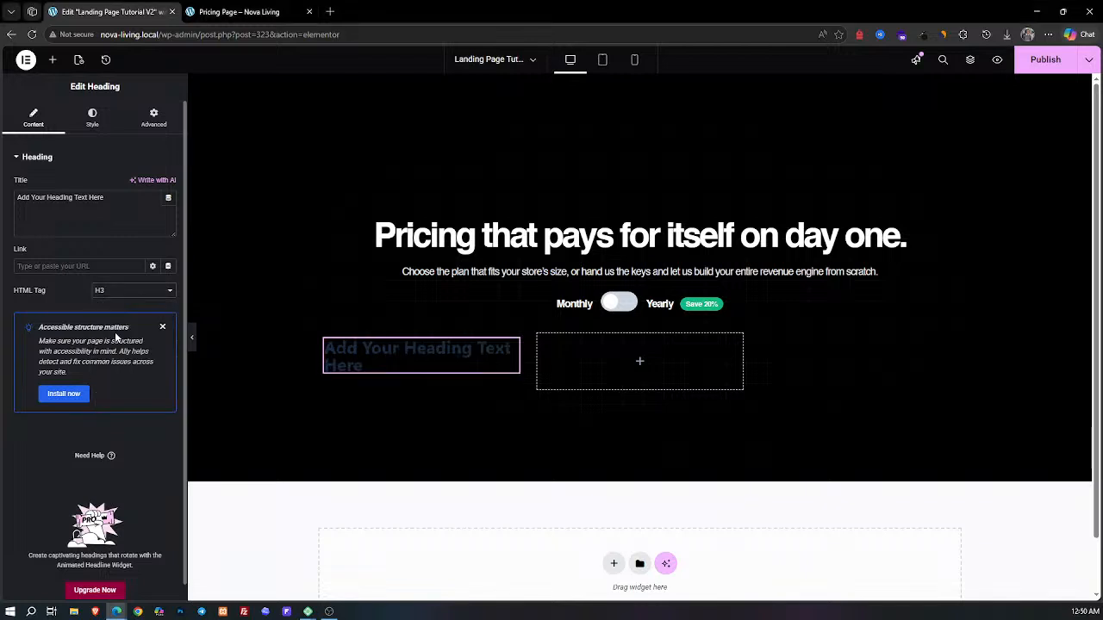
Step: Copy the plan name "The Bootstrapper" from the reference page and use it as the title of the card's heading
left_click(246, 11)
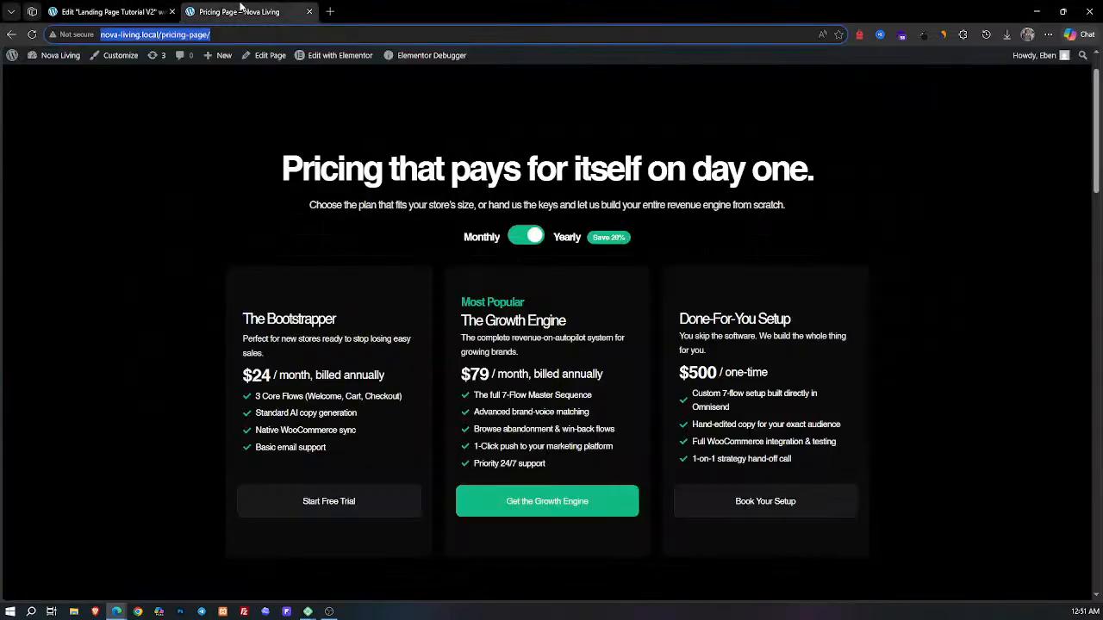
triple_click(289, 318)
key("ctrl+c")
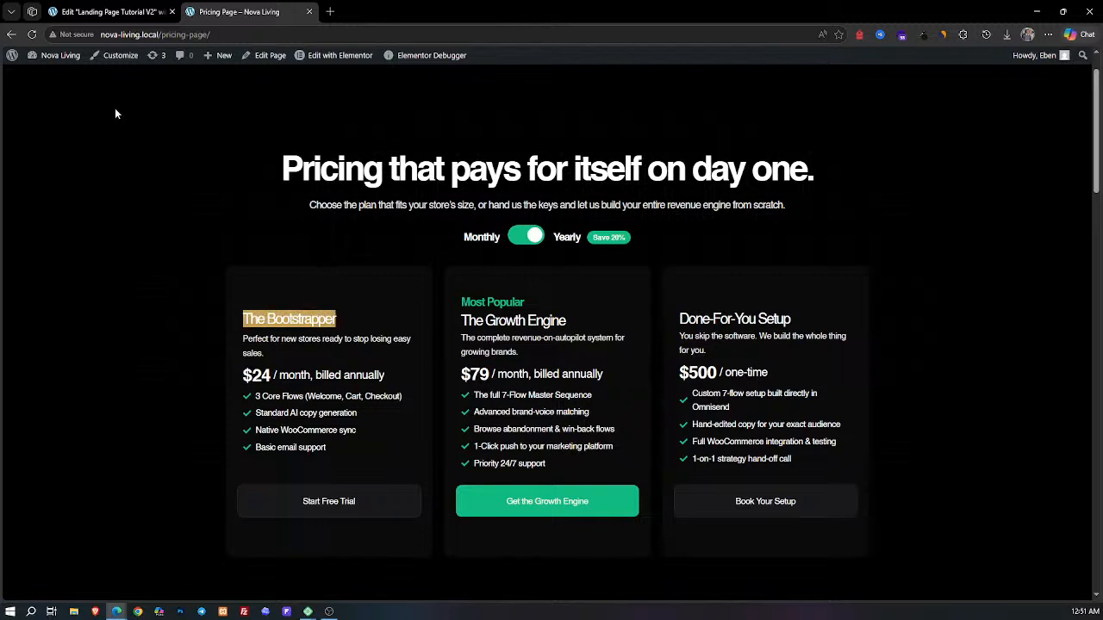
left_click(112, 11)
triple_click(62, 210)
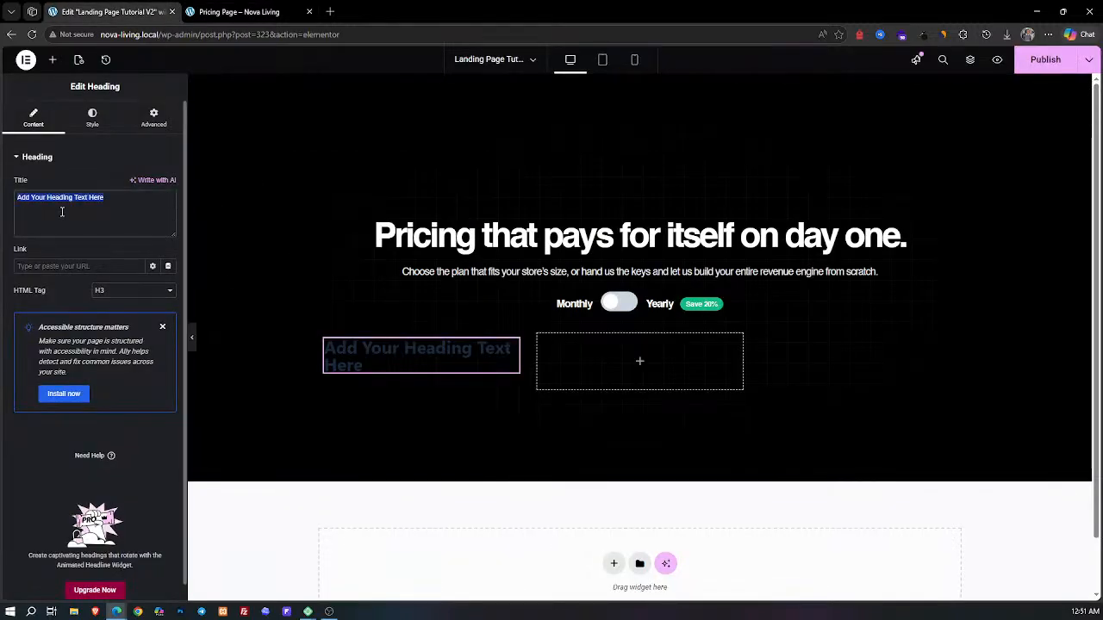
key("ctrl+v")
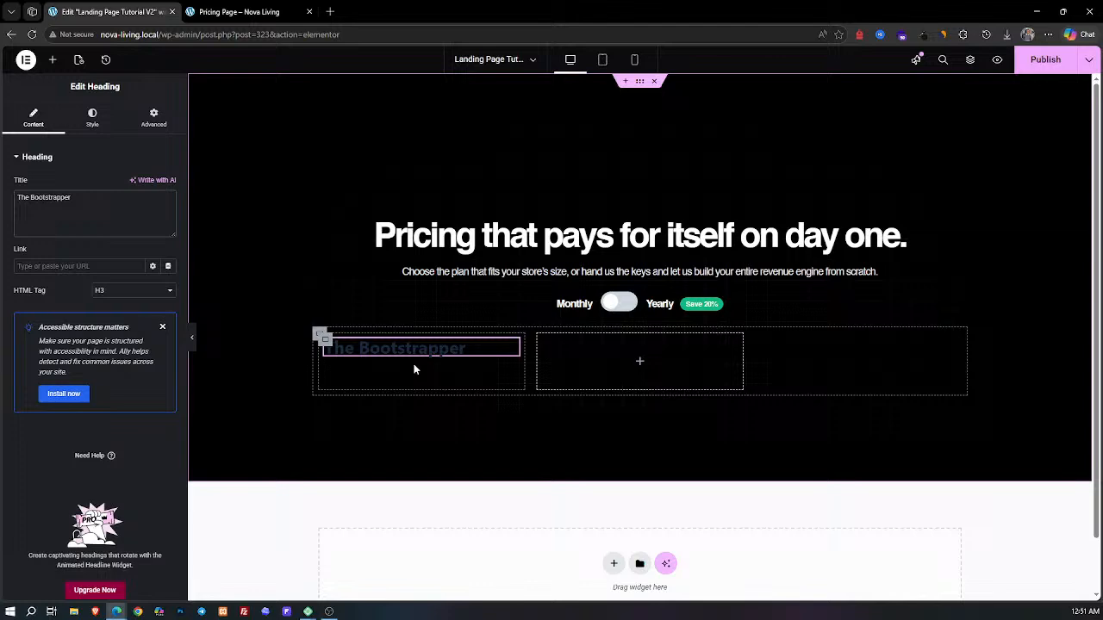
Step: Set the typography of the "The Bootstrapper" heading to size 25 px and weight 500 (Medium)
left_click(95, 120)
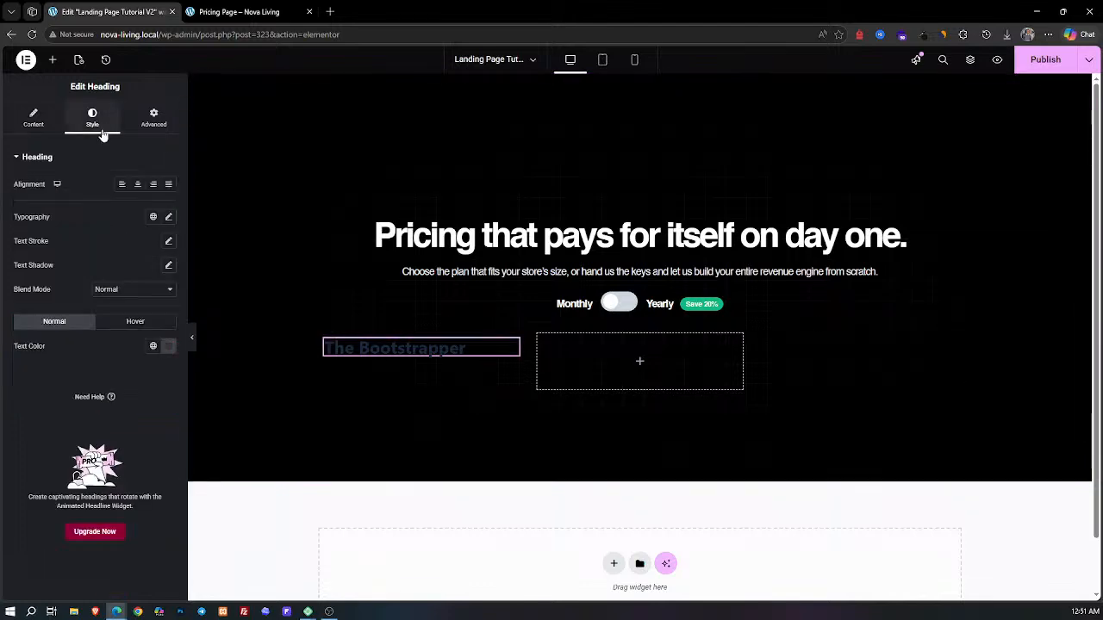
left_click(169, 217)
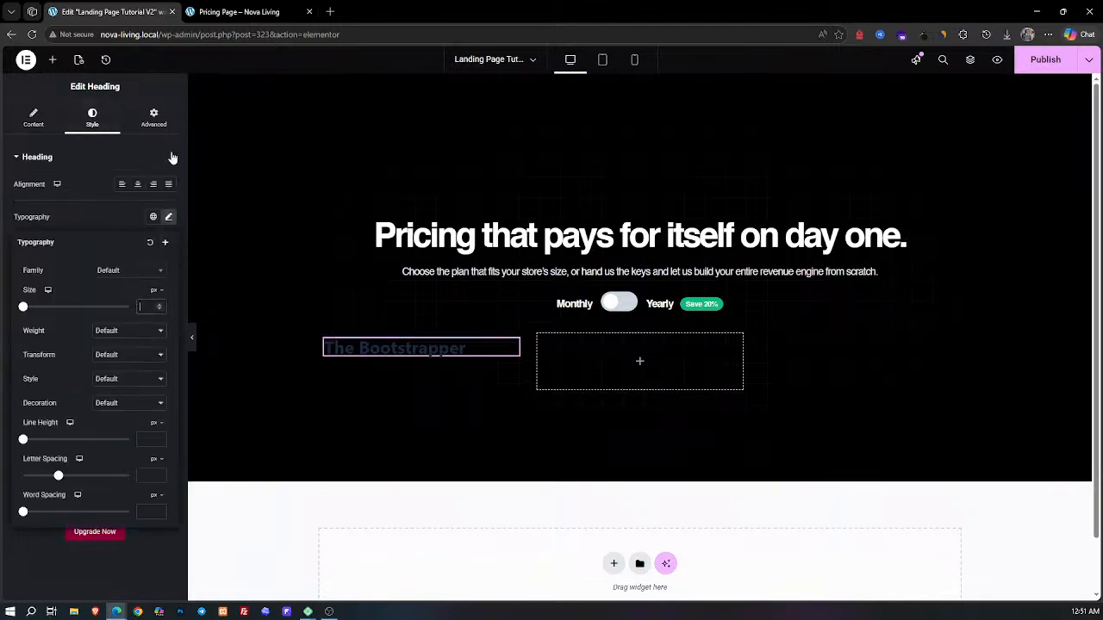
left_click(193, 11)
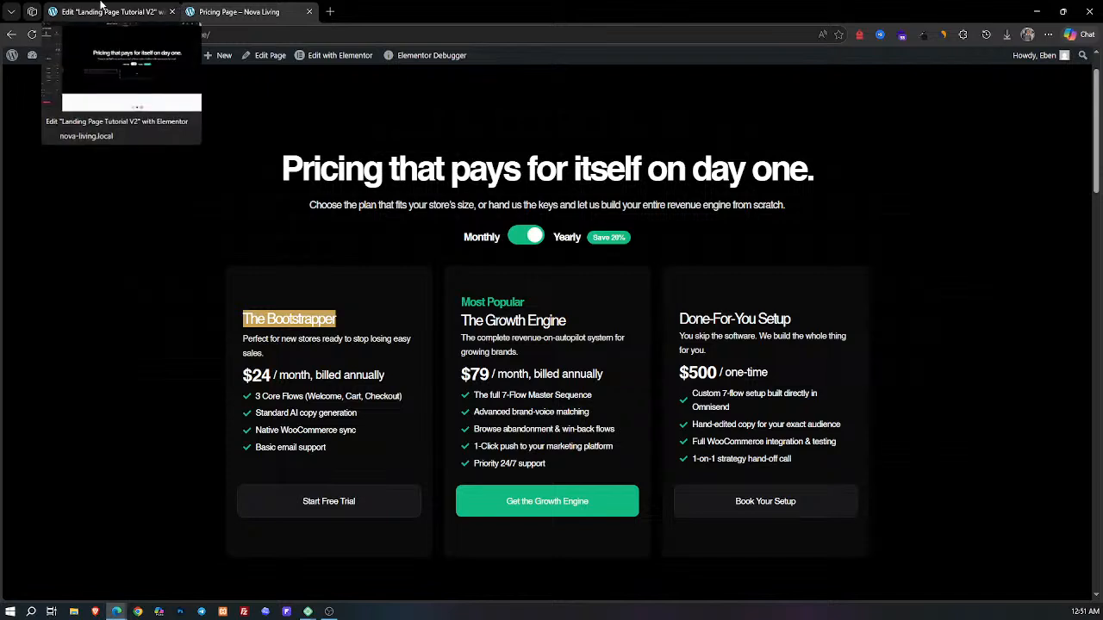
left_click(138, 7)
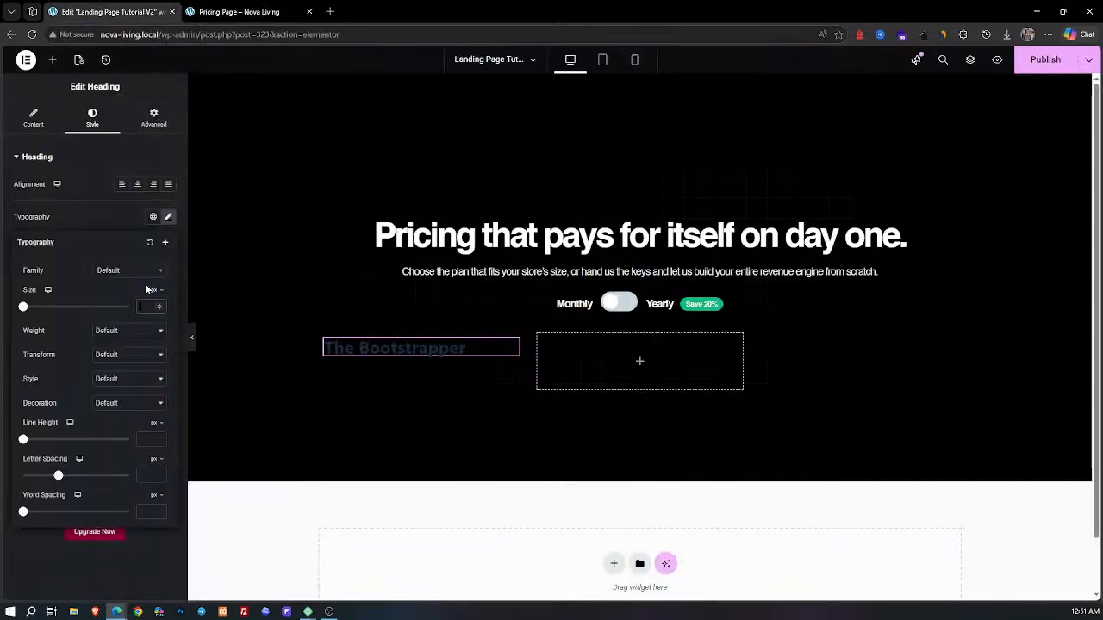
type("25")
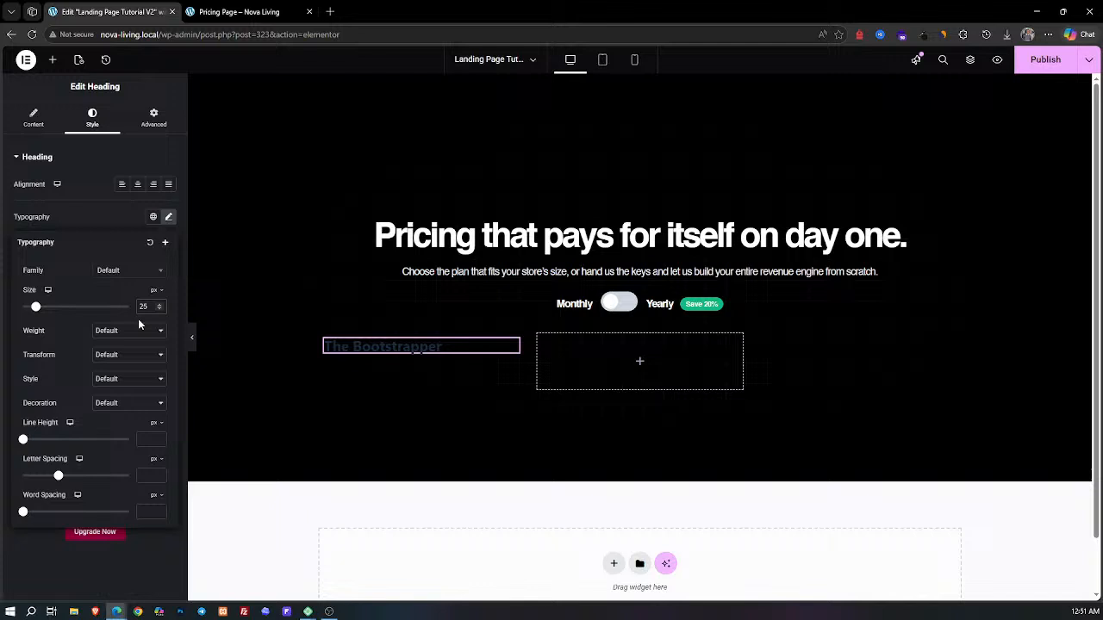
left_click(121, 333)
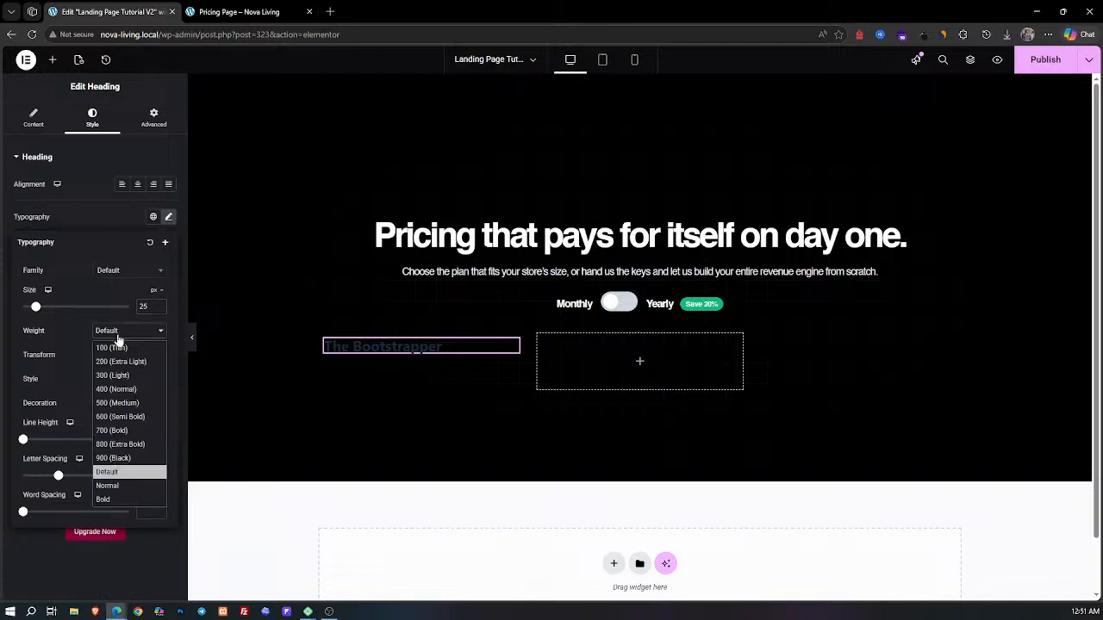
left_click(127, 403)
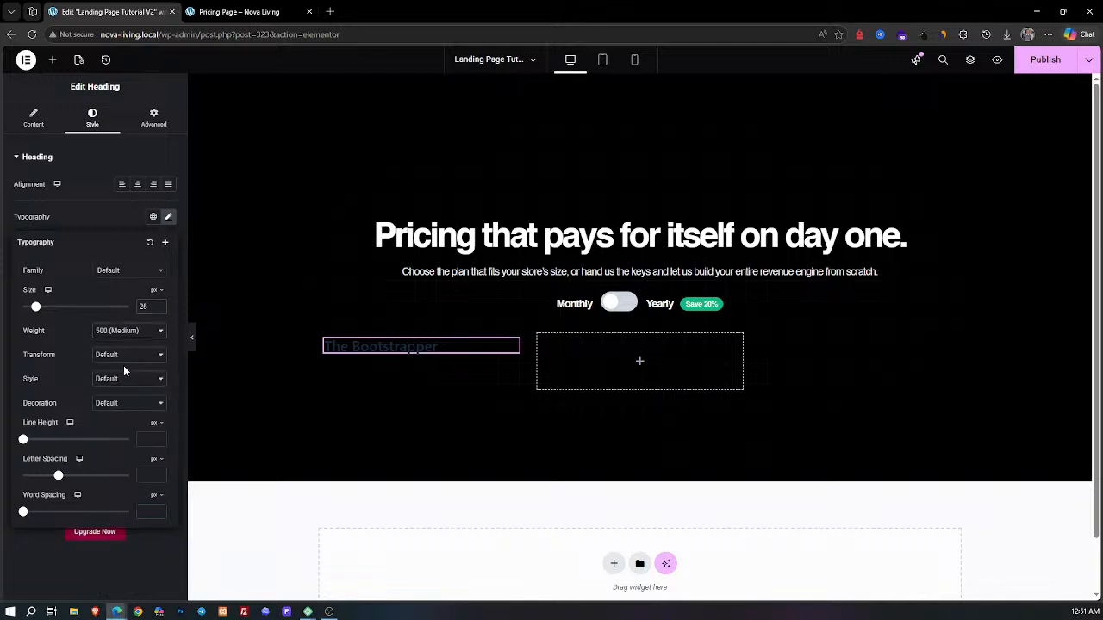
left_click(81, 214)
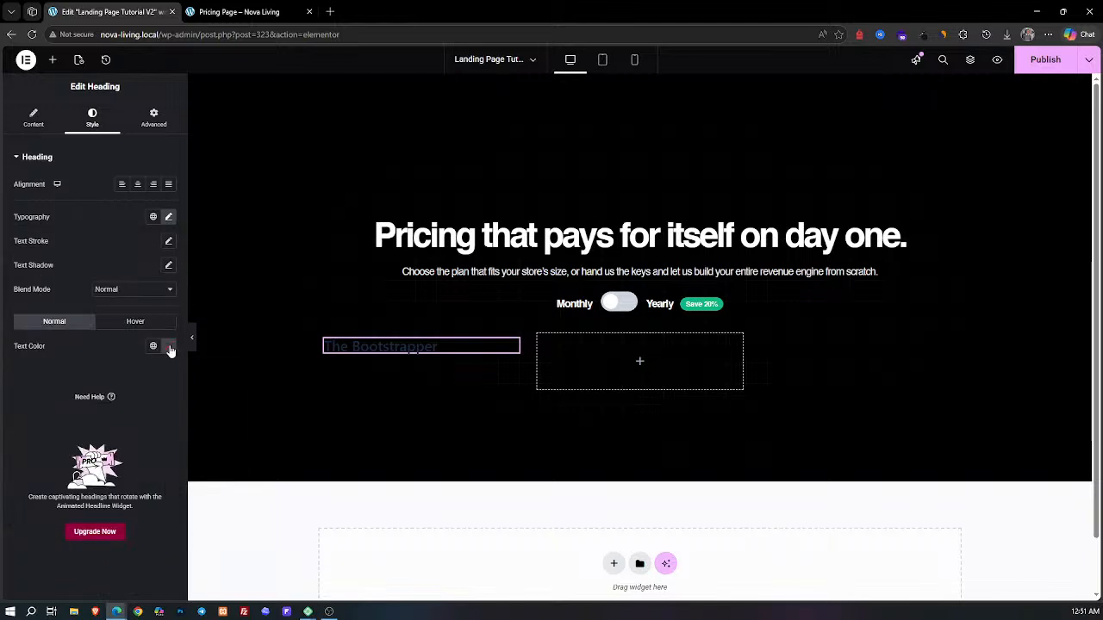
Step: Set the "The Bootstrapper" heading's text color to white (#FFFFFF) and its font family to Helvetica
left_click(170, 349)
left_click_drag(143, 411, 71, 285)
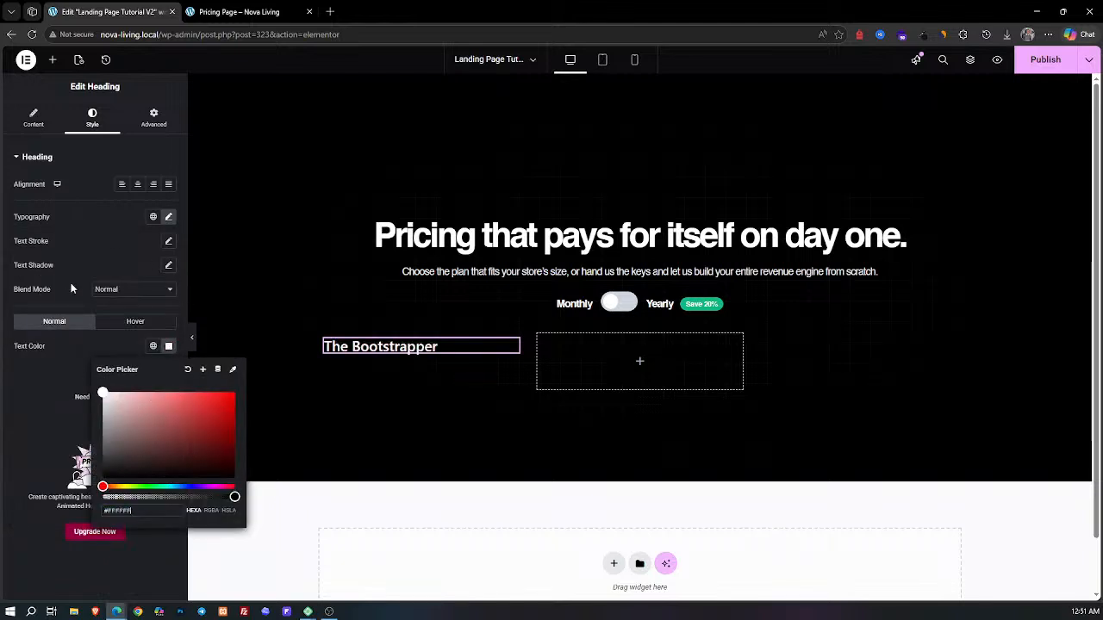
left_click(169, 217)
left_click(132, 271)
type("helve")
key("Return")
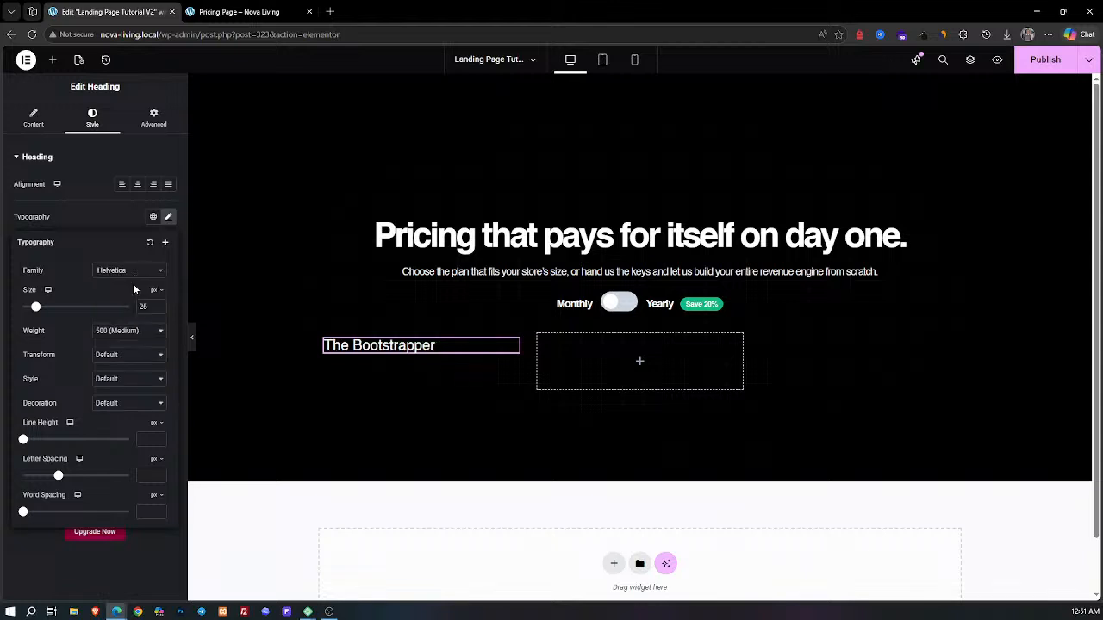
left_click(111, 220)
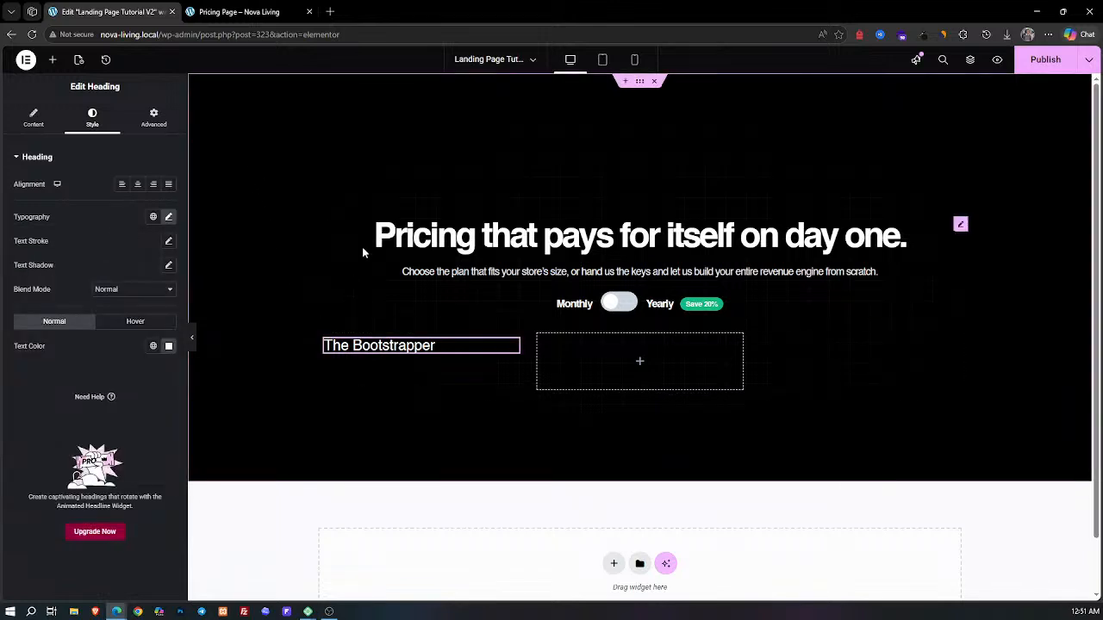
Step: Give the "The Bootstrapper" heading a 10 px top margin with unlinked sides and a letter spacing of -2 px
left_click(153, 117)
left_click(168, 199)
left_click(28, 197)
type("10")
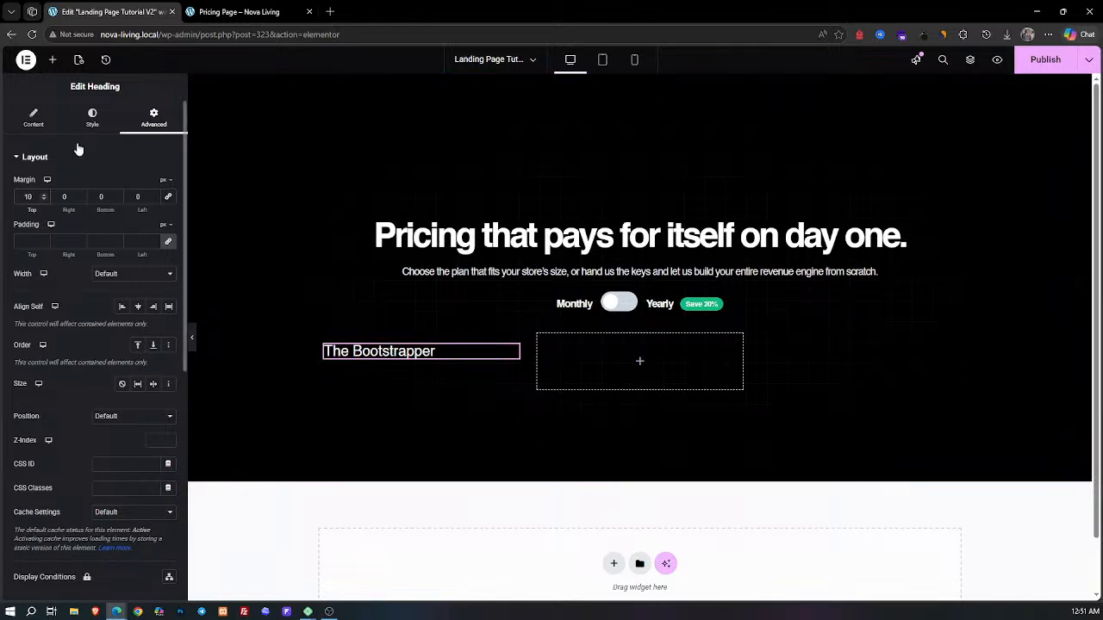
left_click(90, 121)
left_click(169, 218)
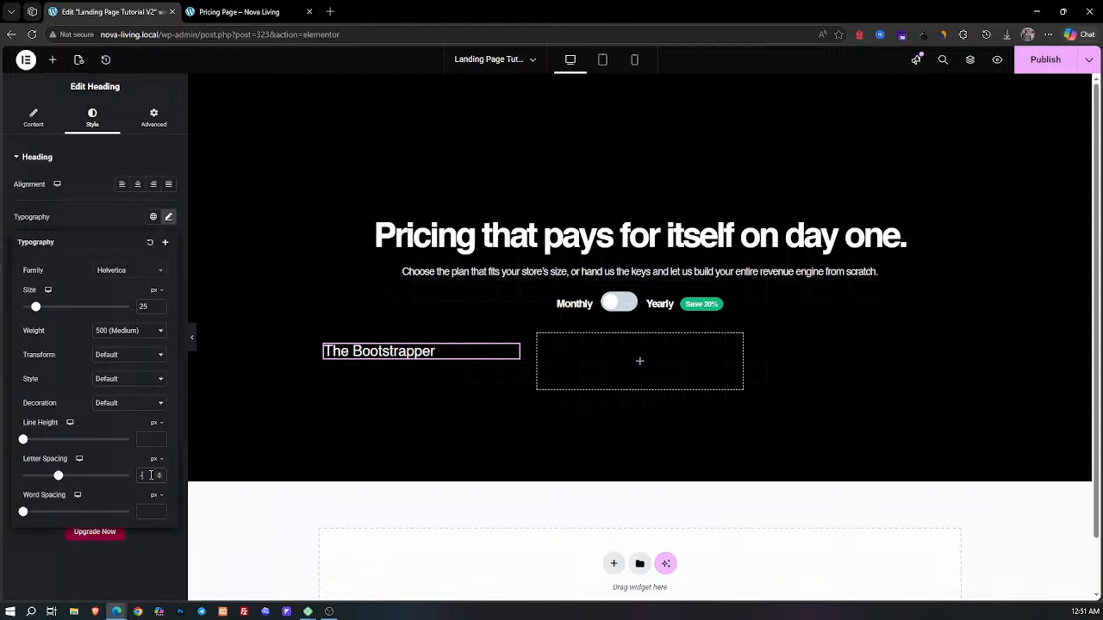
type("-2")
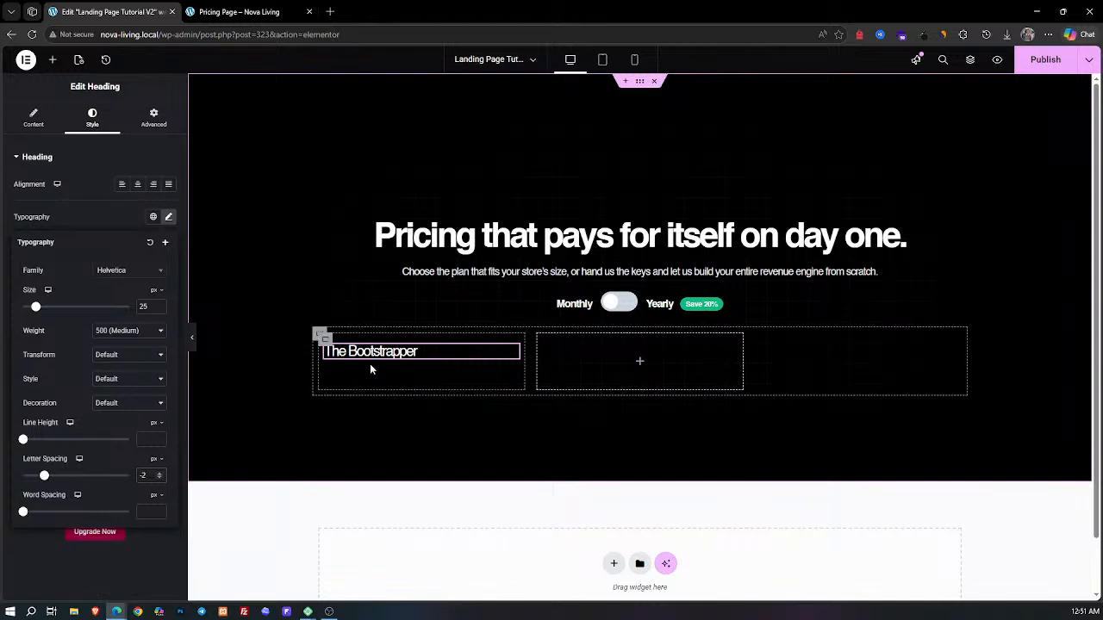
Step: Copy the Bootstrapper description from the reference page and use it as the content of a new text editor below the heading
left_click(262, 7)
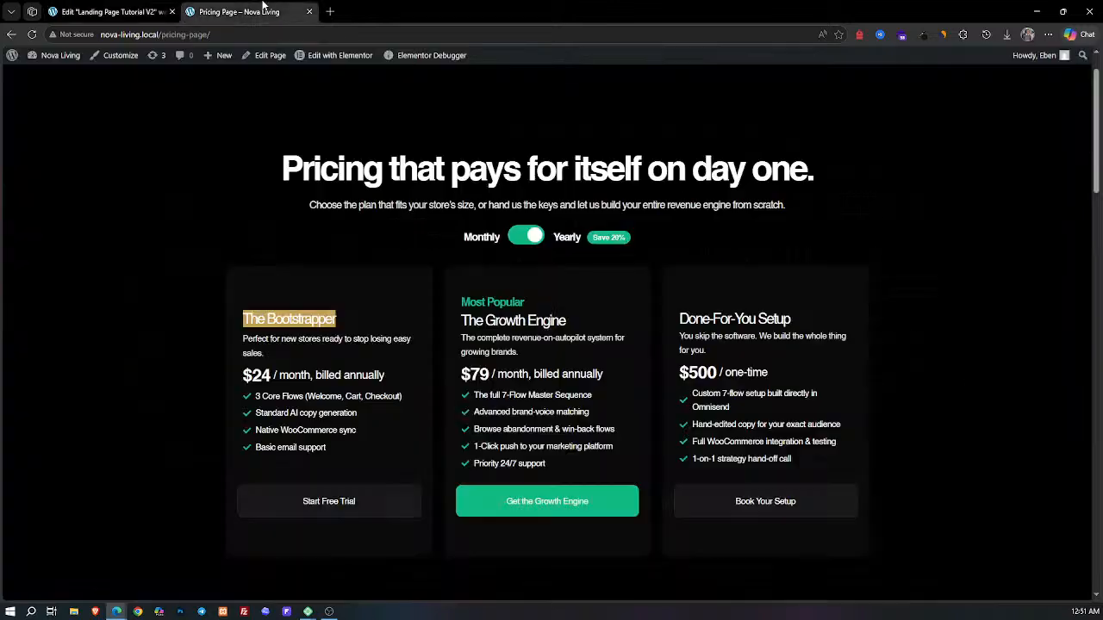
triple_click(269, 348)
key("ctrl+c")
left_click(108, 11)
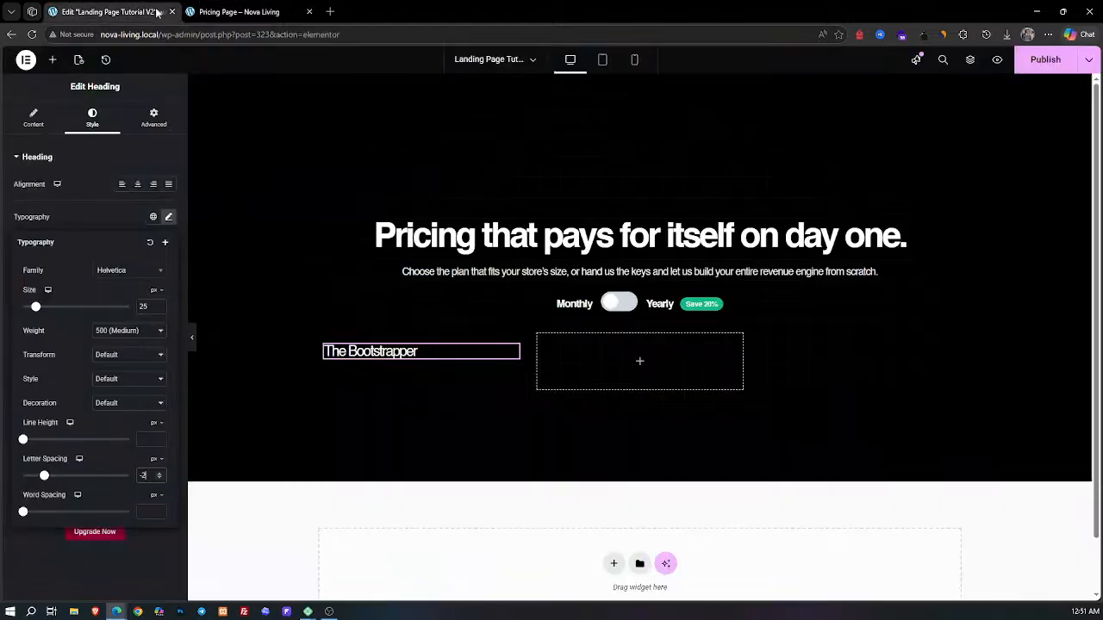
left_click(52, 60)
left_click_drag(51, 353, 362, 366)
key("ctrl+a")
key("ctrl+v")
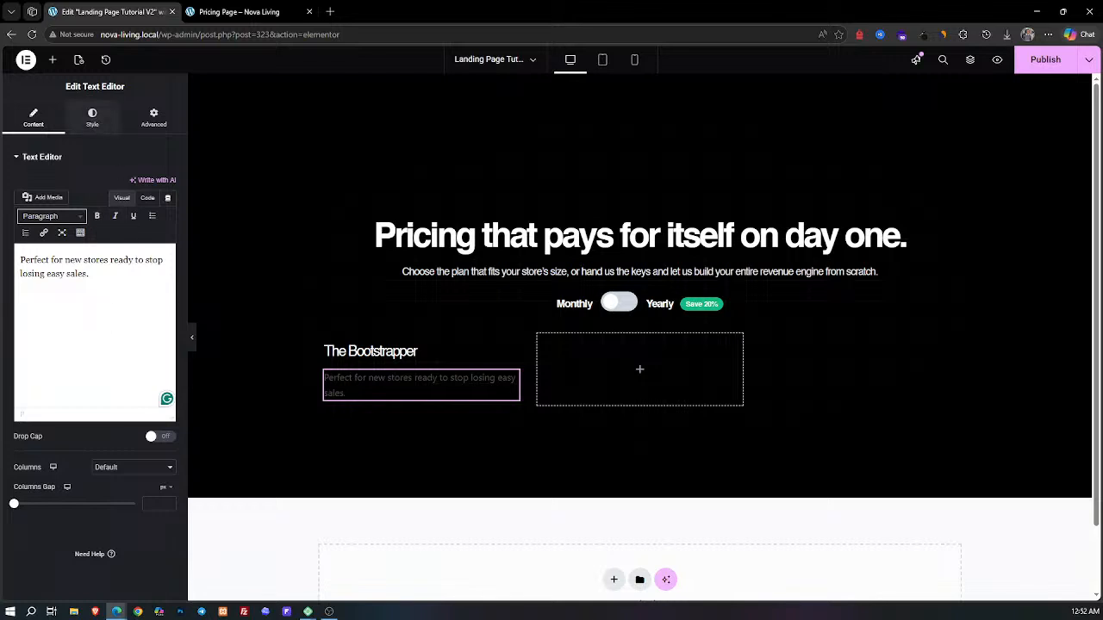
Step: Set the description's typography to Helvetica, size 15 px, with a letter spacing of -0.5 px
left_click(93, 119)
left_click(169, 218)
left_click(136, 274)
type("helvet")
key("Return")
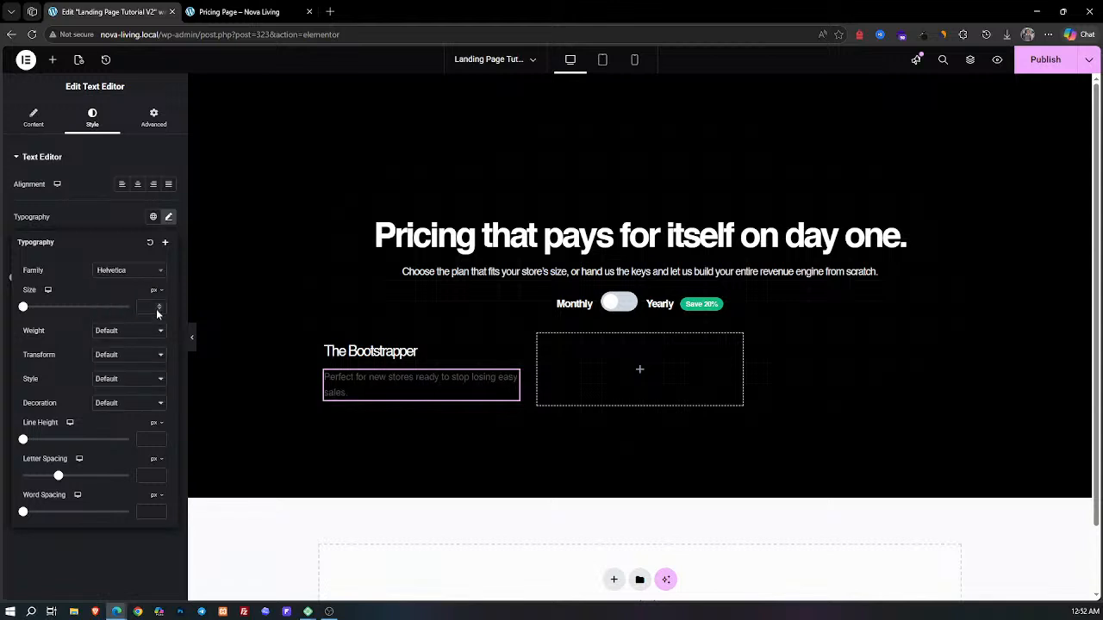
left_click(157, 314)
type("15")
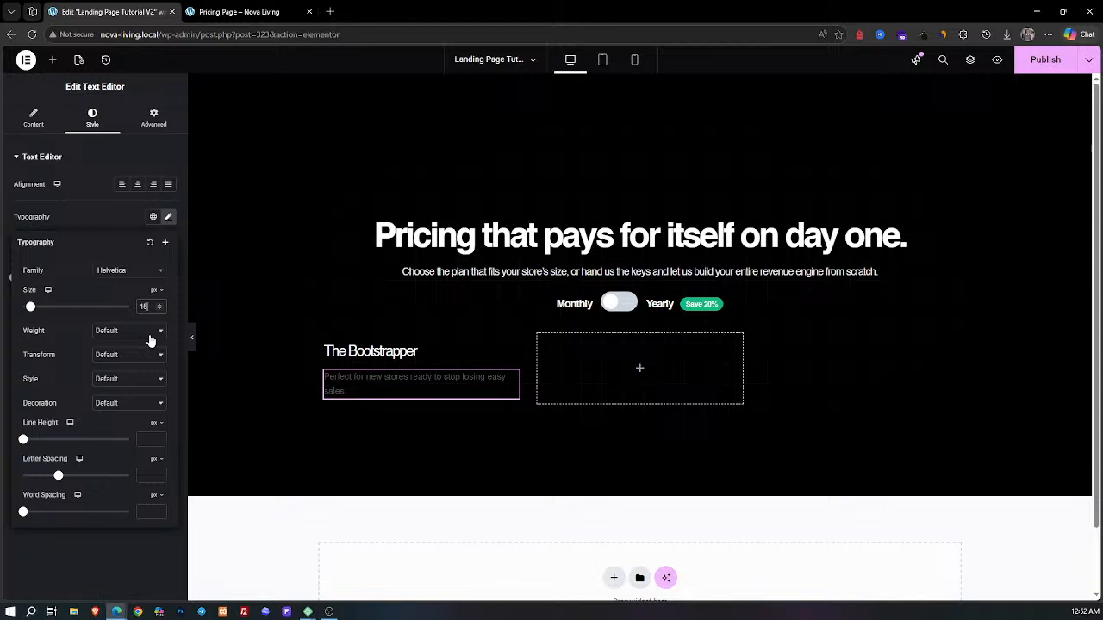
left_click(154, 474)
type("-0.5")
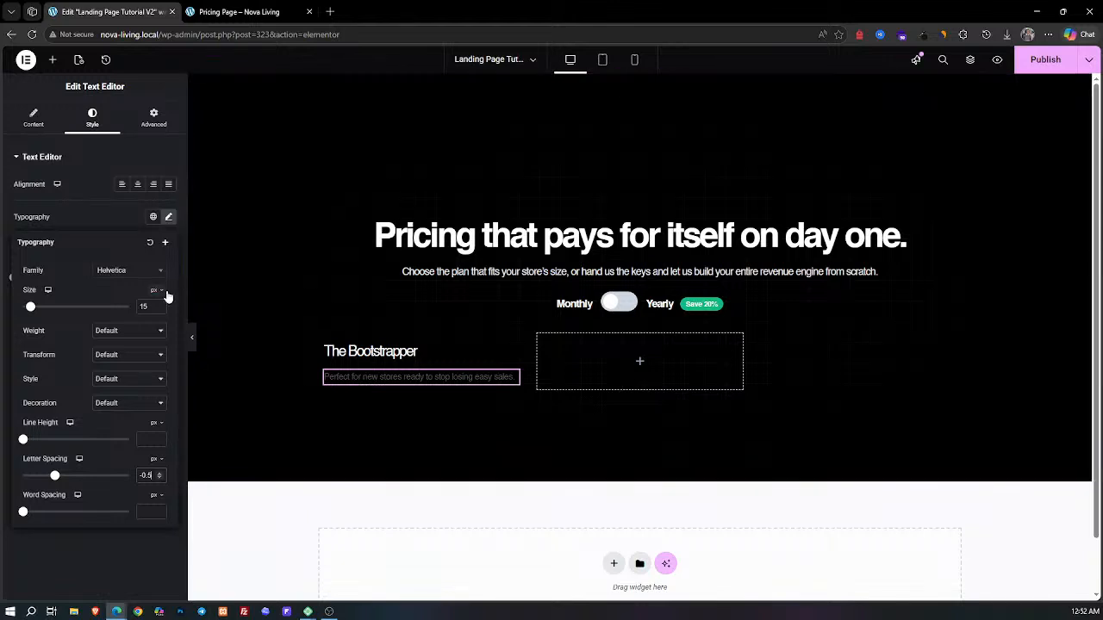
Step: Set the card description's text color to white and reopen its typography settings
left_click(102, 228)
left_click(164, 337)
left_click_drag(128, 403, 79, 350)
left_click(79, 356)
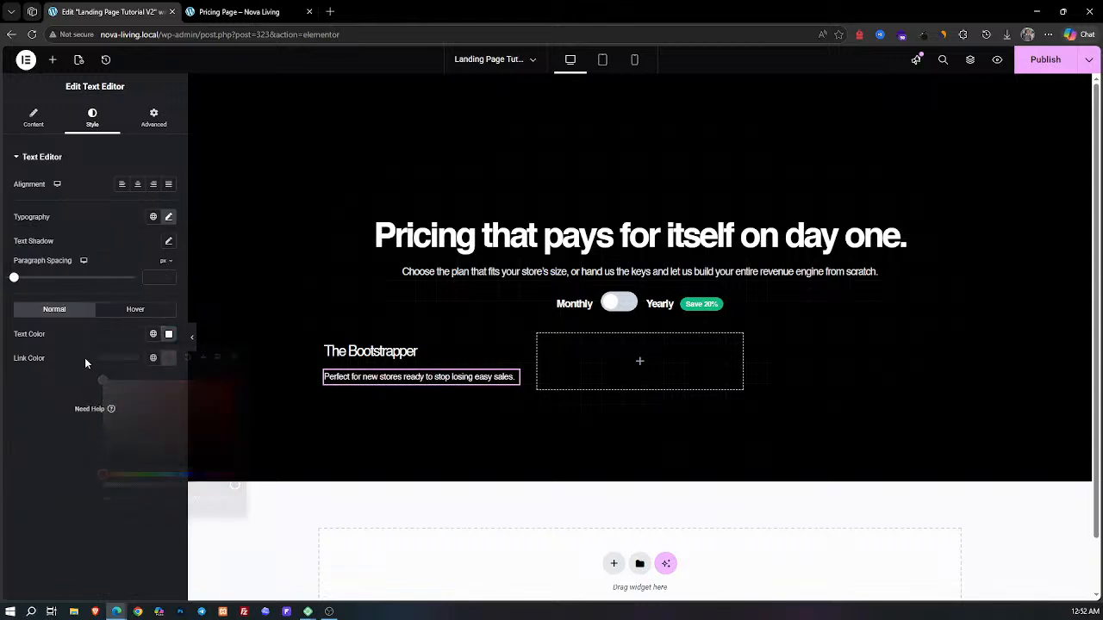
left_click(168, 217)
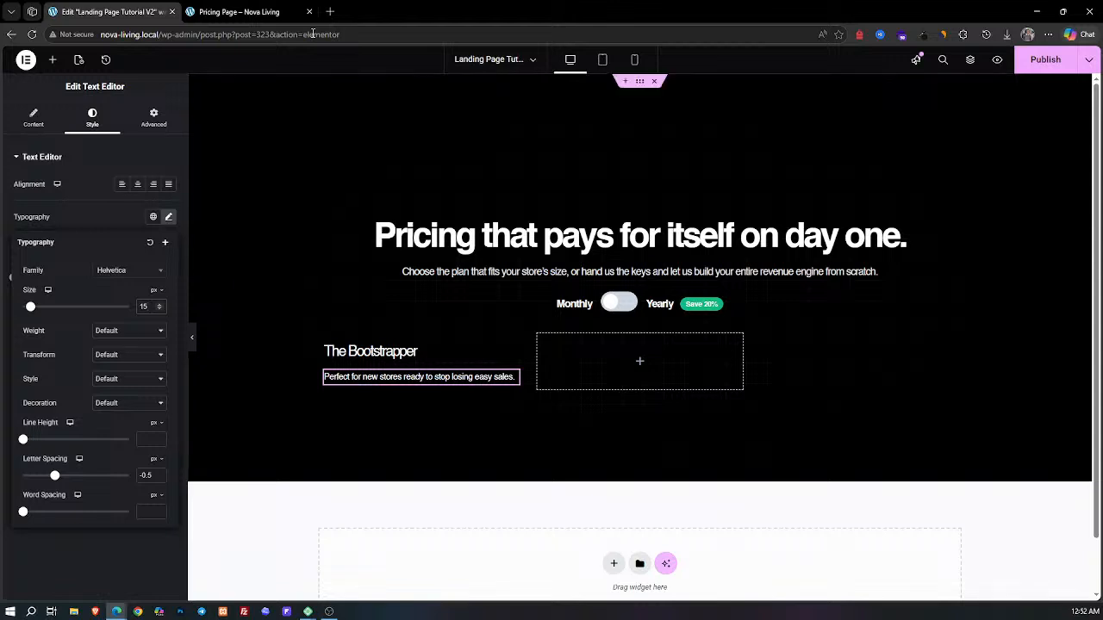
Step: Check the Bootstrapper price line on the reference page, then add a row-direction container below the card's description
left_click(241, 11)
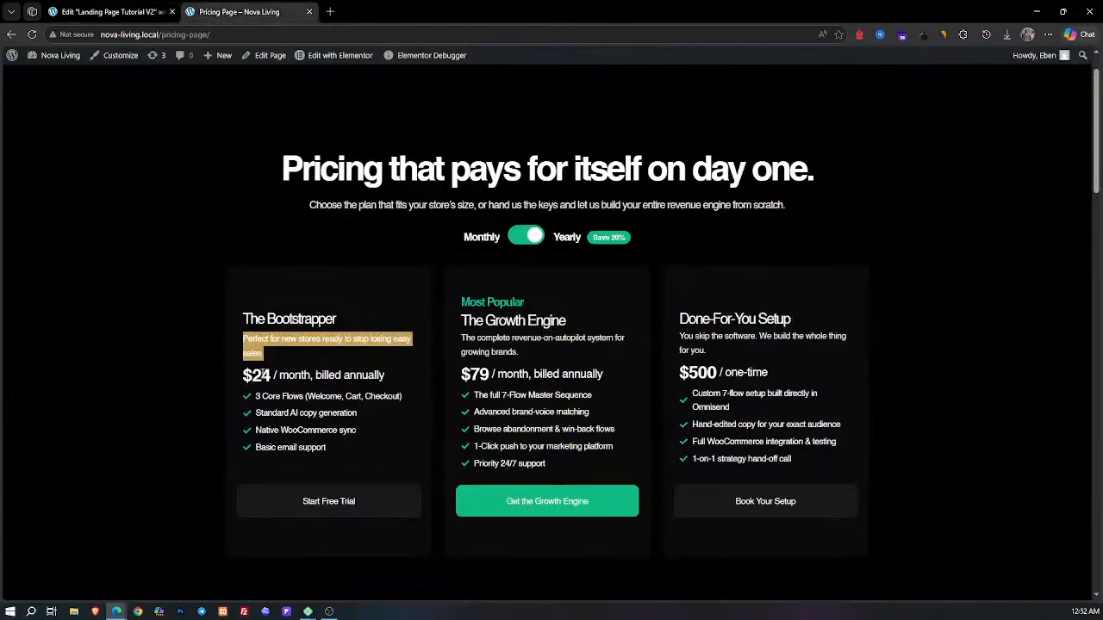
left_click_drag(241, 382, 386, 381)
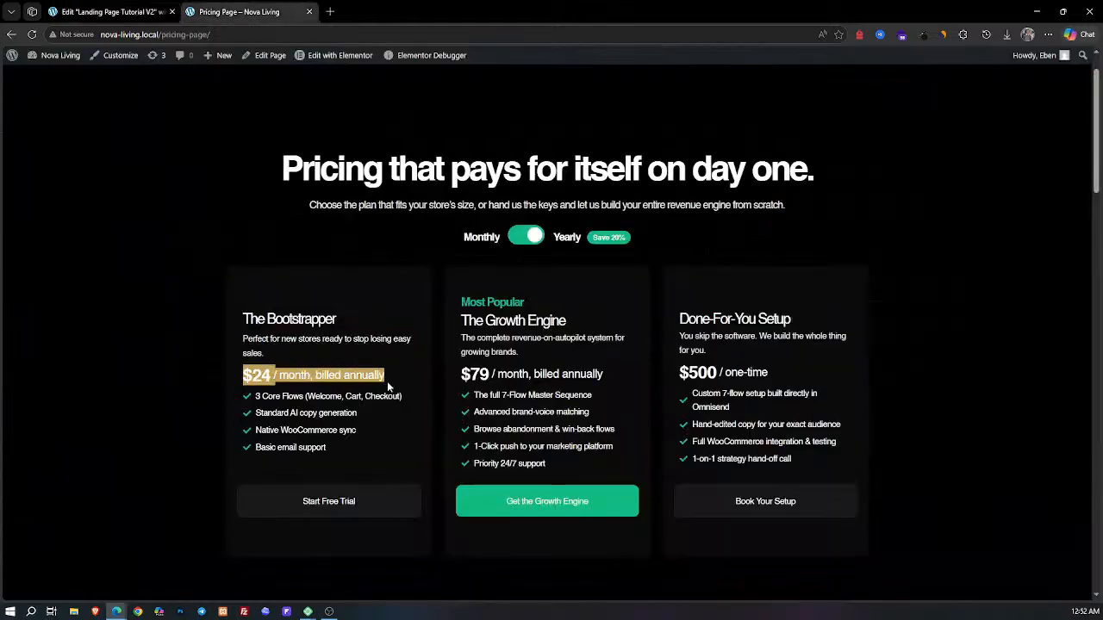
left_click(273, 368)
left_click(112, 11)
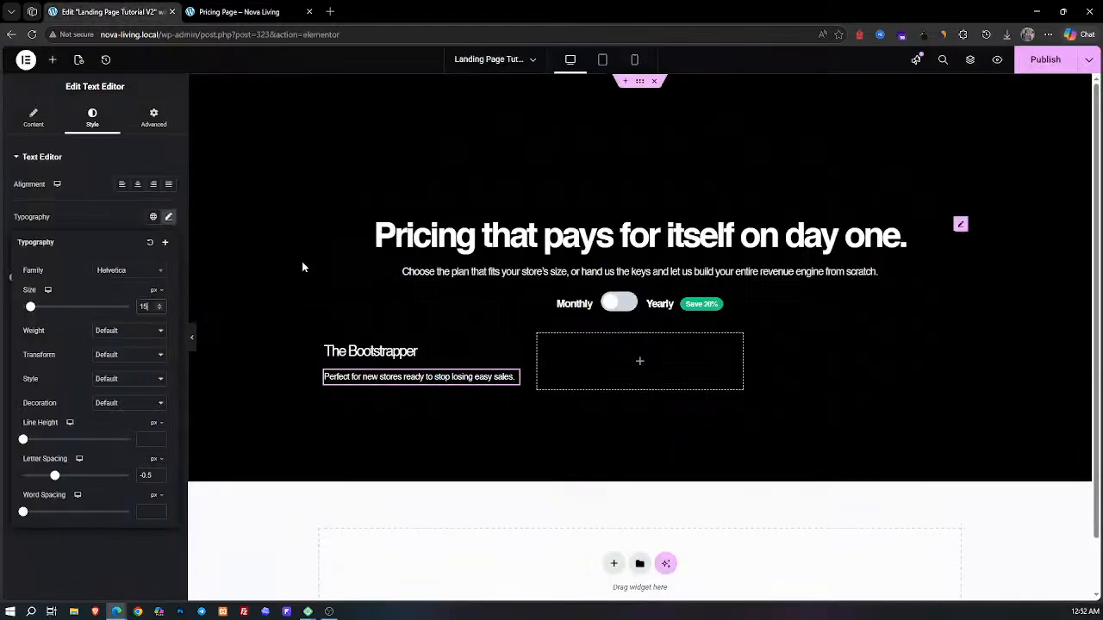
left_click(52, 60)
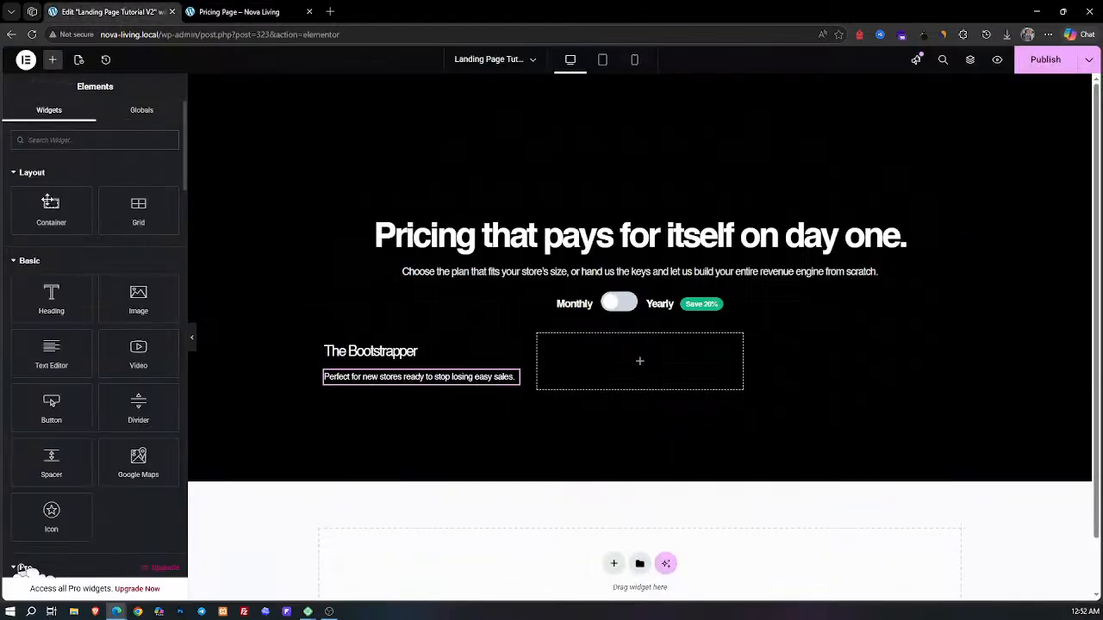
left_click_drag(52, 207, 369, 385)
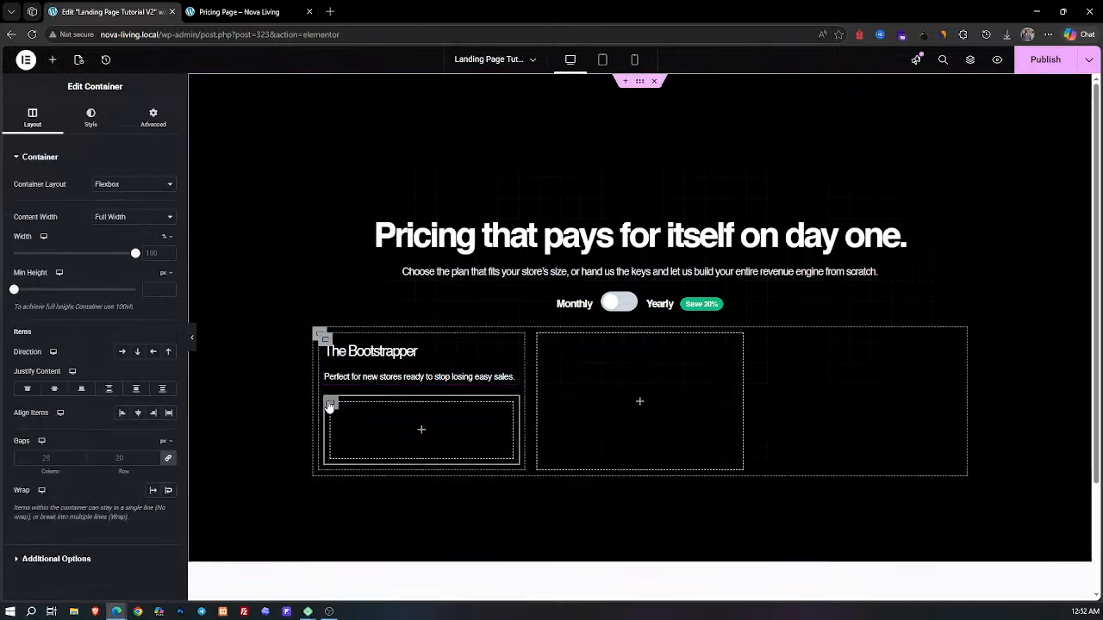
left_click(124, 353)
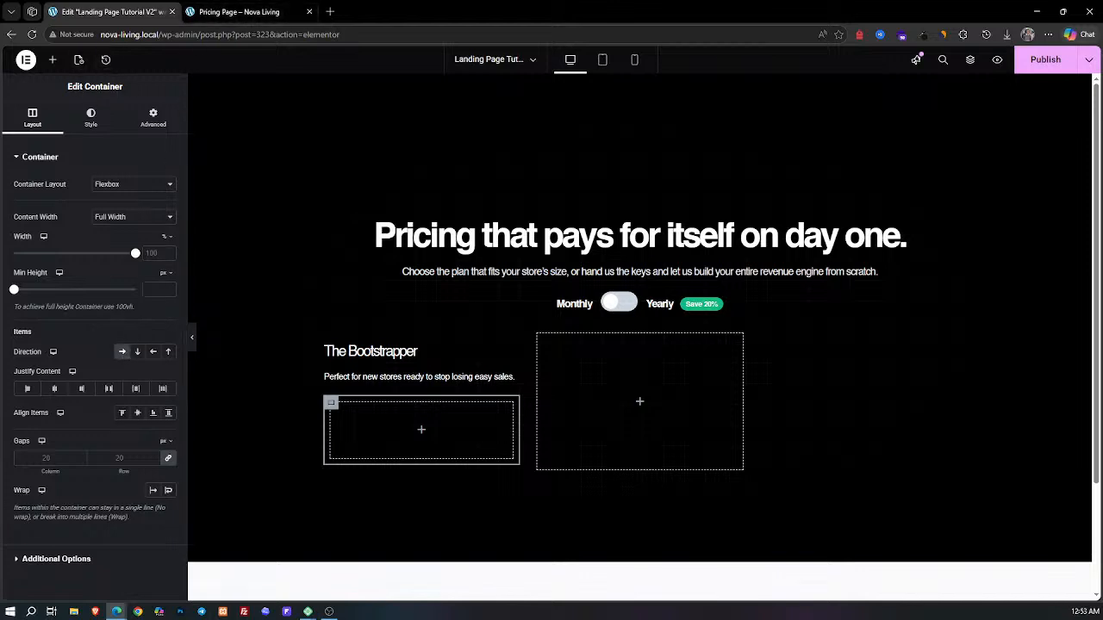
Step: Inspect the price and billing text on the reference page and add a heading inside the new row container
left_click(52, 60)
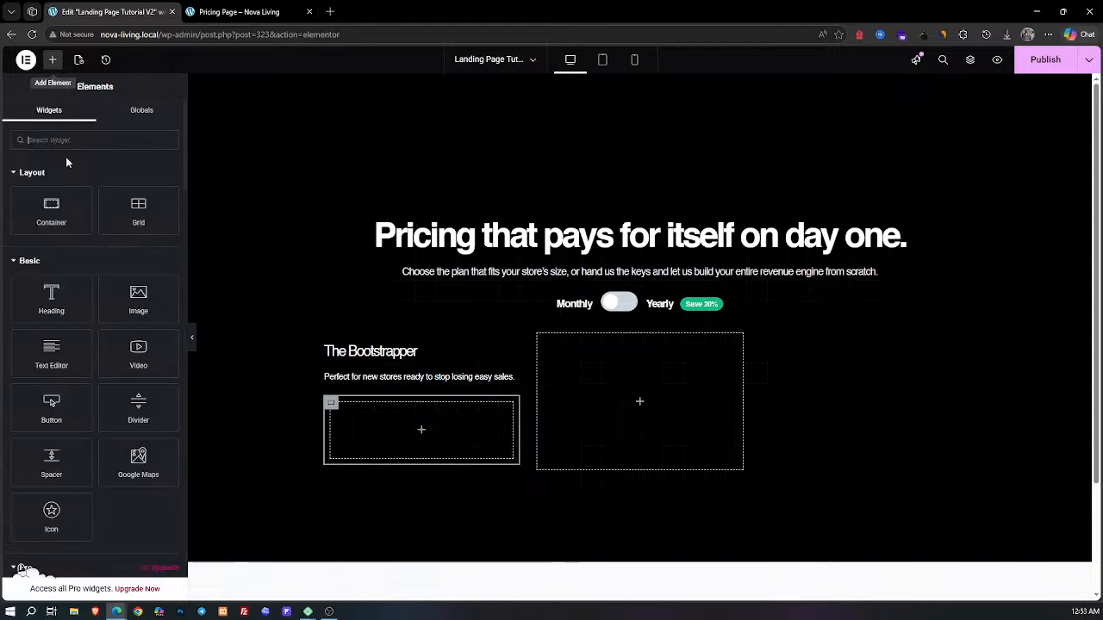
left_click(244, 9)
left_click_drag(244, 377, 310, 379)
left_click(277, 377)
left_click(110, 11)
left_click_drag(51, 297, 365, 420)
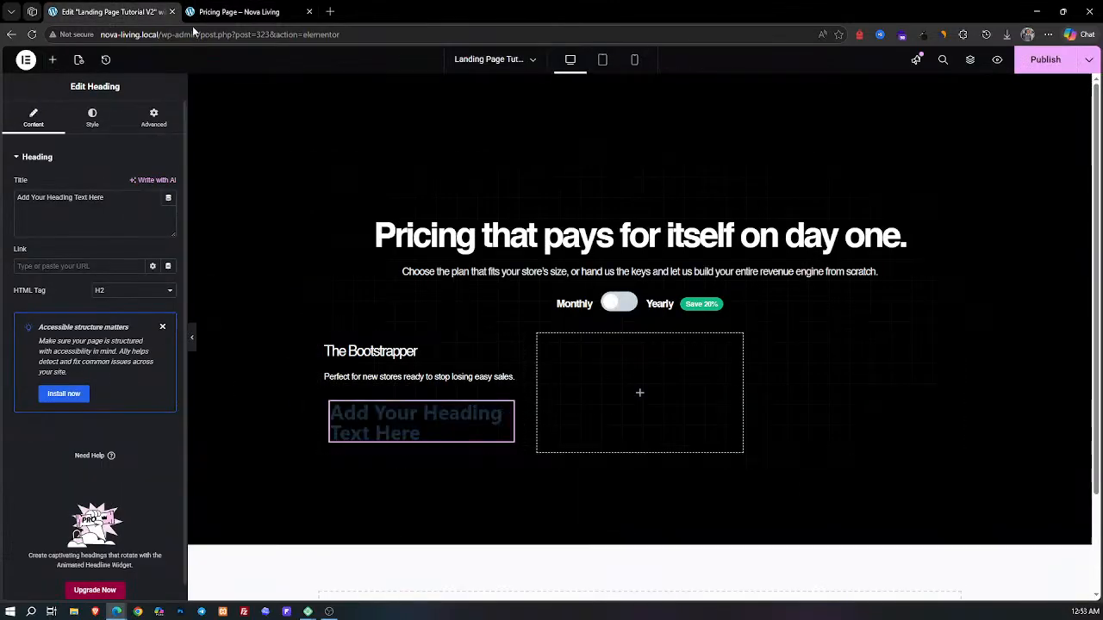
Step: Title the row container's heading "$24" to match the reference page and set its HTML tag to H4
left_click(273, 8)
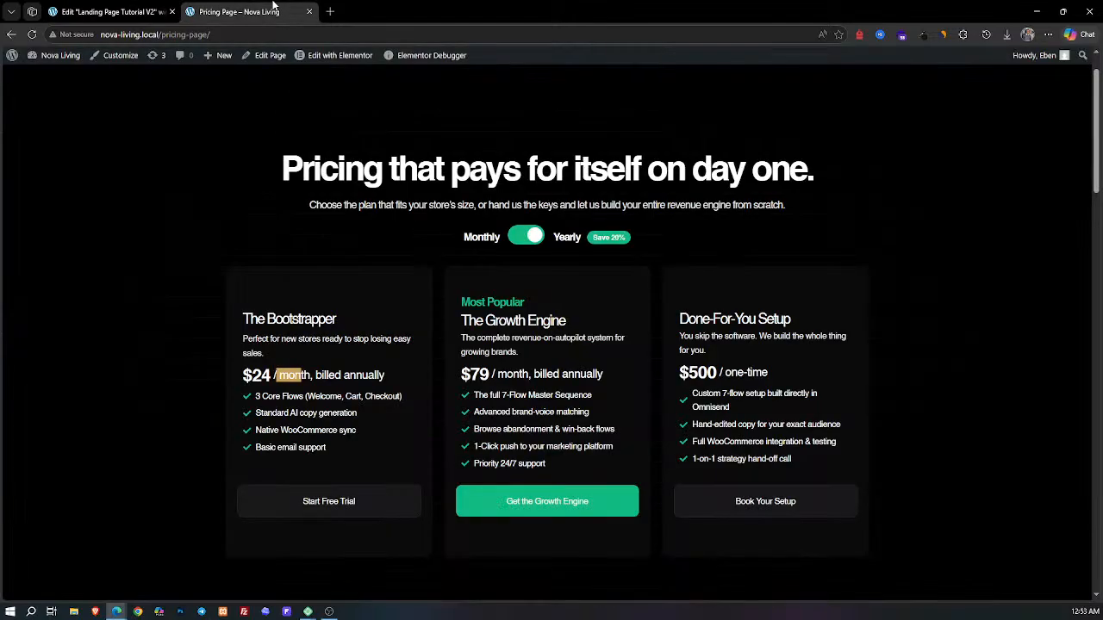
left_click(110, 11)
triple_click(101, 223)
type("$24")
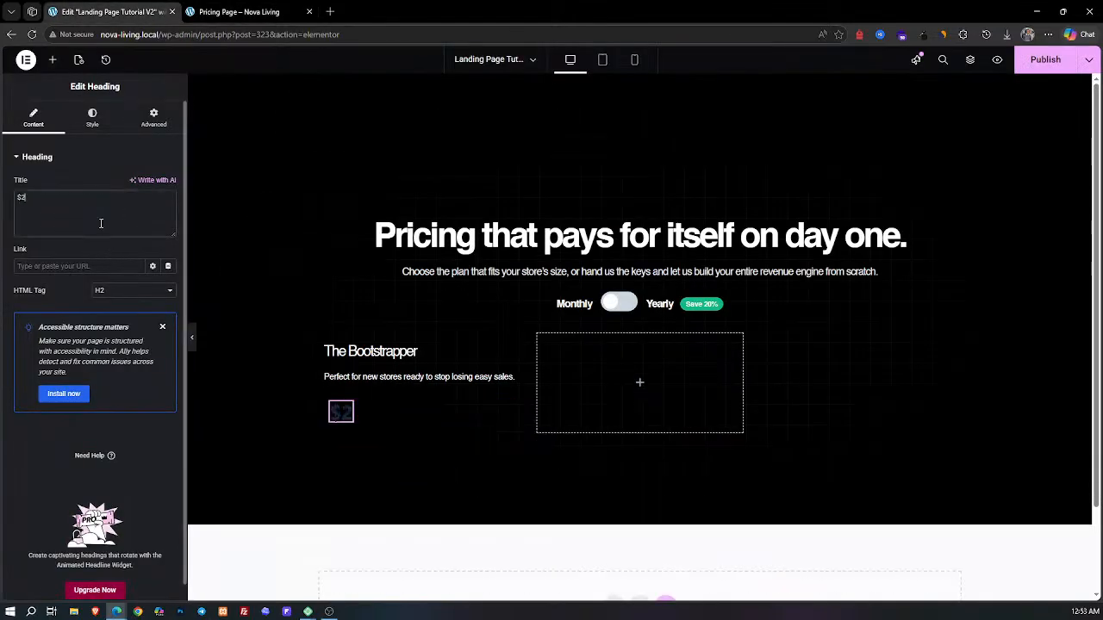
left_click(115, 290)
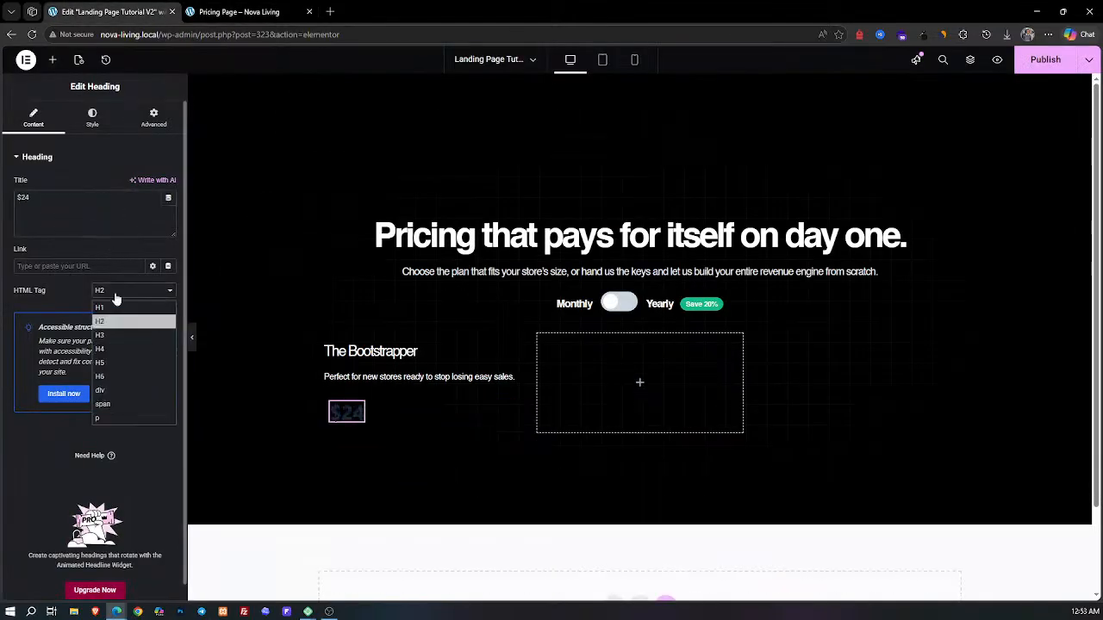
left_click(112, 348)
Step: Set the "$24" heading's typography to Helvetica, size 30 px, with a letter spacing of -0.5 px
left_click(93, 118)
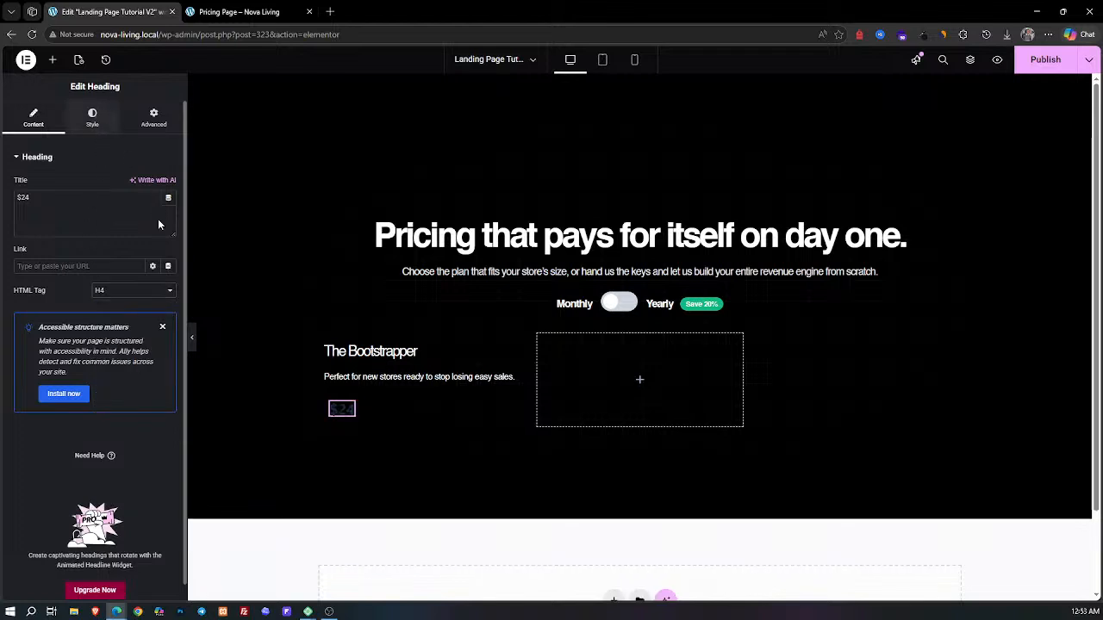
left_click(168, 217)
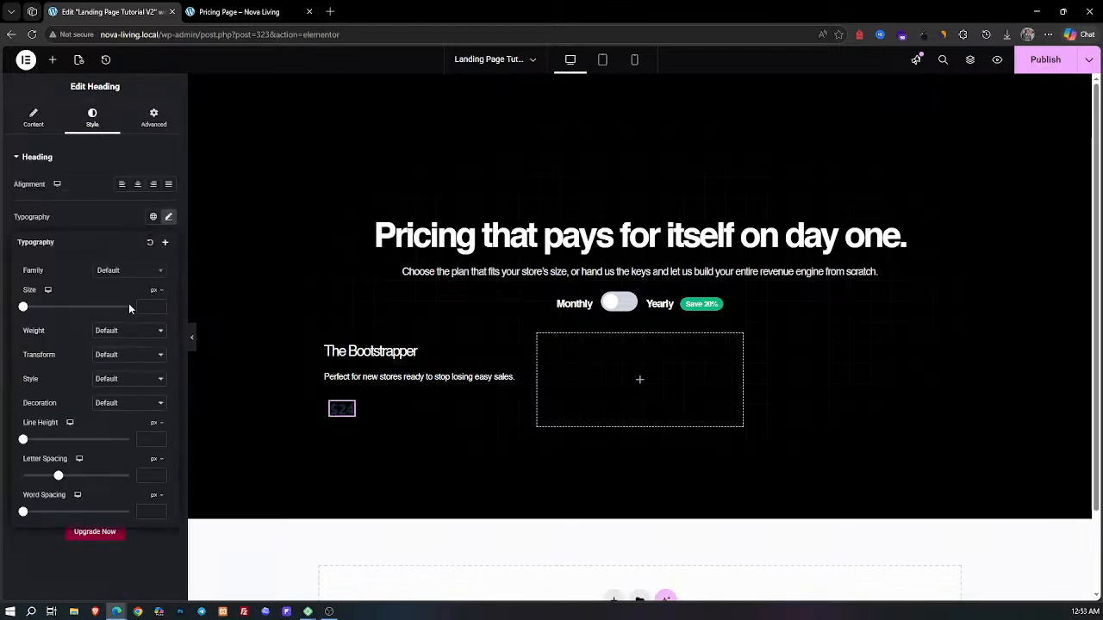
type("30")
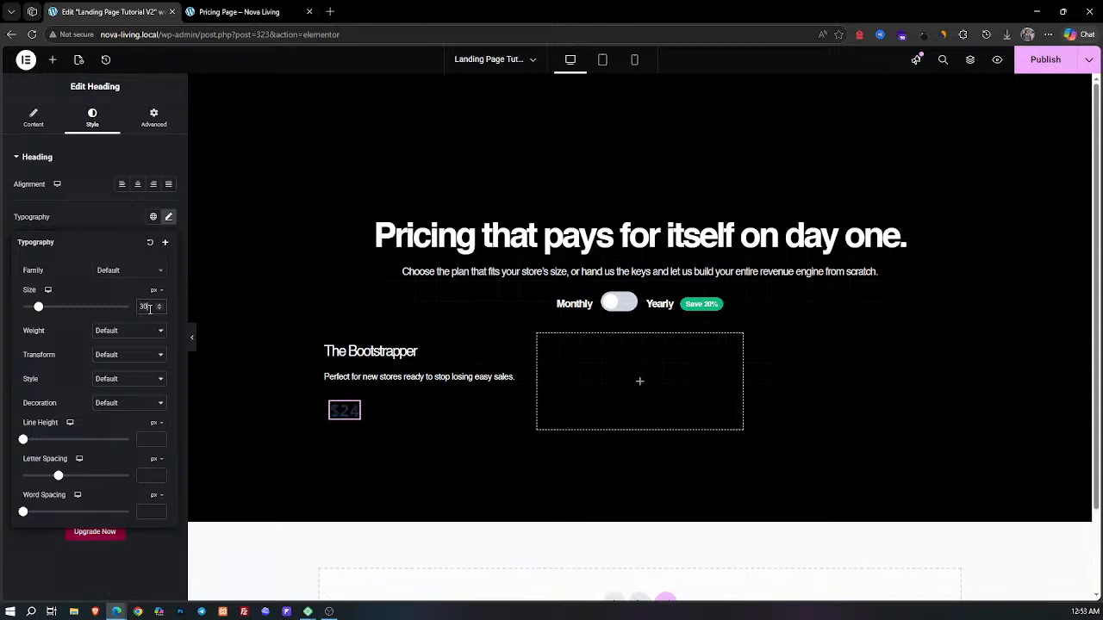
left_click(123, 273)
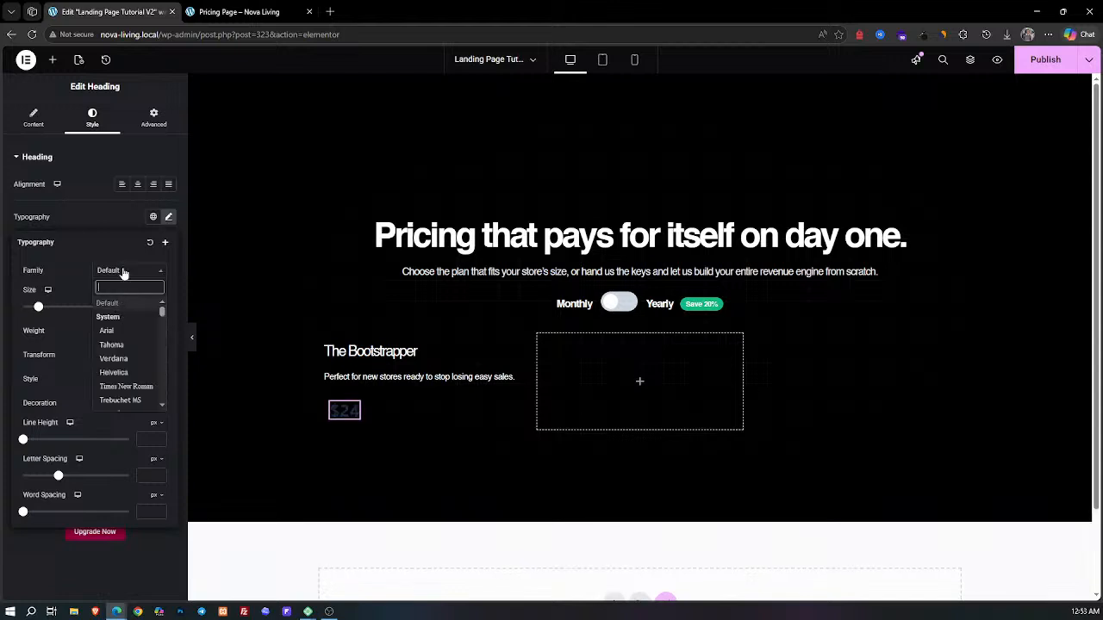
type("helv")
key("Return")
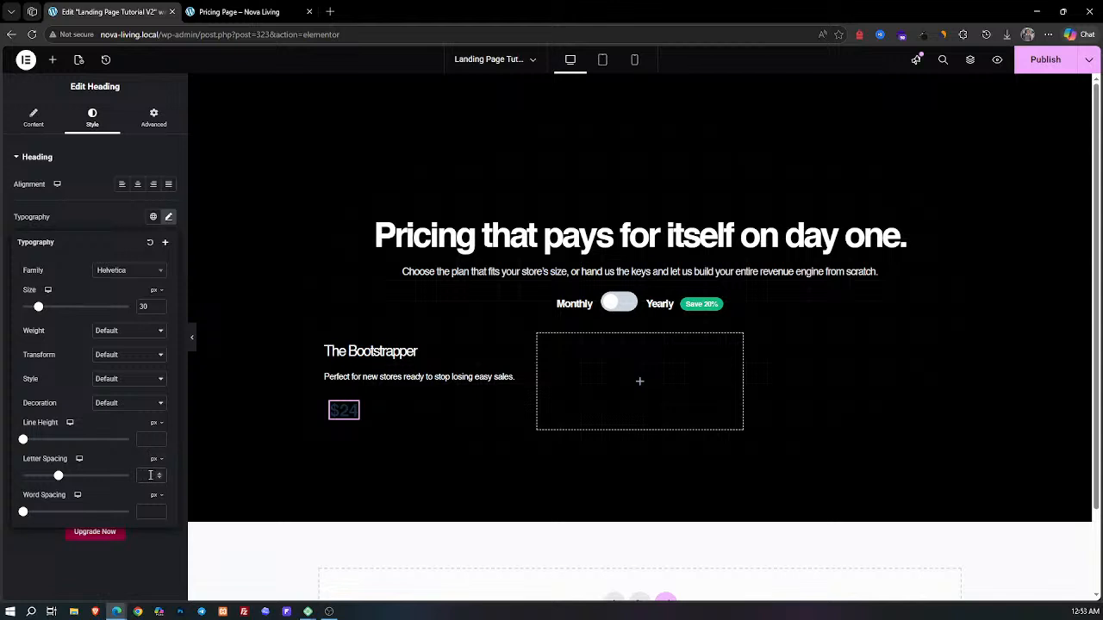
type("-0.5")
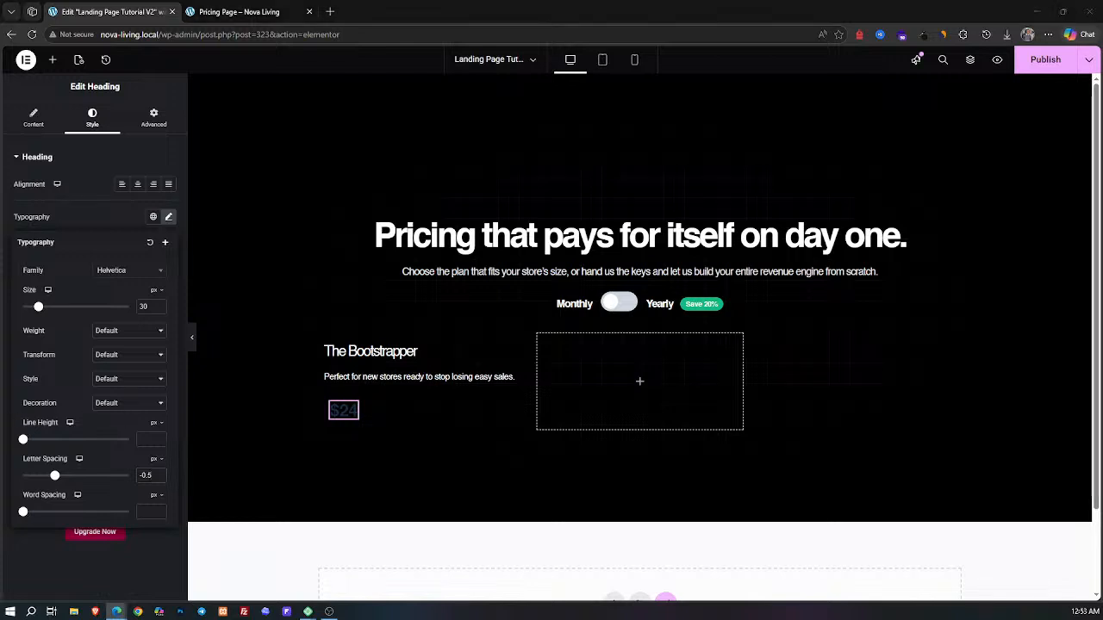
Step: Assign the CSS class "bootstrapper-price" to the "$24" heading and set its text color to white
left_click(153, 118)
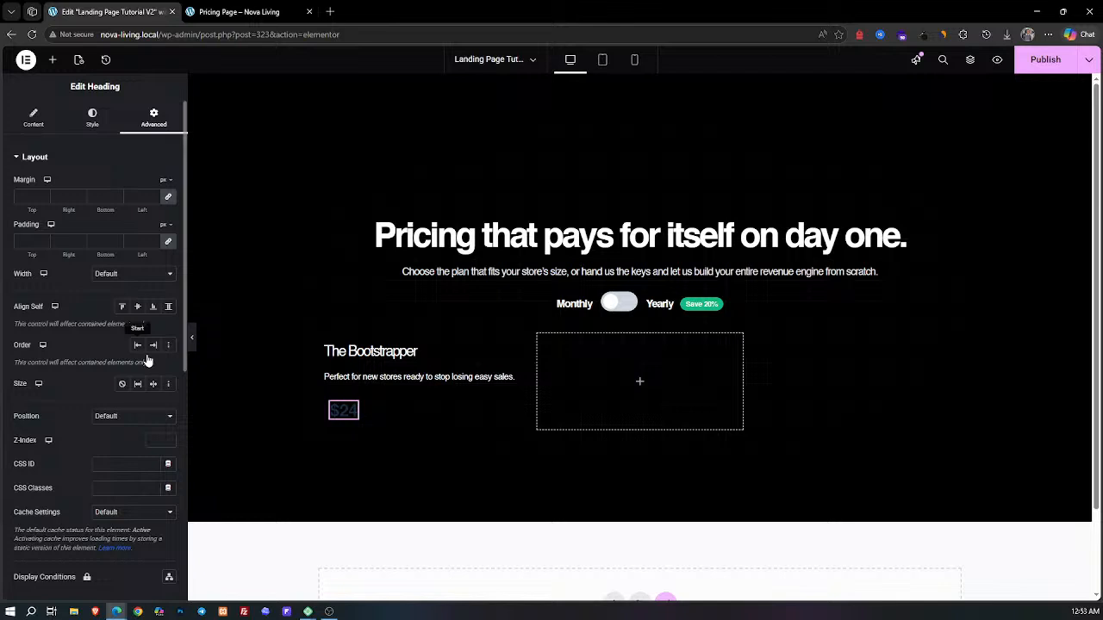
type("bootstrapper-price")
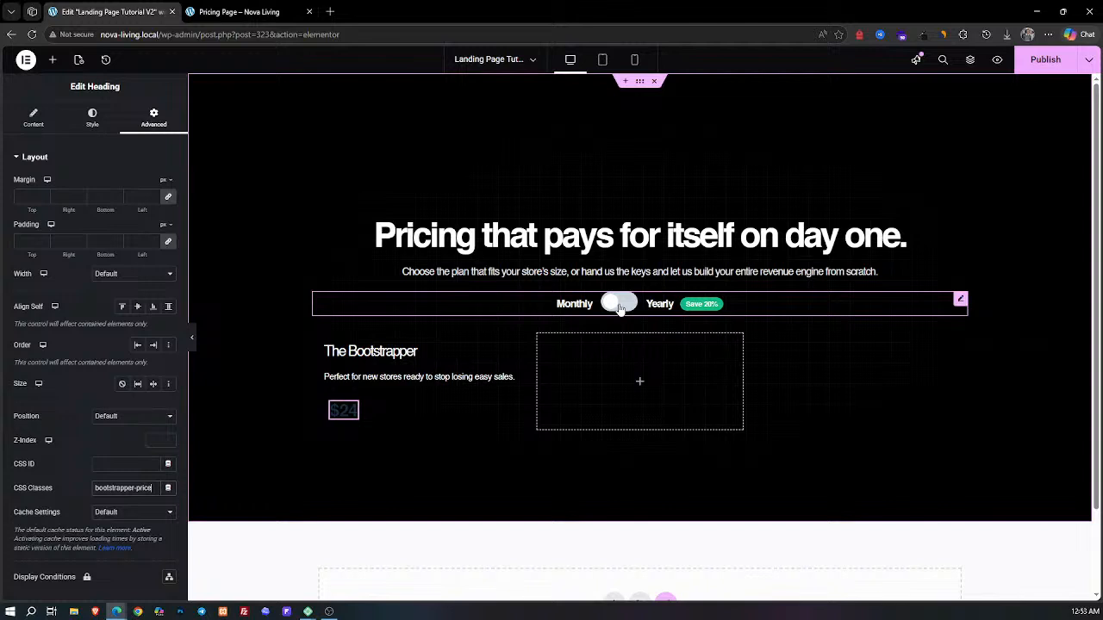
left_click(93, 121)
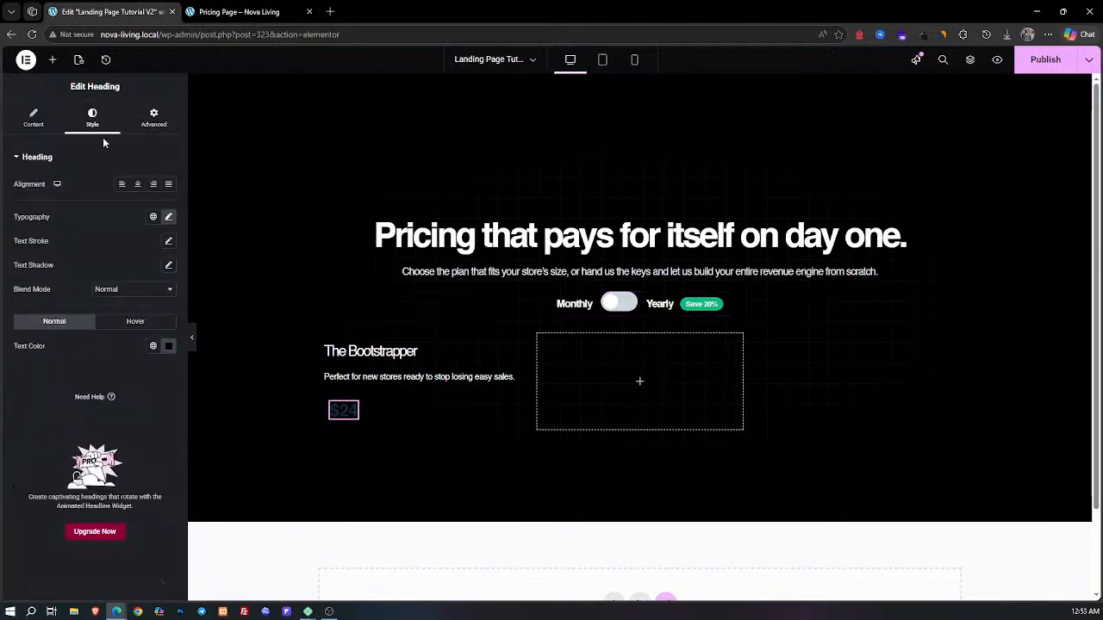
left_click(168, 346)
left_click_drag(140, 411, 67, 385)
left_click(62, 408)
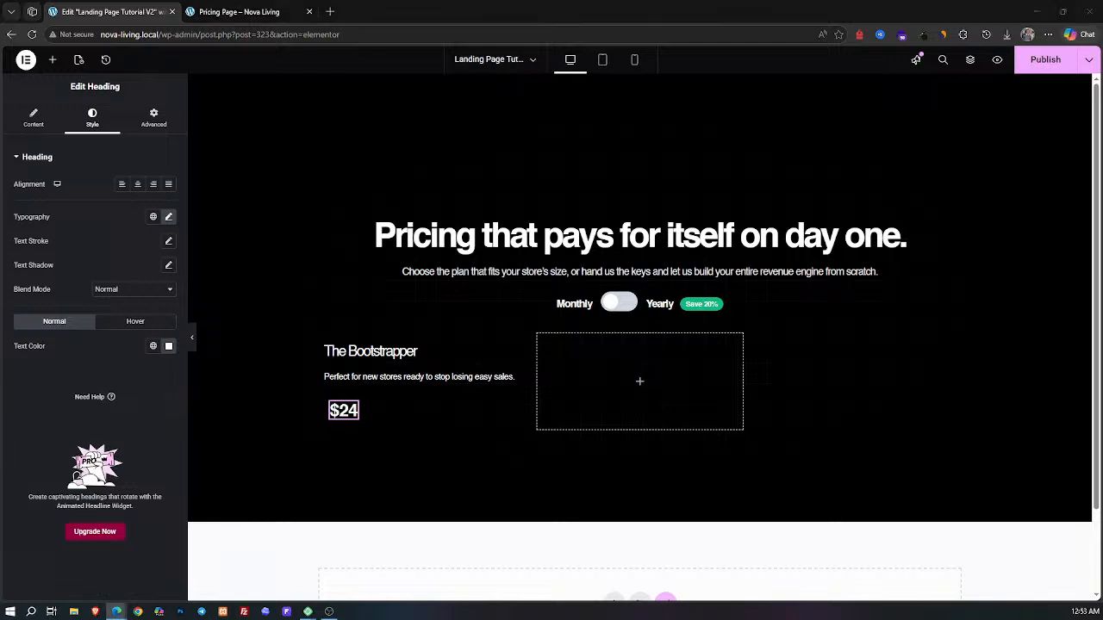
Step: Duplicate the "$24" heading and retitle the copy "/ month", matching the reference page's billing text with its toggle set to Monthly
left_click(214, 9)
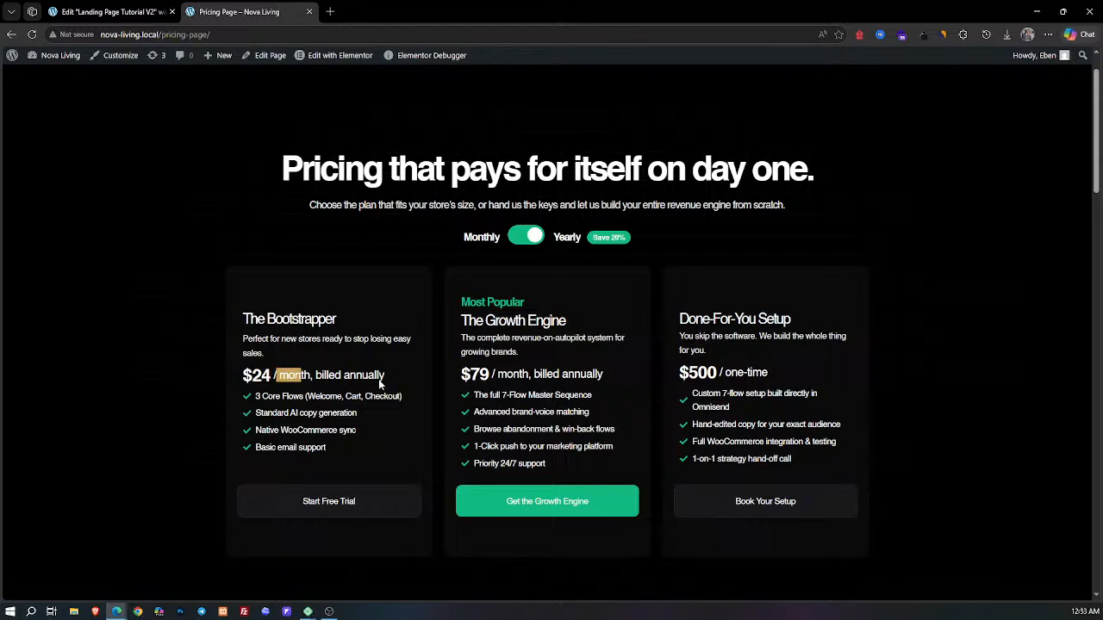
left_click_drag(312, 379, 279, 375)
left_click(529, 241)
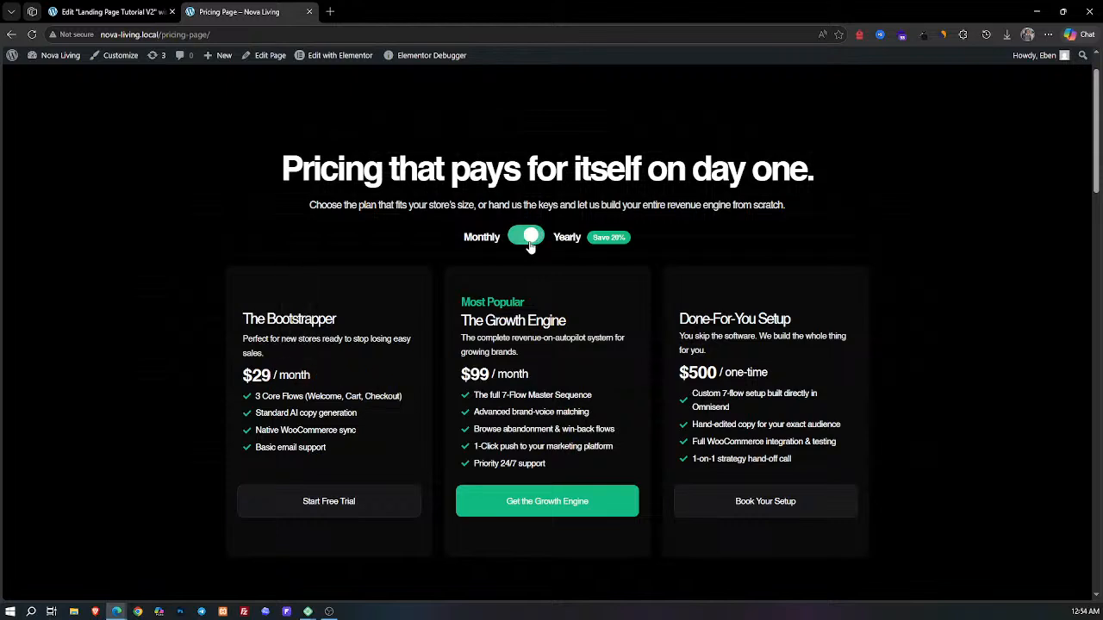
left_click_drag(310, 376, 273, 376)
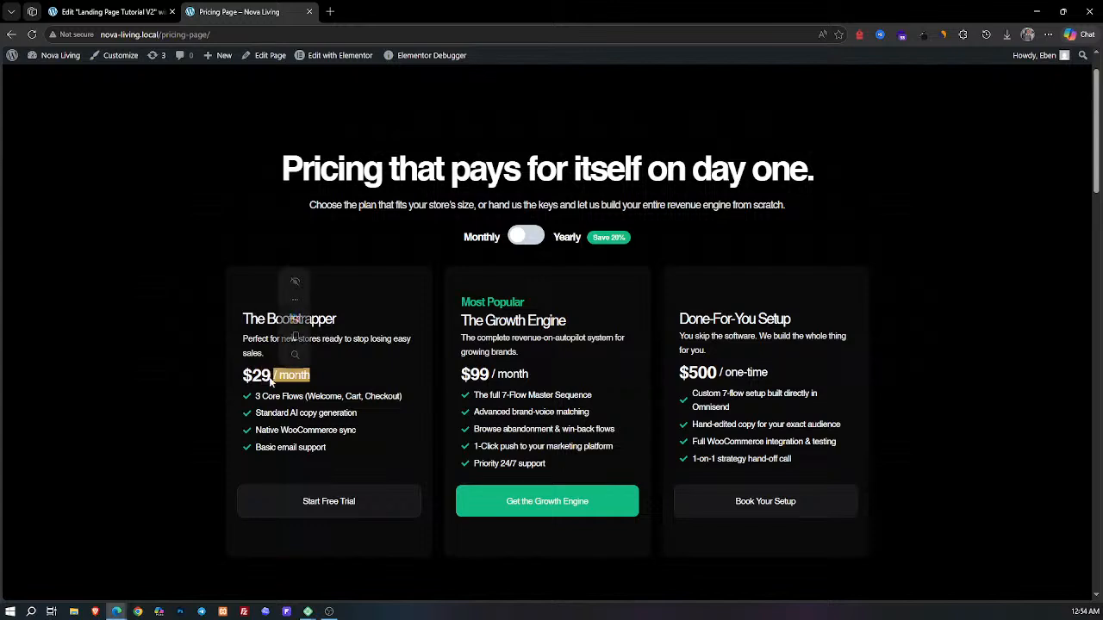
left_click(126, 12)
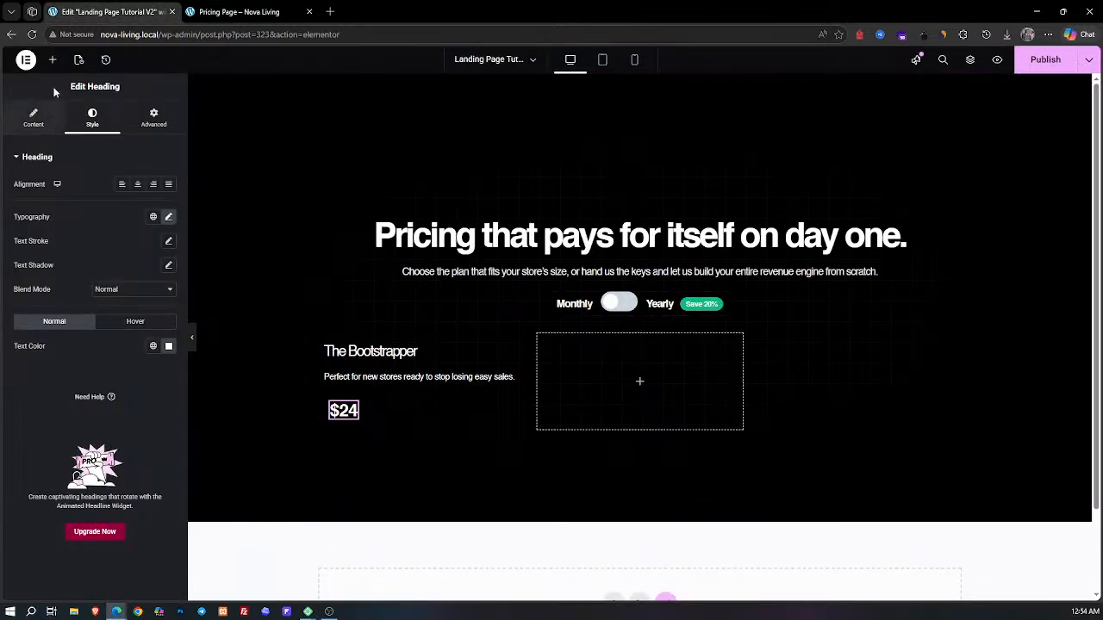
left_click(53, 60)
left_click_drag(76, 291, 327, 408)
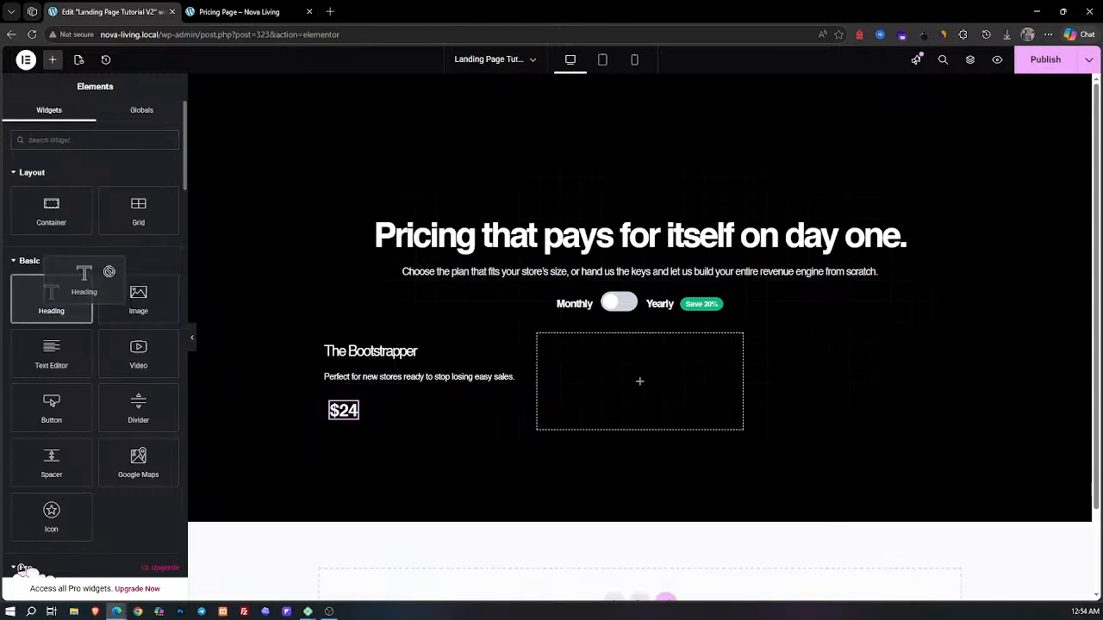
right_click(355, 414)
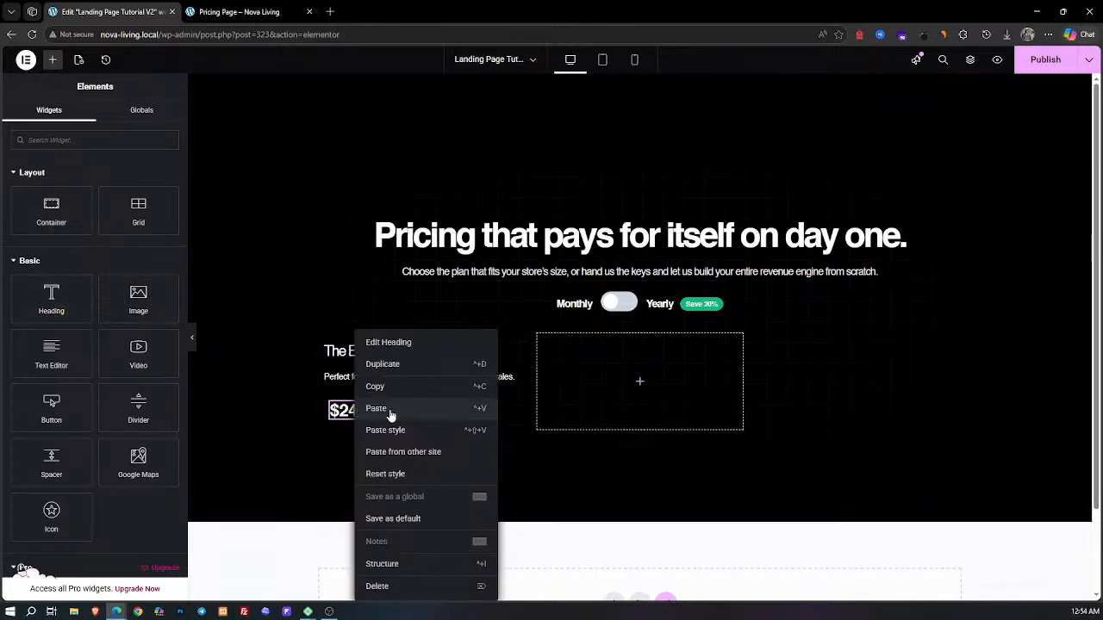
left_click(393, 365)
left_click(110, 224)
key("ctrl+a")
type("/ month")
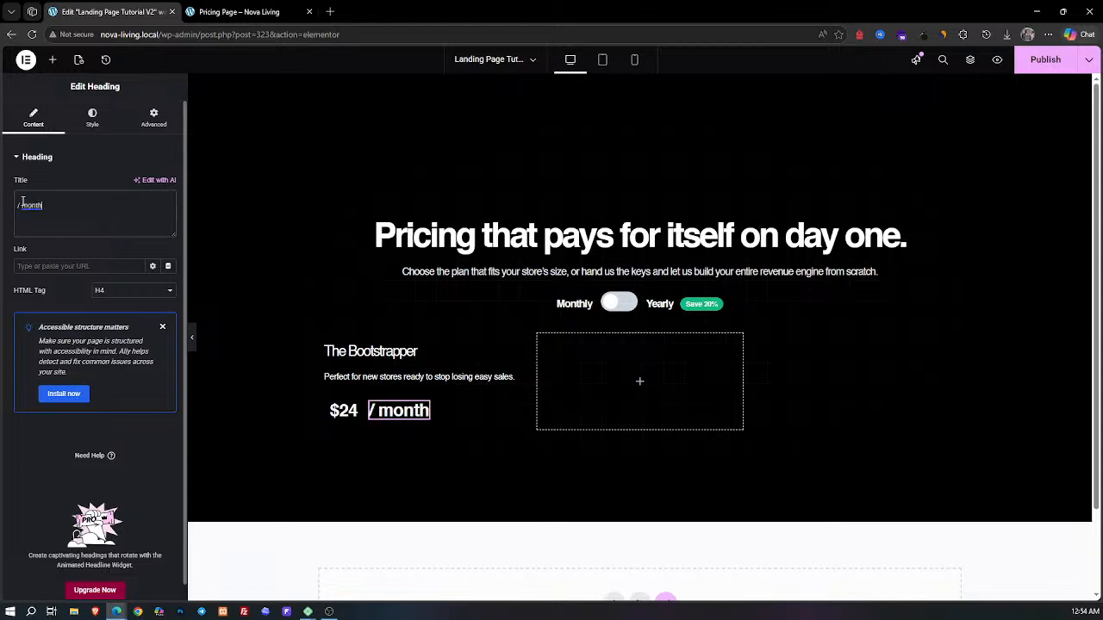
Step: Set the "/ month" heading's typography to size 20 px and weight 400 (Normal), and compare it with the reference page
left_click(92, 125)
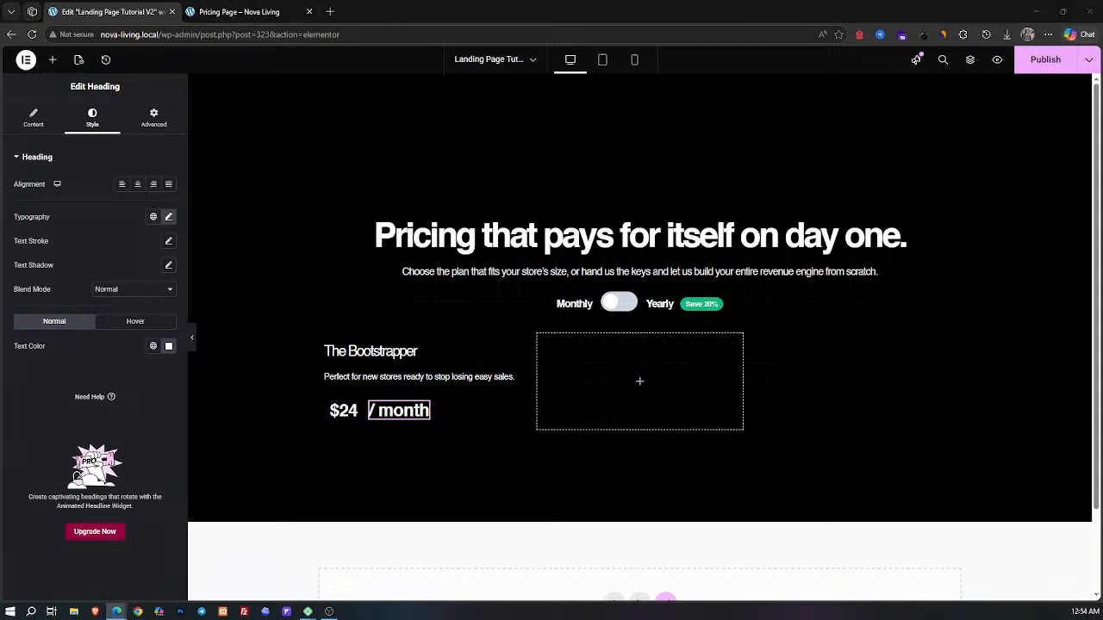
left_click(168, 217)
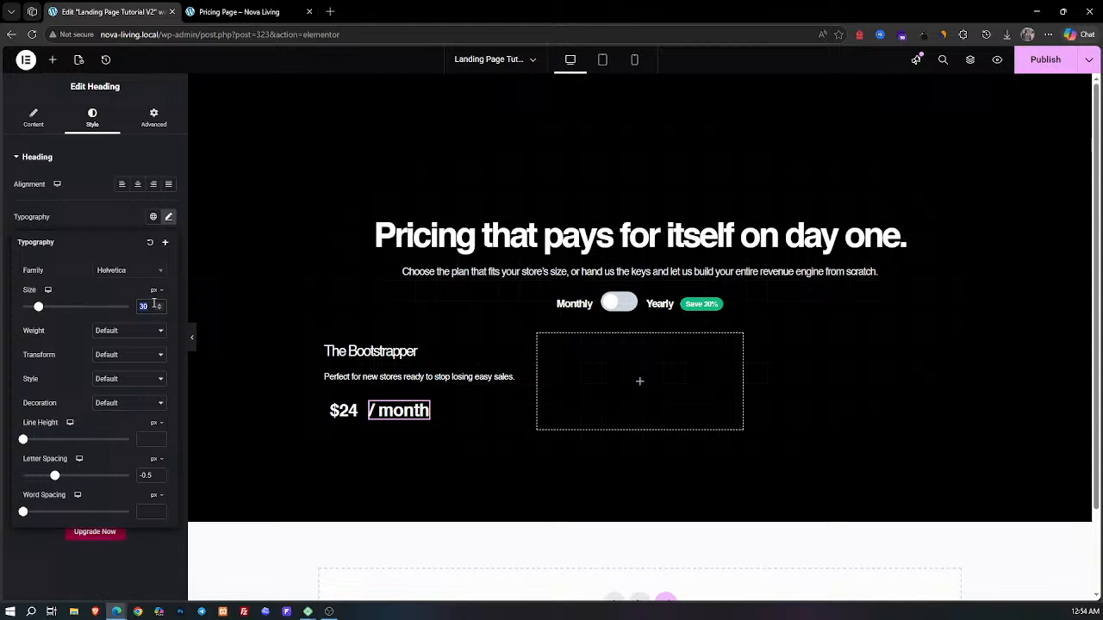
type("20")
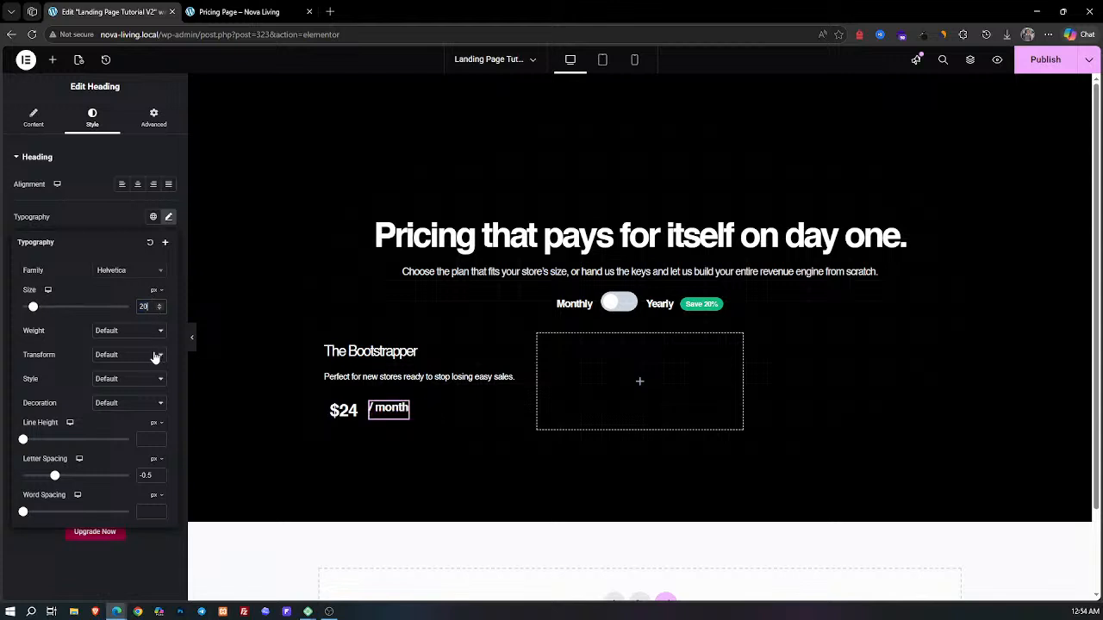
left_click(97, 334)
left_click(118, 390)
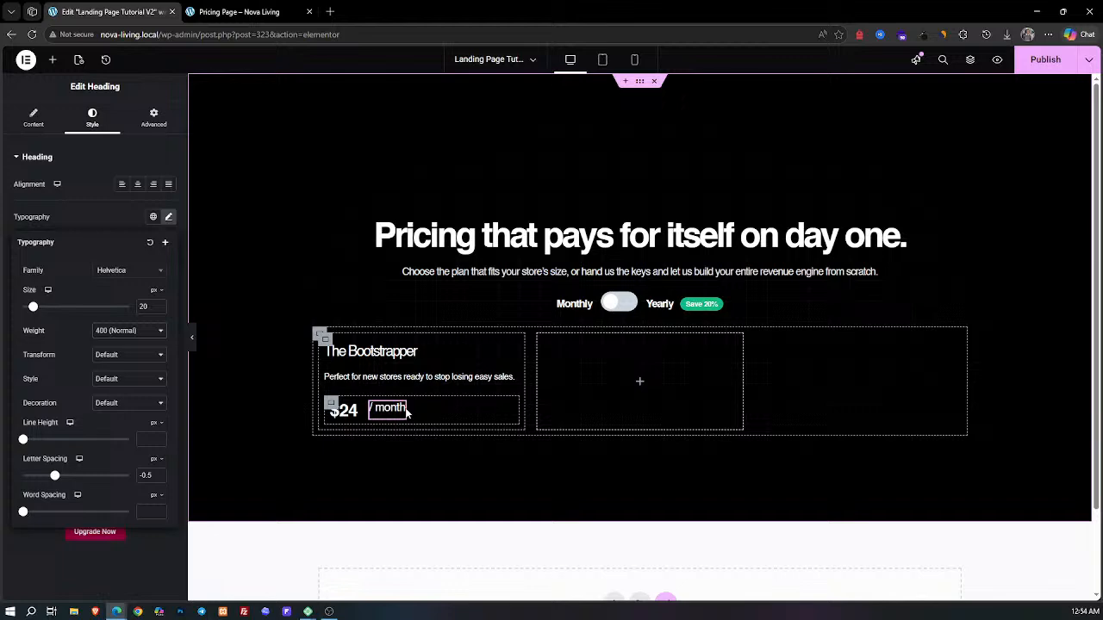
left_click(269, 6)
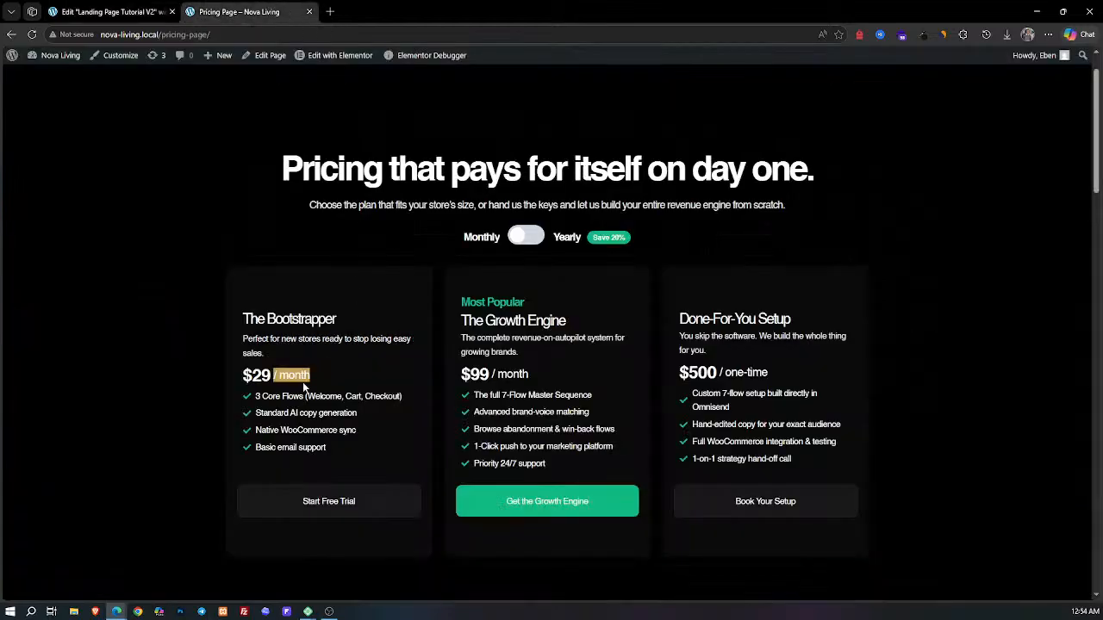
left_click(112, 11)
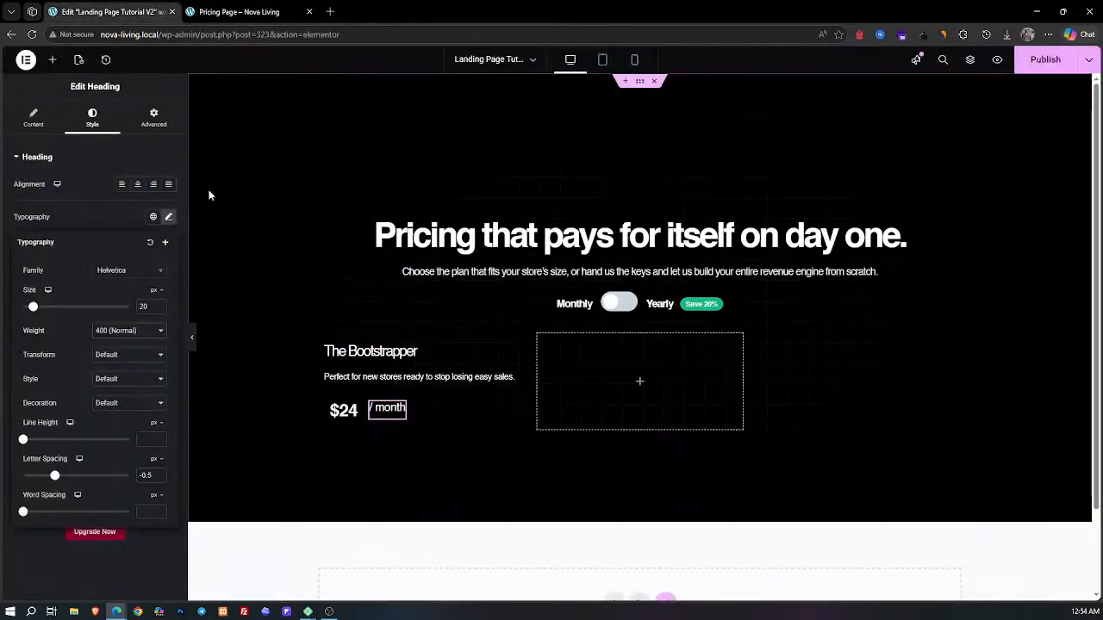
Step: Find the Icon List widget and add it to the Bootstrapper card
left_click(52, 59)
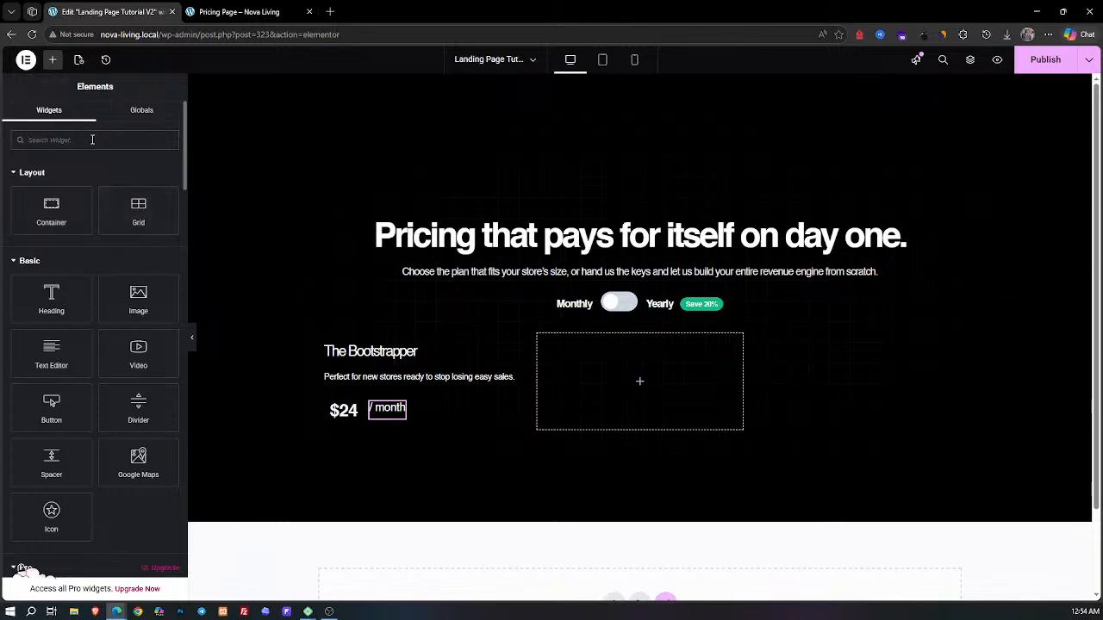
type("icon")
left_click_drag(52, 237, 371, 378)
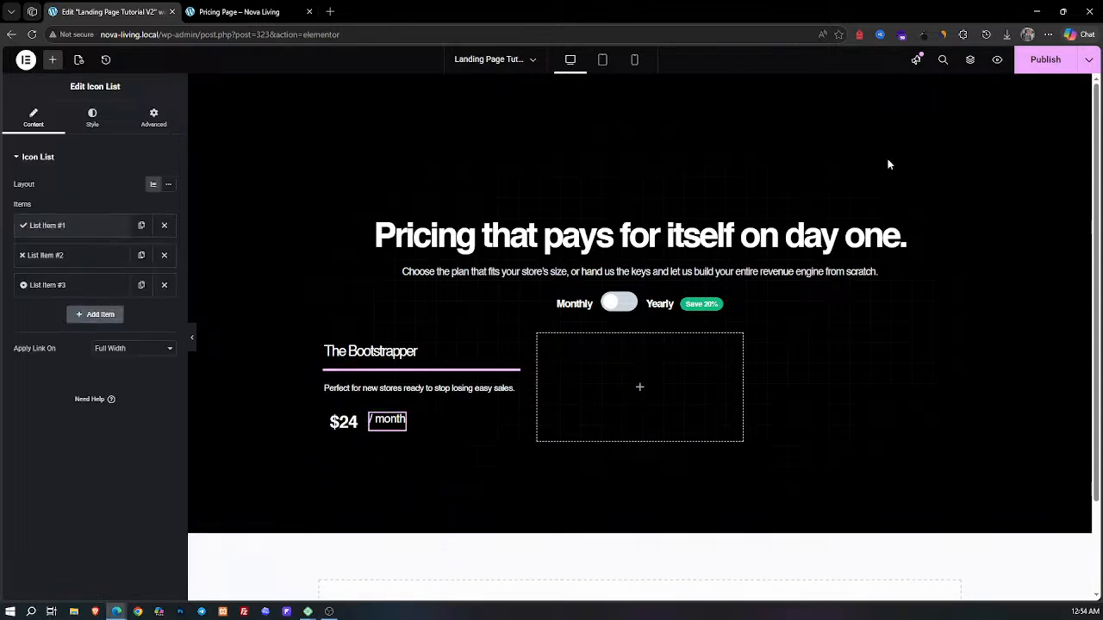
Step: Move the Icon List out of the price row container in the page structure, placing it below that row within the card container
left_click(970, 59)
left_click_drag(1008, 258, 1009, 325)
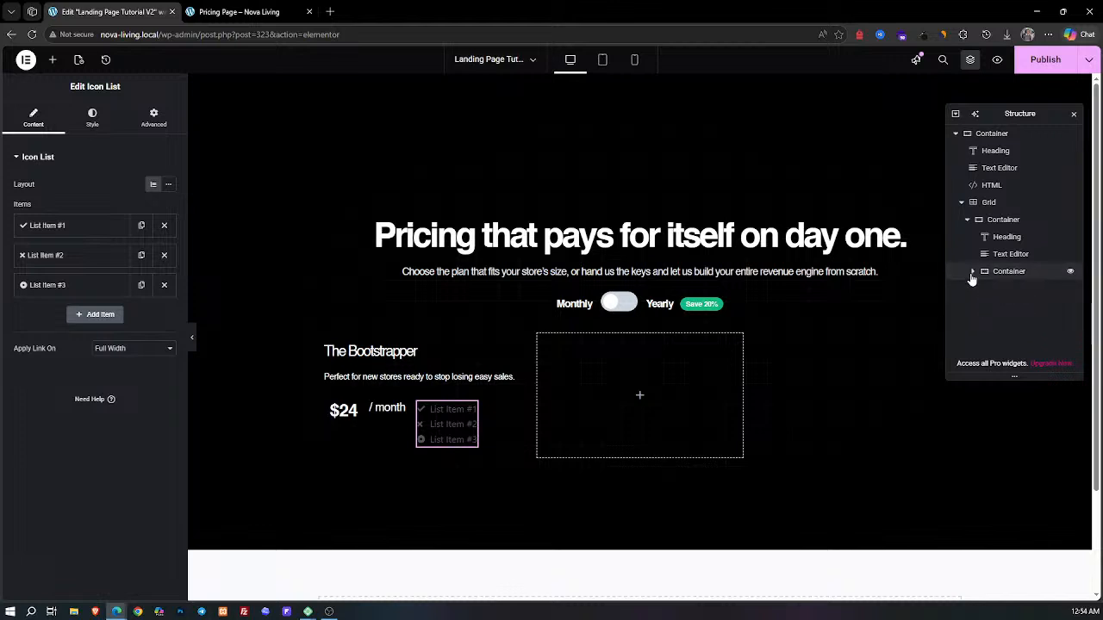
mouse_move(999, 322)
left_mouse_down()
mouse_move(1009, 353)
mouse_move(1005, 342)
left_mouse_up()
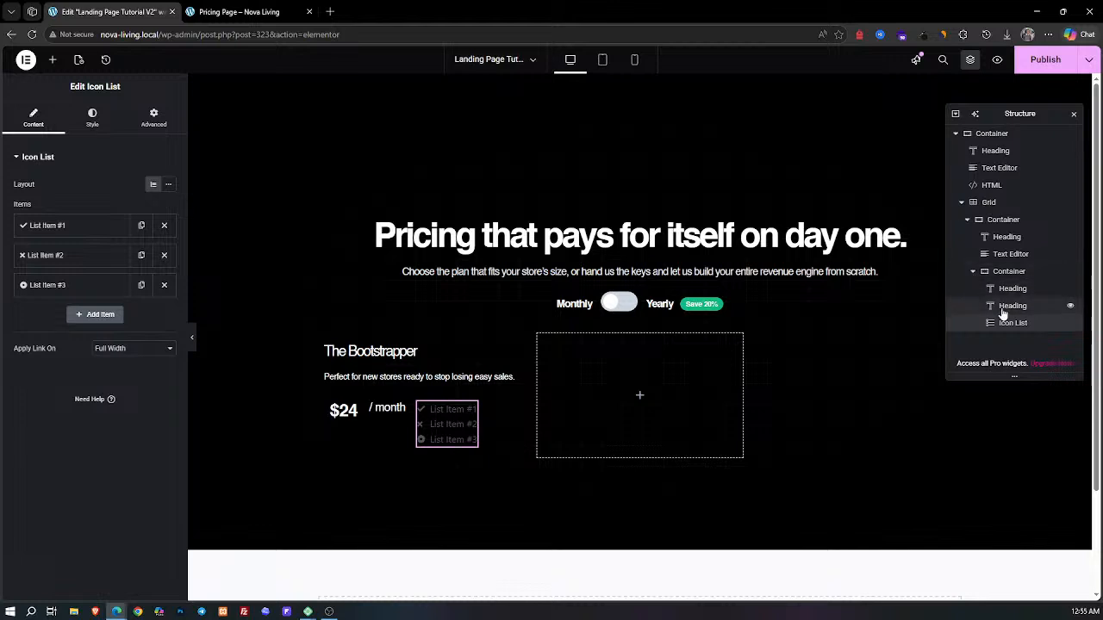
left_click_drag(1010, 323, 1006, 276)
left_click_drag(974, 284, 999, 297)
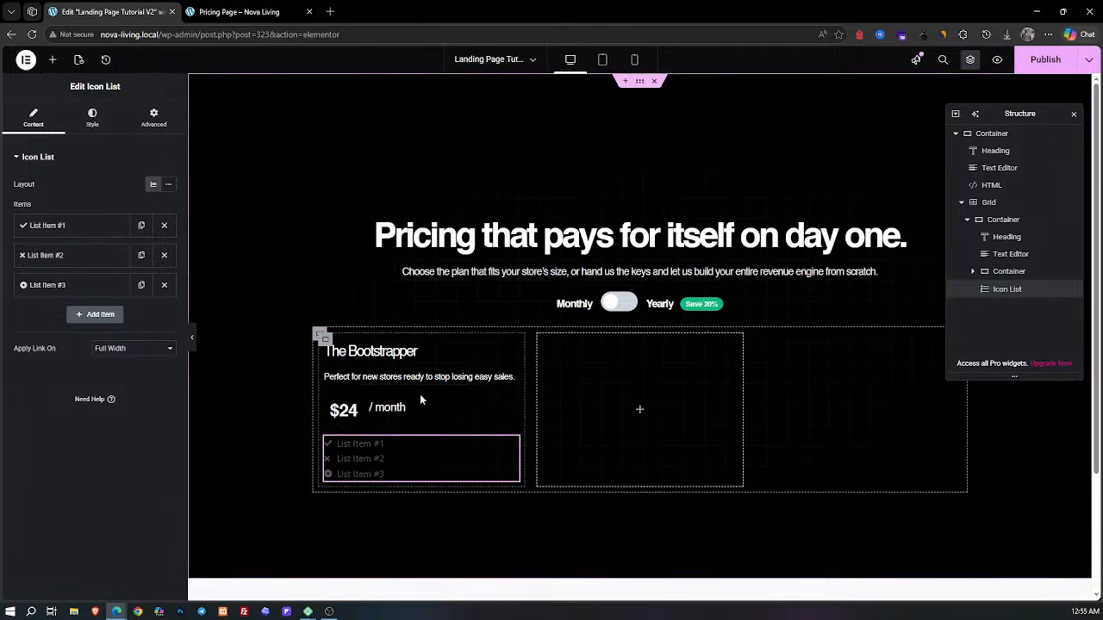
Step: Replace the first list item's text with "3 Core Flows (Welcome, Cart, Checkout)" copied from the reference page, and delete the other two items
left_click(204, 9)
left_click_drag(418, 401, 257, 405)
key("ctrl+c")
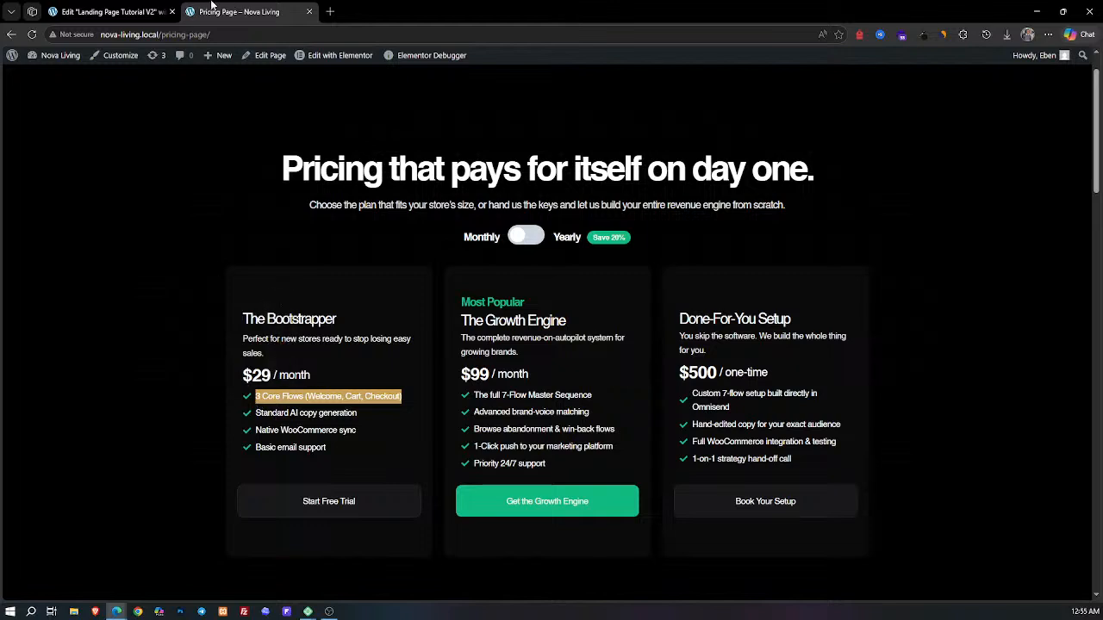
left_click(129, 11)
left_click(69, 224)
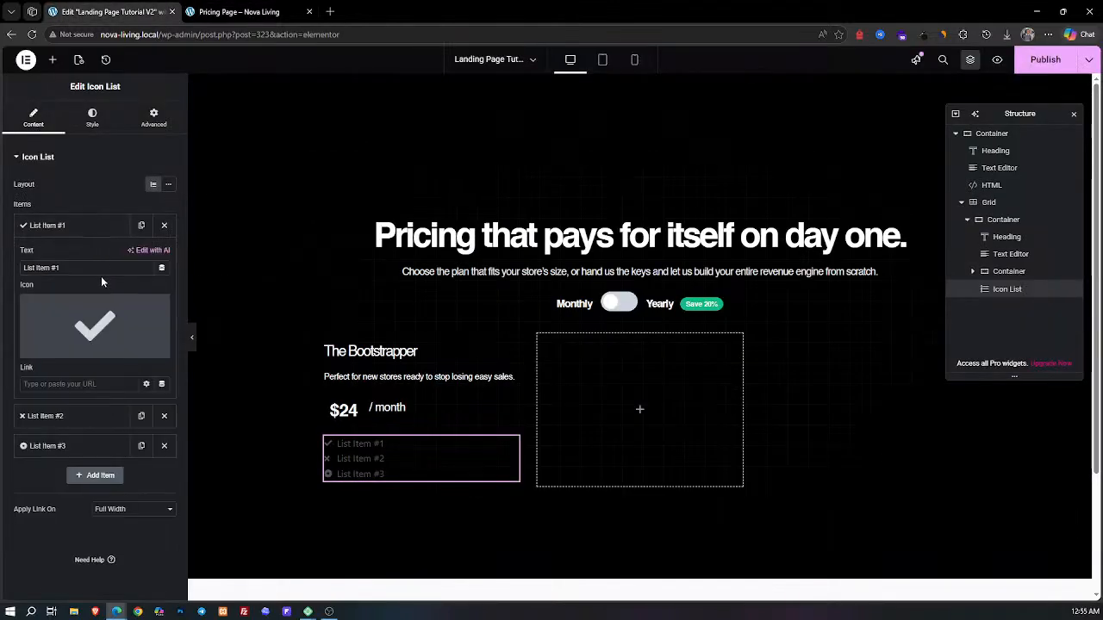
key("ctrl+a")
key("ctrl+v")
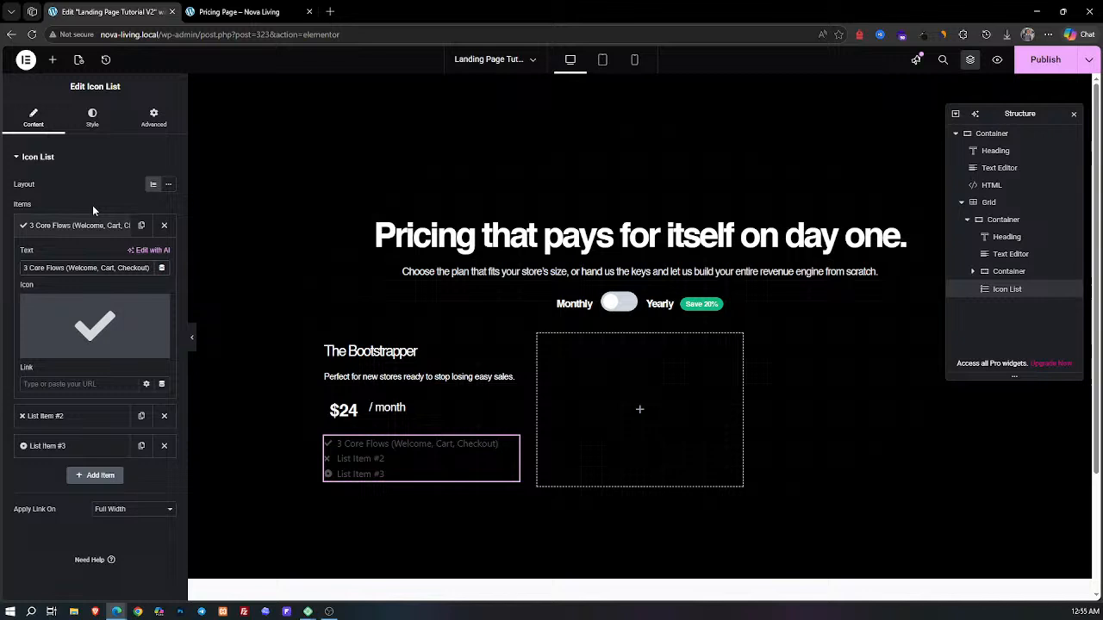
left_click(164, 415)
left_click(164, 415)
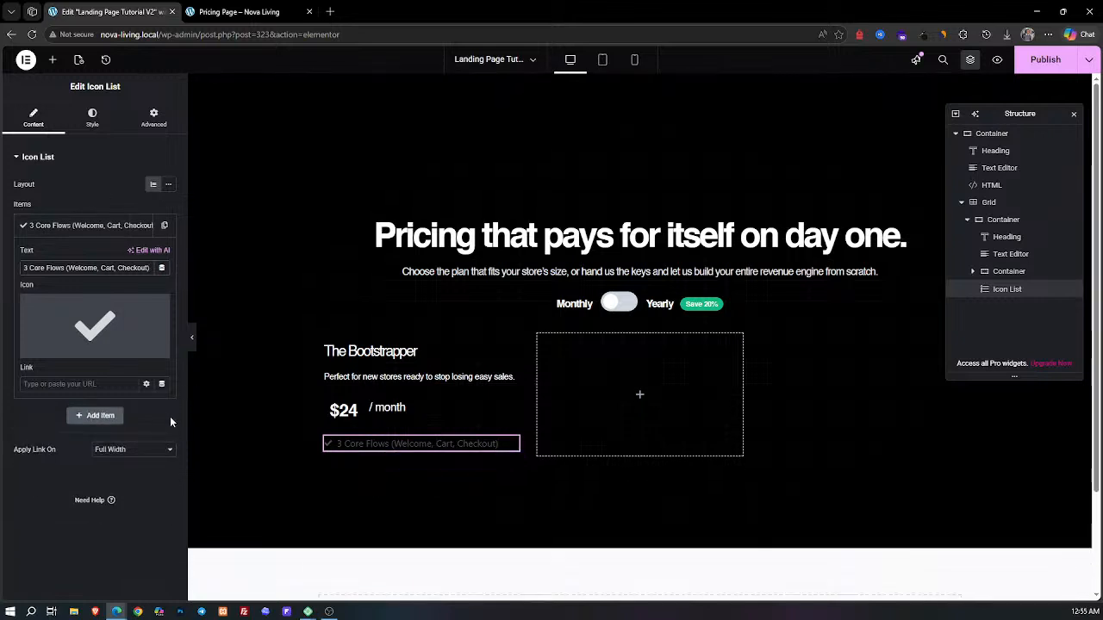
Step: Set the icon list's text typography to Helvetica, size 15 px, with a letter spacing of -0.5 px
left_click(92, 118)
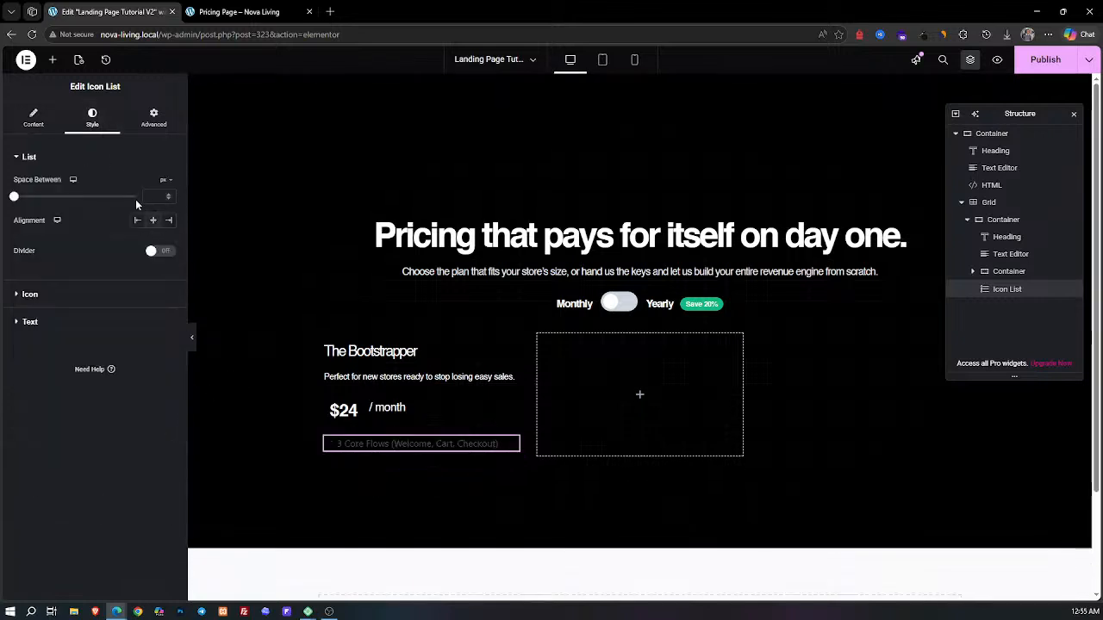
left_click(41, 321)
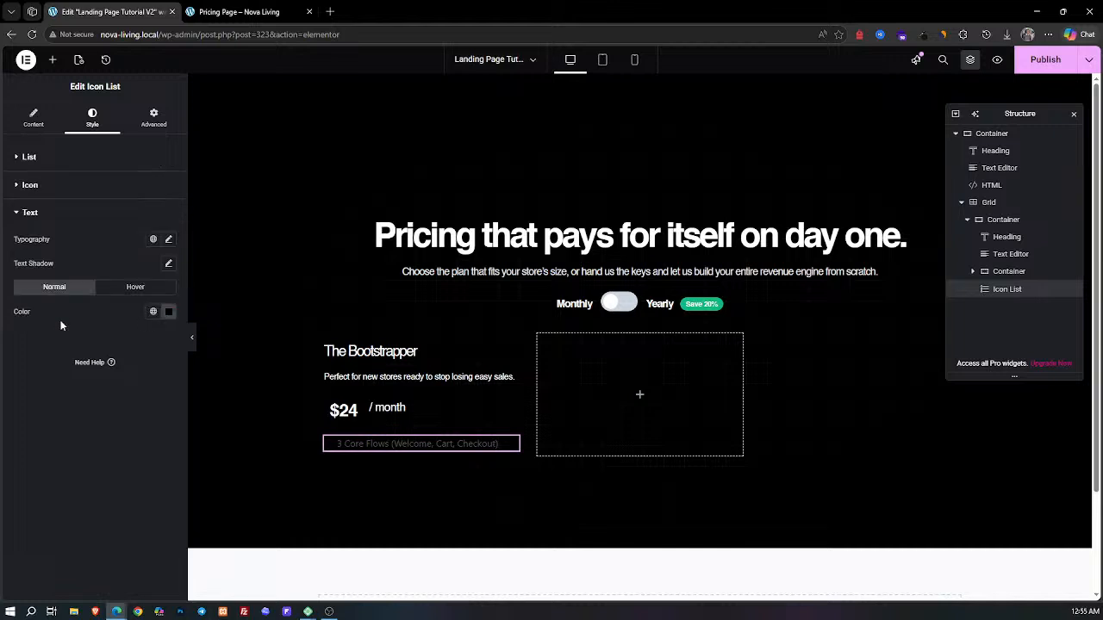
left_click(168, 240)
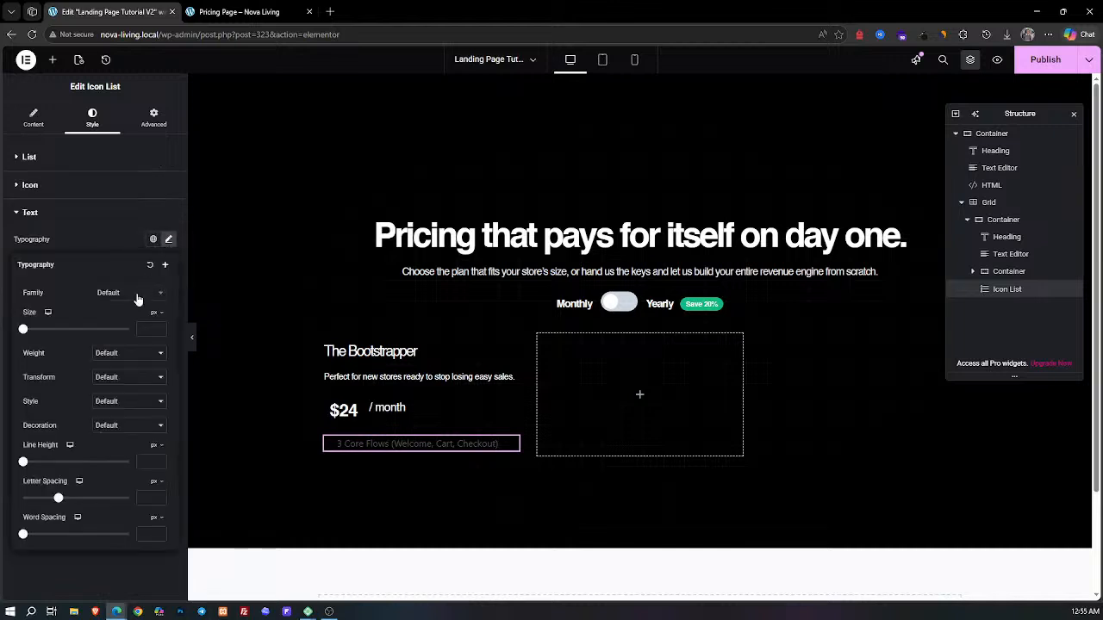
left_click(128, 300)
type("hel")
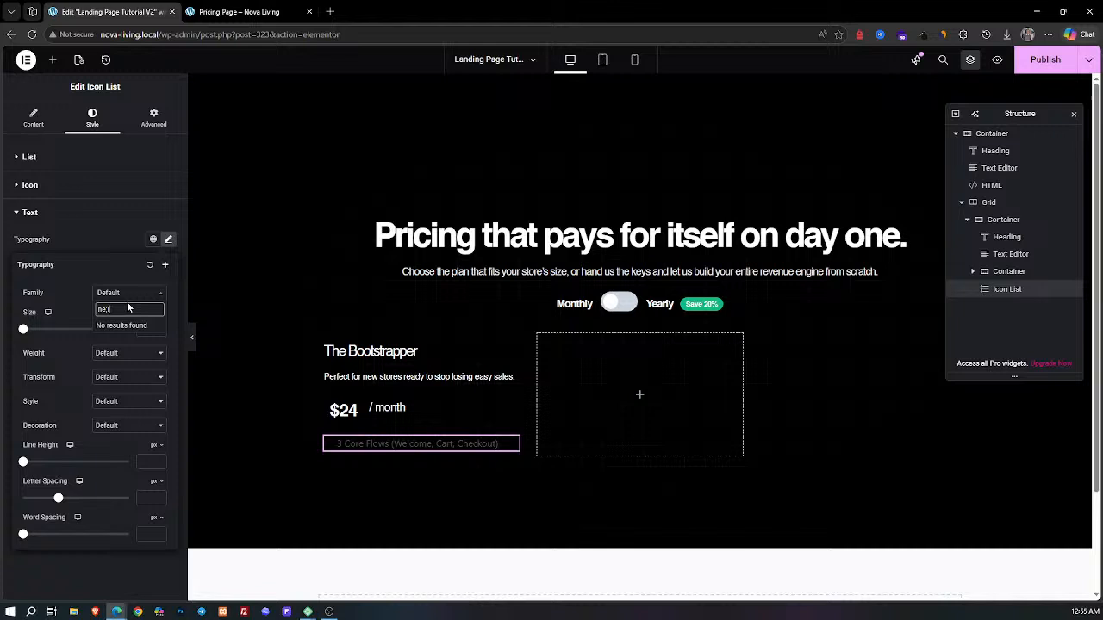
key("Return")
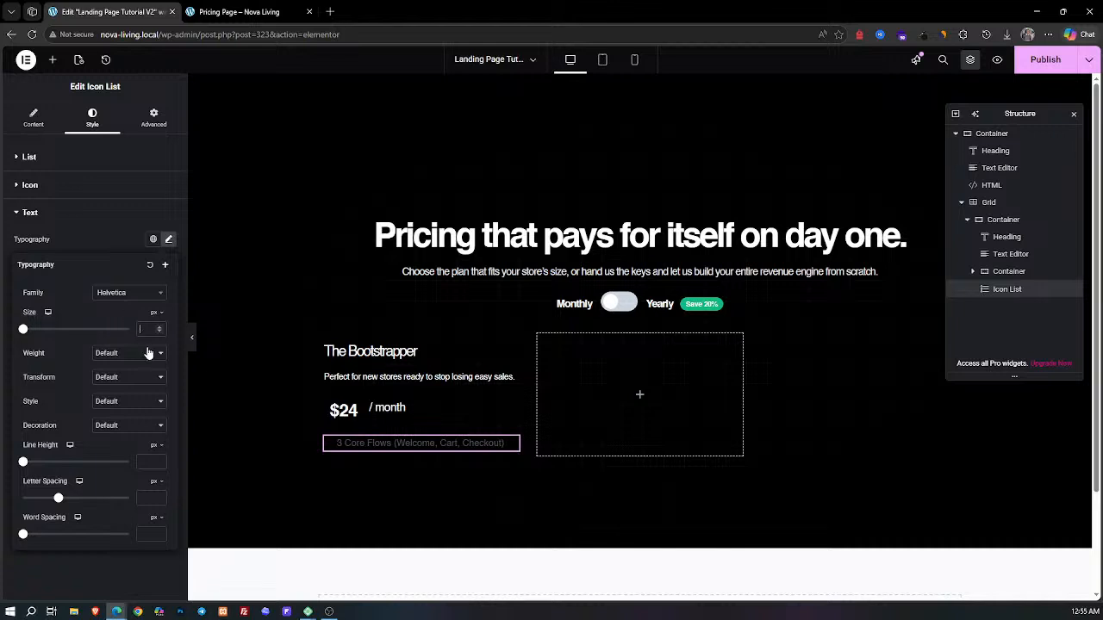
type("15")
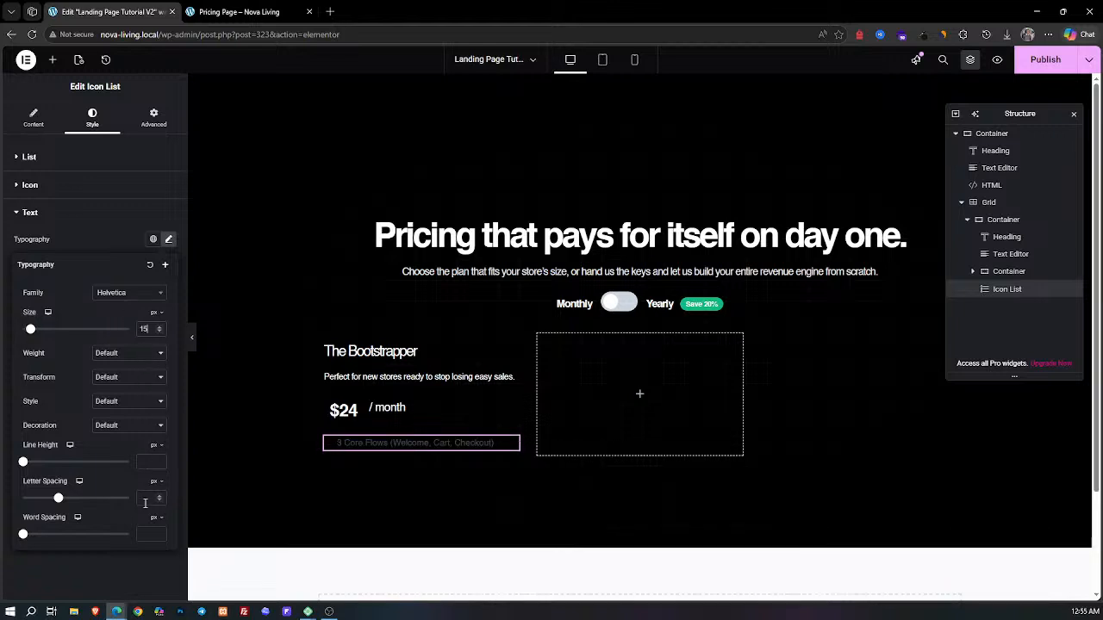
type("-0.4")
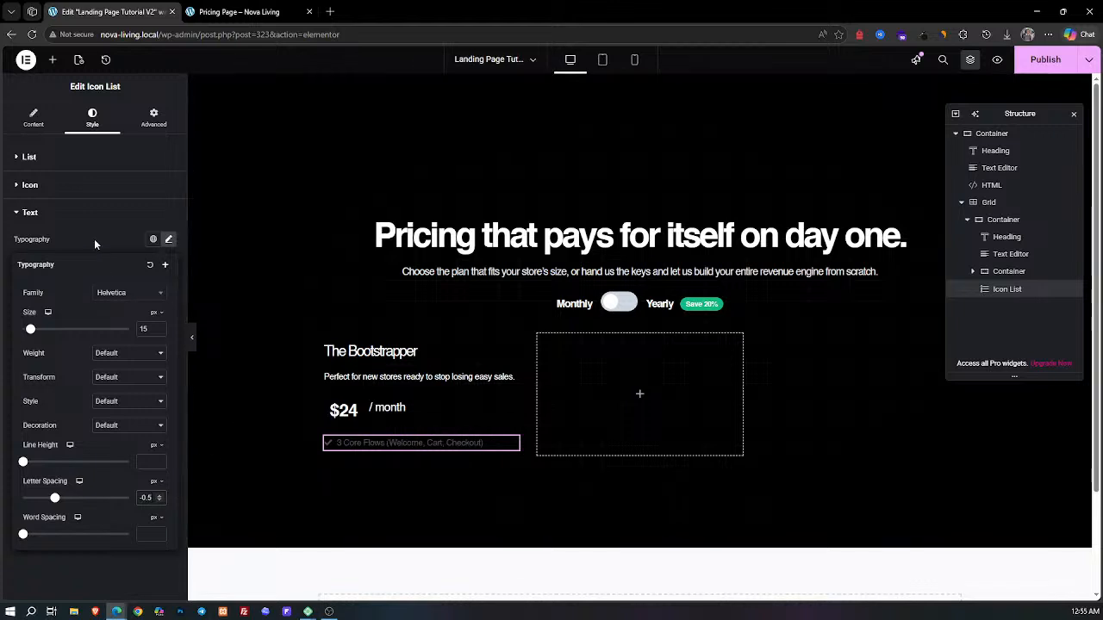
left_click(94, 238)
Step: Set the icon list's text color to white
left_click(168, 316)
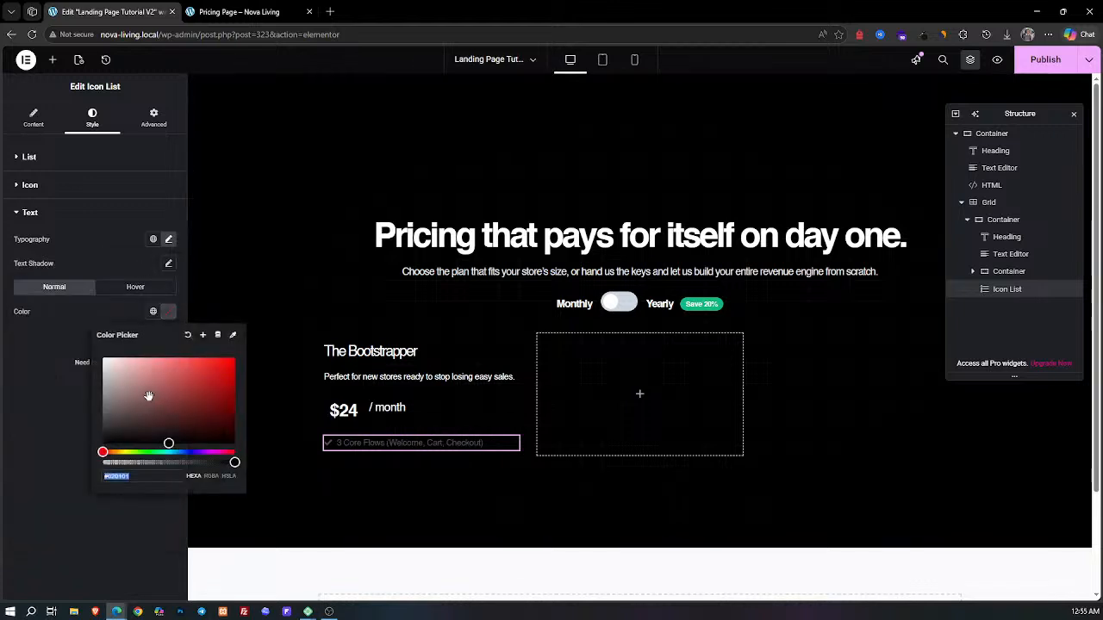
left_click_drag(148, 396, 104, 336)
left_click(63, 335)
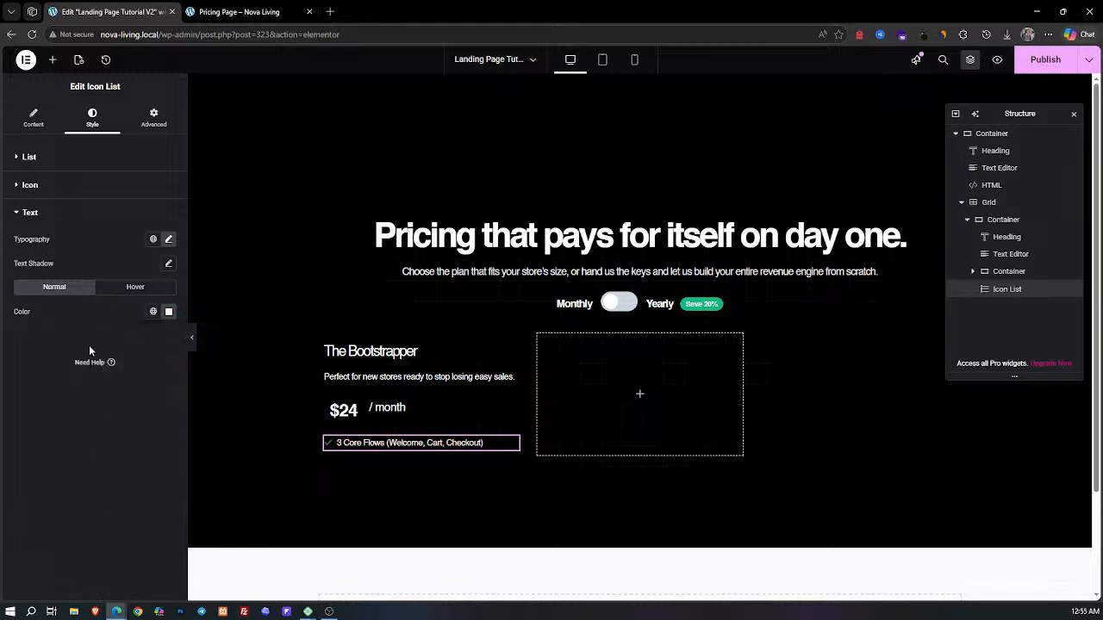
Step: Set the icon list's icon color to the green 10B981
left_click(66, 188)
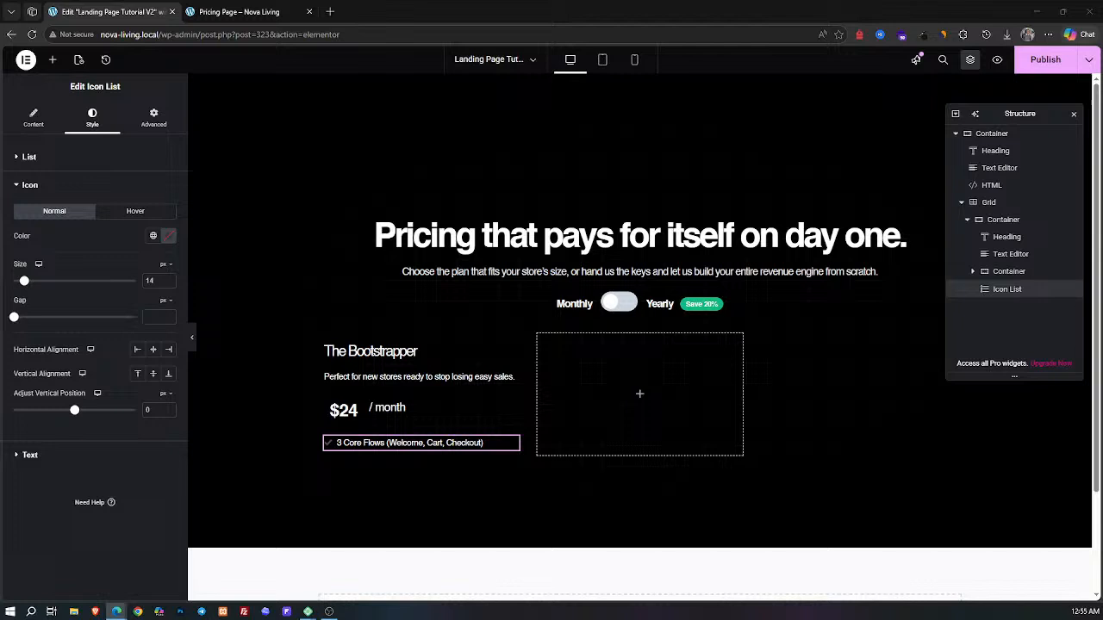
left_click(168, 238)
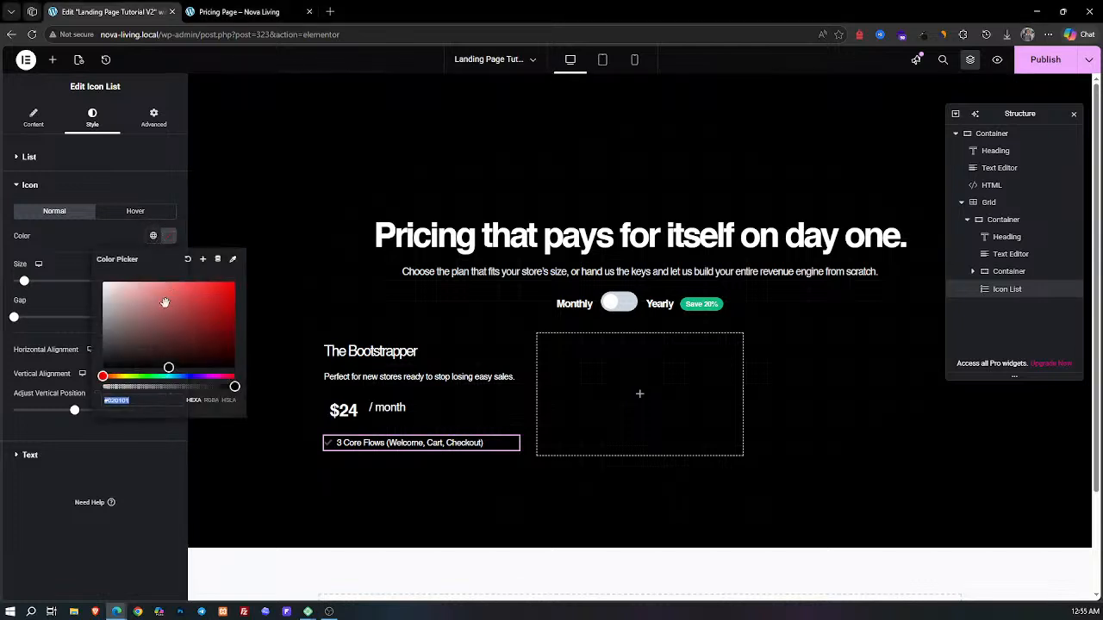
type("10B981")
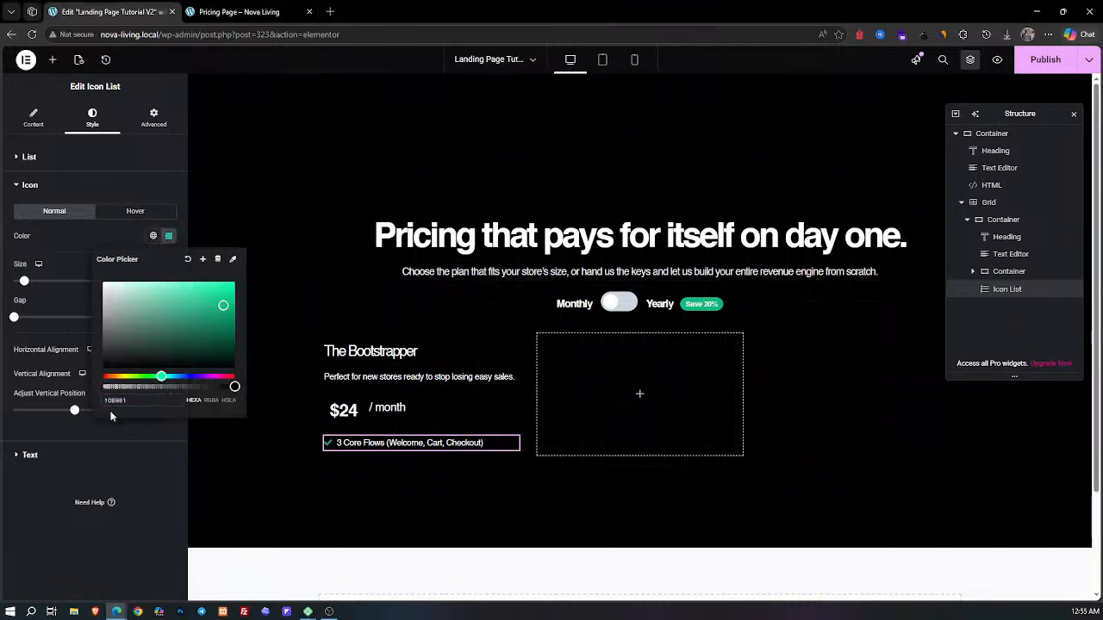
left_click(93, 456)
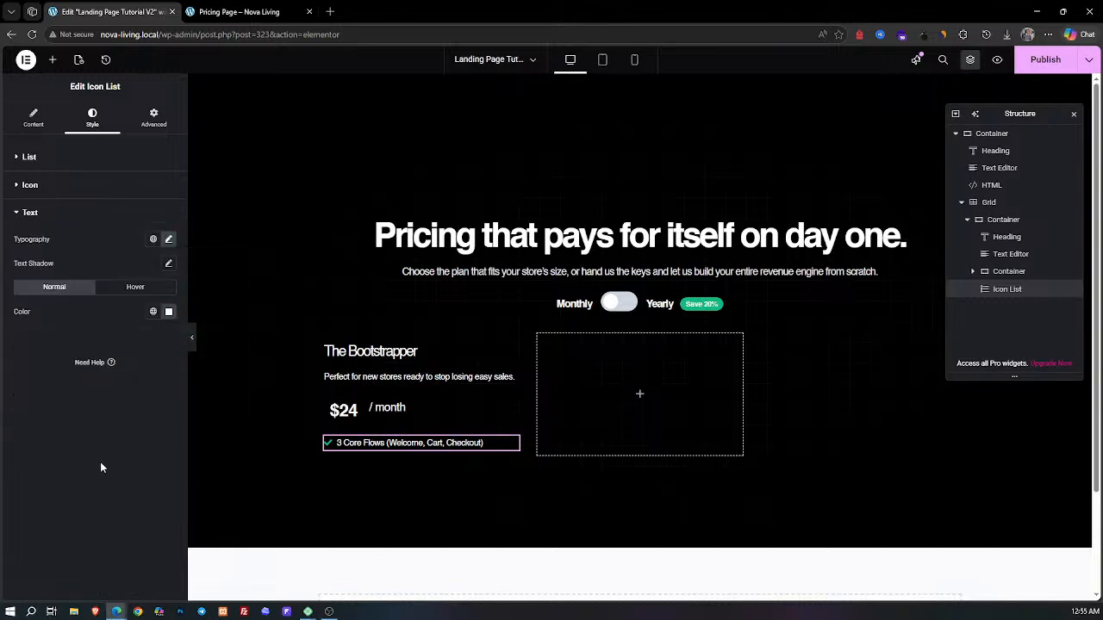
Step: Duplicate the "3 Core Flows (Welcome, Cart, Checkout)" list item three times to make a four-item list
left_click(34, 114)
left_click(141, 225)
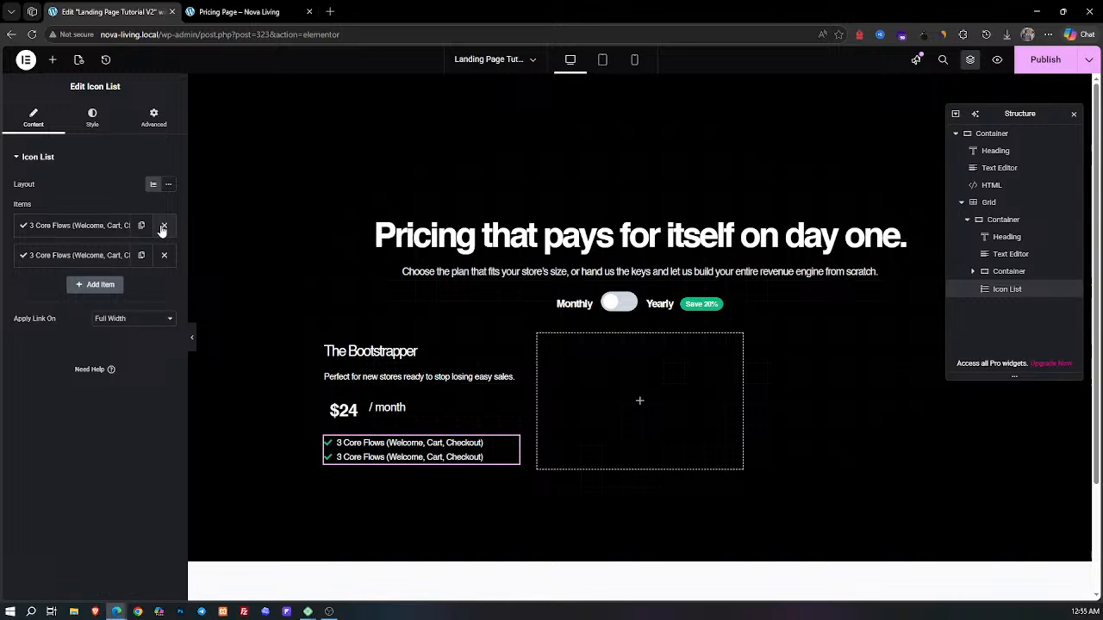
left_click(142, 255)
left_click(141, 285)
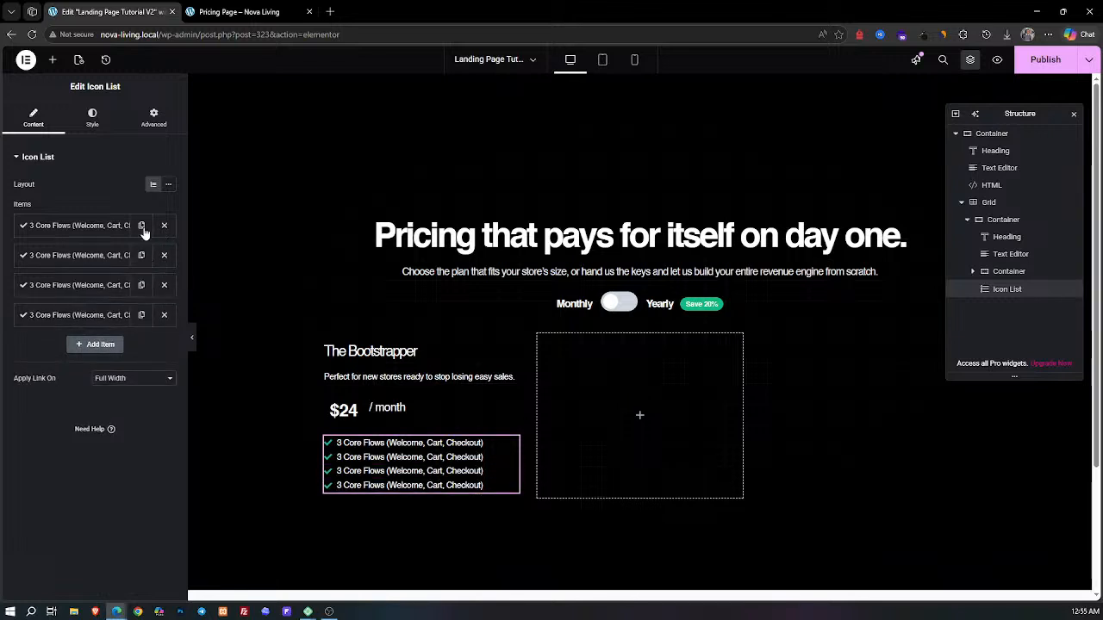
Step: Set the space between the icon list's items to 5 px
left_click(89, 121)
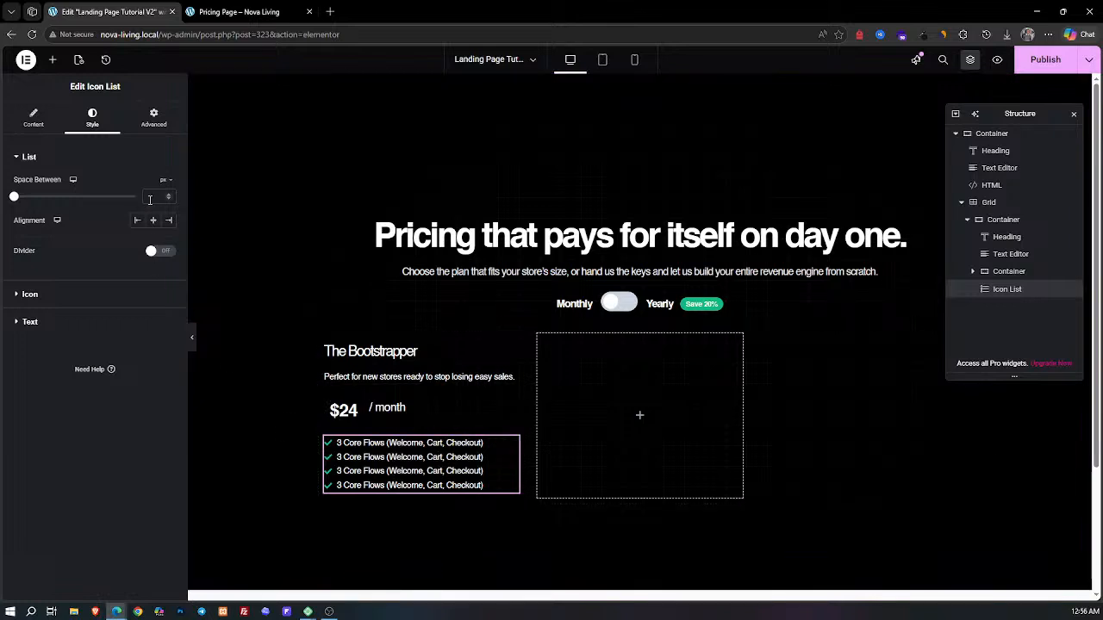
key("Right")
key("Right")
key("Right")
key("Right")
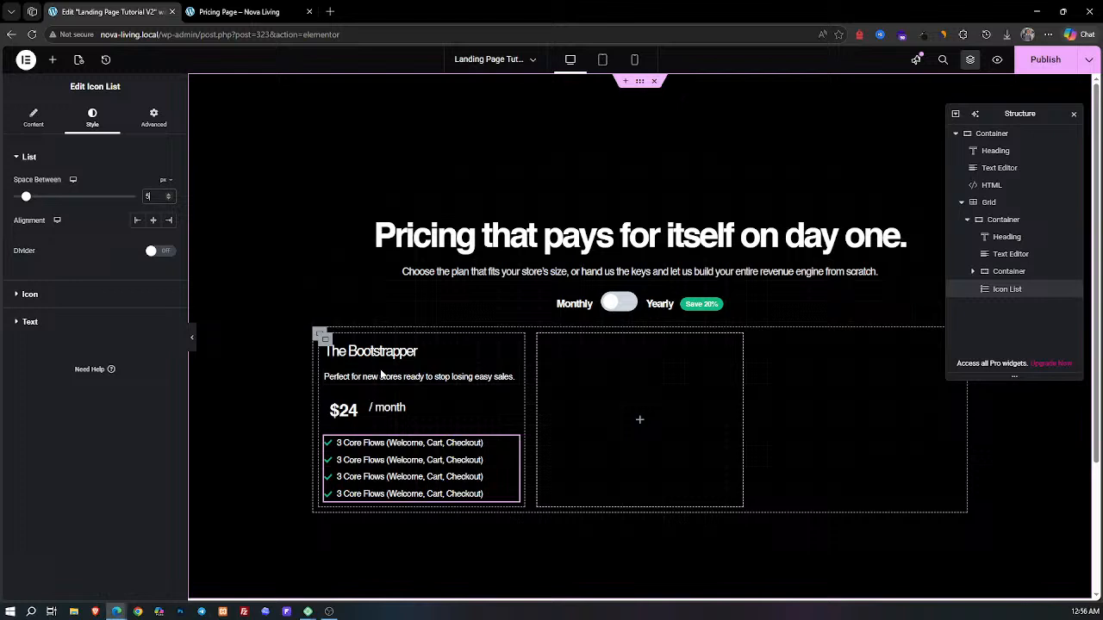
Step: Add a Button widget below the icon list in the Bootstrapper card and label it "Start Free Trial"
left_click(52, 61)
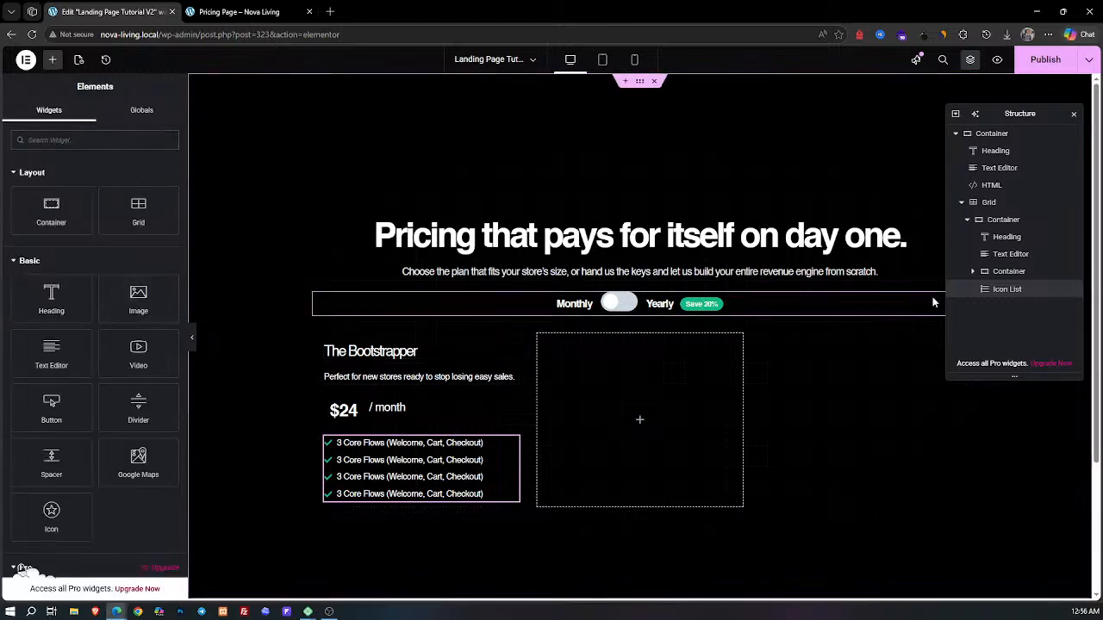
left_click(966, 220)
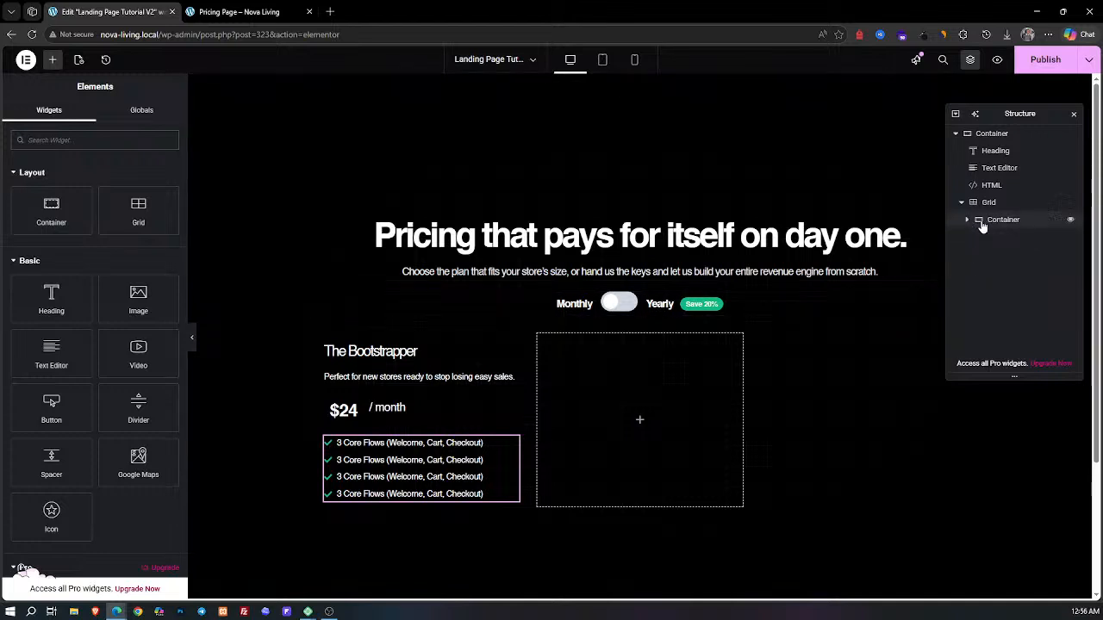
left_click_drag(45, 409, 369, 494)
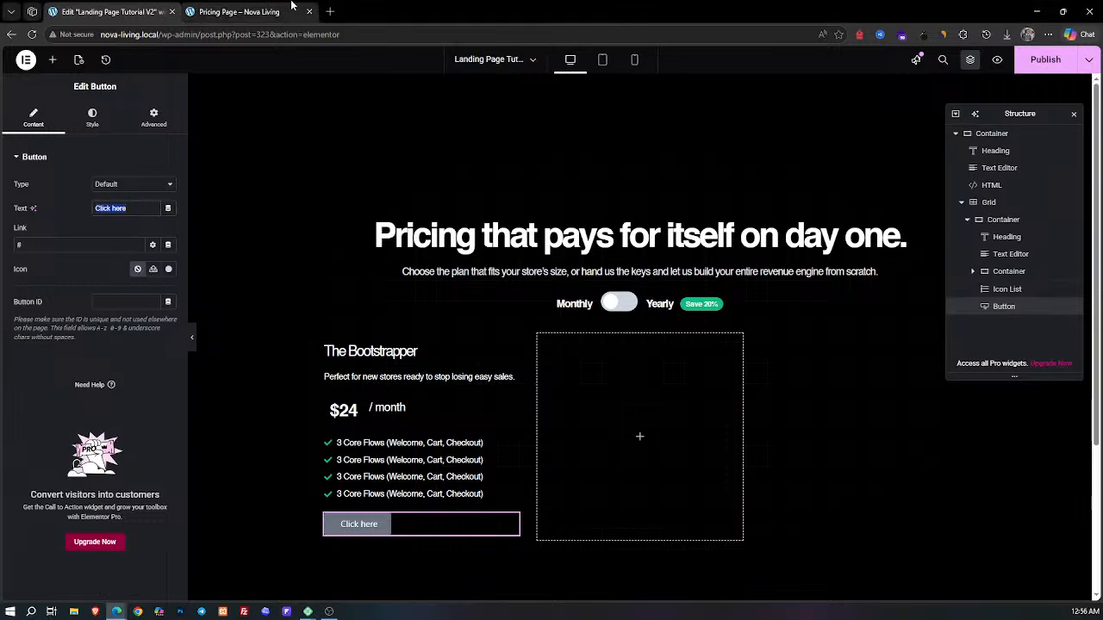
left_click(239, 11)
left_click(156, 8)
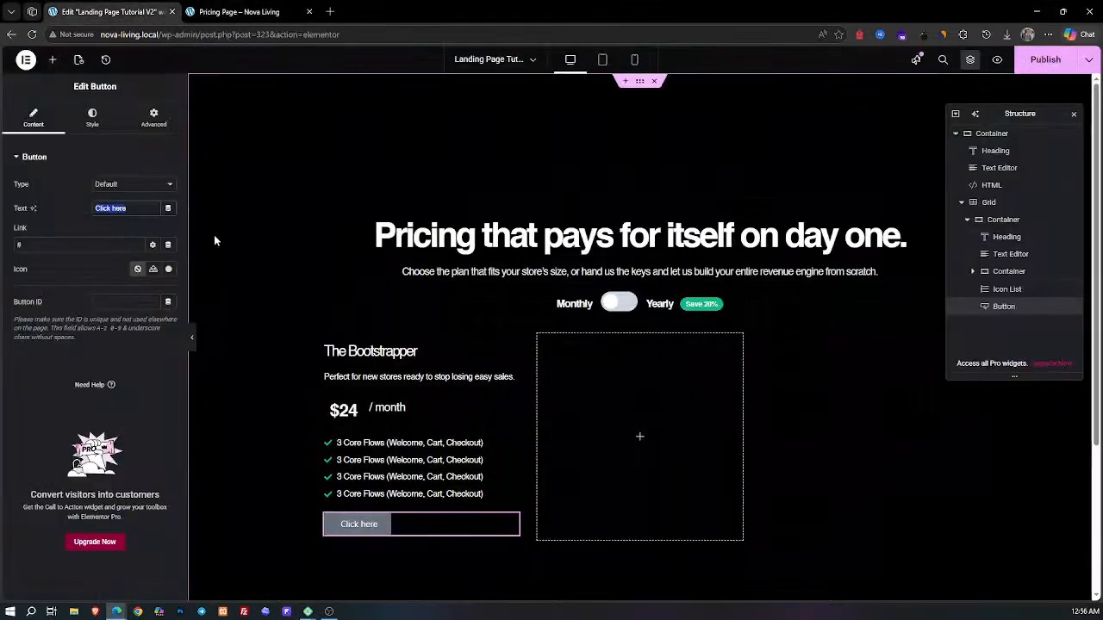
type("Start F")
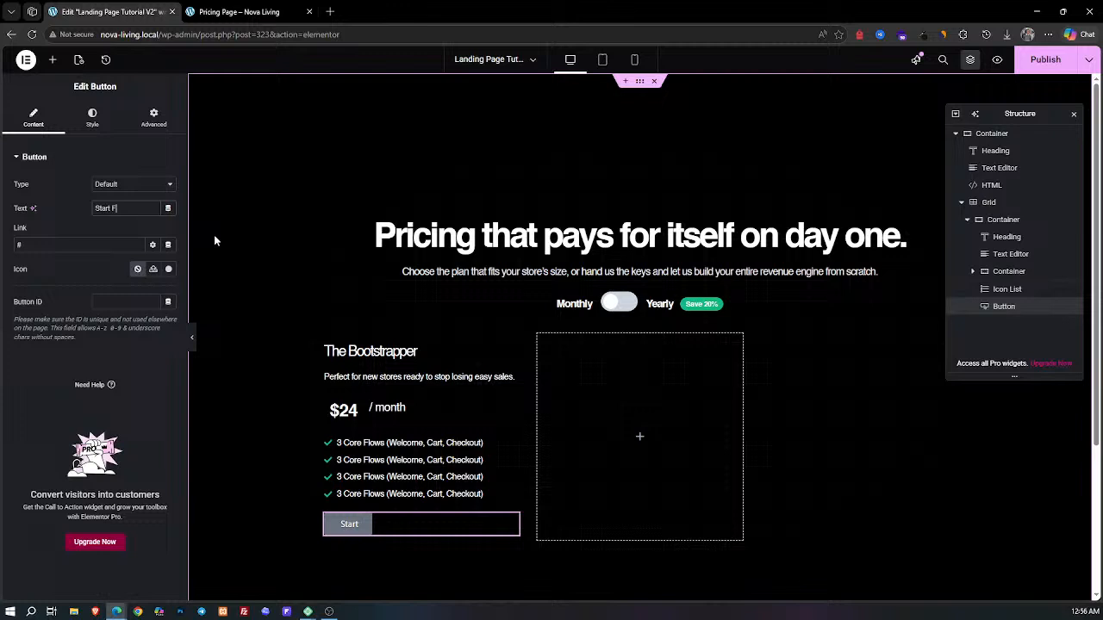
type("ree Trial")
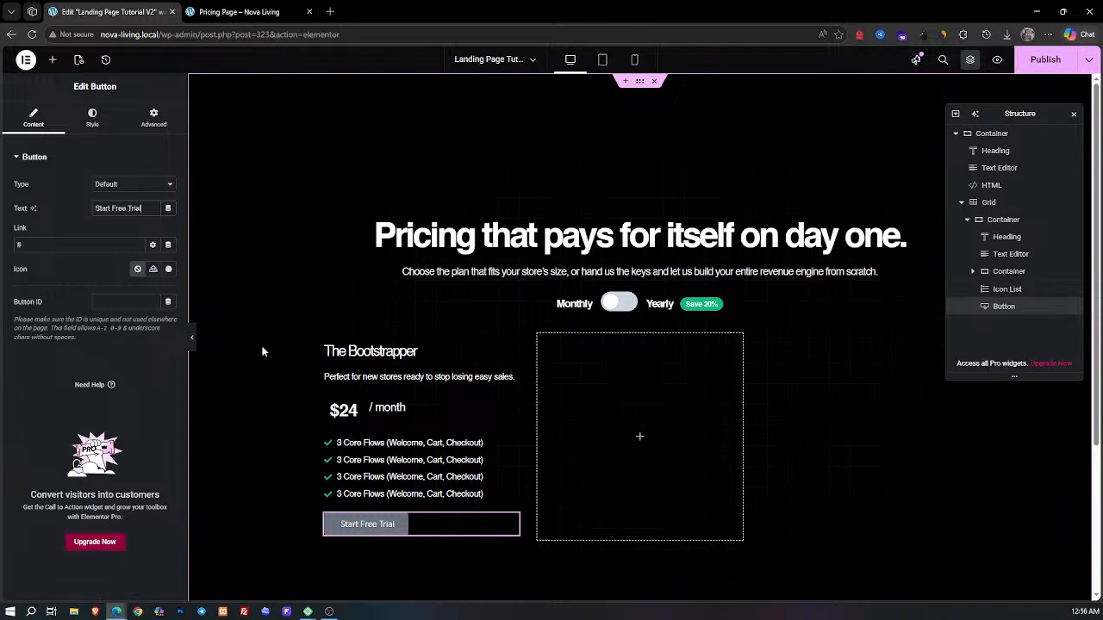
Step: Stretch the Start Free Trial button across the card's full width and center its text
left_click(107, 123)
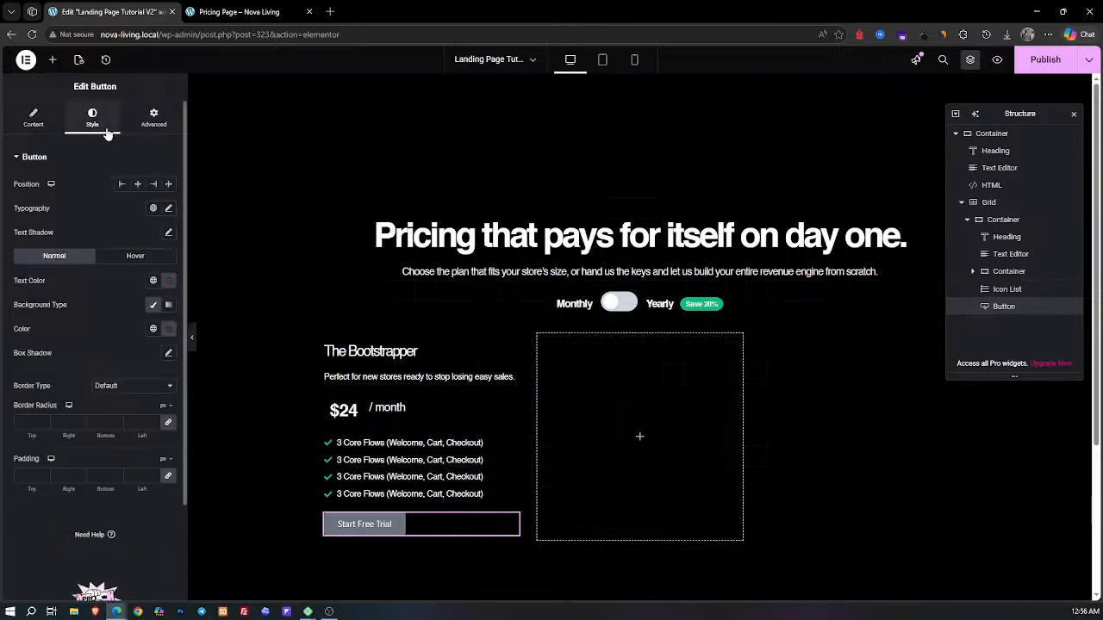
left_click(168, 184)
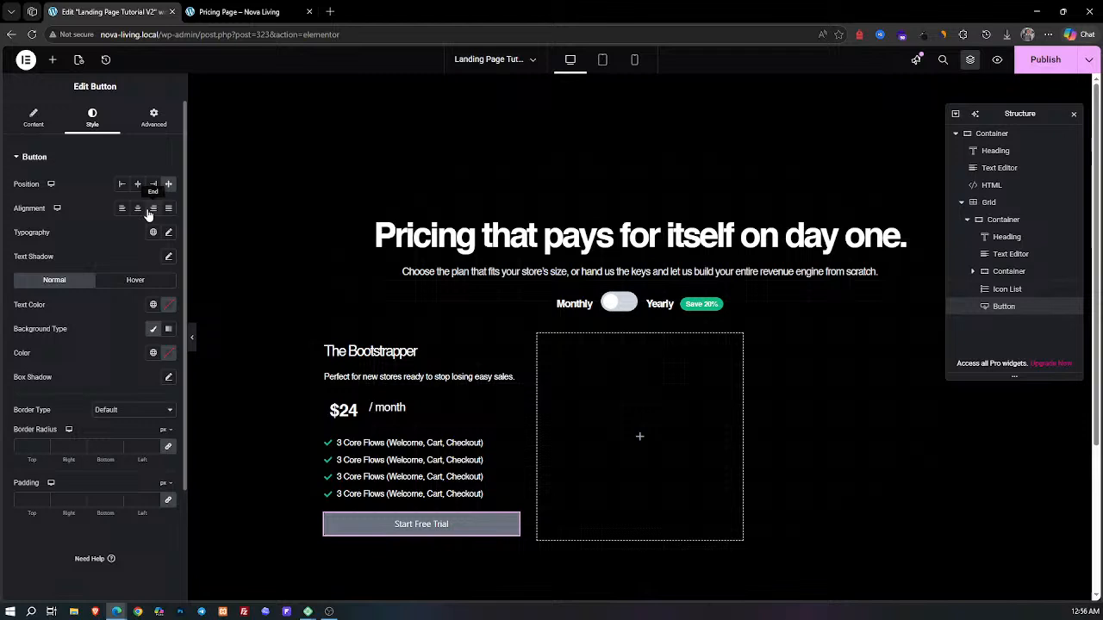
left_click(136, 209)
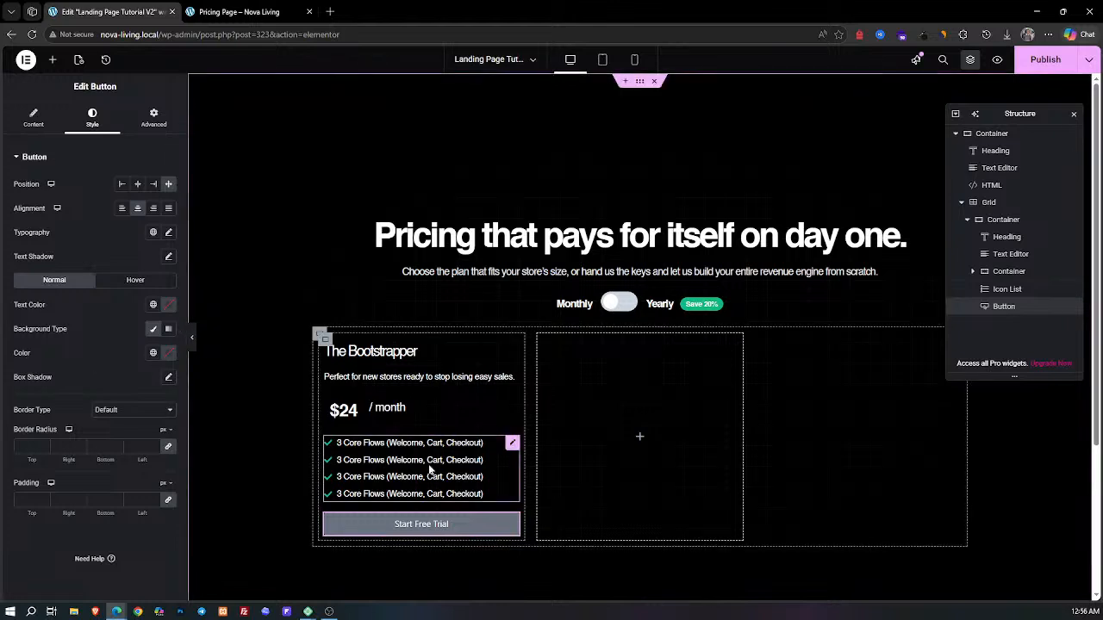
Step: Set the button's typography to Helvetica, size 15 px, with a letter spacing of -0.5 px
left_click(168, 232)
left_click(146, 294)
type("he")
key("Return")
left_click(146, 320)
type("15")
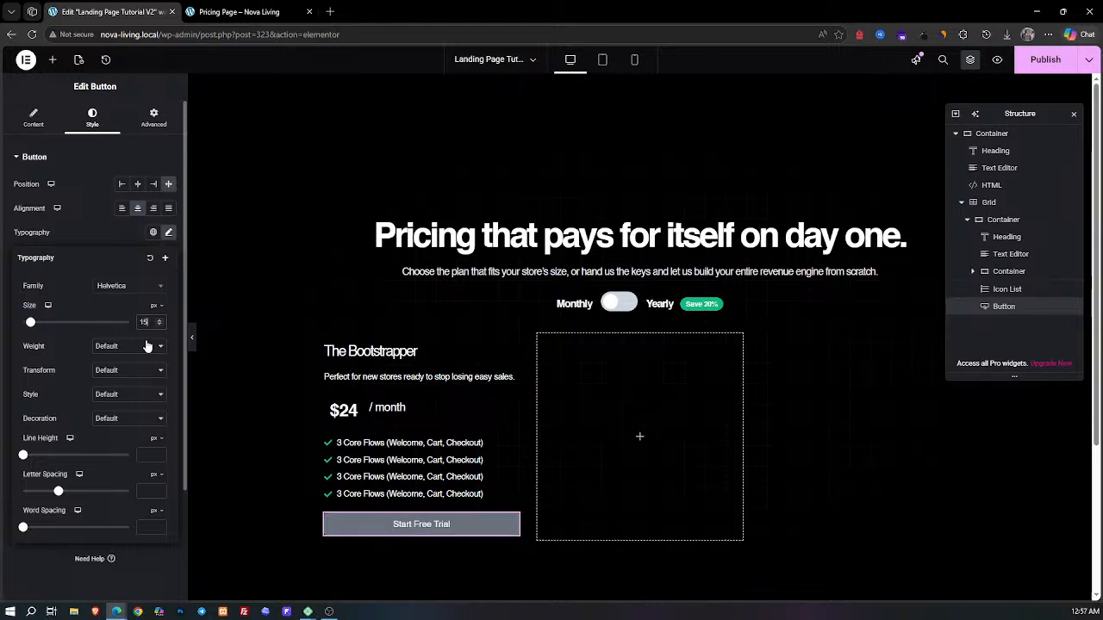
left_click(145, 347)
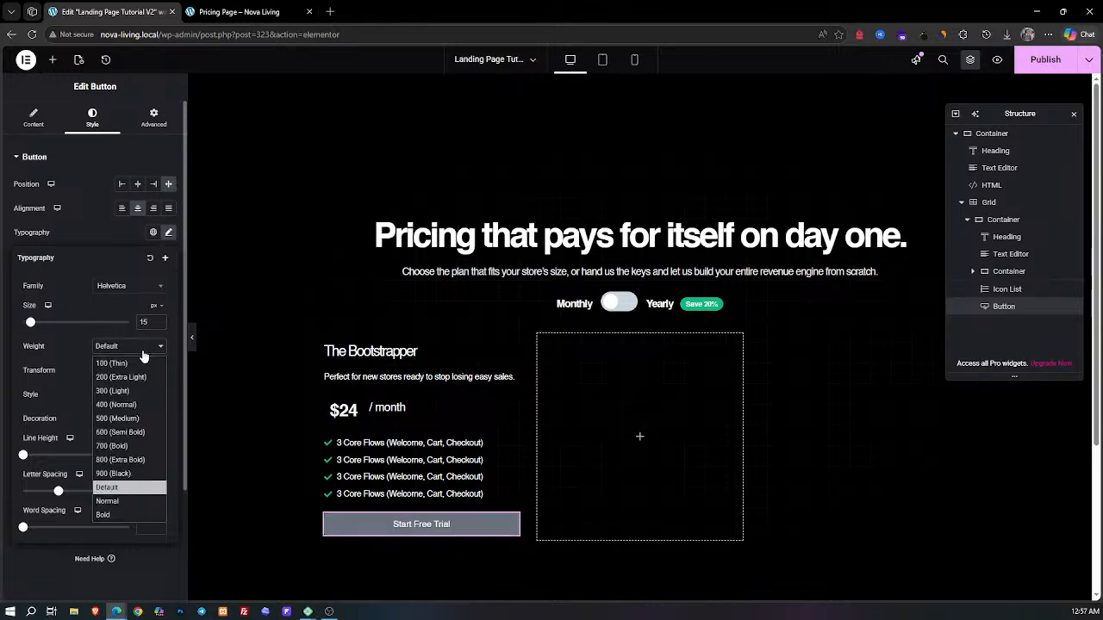
left_click(77, 348)
scroll(125, 437, "down", 1)
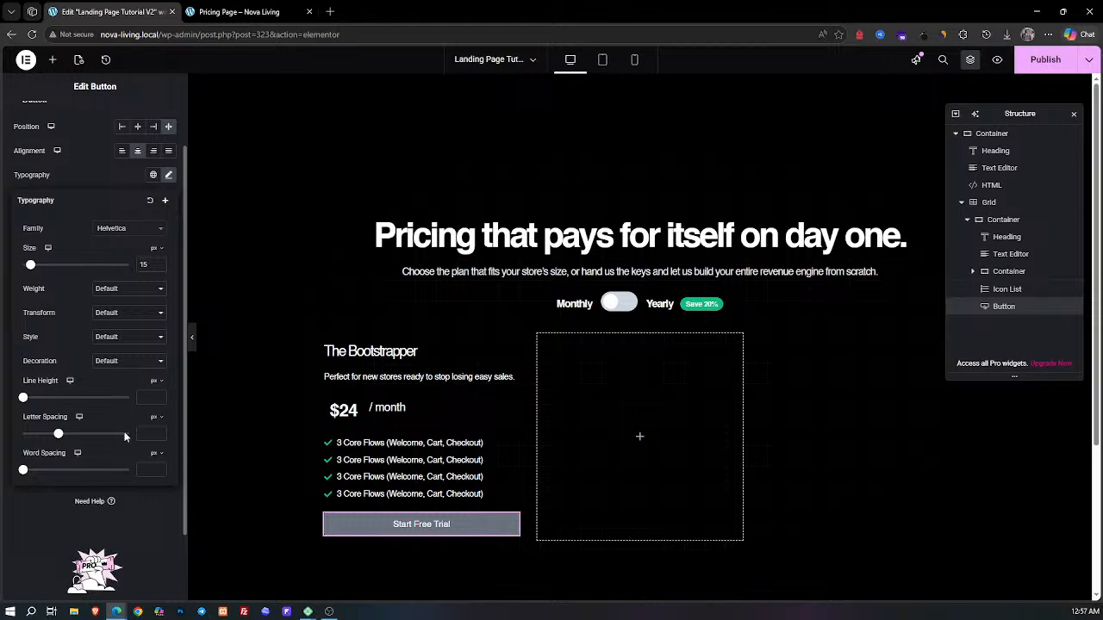
type("1")
key("BackSpace")
type("-0.5")
left_click(62, 181)
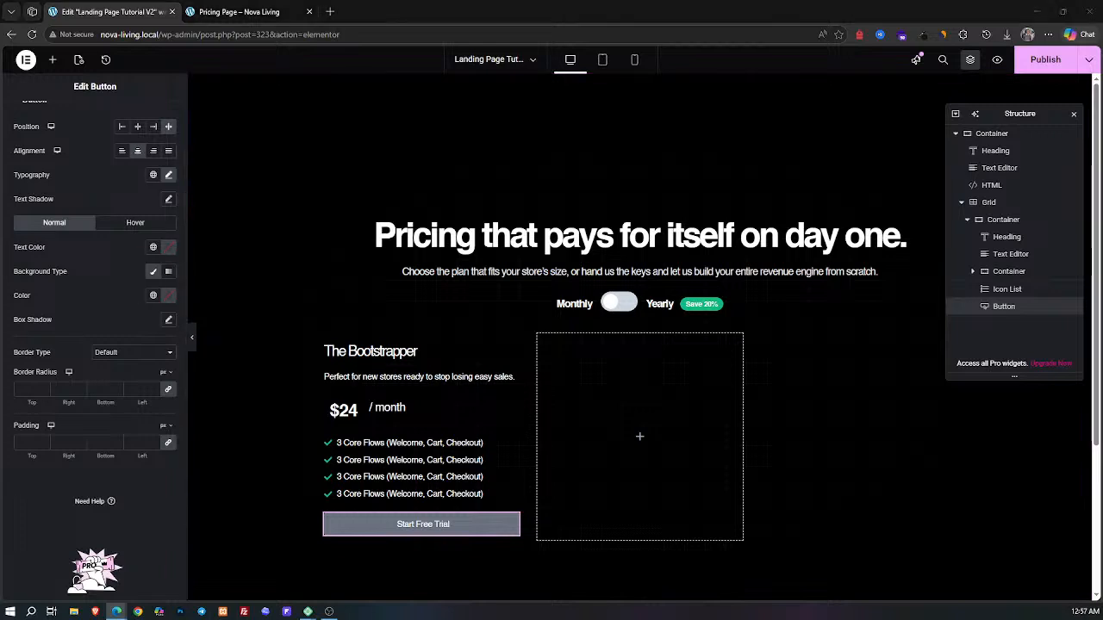
Step: Set the button's background color to the dark gray 18181B
left_click(168, 300)
type("18181B")
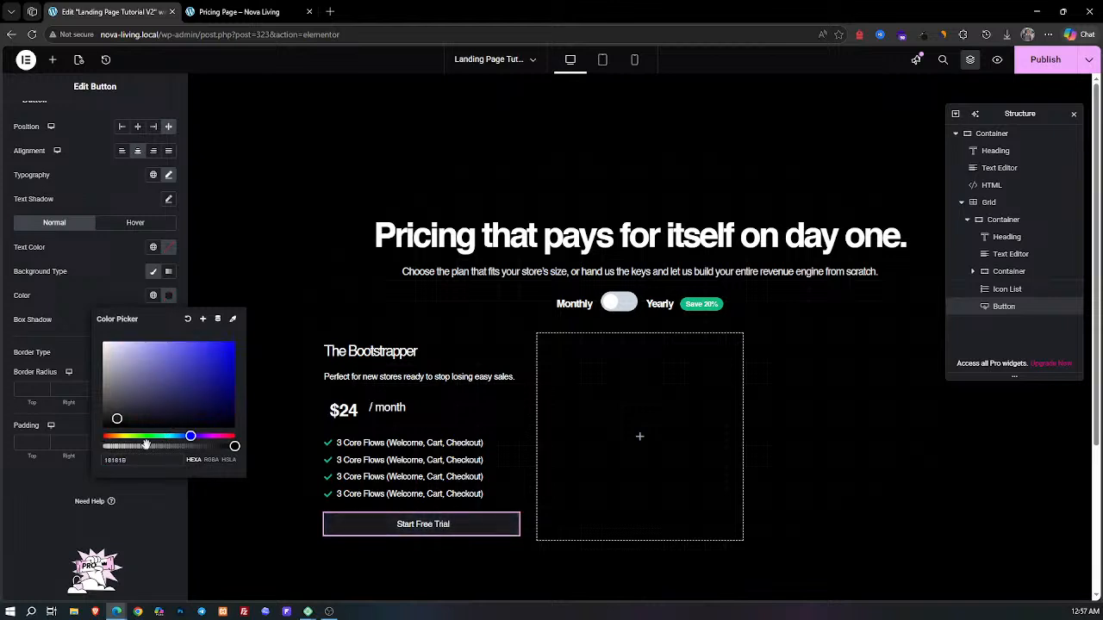
left_click(95, 482)
Step: Give the button a solid border 1 px wide on all sides in the color #27272A
left_click(133, 355)
left_click(126, 397)
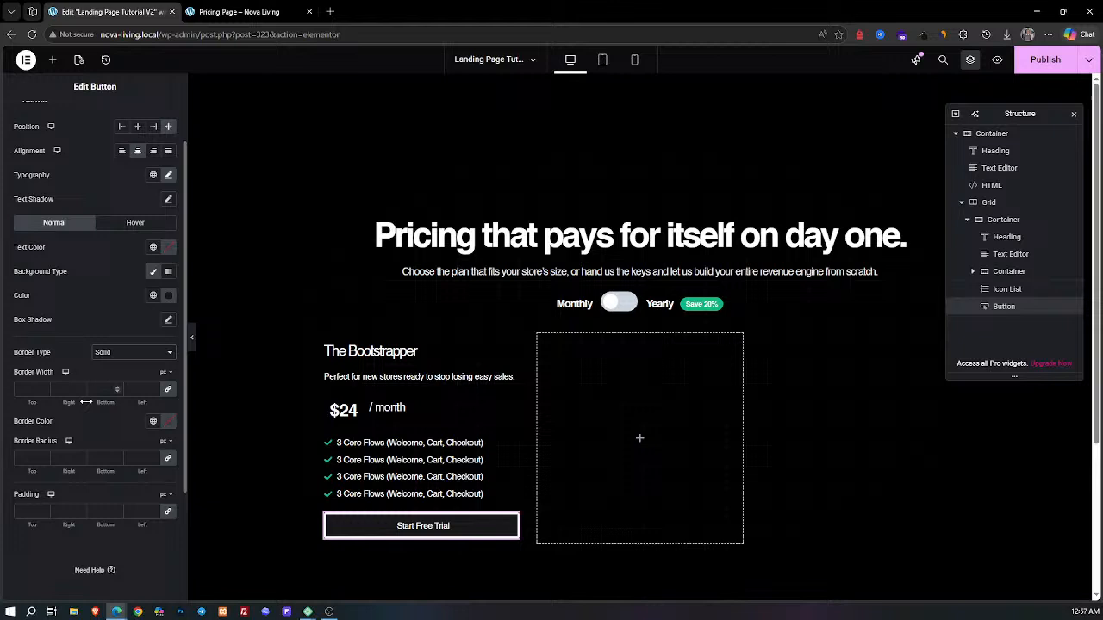
left_click(27, 390)
type("1")
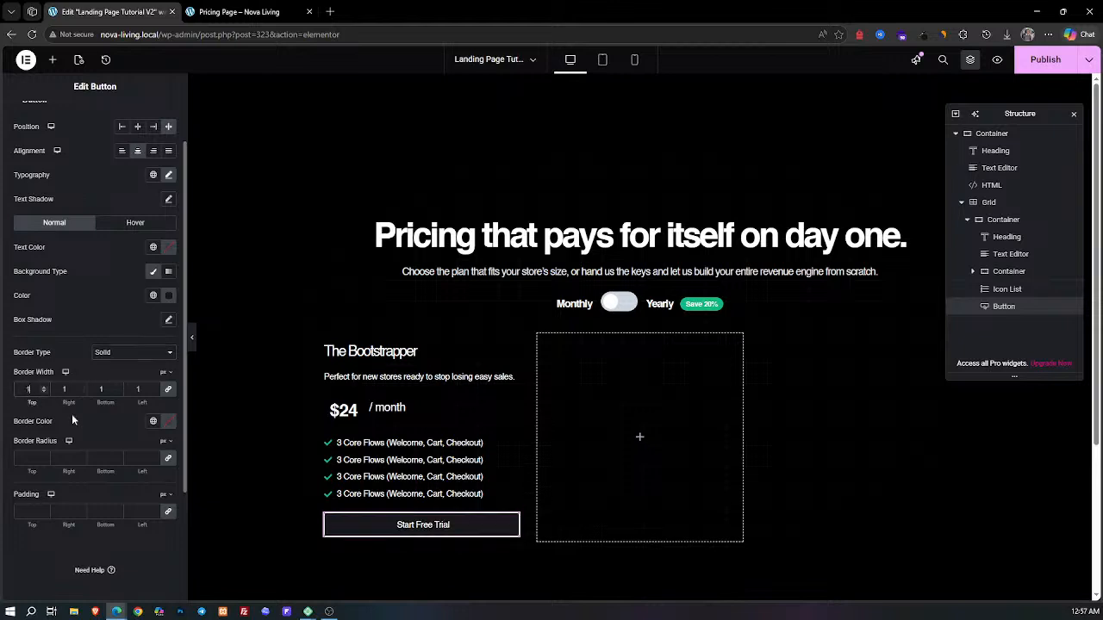
left_click(169, 421)
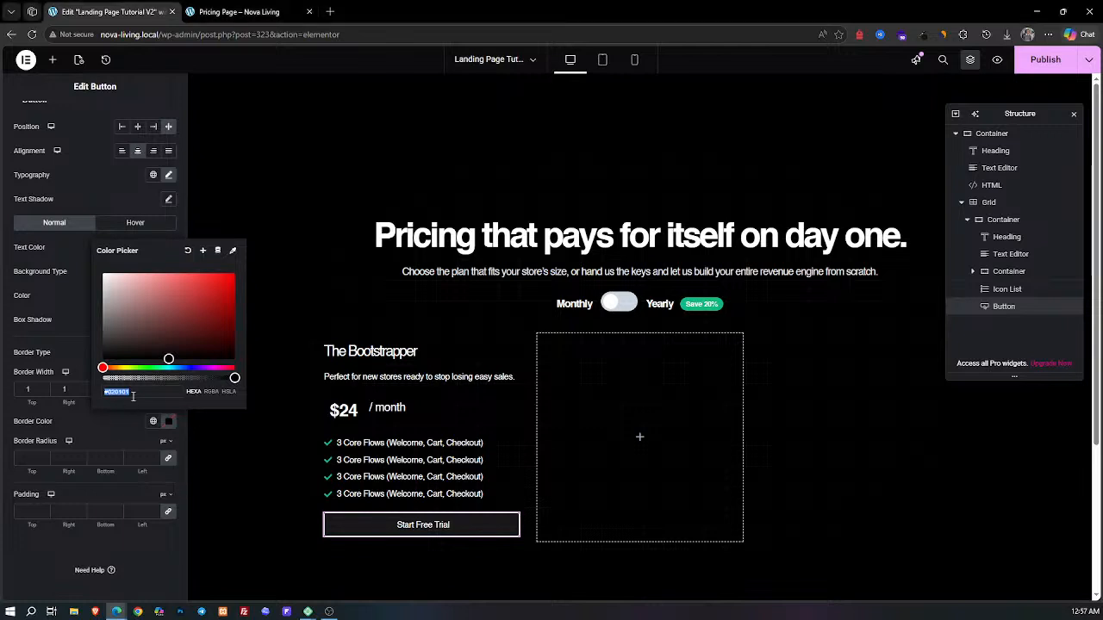
type("#27272A")
left_click(31, 548)
left_click(191, 337)
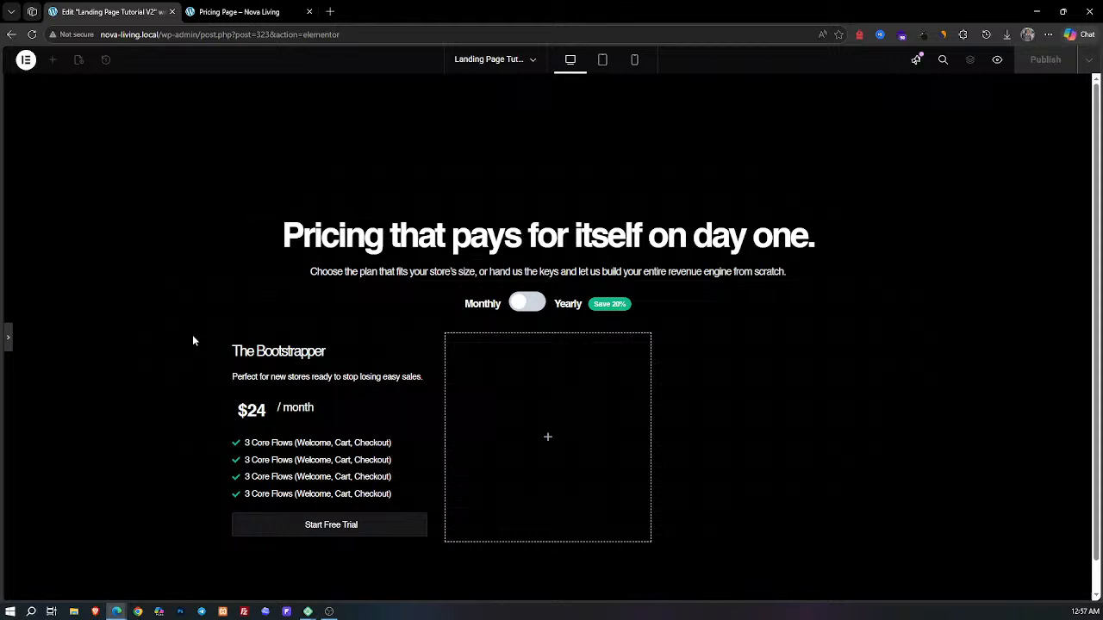
Step: Set the button's padding to 20 px and its border radius to 10 px, and compare it with the reference page
left_click(7, 337)
left_click(35, 511)
type("20")
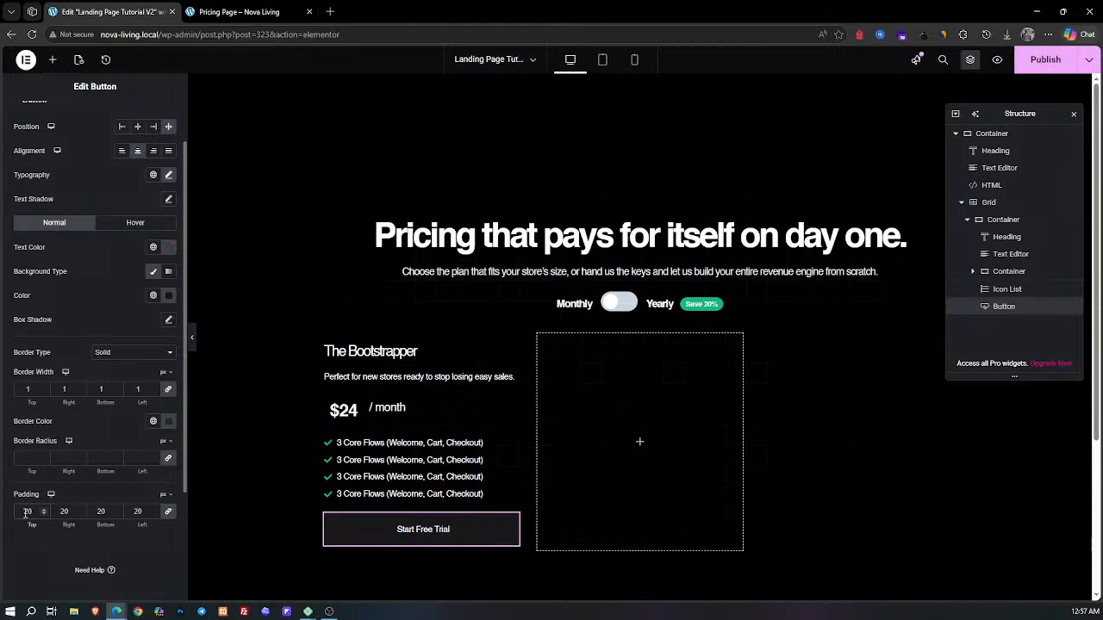
left_click(24, 454)
type("10")
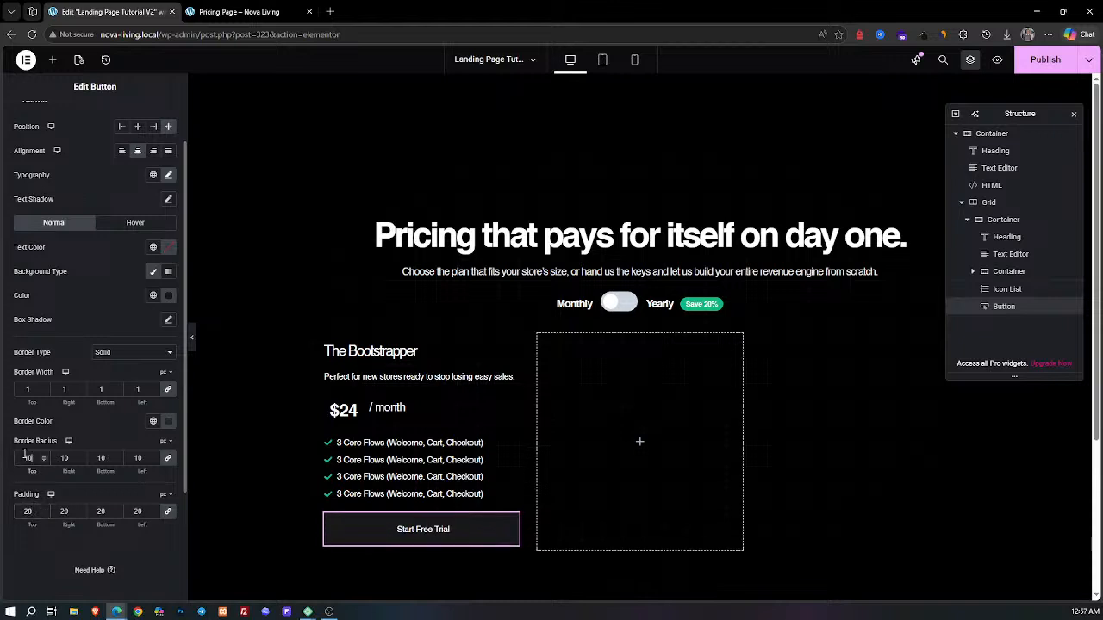
left_click(191, 342)
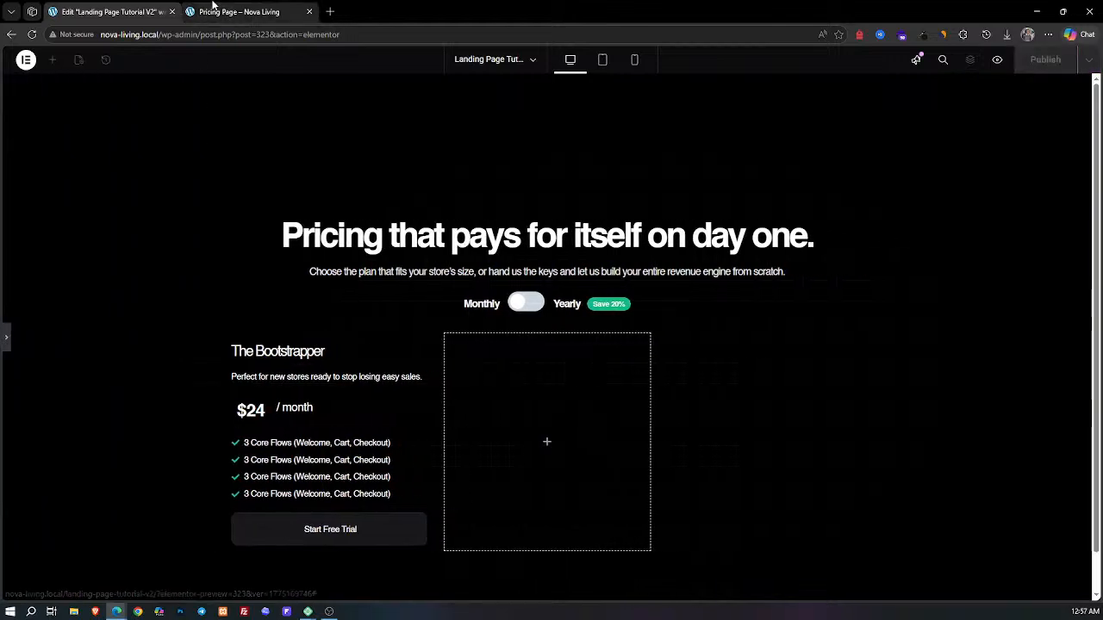
left_click(211, 7)
left_click(120, 11)
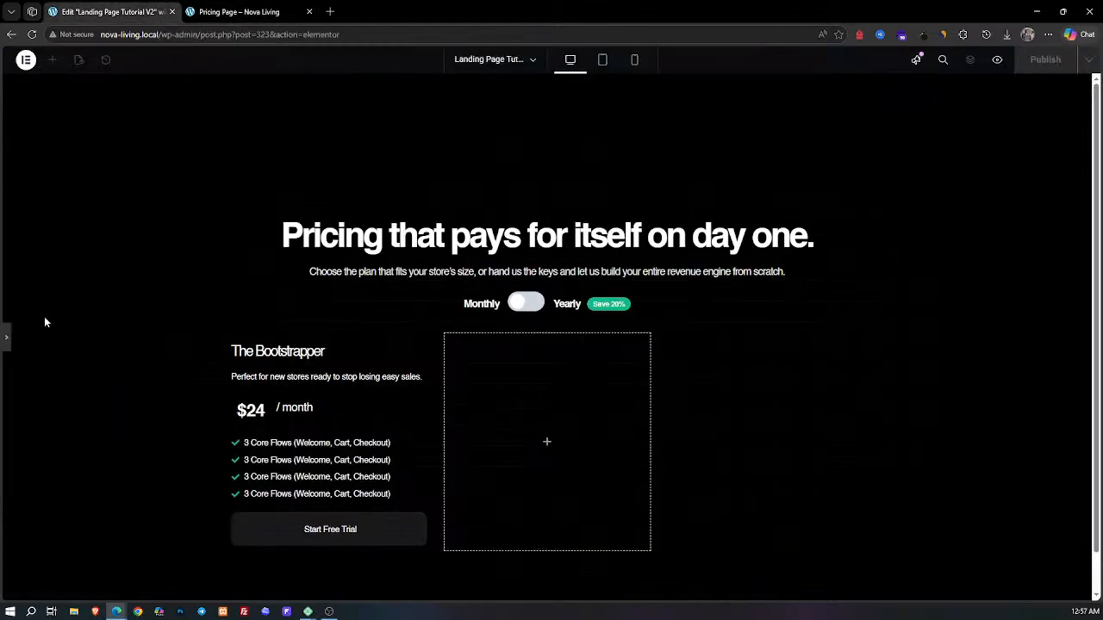
left_click(9, 335)
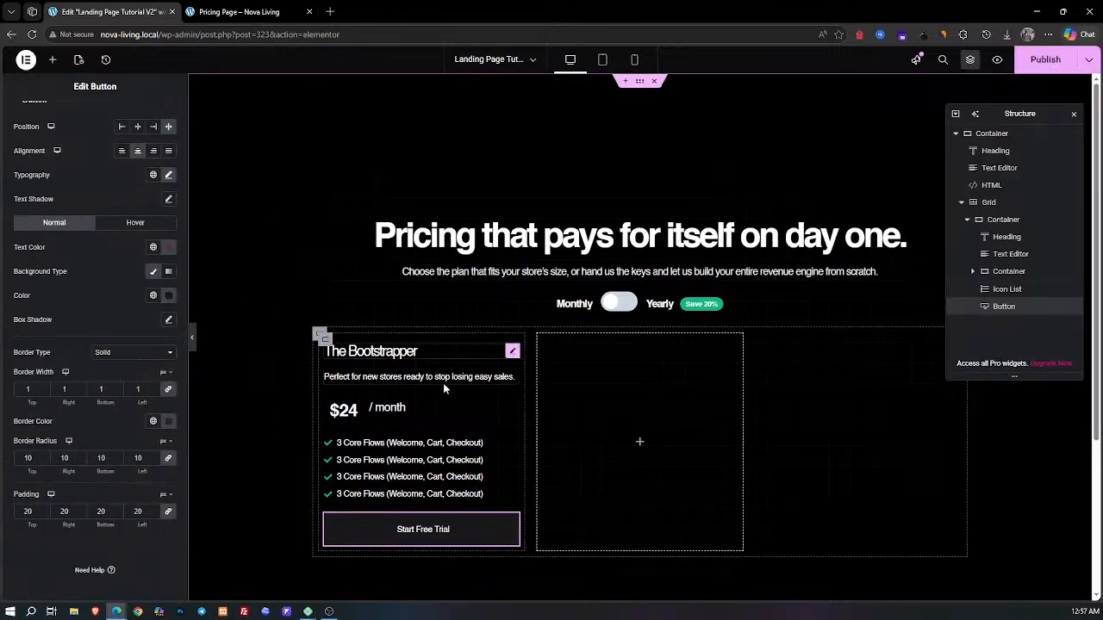
Step: Arrange the Bootstrapper card container's items in a column with space-between justification
left_click(323, 337)
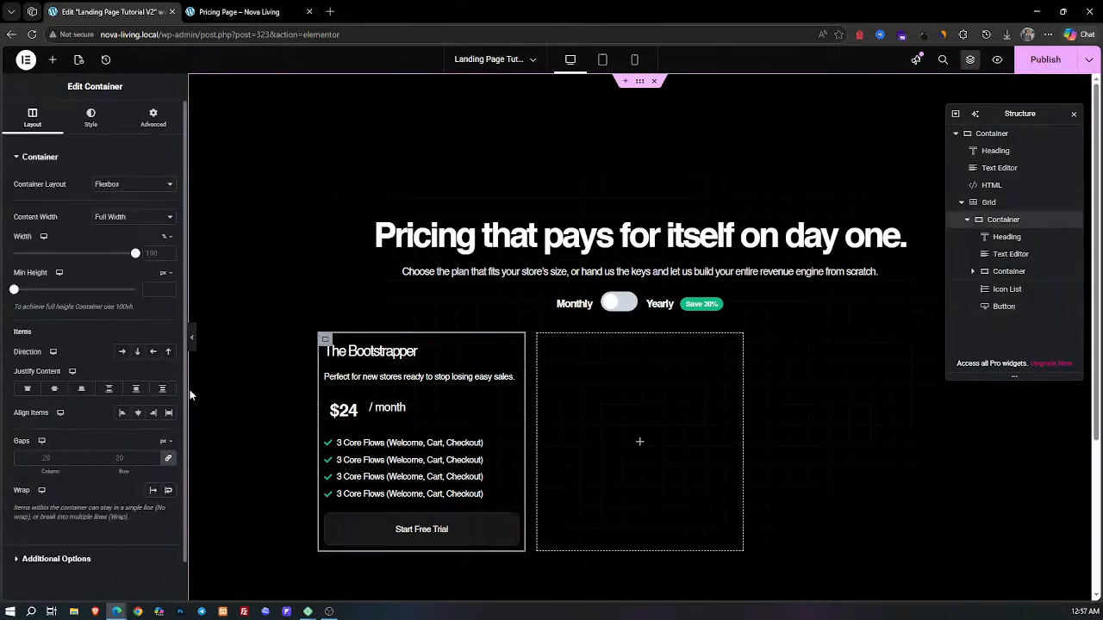
left_click(116, 390)
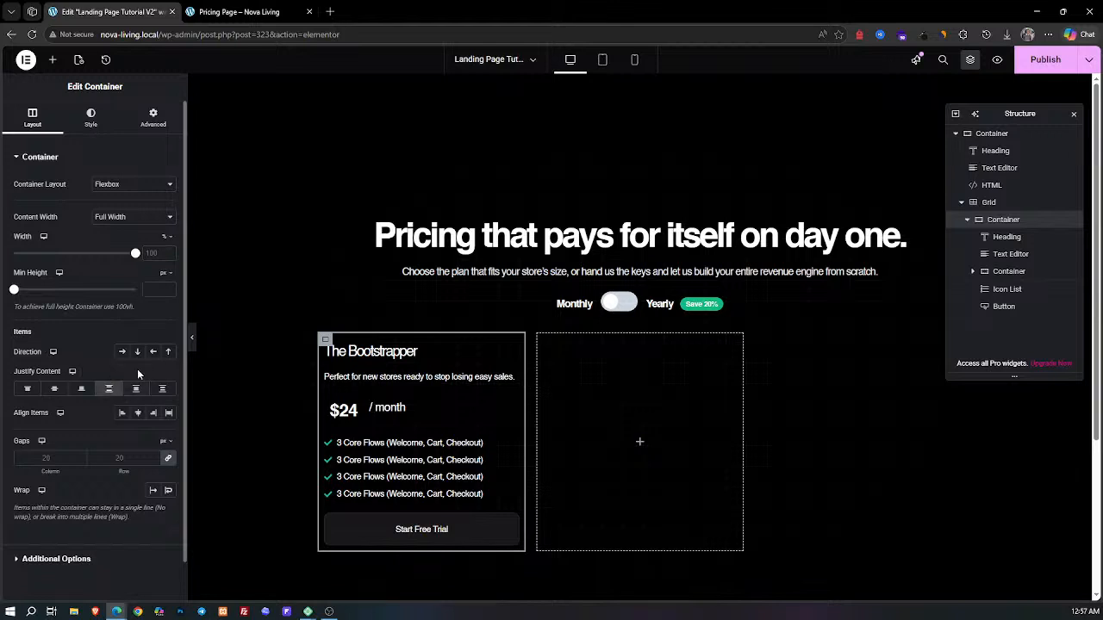
left_click(138, 353)
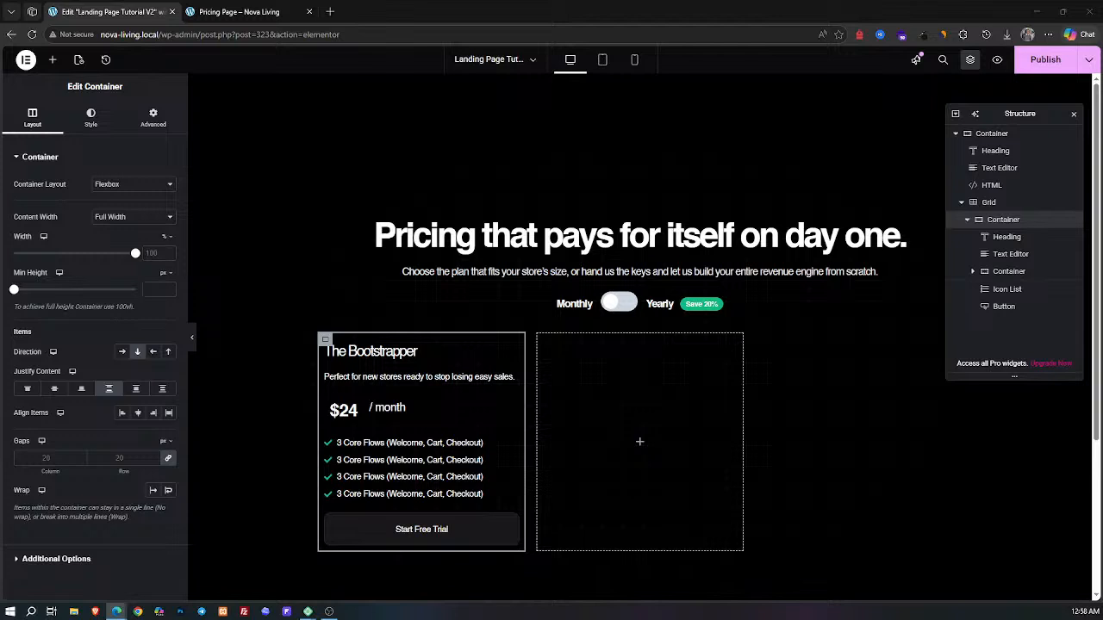
Step: Unlink the Bootstrapper card container's padding values and set the top and bottom padding to 70 px
left_click(324, 340)
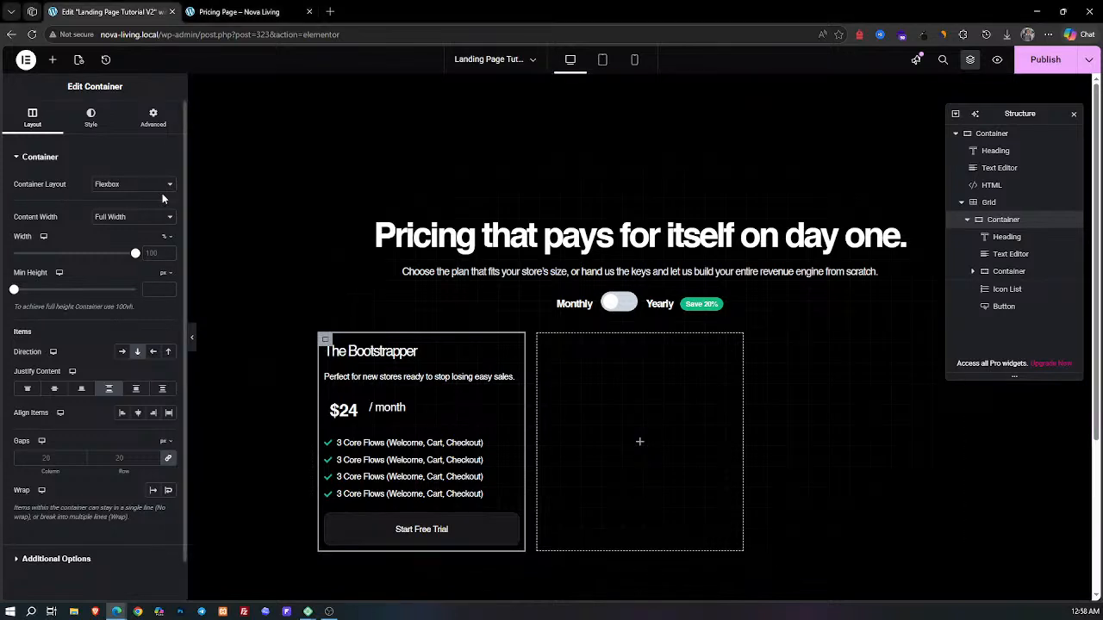
left_click(152, 117)
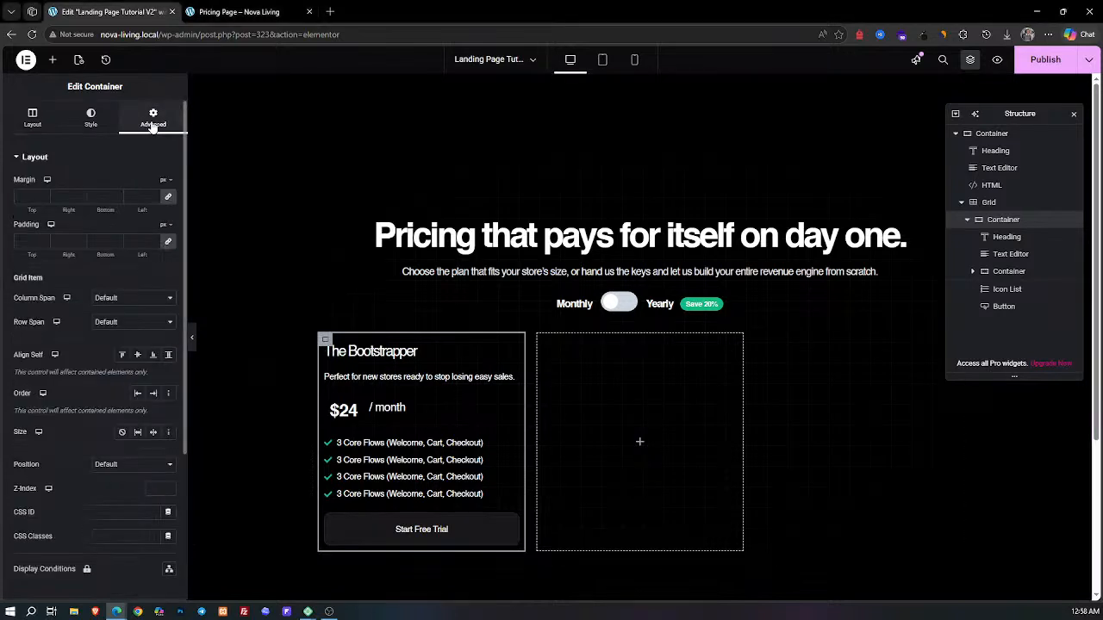
left_click(168, 243)
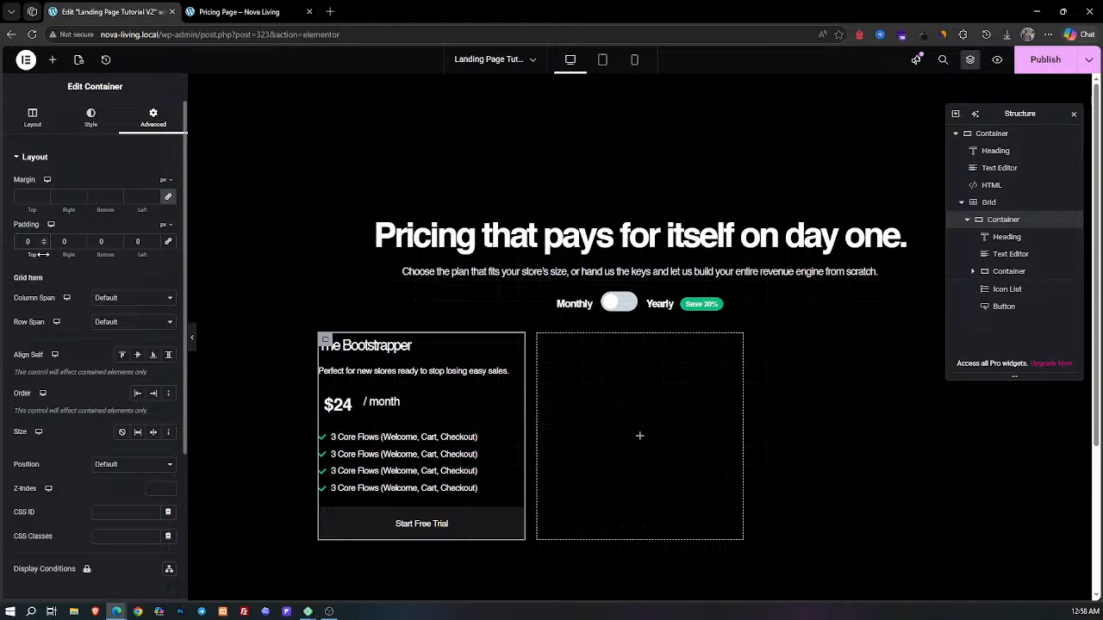
left_click_drag(39, 254, 86, 245)
left_click(99, 241)
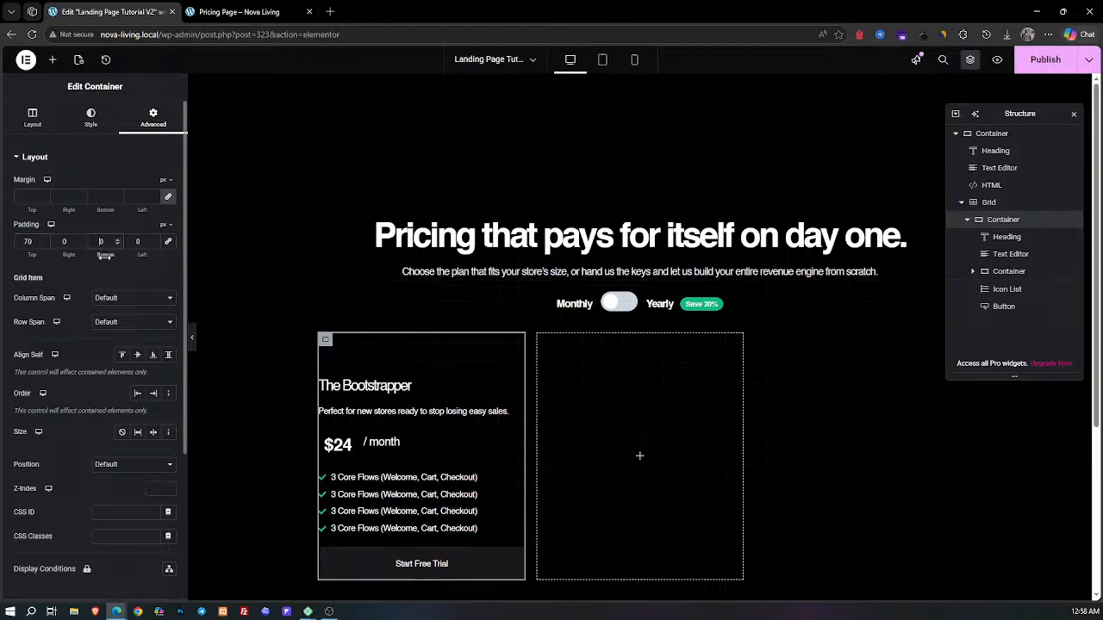
type("7")
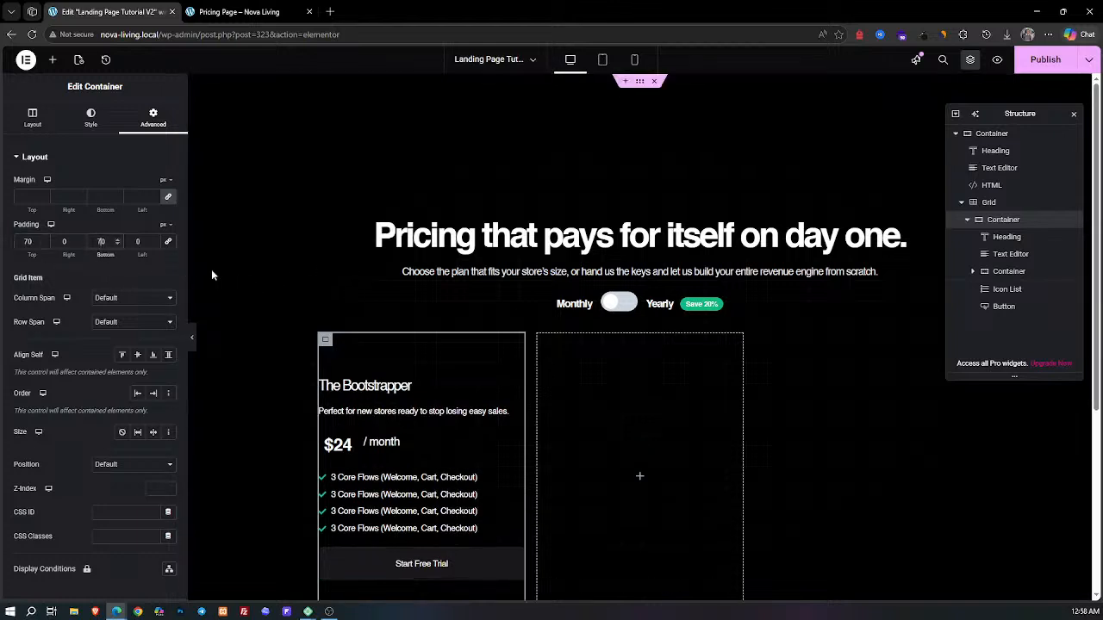
Step: Set the Bootstrapper card container's right and left padding to 20 px
left_click(56, 242)
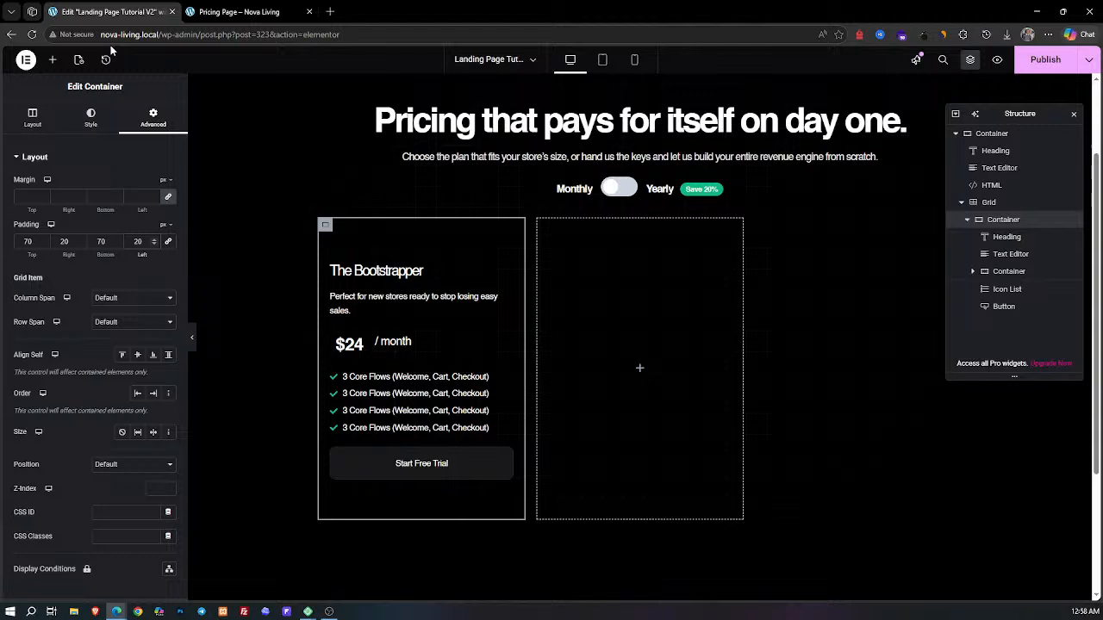
Step: Insert a new container inside the Bootstrapper card, above the card's heading
left_click(52, 60)
left_click_drag(49, 229, 167, 203)
left_click(327, 224)
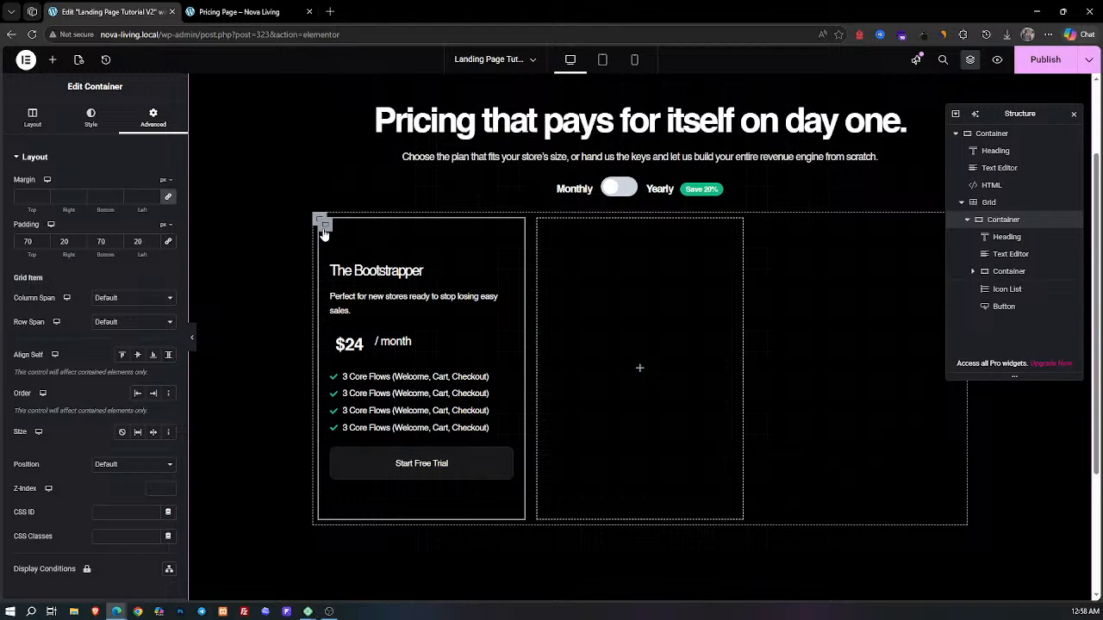
left_click(32, 118)
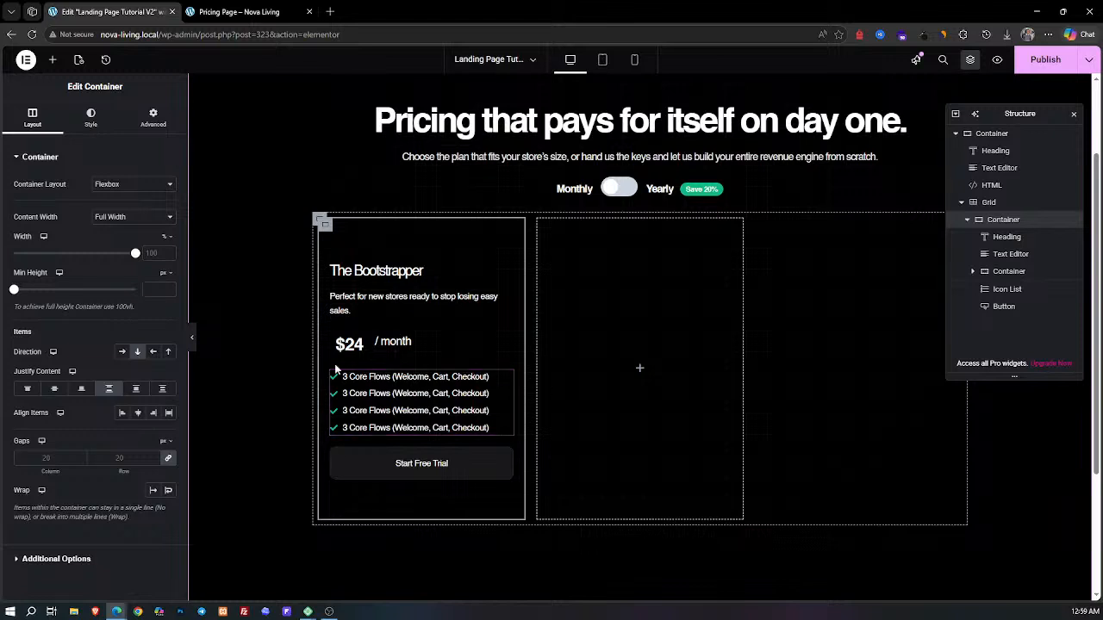
left_click(53, 60)
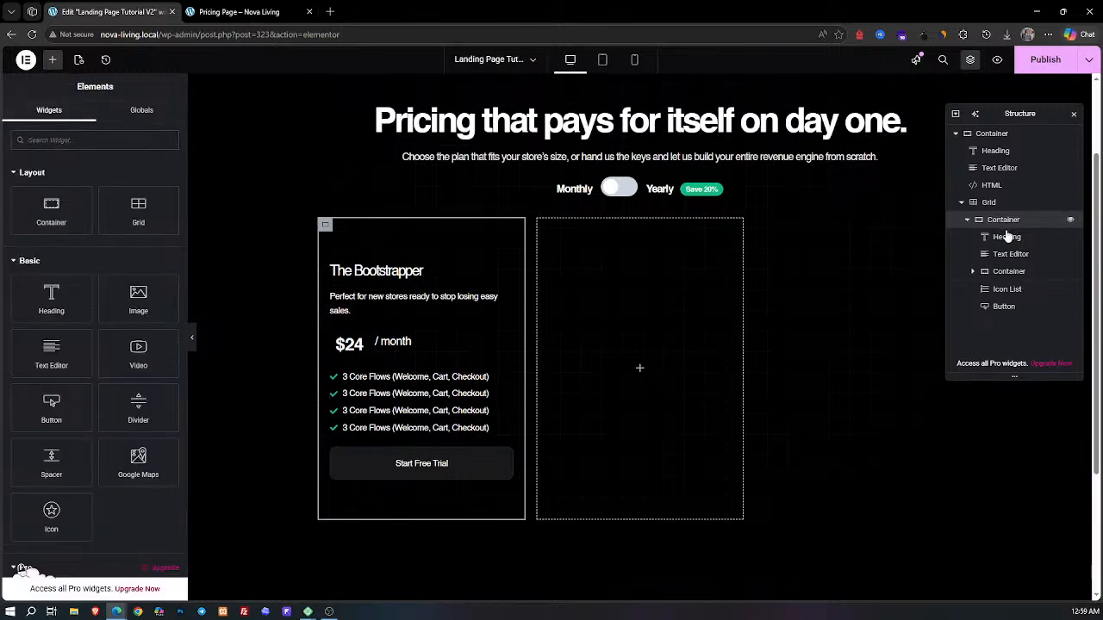
left_click(968, 221)
left_click(968, 222)
left_click_drag(68, 210, 429, 269)
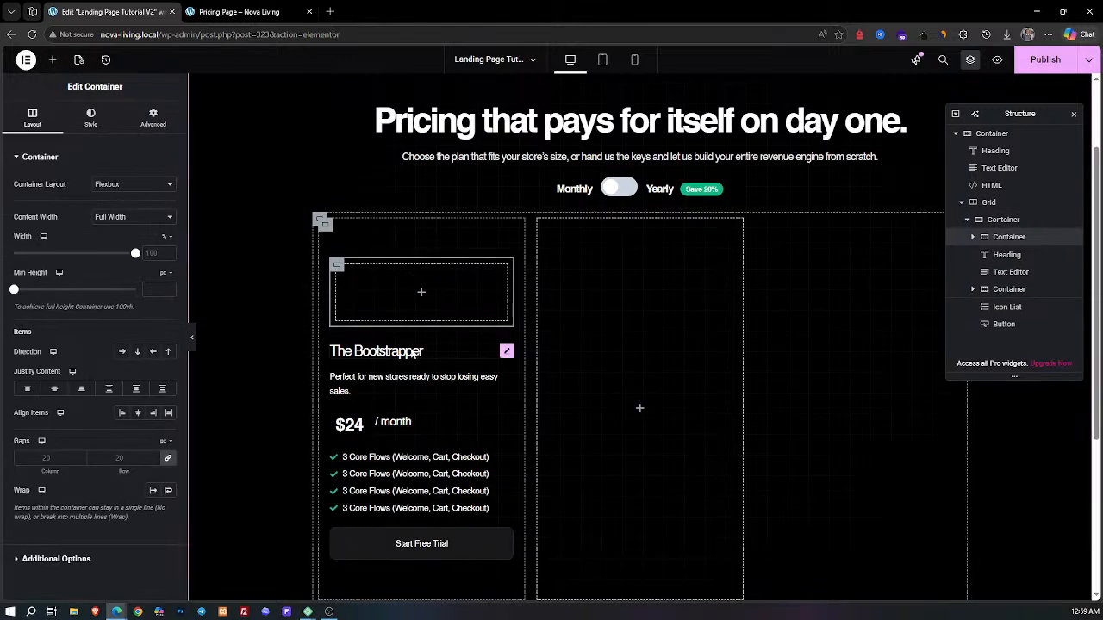
Step: Move the Bootstrapper heading, description, price container and feature list into the new inner container, keeping their order and leaving the button outside
left_click_drag(504, 357, 468, 311)
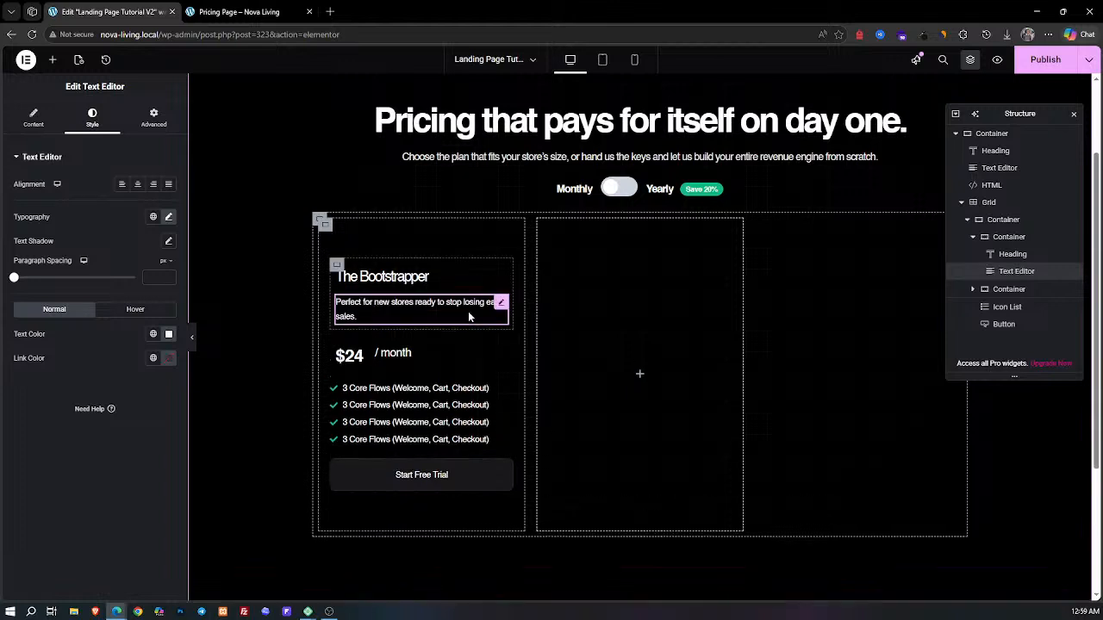
mouse_move(345, 349)
left_mouse_down()
mouse_move(347, 314)
mouse_move(344, 337)
left_mouse_up()
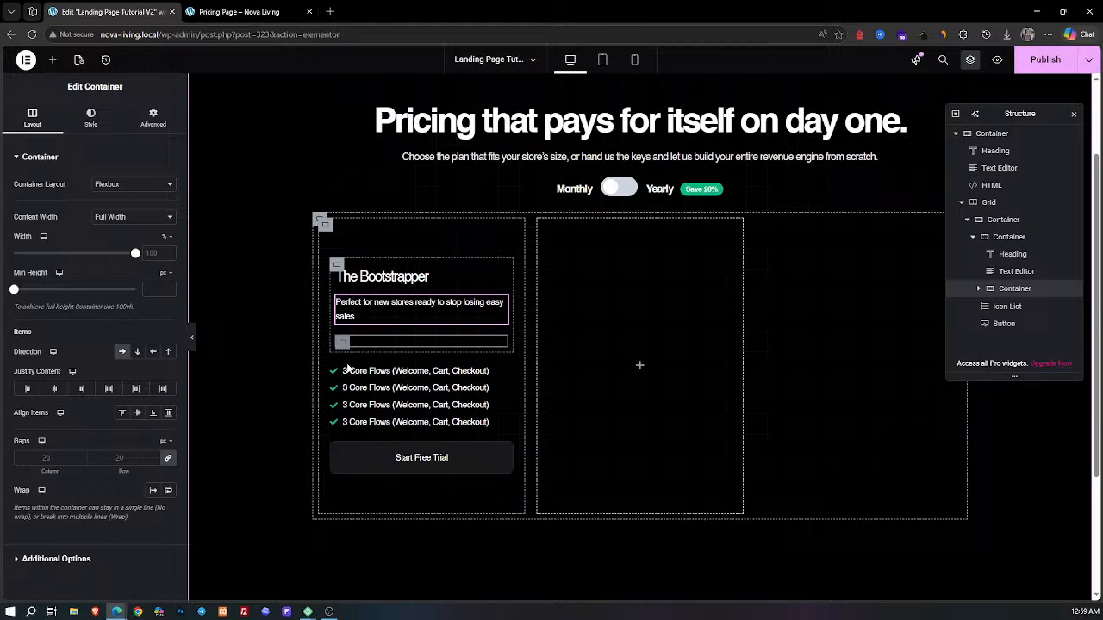
left_click_drag(507, 390, 404, 370)
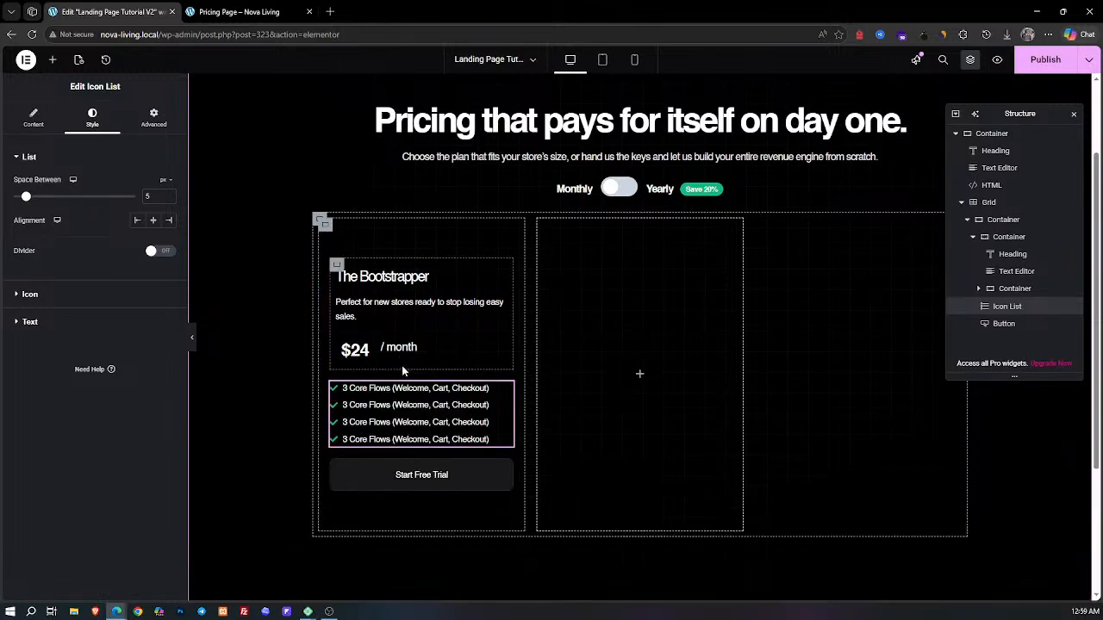
mouse_move(1021, 310)
left_mouse_down()
mouse_move(1021, 291)
mouse_move(1030, 308)
left_mouse_up()
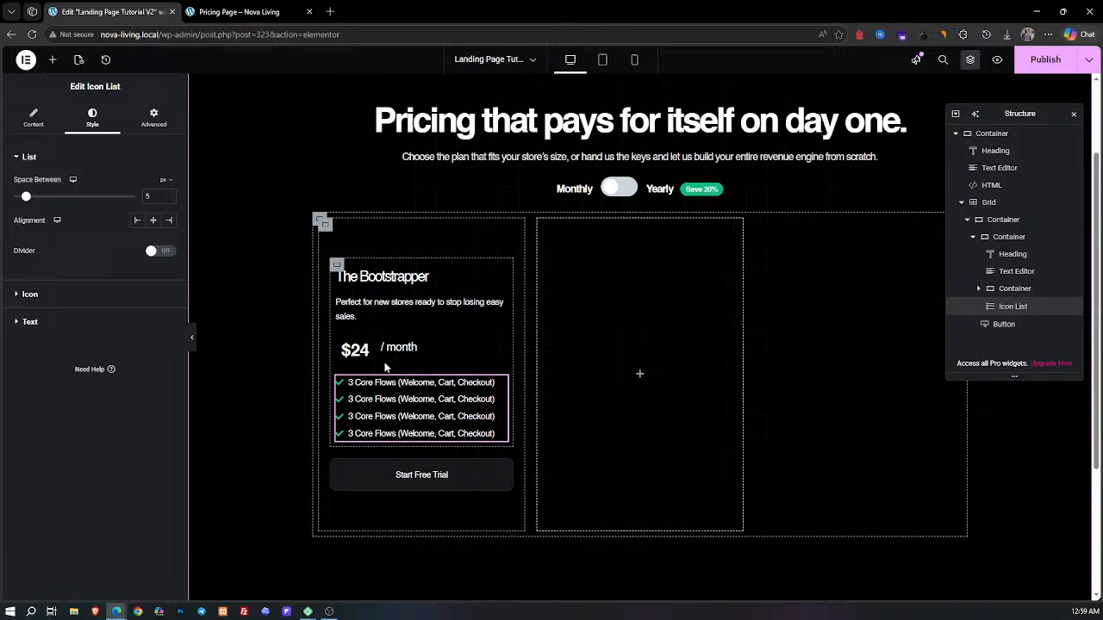
Step: Set the column and row gaps to 0 for both the inner container and the nested price container
left_click(337, 270)
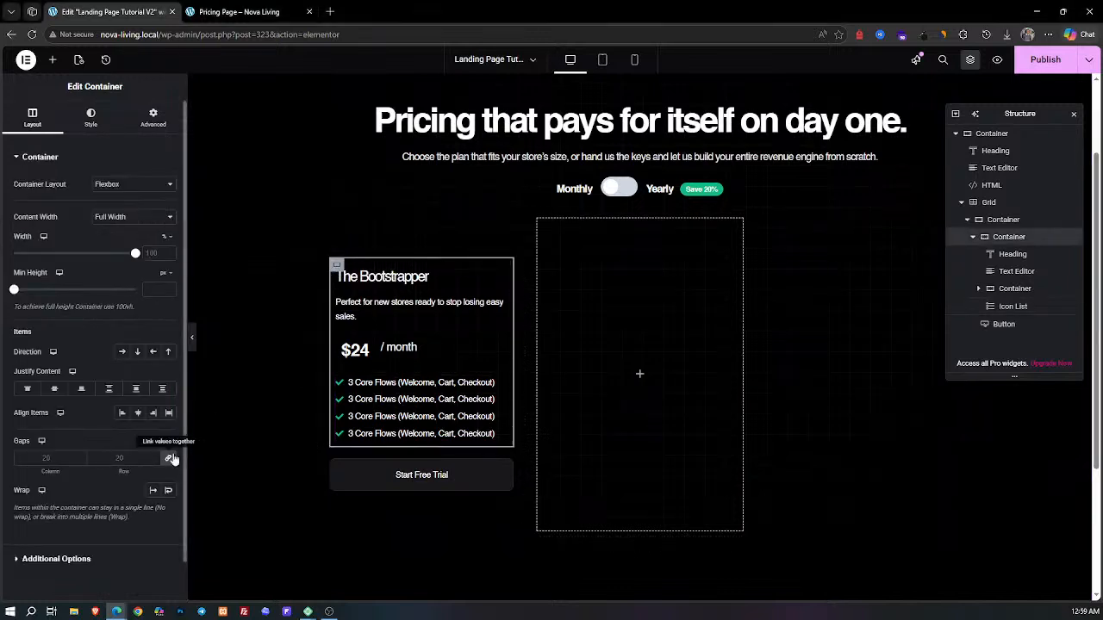
left_click(169, 461)
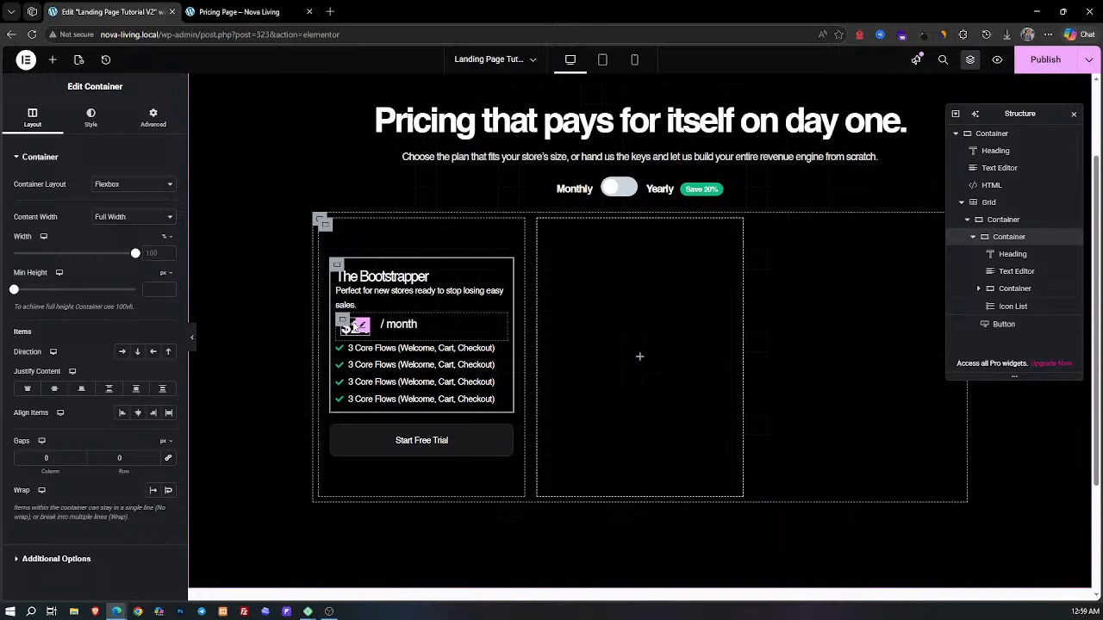
left_click(343, 322)
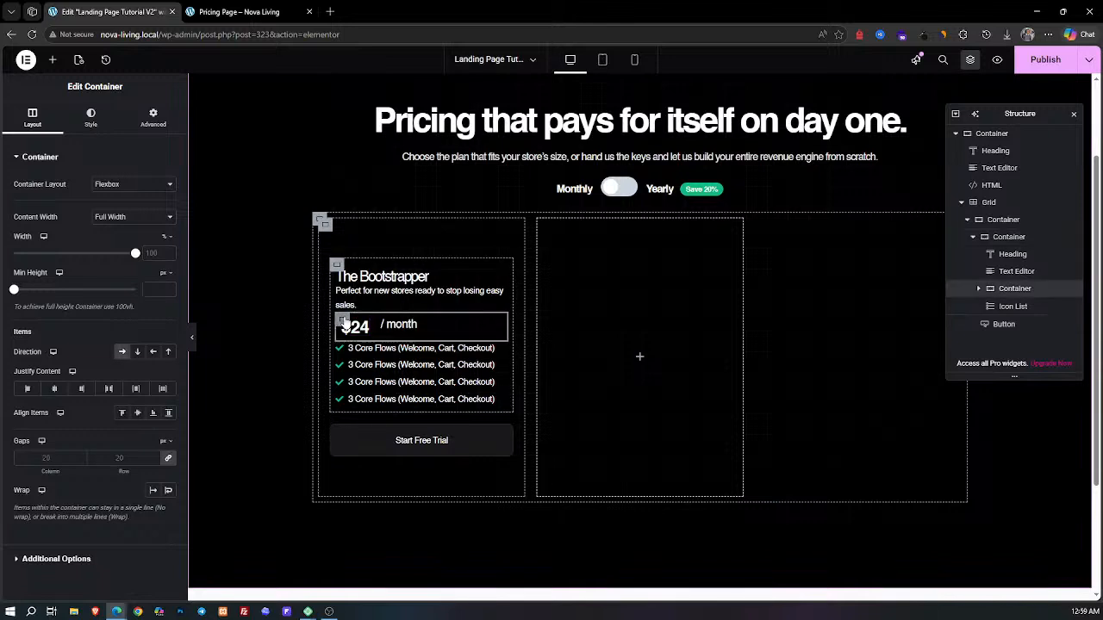
left_click(169, 461)
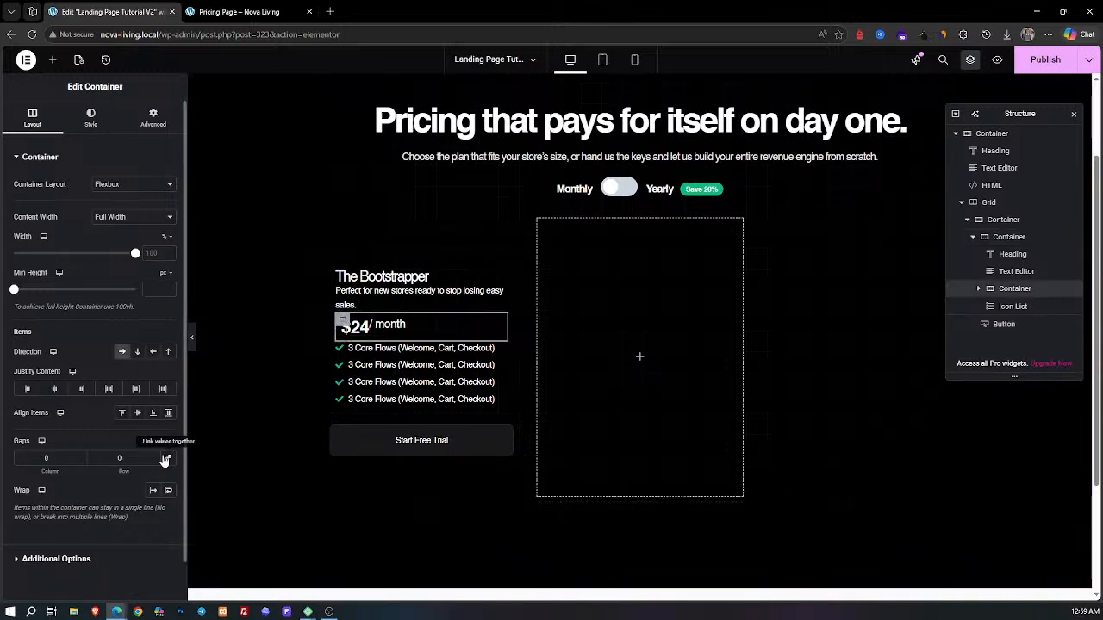
Step: Set the price container's padding to 0 on all sides and its column gap to 5 px
left_click(155, 121)
left_click(168, 241)
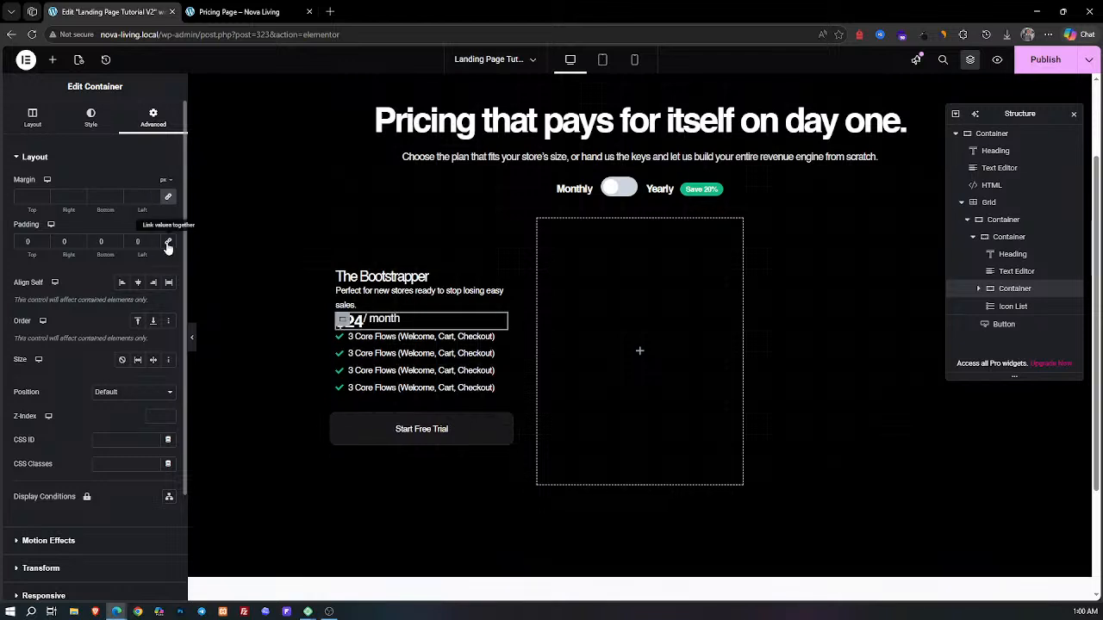
scroll(360, 322, "up", 1)
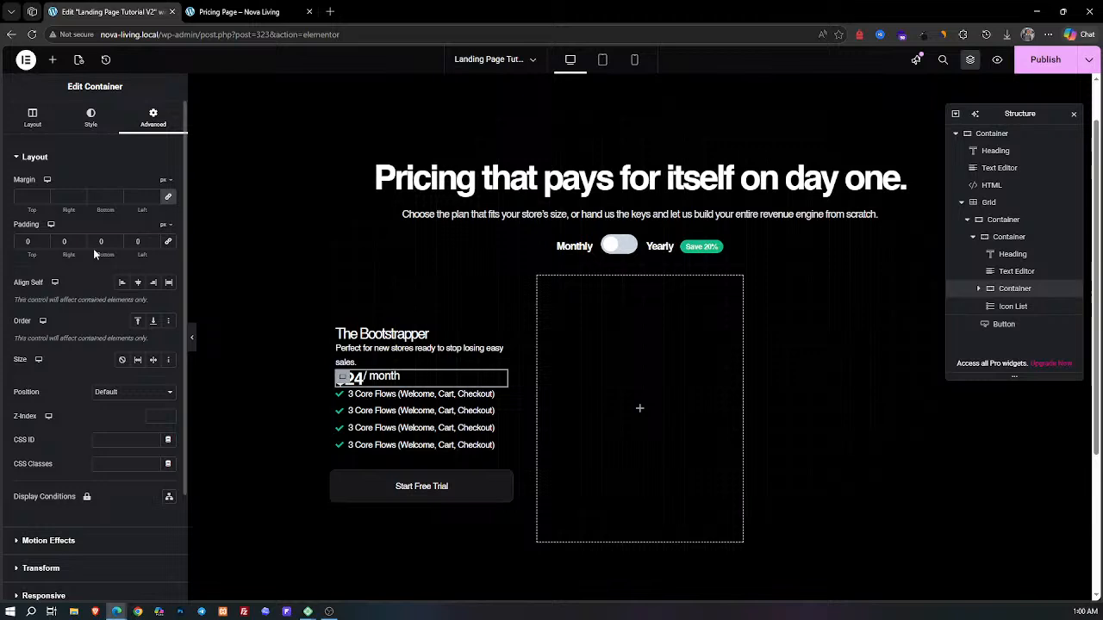
left_click(32, 118)
left_click(47, 457)
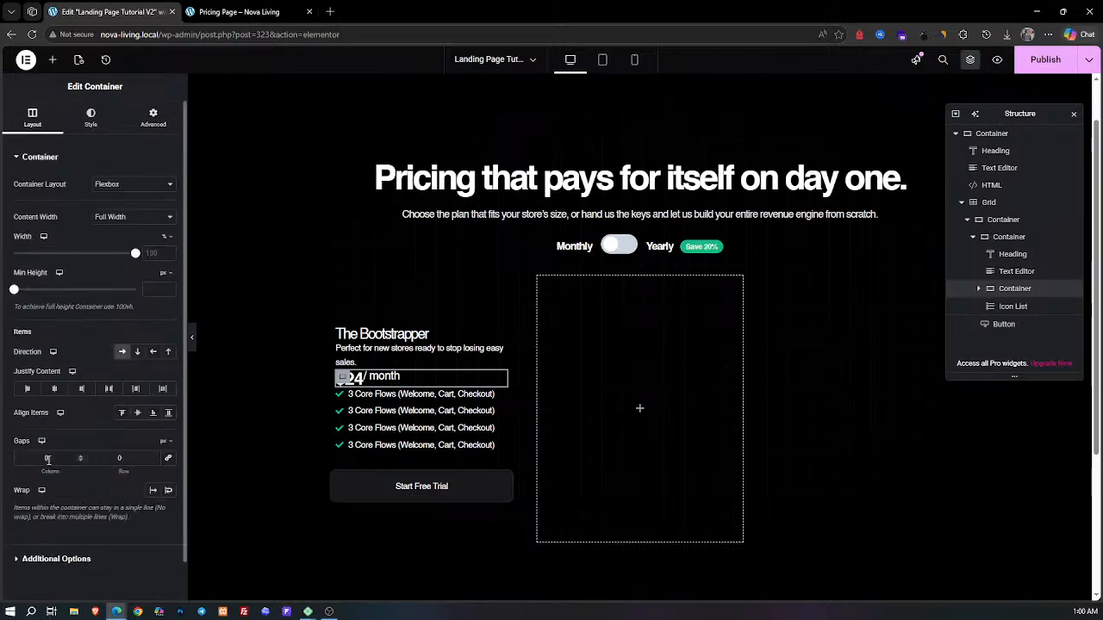
type("5")
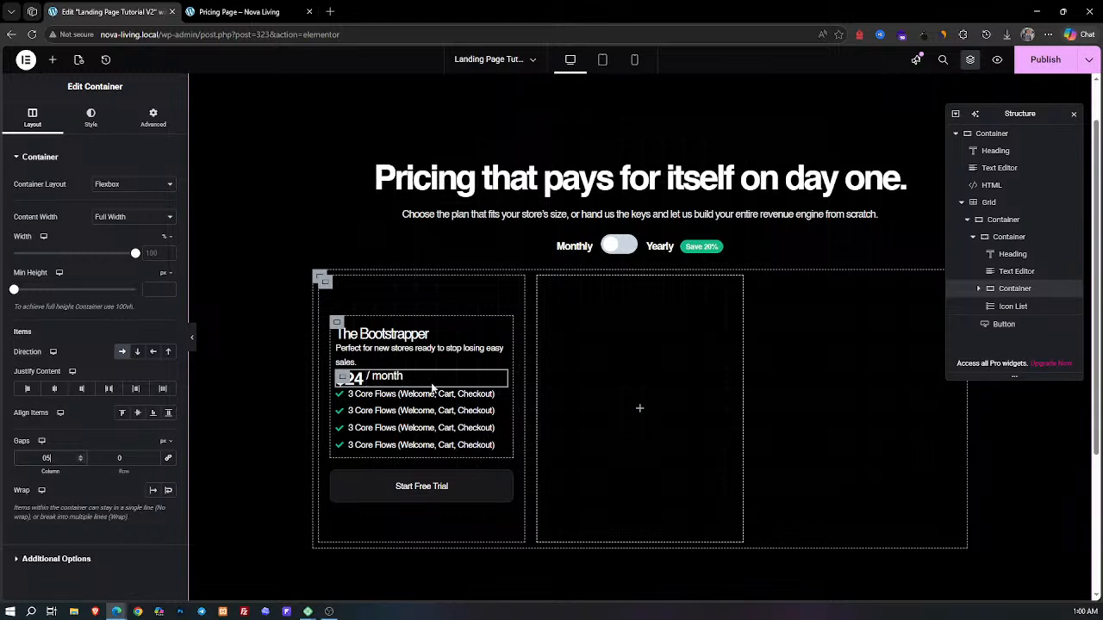
Step: Unlink the price container's margin values and set its top margin to 10 px
left_click(148, 125)
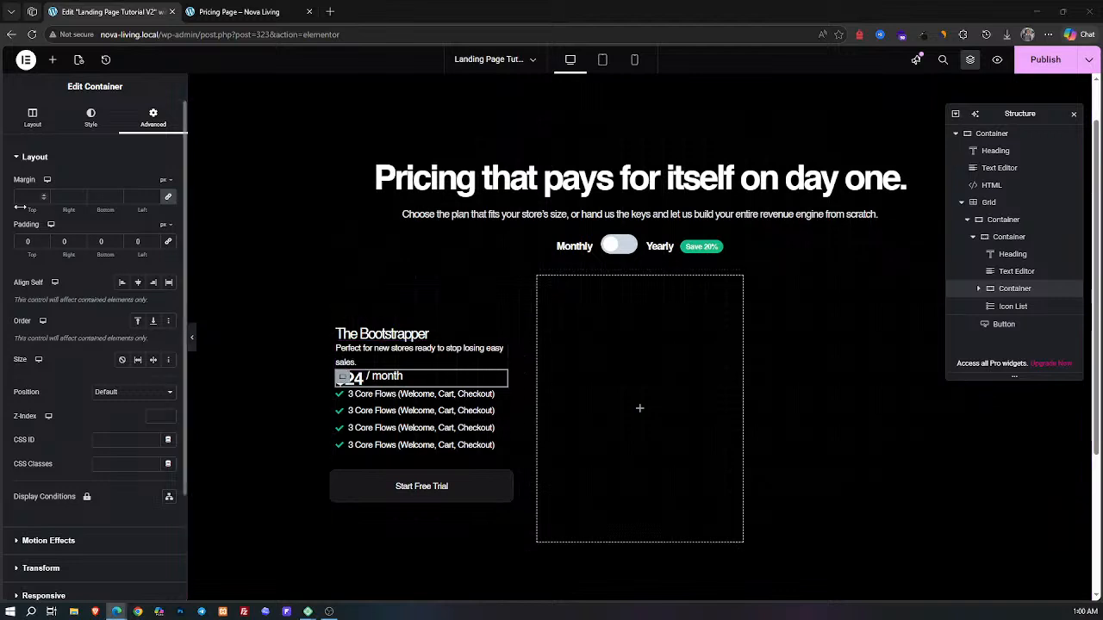
left_click(169, 198)
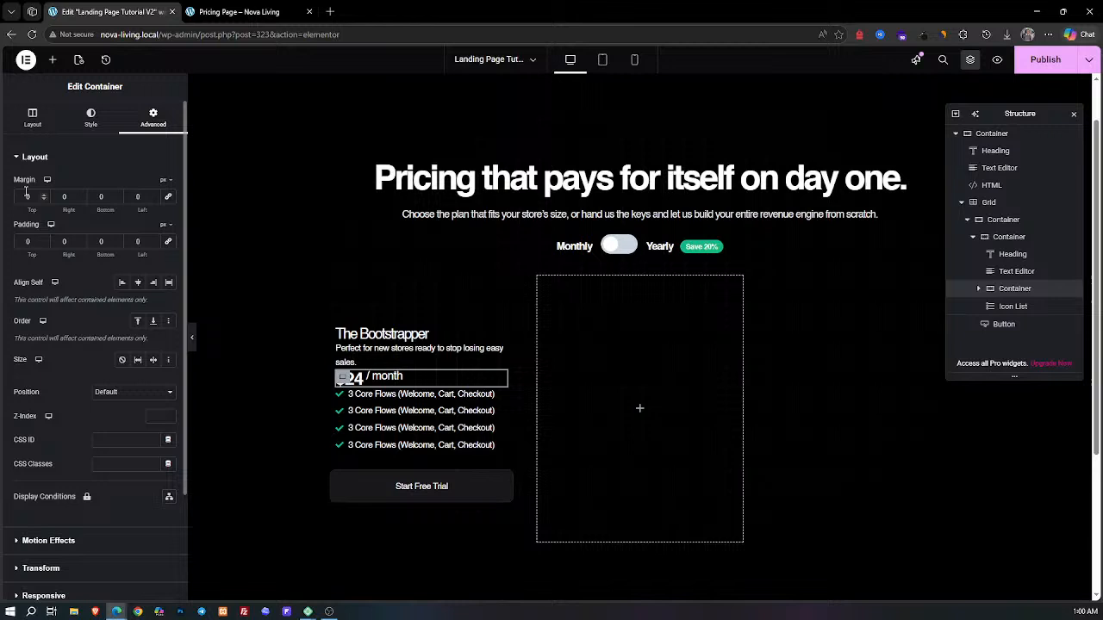
left_click(29, 197)
type("10")
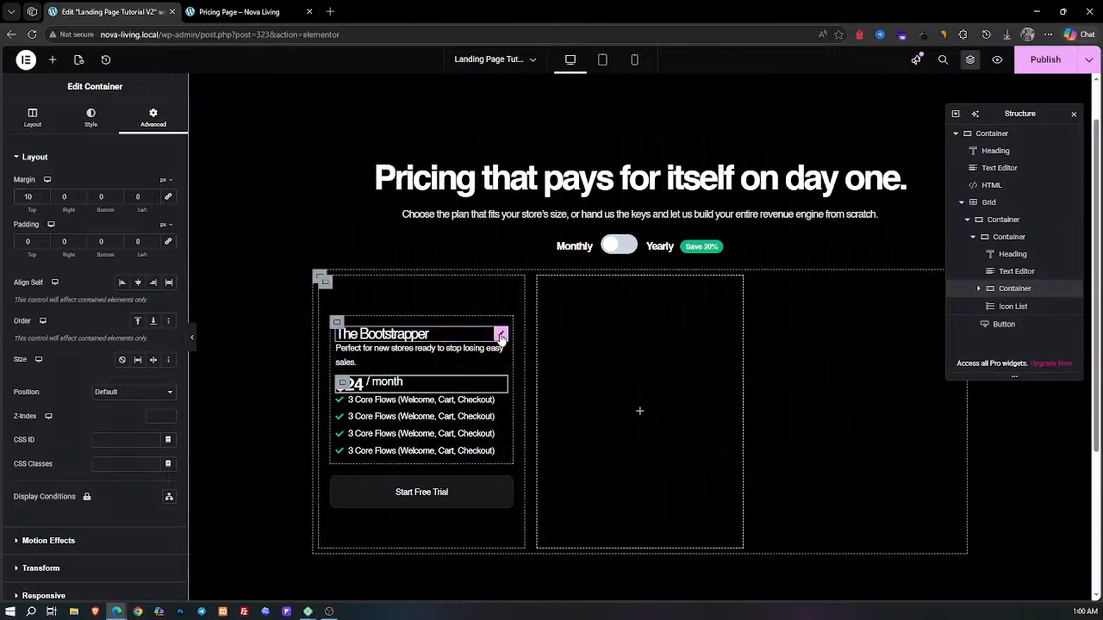
Step: Set the Bootstrapper heading's bottom margin to 10 px and its top margin to 0
left_click(501, 334)
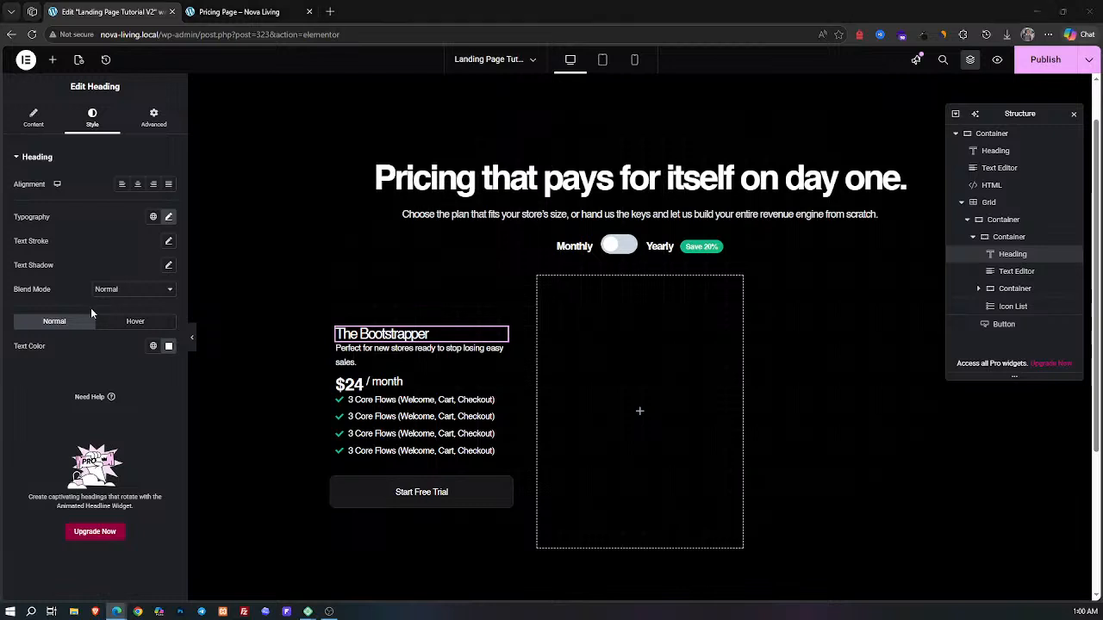
left_click(154, 130)
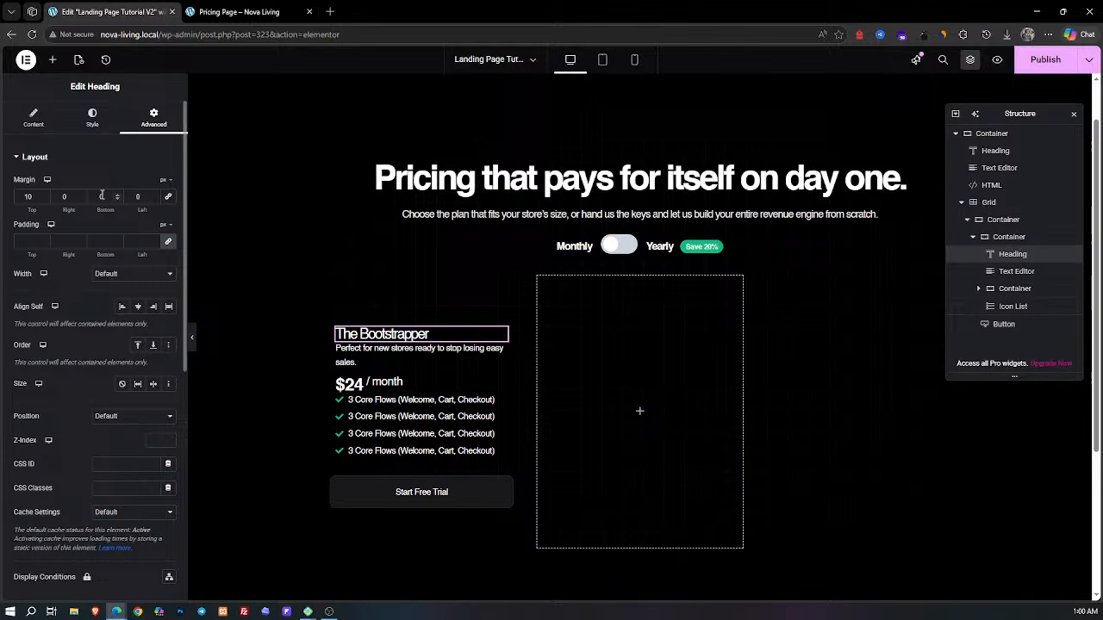
type("10")
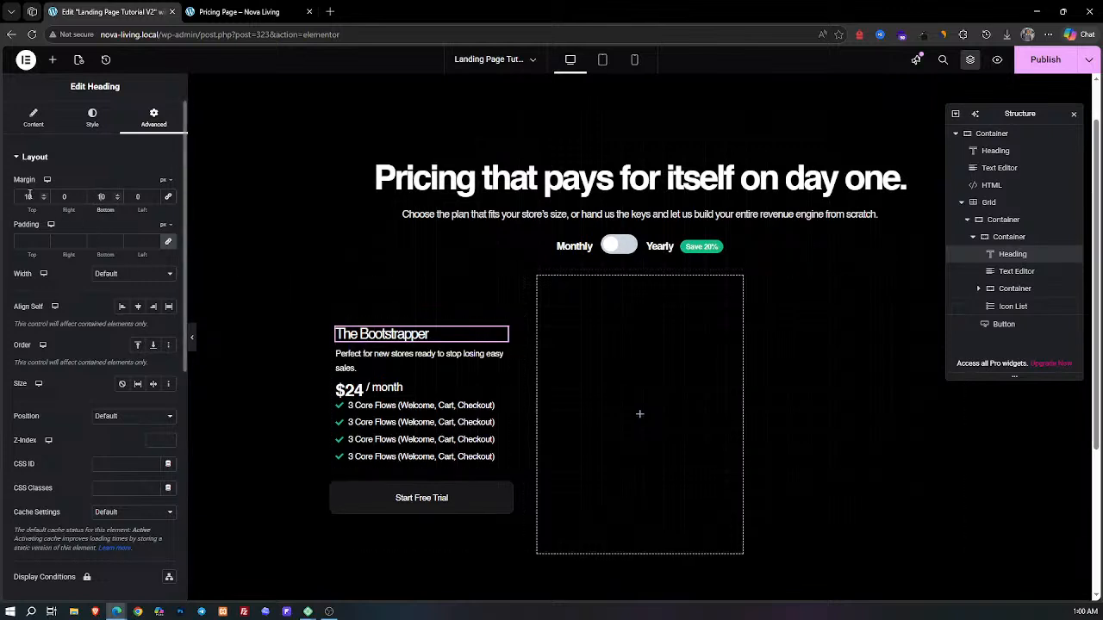
type("0")
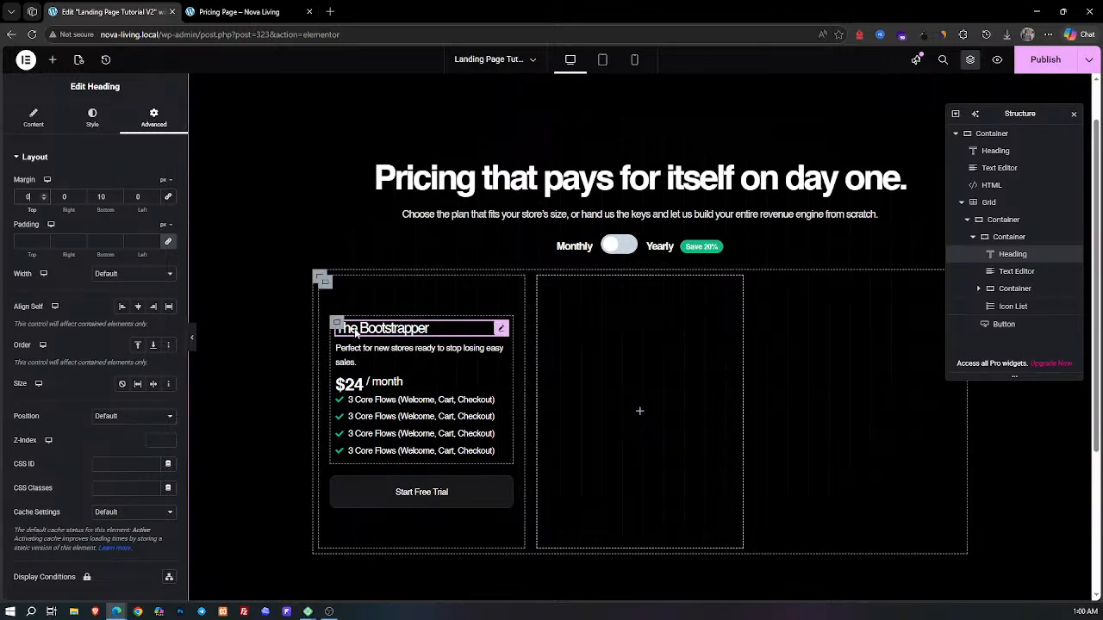
Step: Give the outer Bootstrapper card container a classic background in the color #0A0A0A
left_click(325, 283)
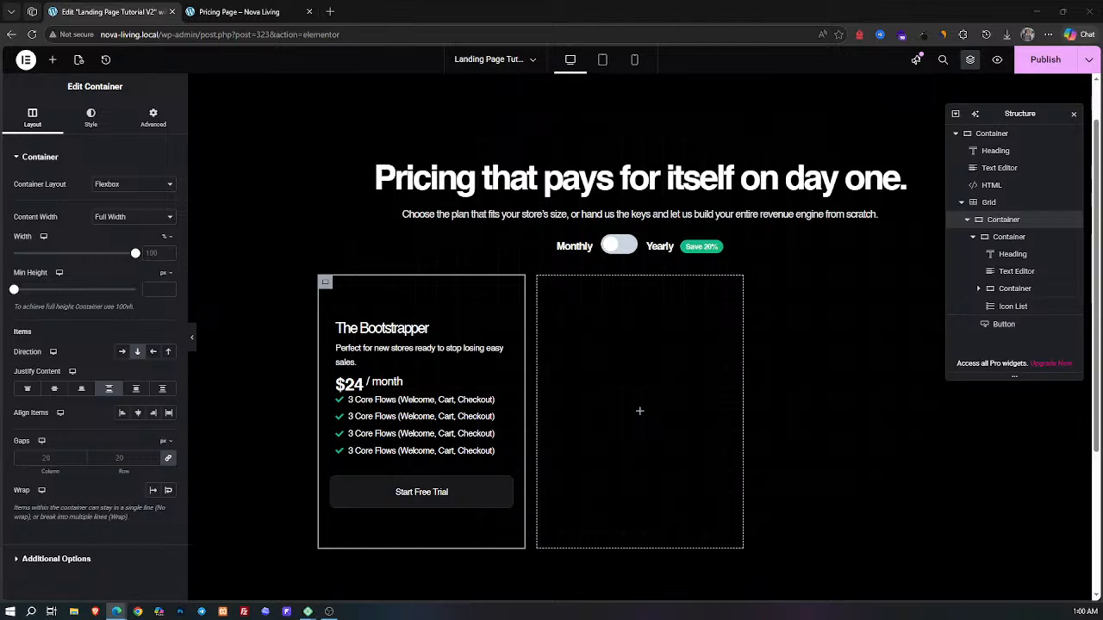
left_click(150, 121)
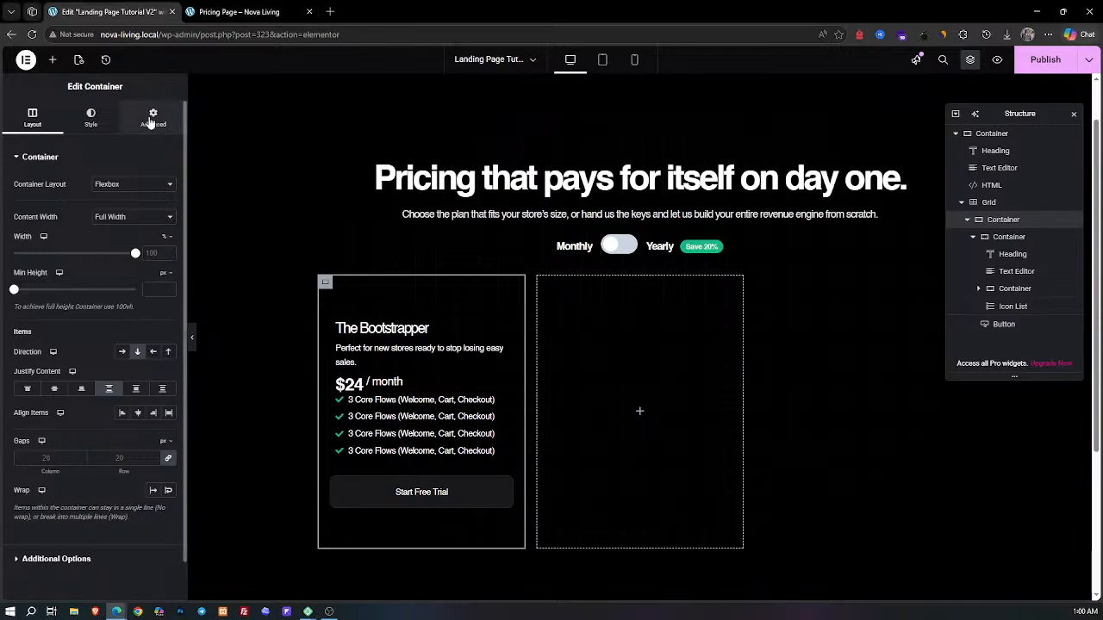
left_click(92, 117)
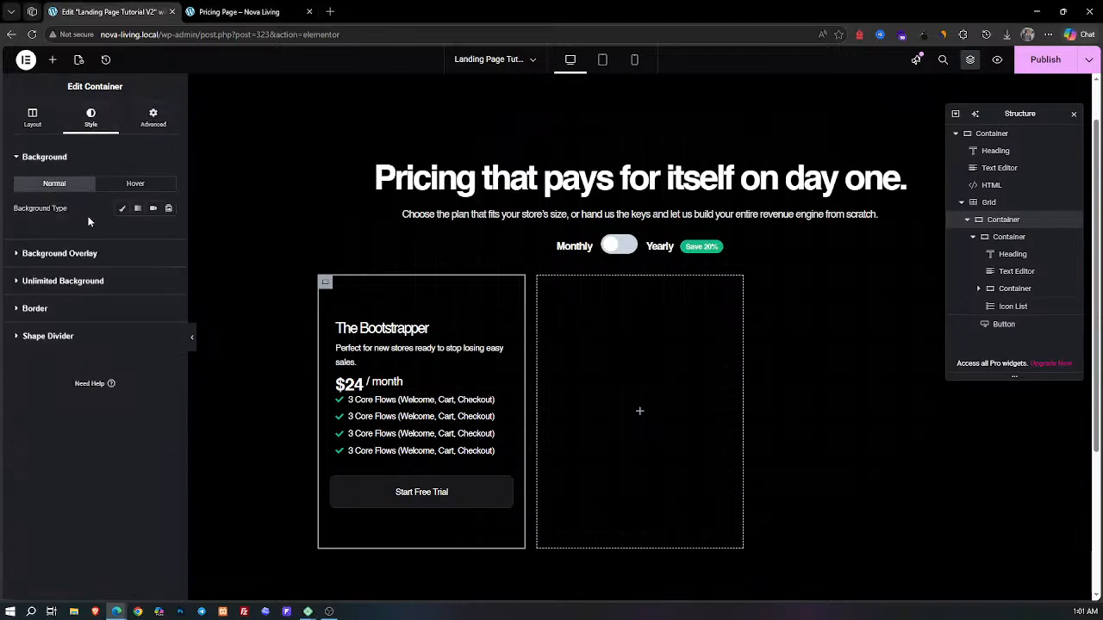
left_click(122, 209)
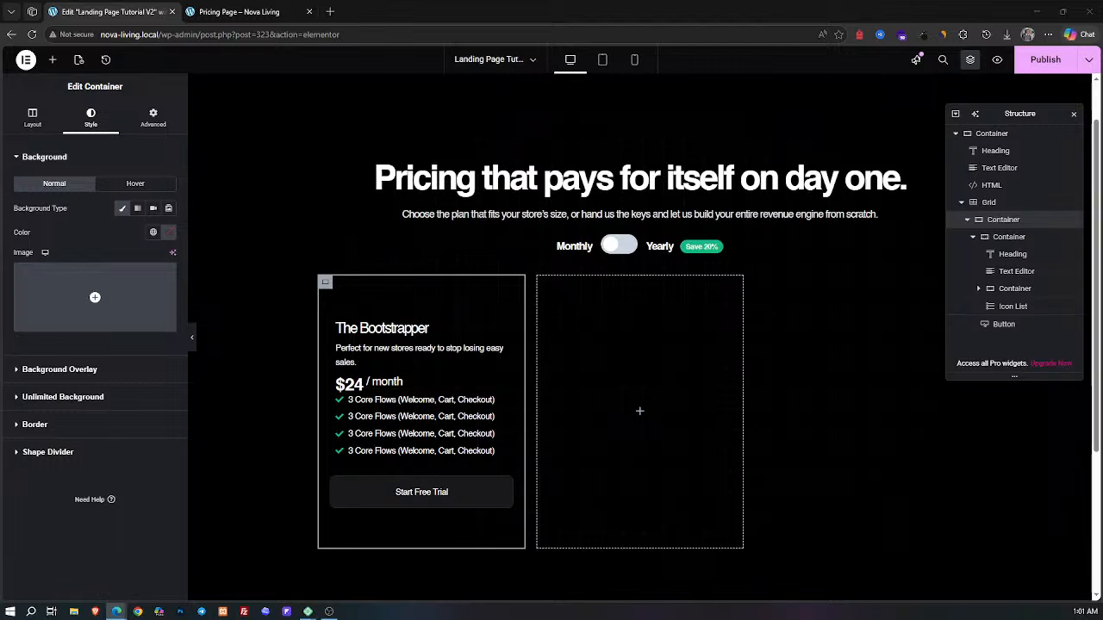
left_click(168, 233)
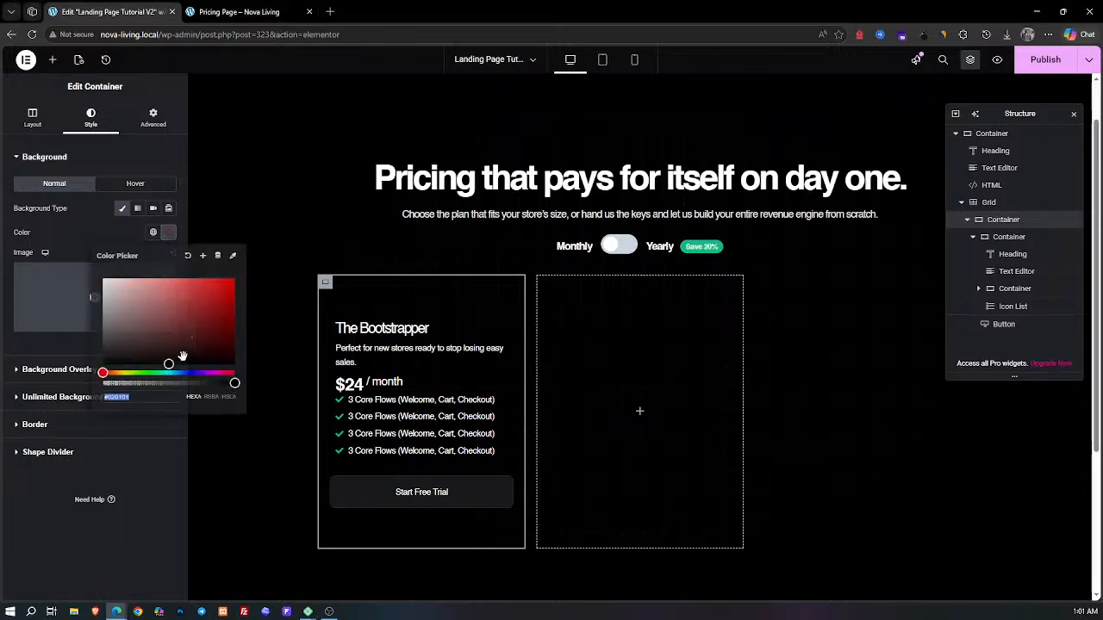
type("#0A0A0A")
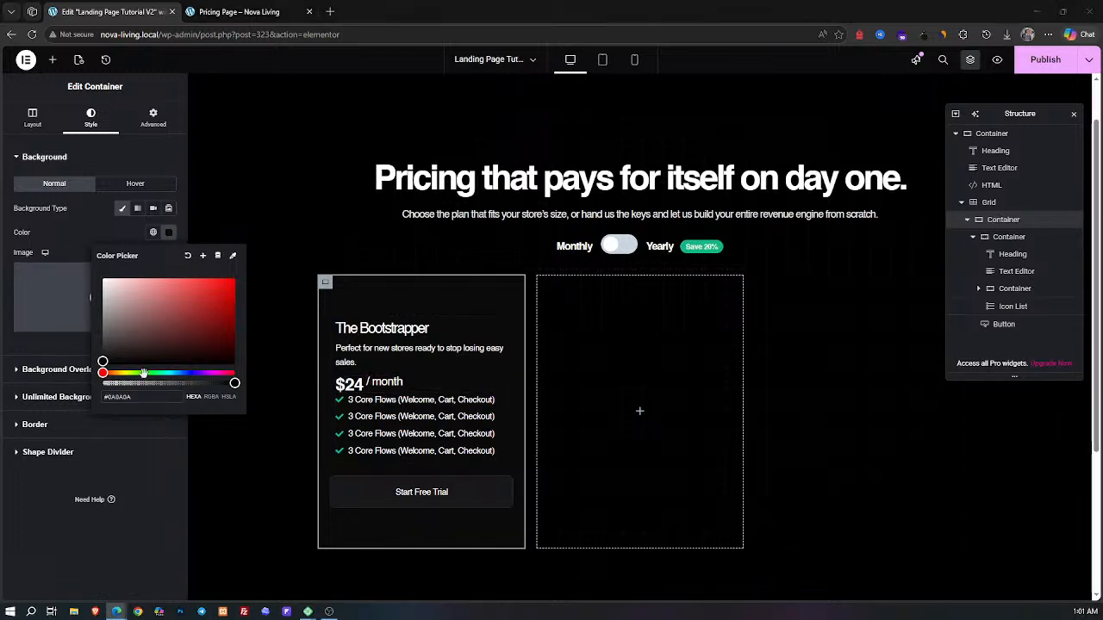
Step: Set the Bootstrapper card container's border radius to 10 px on all corners and compare the card with the reference pricing page
left_click(36, 426)
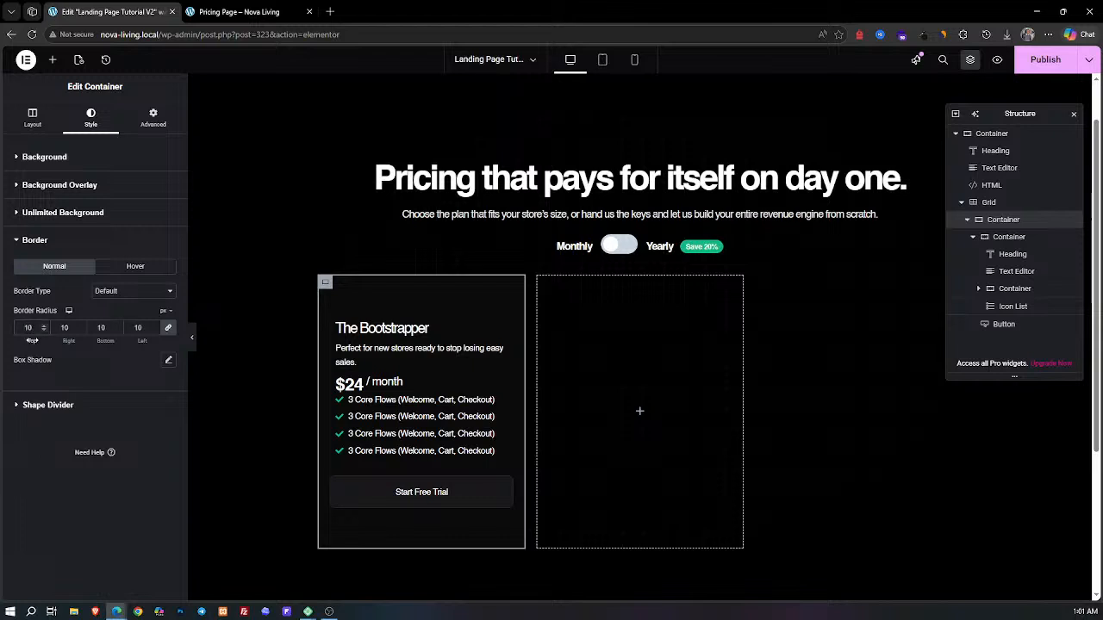
left_click(191, 338)
left_click(229, 11)
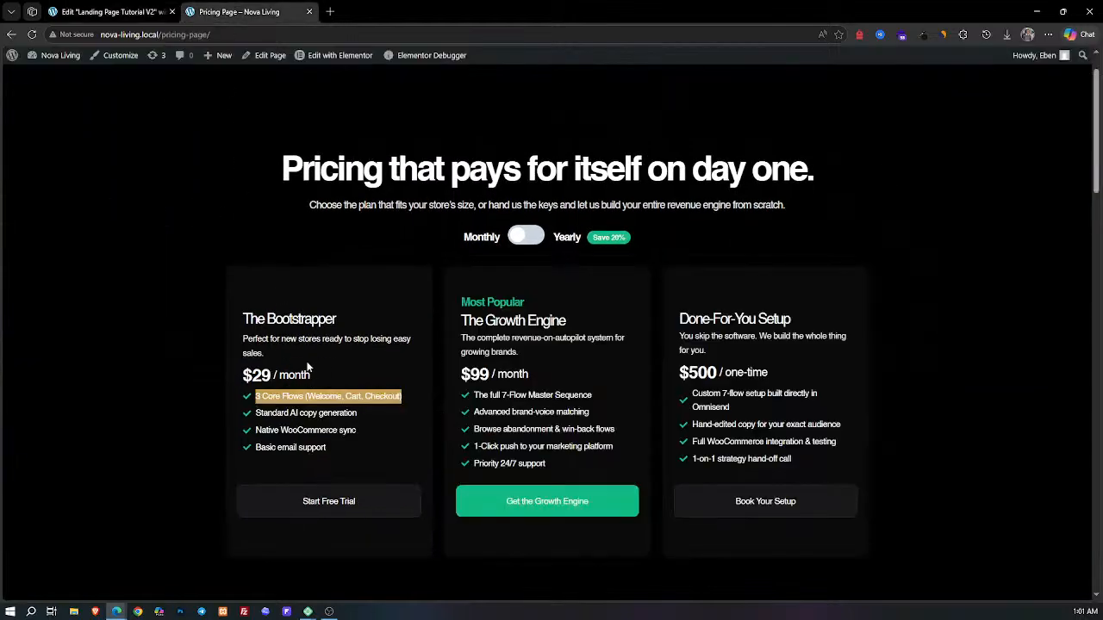
left_click(102, 12)
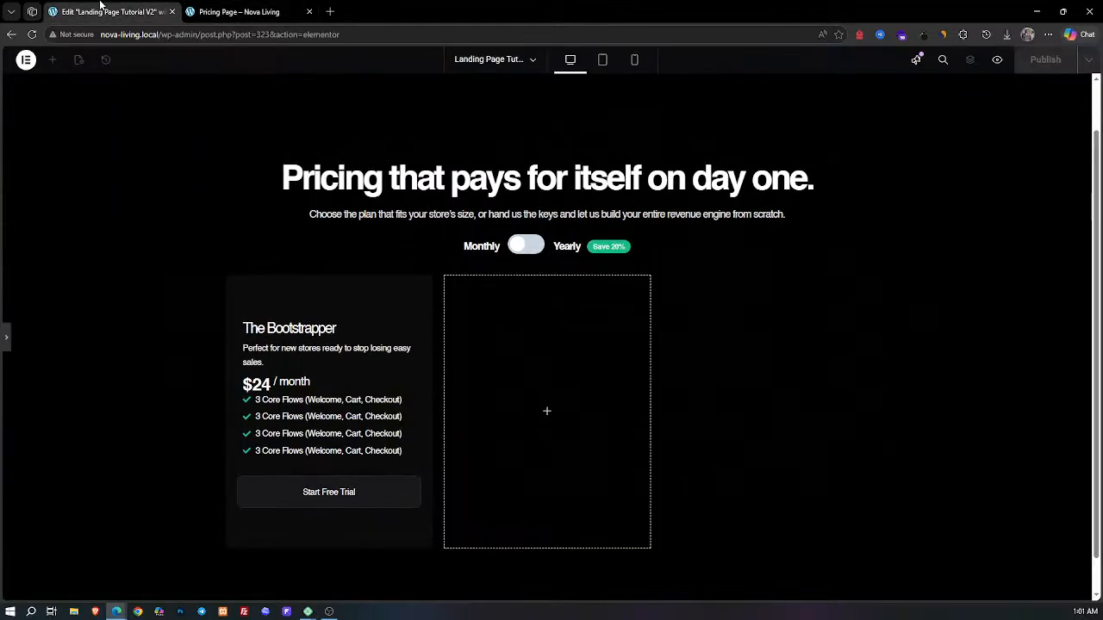
left_click(9, 339)
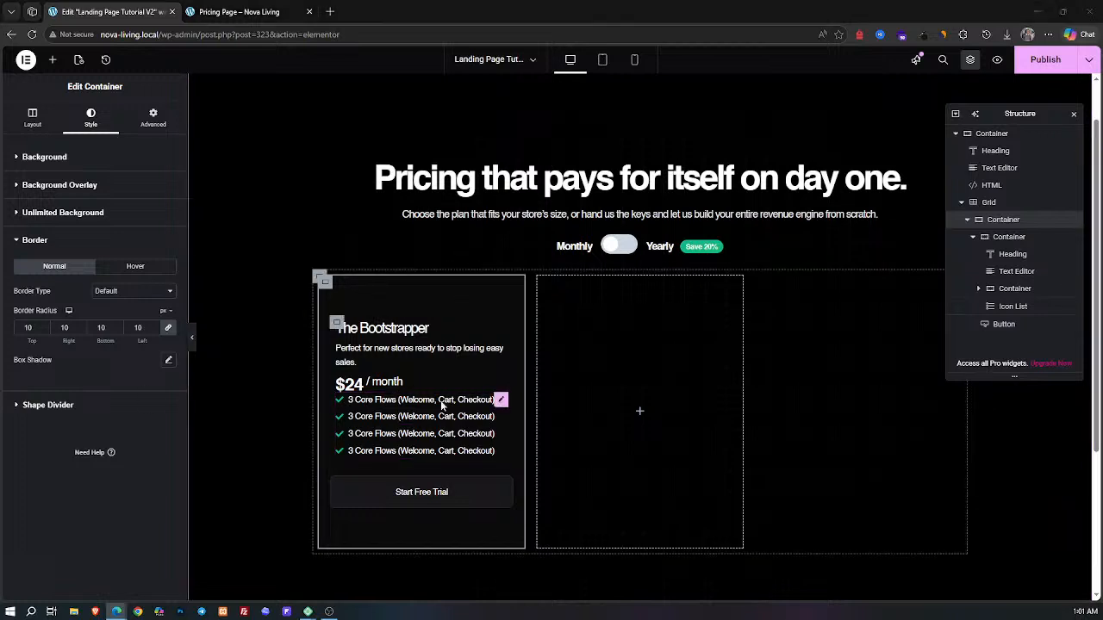
Step: Unlink the Bootstrapper card's icon list margins and set the top margin to 10 px
left_click(498, 403)
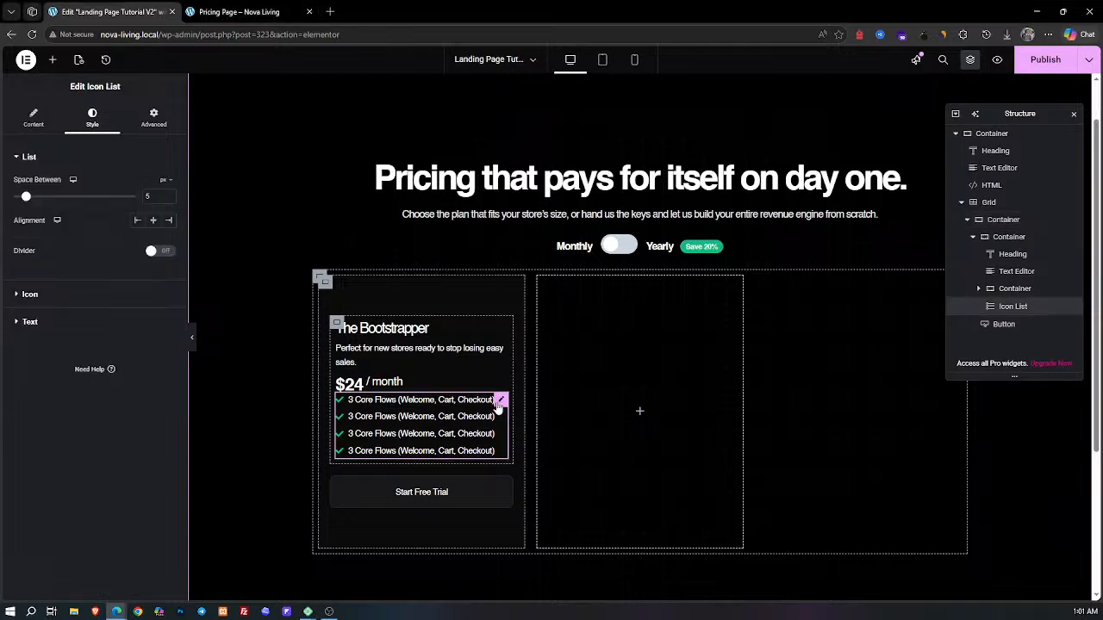
left_click(154, 123)
left_click(169, 199)
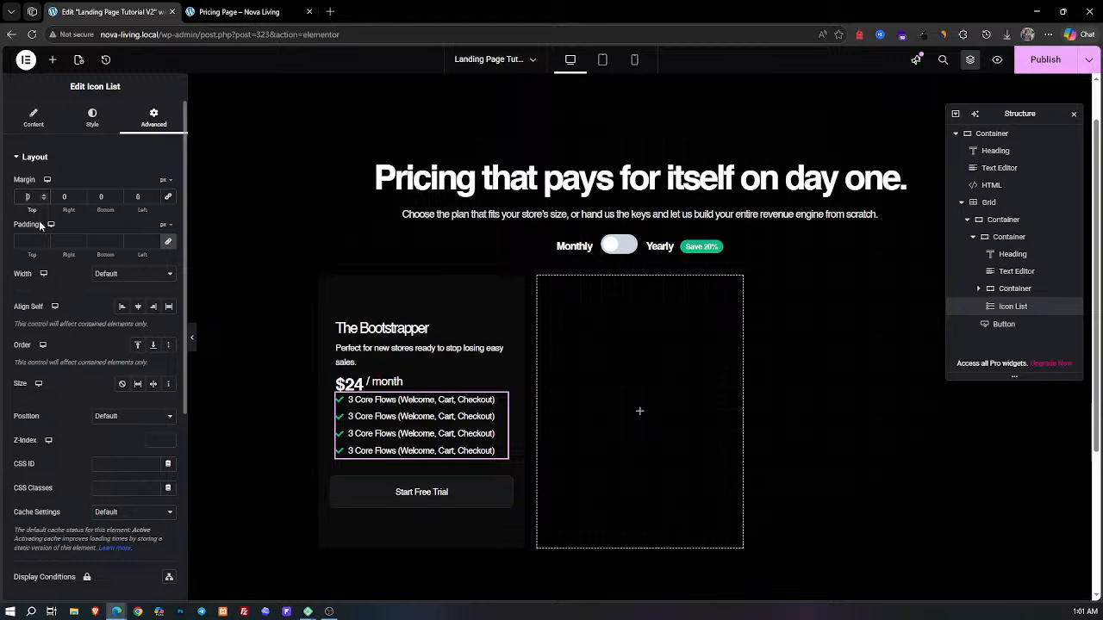
type("1")
Step: Compare the Bootstrapper card's spacing and price row alignment with the reference pricing page
left_click(193, 338)
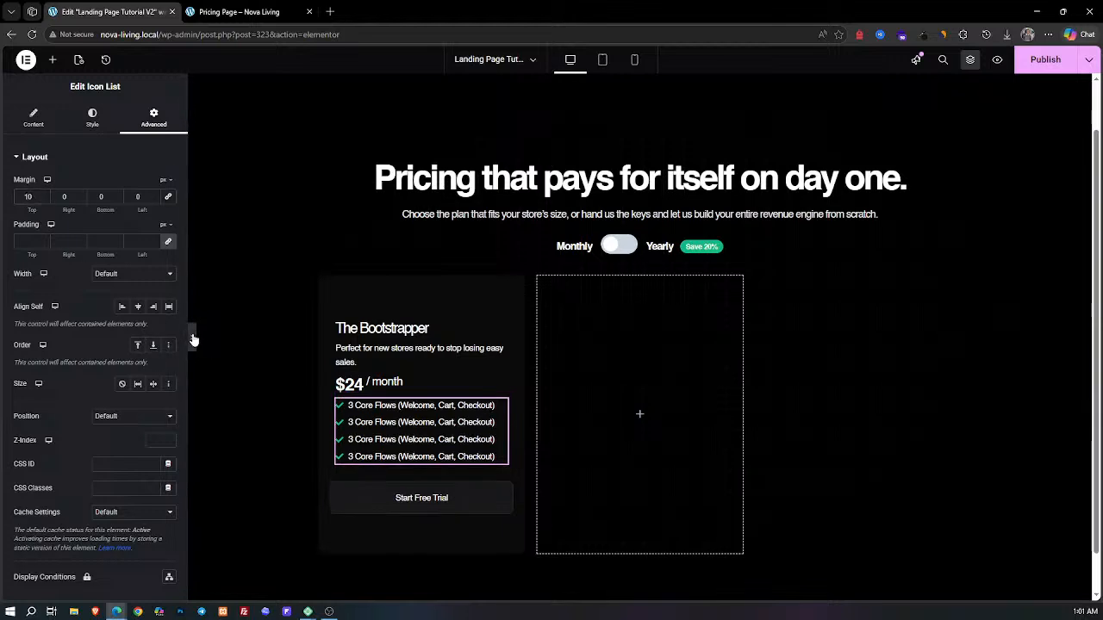
left_click(227, 11)
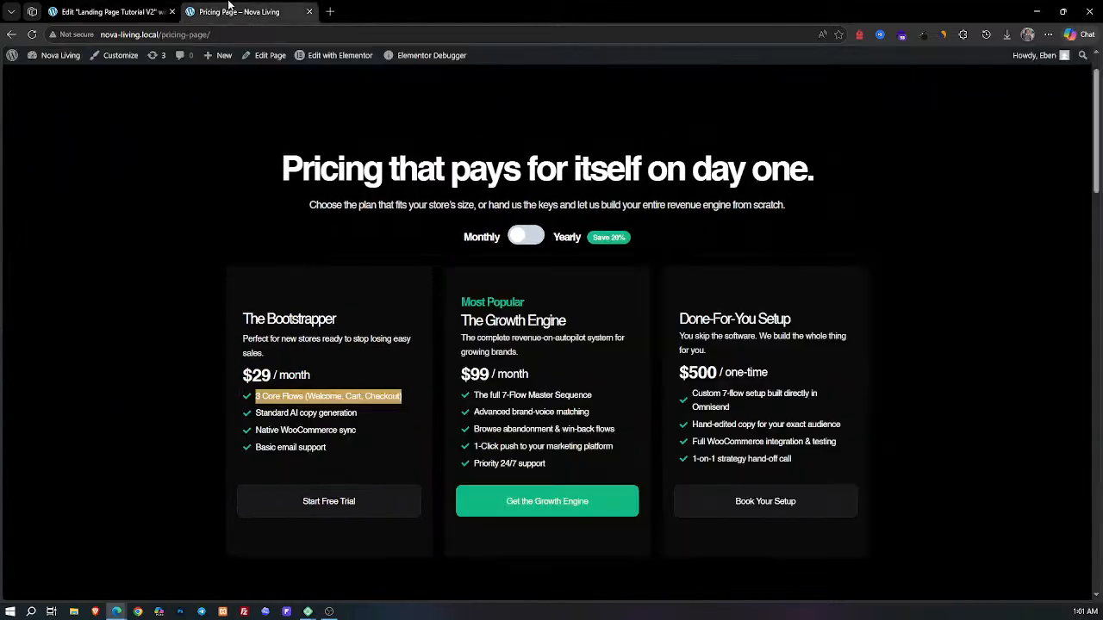
left_click(138, 11)
left_click(215, 11)
left_click(125, 8)
left_click(219, 10)
left_click(125, 9)
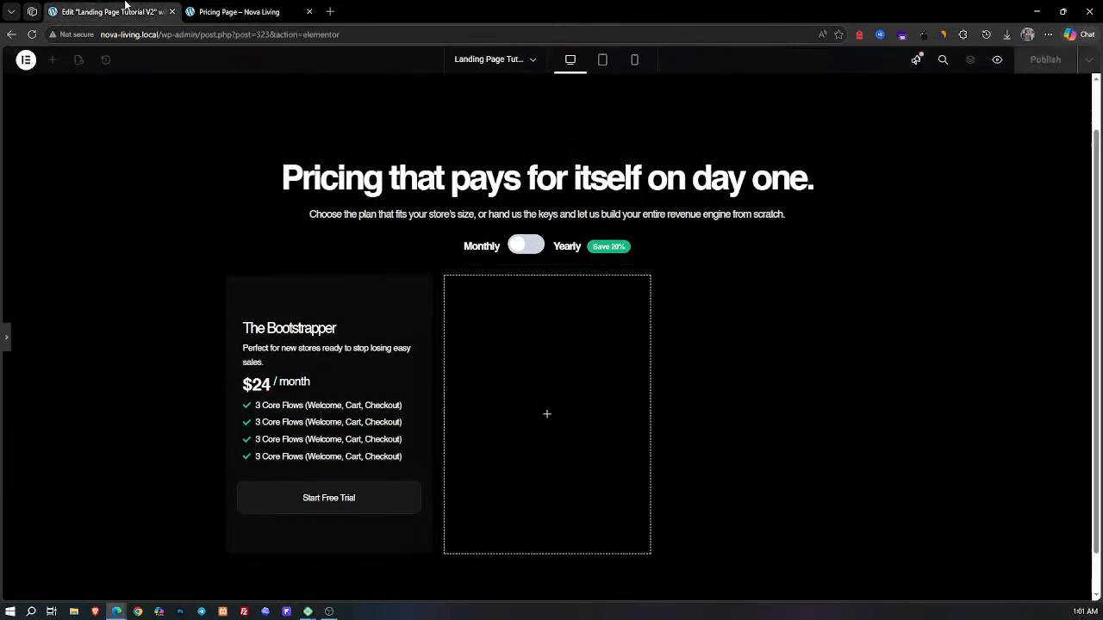
left_click(220, 11)
left_click(125, 11)
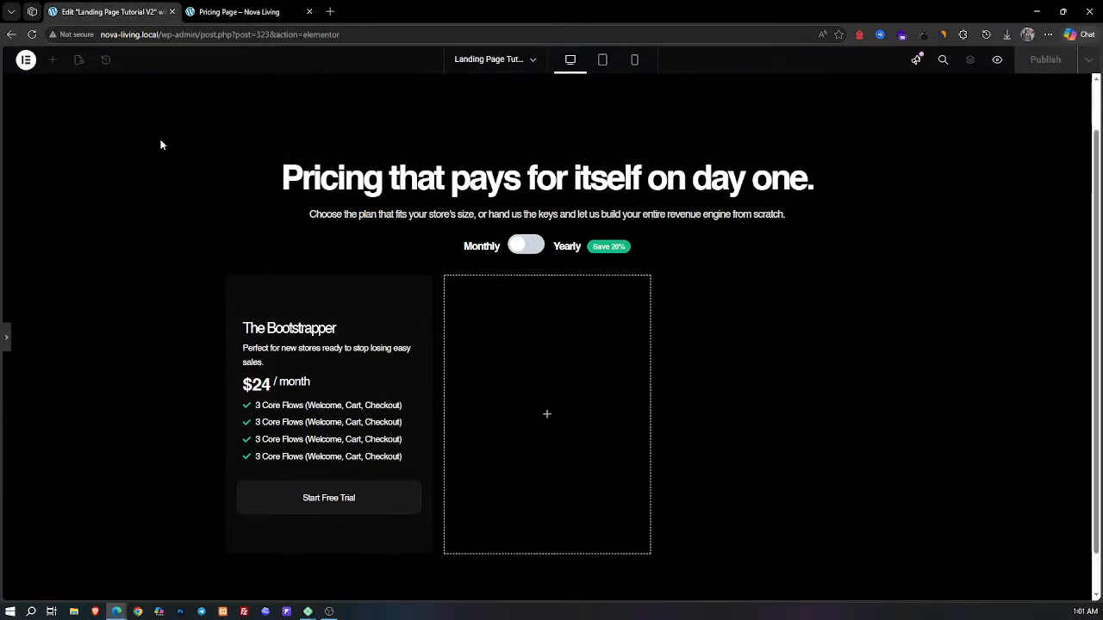
Step: Set Align Items to center for the container holding the $24 price and "/ month" headings
left_click(8, 336)
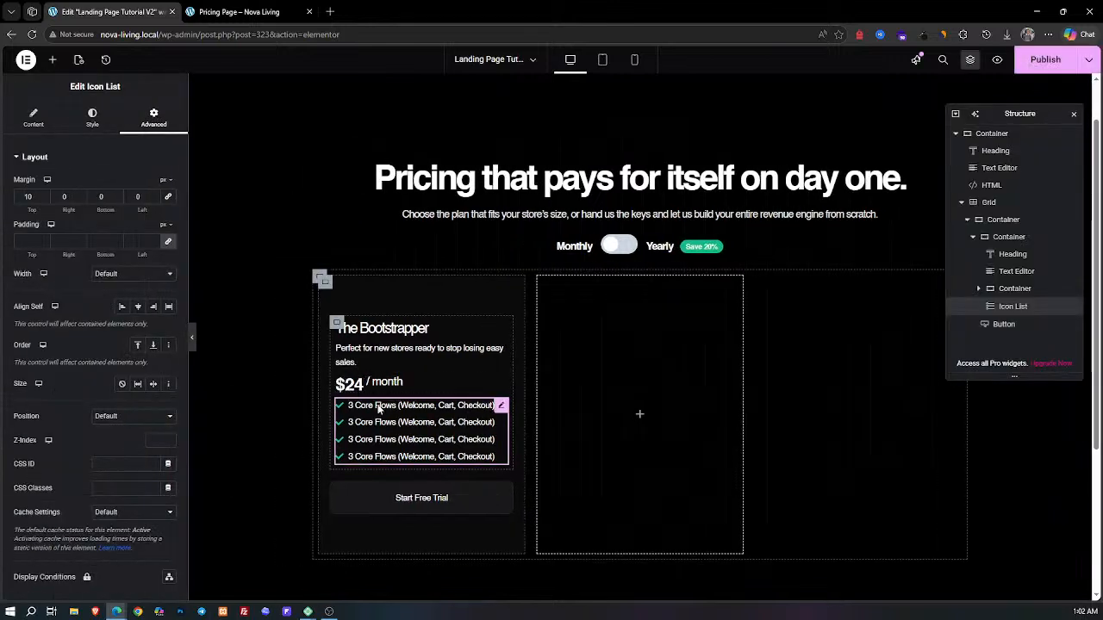
left_click(333, 389)
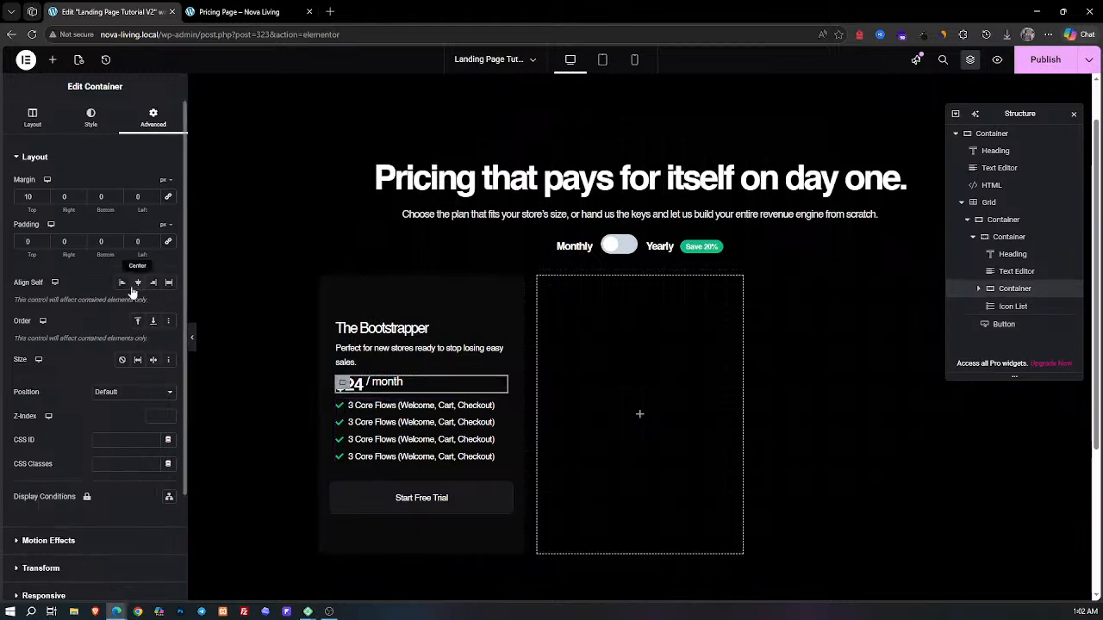
left_click(33, 118)
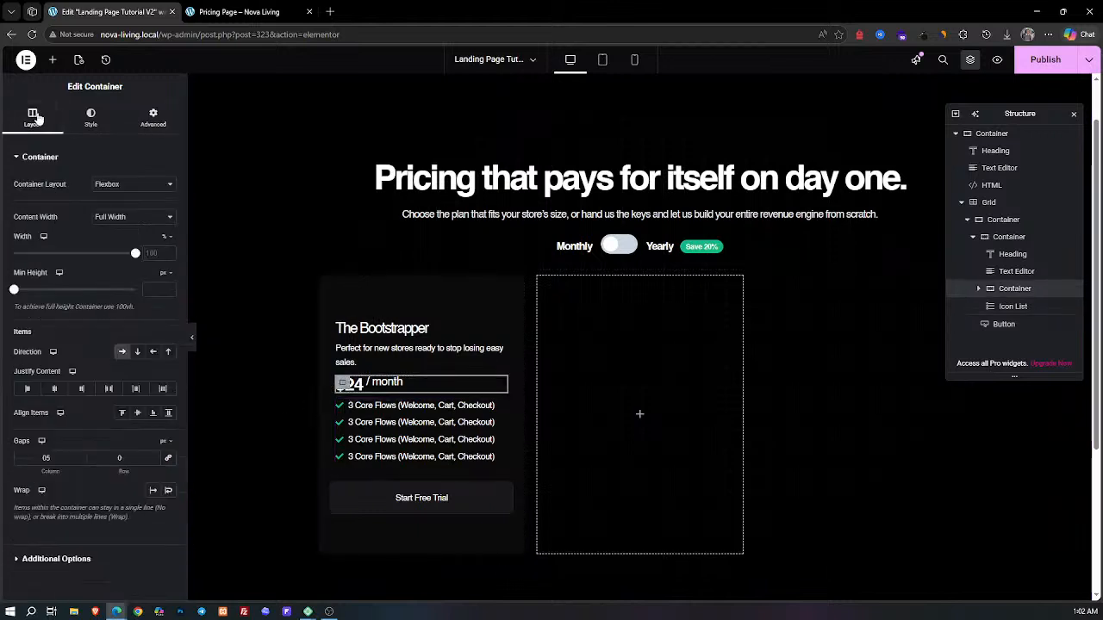
left_click(139, 413)
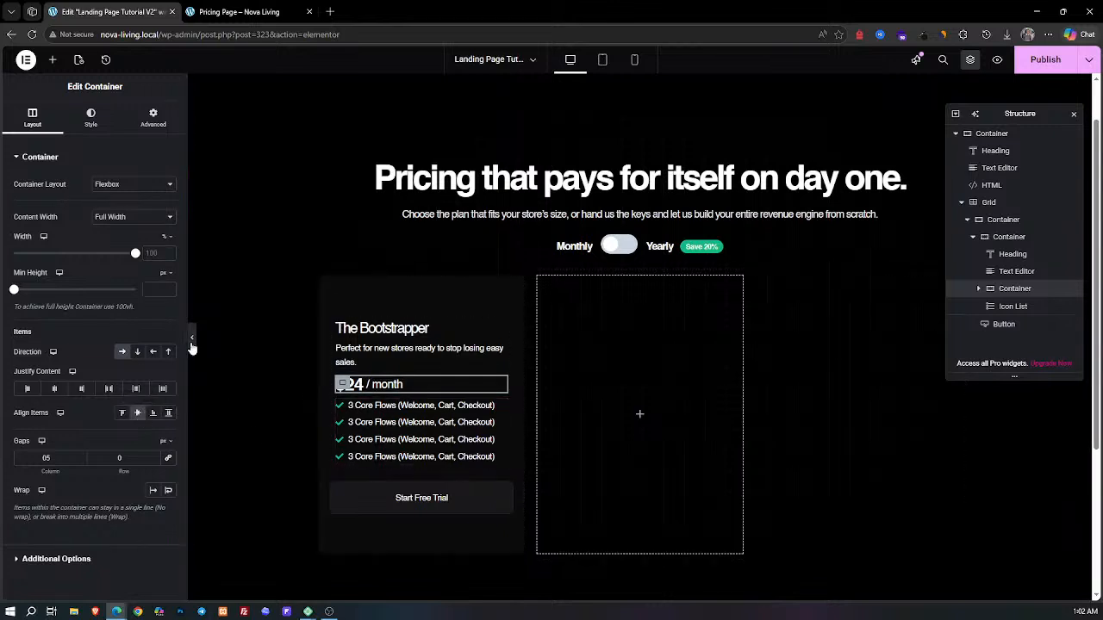
Step: Duplicate the Bootstrapper card container twice to fill the second and third grid columns
right_click(328, 287)
left_click(356, 318)
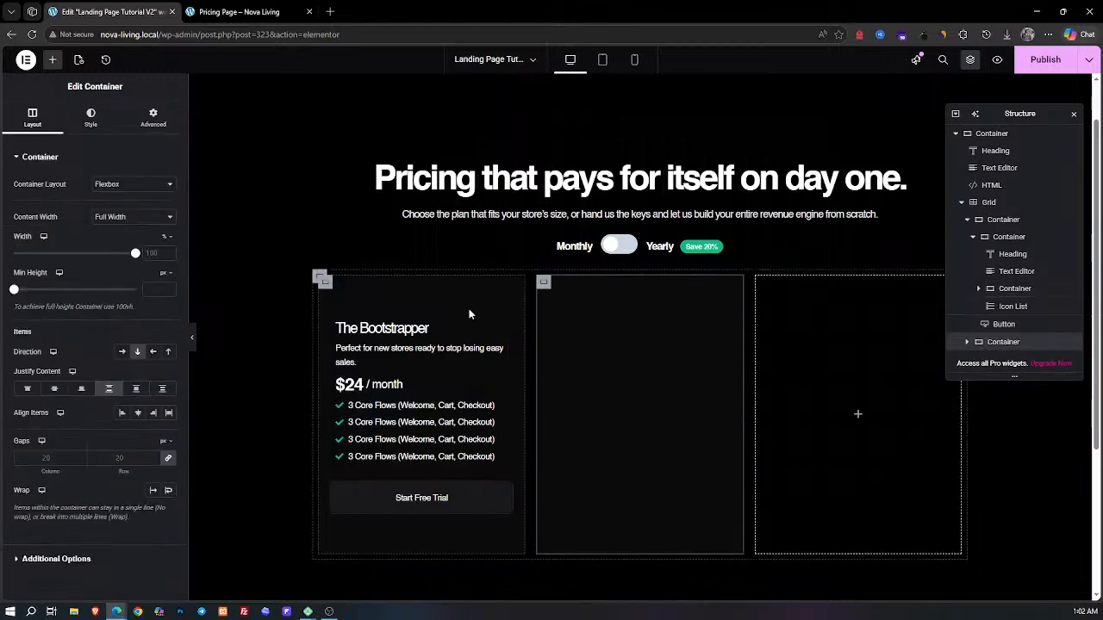
right_click(545, 283)
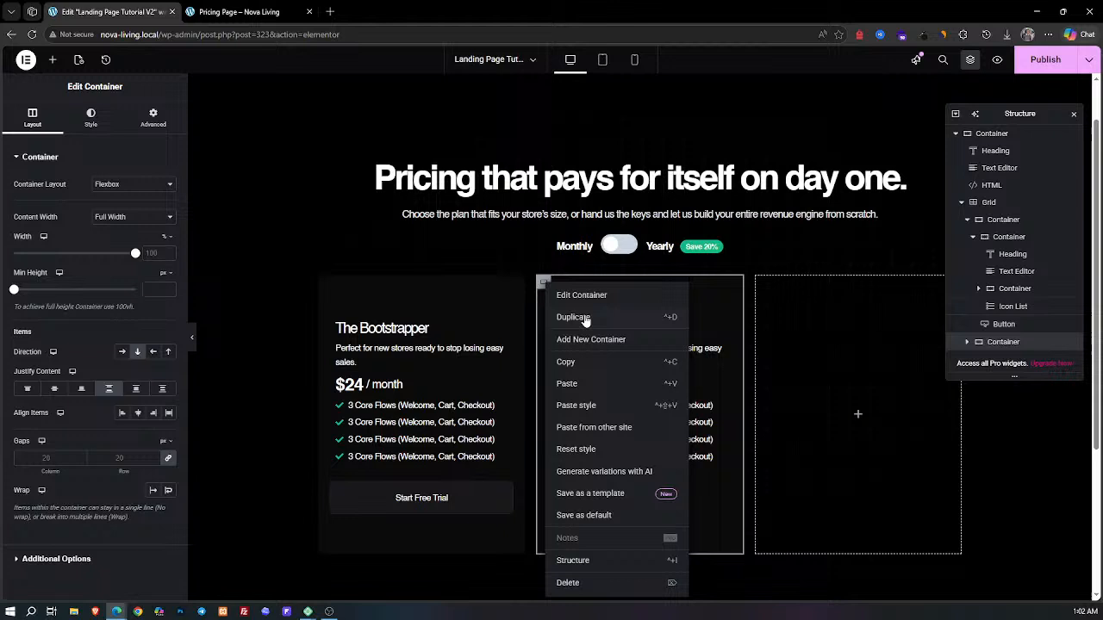
left_click(573, 318)
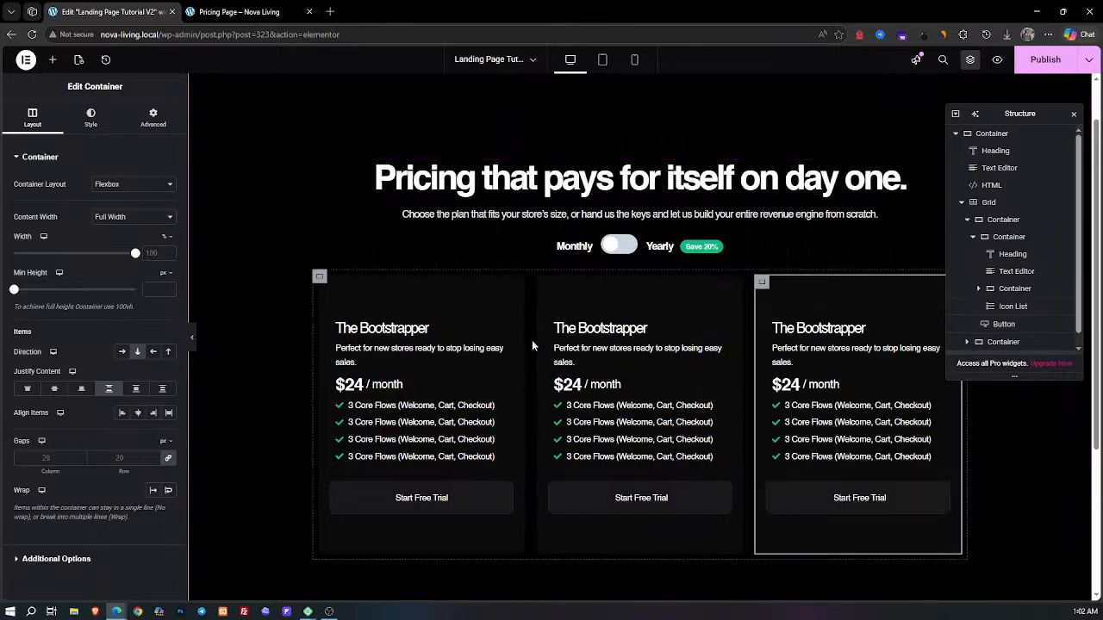
Step: Look up the Growth Engine price on the reference page and set the middle card's price heading to $99
left_click(250, 11)
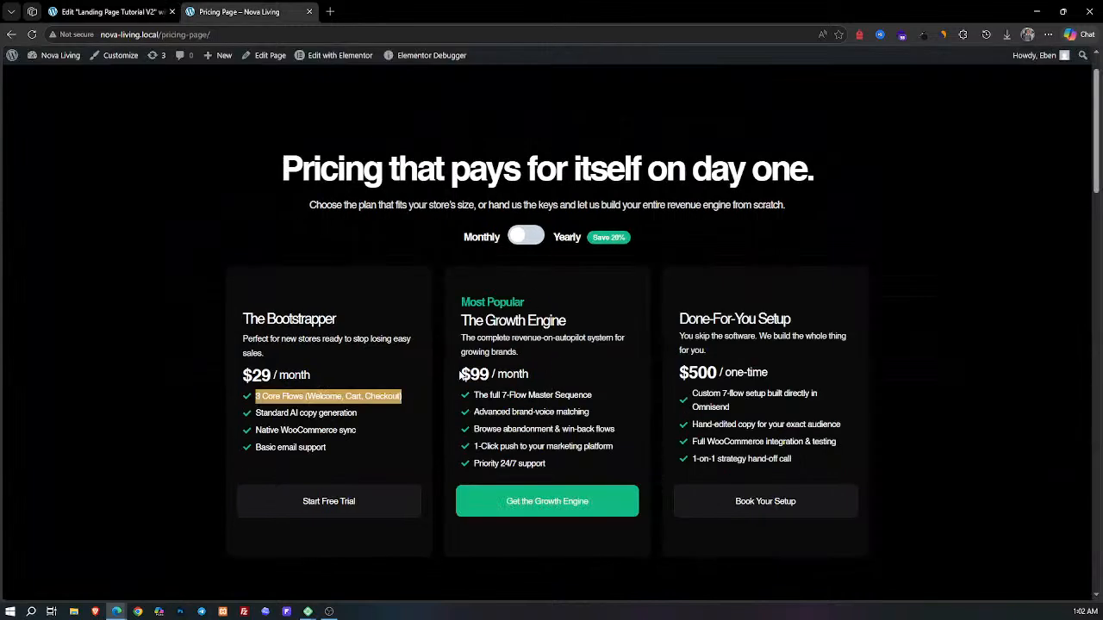
left_click_drag(461, 373, 479, 373)
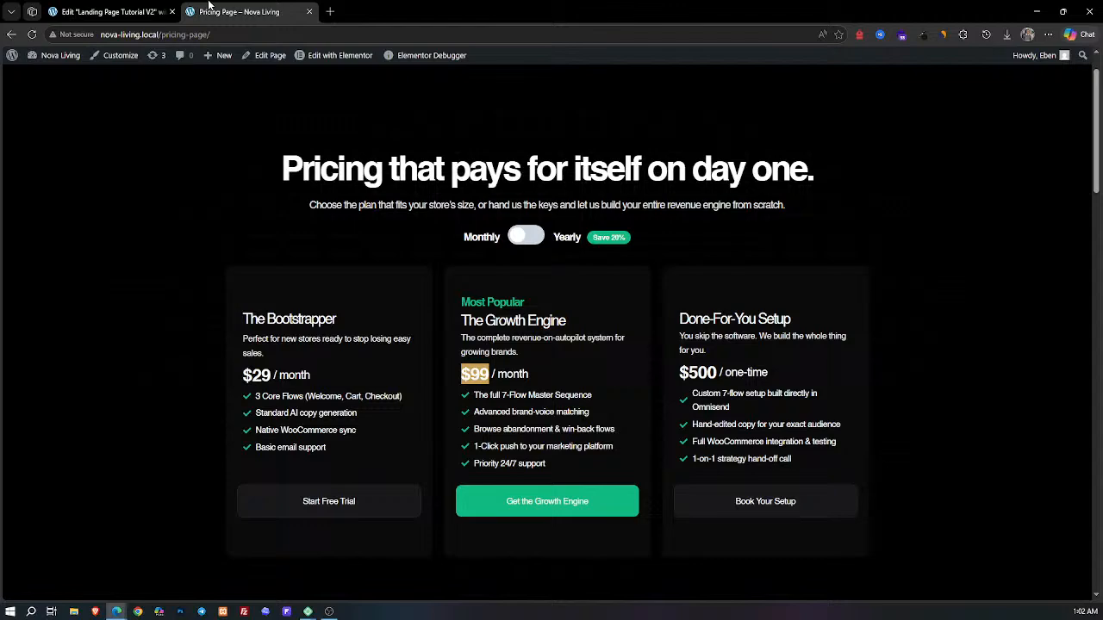
left_click(142, 11)
left_click(566, 384)
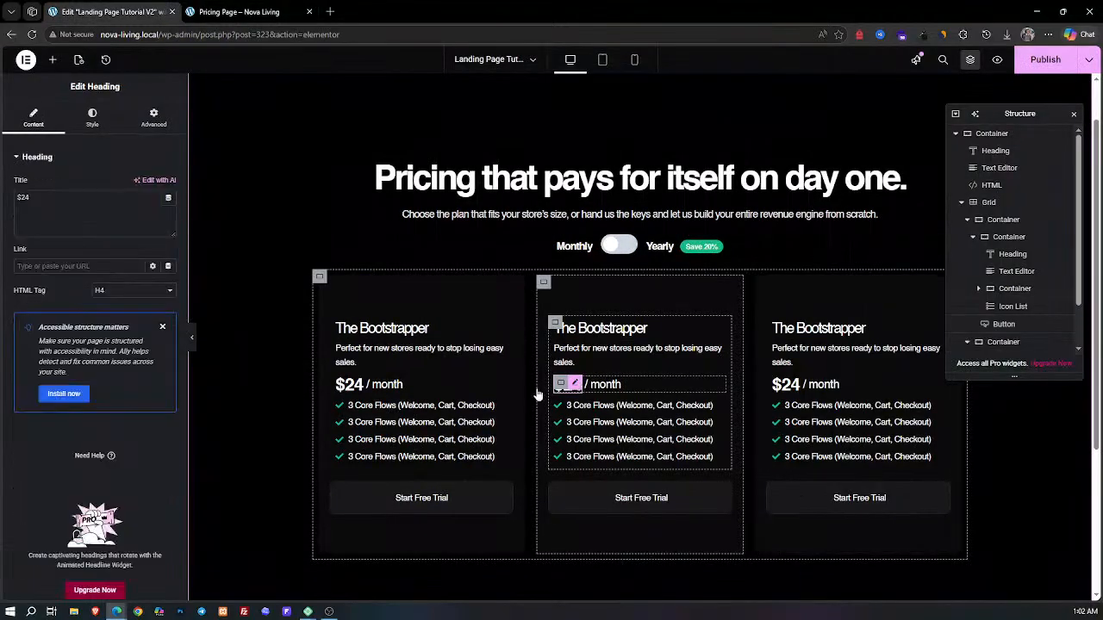
triple_click(48, 200)
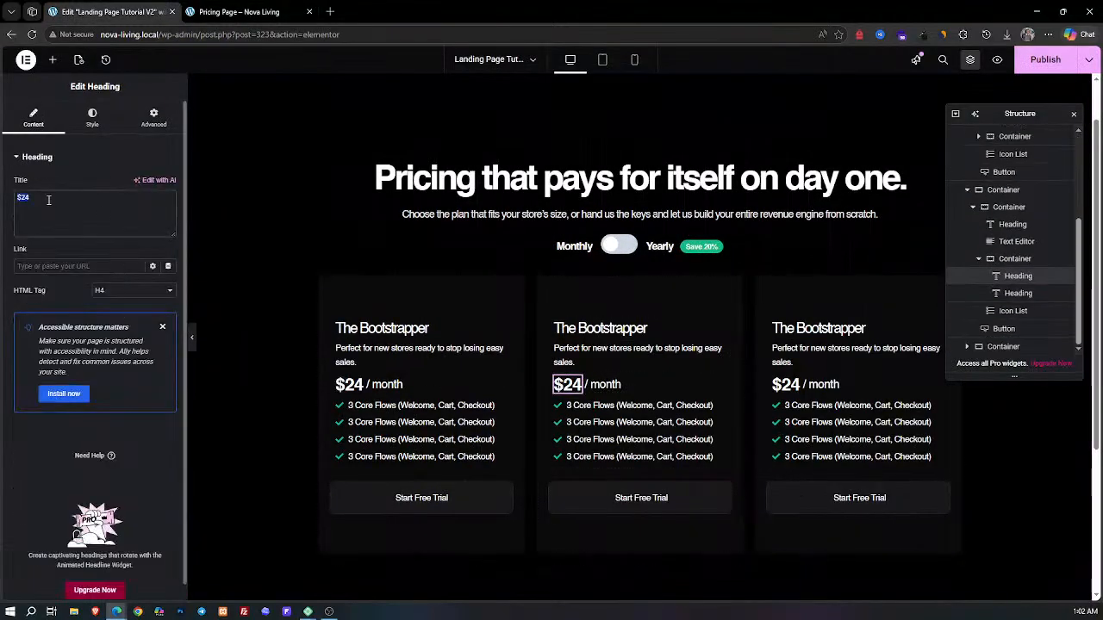
type("$99")
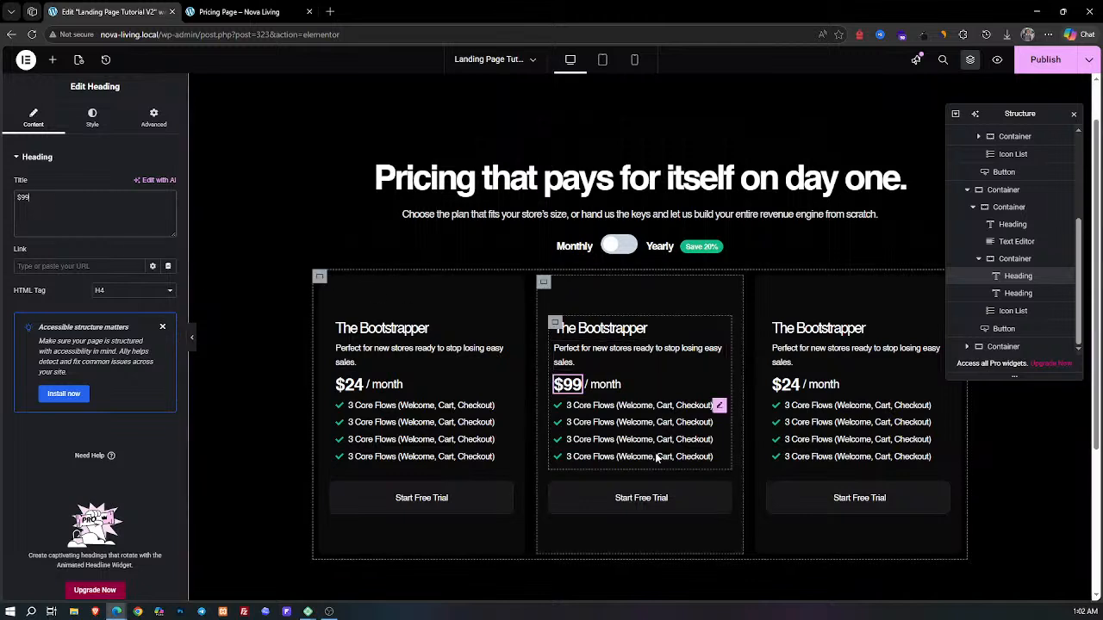
Step: Set the middle card's button background color to #10B981, matching the reference page's green button
left_click(284, 9)
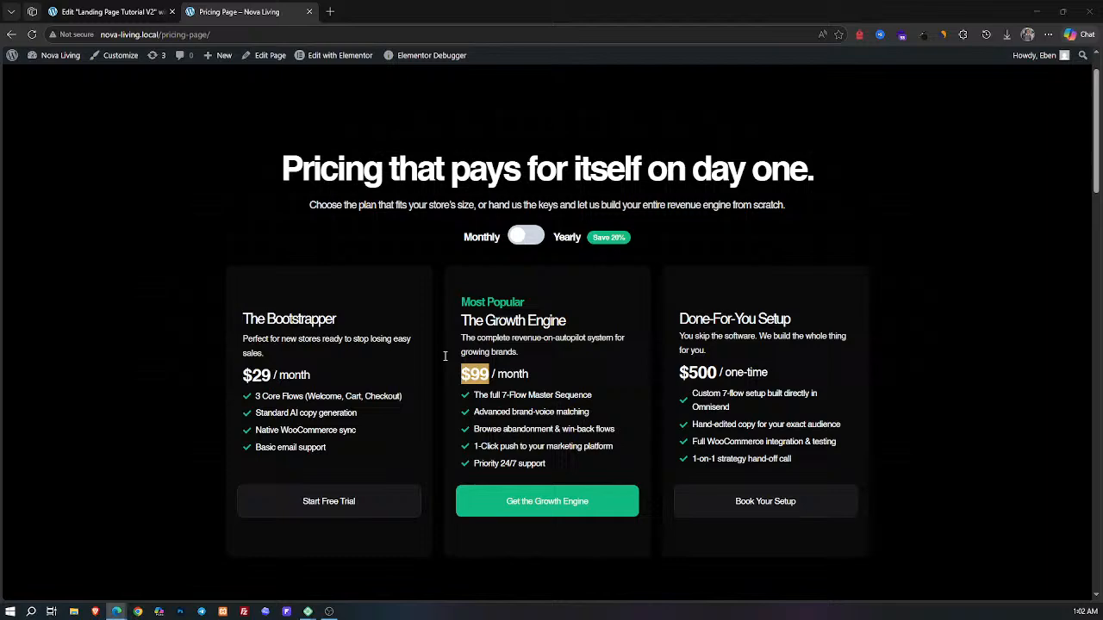
key("ctrl+Tab")
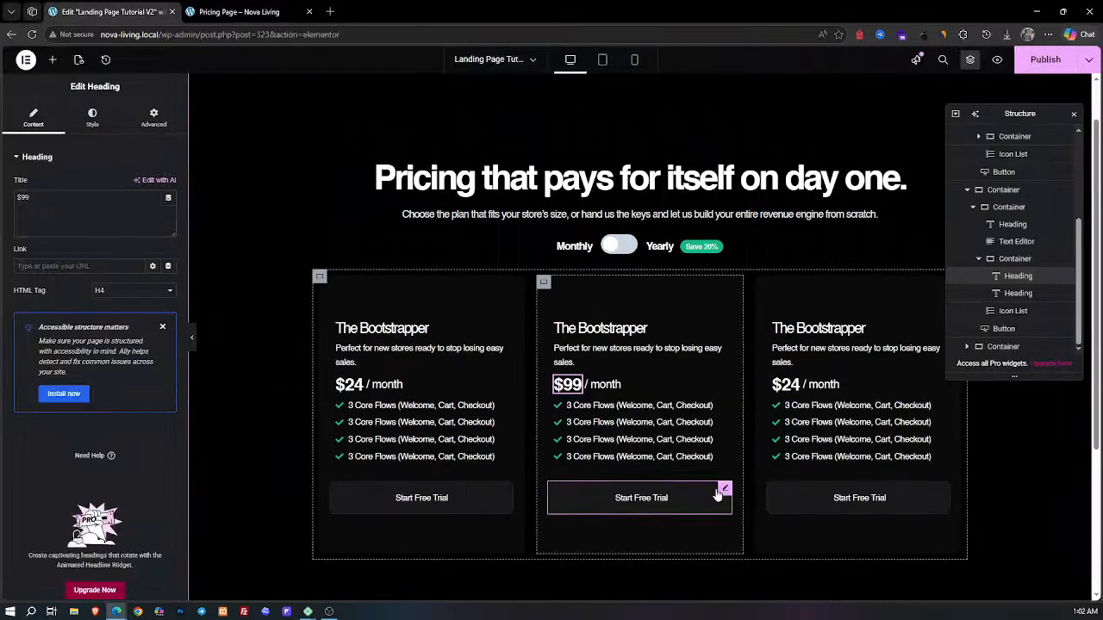
left_click(722, 492)
left_click(86, 117)
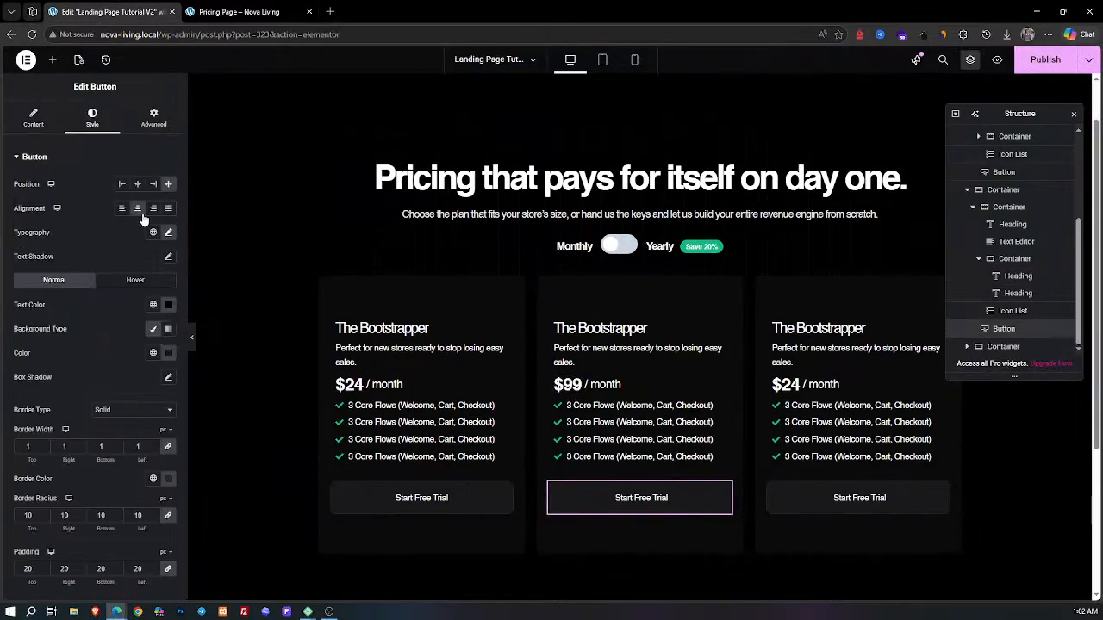
left_click(170, 353)
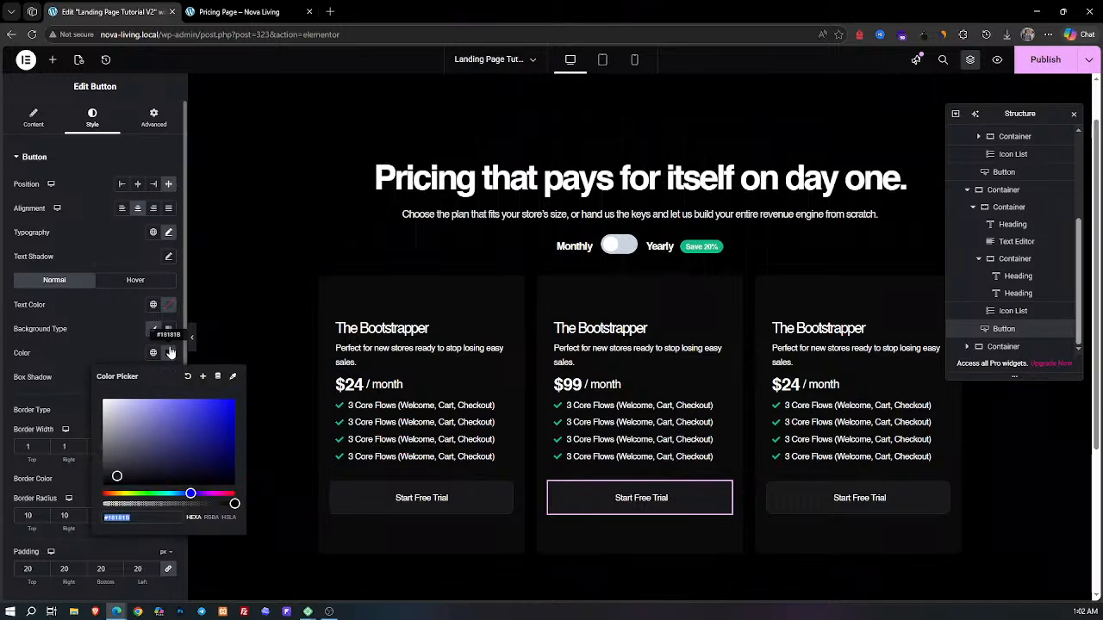
type("10B981")
left_click(76, 327)
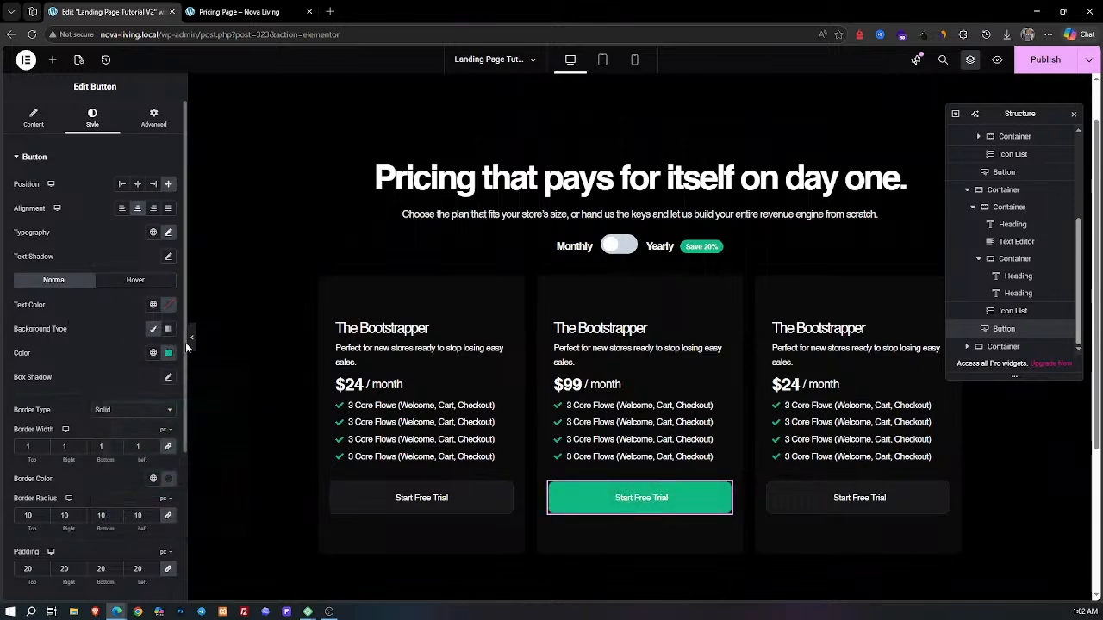
left_click(191, 337)
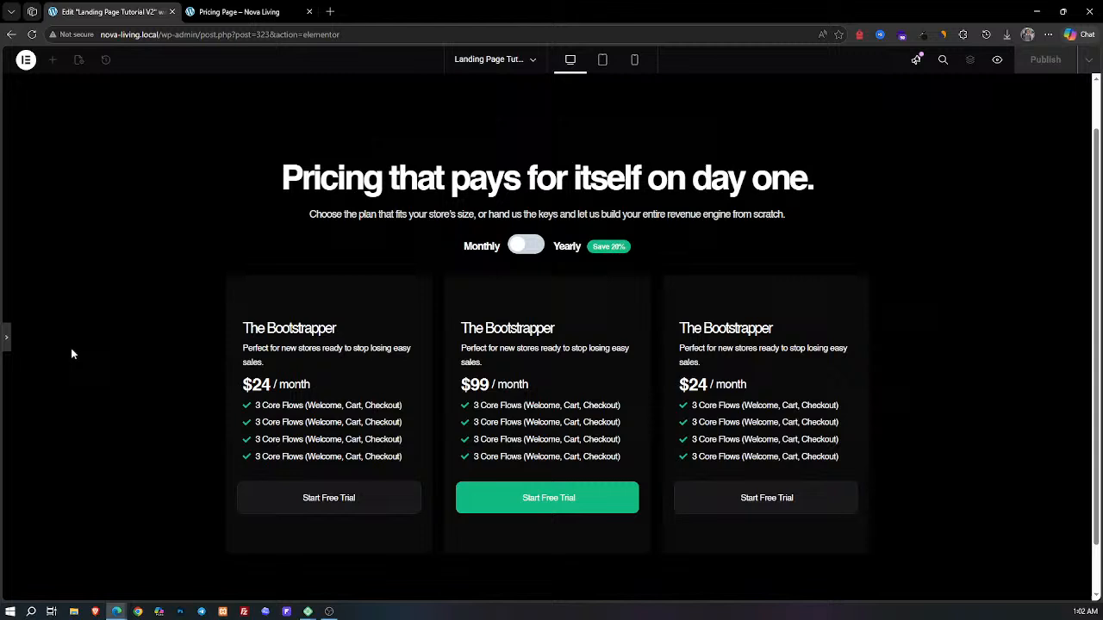
Step: Check the reference page and add a heading reading "Most Popular" above the middle card's title
left_click(254, 9)
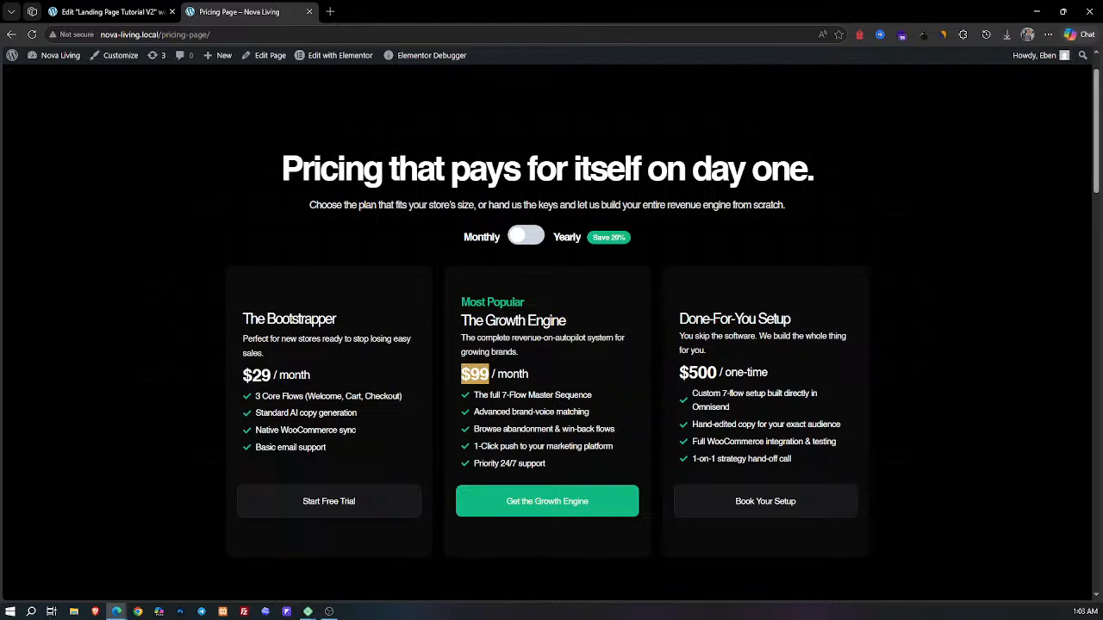
left_click(130, 12)
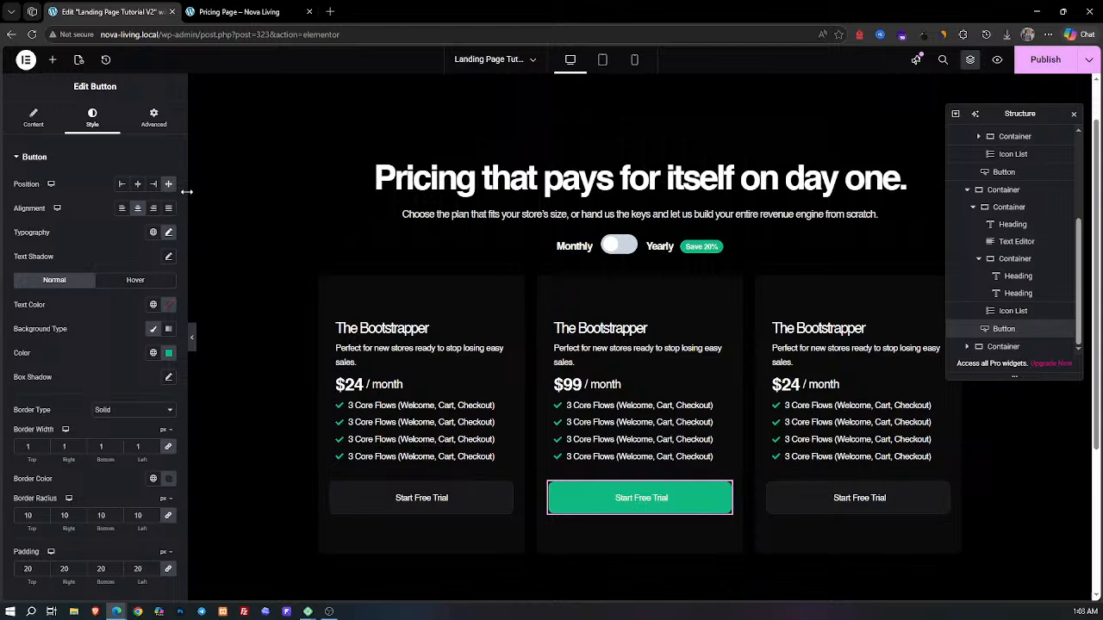
left_click(52, 61)
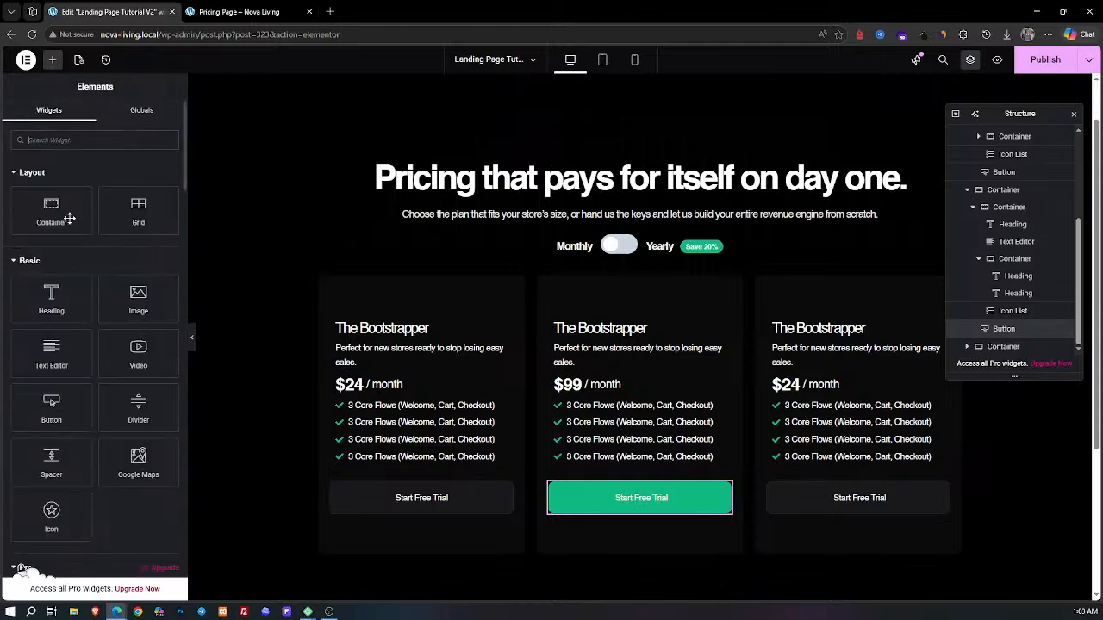
left_click_drag(49, 296, 586, 329)
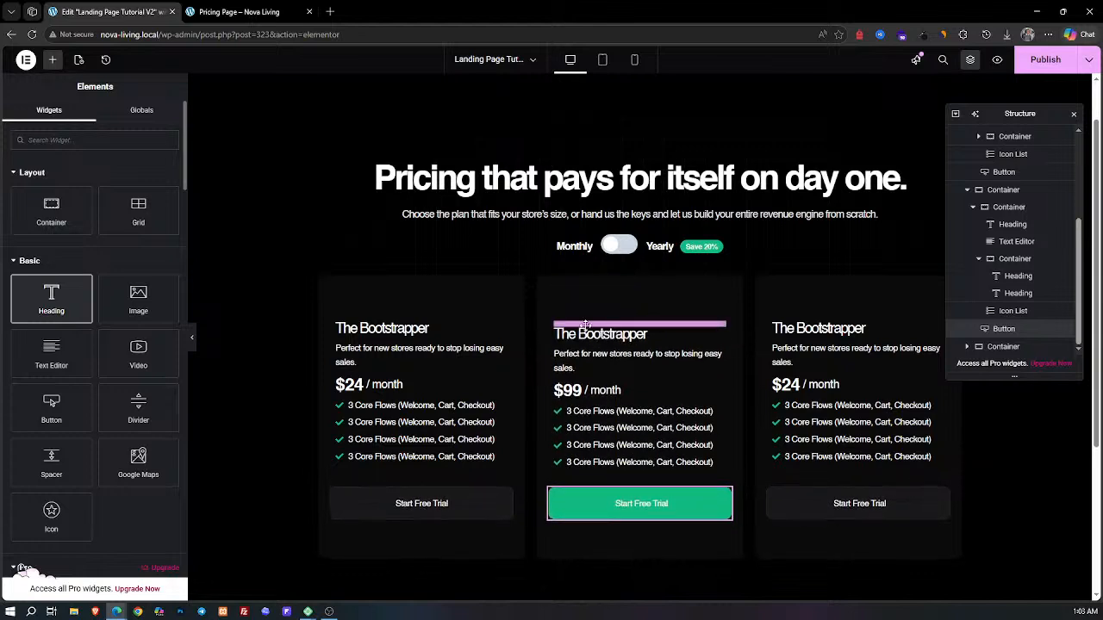
double_click(80, 215)
key("ctrl+a")
type("Mos")
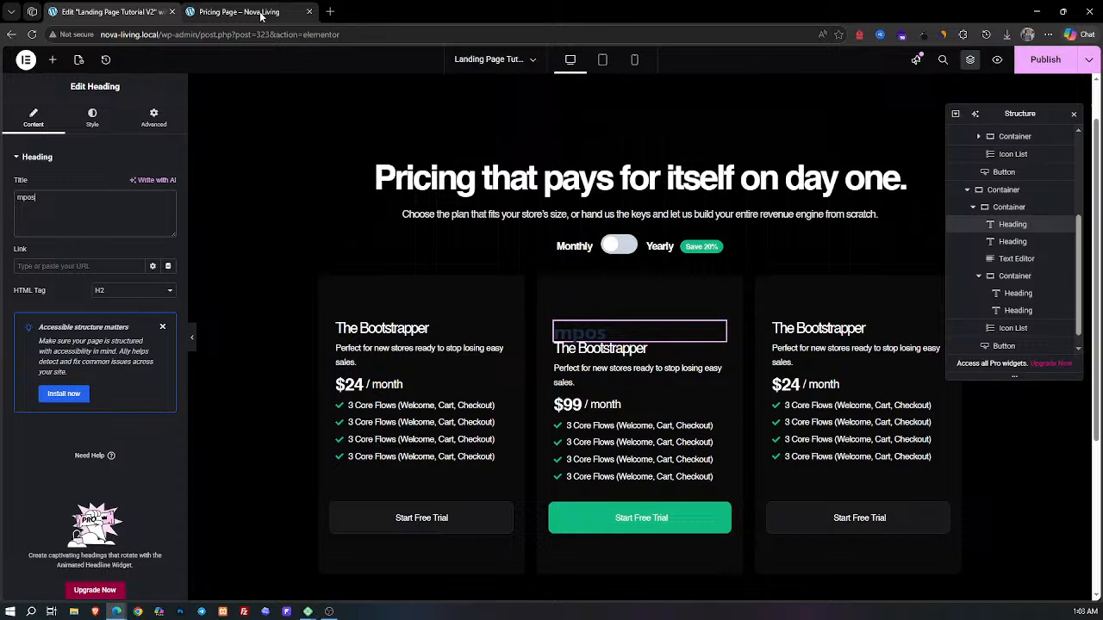
type("t Popular")
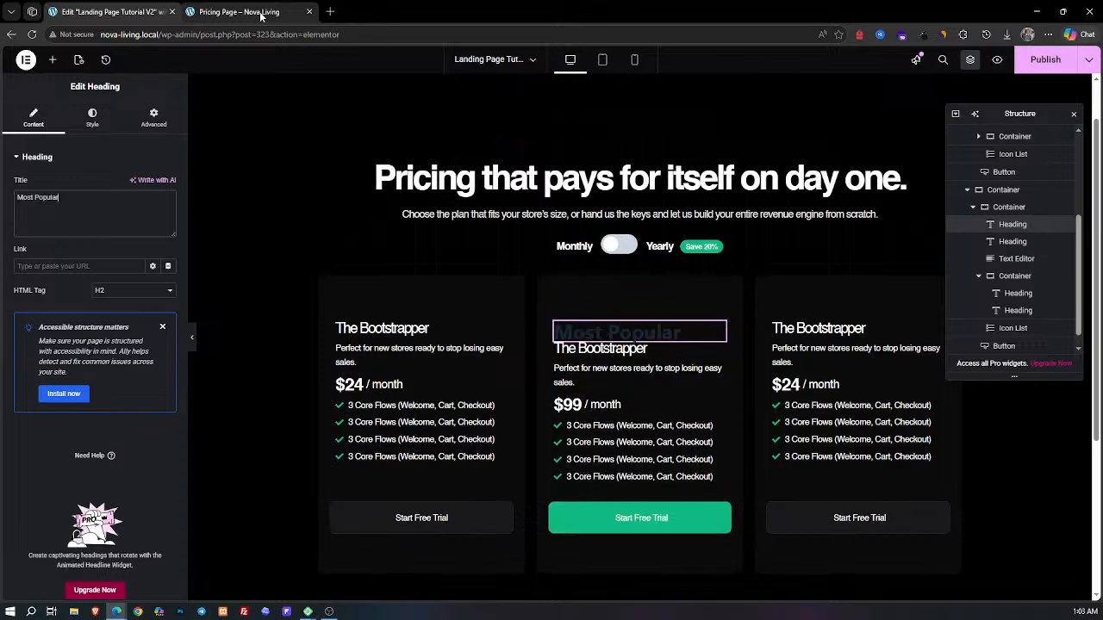
Step: Set the Most Popular heading's typography to size 20 px, weight 600 (Semi Bold) and letter spacing -1.5 px
left_click(92, 121)
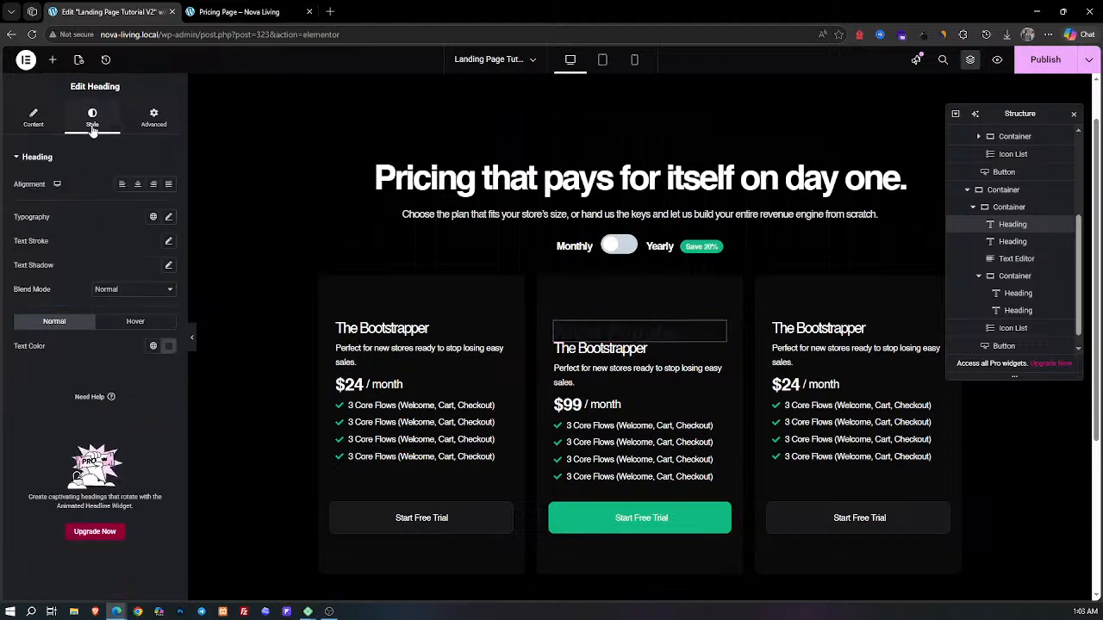
left_click(169, 218)
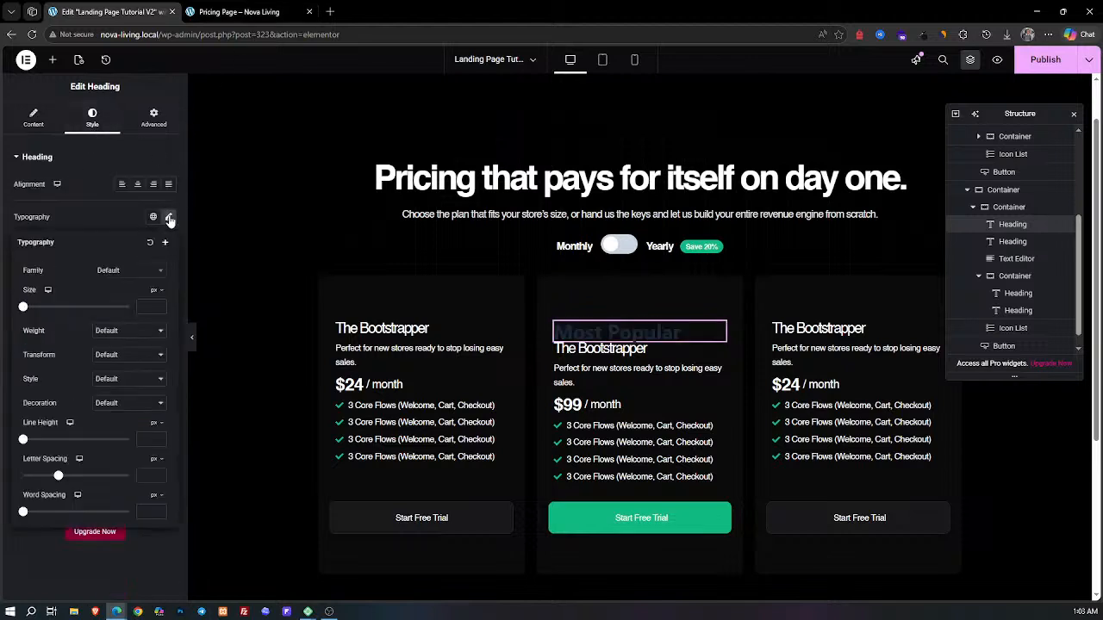
left_click(143, 308)
type("20")
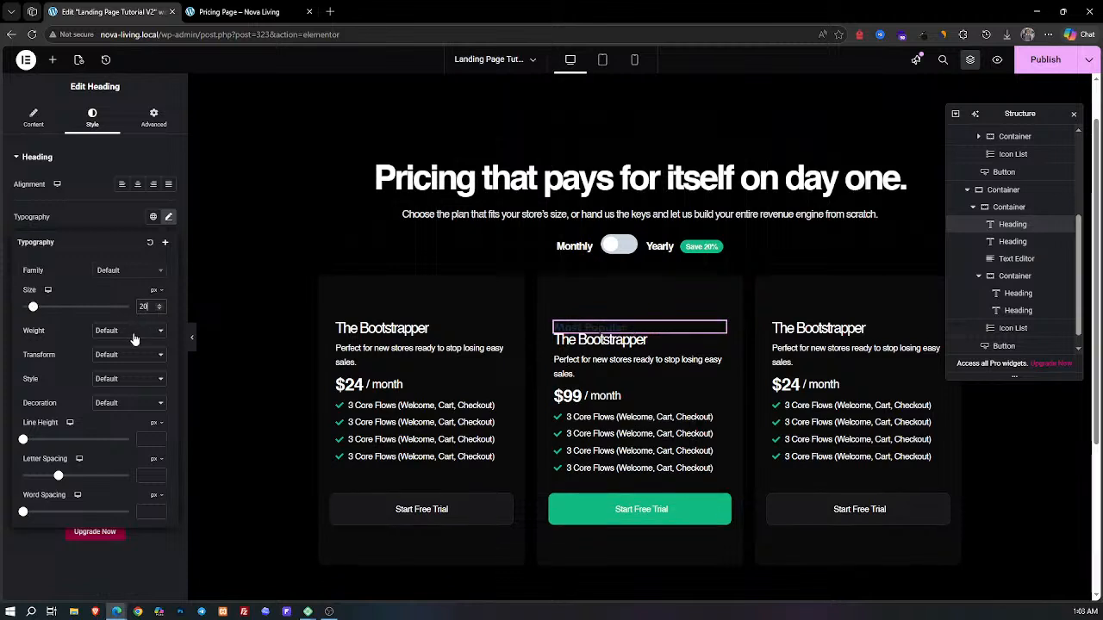
left_click(135, 332)
left_click(122, 417)
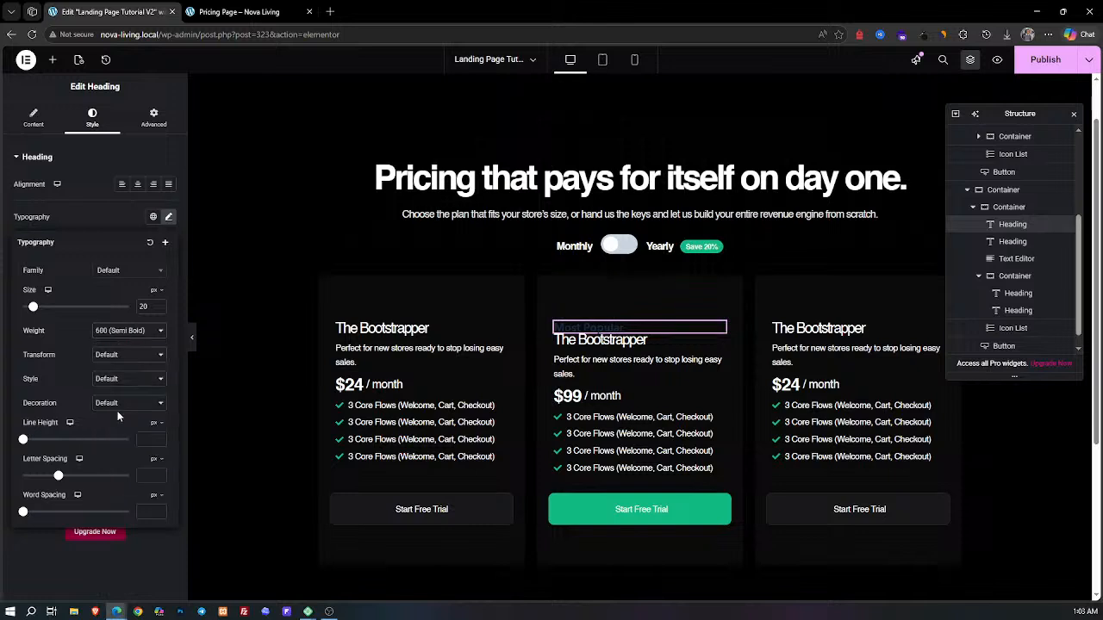
left_click(149, 473)
type("-1.5")
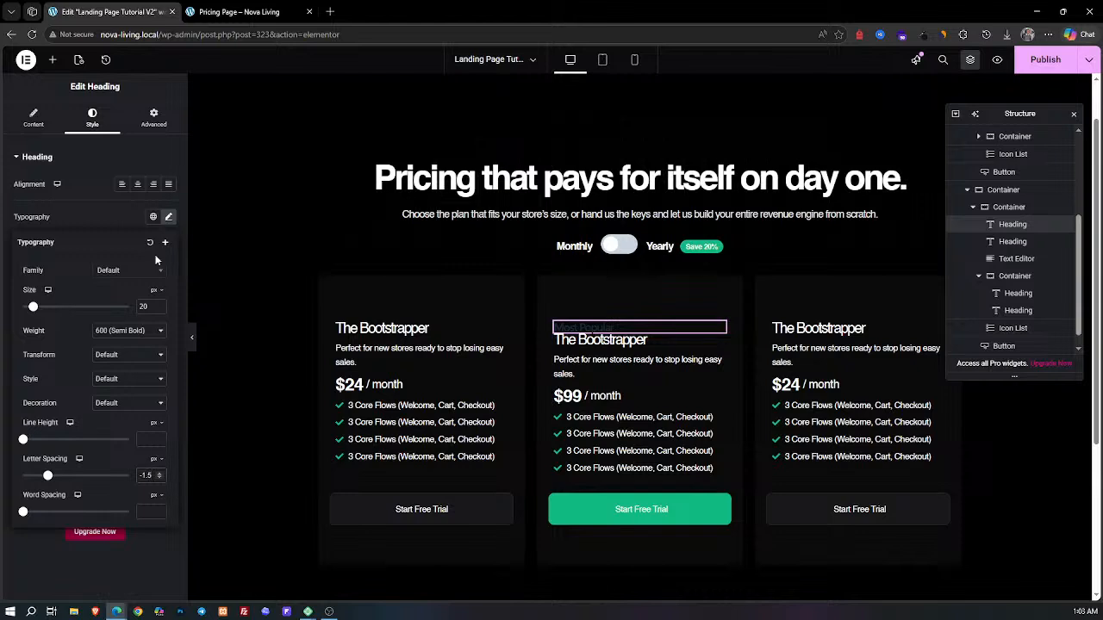
Step: Set the "Most Popular" heading's text color to #10B981, matching the reference pricing page
left_click(250, 11)
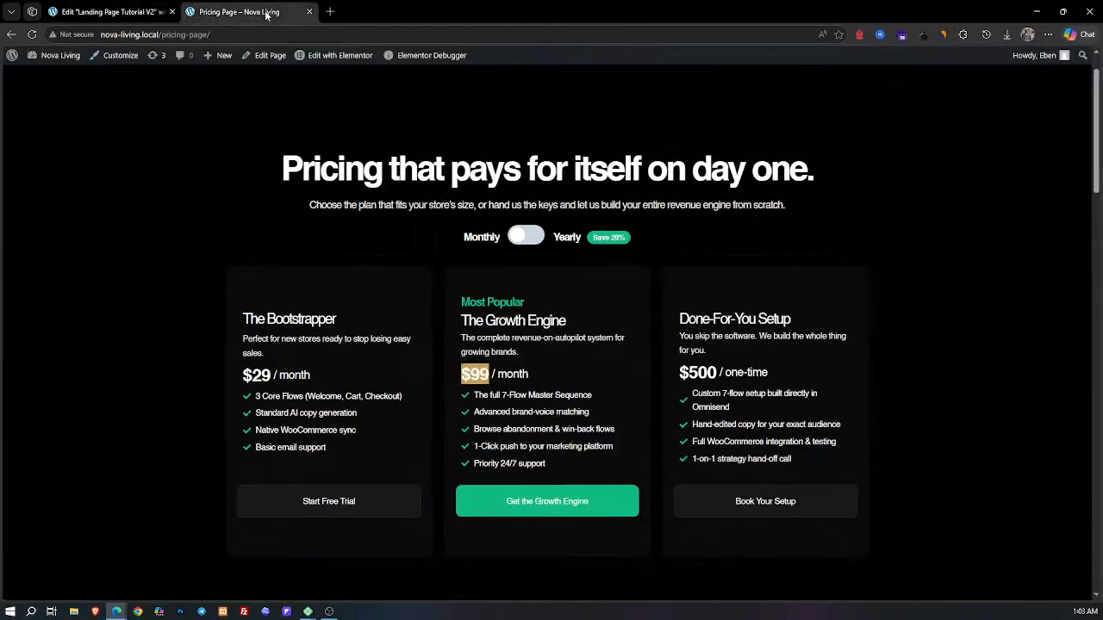
left_click(112, 12)
left_click(86, 222)
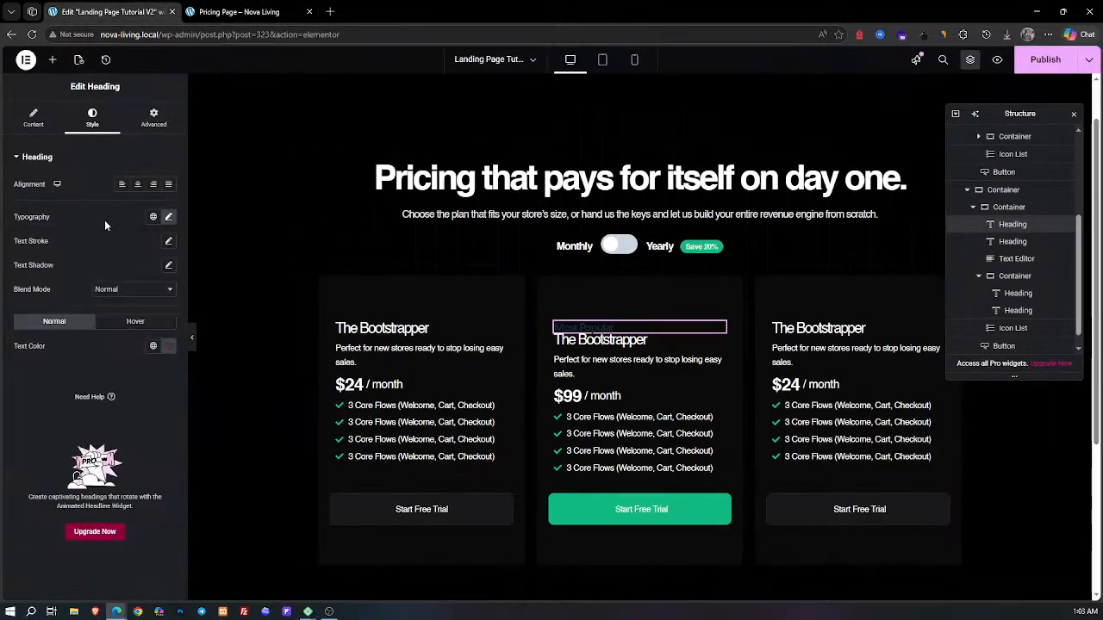
left_click(169, 346)
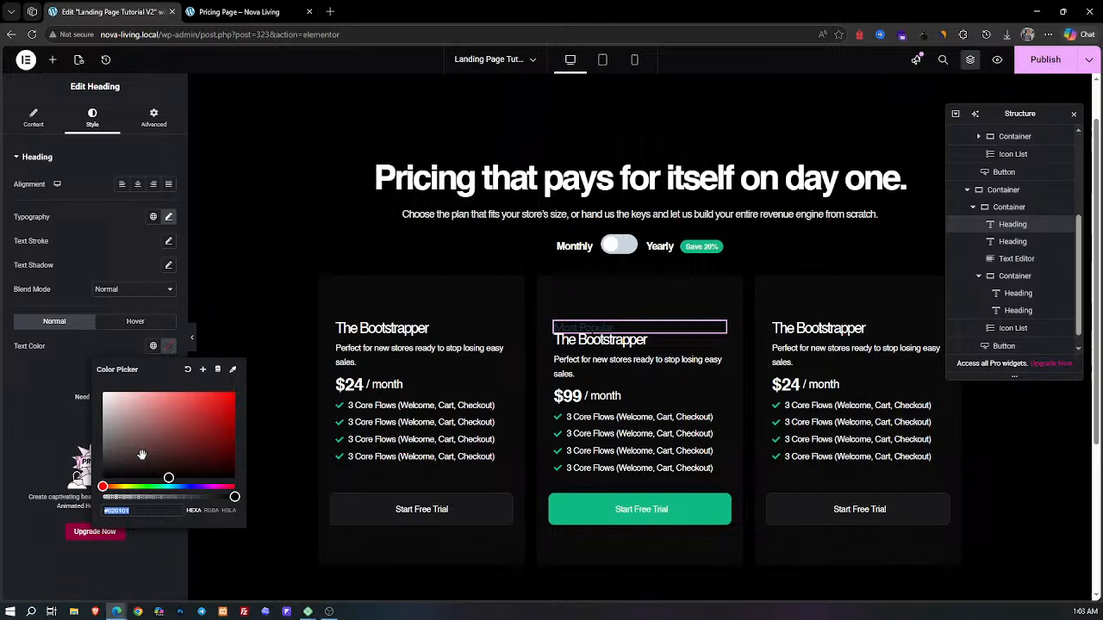
type("10B981")
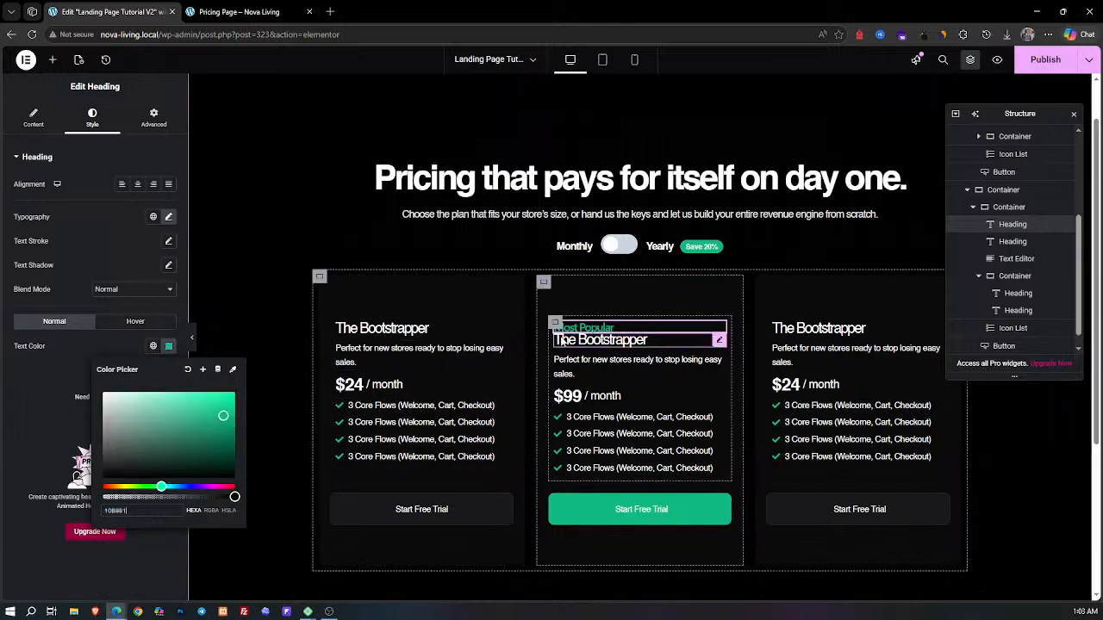
Step: Set the padding of the inner content containers in the middle and first pricing cards to 0 on all sides
left_click(556, 323)
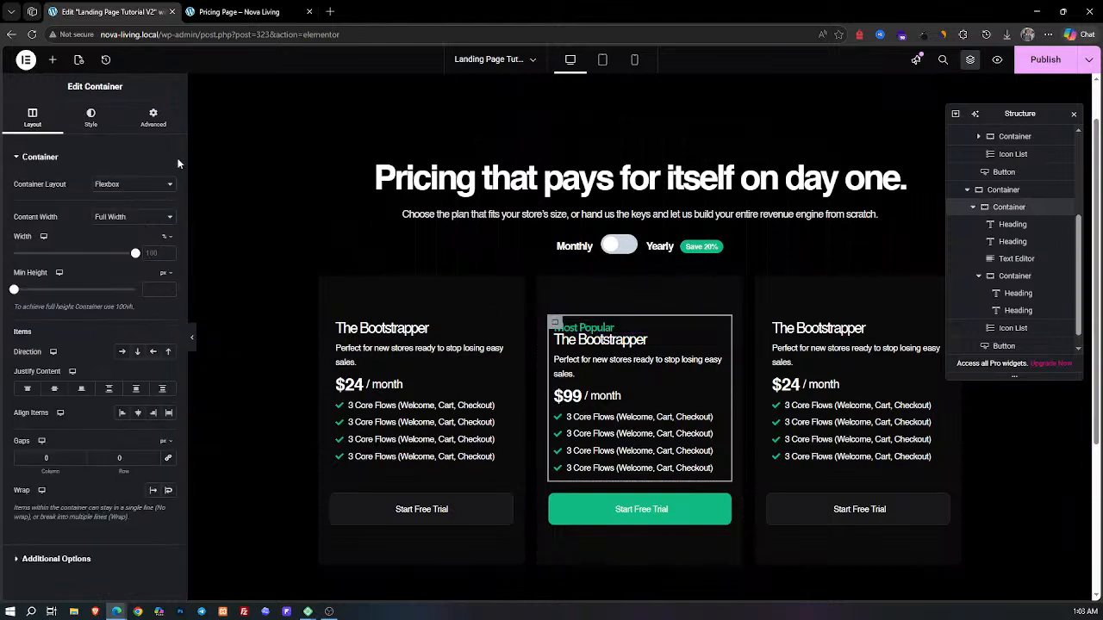
left_click(152, 118)
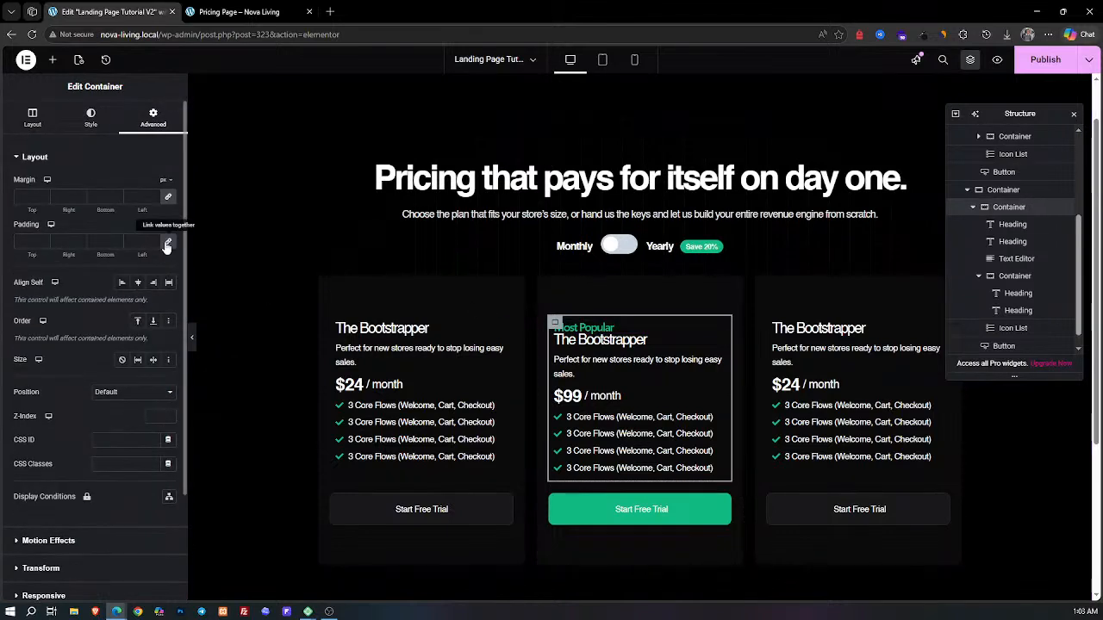
left_click(167, 244)
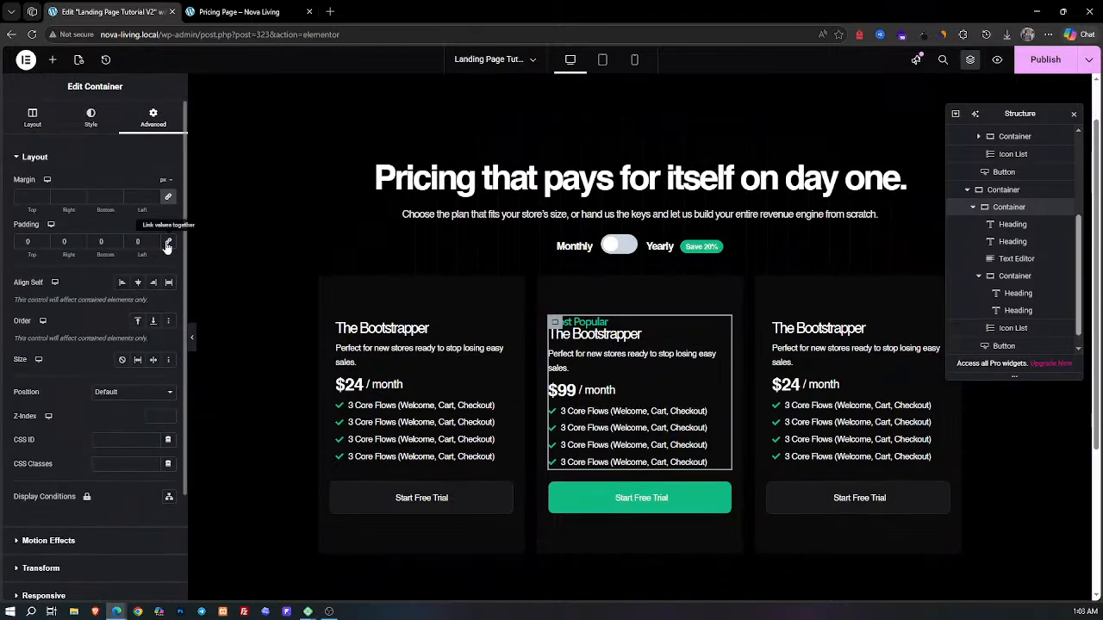
left_click(337, 326)
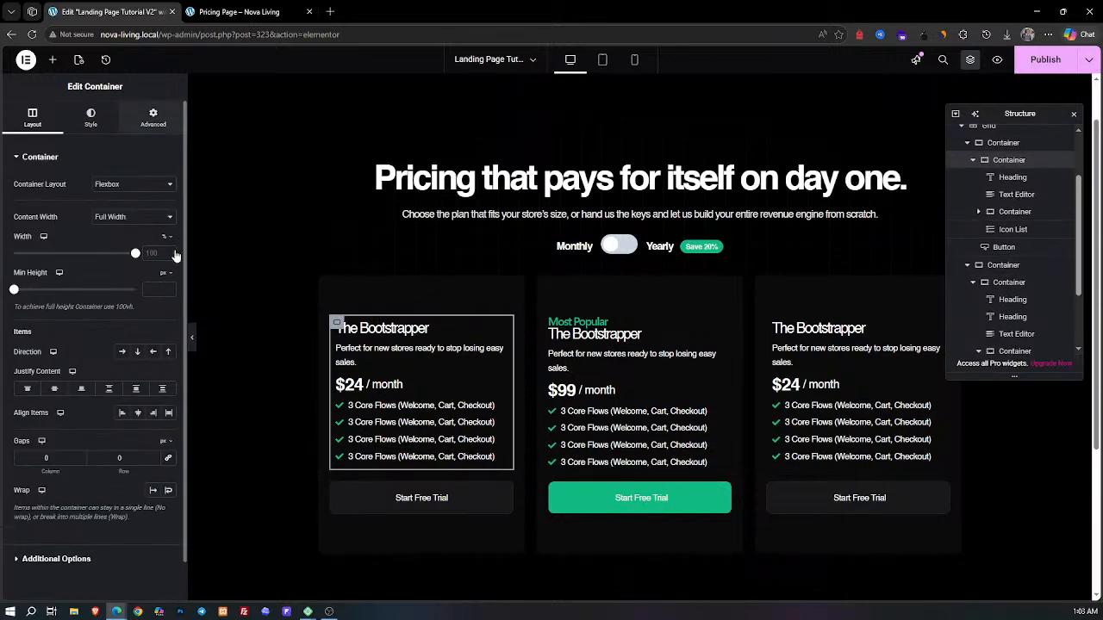
left_click(167, 241)
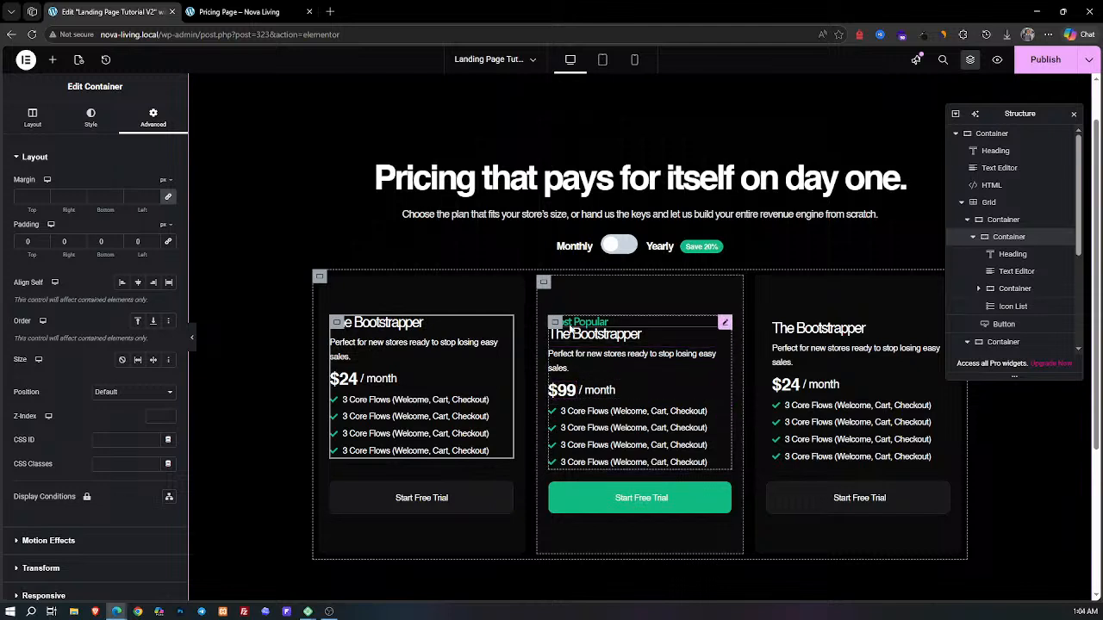
left_click(557, 324)
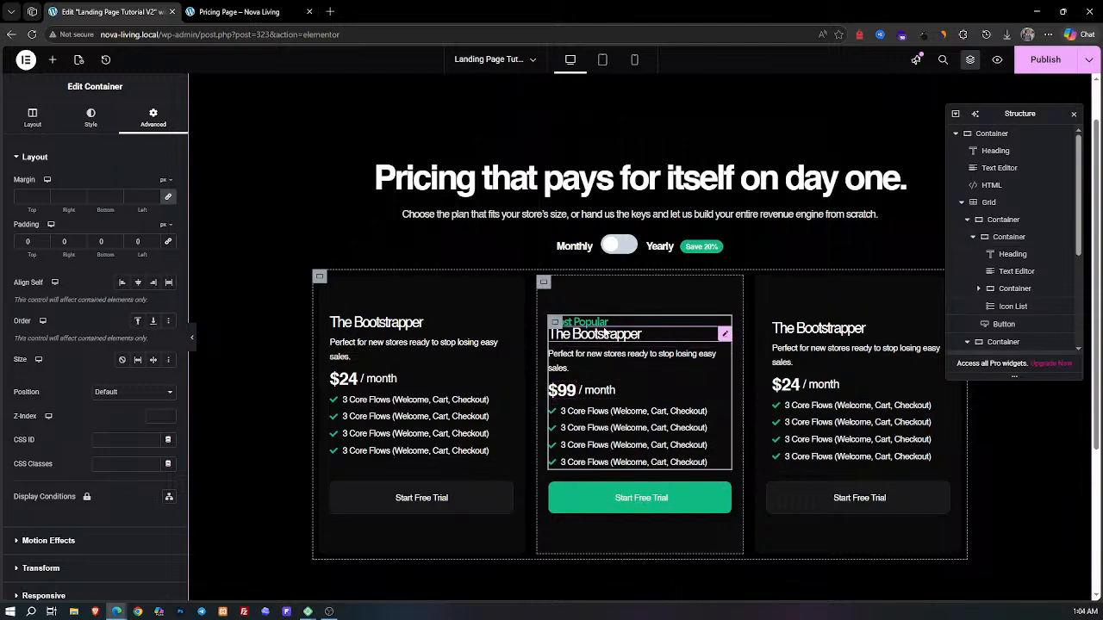
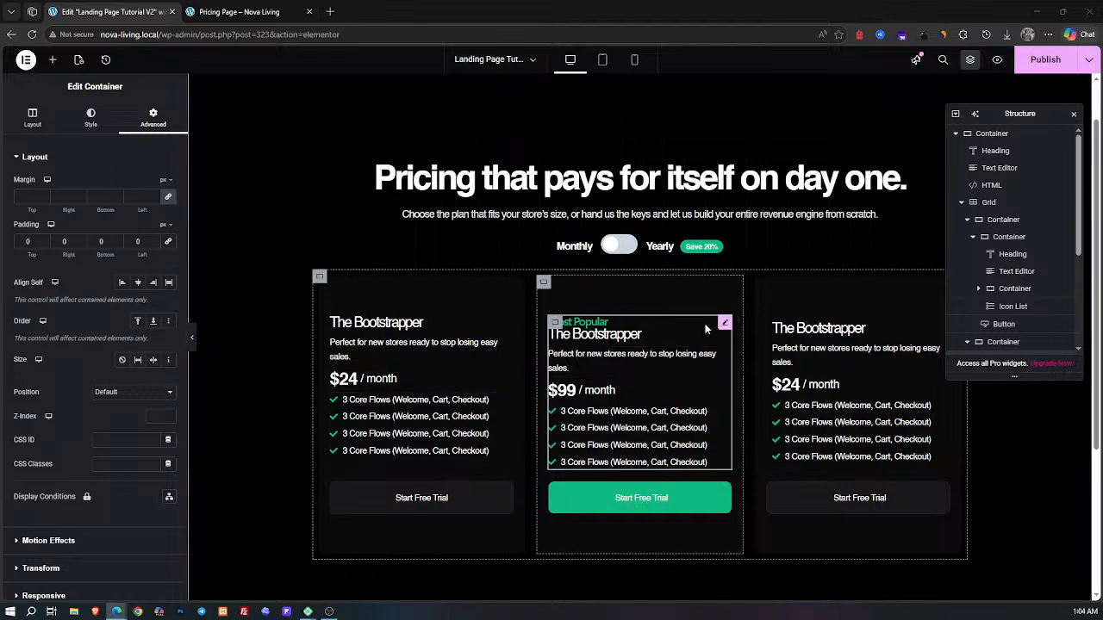
Step: Give the "Most Popular" heading a bottom margin of 10 px, with the other margins at 0
left_click(577, 321)
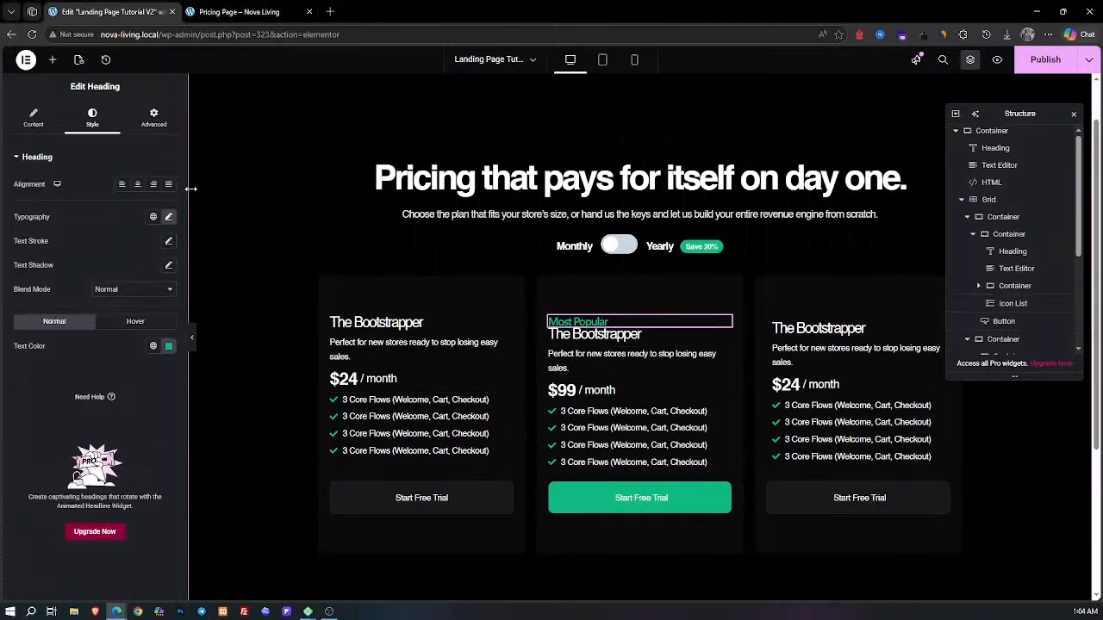
left_click(153, 118)
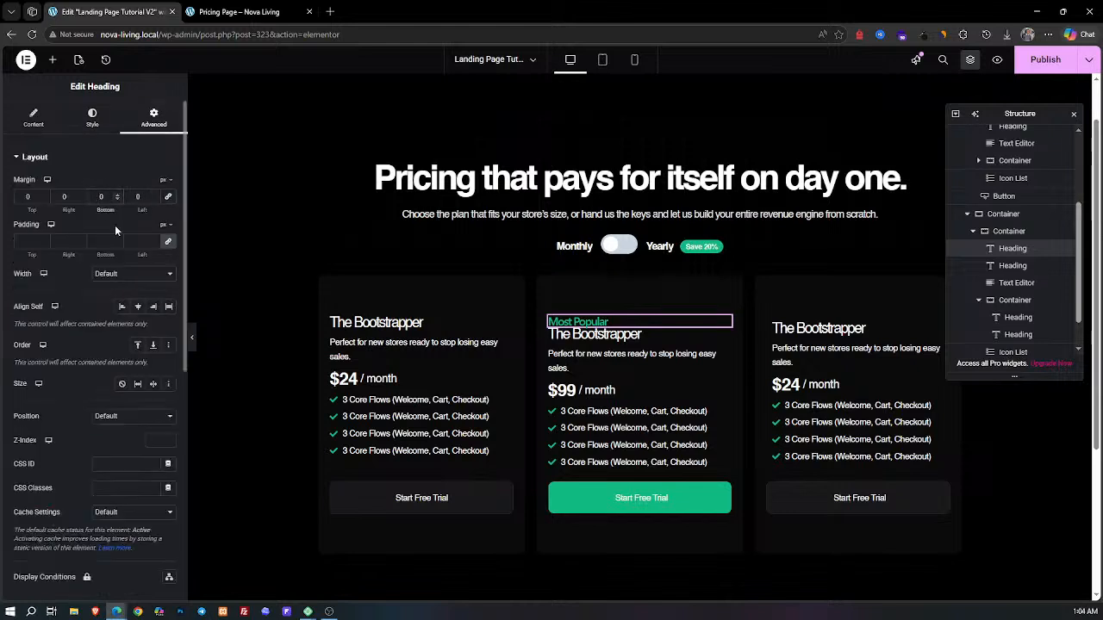
type("1")
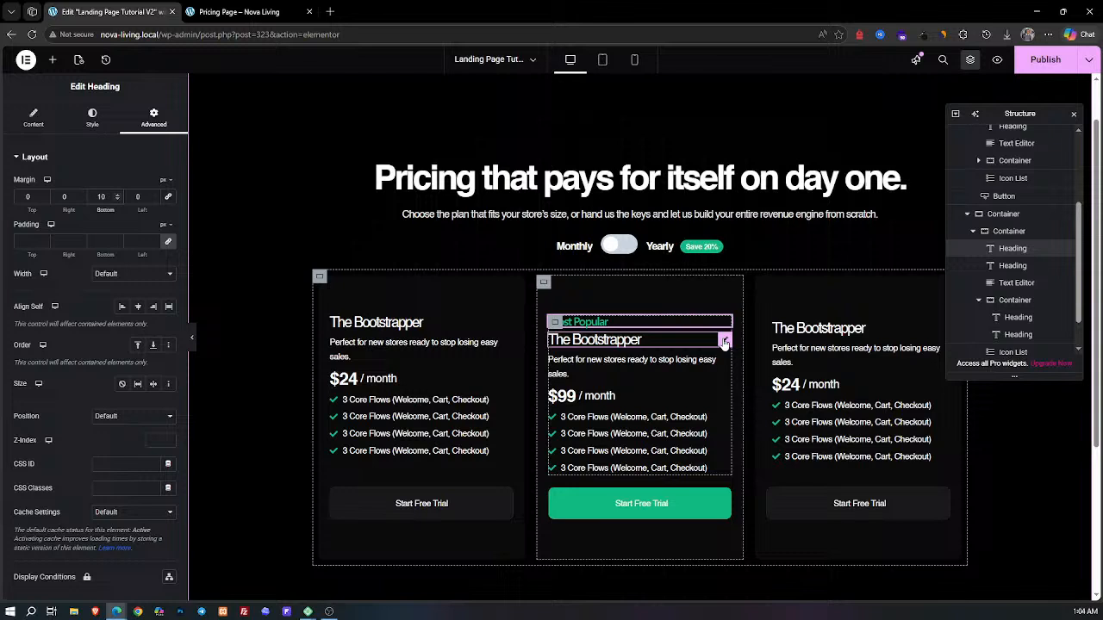
Step: Check the middle card title's margins and set its inner content container's top margin to -27 px
left_click(723, 342)
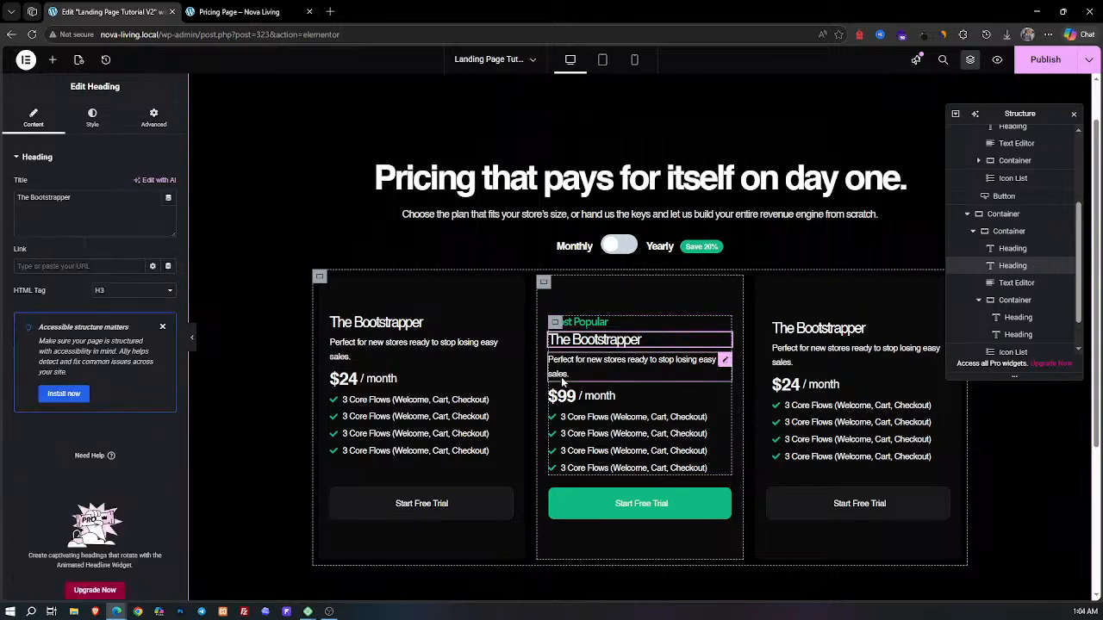
left_click(152, 121)
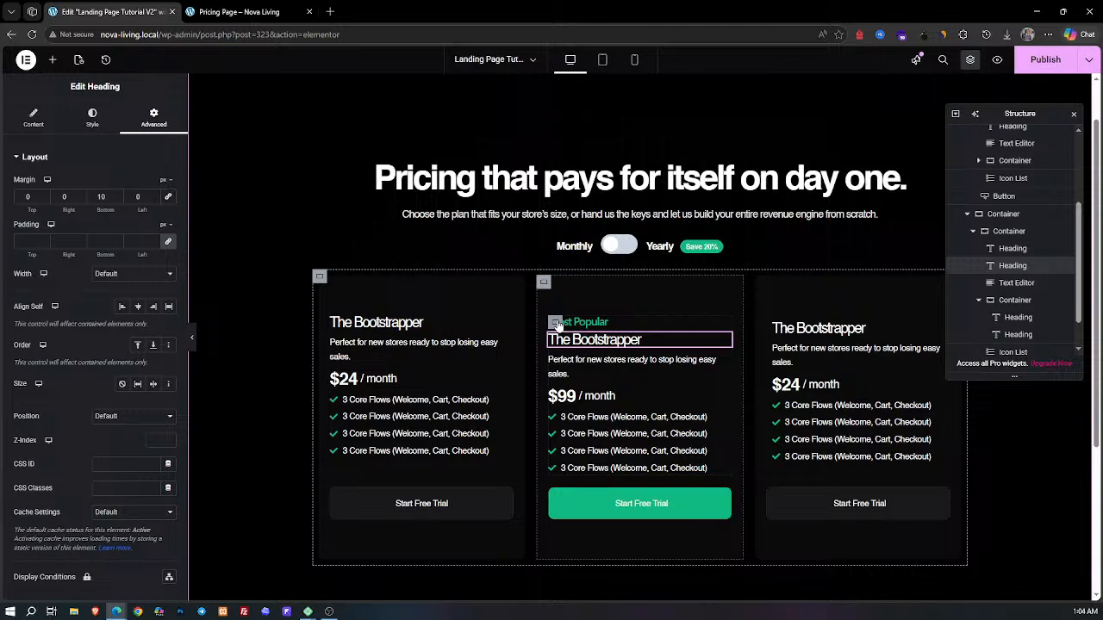
left_click(556, 323)
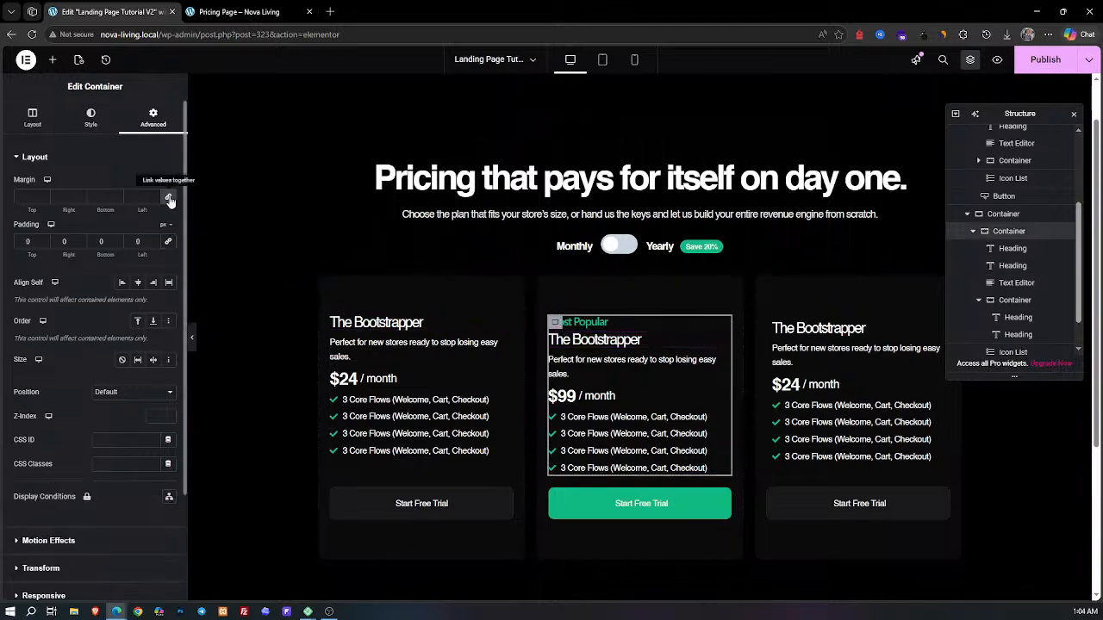
left_click(46, 199)
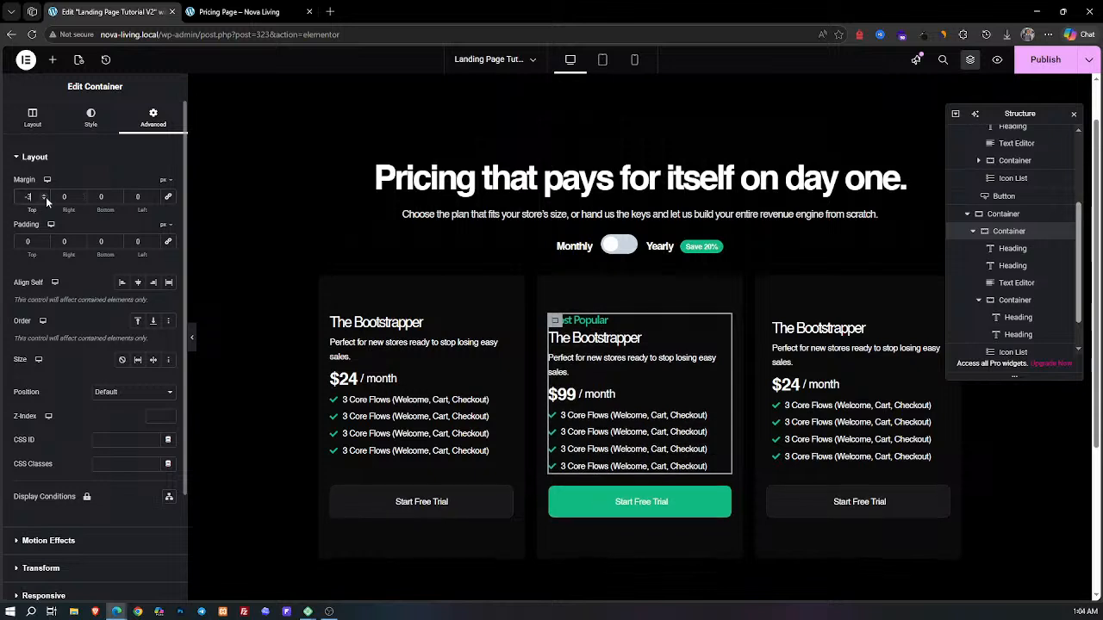
left_click_drag(46, 197, 46, 199)
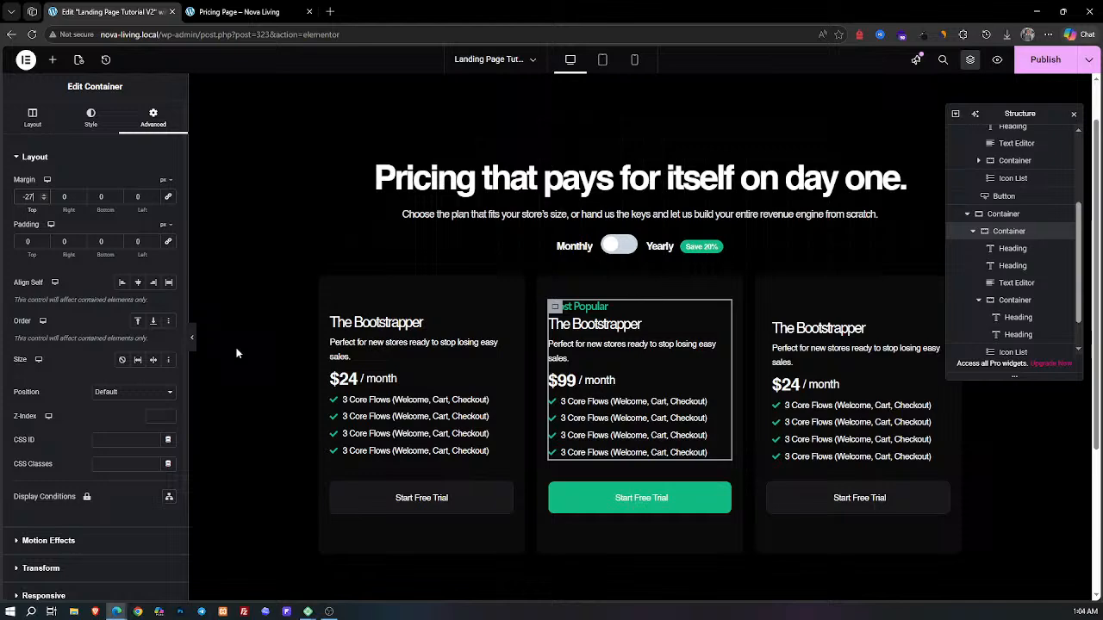
Step: Compare the full-width pricing section with the reference pricing page, checking the alignment of the cards' content
left_click(192, 339)
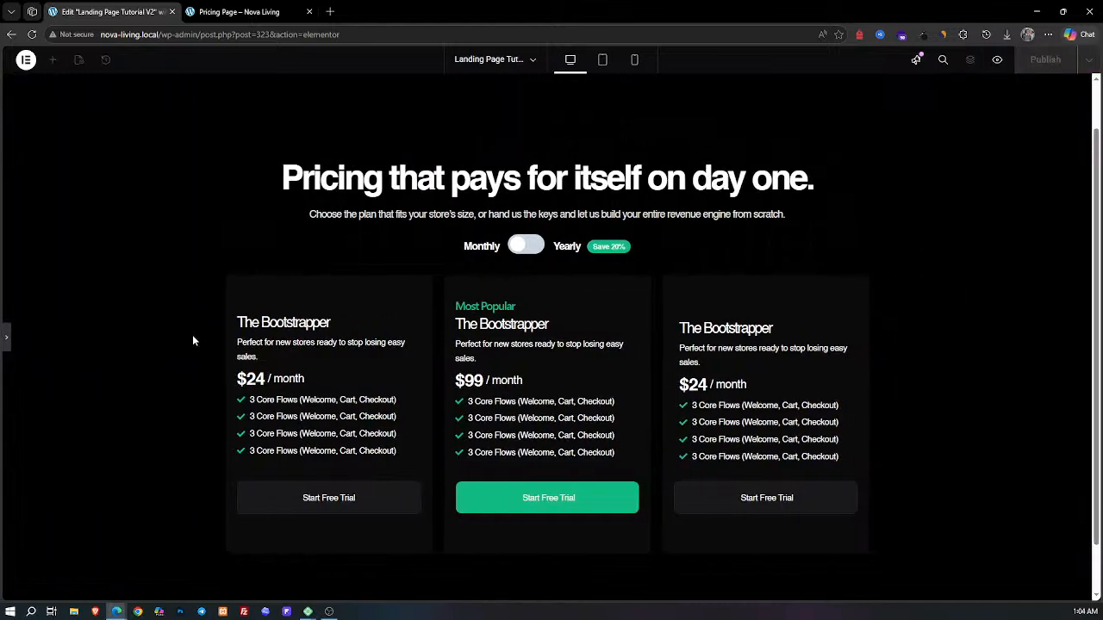
left_click(288, 10)
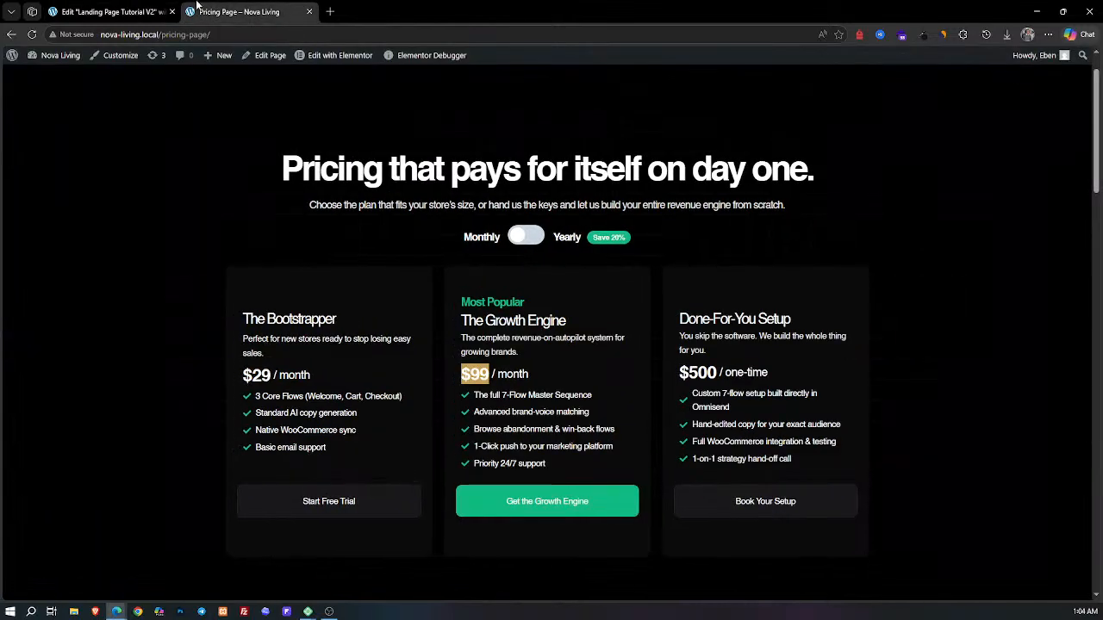
left_click(173, 6)
left_click(200, 7)
left_click(149, 6)
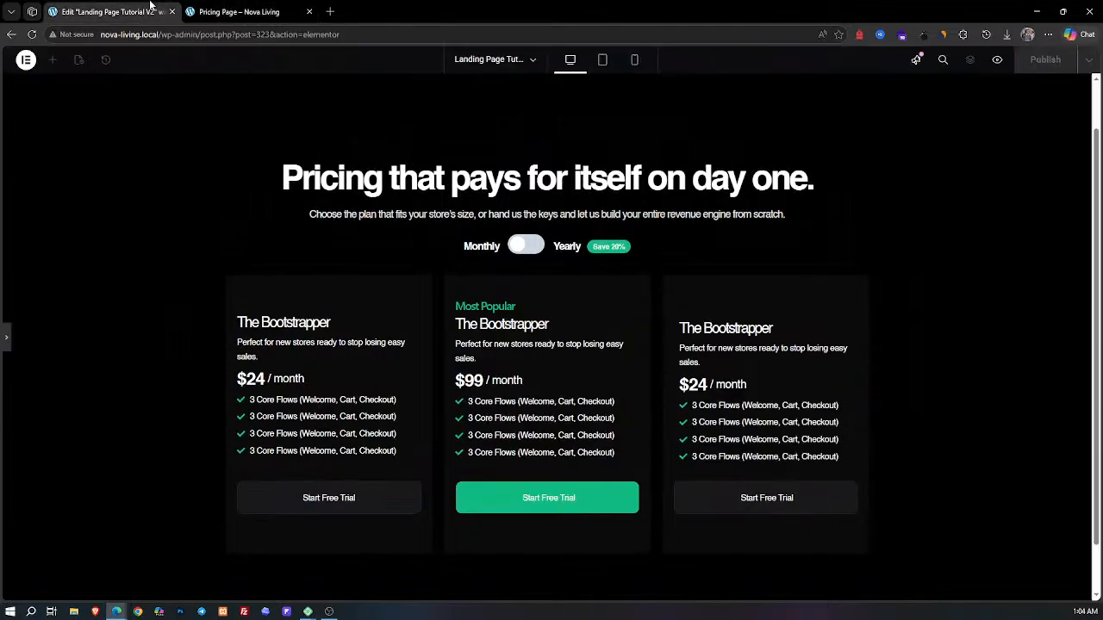
left_click(186, 6)
left_click(142, 6)
left_click(223, 7)
left_click(159, 6)
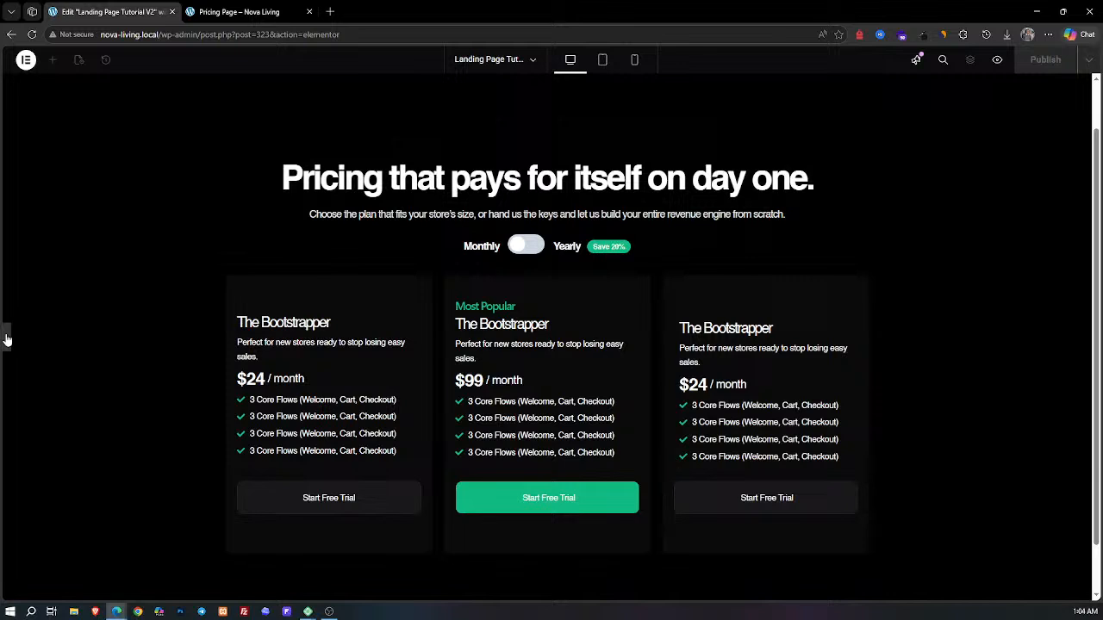
left_click(314, 334)
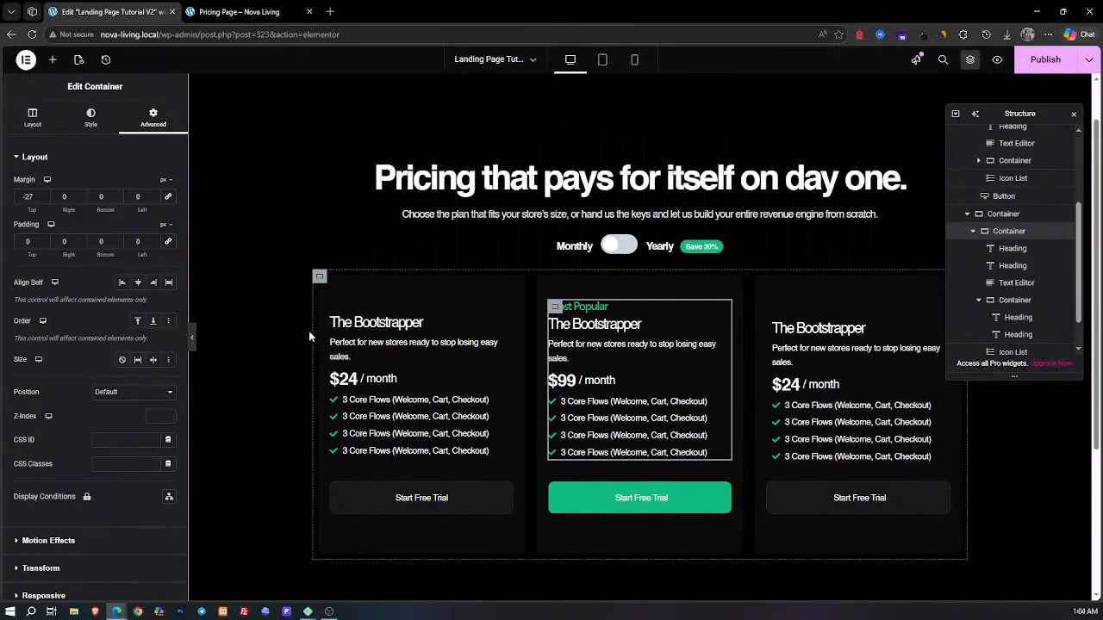
Step: Inspect the first pricing card container's background and padding settings against the reference pricing page
left_click(323, 284)
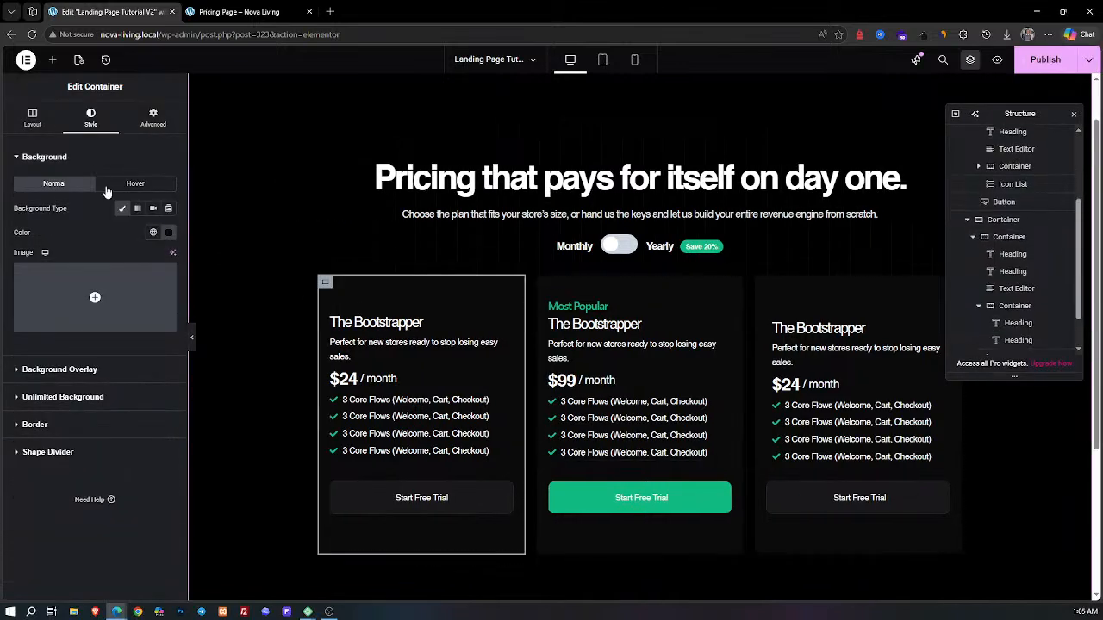
left_click(154, 118)
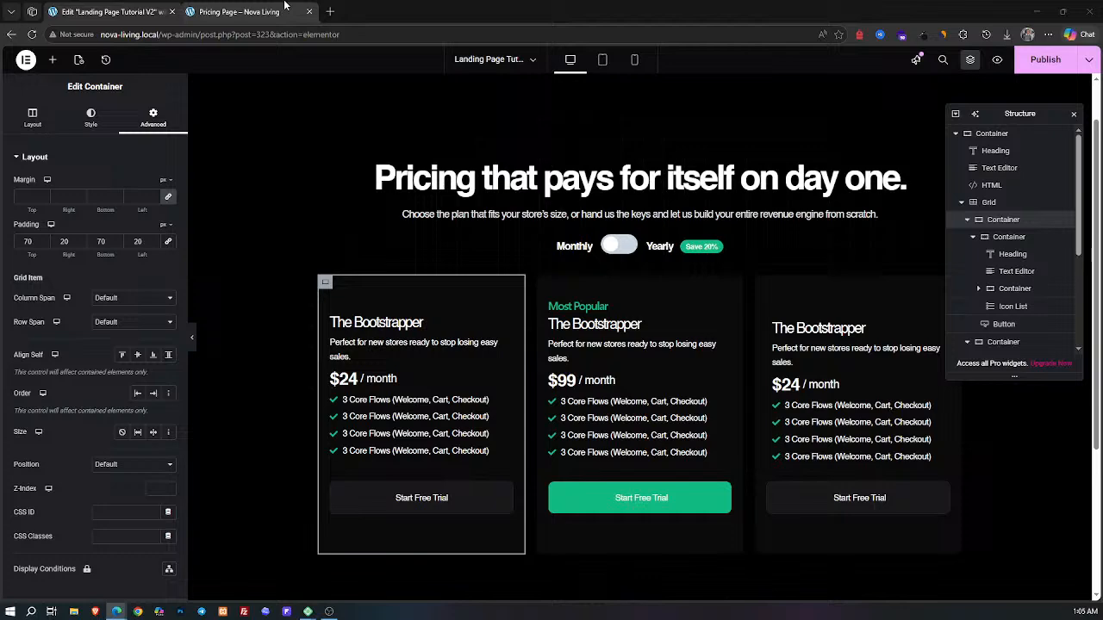
left_click(238, 11)
left_click(112, 11)
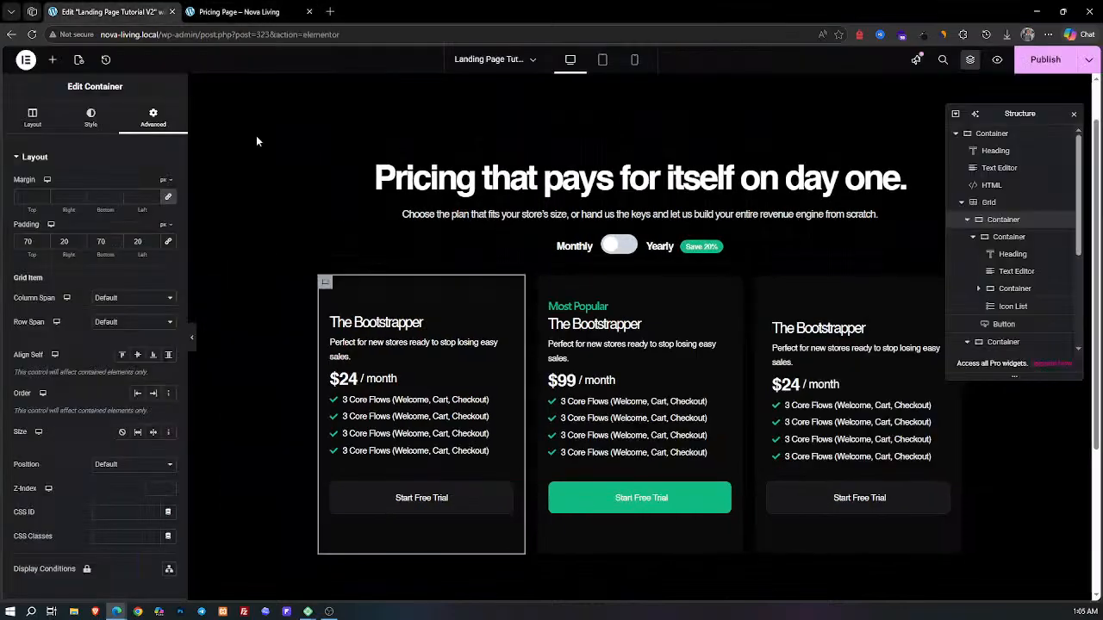
Step: Publish the landing page and open its live version at the pricing section
left_click(1055, 73)
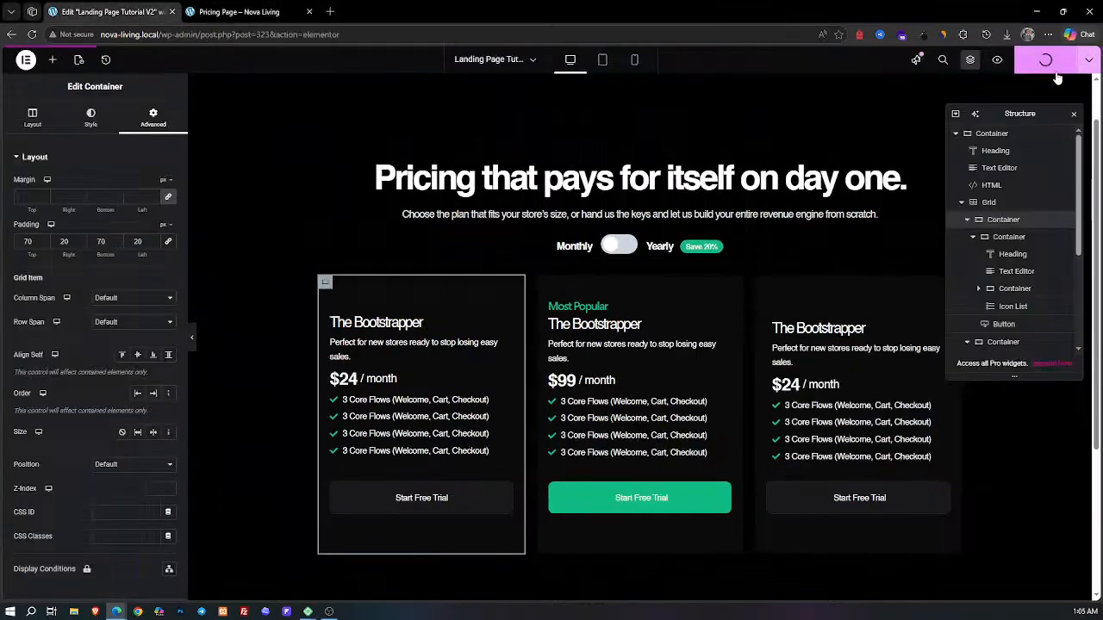
left_click(1088, 59)
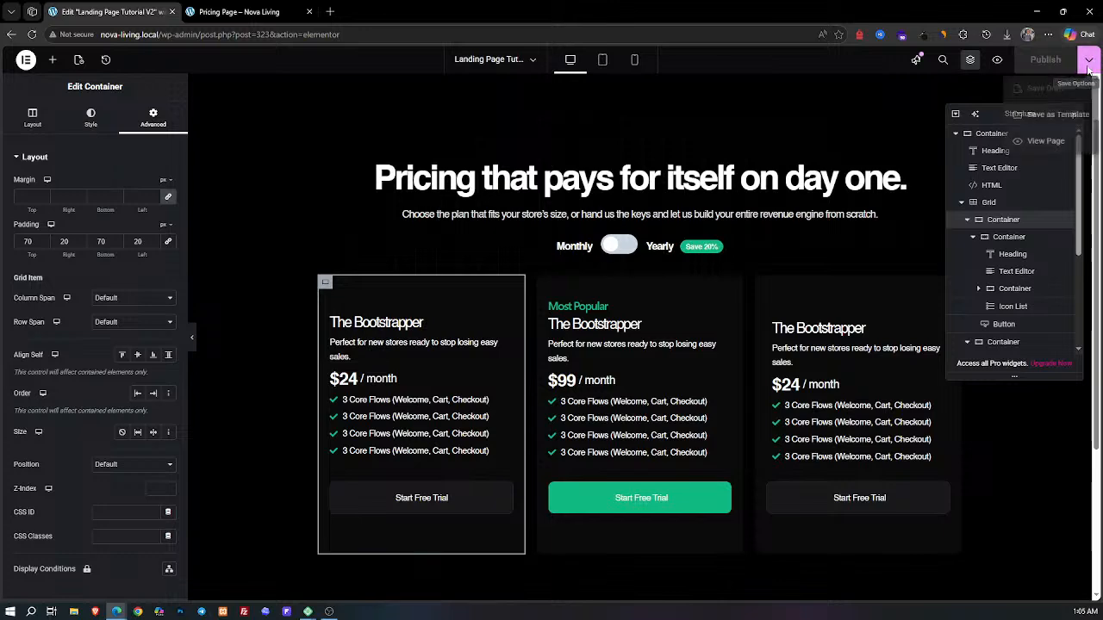
left_click(1044, 146)
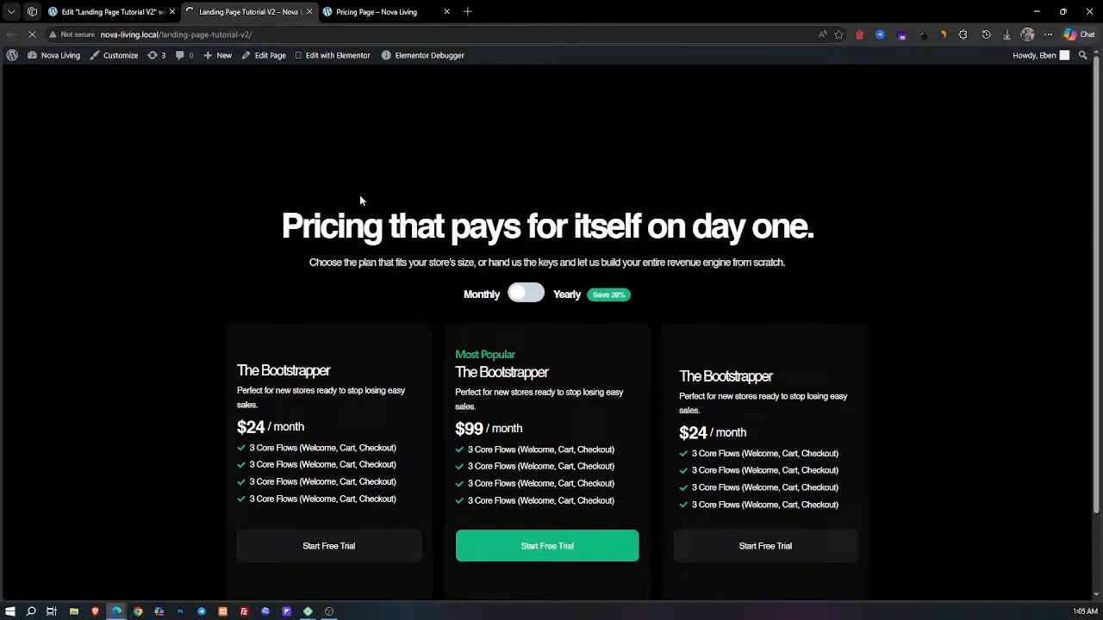
scroll(556, 214, "down", 1)
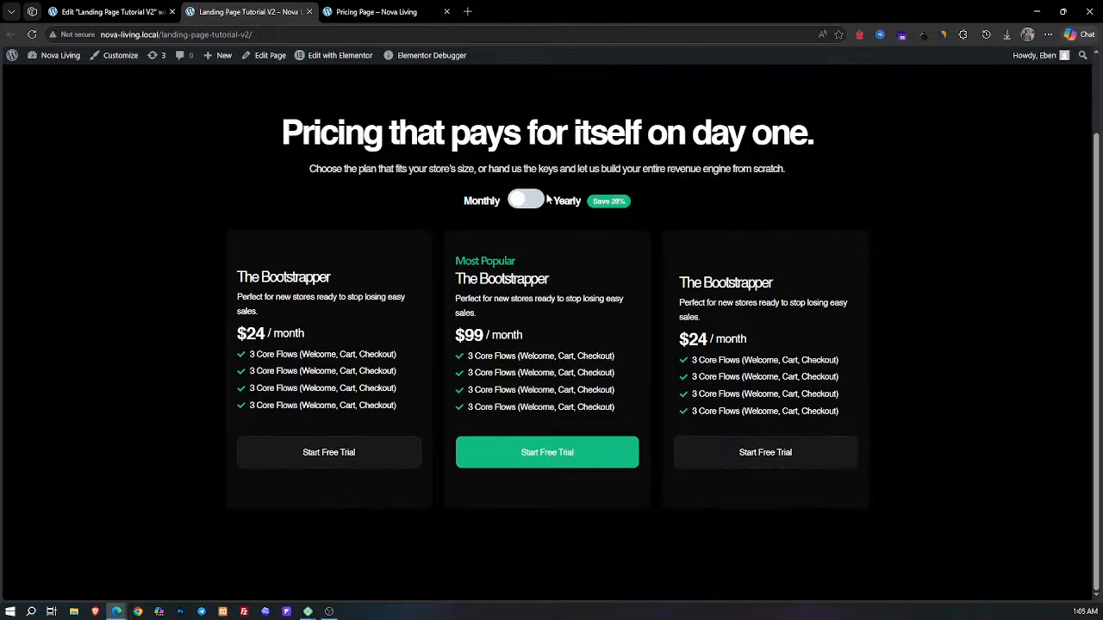
Step: Test the Monthly/Yearly toggle against the card prices on the live page and compare with the reference pricing page
left_click(523, 202)
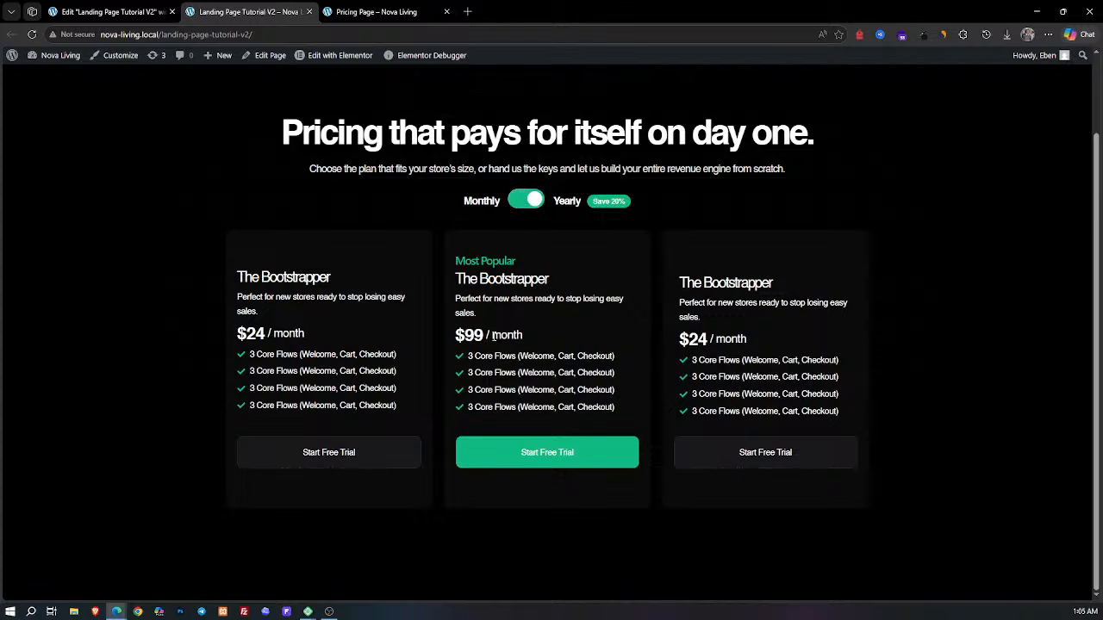
left_click(522, 207)
left_click(523, 208)
double_click(263, 333)
left_click(524, 207)
left_click(523, 207)
double_click(472, 335)
left_click(383, 11)
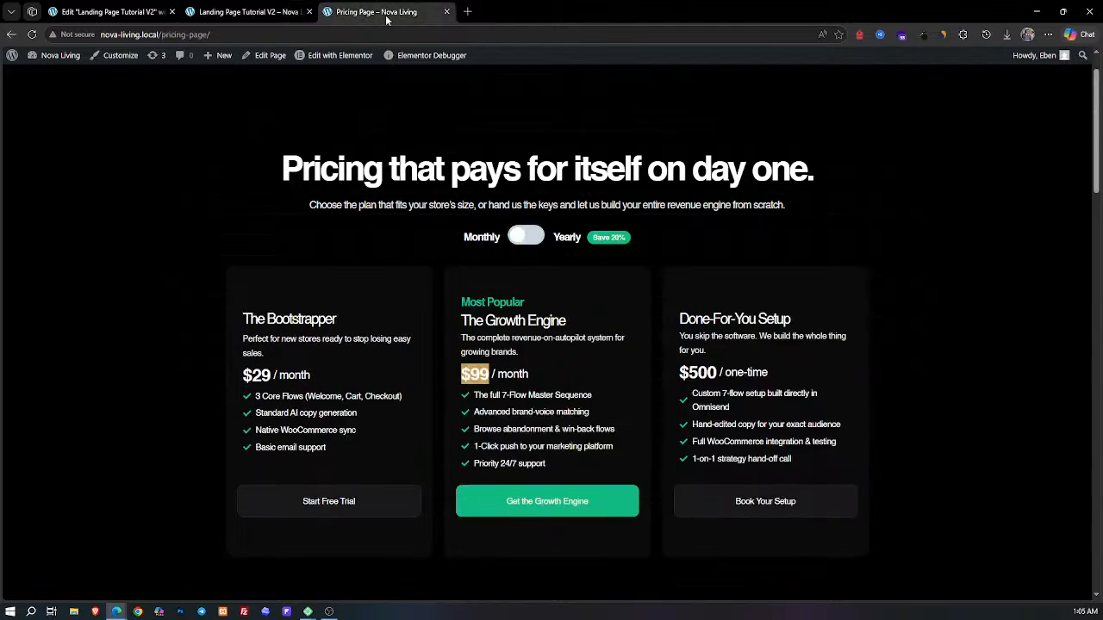
Step: Set the CSS class of the $99 price heading in the Most Popular card to growth-price and publish the landing page
left_click(112, 11)
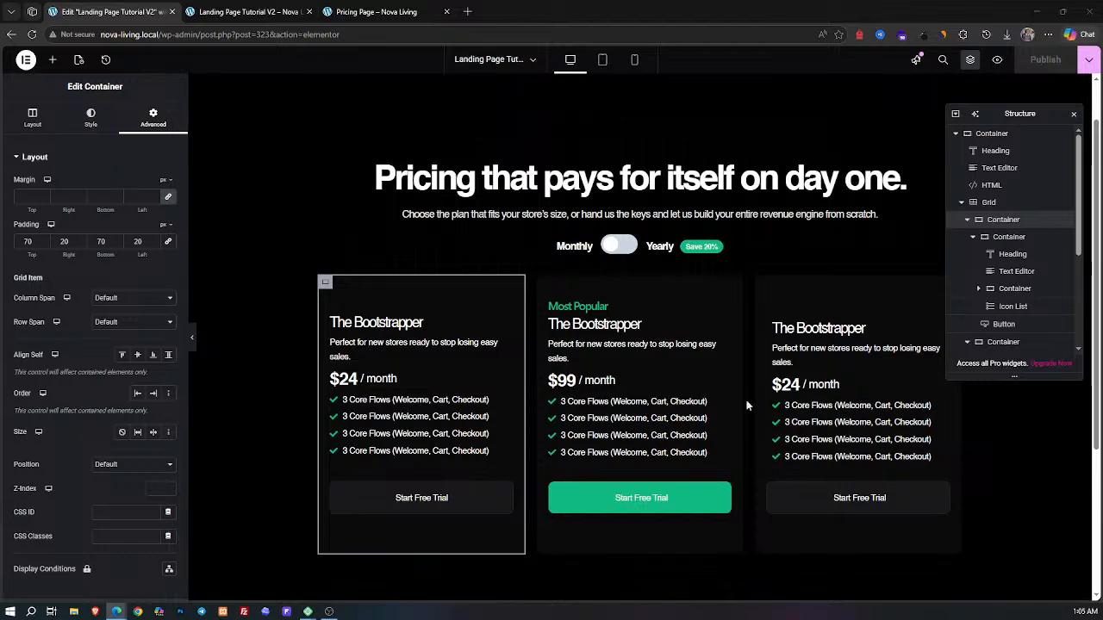
left_click(560, 380)
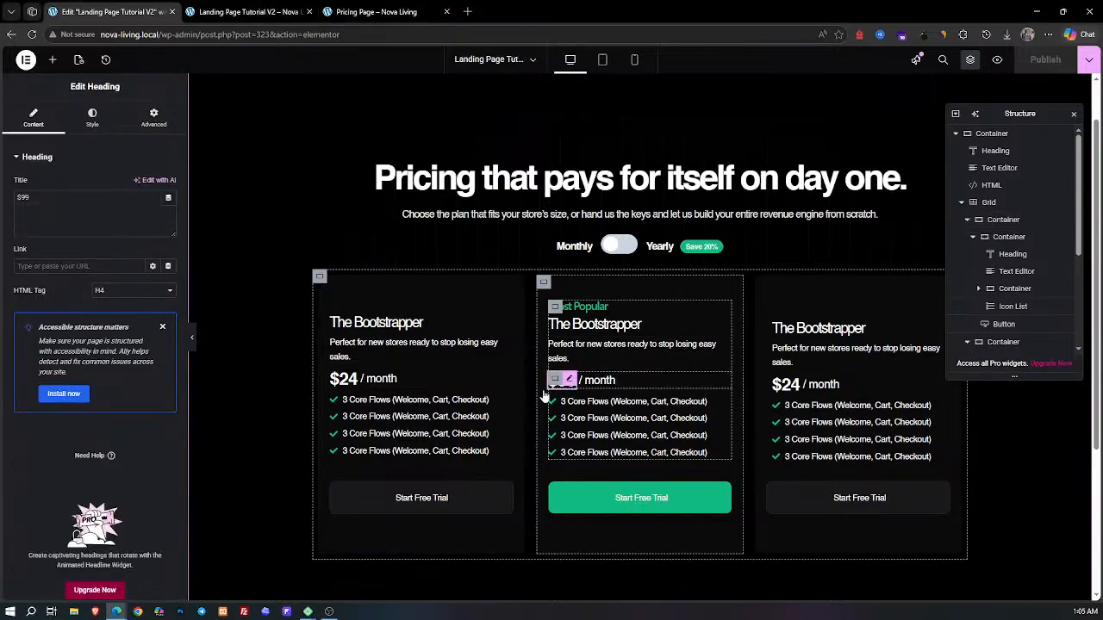
left_click(102, 123)
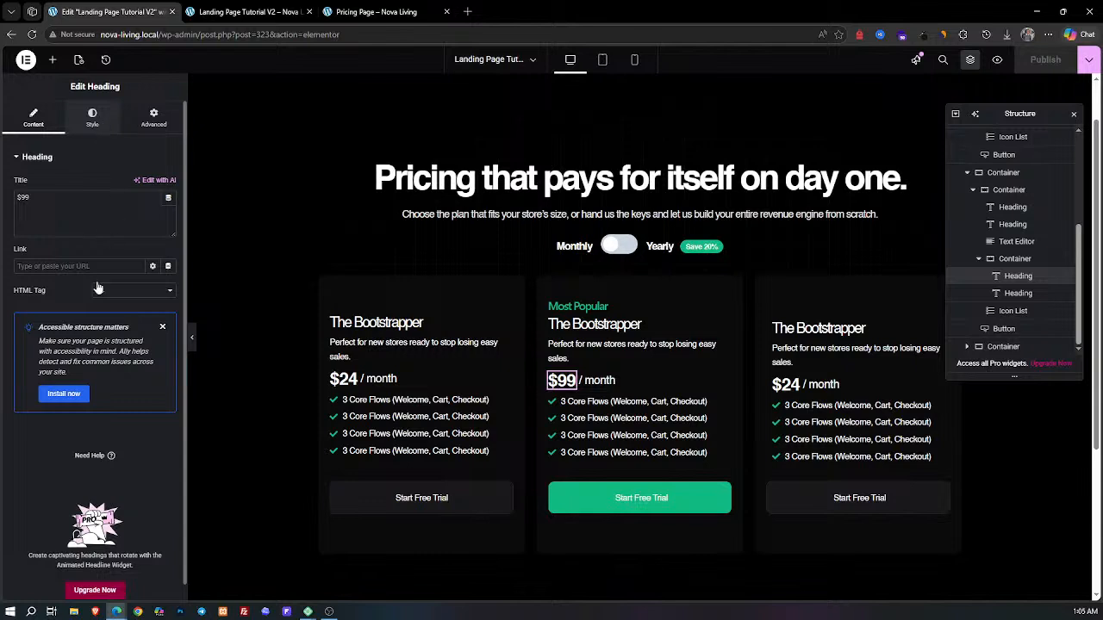
left_click(153, 117)
triple_click(124, 488)
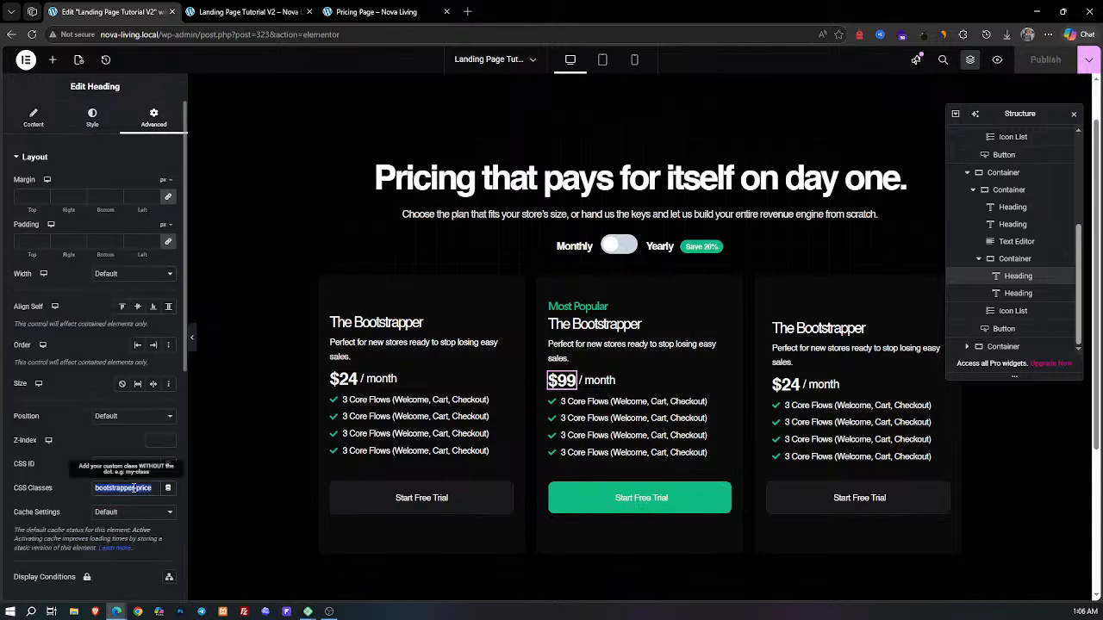
type("growth-price")
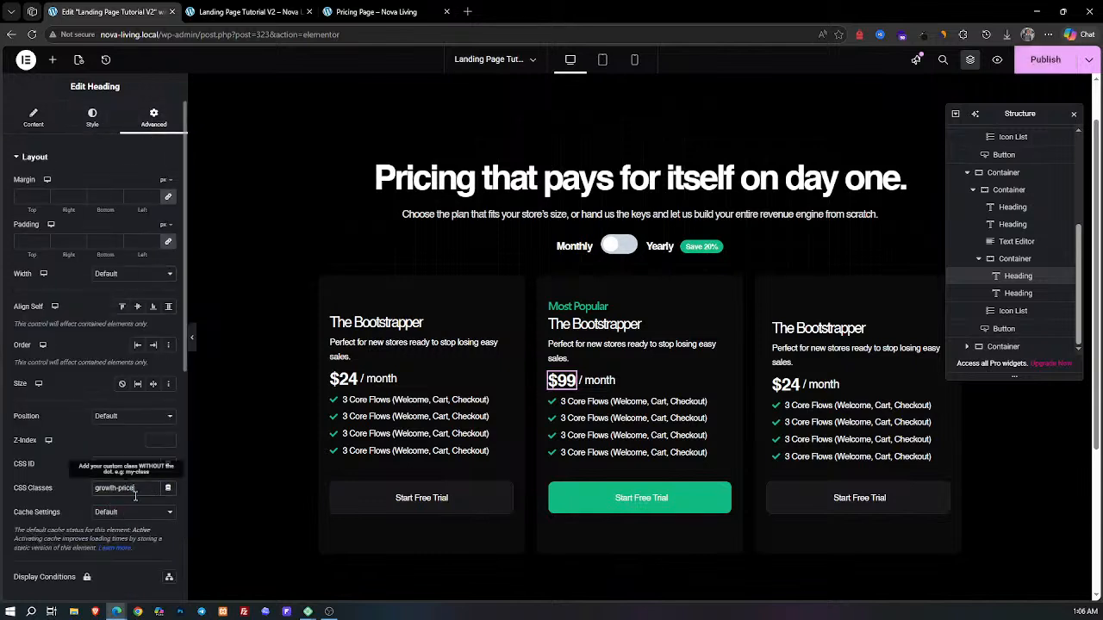
left_click(1045, 69)
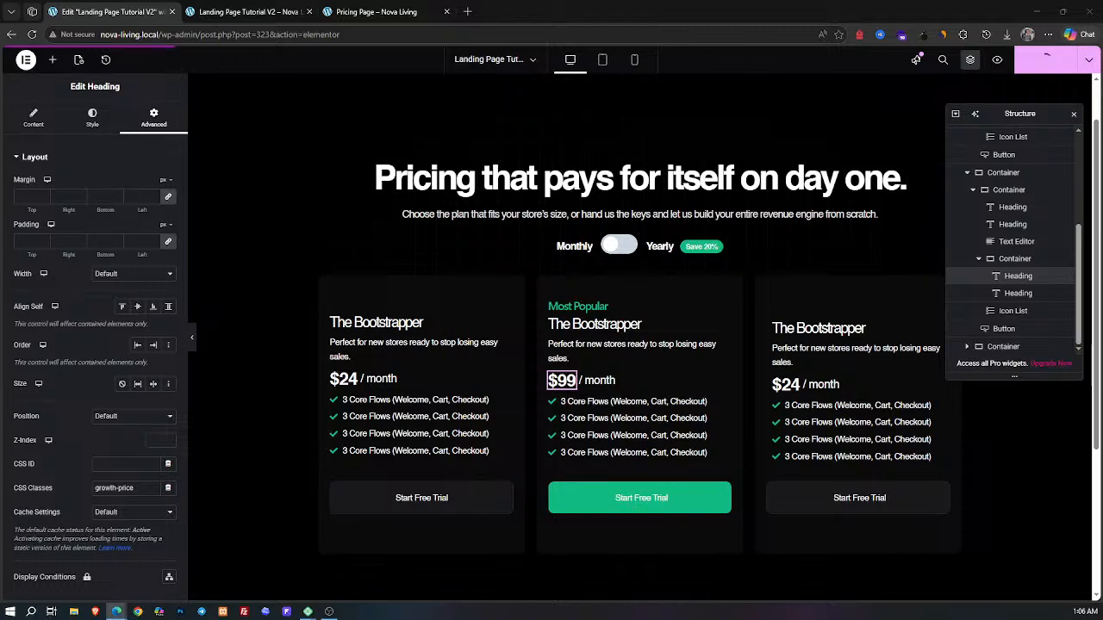
Step: Reload the live landing page and test the Monthly/Yearly toggle against the first two cards' prices
left_click(281, 8)
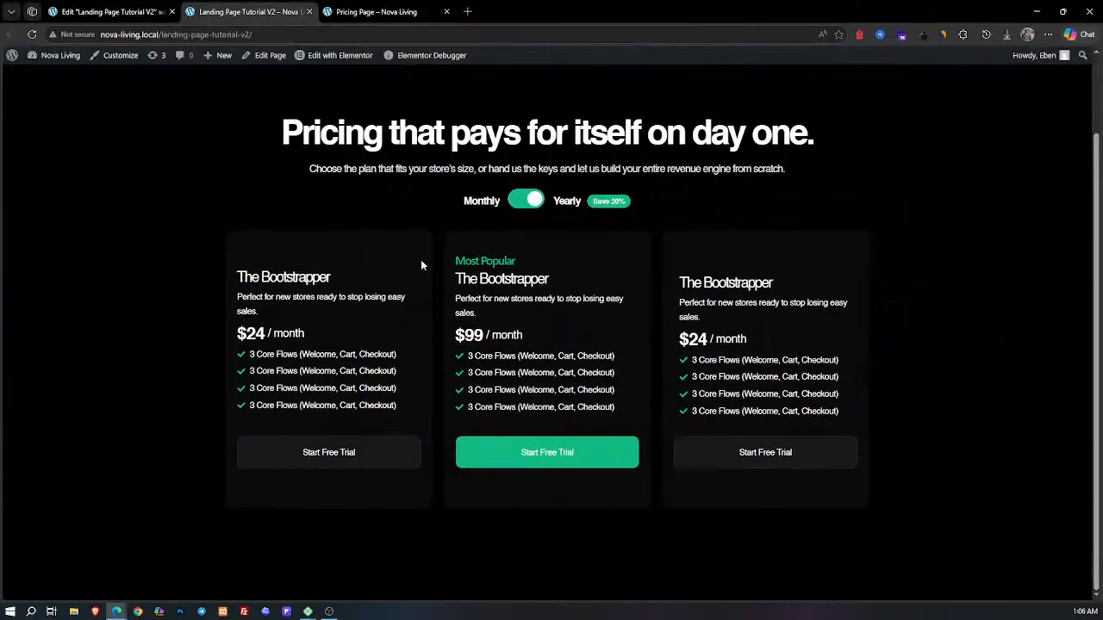
key("F5")
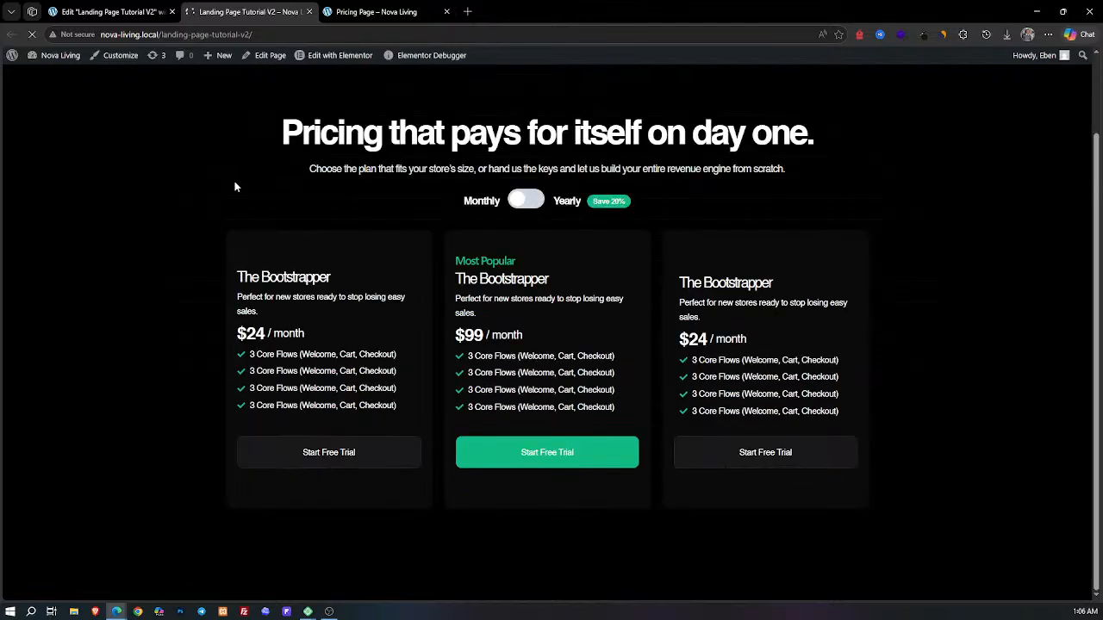
left_click(527, 205)
left_click(532, 204)
left_click(531, 202)
left_click(532, 201)
left_click(532, 202)
left_click(532, 202)
Step: Switch the reference pricing page to Yearly and examine the billing text beside the Growth Engine price
left_click(112, 11)
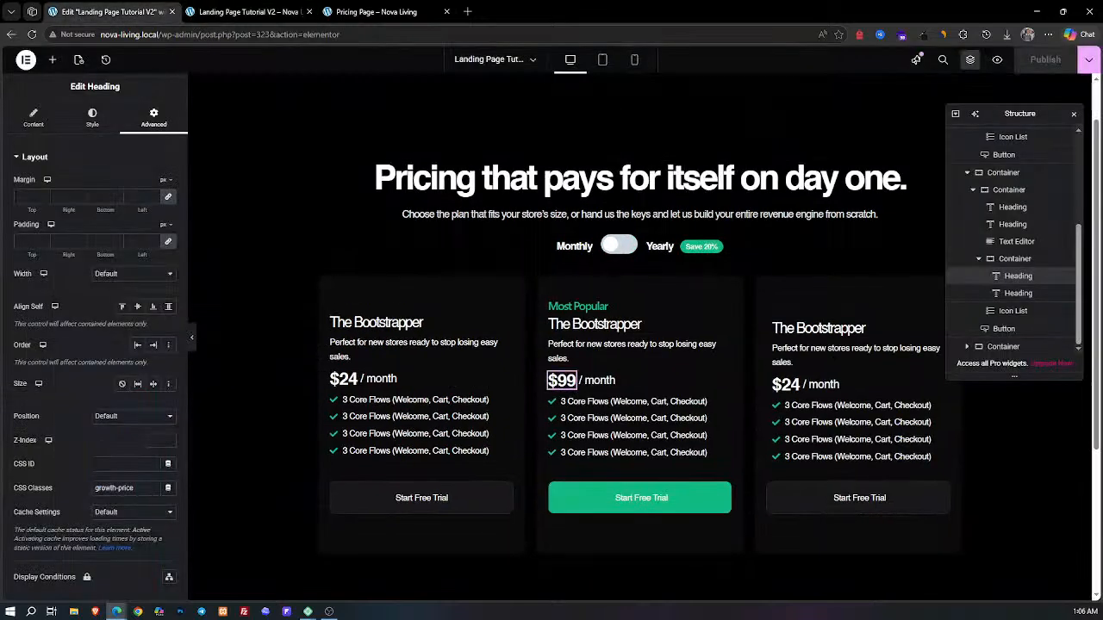
left_click(414, 11)
left_click(527, 237)
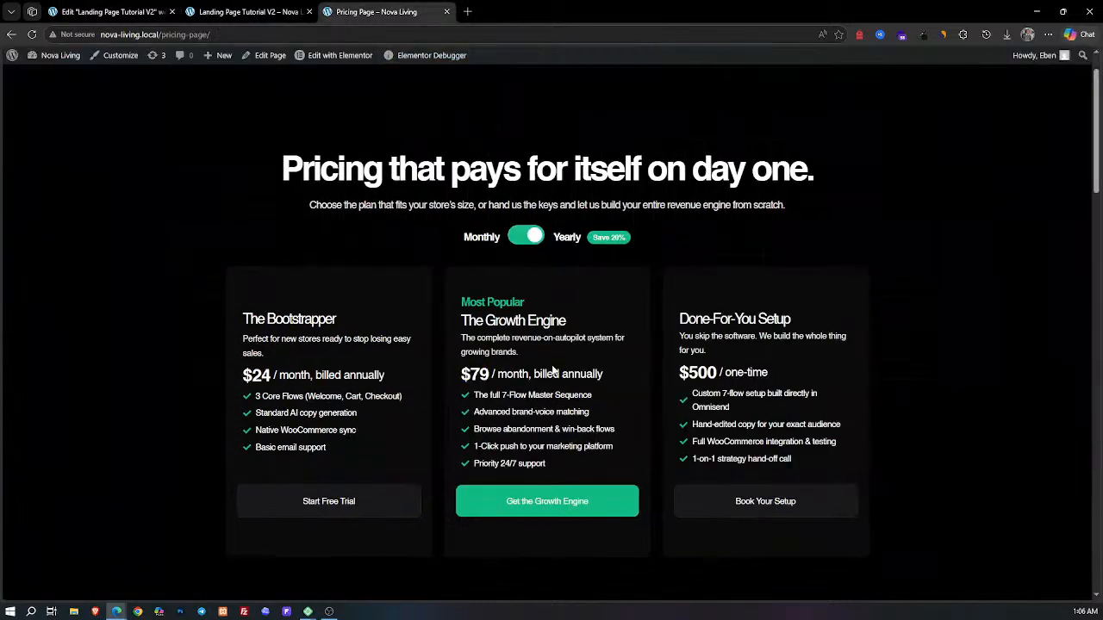
left_click_drag(541, 376, 636, 386)
left_click(599, 401)
Step: Examine the toggle's HTML code in the editor for the class names that control the price and billing texts
left_click(112, 11)
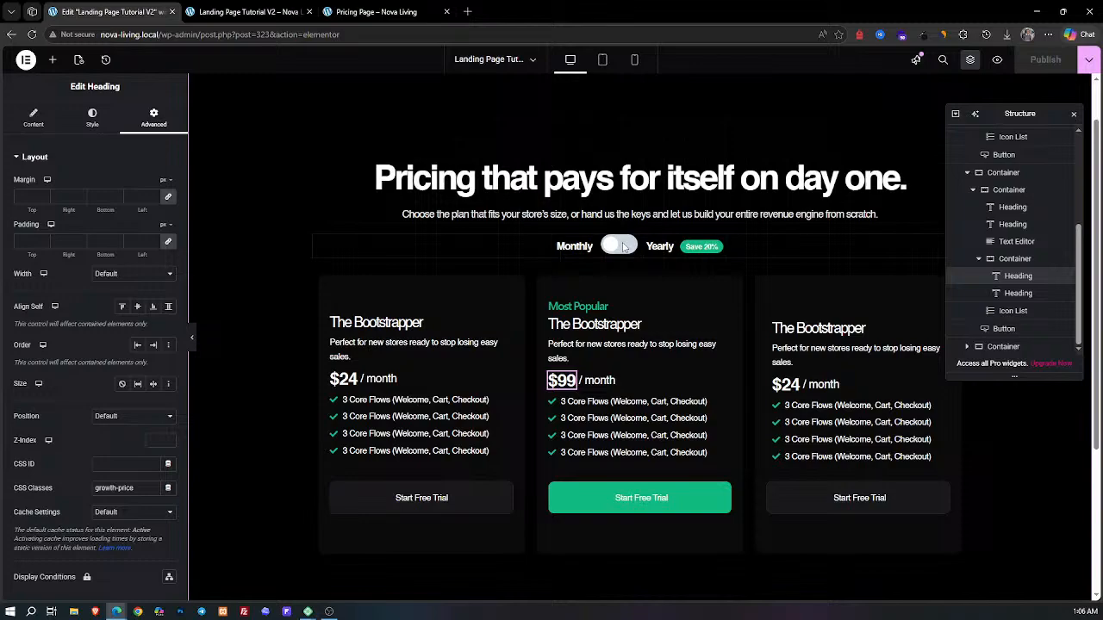
left_click(525, 252)
scroll(122, 394, "down", 5)
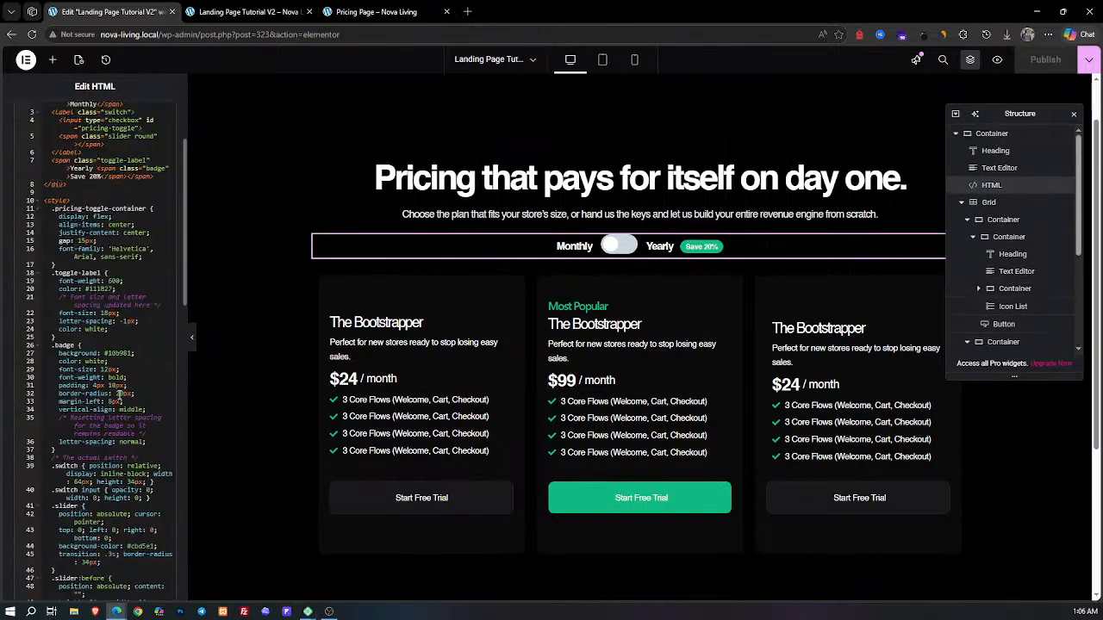
scroll(123, 394, "down", 10)
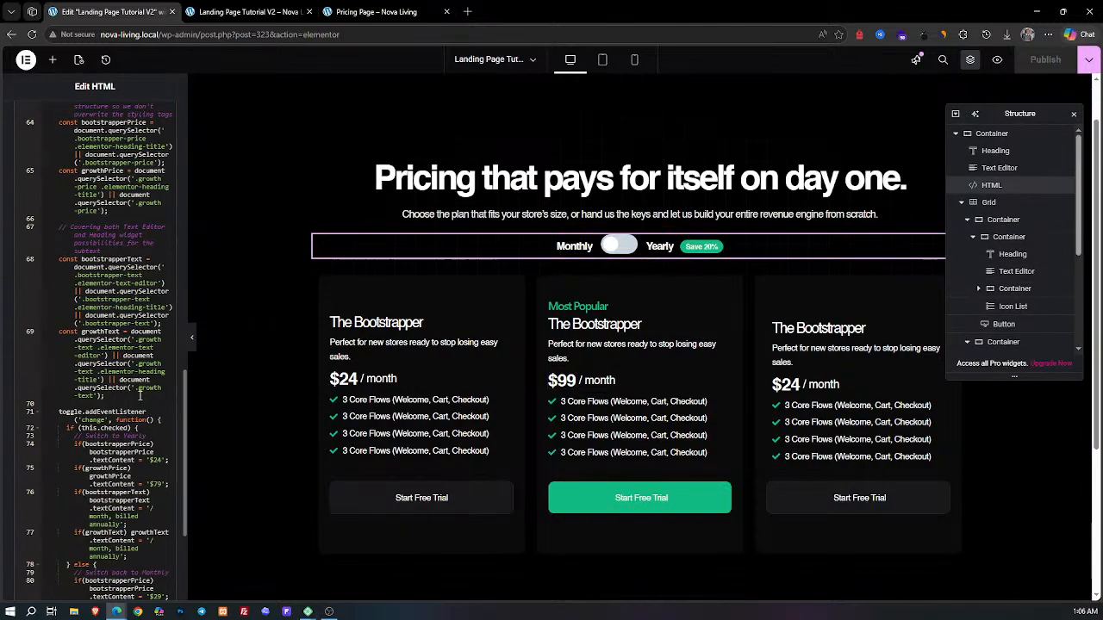
scroll(141, 396, "up", 15)
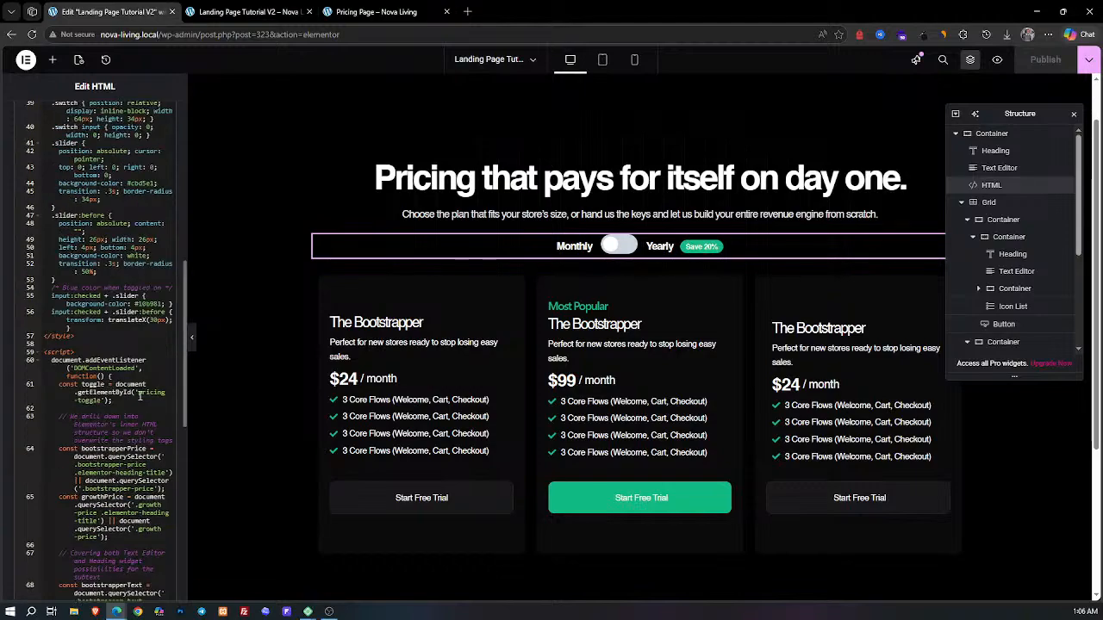
scroll(140, 396, "up", 3)
scroll(140, 395, "down", 6)
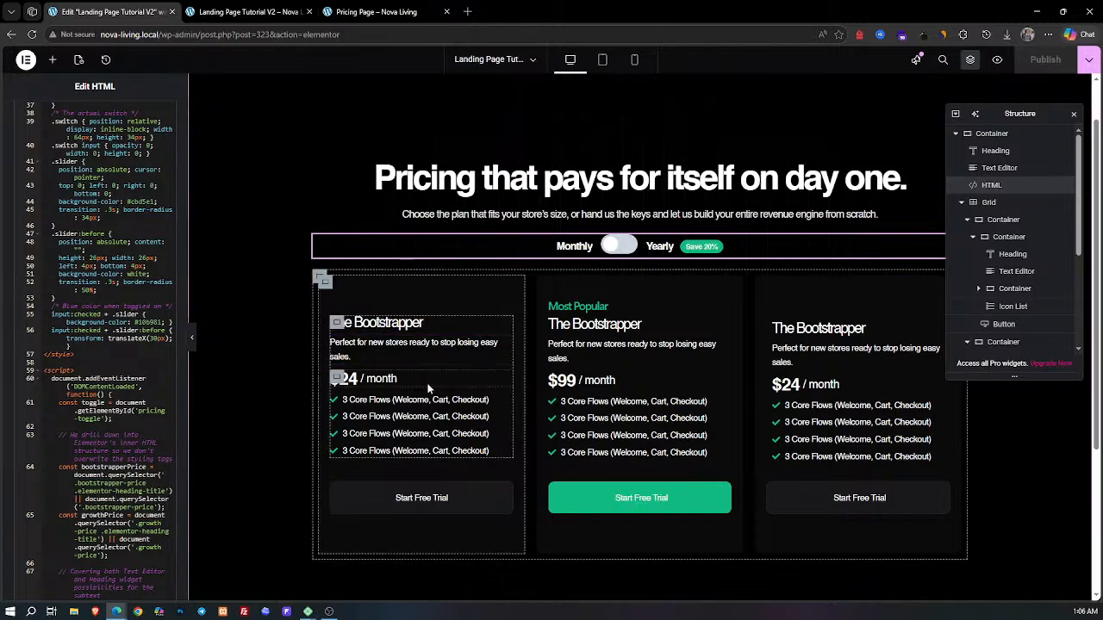
left_click(390, 380)
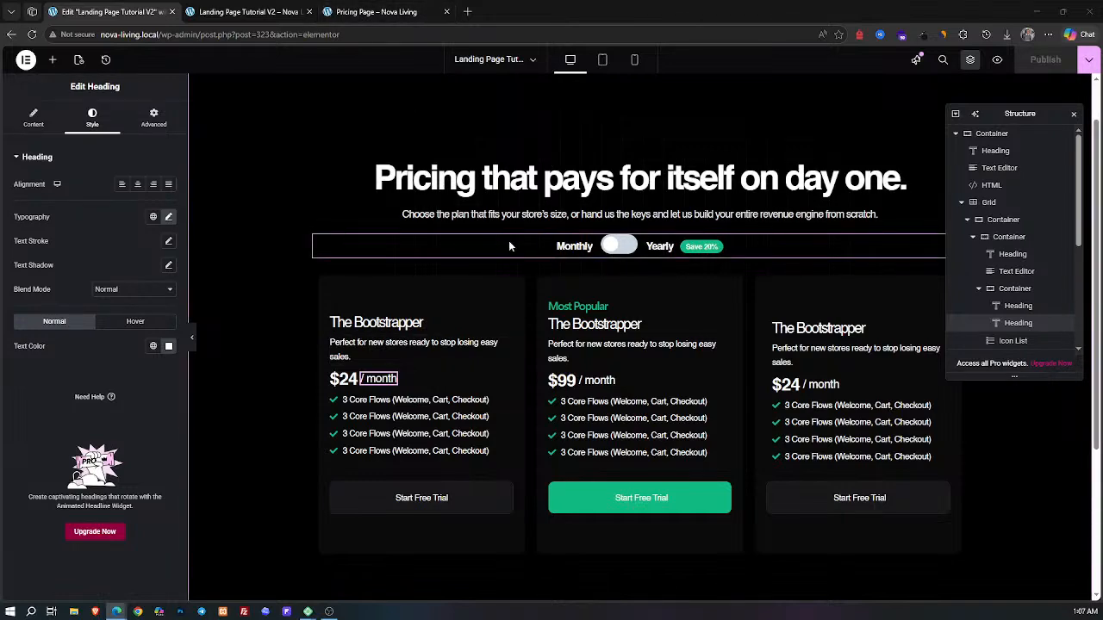
left_click(554, 250)
scroll(95, 388, "down", 15)
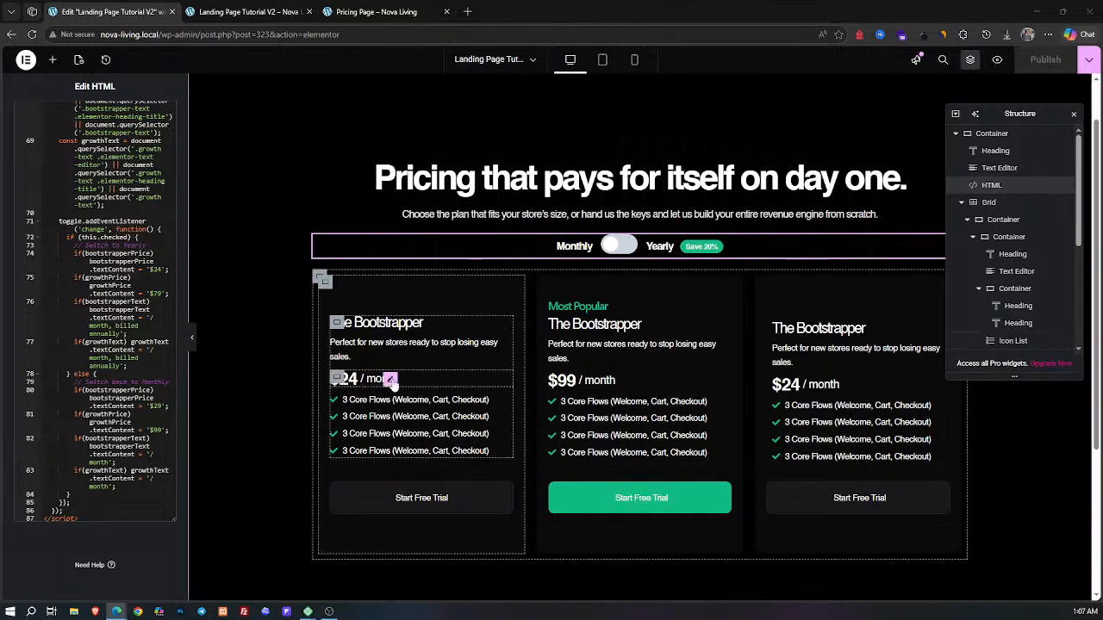
Step: Set the CSS class of the "/ month" heading in the first pricing card to bootstrapper-text
left_click(390, 384)
left_click(391, 381)
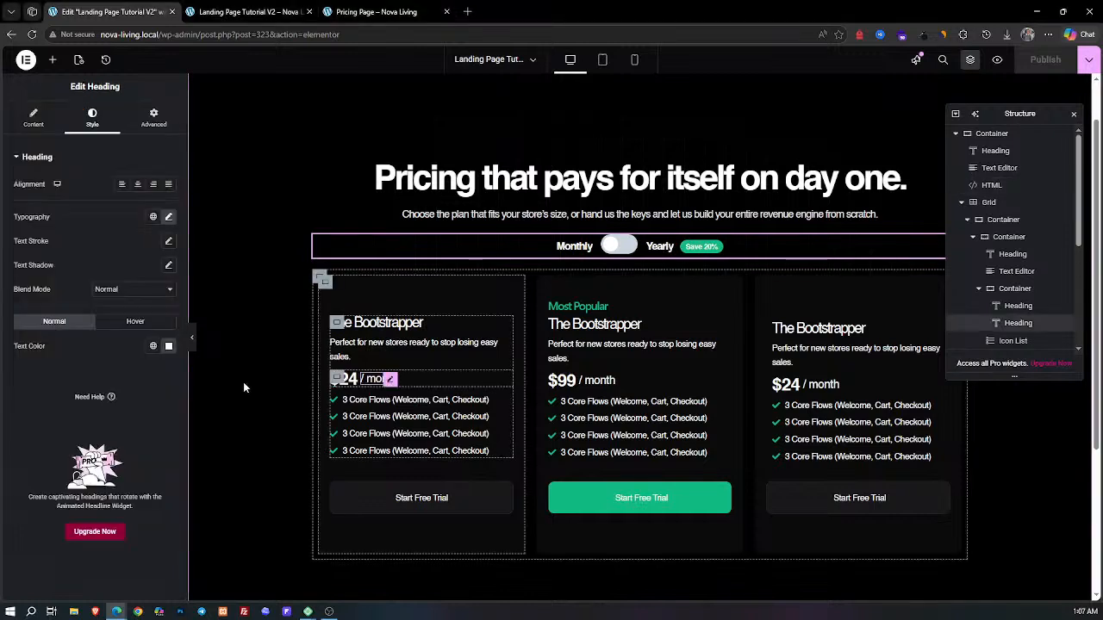
left_click(153, 118)
triple_click(127, 488)
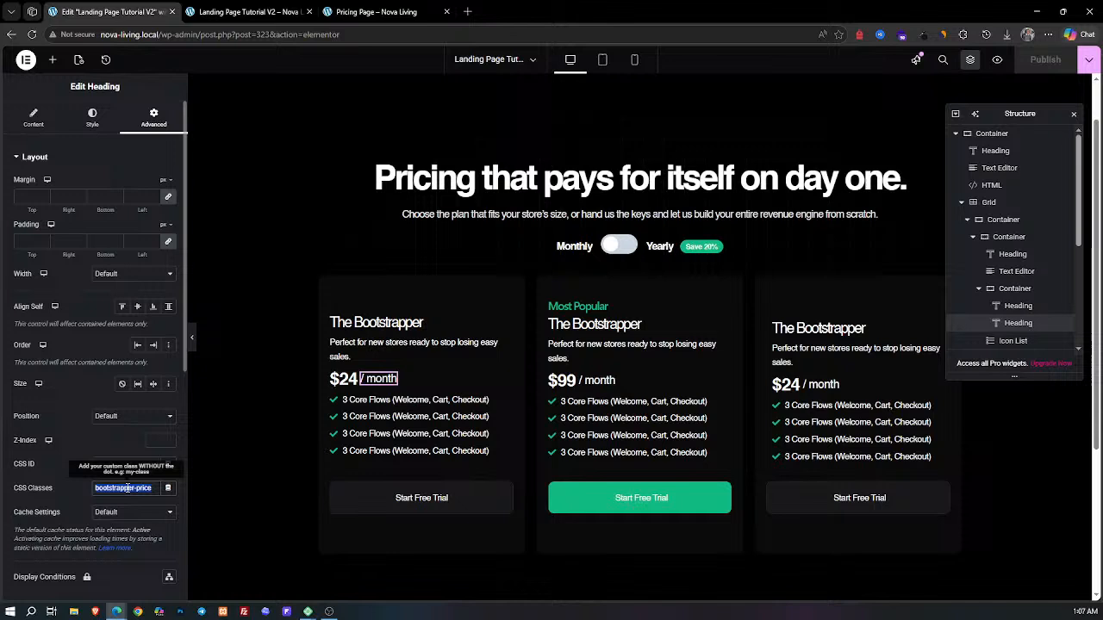
type("bootstrapper-text")
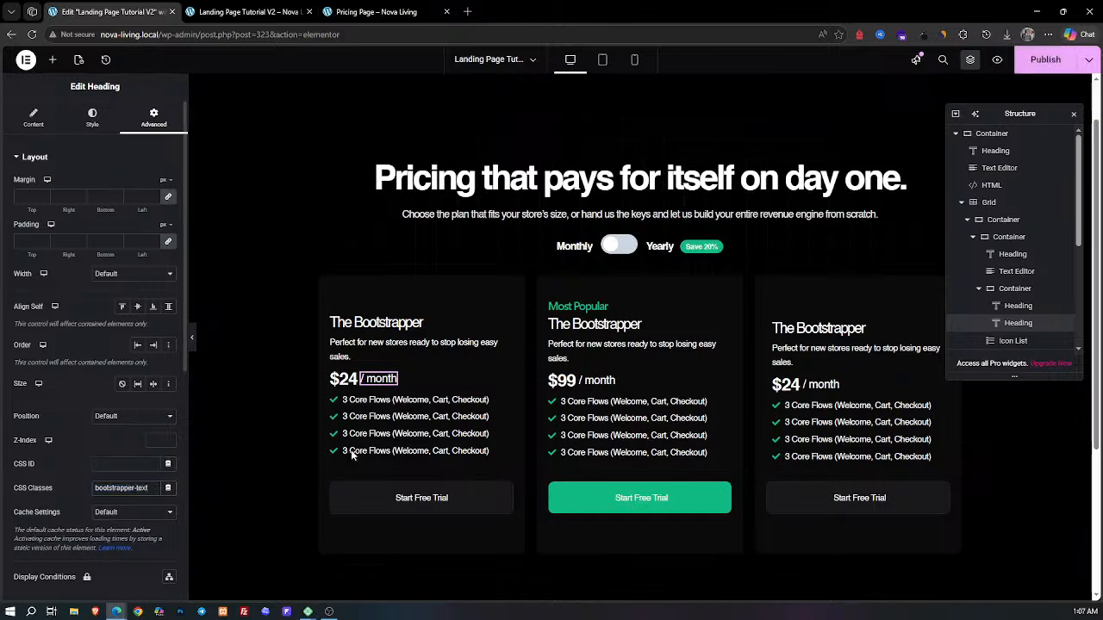
Step: Set the CSS class of the "/ month" heading in the Most Popular card to growth-text and publish the landing page
left_click(610, 381)
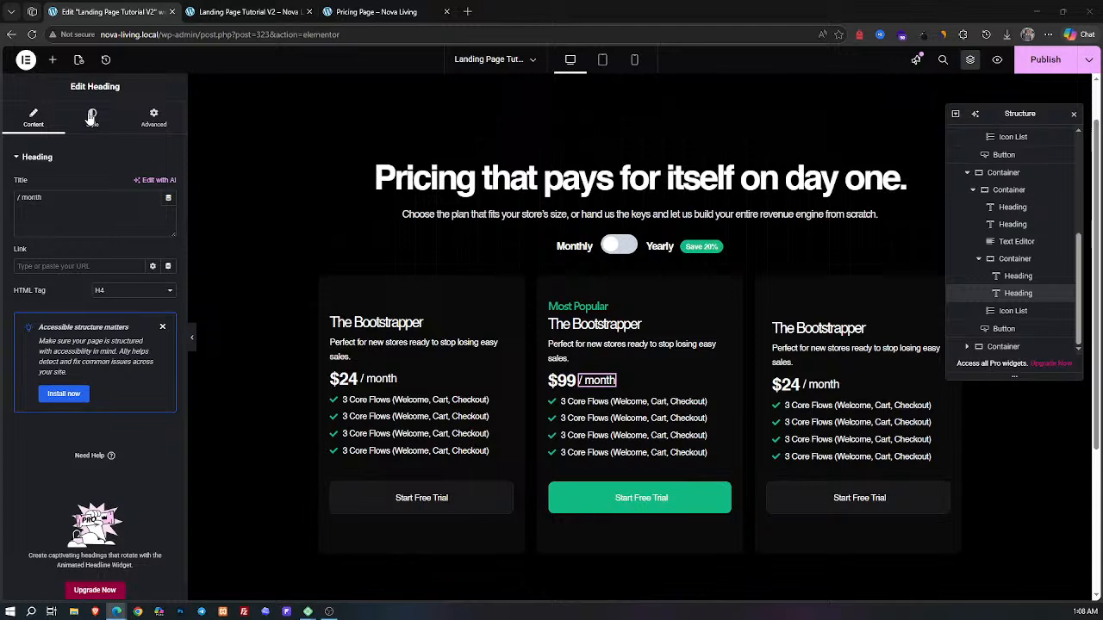
left_click(153, 118)
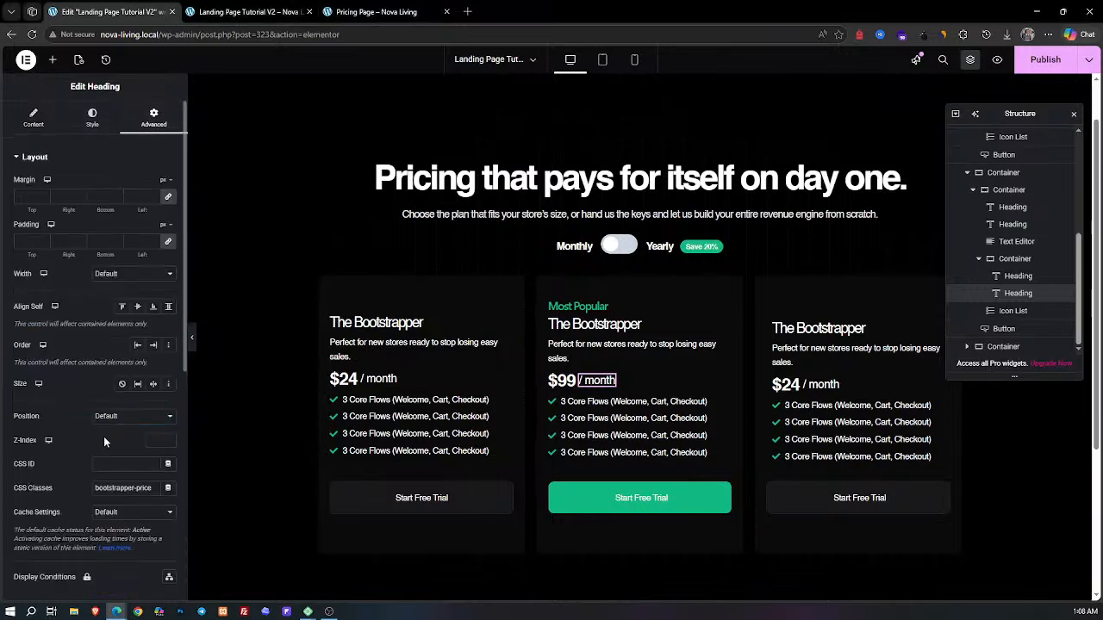
triple_click(120, 489)
type("growth-text")
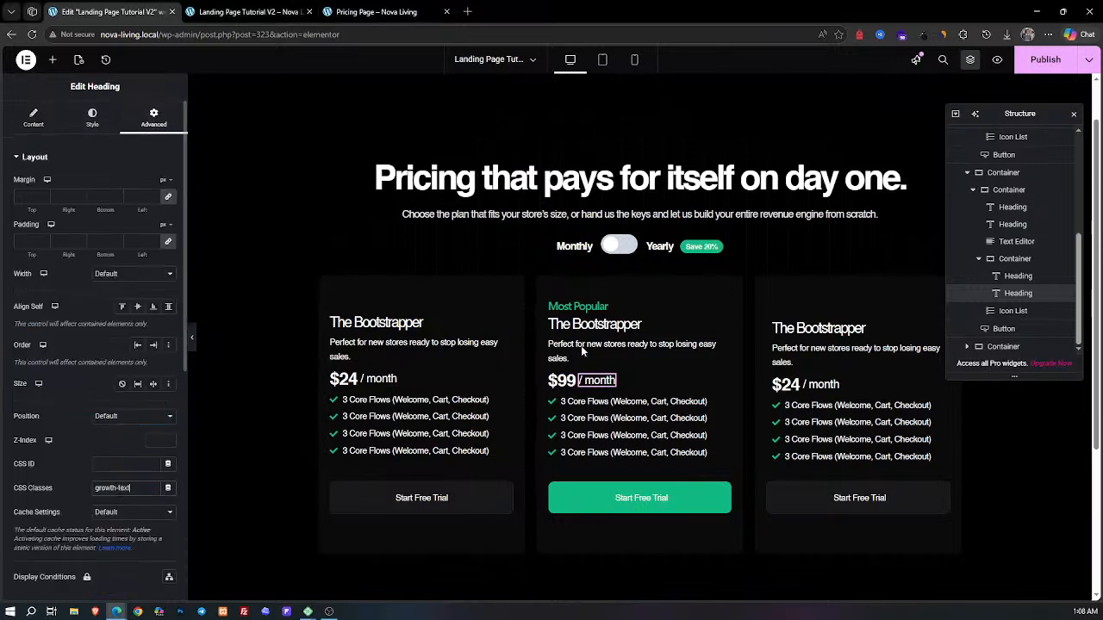
left_click(1034, 62)
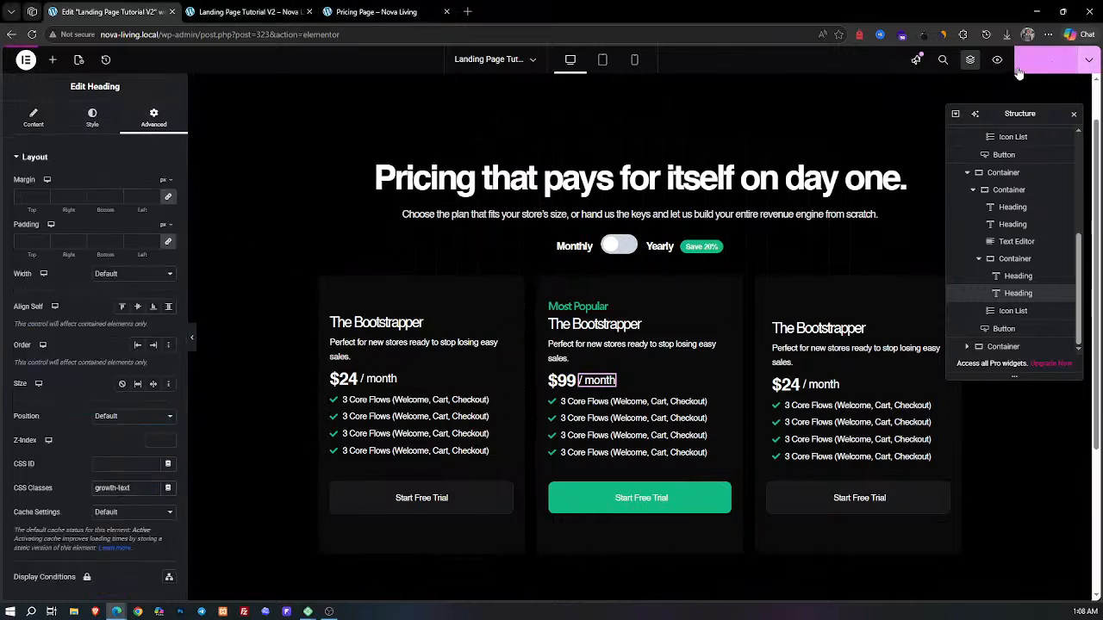
Step: Reload the live landing page and test whether the toggle switches both the prices and the billing text
left_click(246, 12)
key("F5")
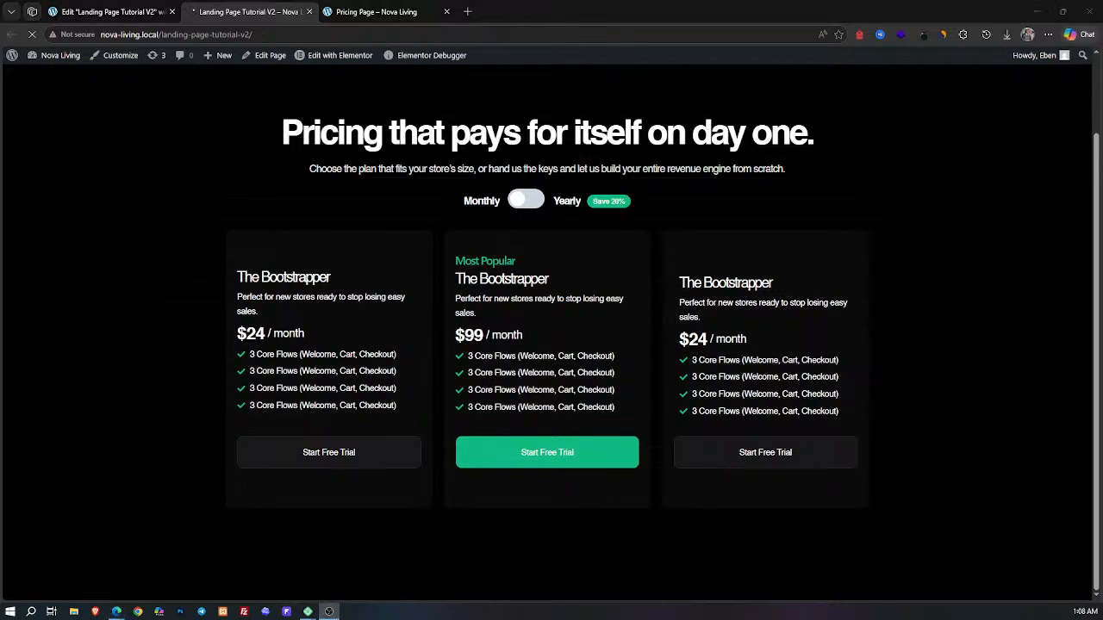
left_click(525, 203)
left_click(525, 203)
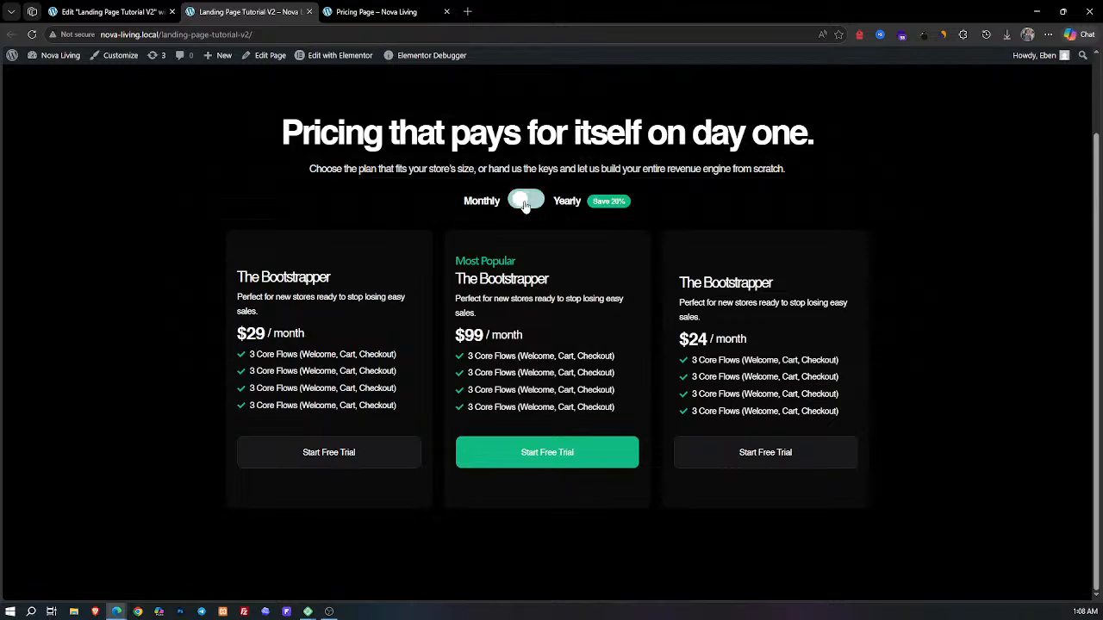
left_click(524, 203)
left_click(525, 202)
left_click(525, 202)
left_click(525, 201)
left_click(526, 202)
left_click(525, 202)
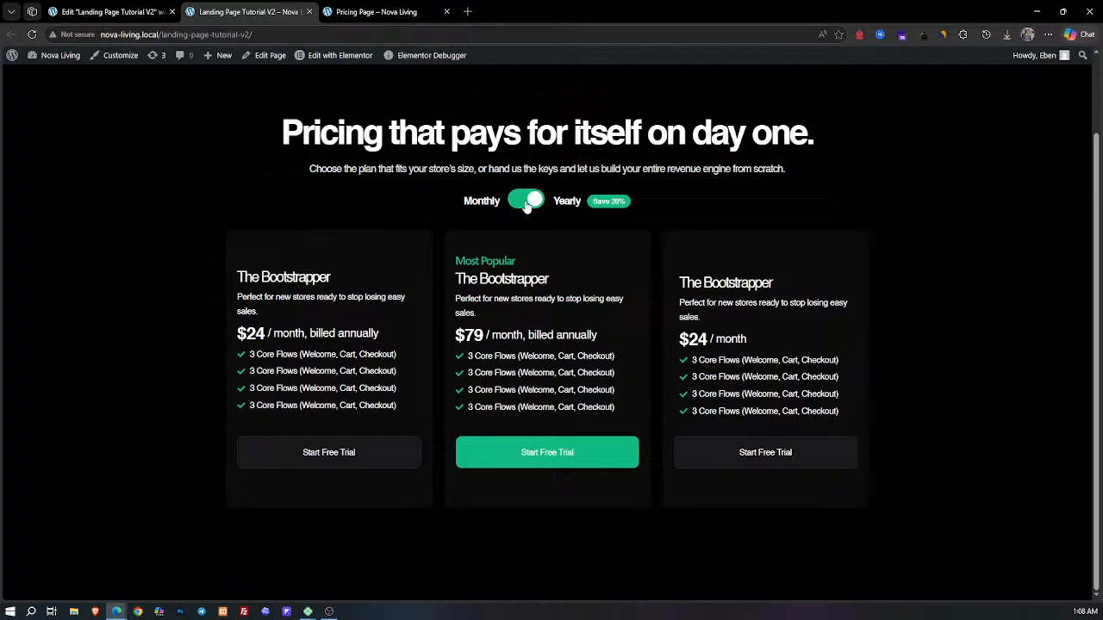
Step: View the reference page's features comparison table and add a single-column Flexbox container below the pricing section in the editor
left_click(377, 11)
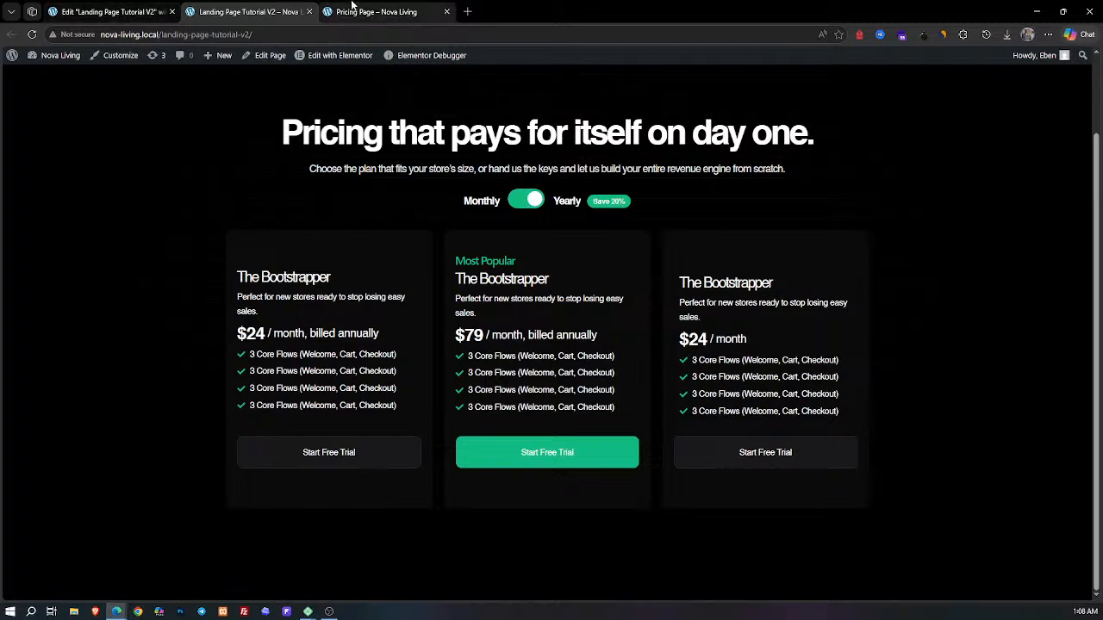
scroll(438, 345, "down", 8)
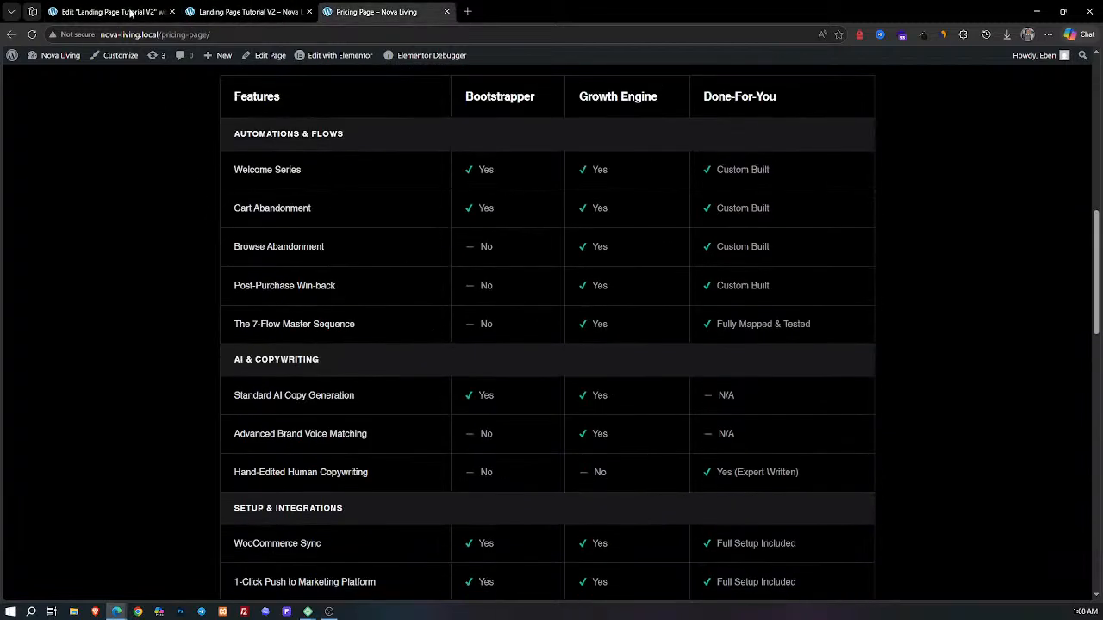
left_click(120, 11)
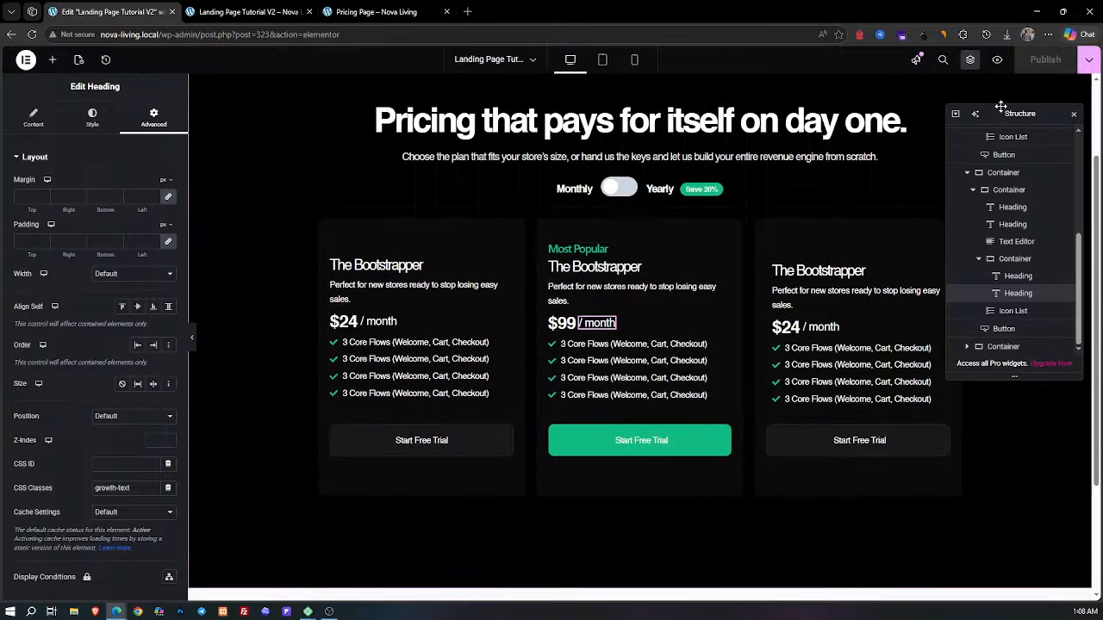
left_click(1073, 113)
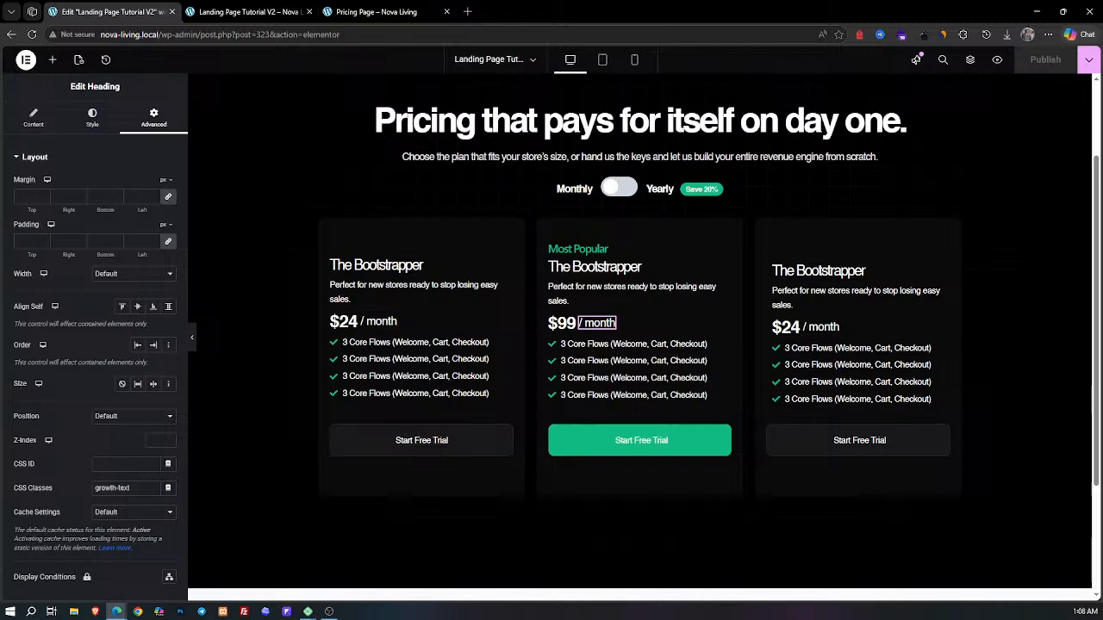
scroll(332, 237, "down", 3)
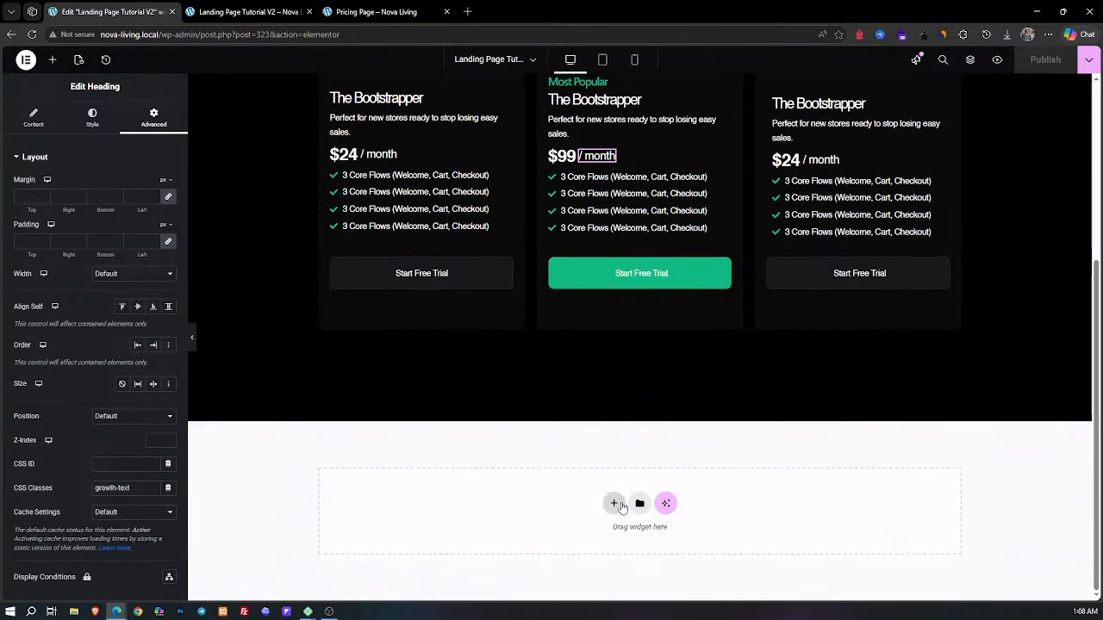
left_click(614, 499)
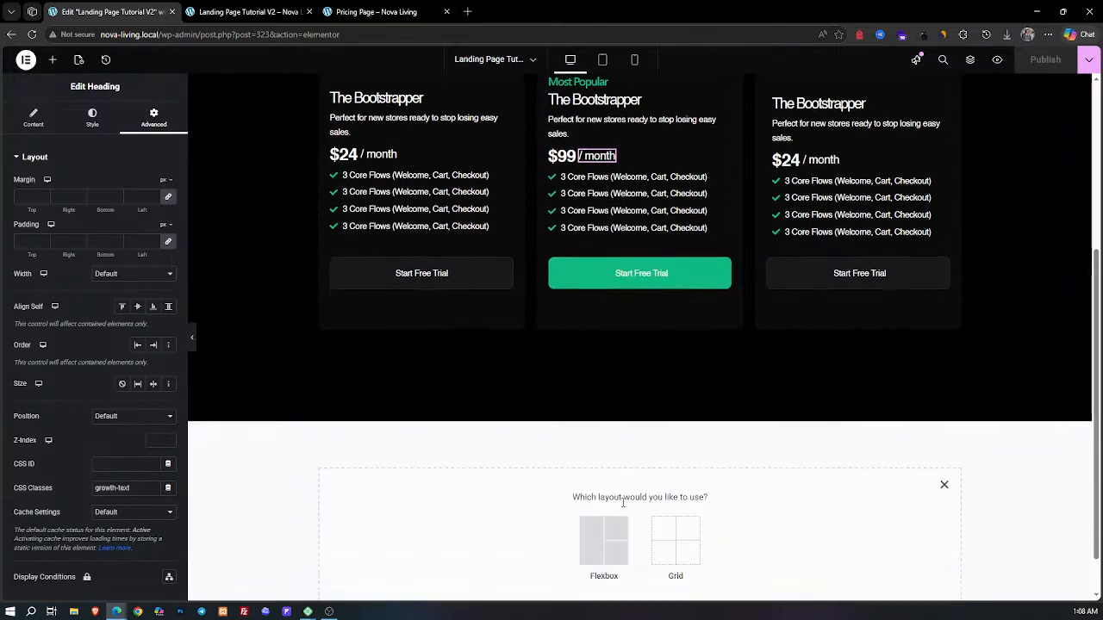
left_click(603, 544)
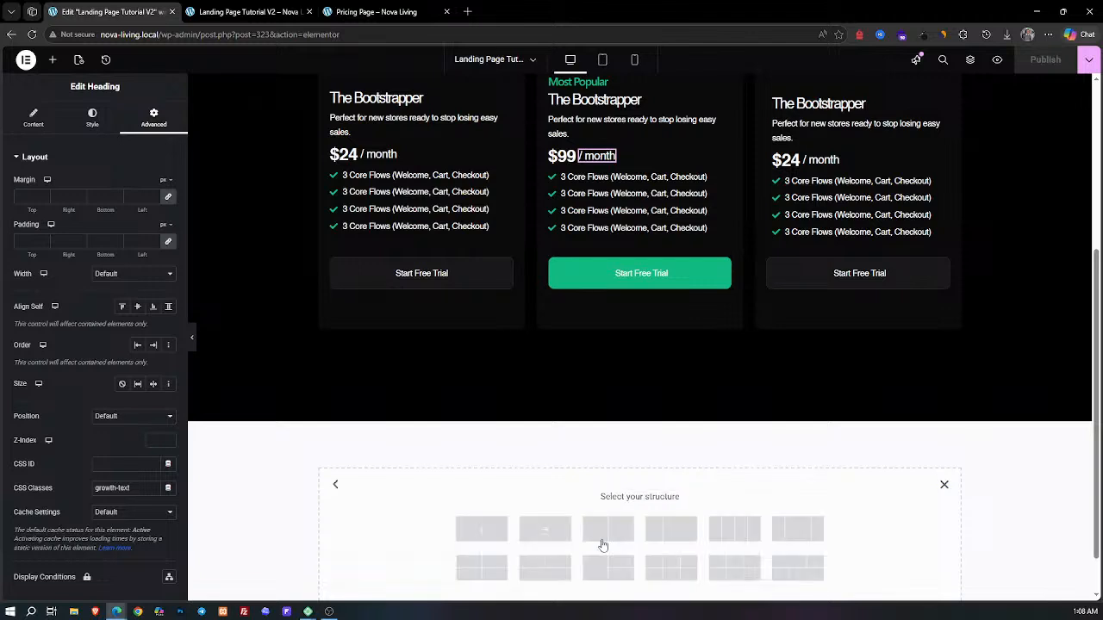
left_click(481, 529)
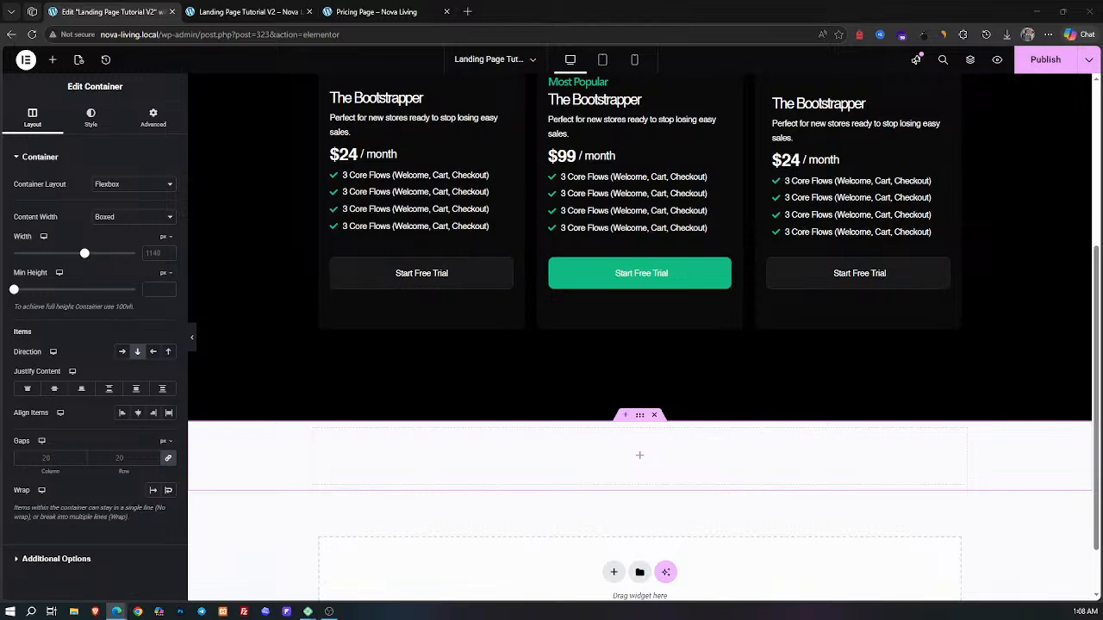
Step: Set the new container's padding to 100 px top and bottom with 0 on the left and right sides
scroll(613, 334, "up", 3)
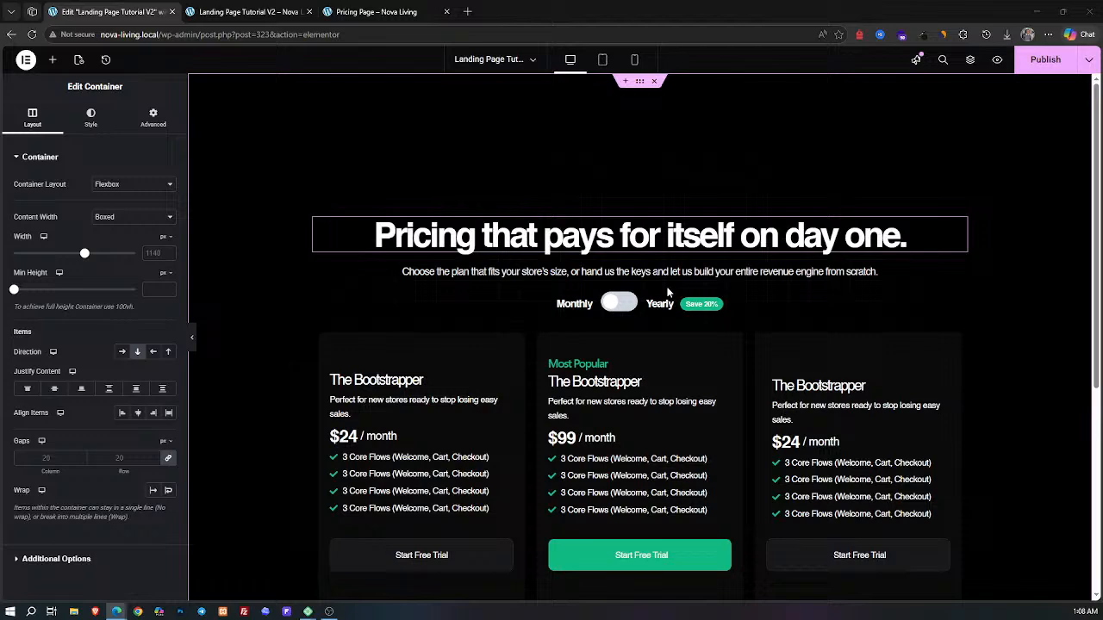
scroll(613, 334, "down", 4)
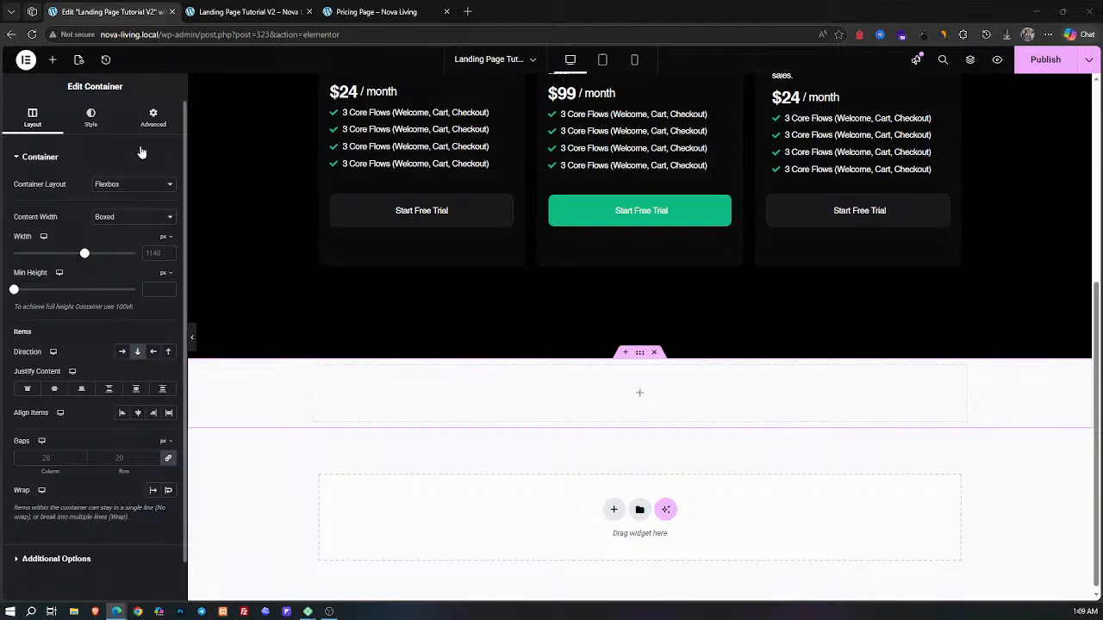
left_click(153, 123)
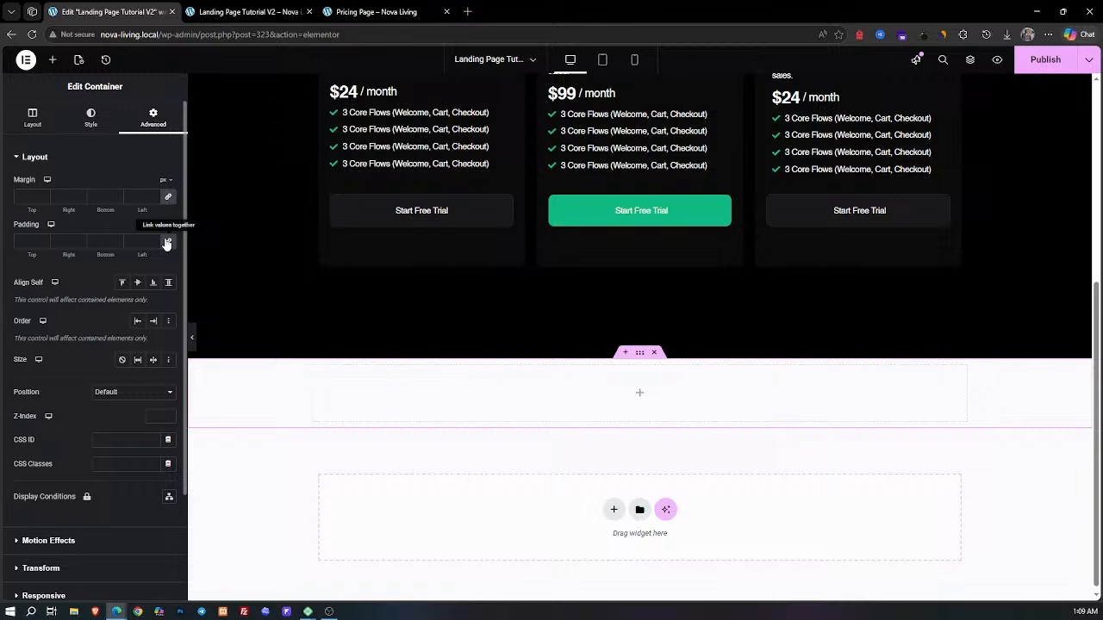
left_click(168, 241)
double_click(27, 242)
type("100")
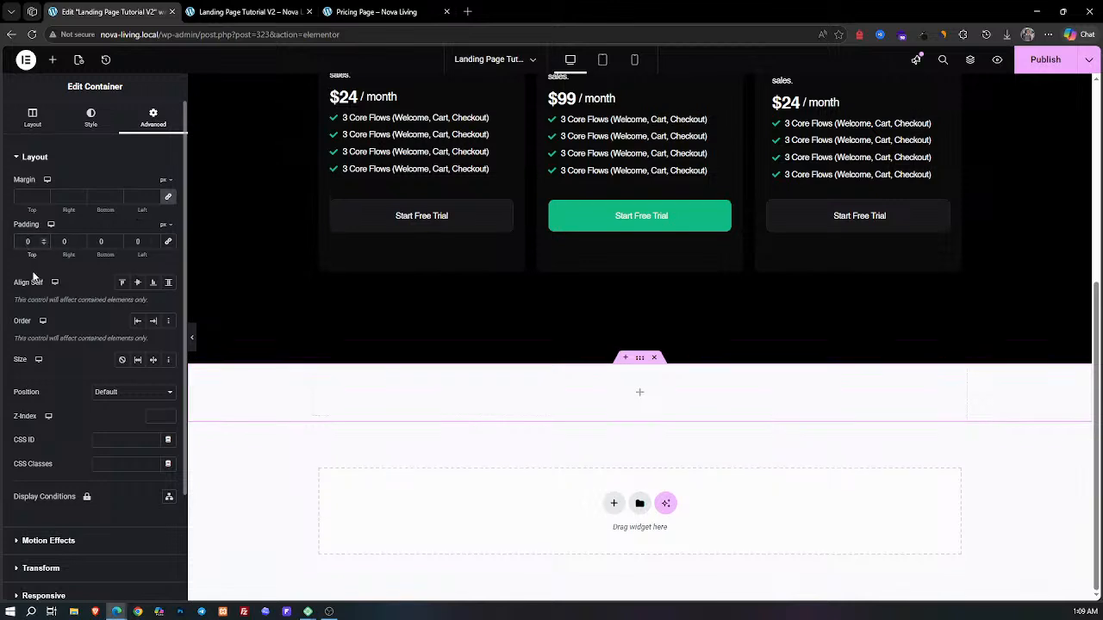
double_click(96, 241)
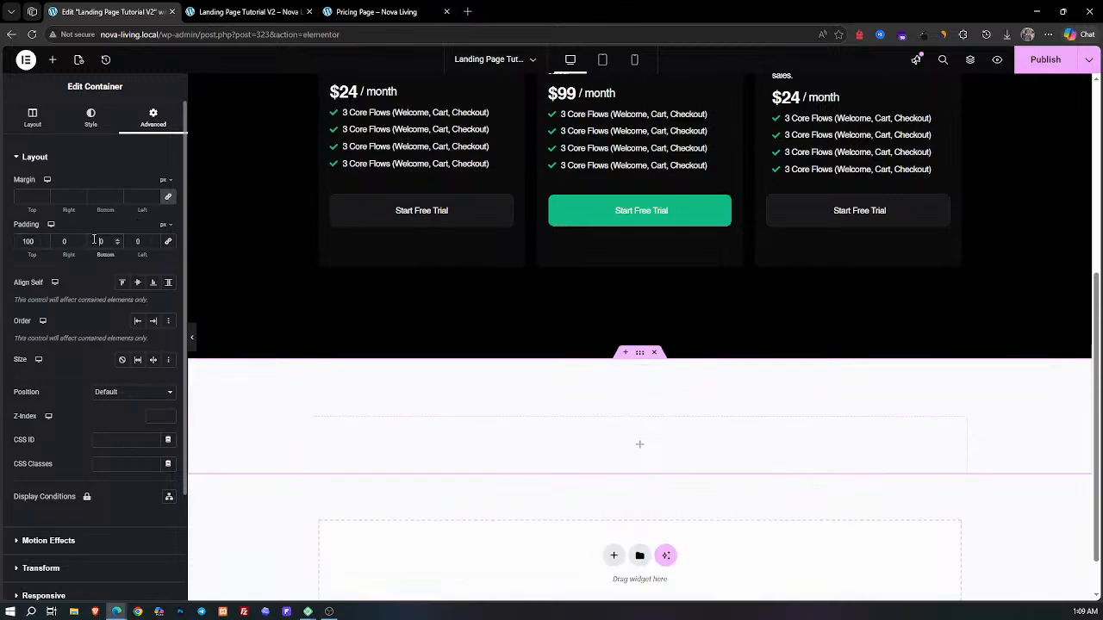
type("100")
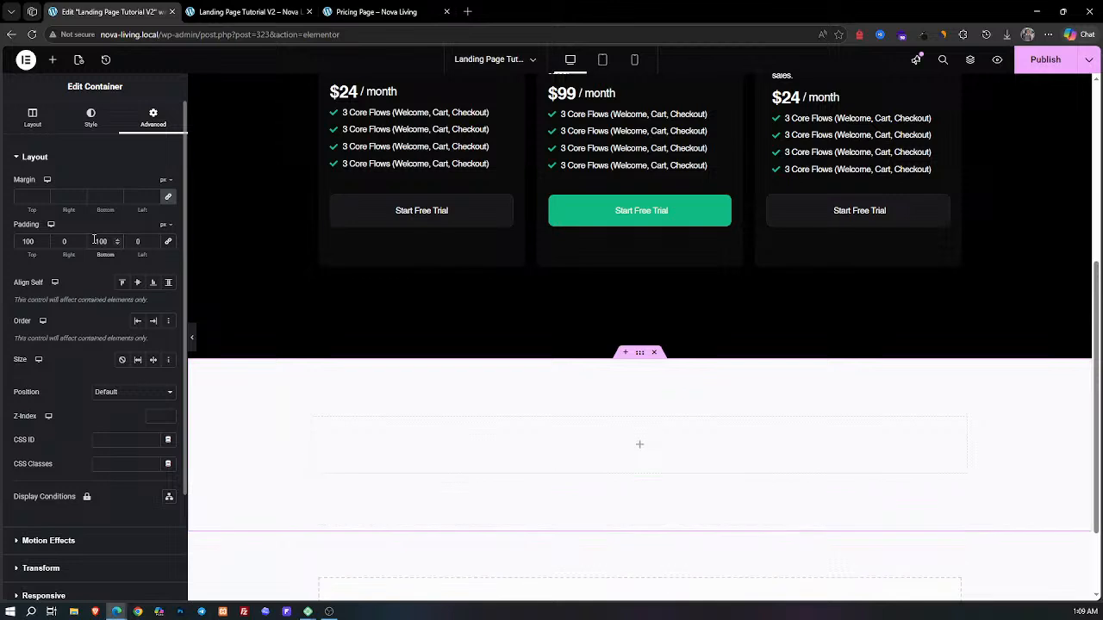
Step: Give the new container a classic background in solid black, #000000
left_click(91, 118)
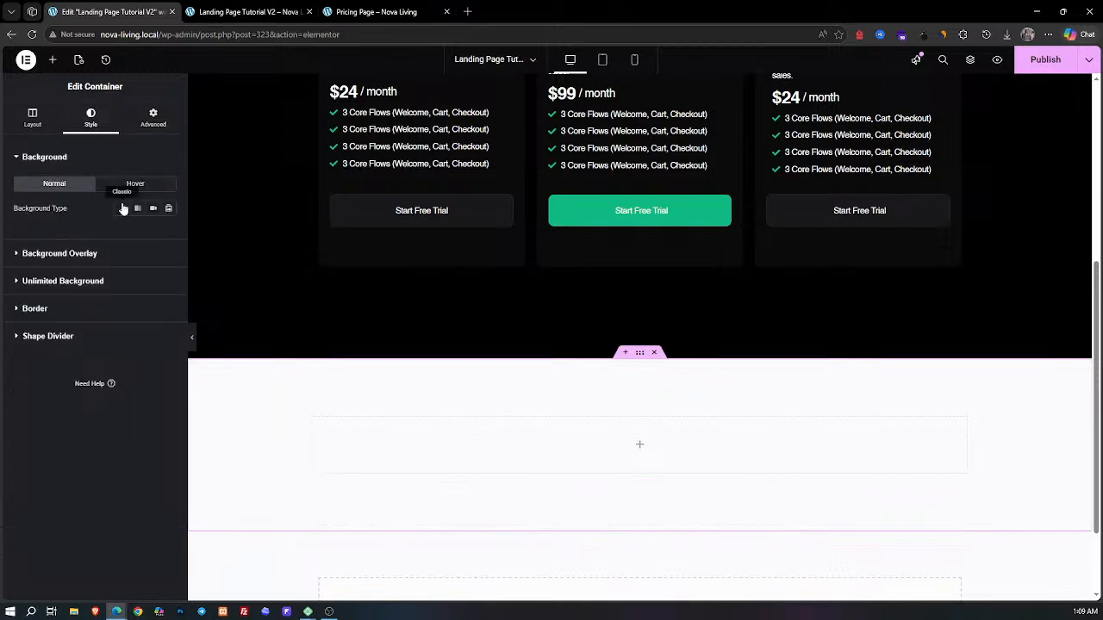
left_click(123, 209)
left_click(167, 233)
left_click_drag(151, 299, 102, 366)
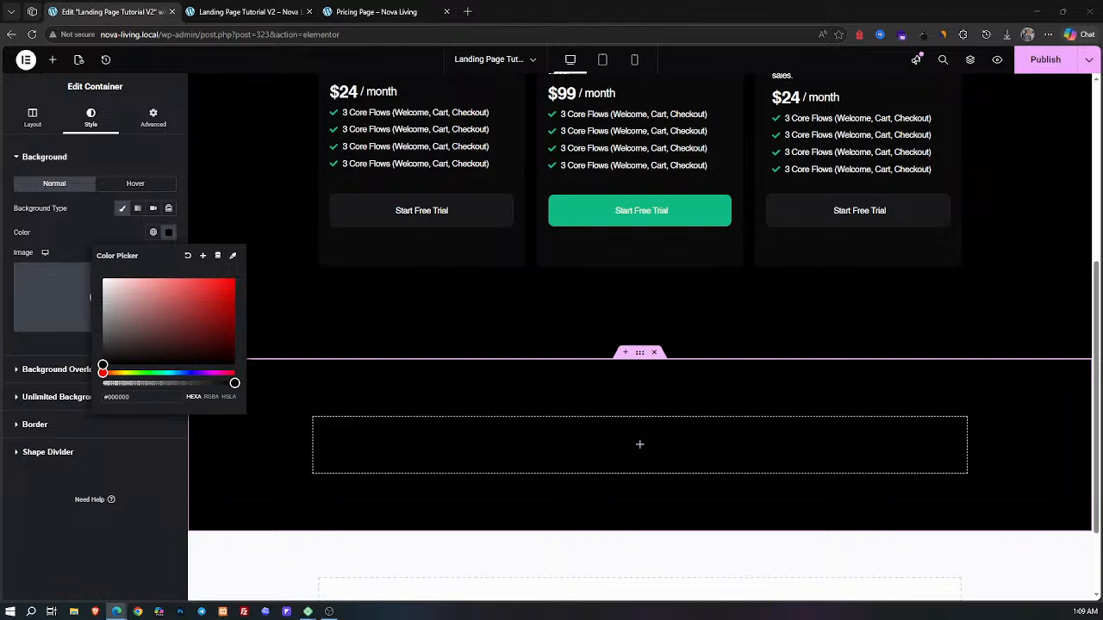
left_click(128, 477)
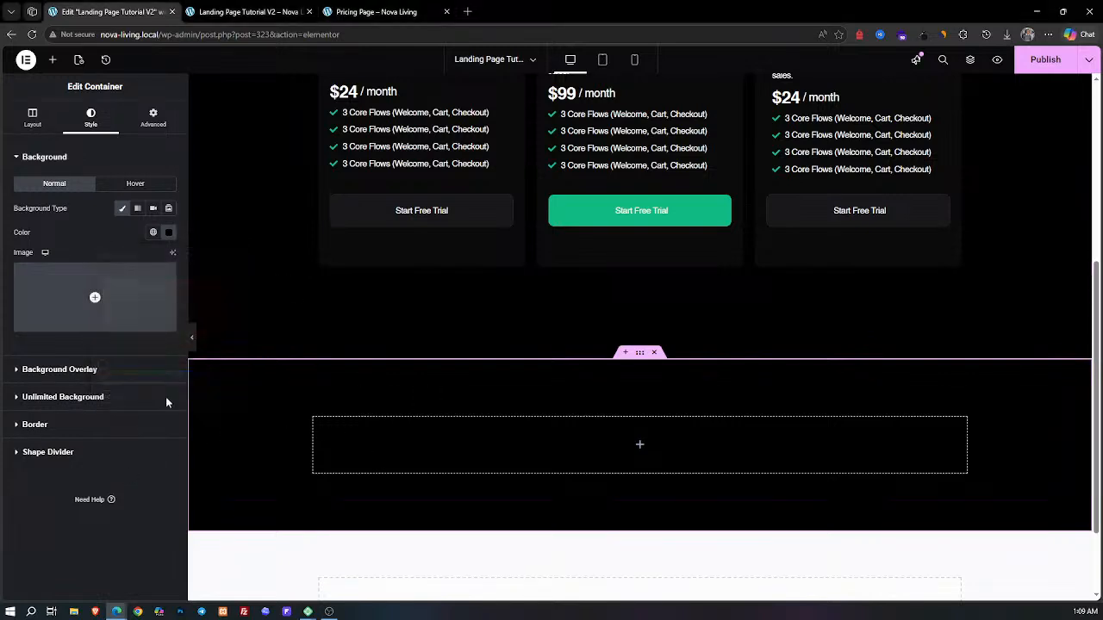
Step: Add an HTML widget to the black container and paste in the saas-compare-table code for the features comparison
left_click(52, 59)
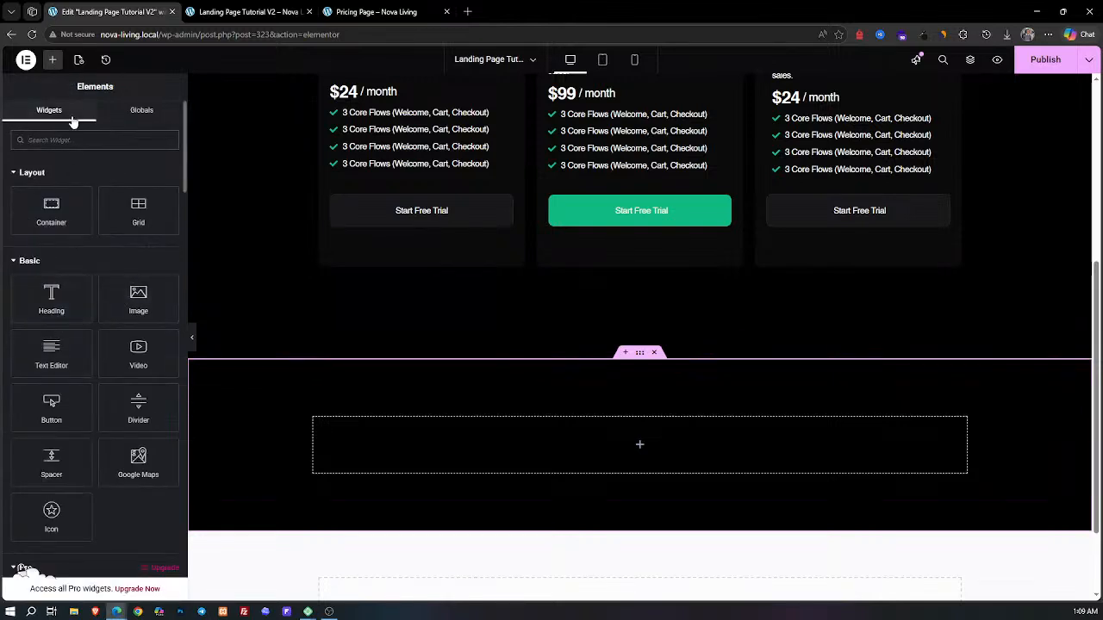
type("html")
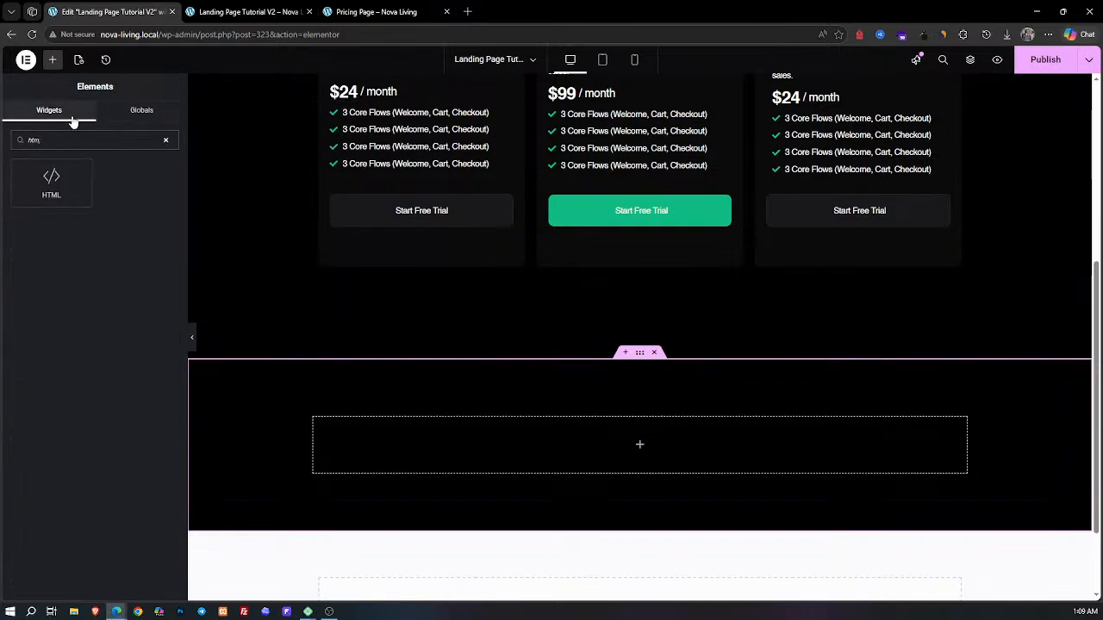
left_click_drag(50, 188, 534, 448)
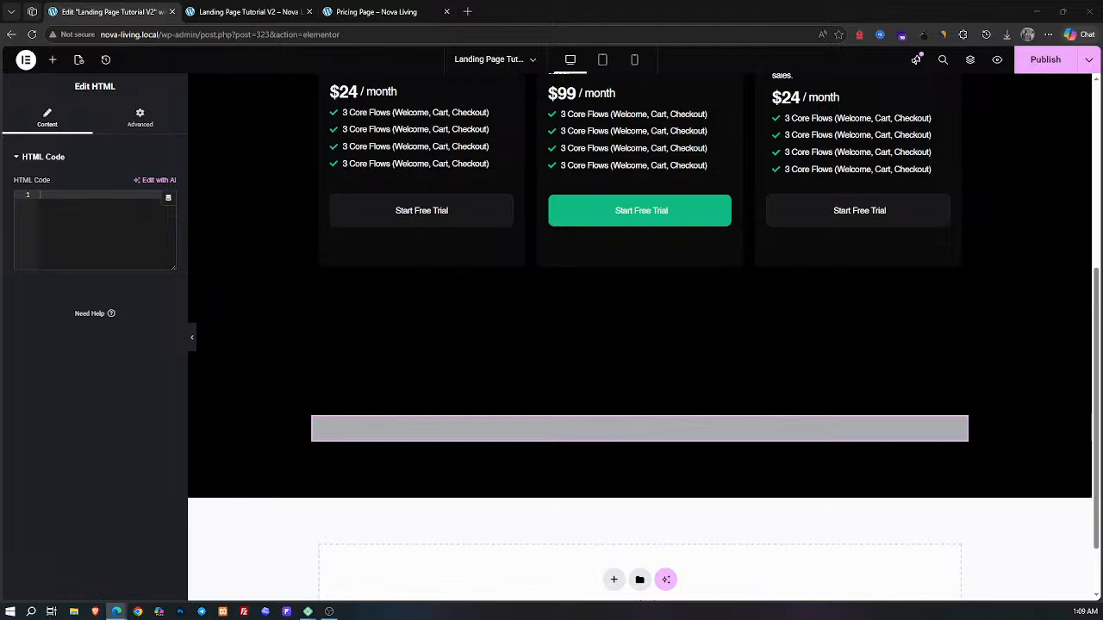
left_click(81, 203)
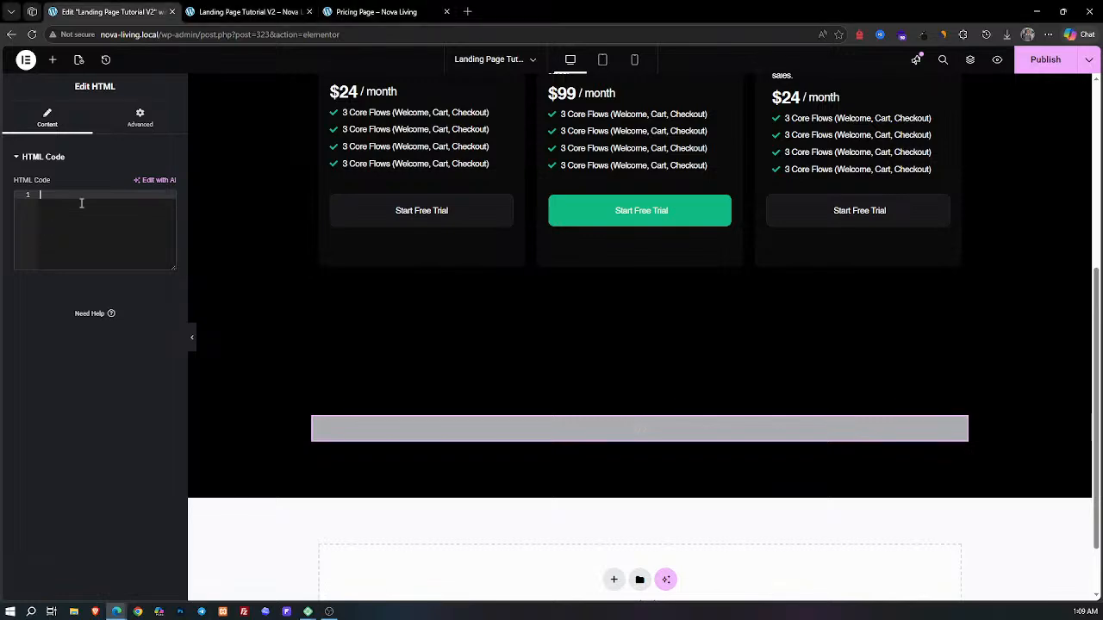
key("ctrl+v")
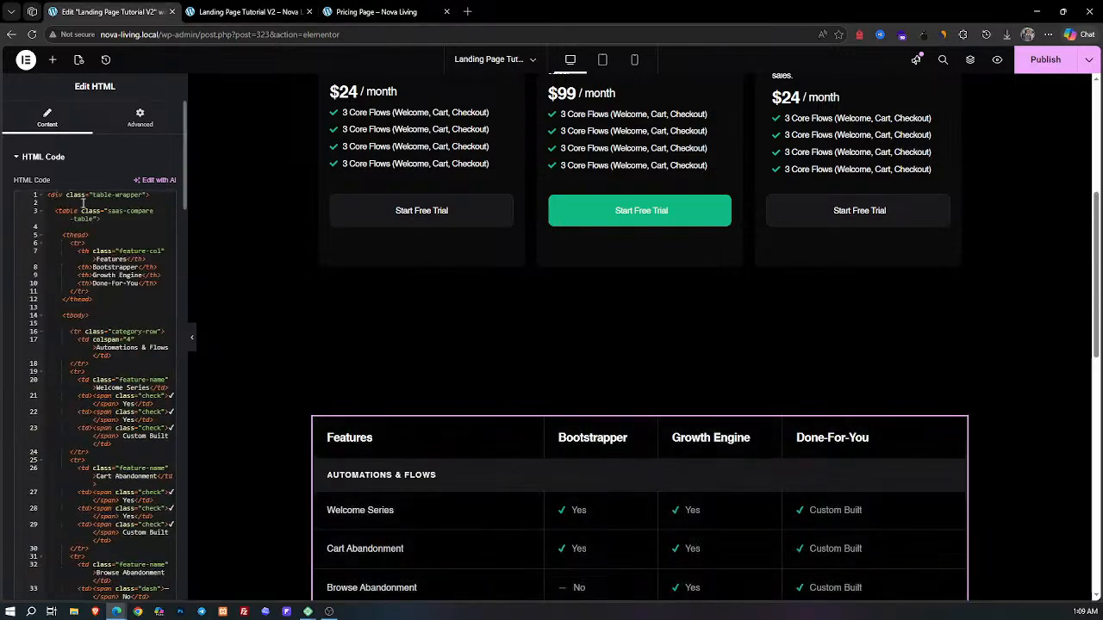
Step: Check the comparison table in the editor at full desktop width and in the tablet view
scroll(635, 347, "down", 3)
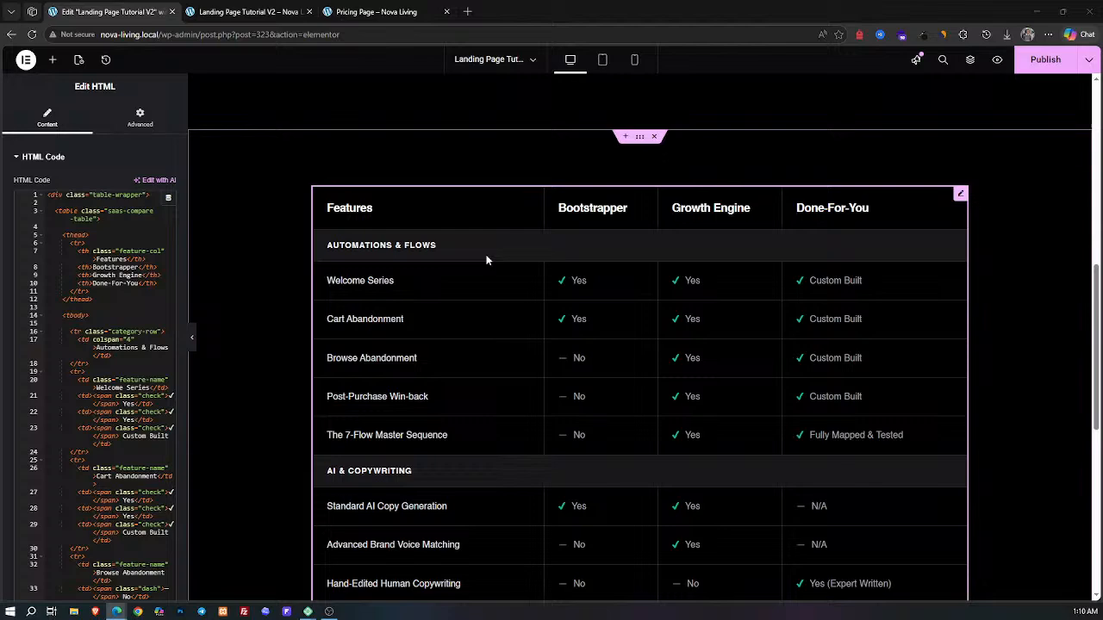
left_click(193, 339)
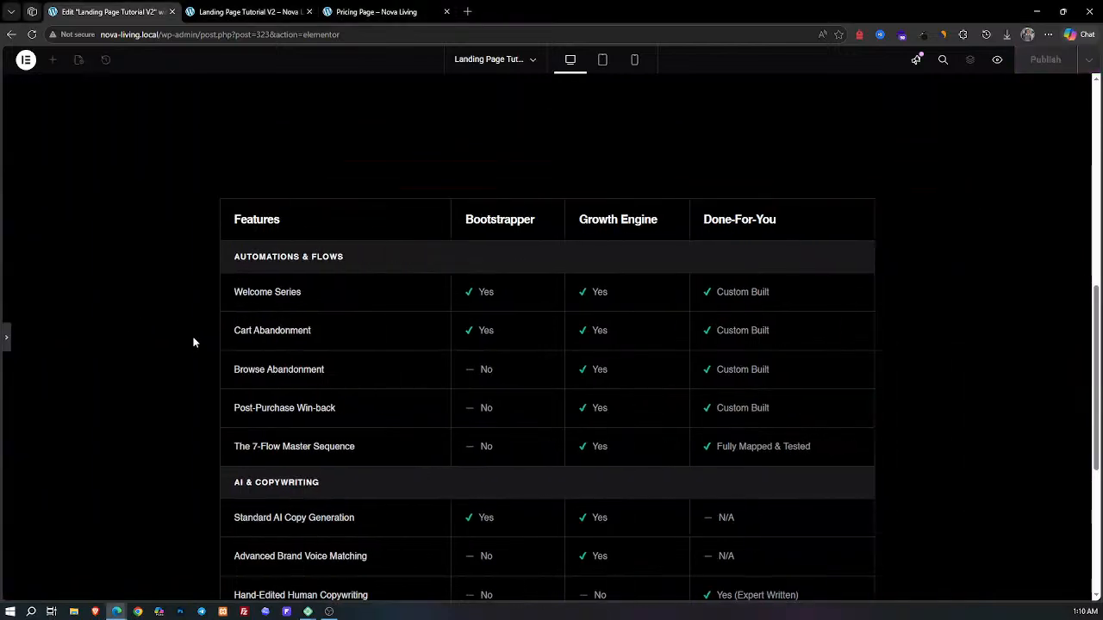
scroll(194, 319, "down", 3)
scroll(195, 319, "up", 3)
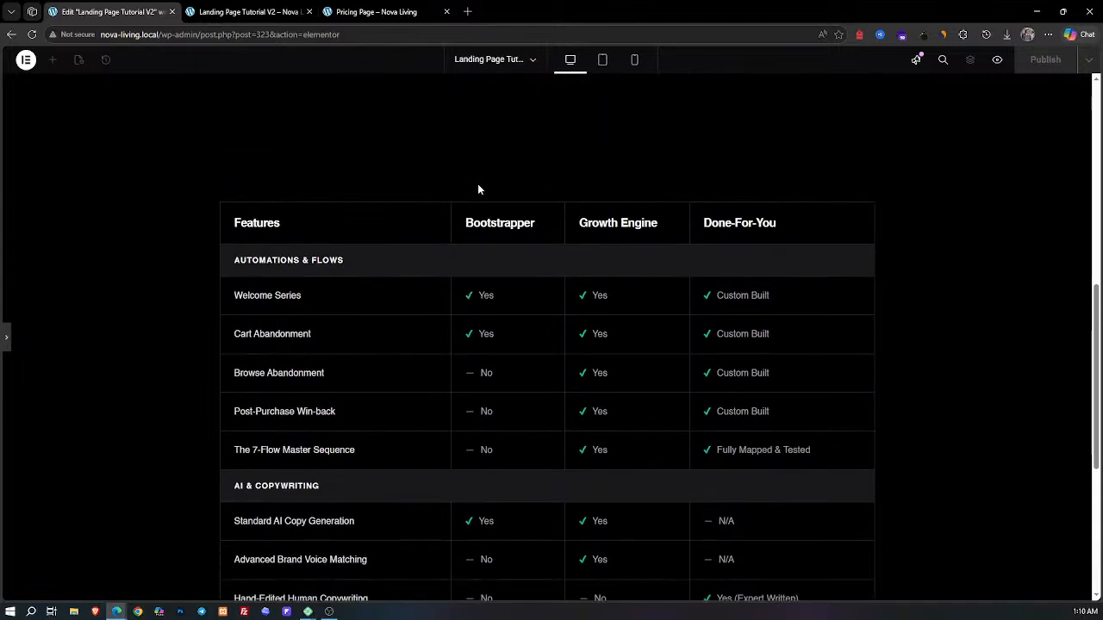
left_click(605, 62)
scroll(573, 309, "down", 3)
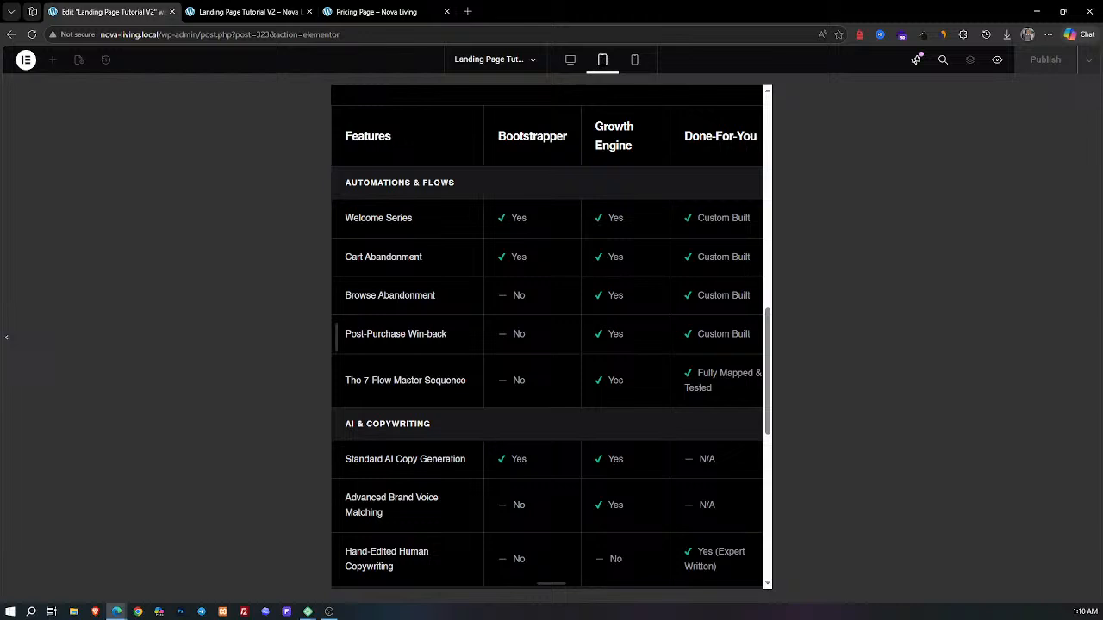
Step: Set the comparison table widget's tablet padding to 20 px on the left and right with unlinked values
left_click(6, 336)
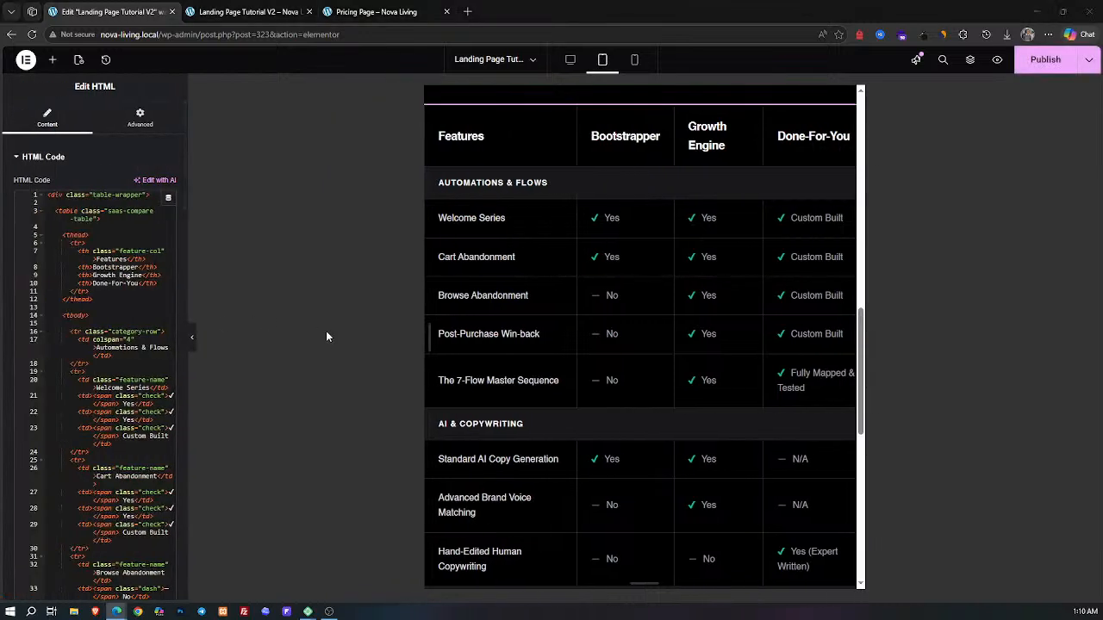
left_click(162, 121)
left_click(170, 242)
scroll(663, 244, "up", 1)
scroll(659, 245, "up", 1)
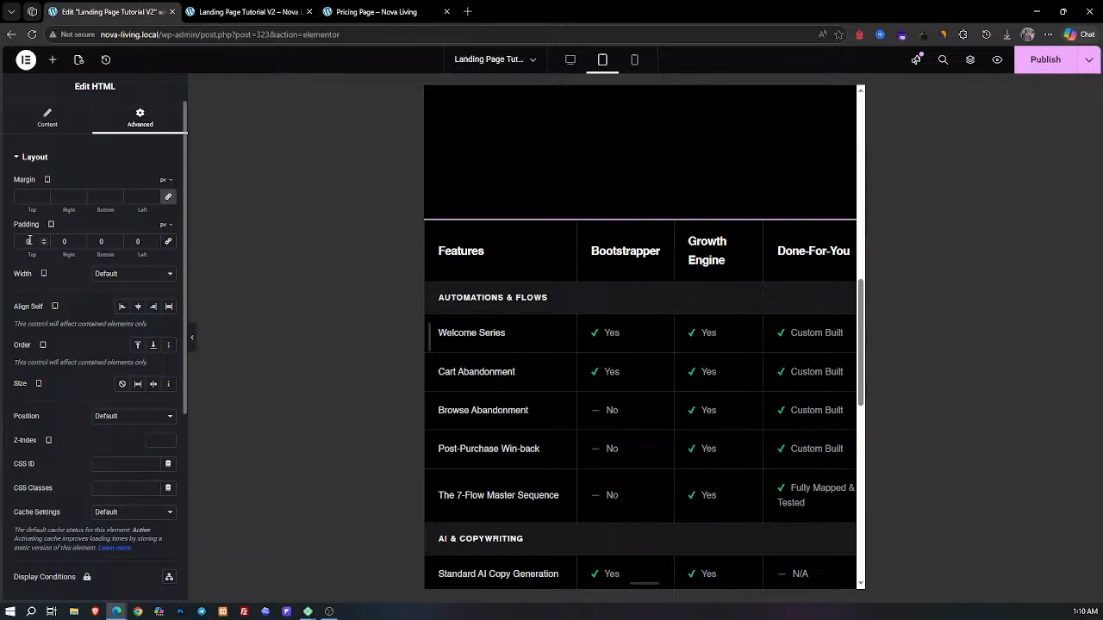
left_click(64, 242)
type("20")
left_click(140, 239)
type("2")
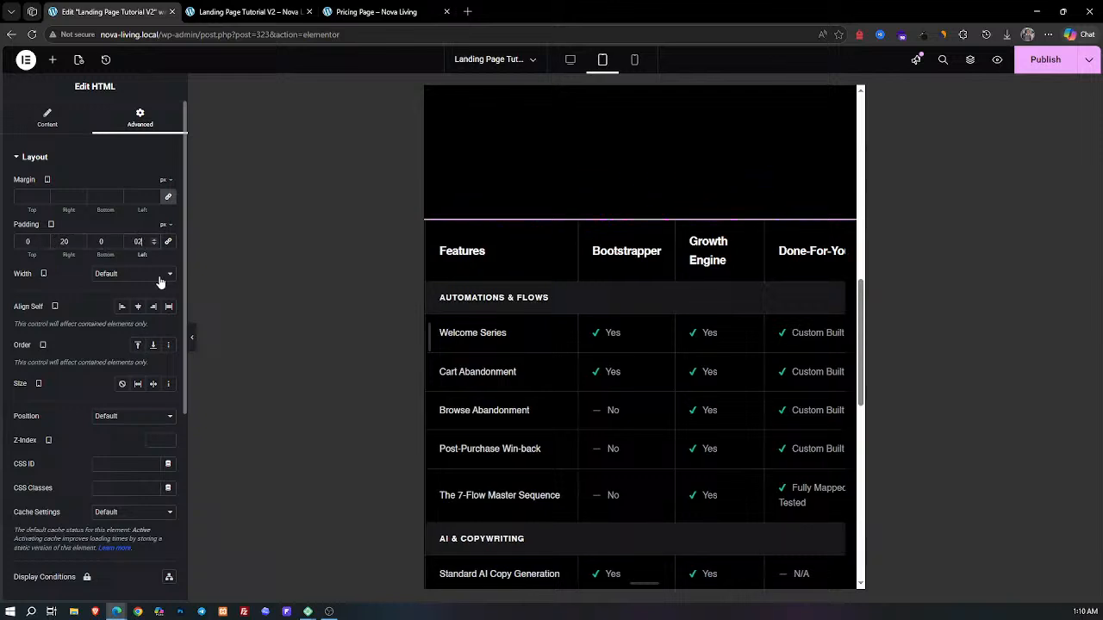
double_click(139, 243)
type("20")
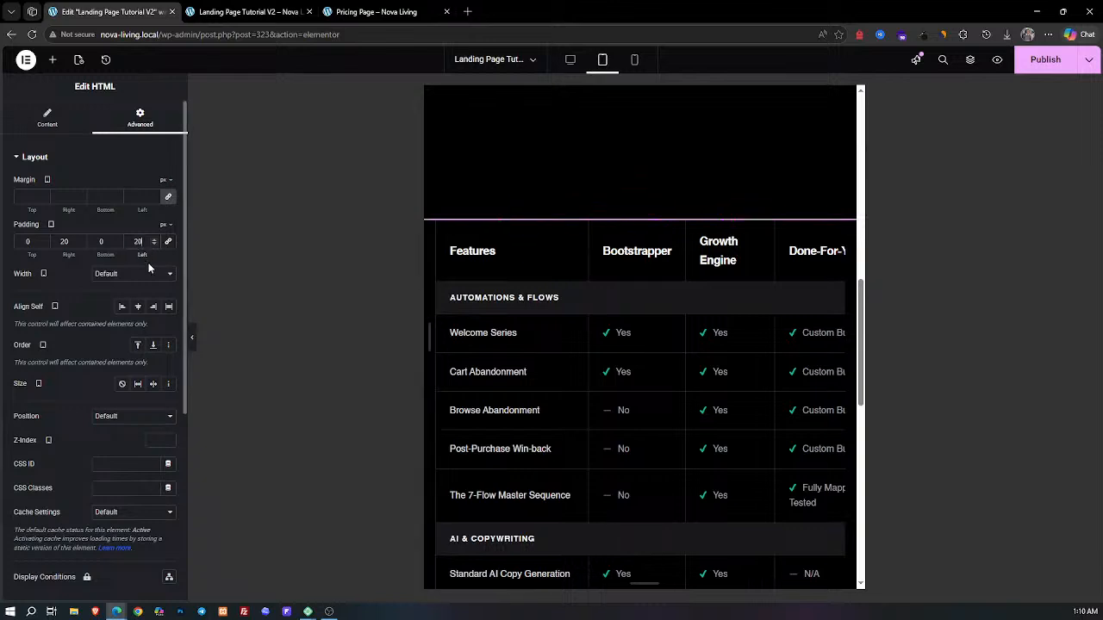
Step: Set the comparison table widget's tablet padding to 100 px at the top and bottom
scroll(682, 410, "down", 6)
mouse_move(677, 517)
left_mouse_down()
mouse_move(773, 520)
mouse_move(681, 522)
left_mouse_up()
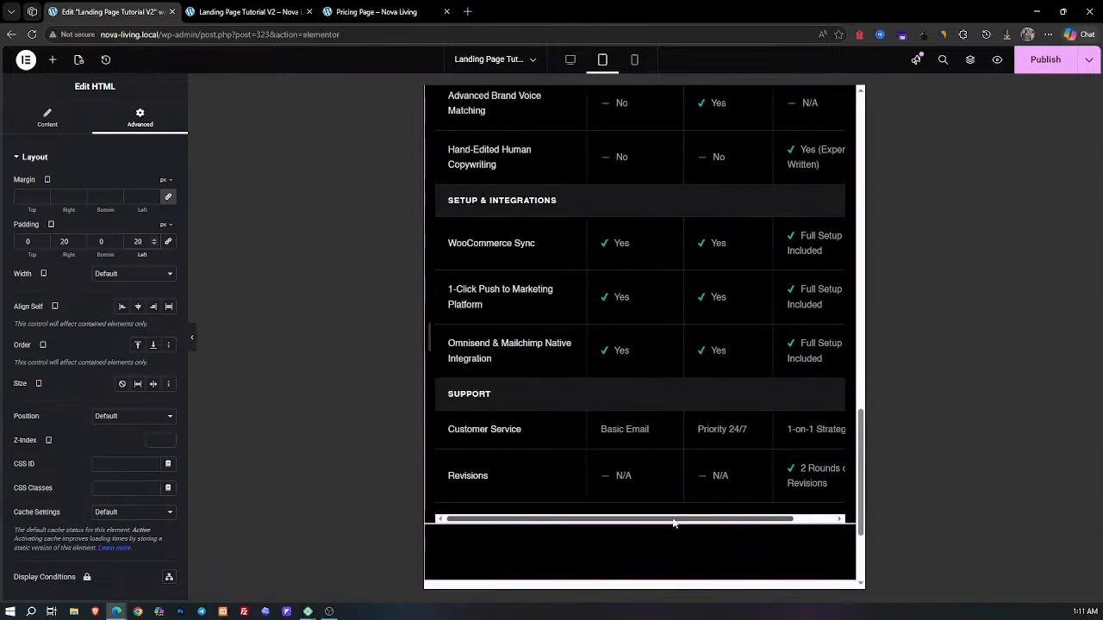
left_click(28, 242)
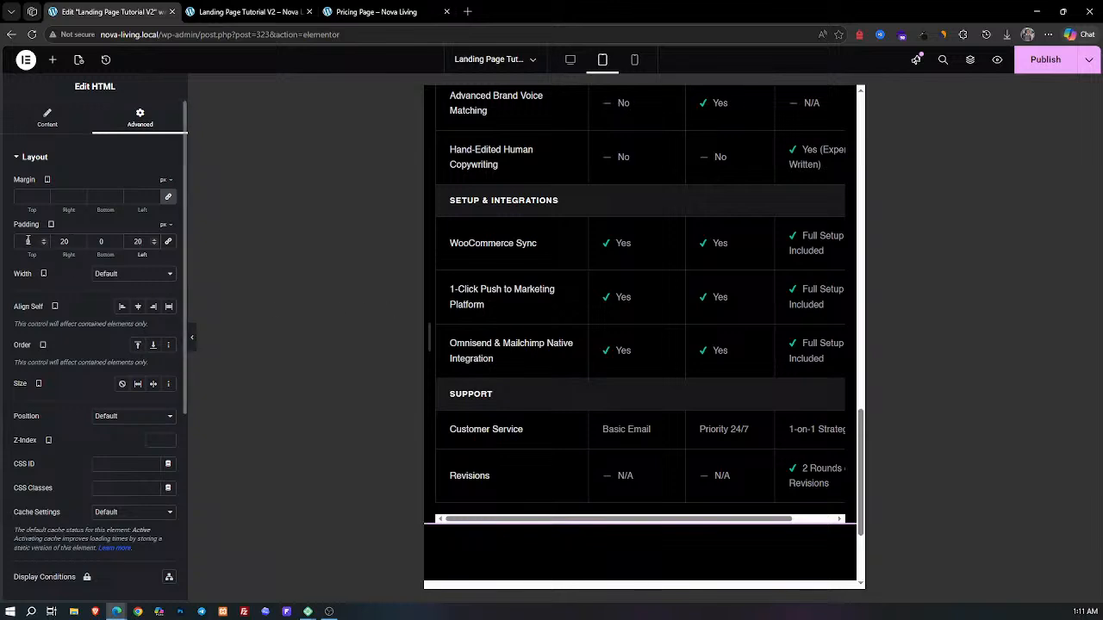
type("100")
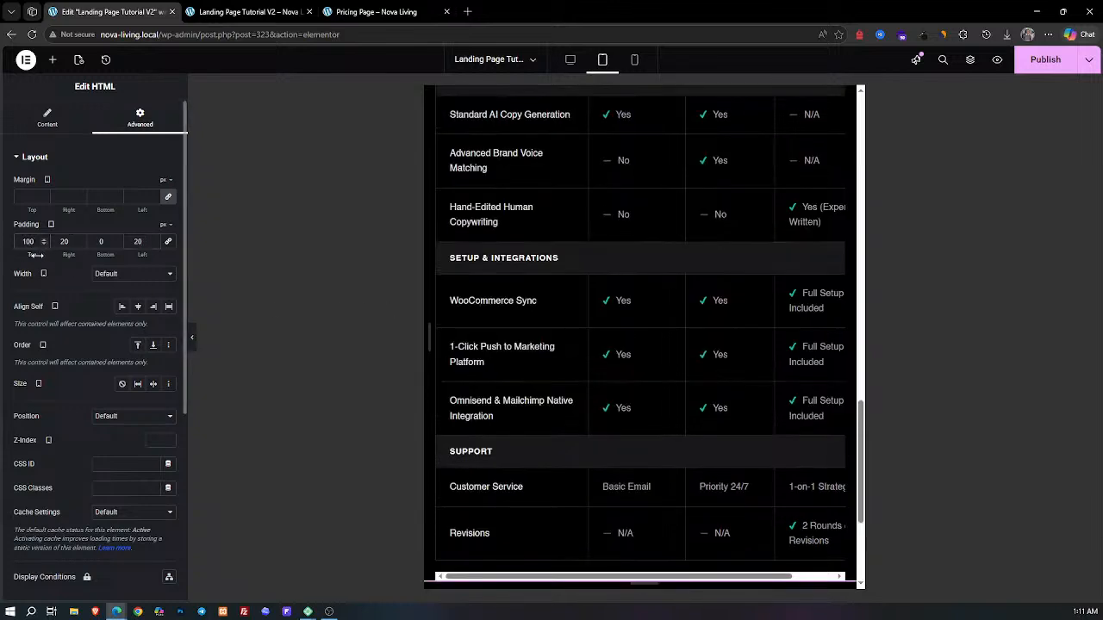
left_click(96, 245)
type("100")
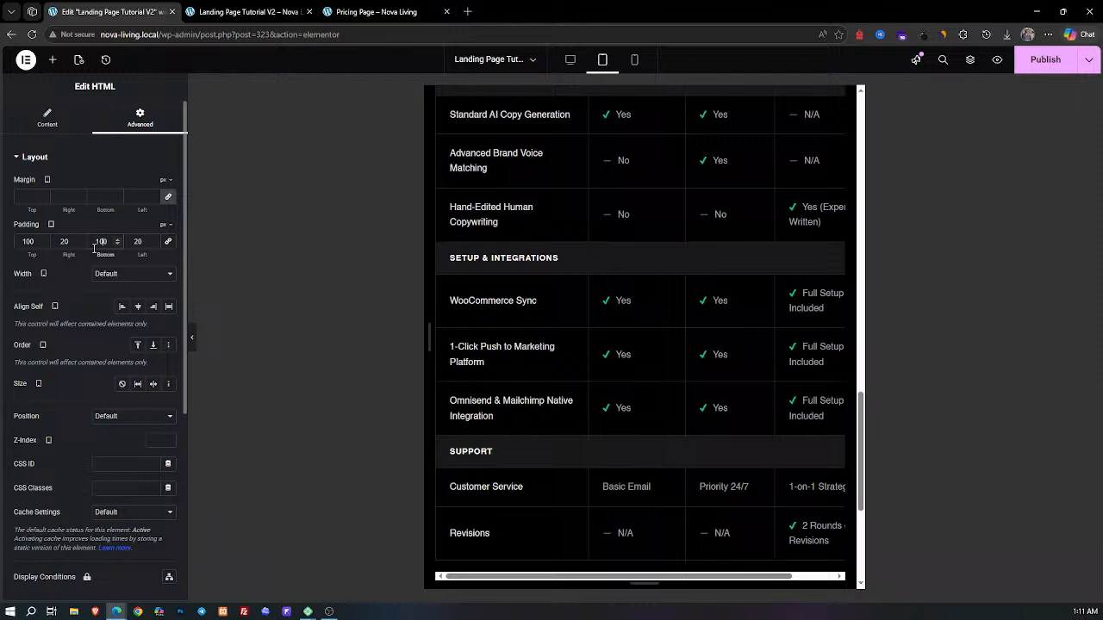
Step: Check the comparison table in the mobile portrait view and return the editor to the desktop view
left_click(634, 60)
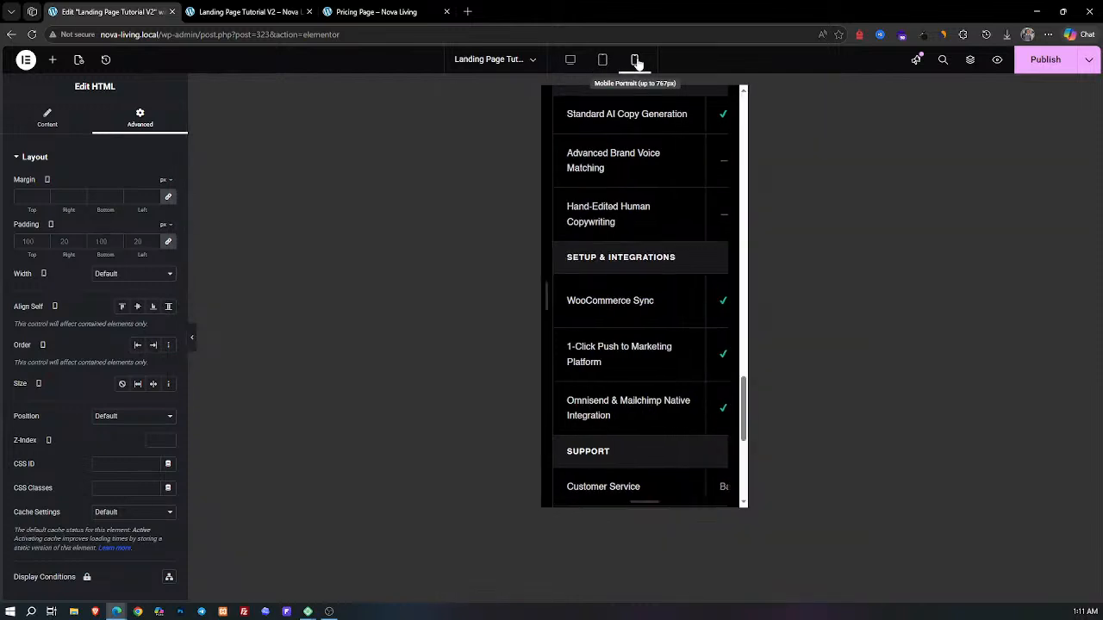
scroll(561, 359, "up", 5)
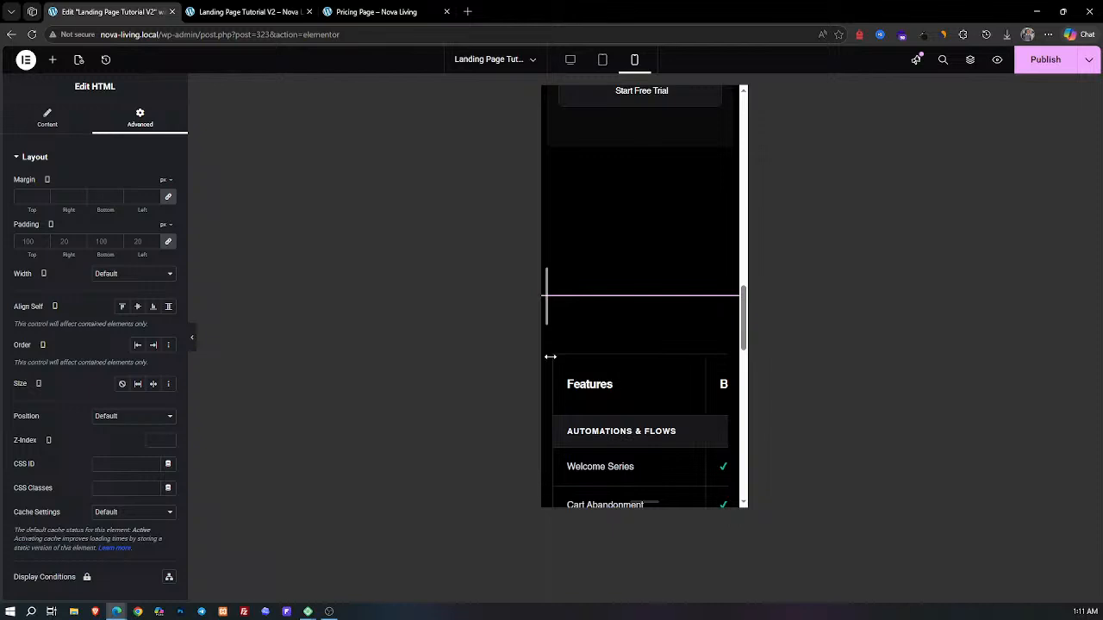
scroll(621, 357, "down", 15)
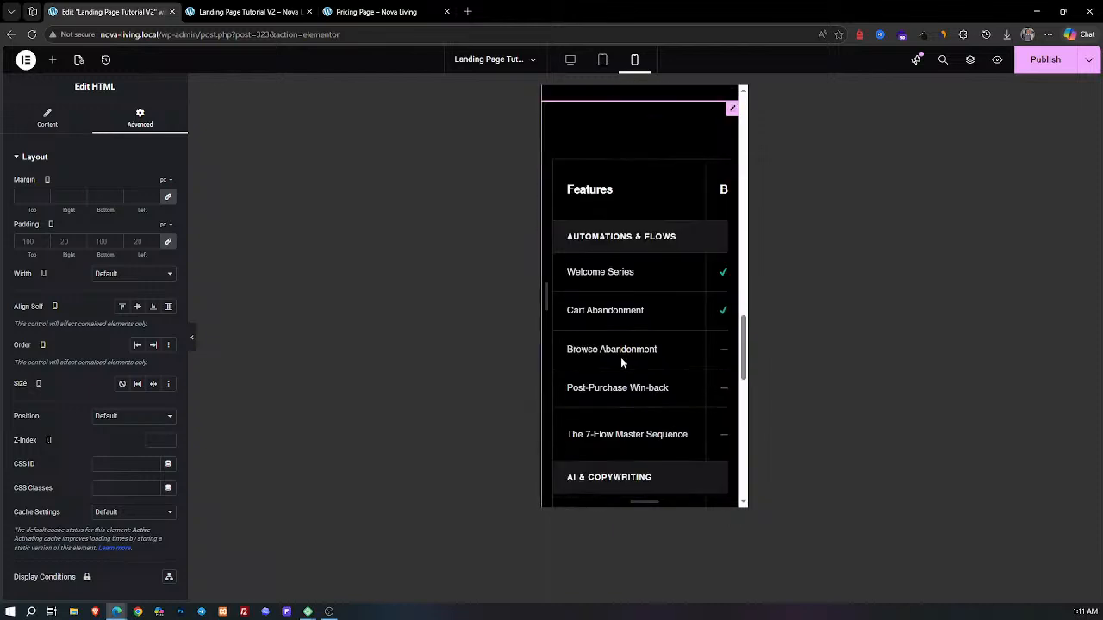
scroll(648, 392, "up", 15)
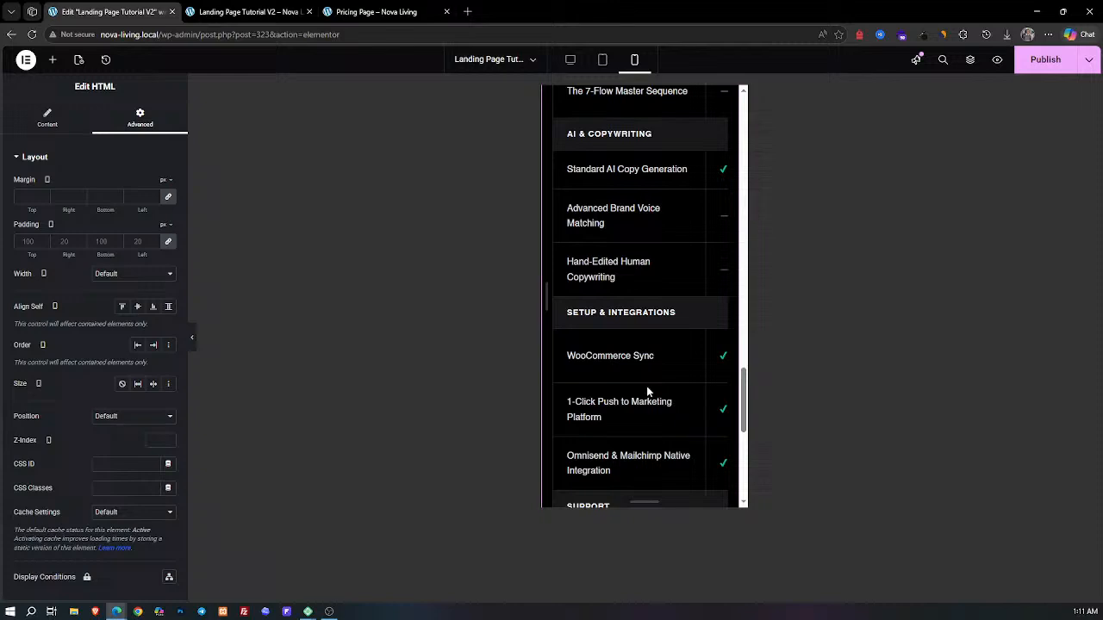
left_click(573, 69)
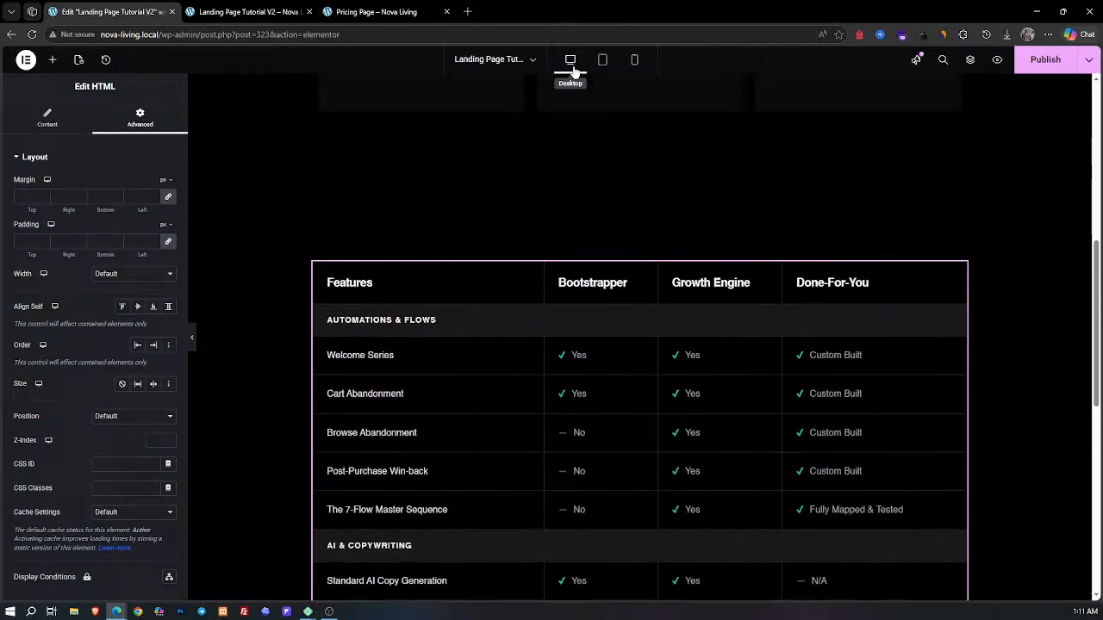
Step: Move the reference pricing page's tab beside the editor tab and view its testimonial and Frequently Asked Questions sections
left_click(326, 8)
left_click_drag(324, 7, 246, 10)
scroll(547, 351, "down", 10)
scroll(483, 317, "up", 1)
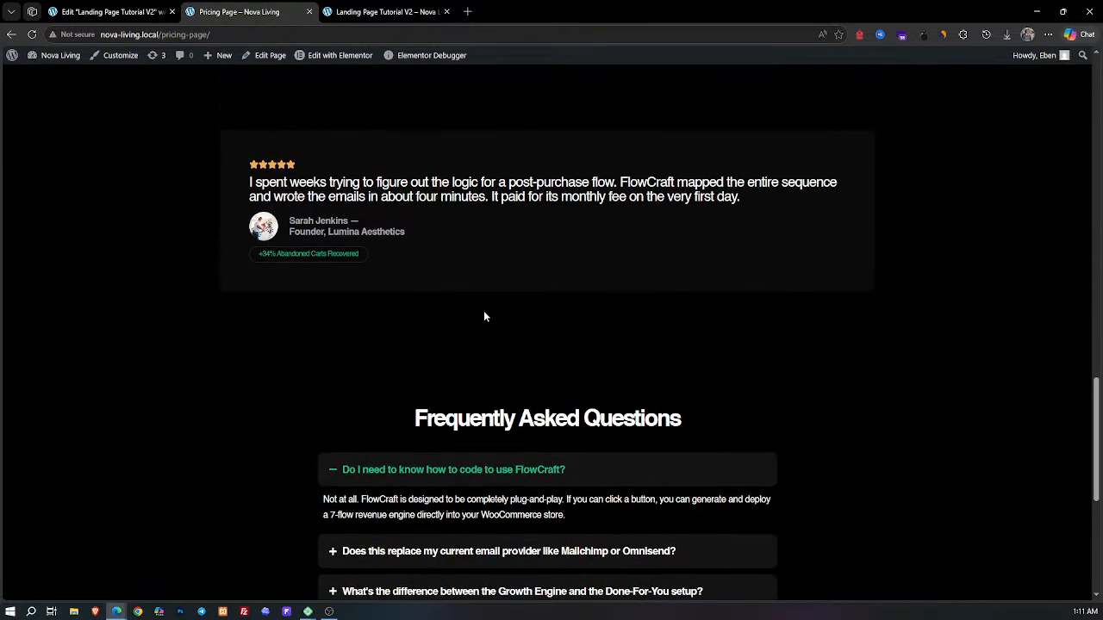
left_click(108, 11)
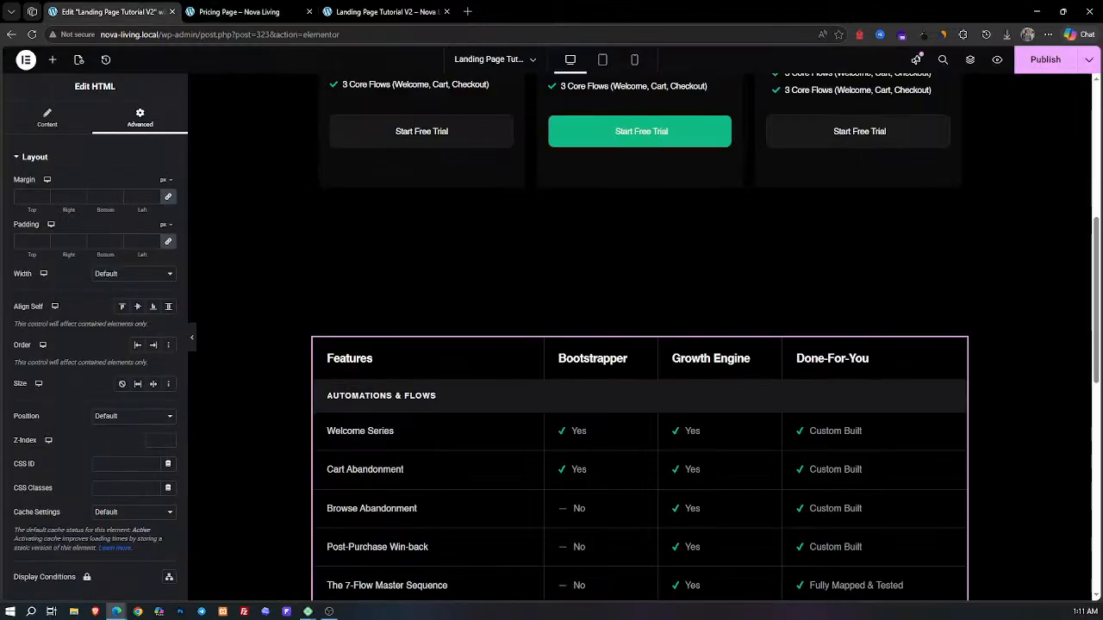
scroll(620, 413, "down", 10)
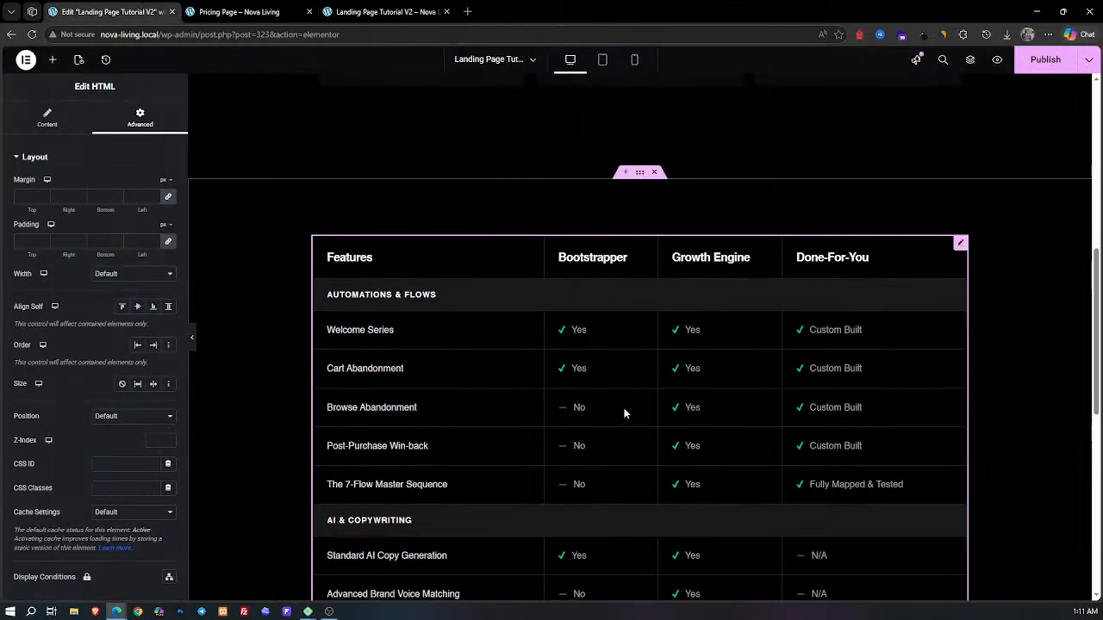
left_click(239, 11)
scroll(438, 393, "down", 2)
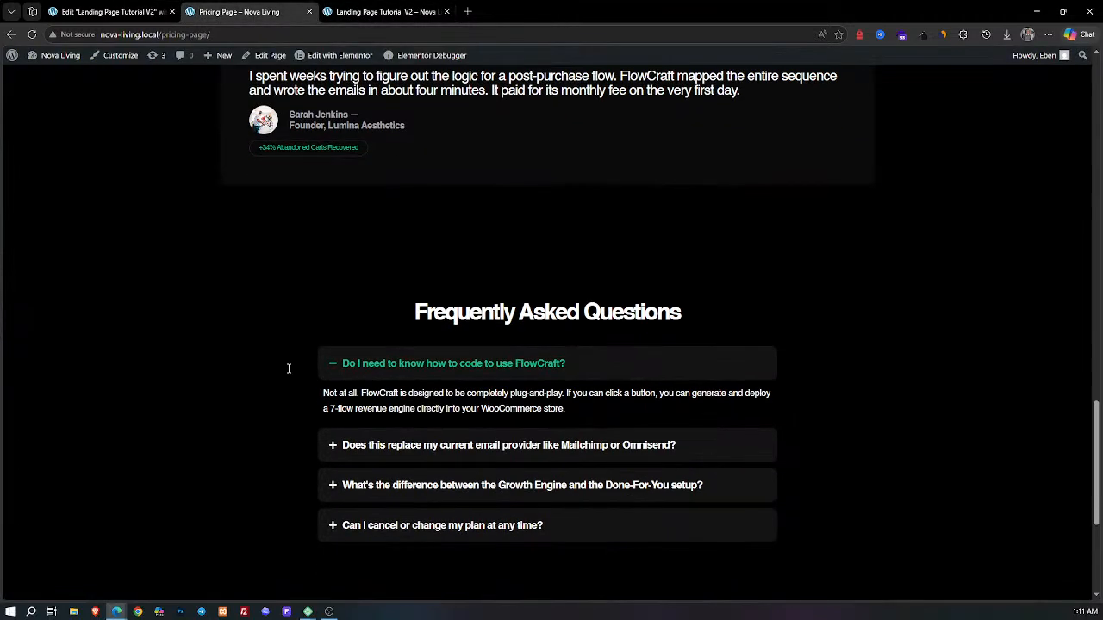
Step: Add a flexbox container with a single-column, downward structure below the features comparison table on the landing page
left_click(135, 7)
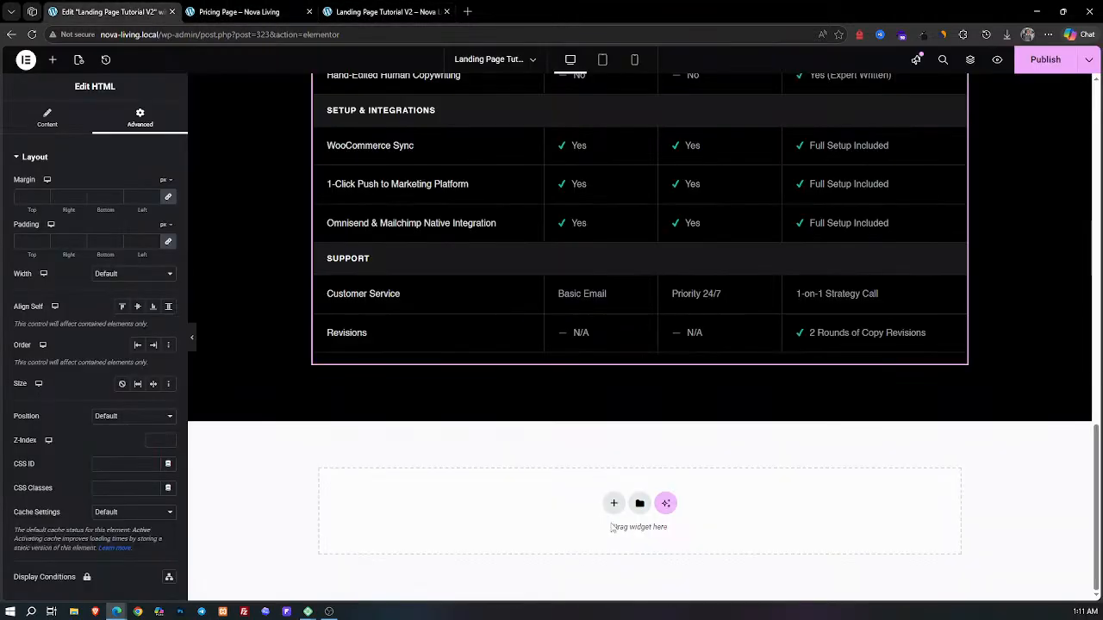
left_click(613, 504)
left_click(594, 539)
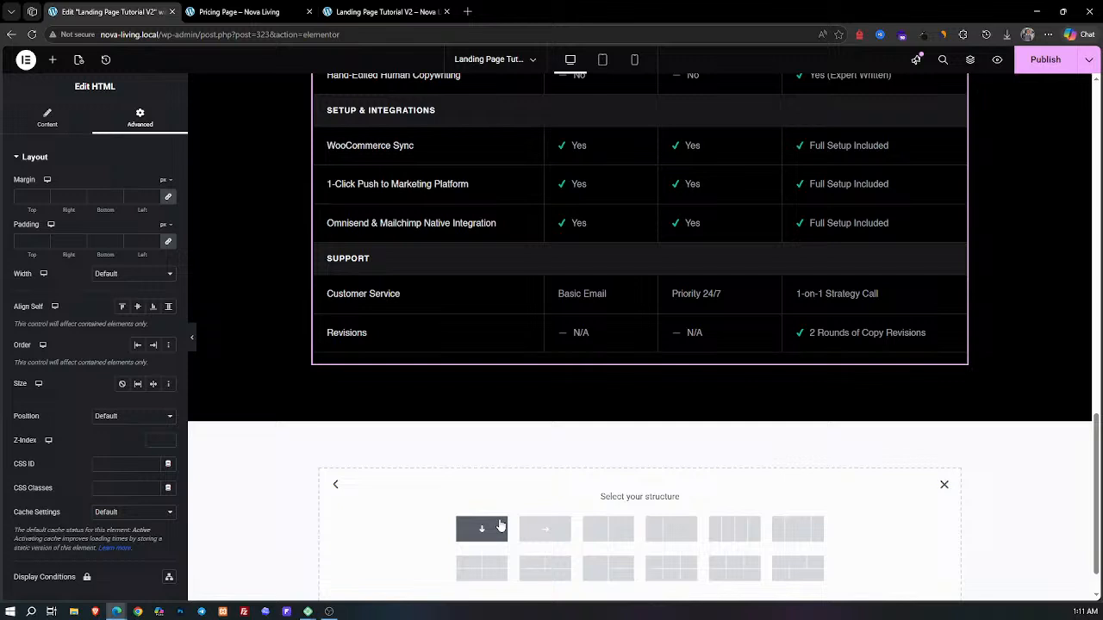
left_click(500, 524)
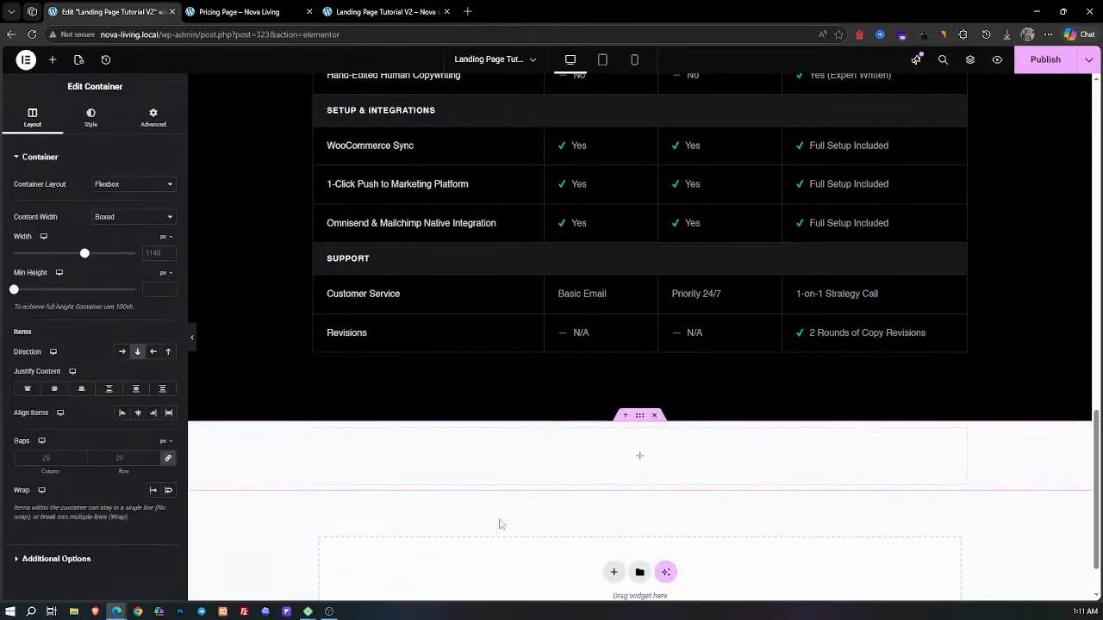
Step: Give the new container below the comparison table a classic background in solid black
left_click(90, 118)
left_click(121, 207)
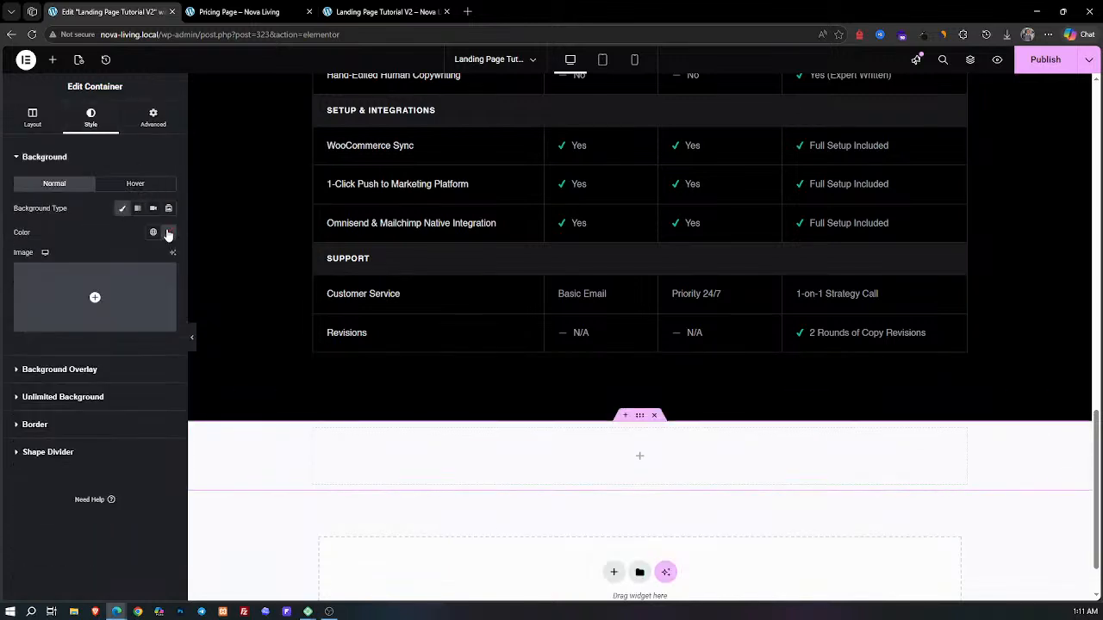
left_click(168, 232)
left_click_drag(164, 313, 49, 426)
left_click(294, 510)
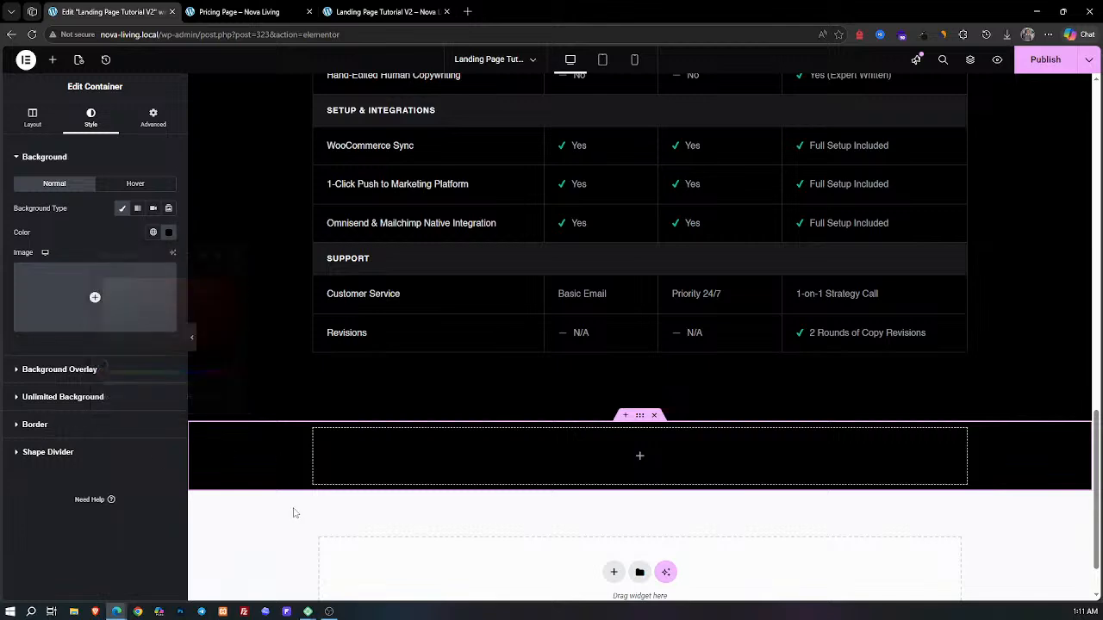
Step: Consult the reference testimonial card and place an inner container inside the new black container
left_click(240, 11)
scroll(238, 107, "up", 2)
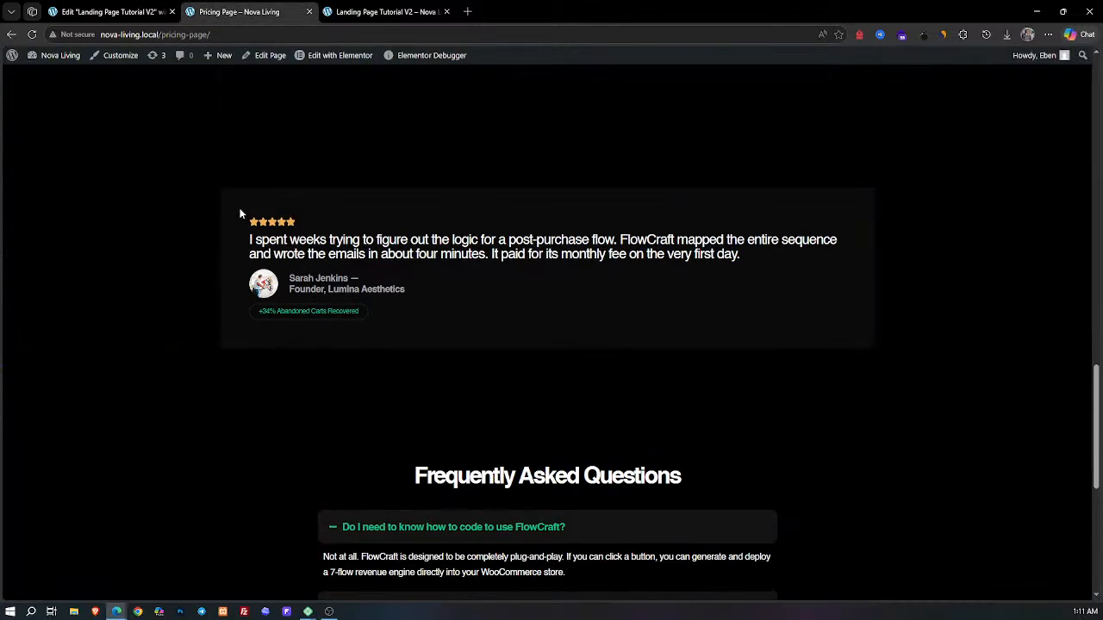
left_click(138, 11)
left_click(53, 59)
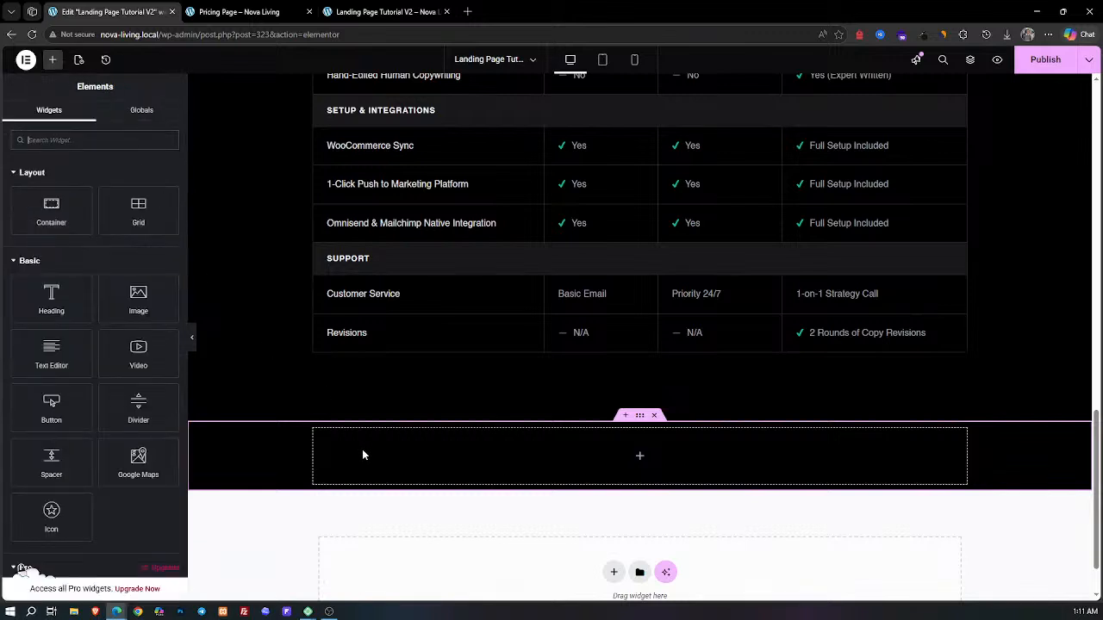
left_click_drag(77, 223, 401, 435)
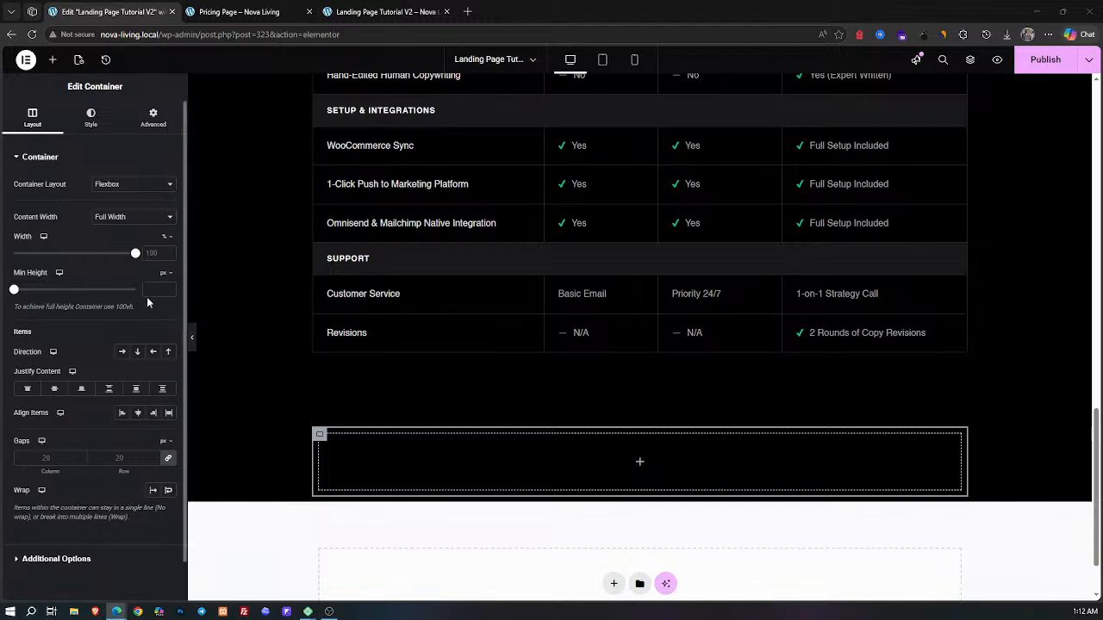
Step: Set the inner container's classic background color to #0A0A0A
left_click(91, 118)
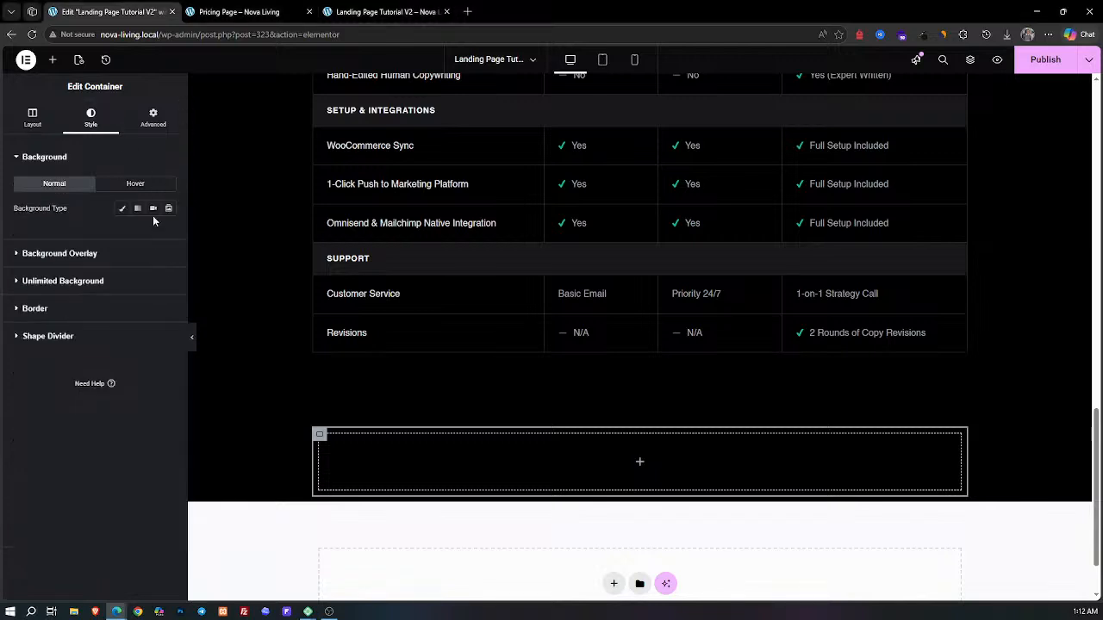
left_click(123, 208)
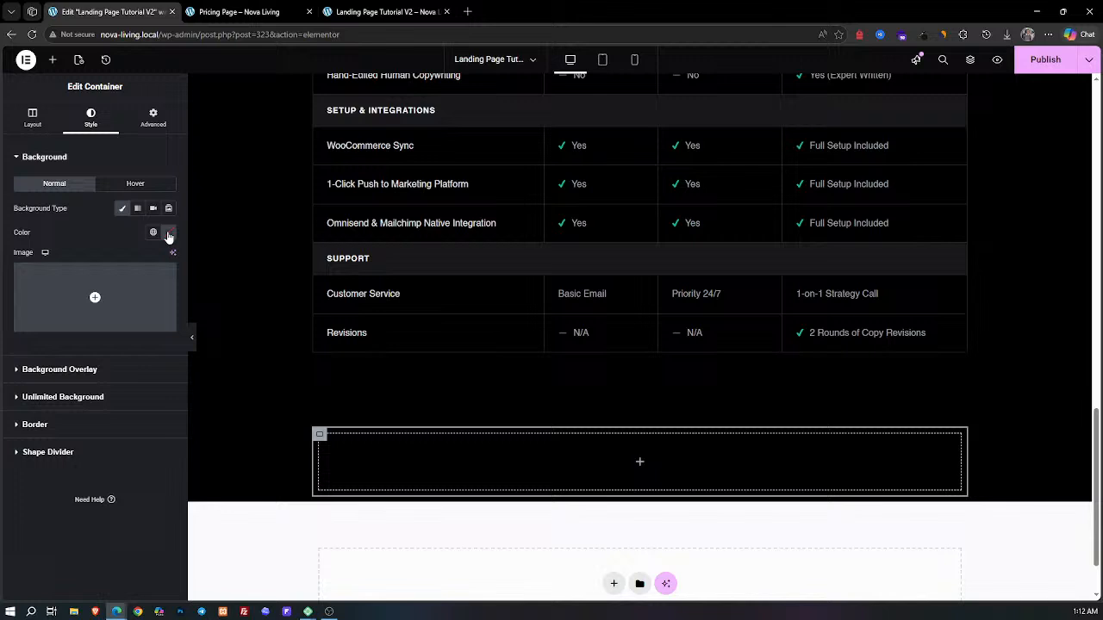
left_click(168, 233)
type("#0A0A0A")
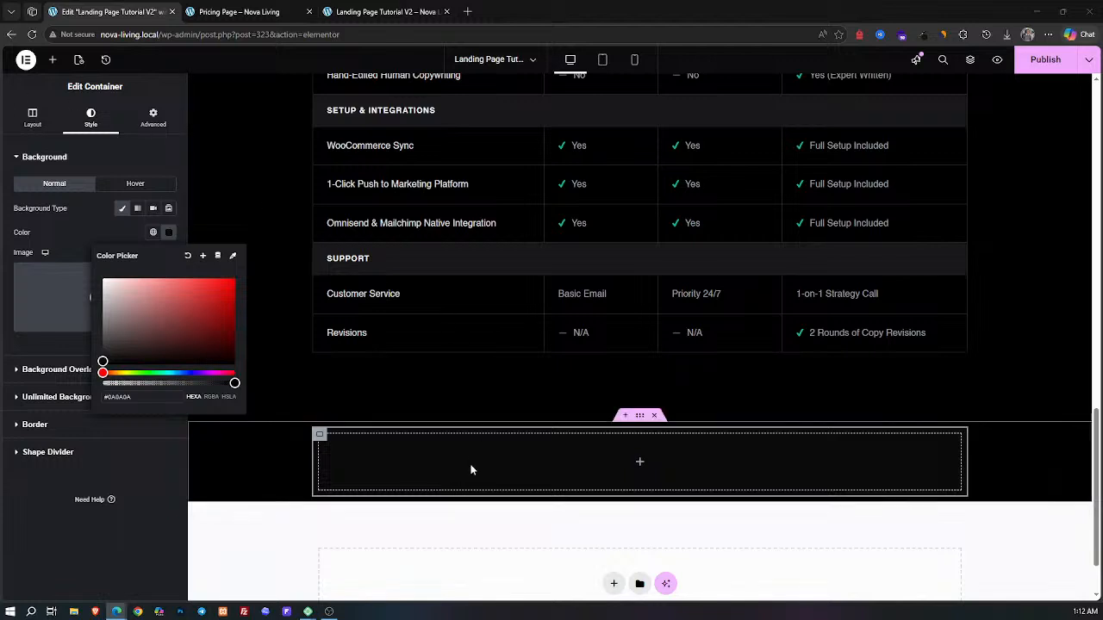
Step: Find the star Rating widget and place it in the dark inner container
left_click(53, 60)
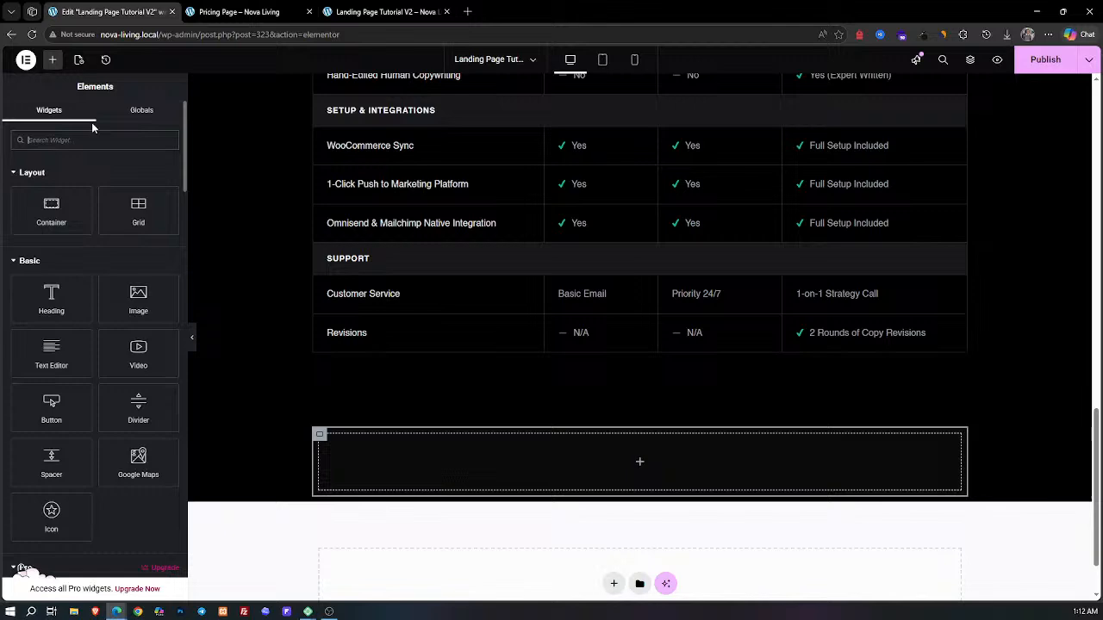
left_click(221, 6)
left_click(129, 11)
type("star")
left_click_drag(51, 183, 417, 461)
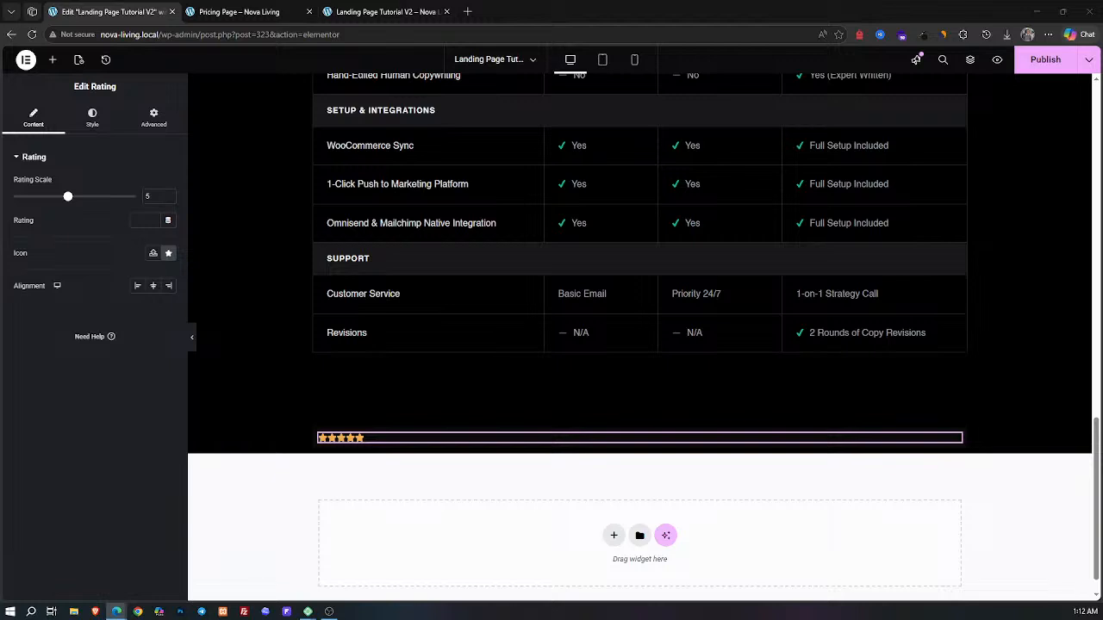
Step: Compare with the reference testimonial card and add a Text Editor widget directly below the star rating
left_click(239, 11)
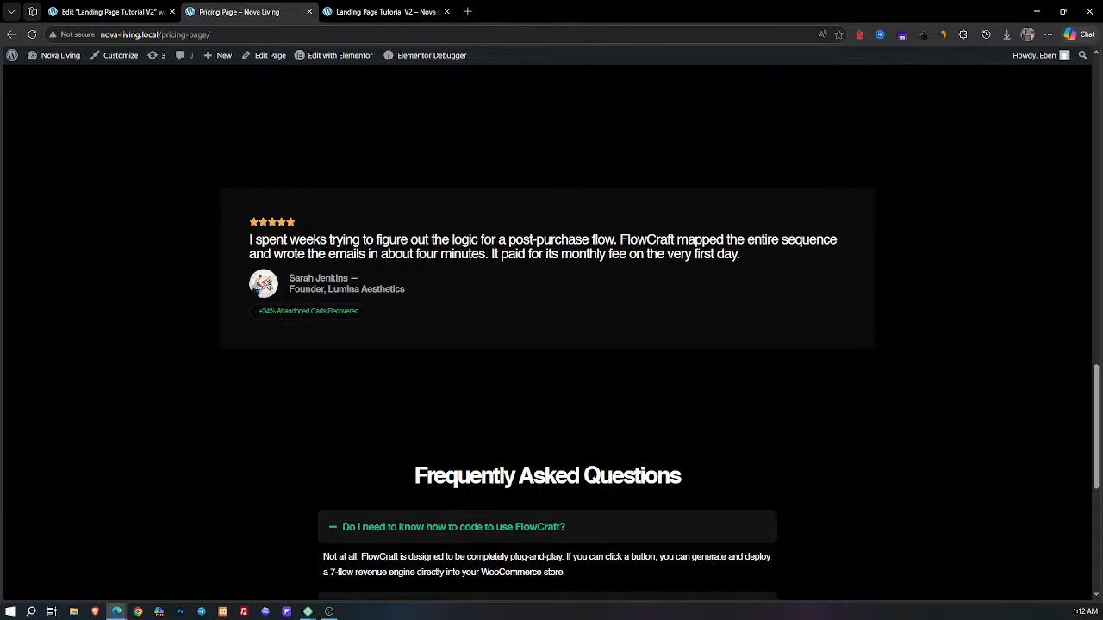
left_click(108, 12)
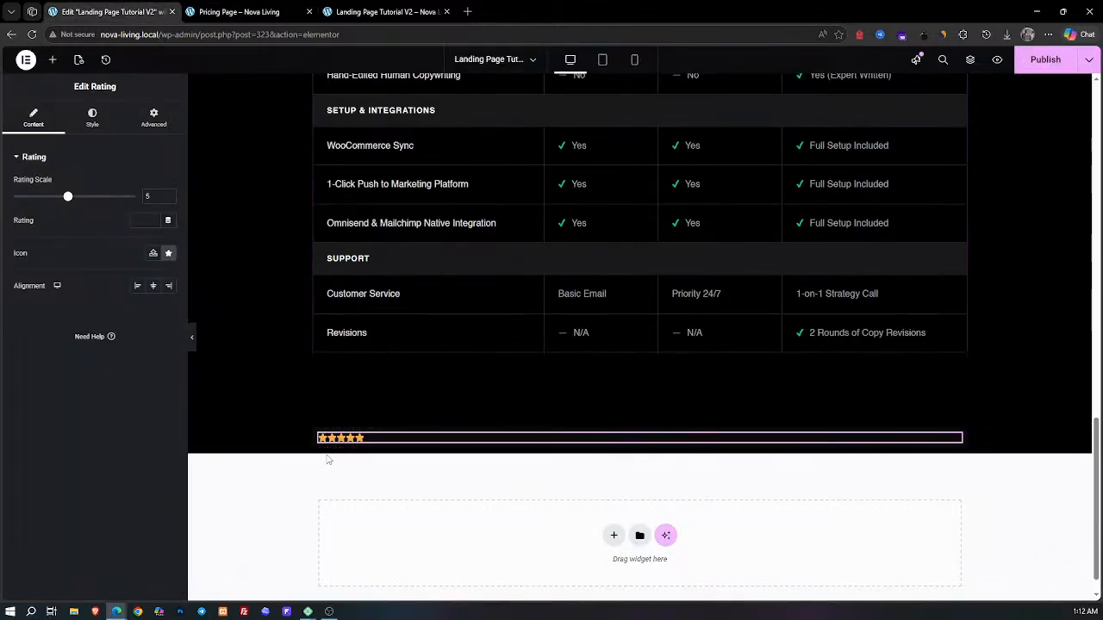
scroll(491, 421, "down", 1)
scroll(490, 421, "down", 1)
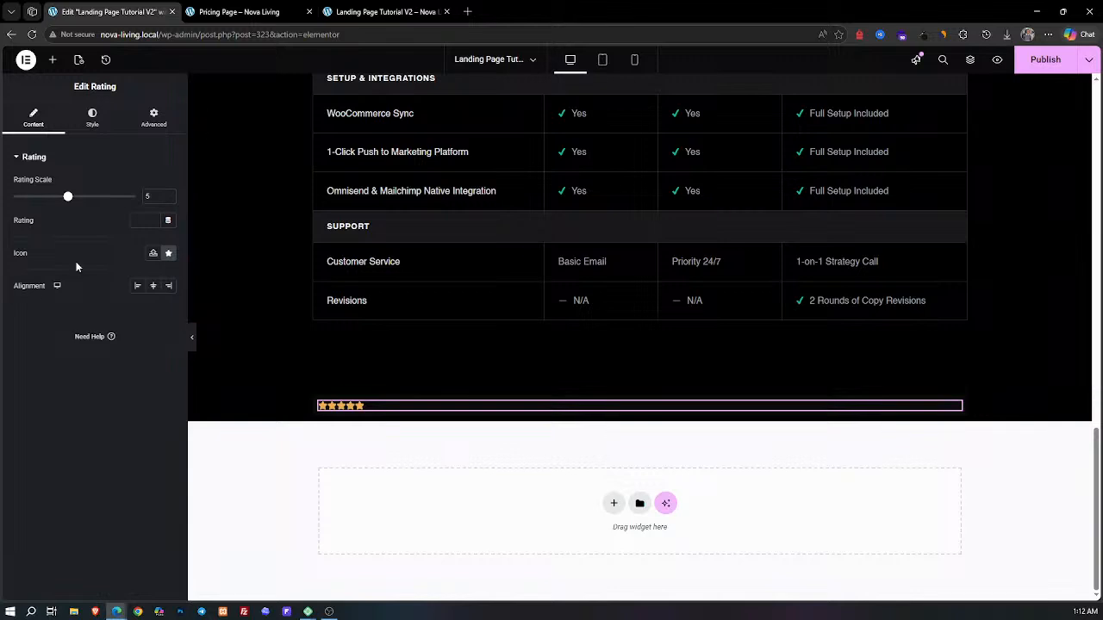
left_click(231, 11)
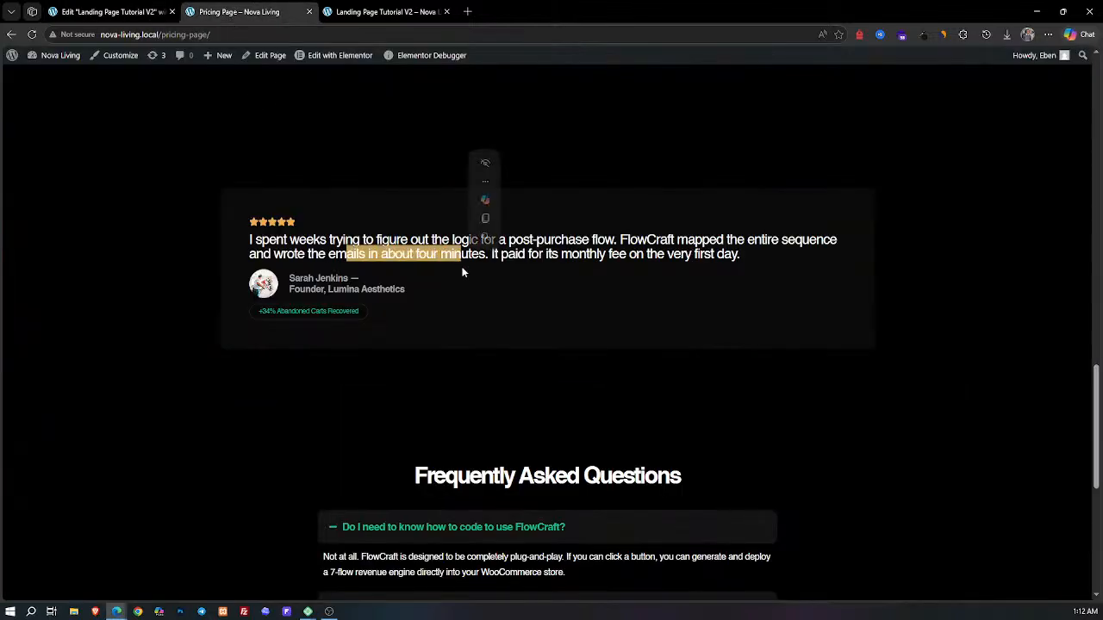
left_click(107, 11)
left_click(57, 60)
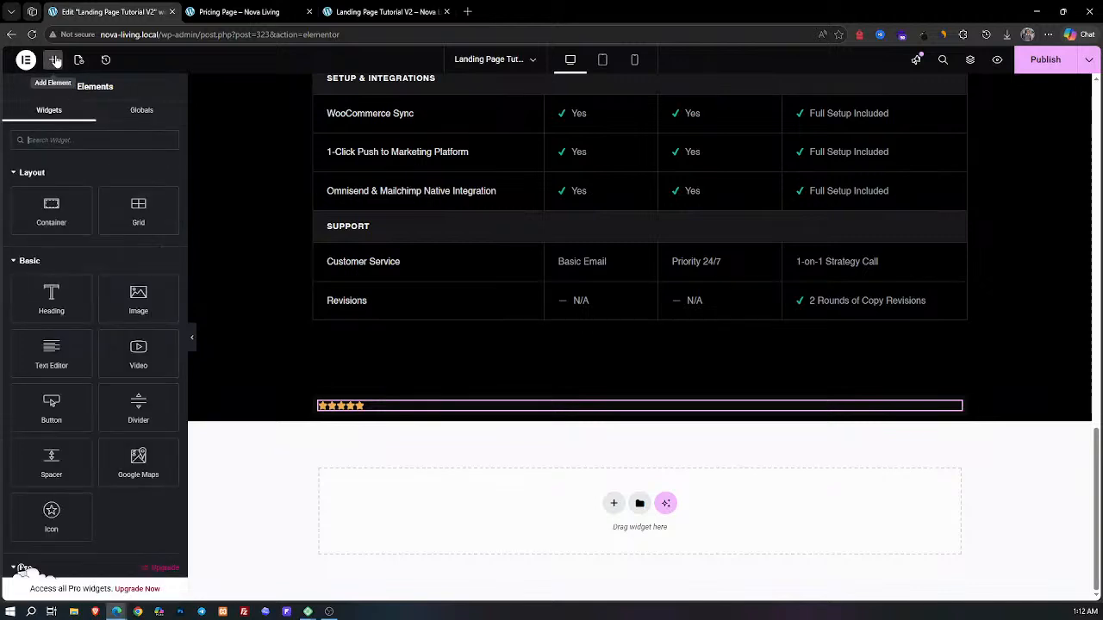
left_click_drag(51, 349, 418, 409)
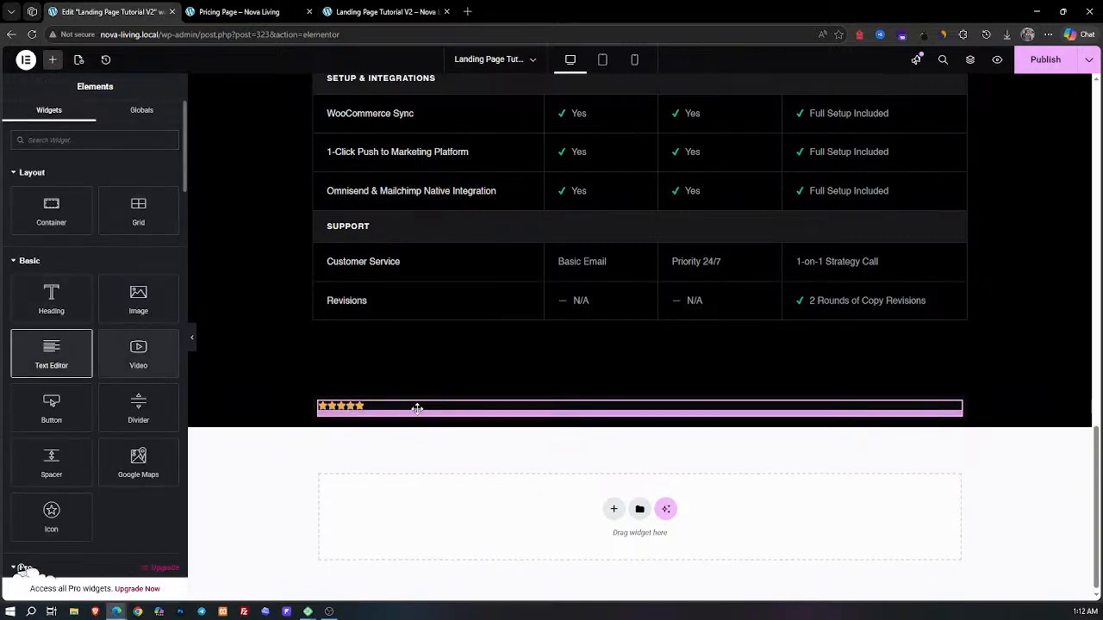
Step: Add a nested container below the Text Editor widget for the testimonial author's details
left_click(217, 10)
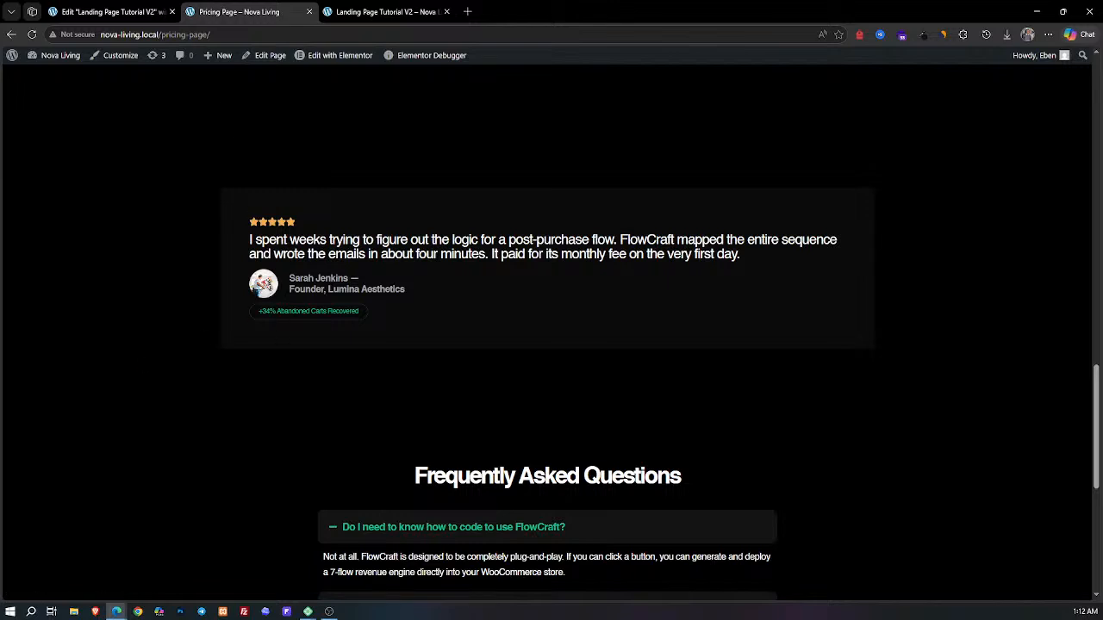
left_click(104, 12)
left_click(53, 59)
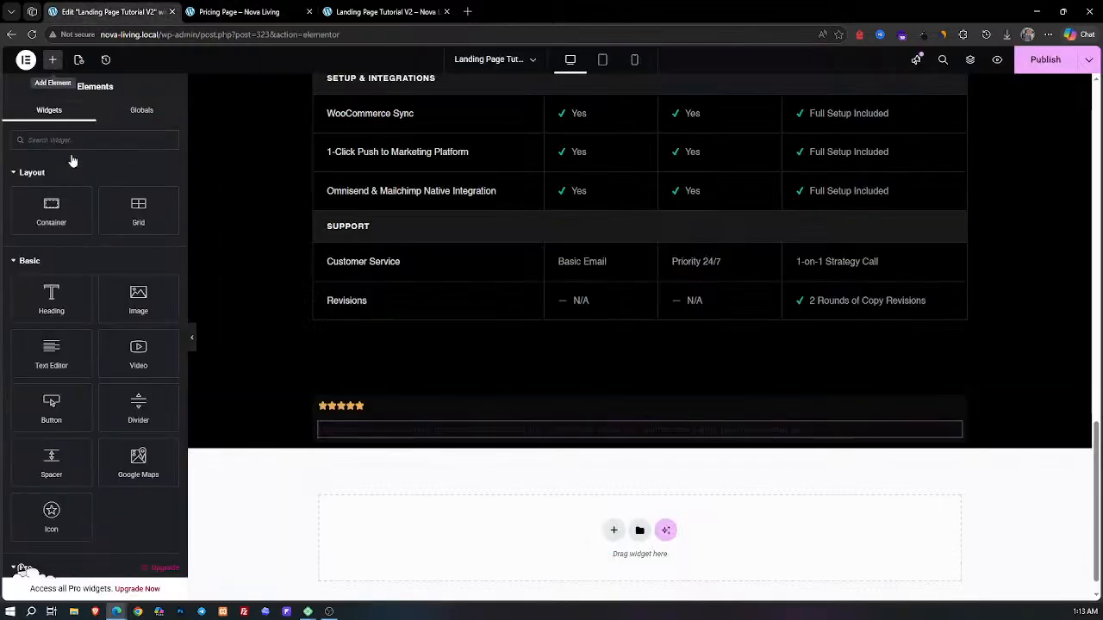
left_click_drag(50, 211, 353, 433)
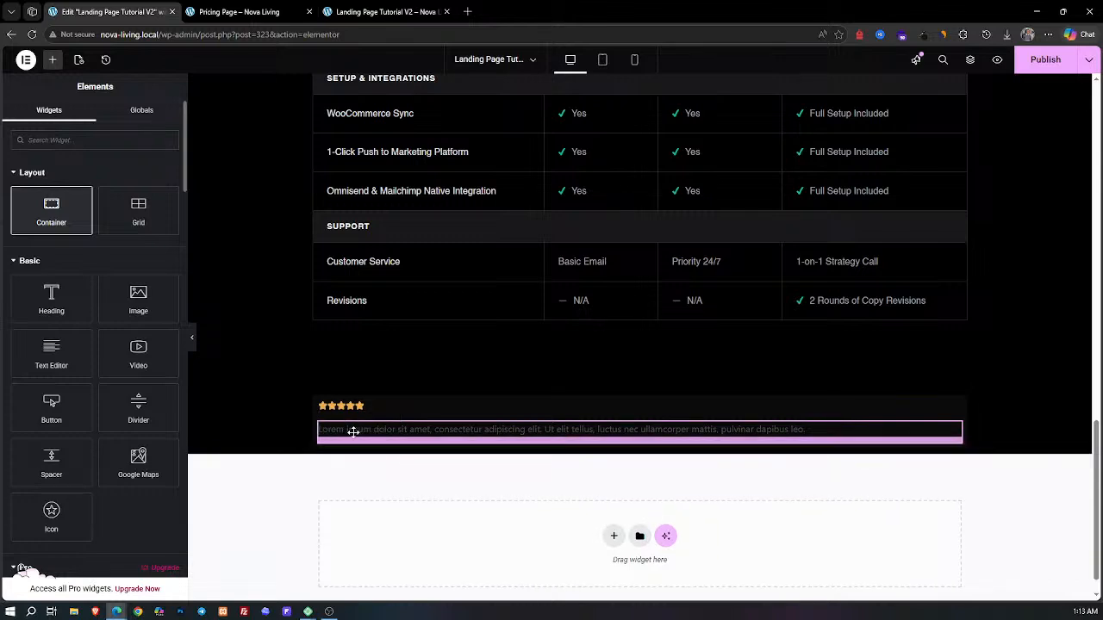
Step: Check the author row on the reference page and place an Image widget in the nested container
left_click(276, 8)
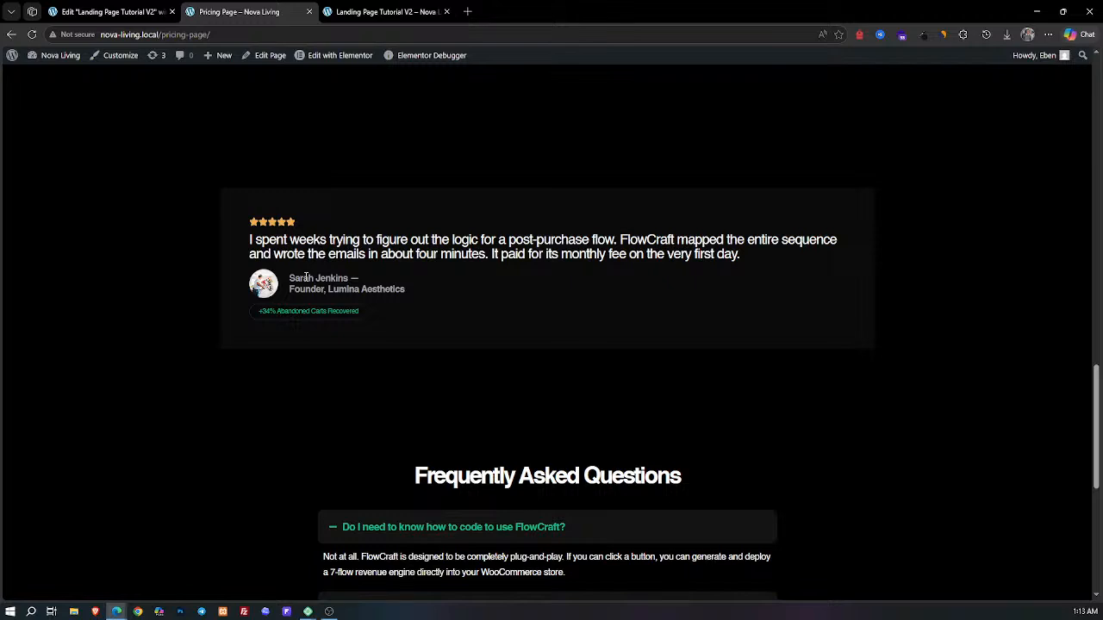
left_click(108, 11)
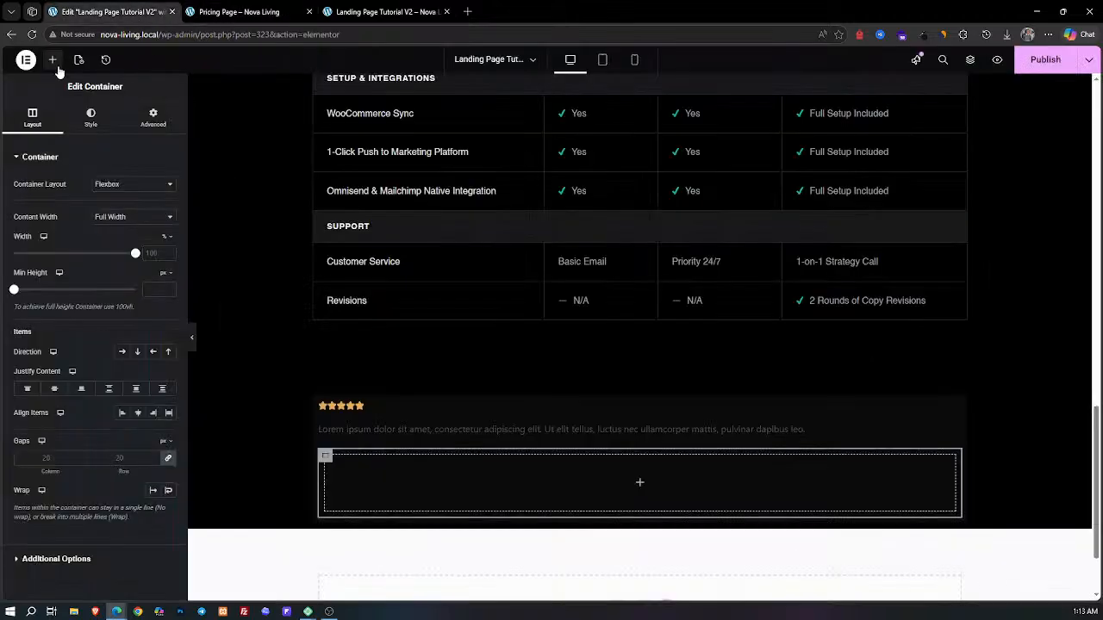
left_click(234, 11)
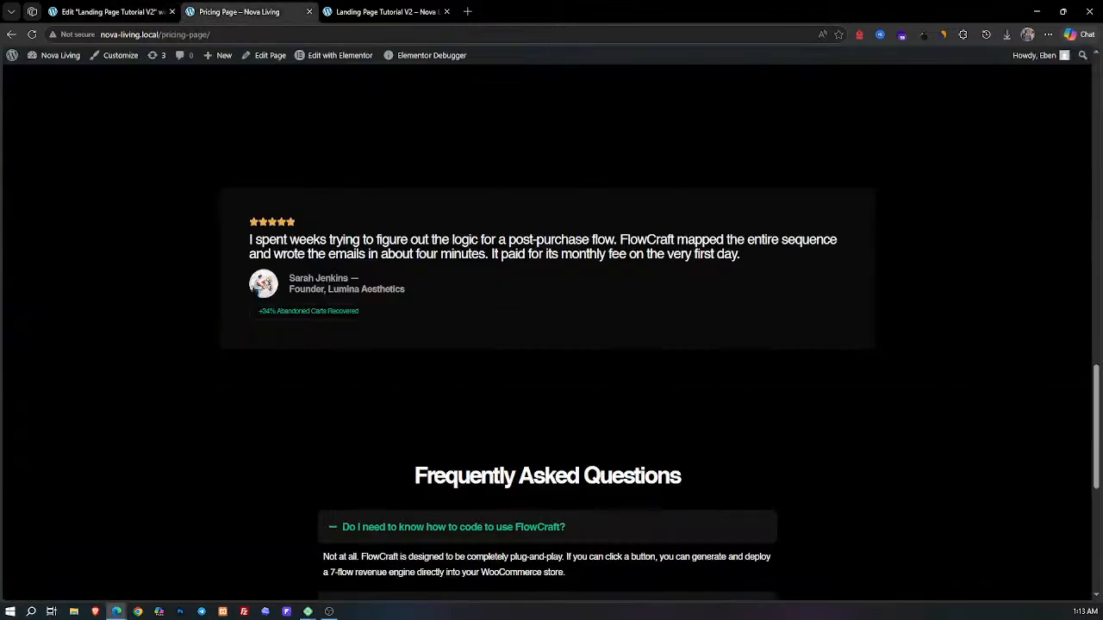
left_click(107, 11)
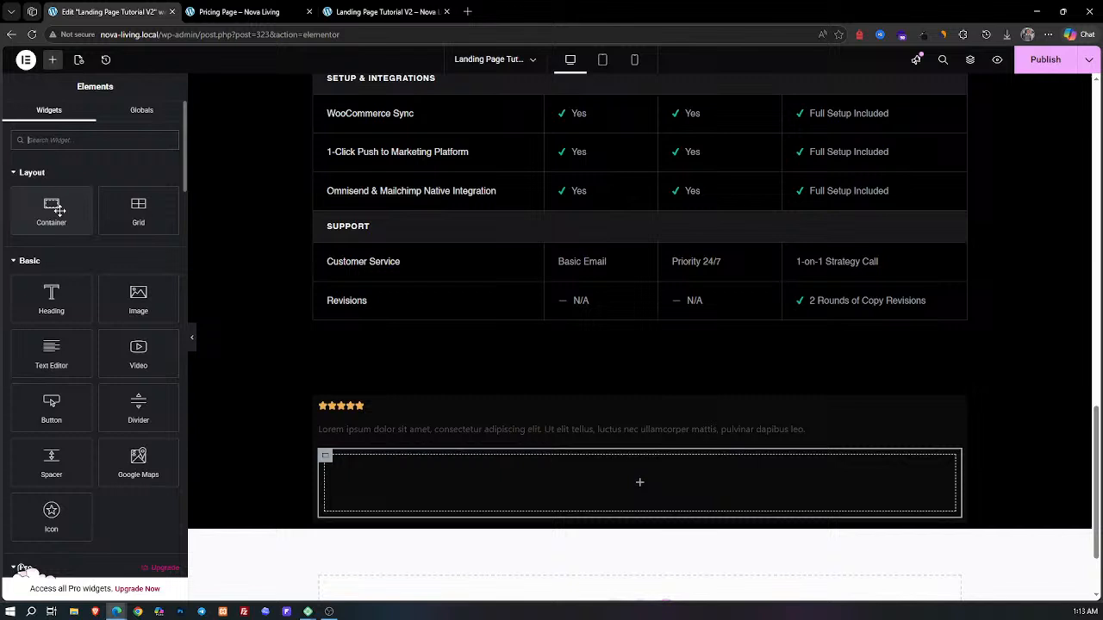
left_click_drag(136, 297, 399, 470)
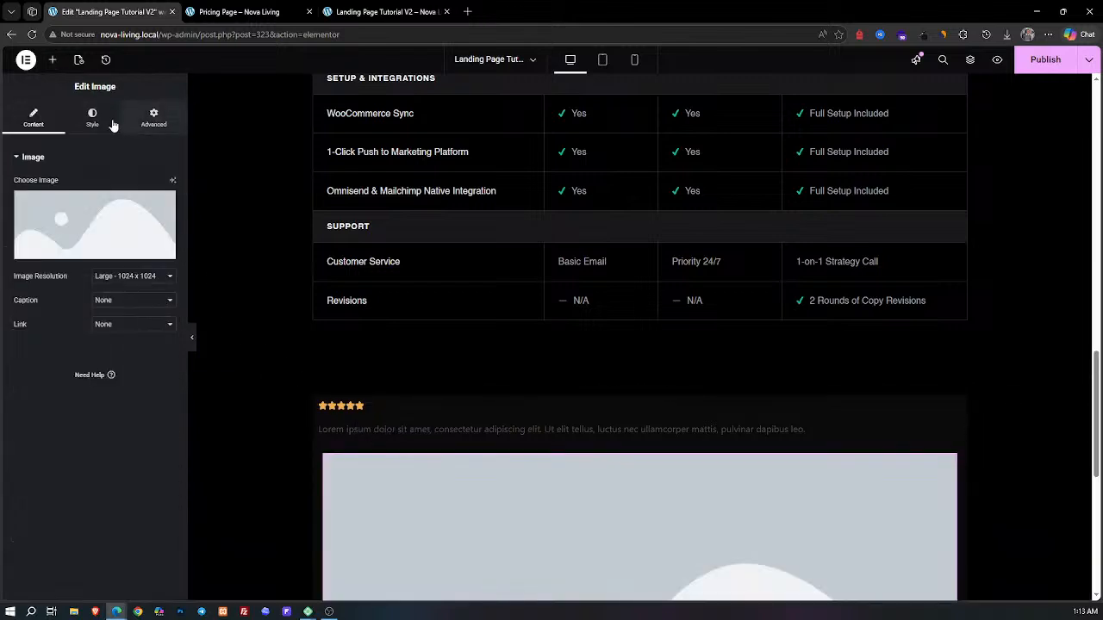
Step: Add a Heading widget to the testimonial card's author area alongside the Image widget
left_click(50, 58)
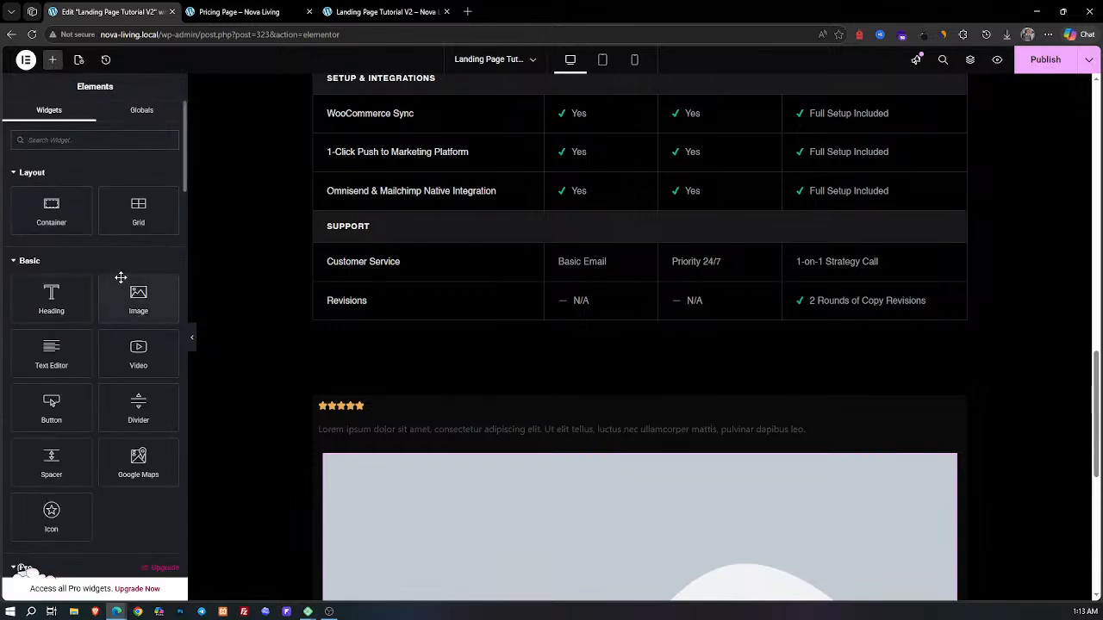
scroll(510, 431, "down", 5)
left_click_drag(76, 295, 450, 457)
scroll(517, 440, "up", 5)
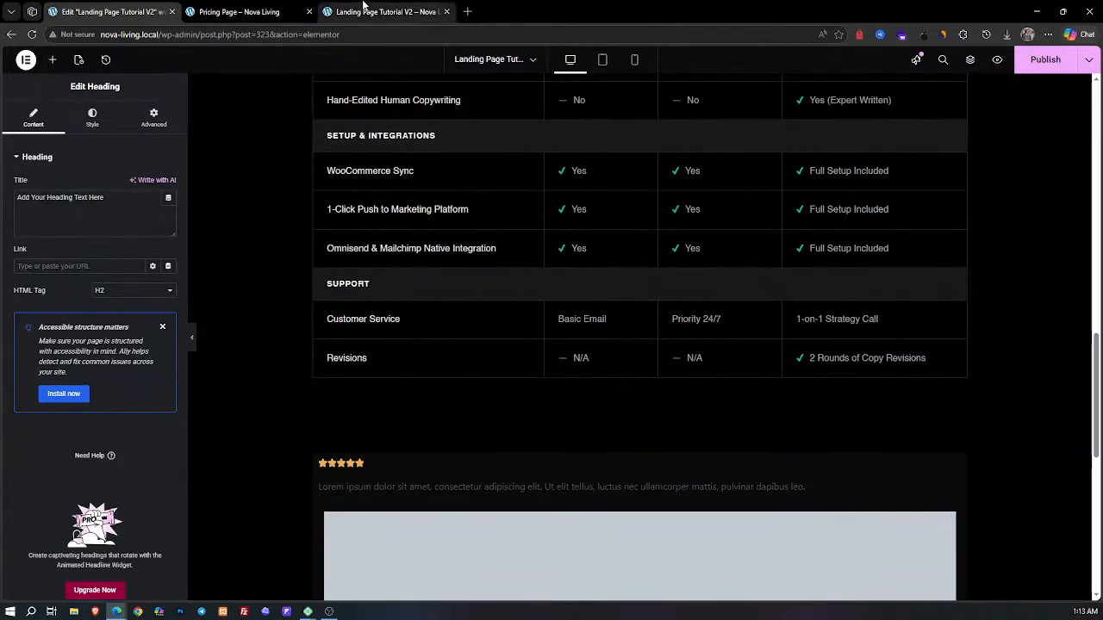
Step: Try to replace the Text Editor widget's placeholder text with the testimonial quote copied from the reference pricing page
left_click(274, 12)
triple_click(375, 239)
key("ctrl+c")
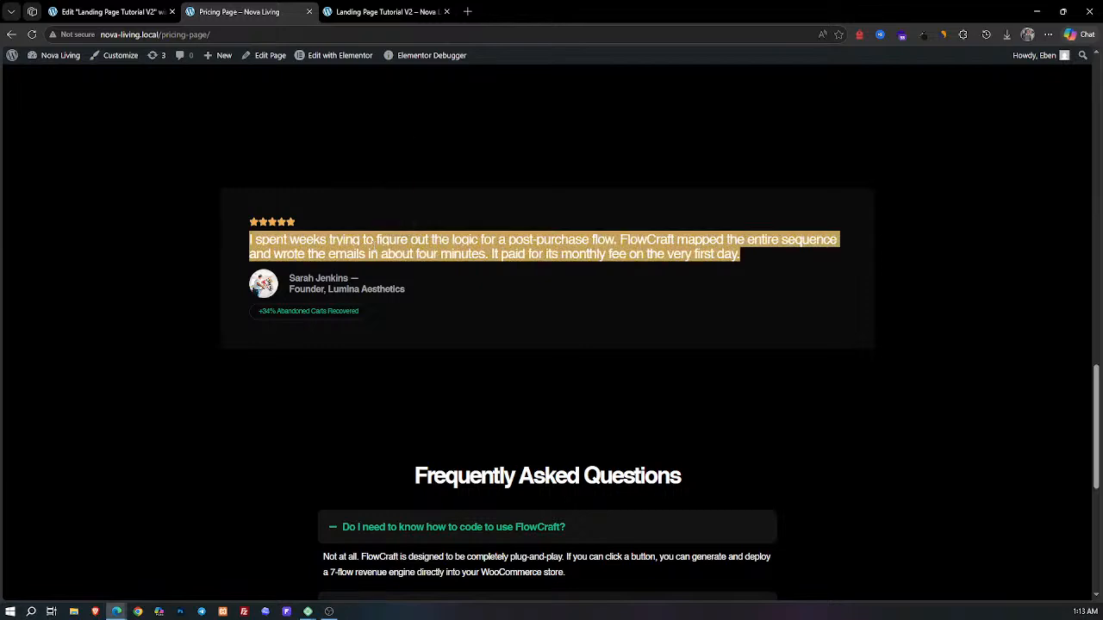
left_click(112, 11)
left_click(381, 485)
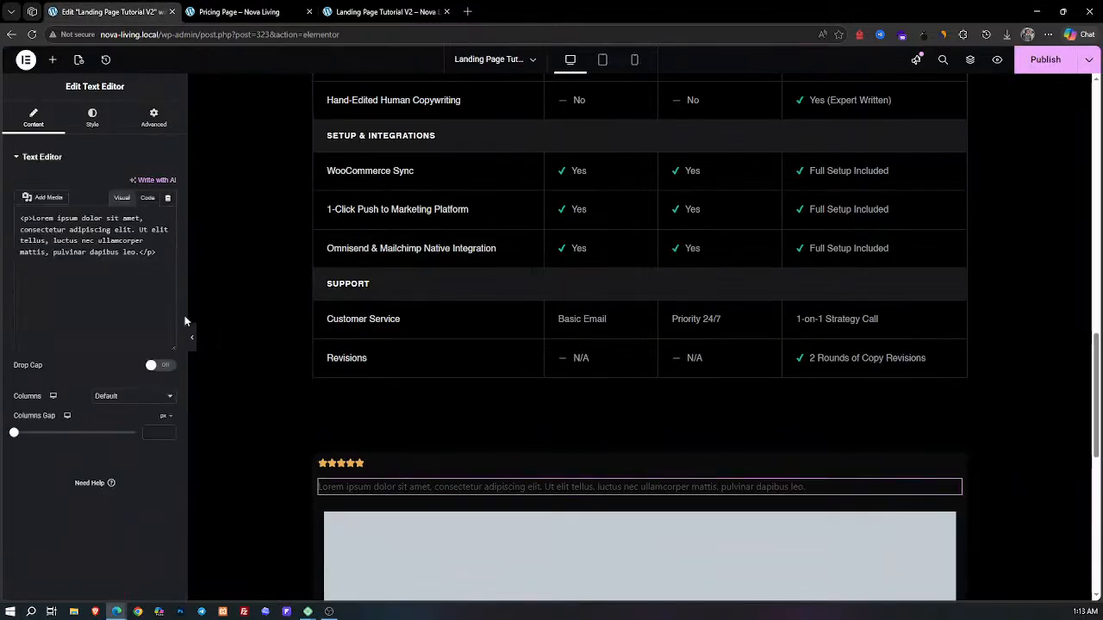
key("ctrl+a")
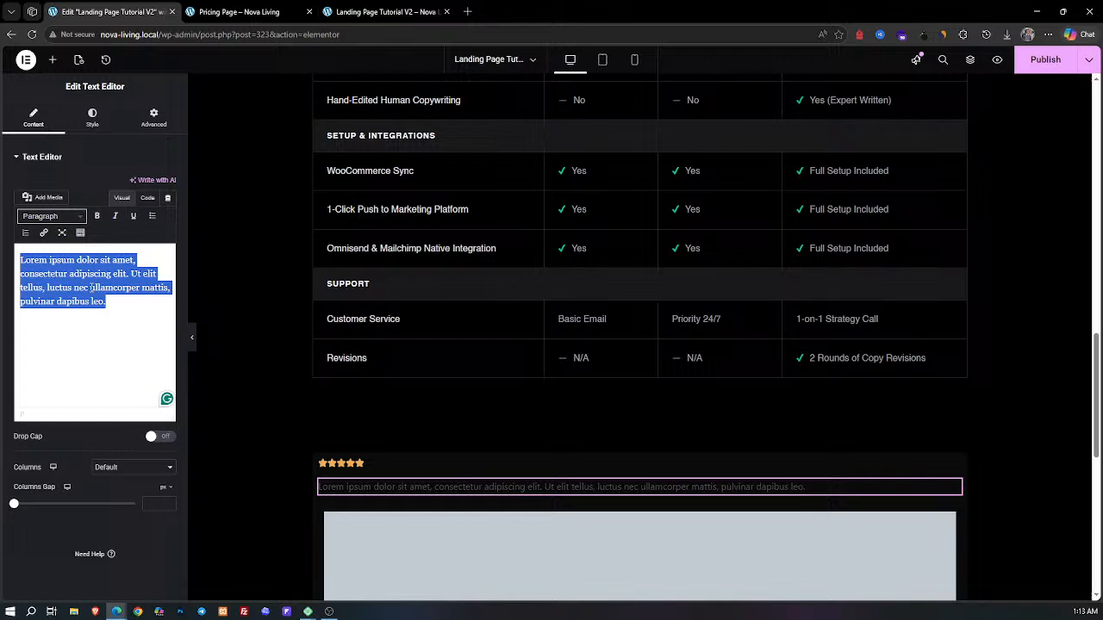
key("ctrl+v")
key("ctrl+shift+f")
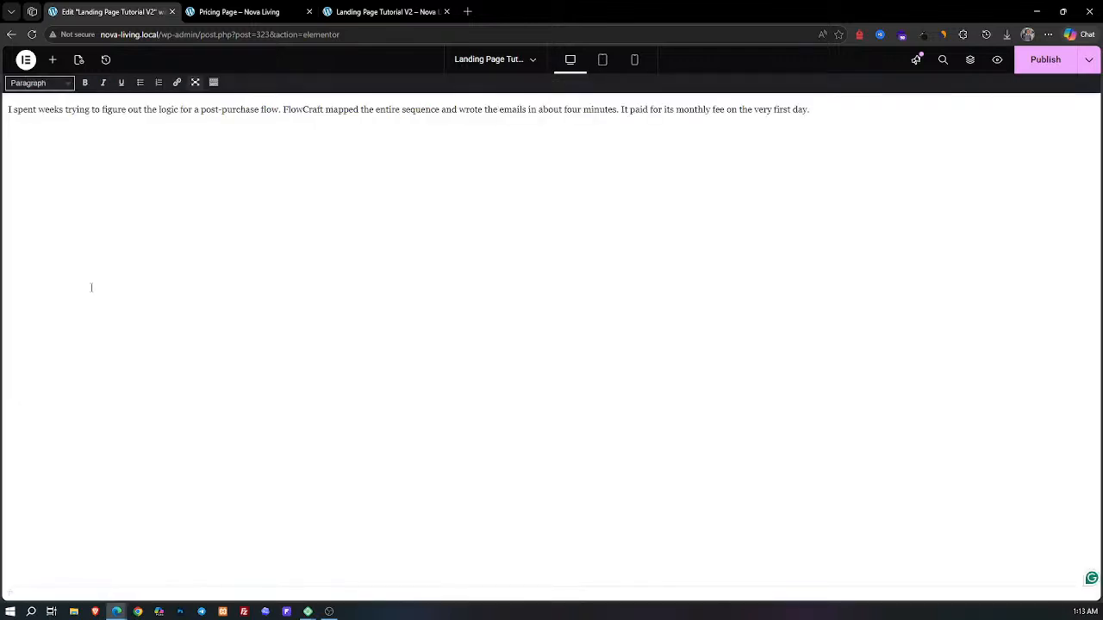
key("ctrl+z")
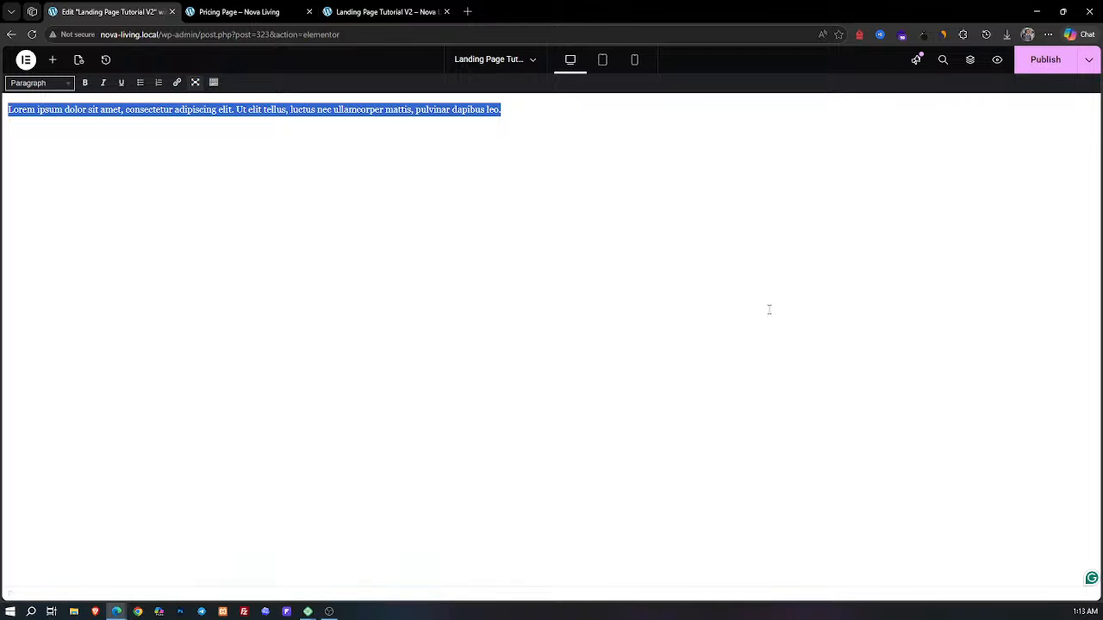
Step: Publish the landing page with the newly built testimonial container
key("ctrl+minus")
key("ctrl+minus")
key("ctrl+minus")
key("ctrl+plus")
left_click(1053, 62)
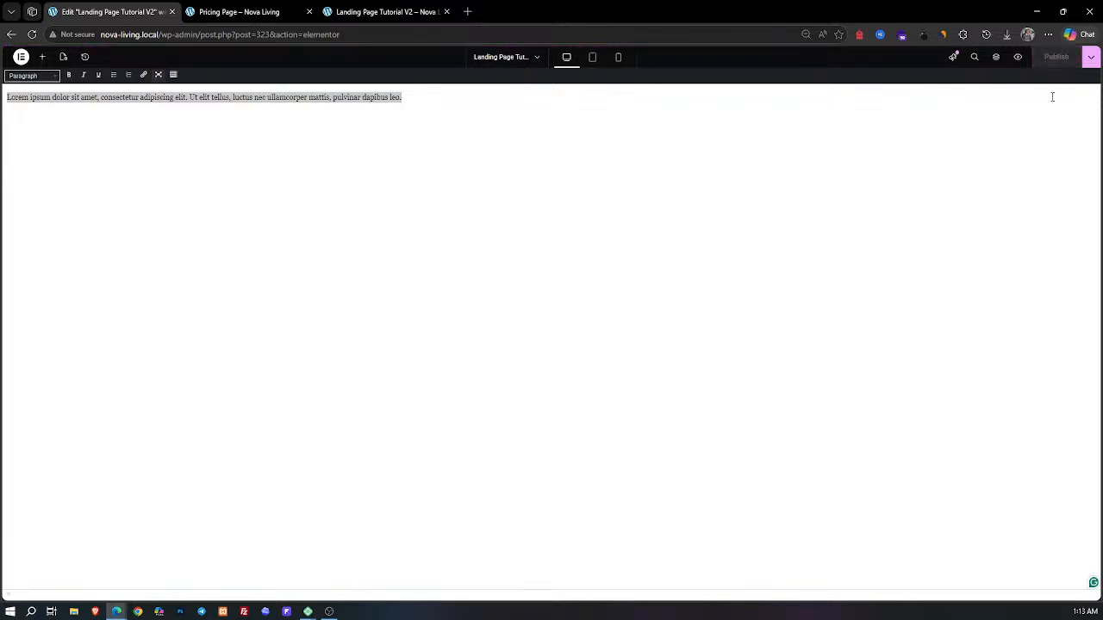
Step: Reload the page editor at default zoom and replace the testimonial Text Editor's placeholder with the quote copied from the reference page
key("ctrl+r")
key("ctrl+0")
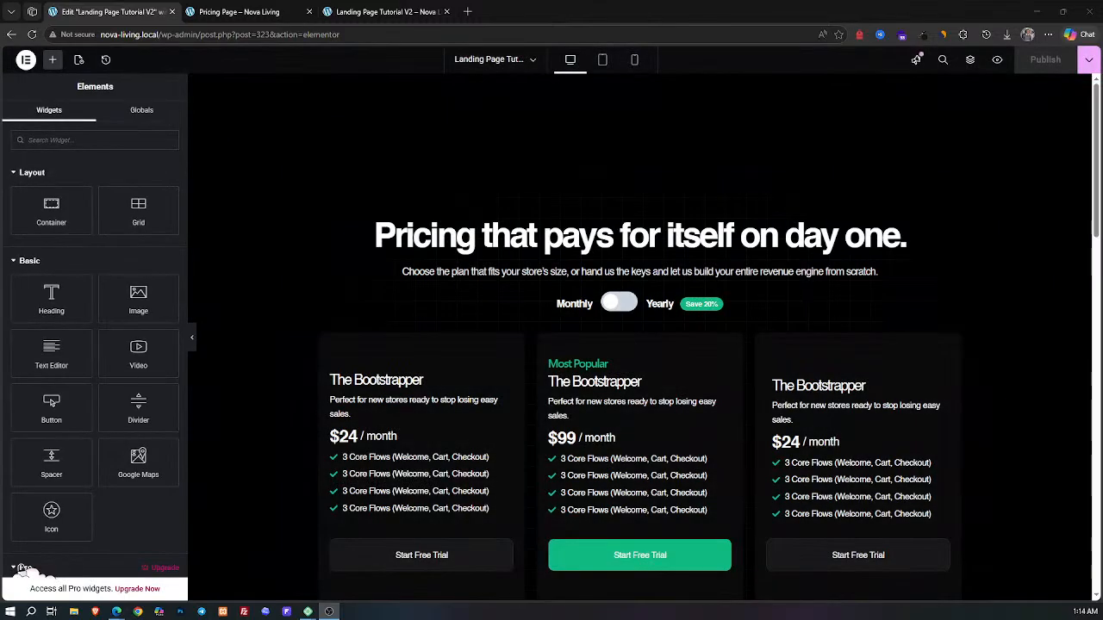
scroll(542, 371, "down", 15)
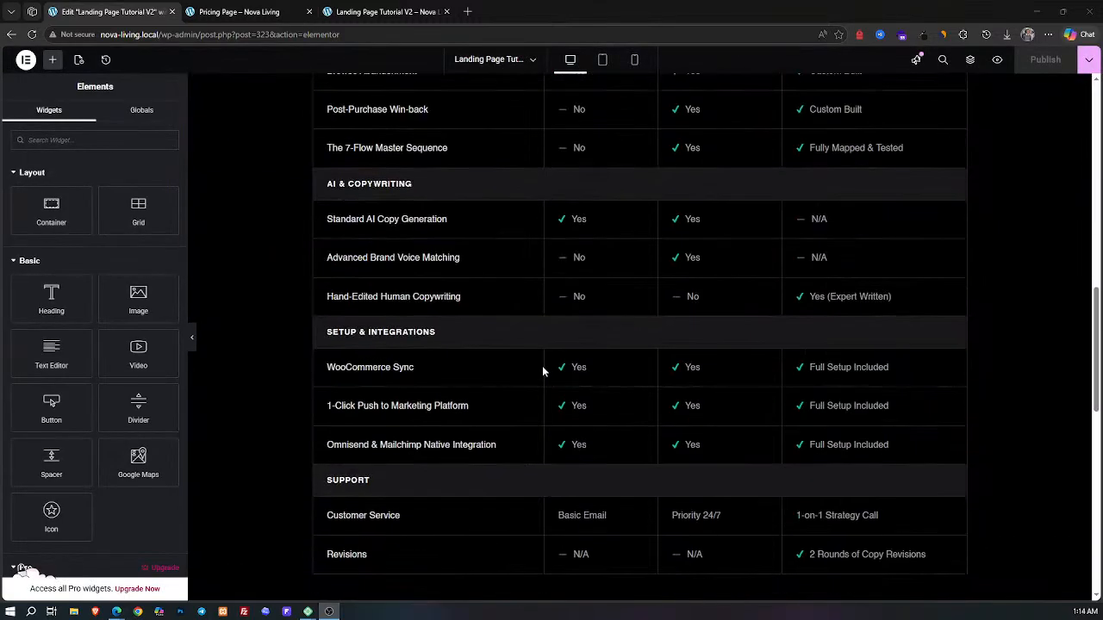
scroll(542, 377, "down", 2)
scroll(537, 377, "up", 3)
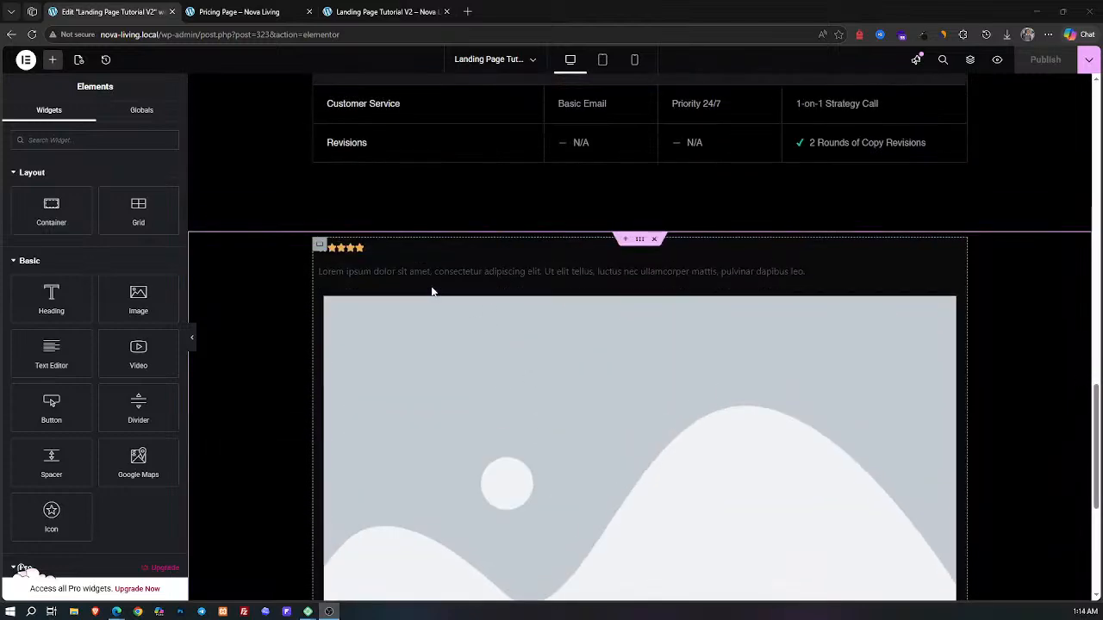
left_click(424, 272)
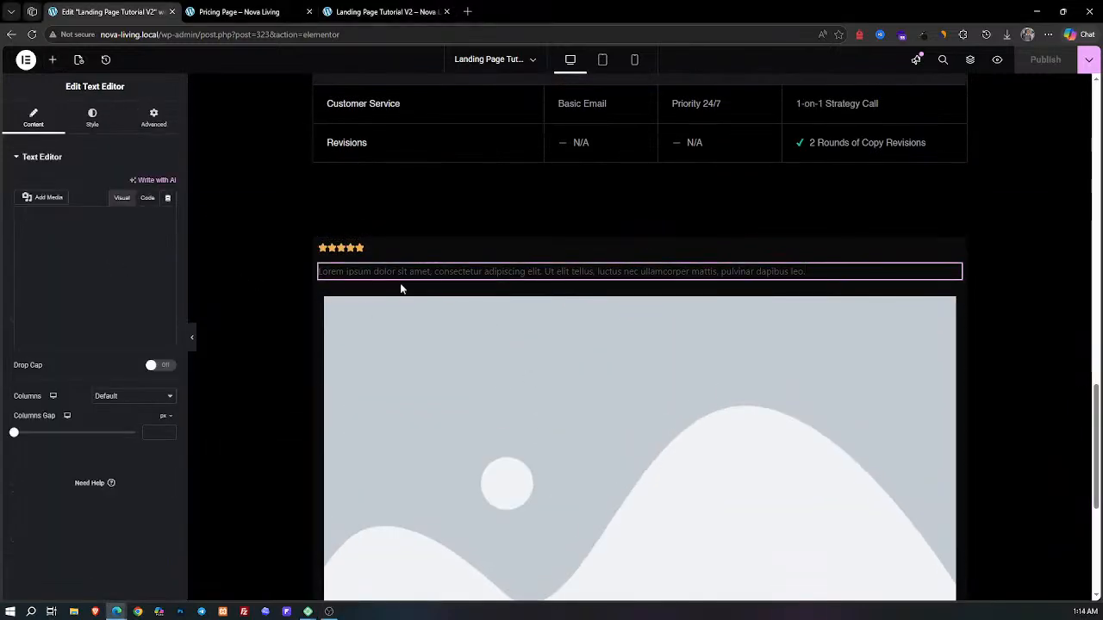
left_click(122, 298)
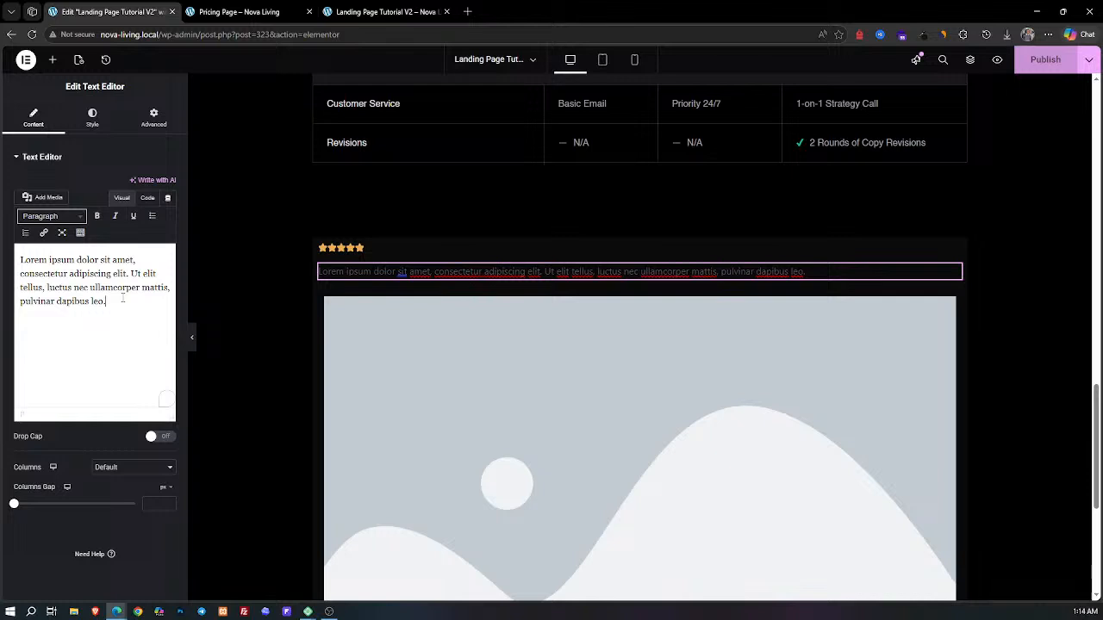
key("ctrl+a")
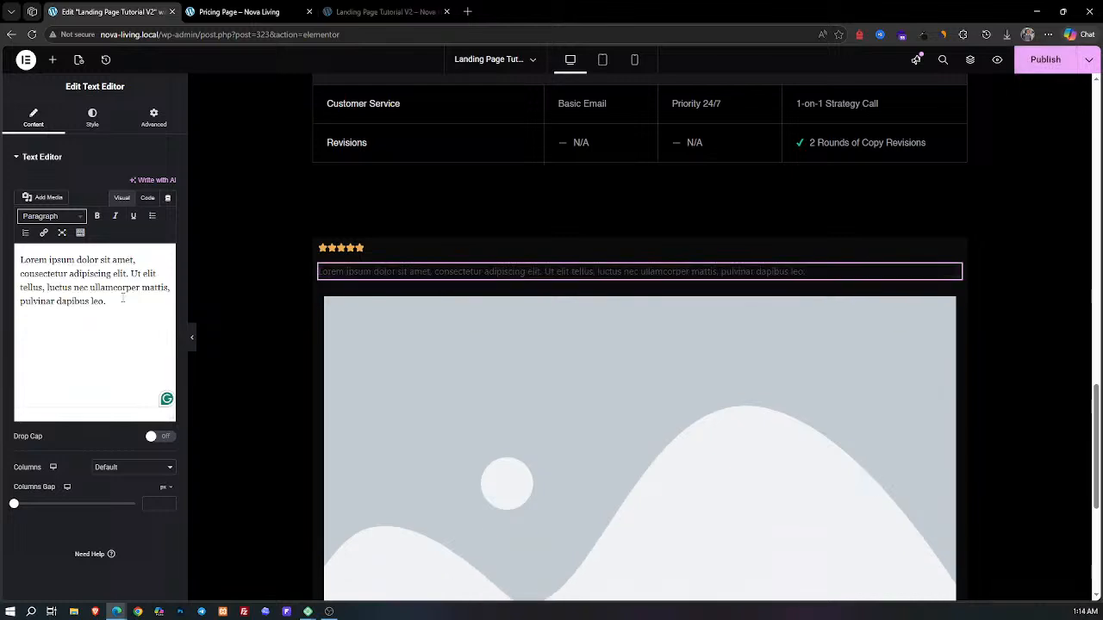
key("ctrl+v")
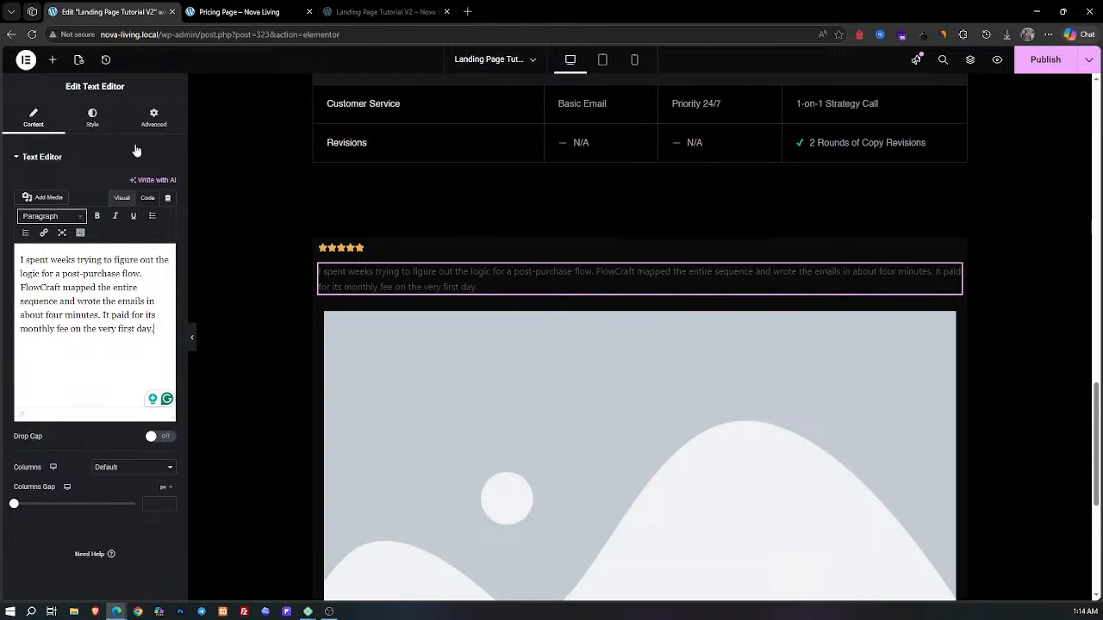
Step: Set the testimonial quote's typography to the Helvetica font family at a size of 24 px
left_click(92, 118)
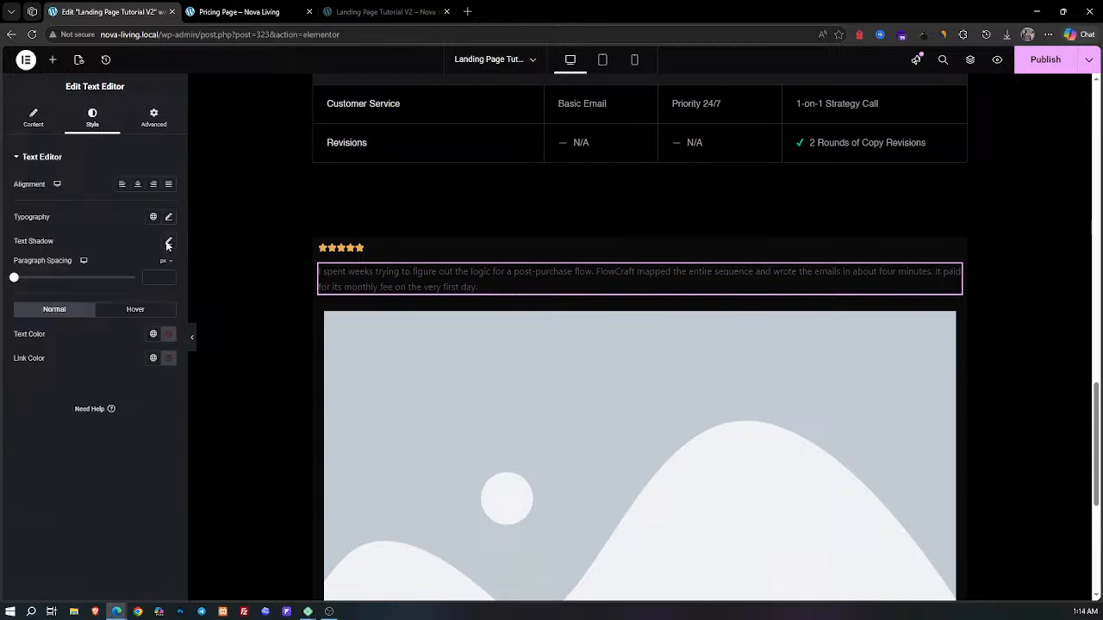
left_click(169, 216)
left_click(150, 307)
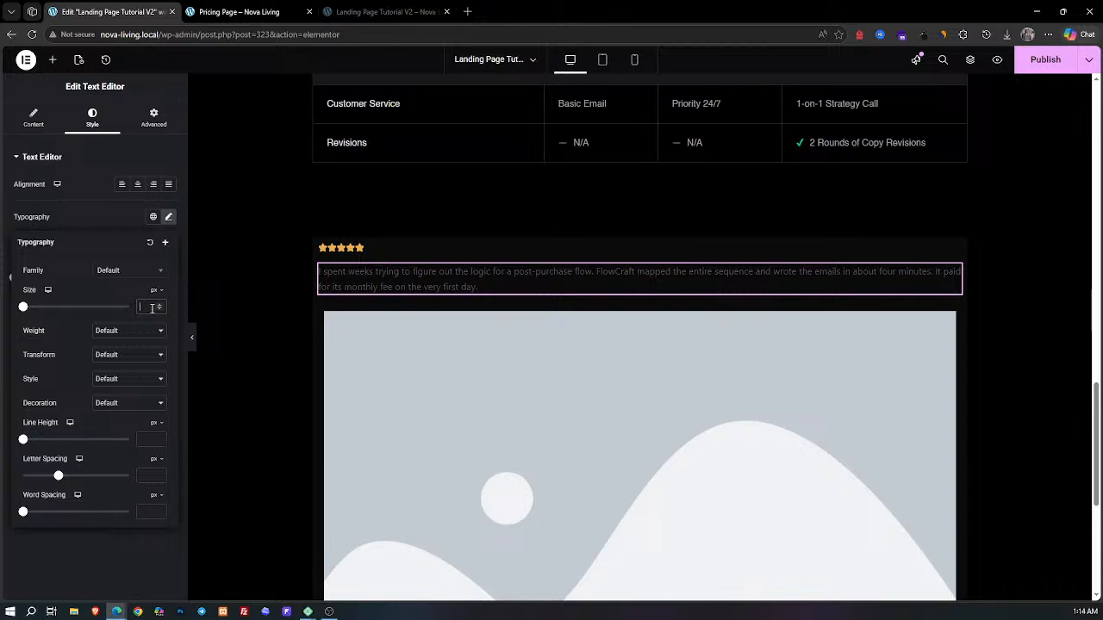
type("25")
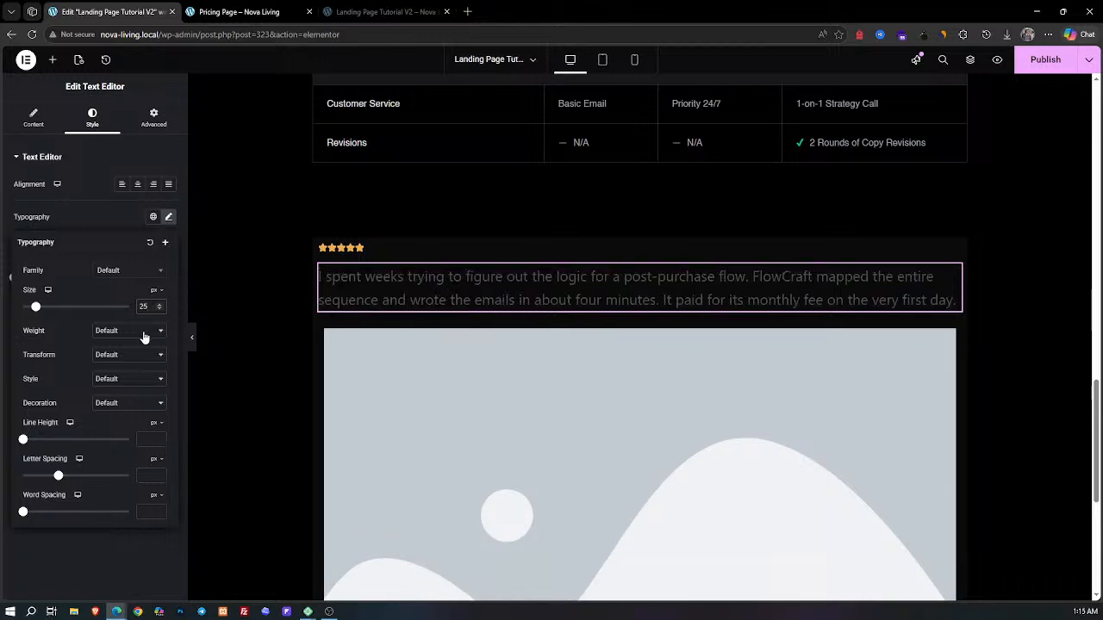
key("Down")
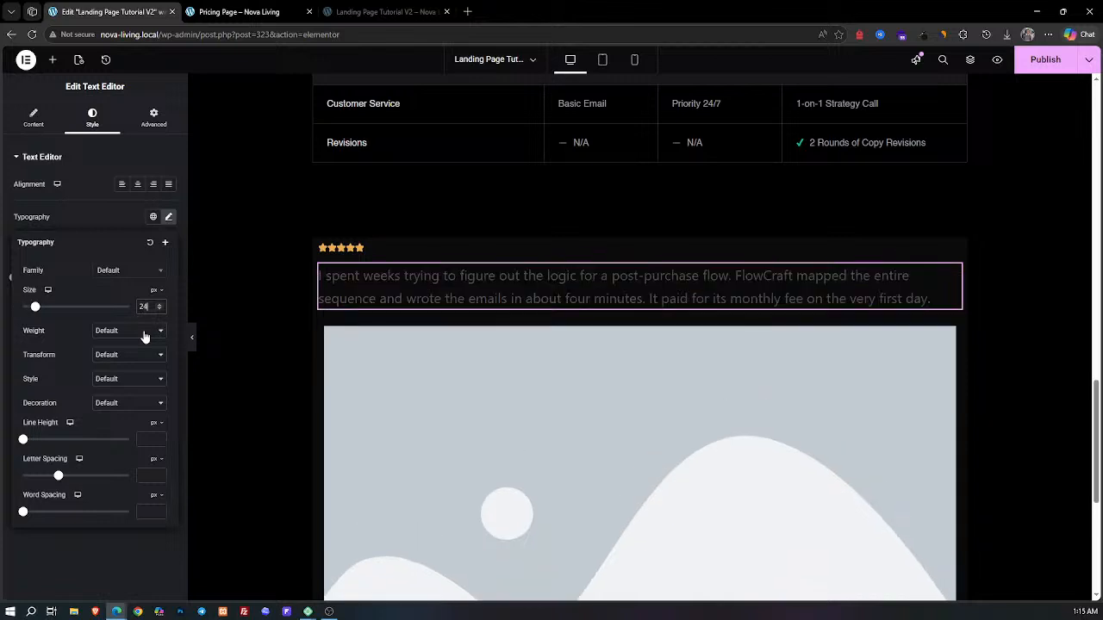
left_click(131, 275)
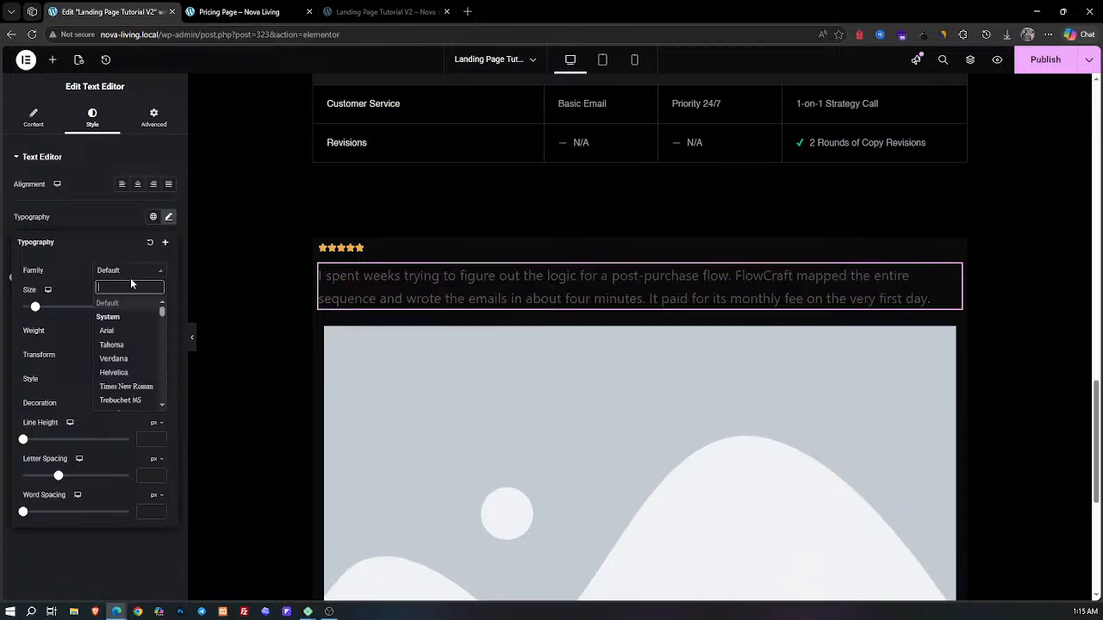
type("he")
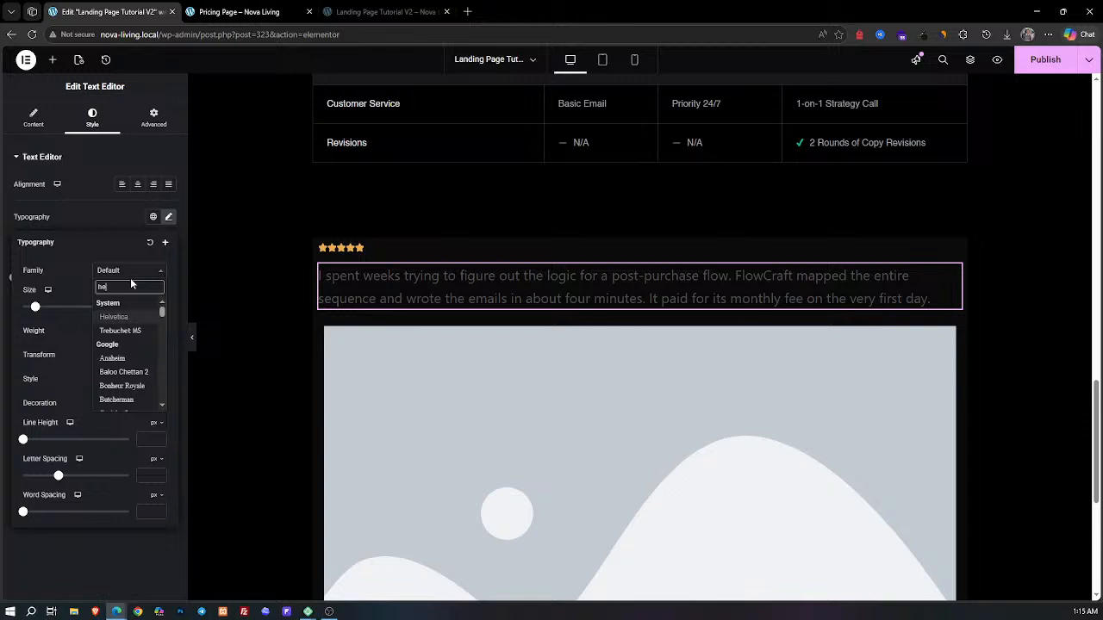
key("Return")
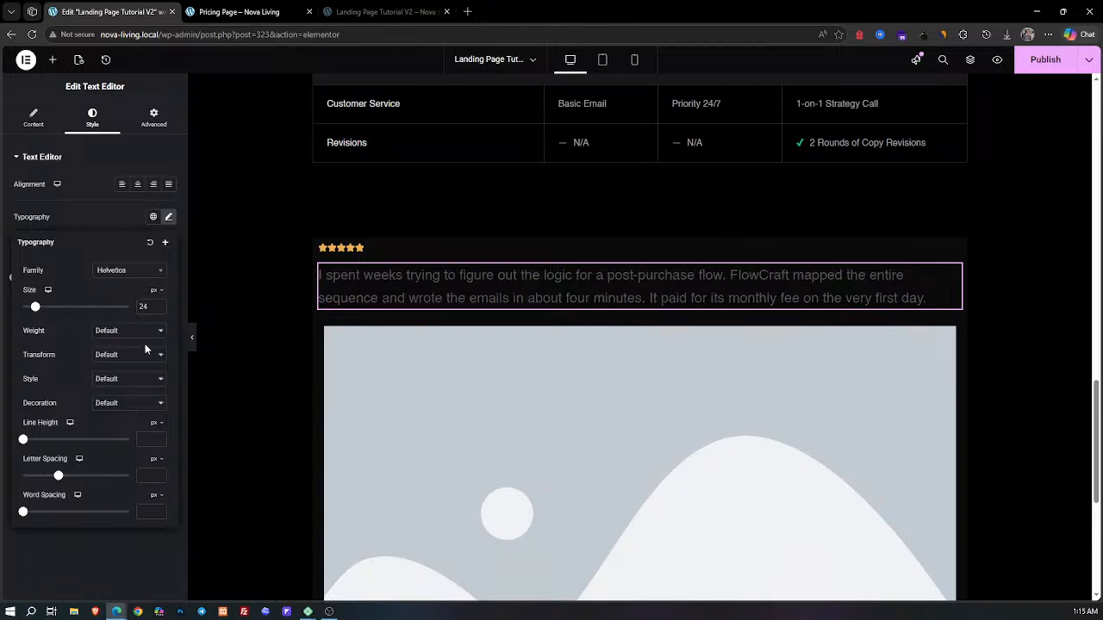
Step: Set the testimonial quote's letter spacing to -1 px and its line height to 25 px
left_click(154, 475)
type("-1")
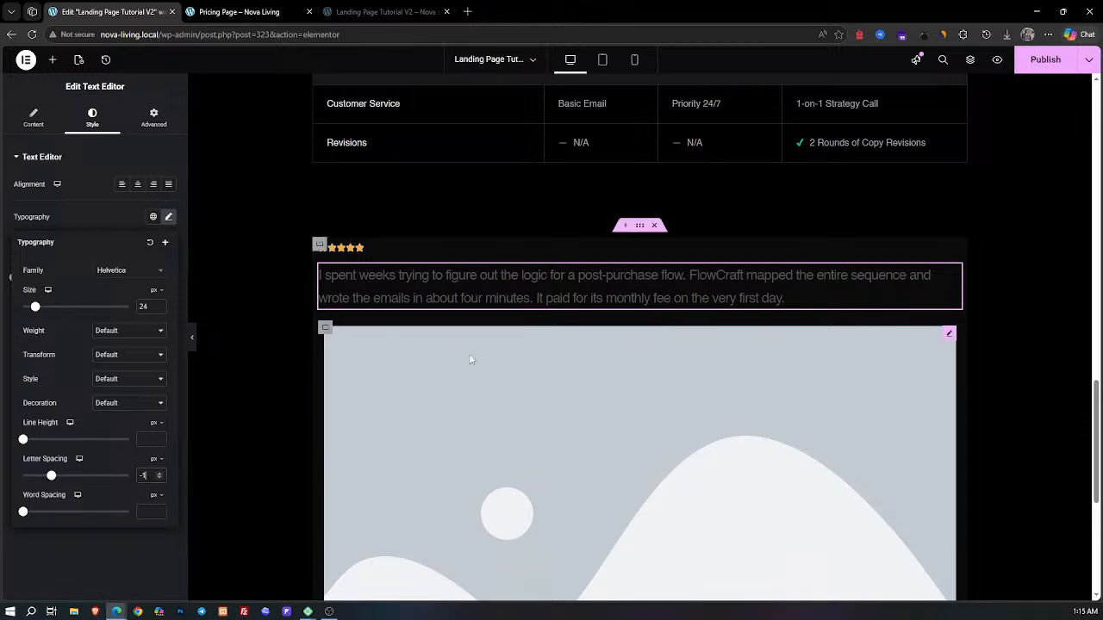
left_click(141, 440)
type("23")
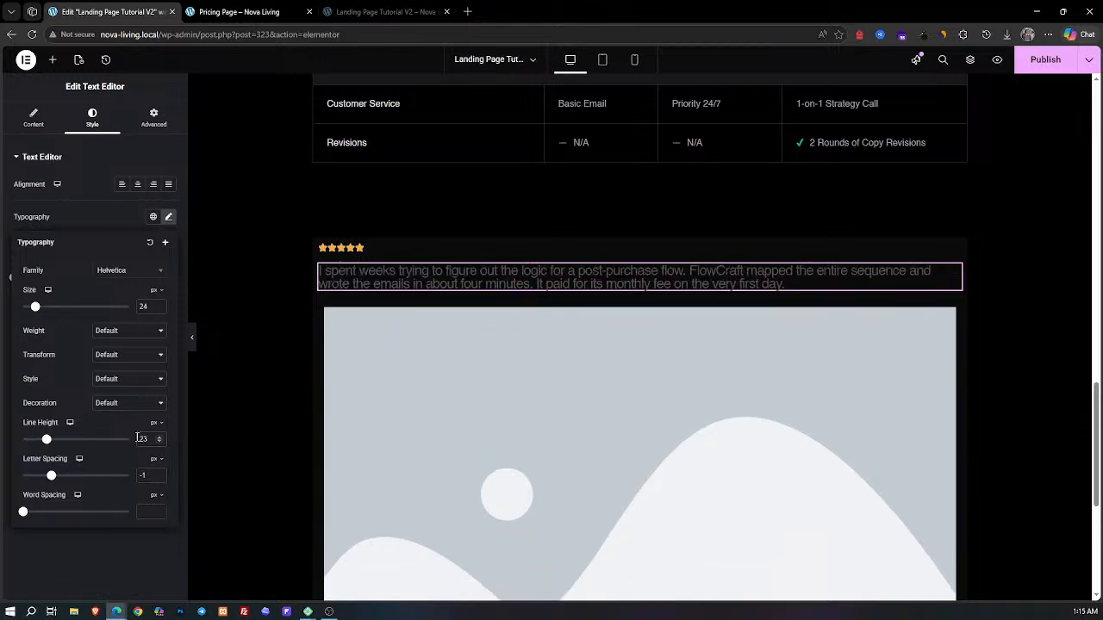
key("BackSpace")
type("5")
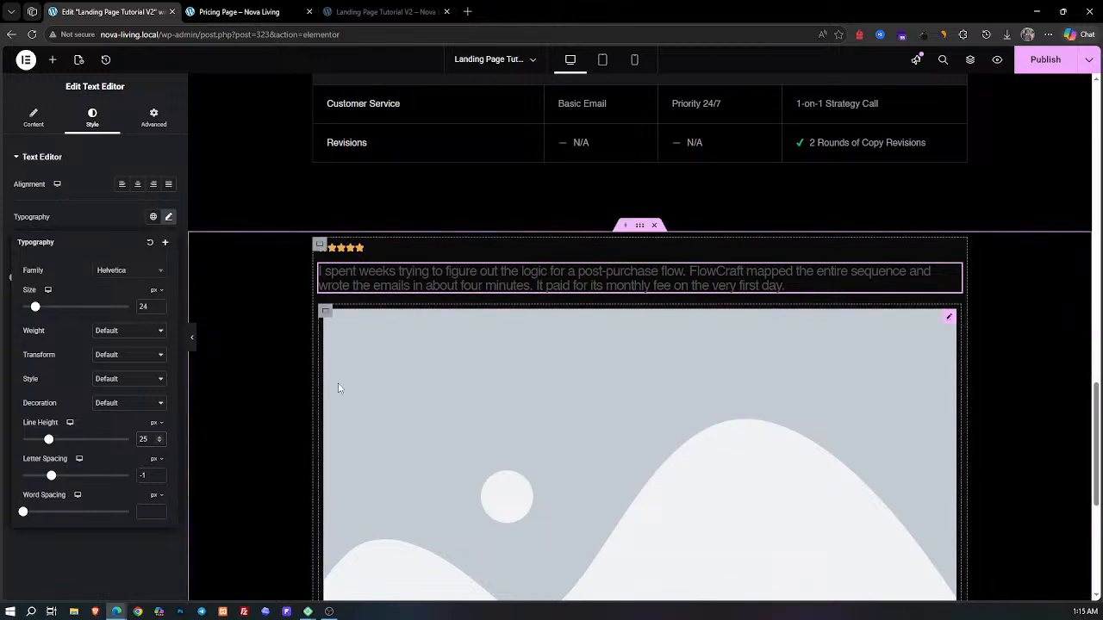
Step: Set the testimonial quote's text color to white, #FFFFFF
left_click(108, 219)
left_click(167, 335)
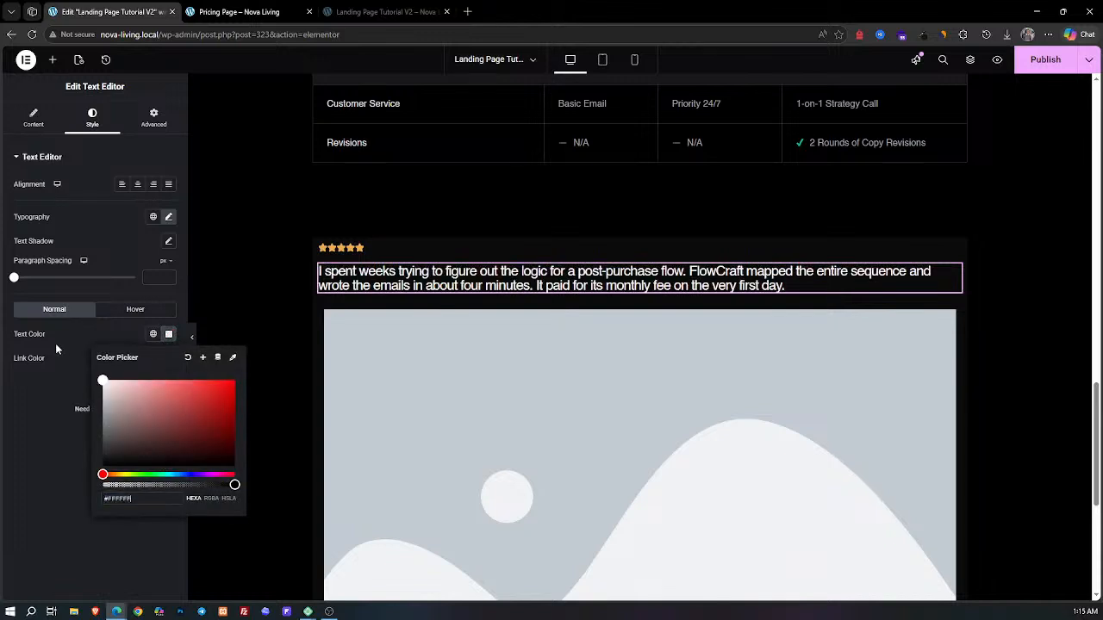
left_click(83, 370)
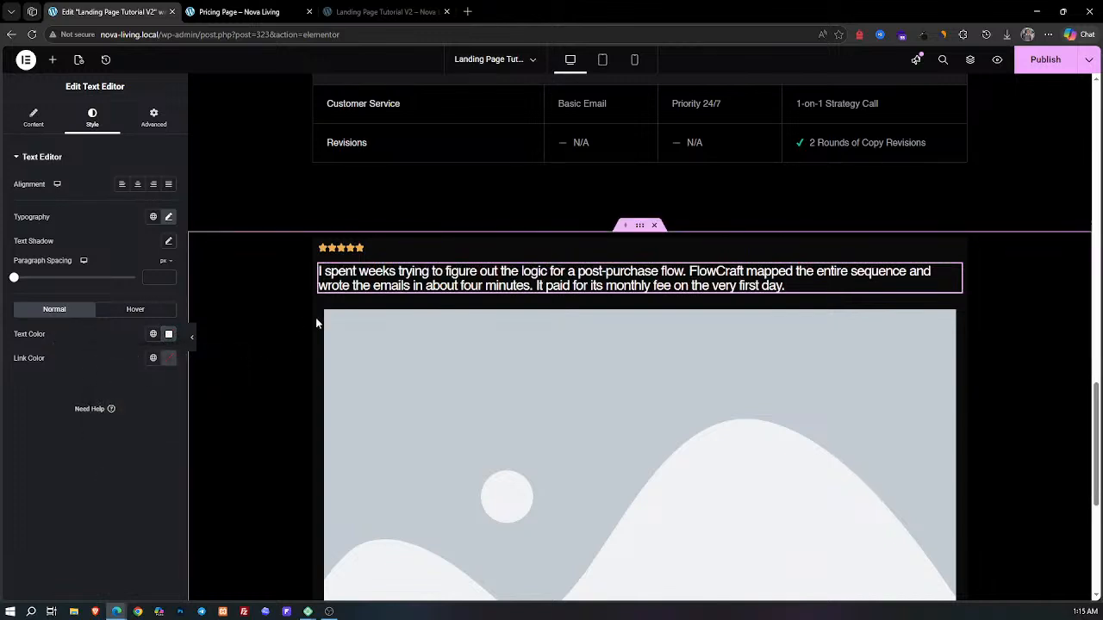
Step: Replace the testimonial card's placeholder image with the media library photo of the workers using a miter saw
left_click(354, 328)
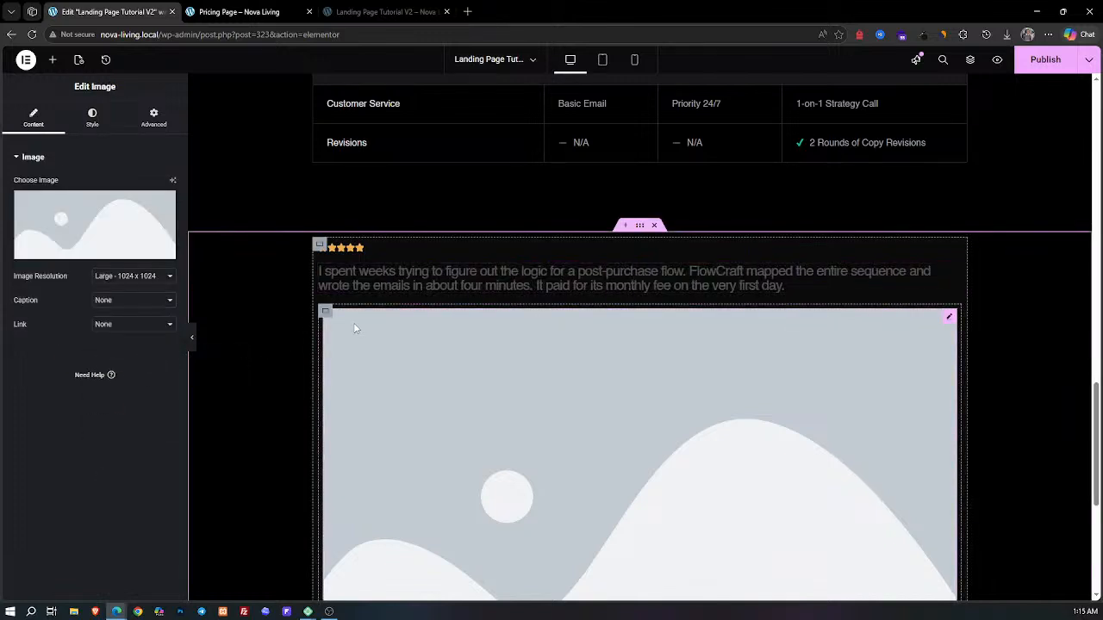
left_click(134, 239)
left_click(724, 288)
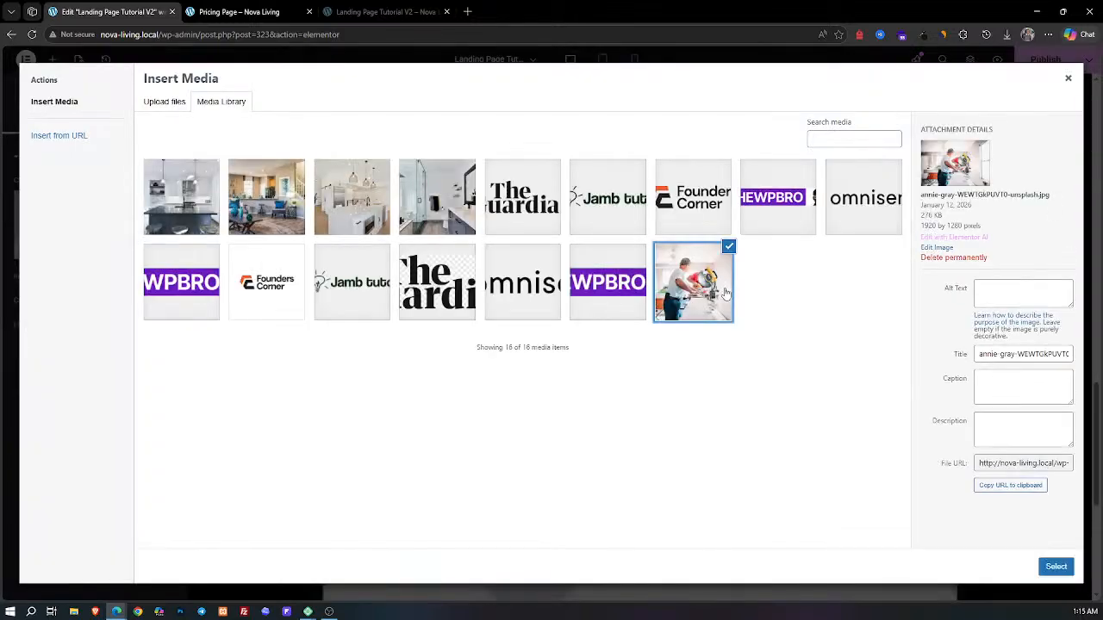
left_click(1055, 566)
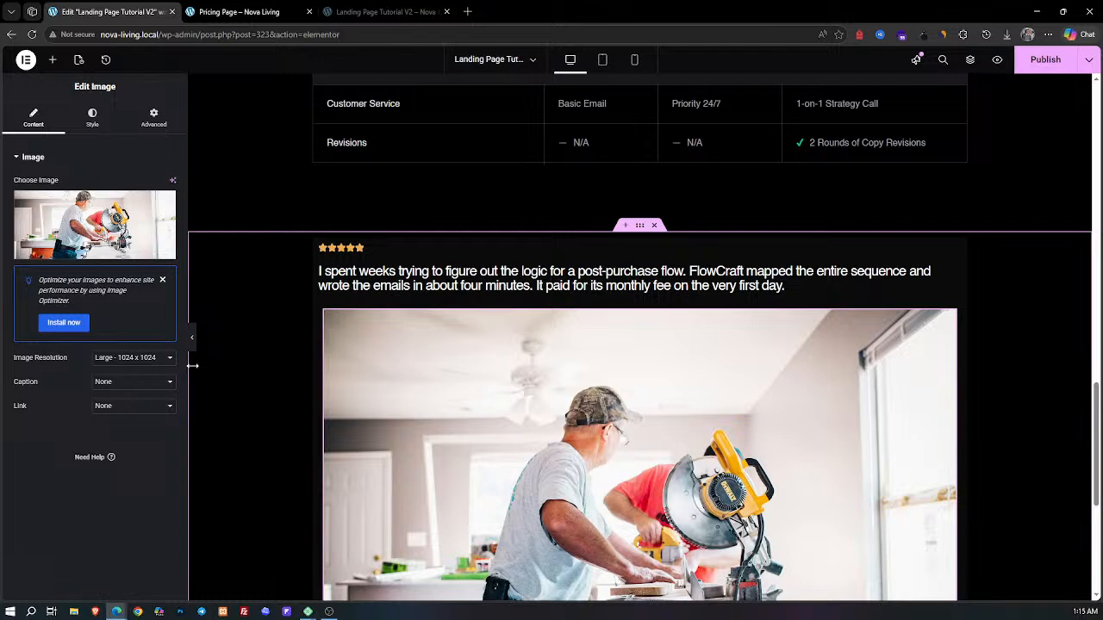
Step: Give the testimonial author's image a border radius of 50 px on all corners and a width of 50 px
left_click(101, 118)
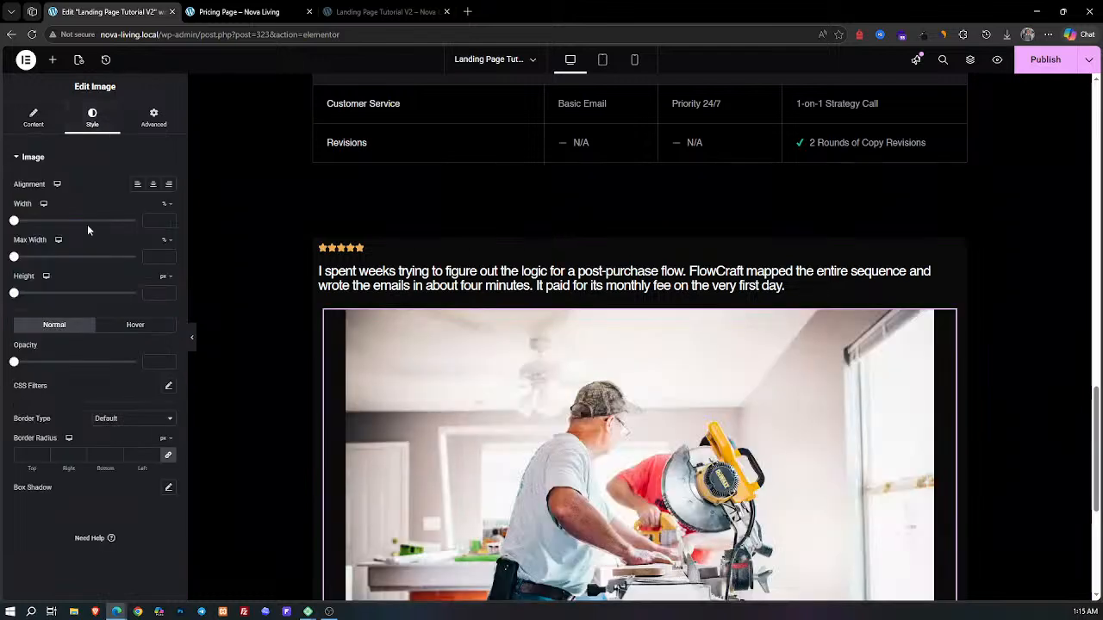
left_click(34, 455)
type("50")
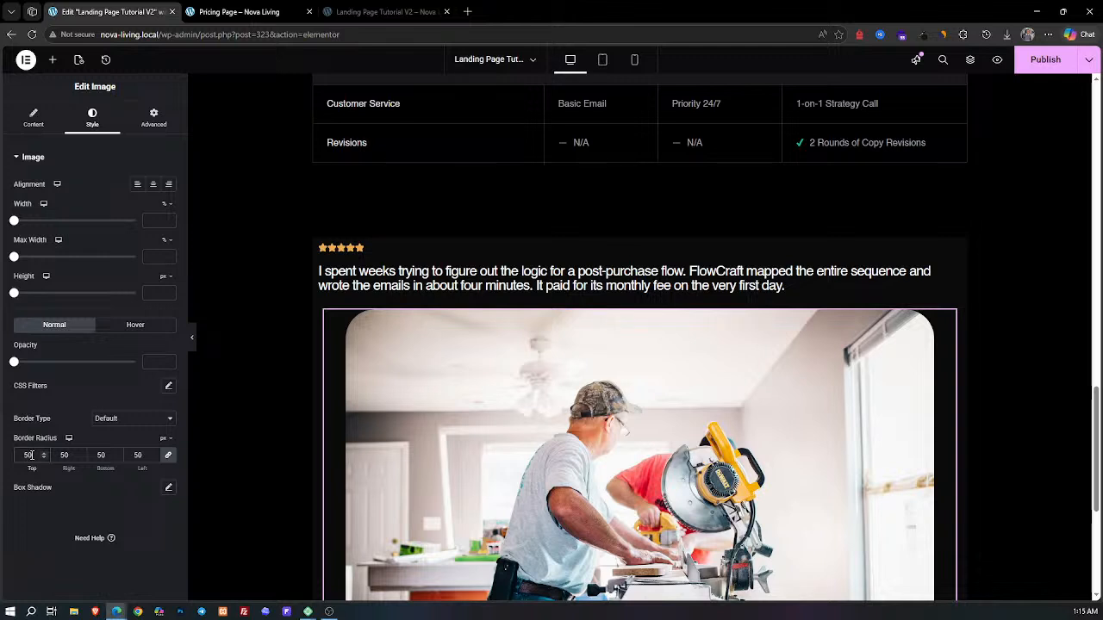
left_click(159, 217)
left_click(168, 205)
left_click(165, 206)
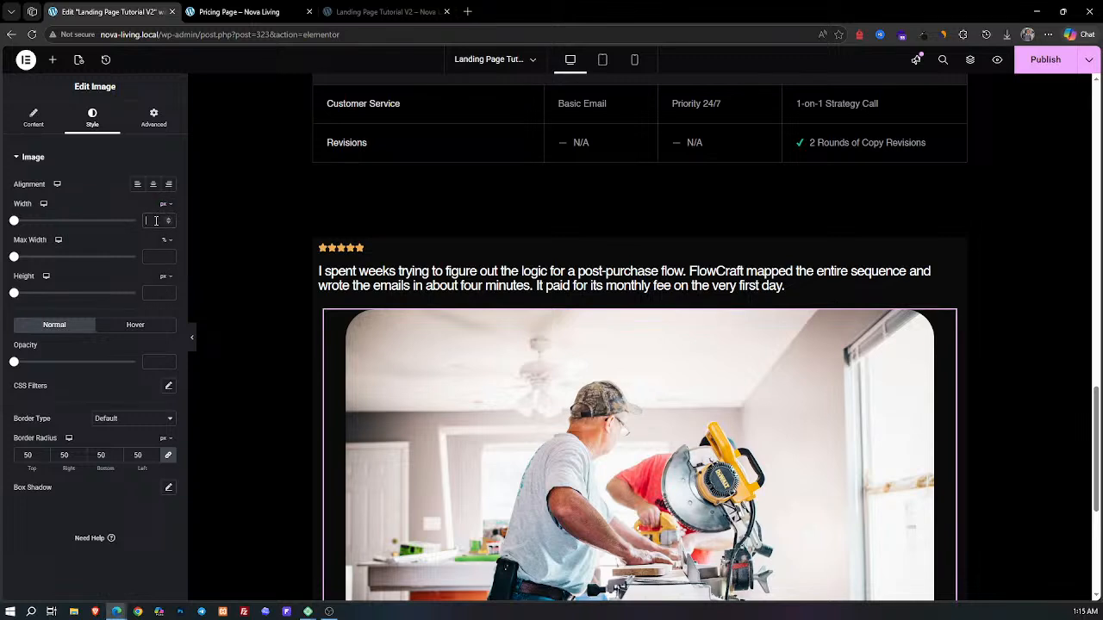
type("50")
right_click(155, 221)
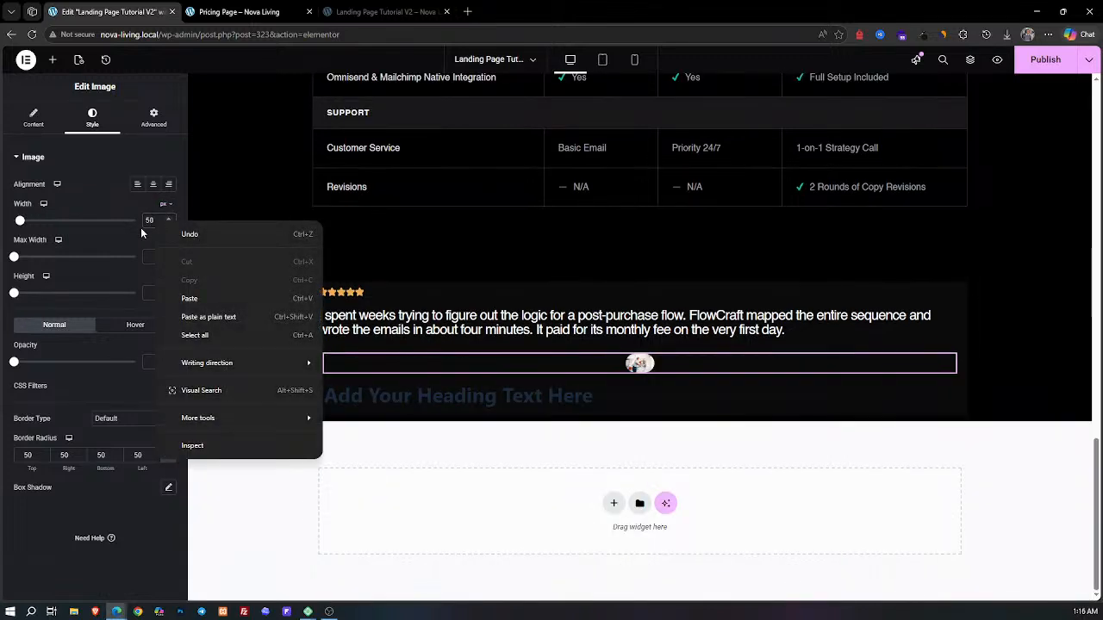
left_click(117, 245)
Step: Set the testimonial author's image height to 50 px and its object fit to Cover
left_click(165, 277)
left_click(163, 294)
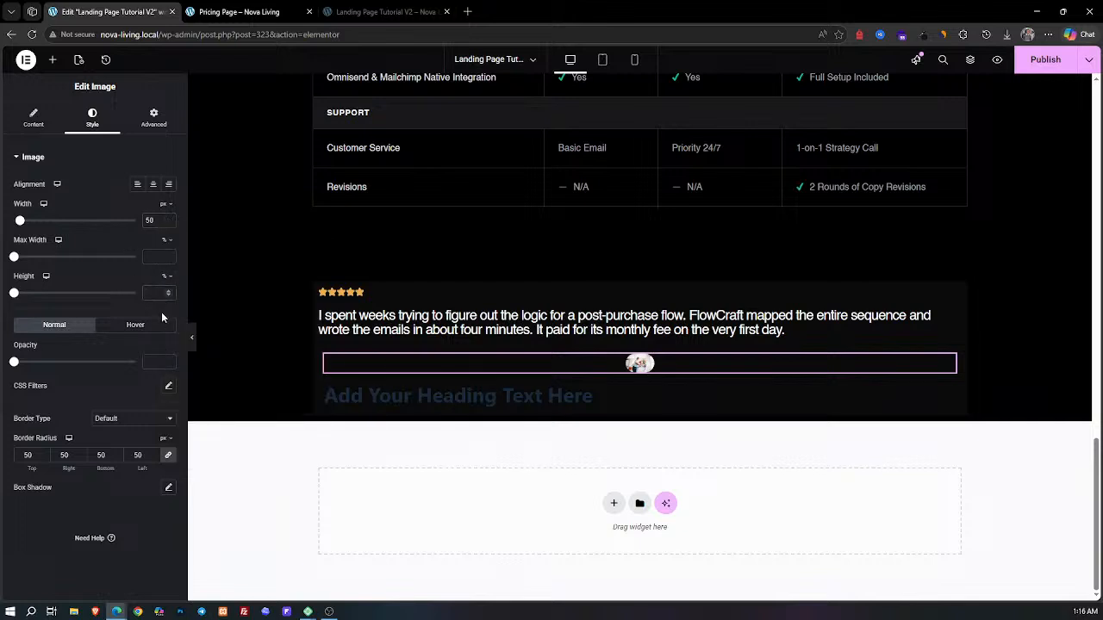
type("50")
left_click(165, 276)
left_click(168, 286)
left_click(36, 115)
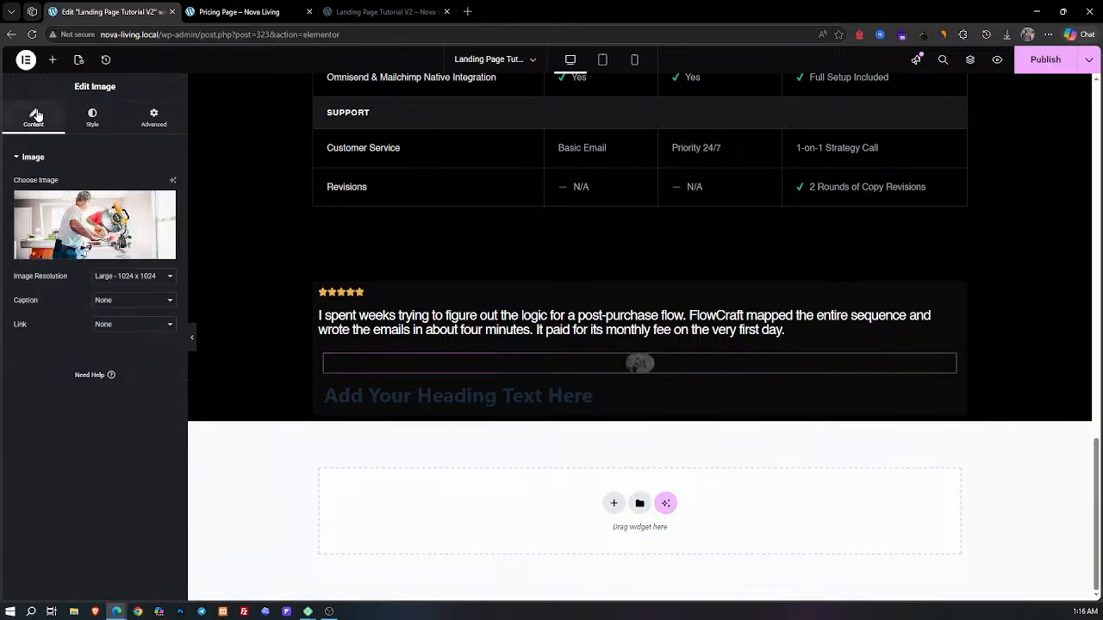
left_click(90, 121)
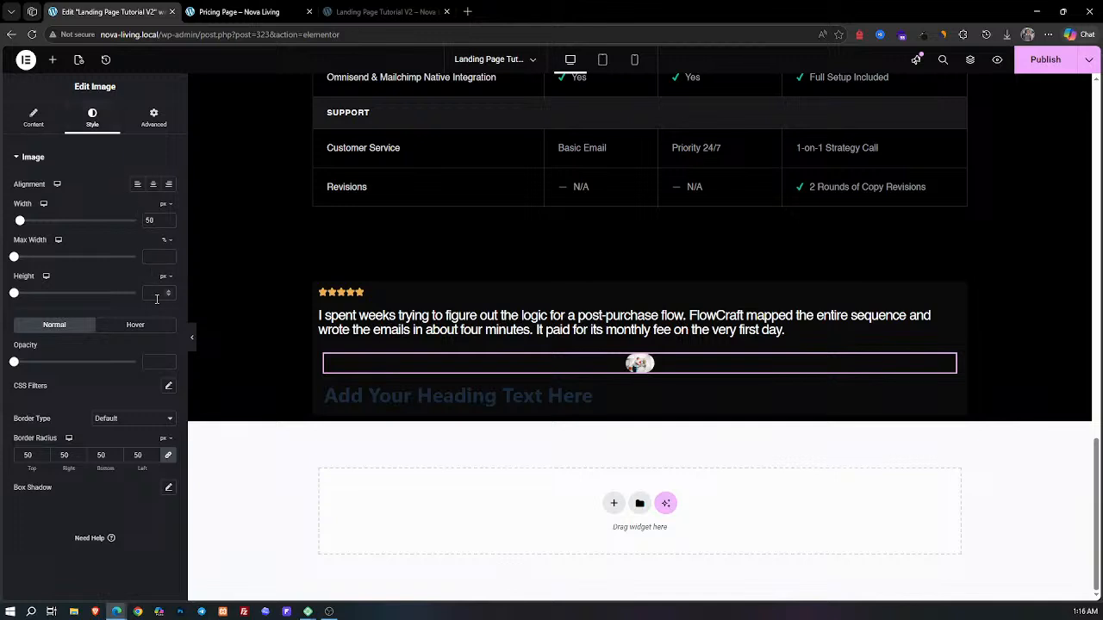
type("50")
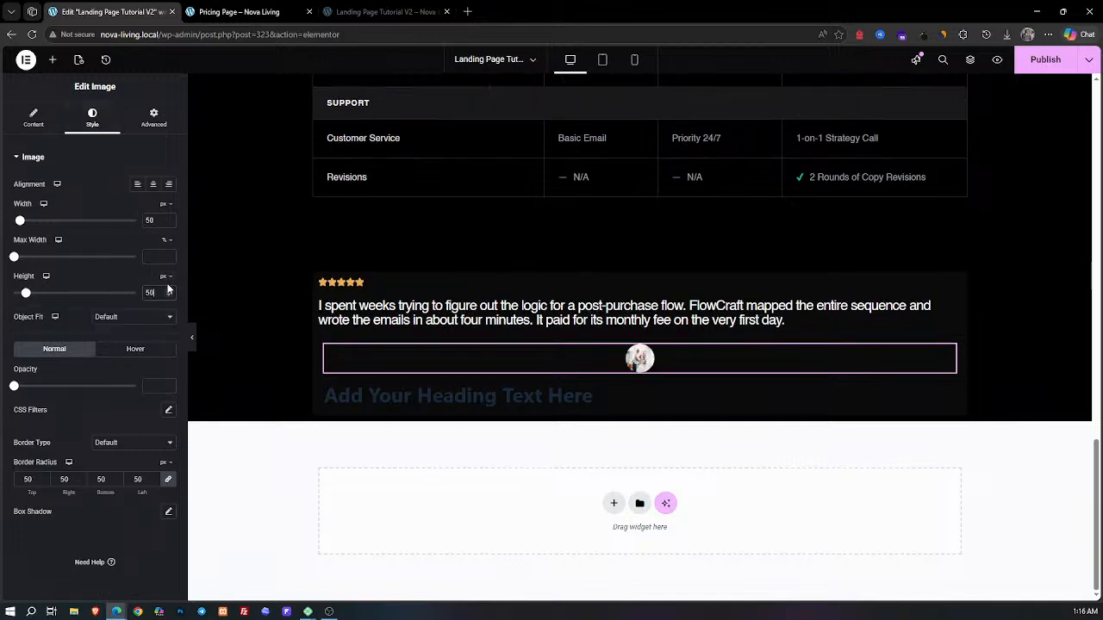
left_click(136, 321)
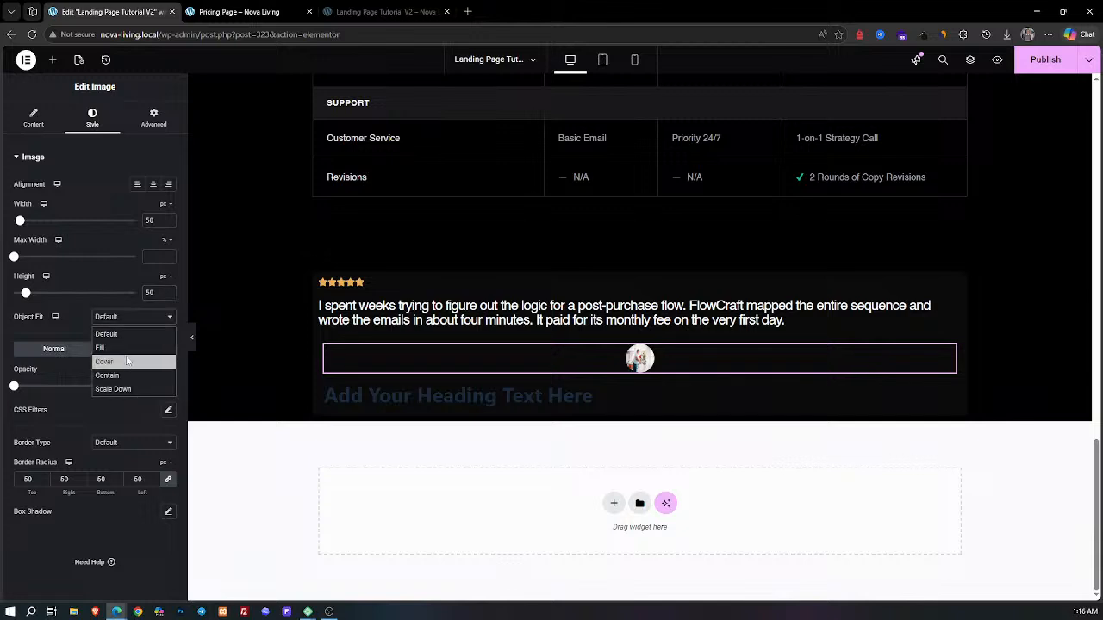
left_click(127, 361)
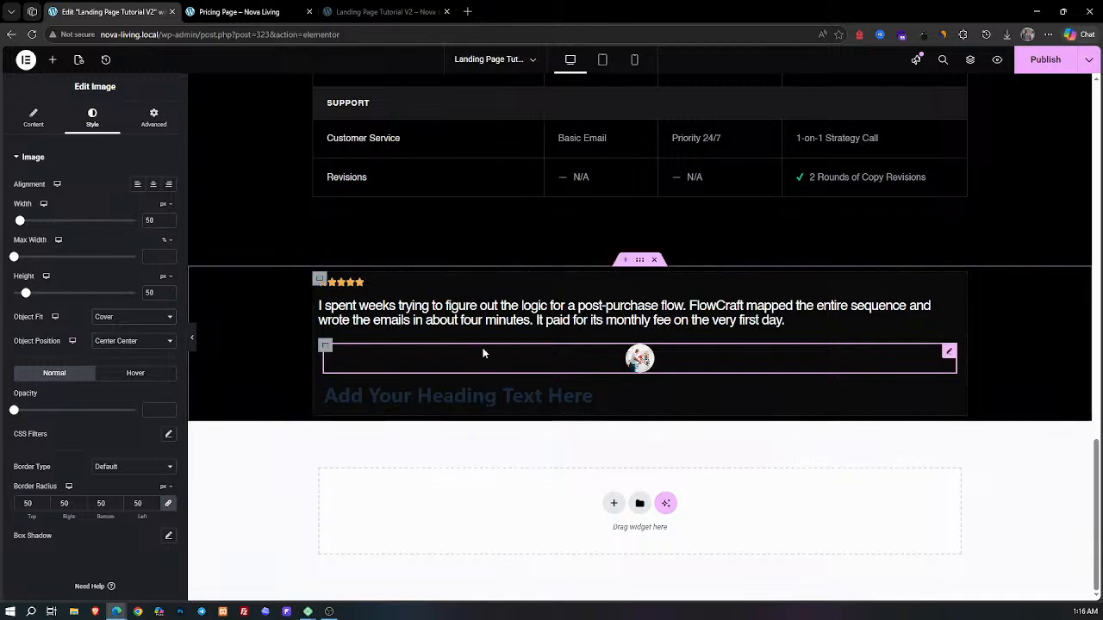
Step: Set the direction of the nested author container to row so the image and heading sit side by side
left_click(327, 347)
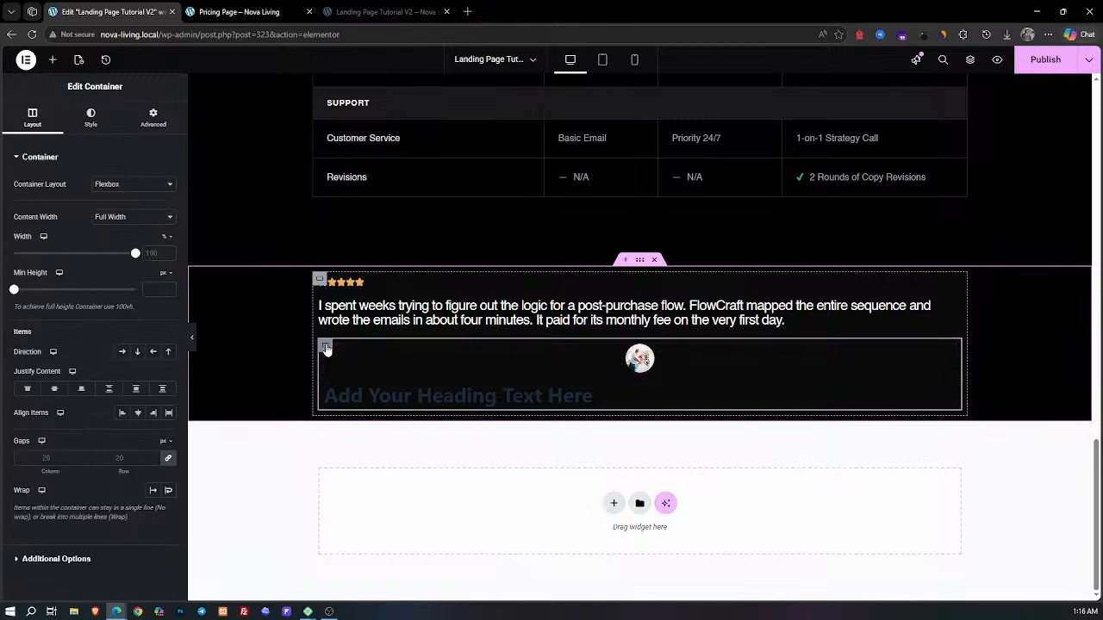
left_click(123, 351)
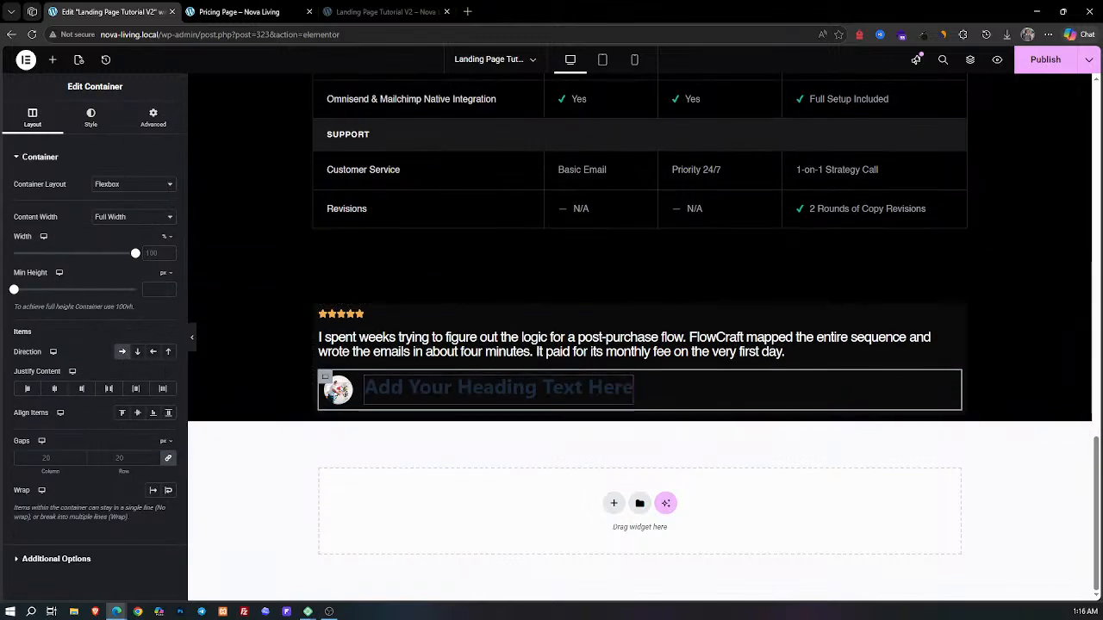
Step: Replace the author heading's placeholder text with the author's name and job title copied from the reference pricing page, without the leading blank line
left_click(239, 11)
left_click_drag(419, 300, 278, 279)
key("ctrl+c")
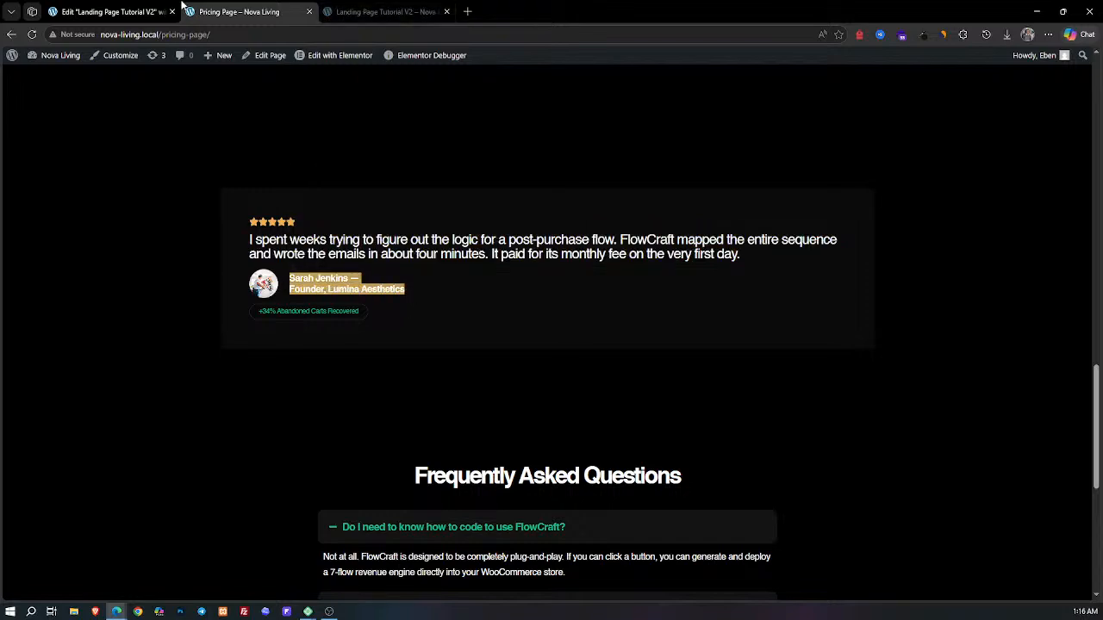
left_click(159, 11)
left_click(402, 388)
left_click(94, 198)
key("ctrl+a")
key("ctrl+v")
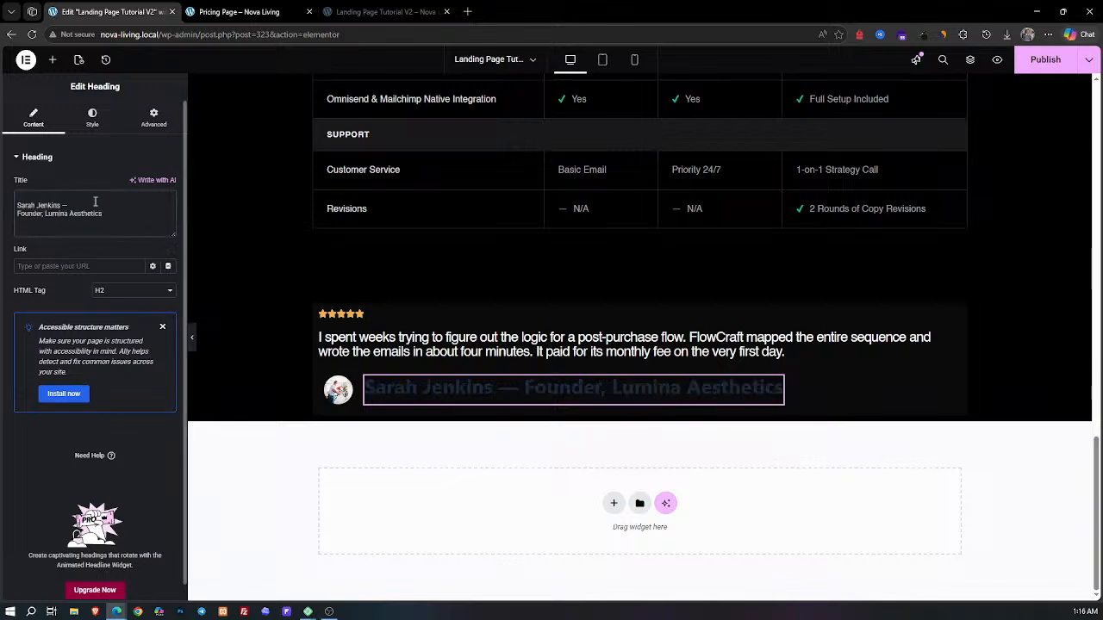
left_click(21, 205)
key("BackSpace")
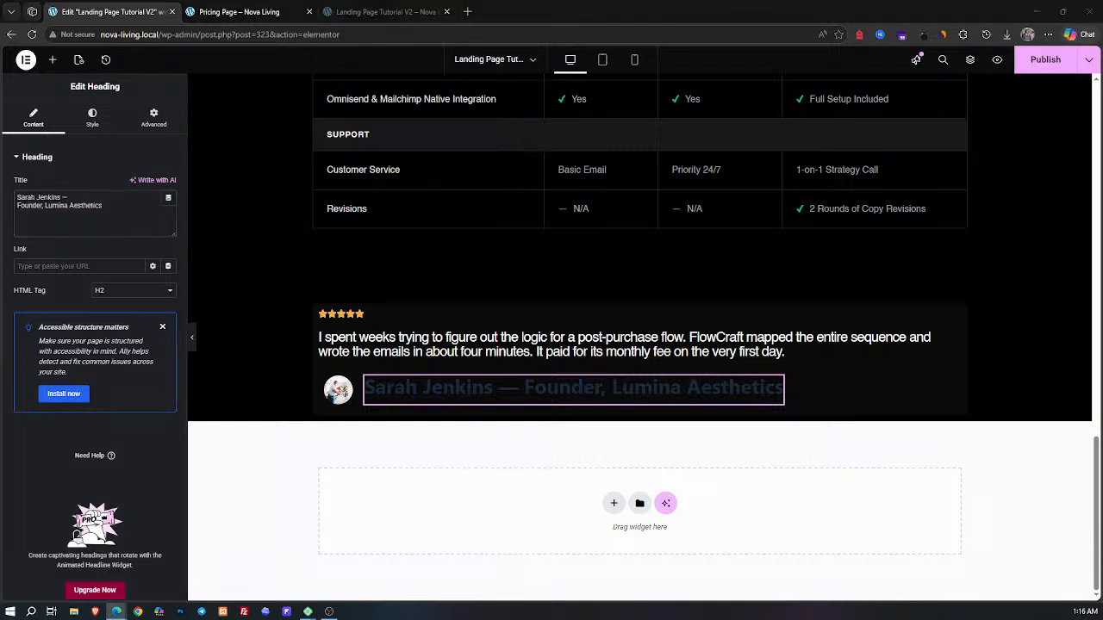
Step: Split the author heading into two lines with a <br> tag after the name's dash, adding a closing </br>
left_click(100, 197)
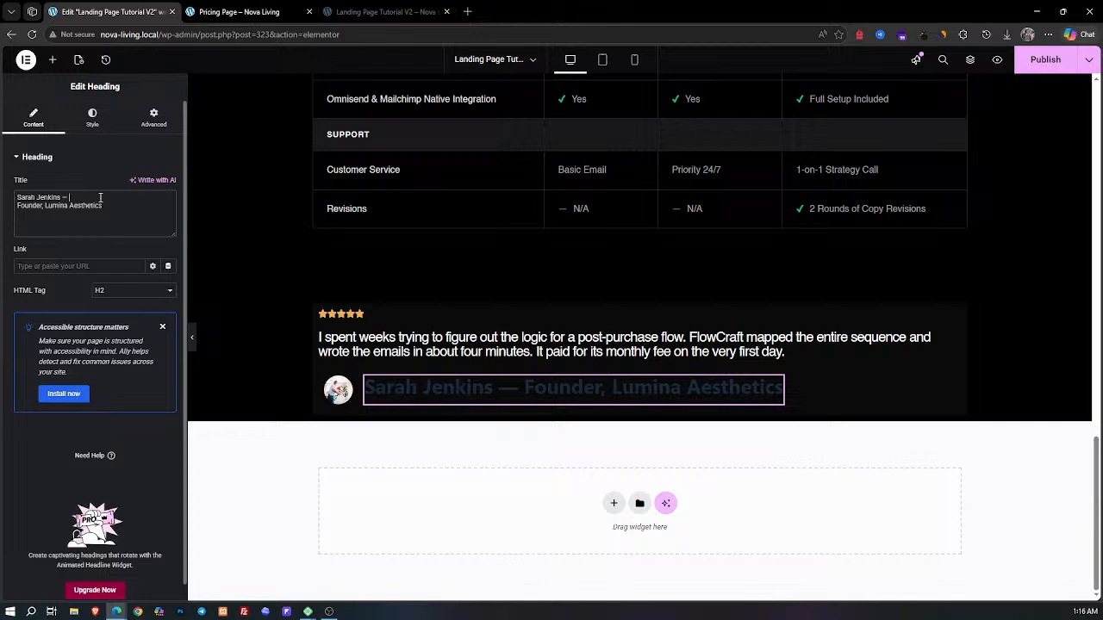
type("<")
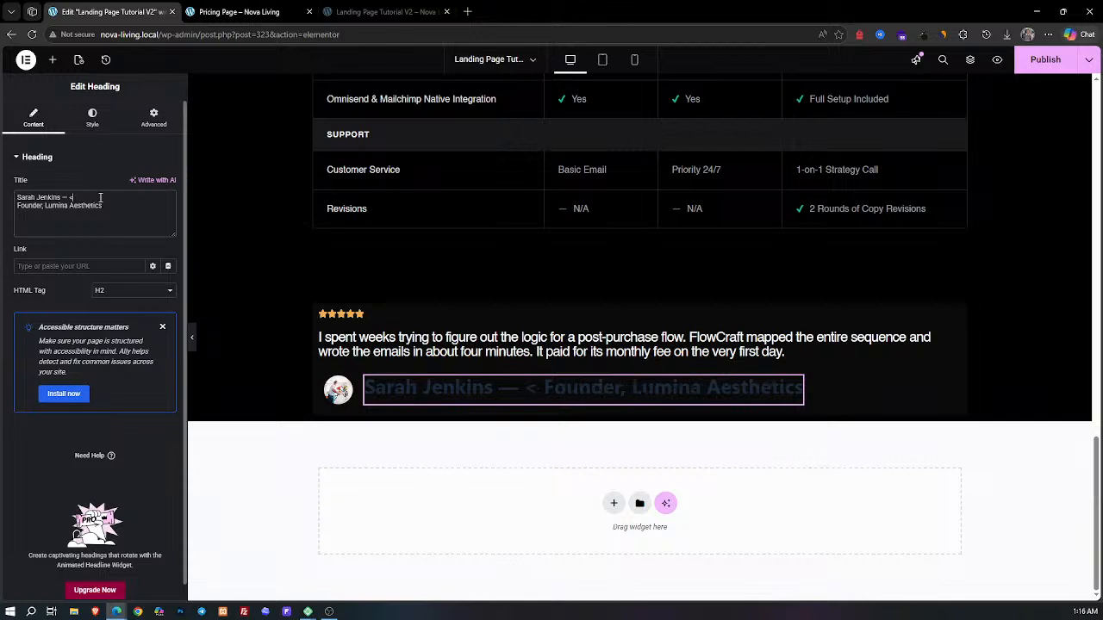
type("br")
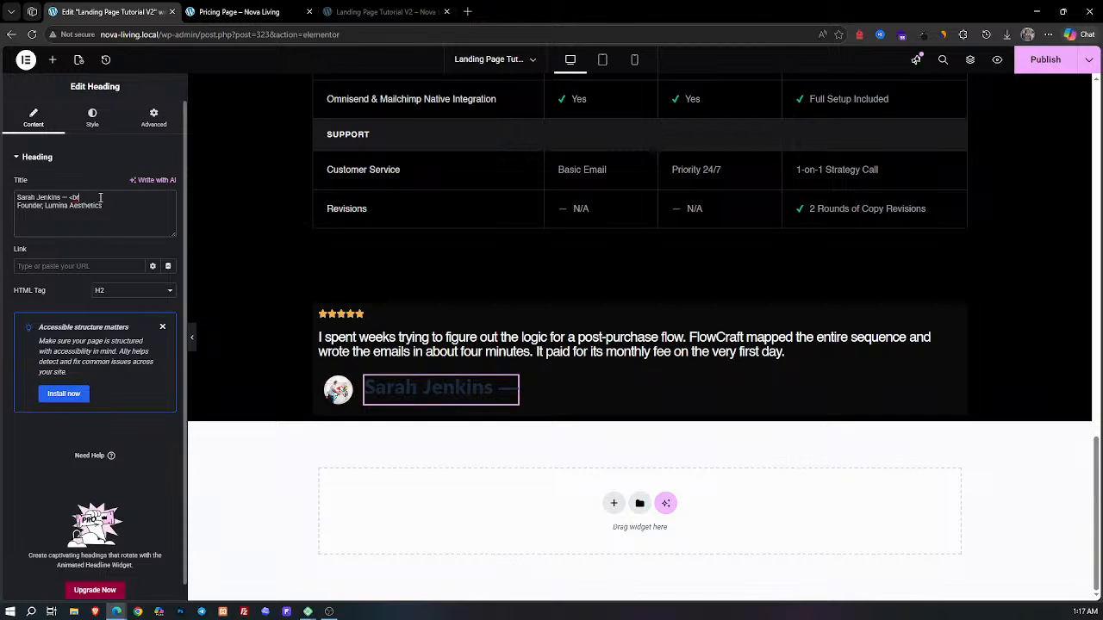
type(">")
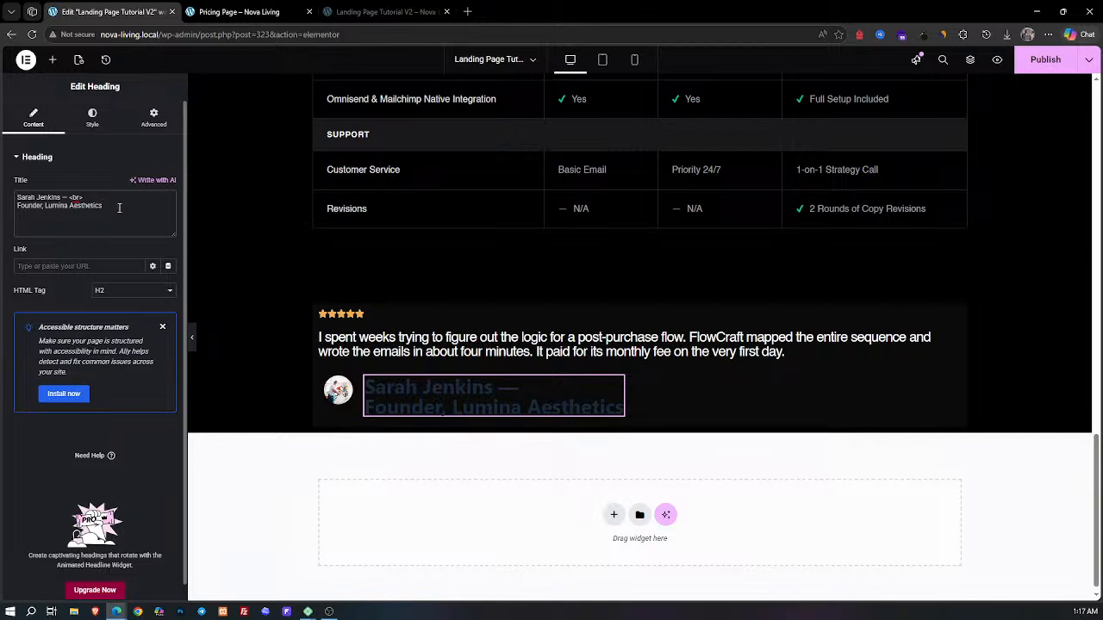
type("</br>")
Step: Set the author heading's typography to size 16 px, line height 1.2 em and letter spacing -0.5 px
left_click(92, 119)
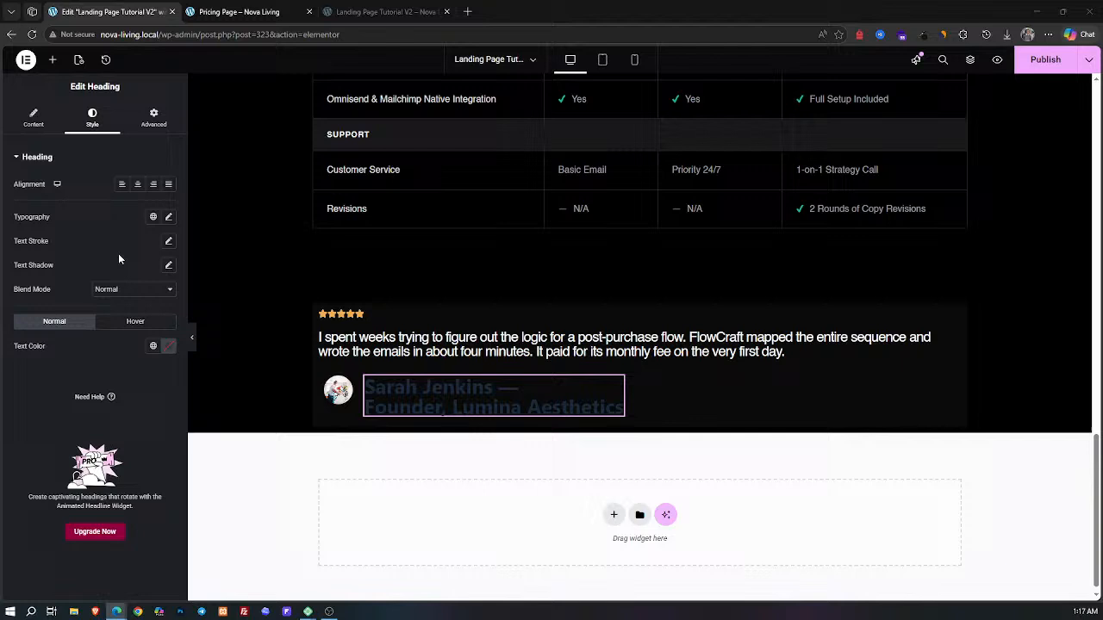
left_click(169, 216)
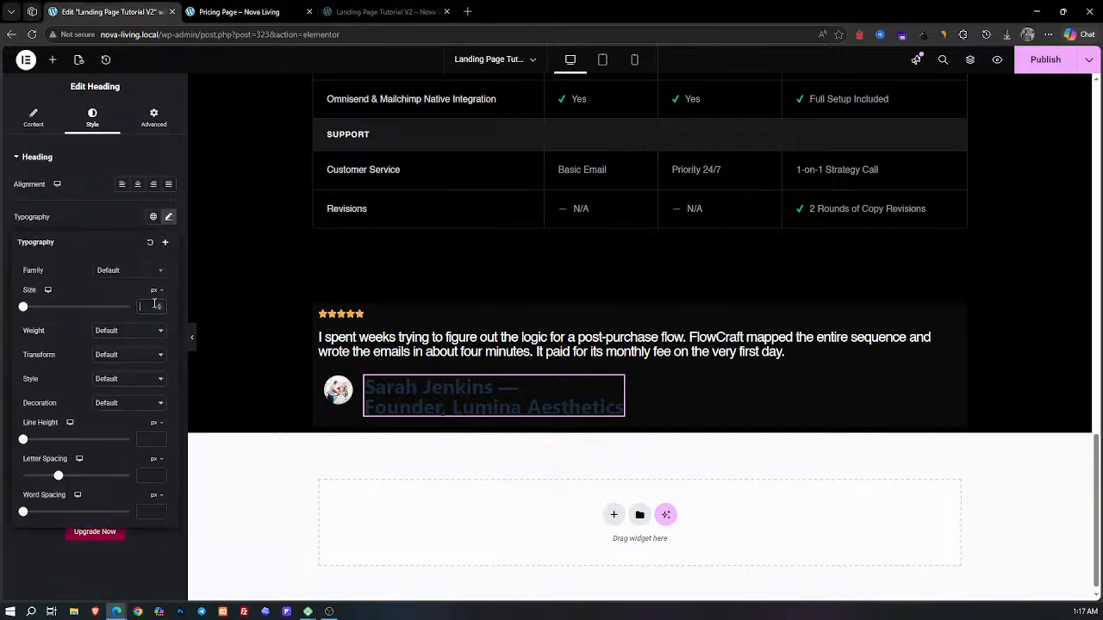
type("16")
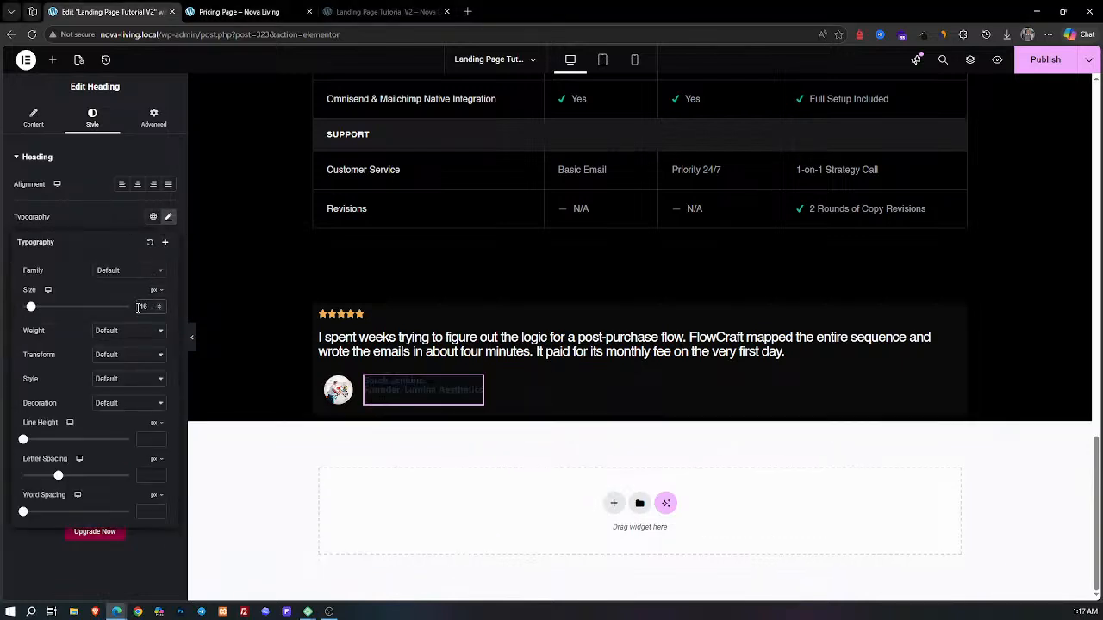
left_click(151, 439)
type("1.2")
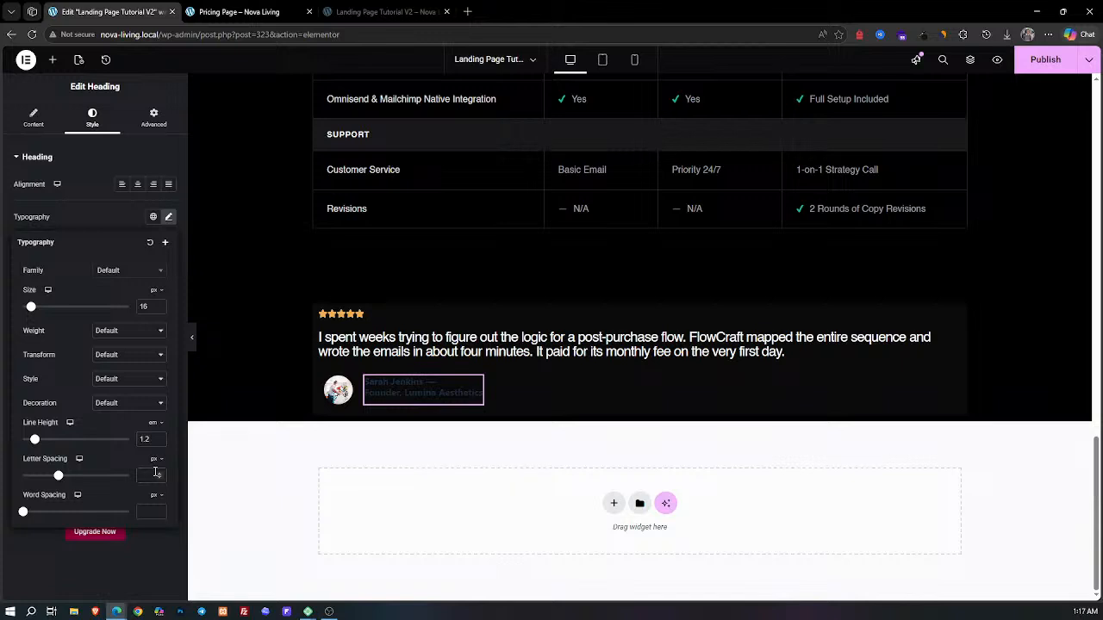
left_click(155, 472)
type("-0.5")
Step: Center the author row's items vertically and check the author text's color on the reference pricing page
left_click(324, 378)
left_click(137, 417)
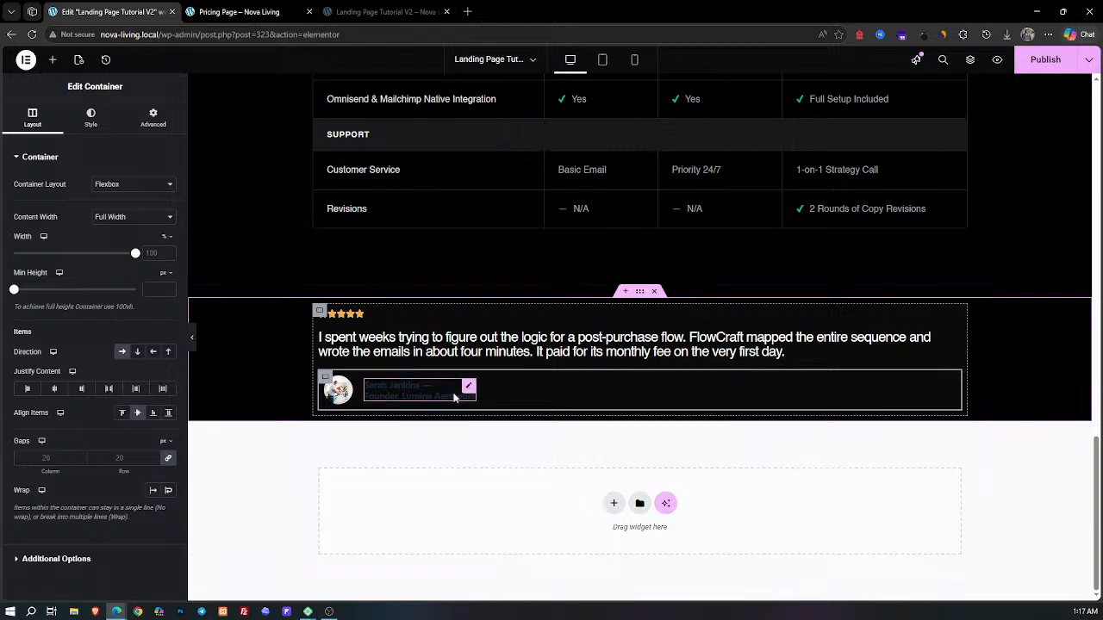
key("ctrl+Tab")
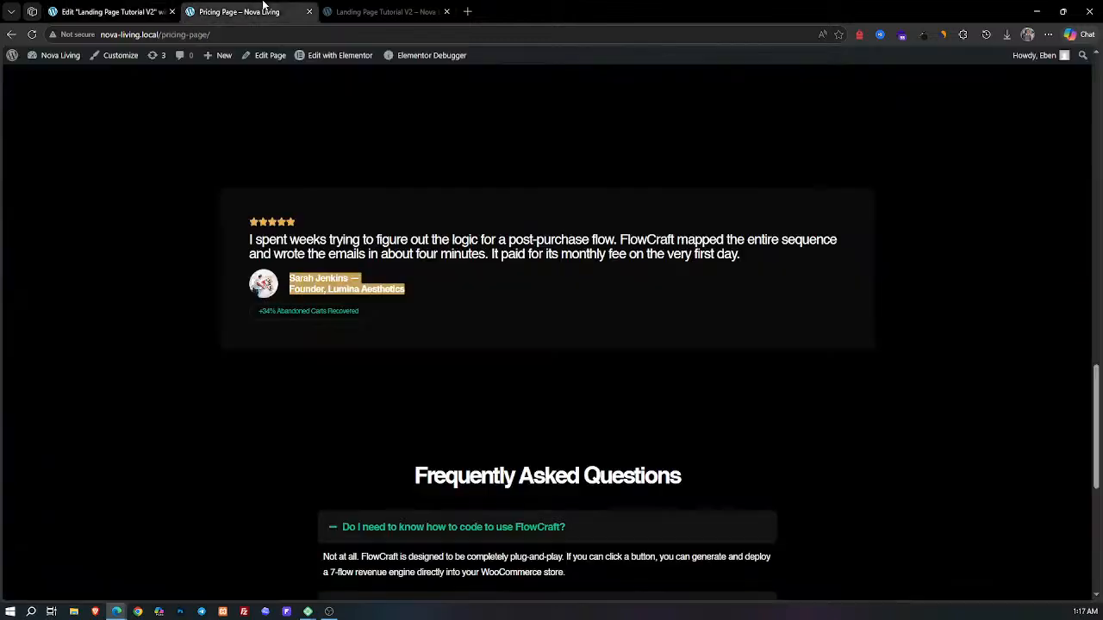
left_click(349, 291)
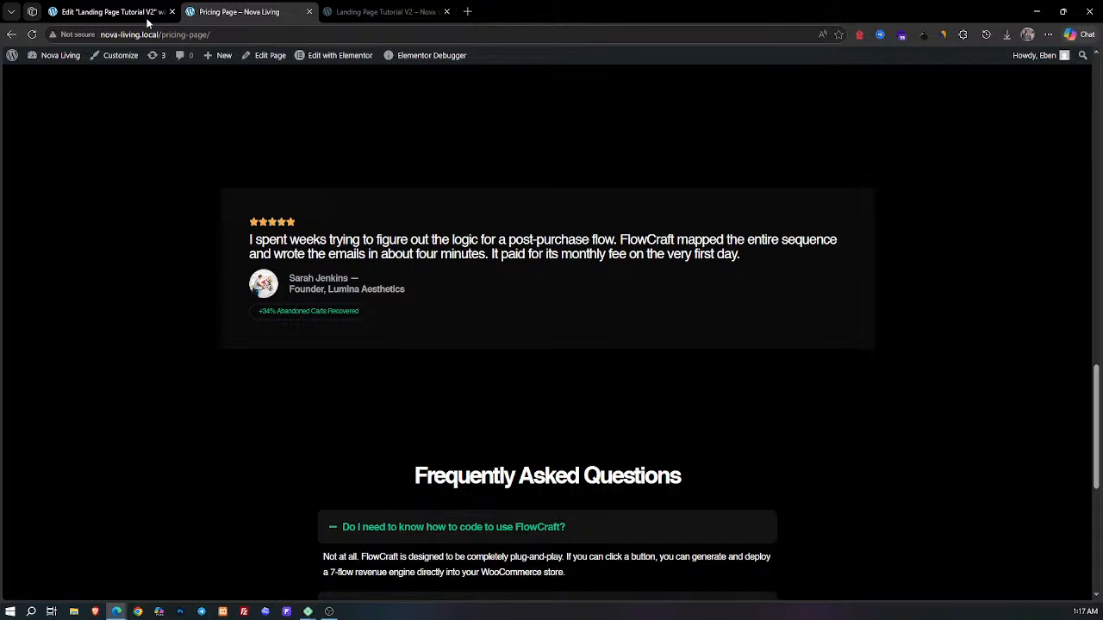
Step: Set the author heading's text color to A1A1AA
left_click(116, 12)
left_click(91, 122)
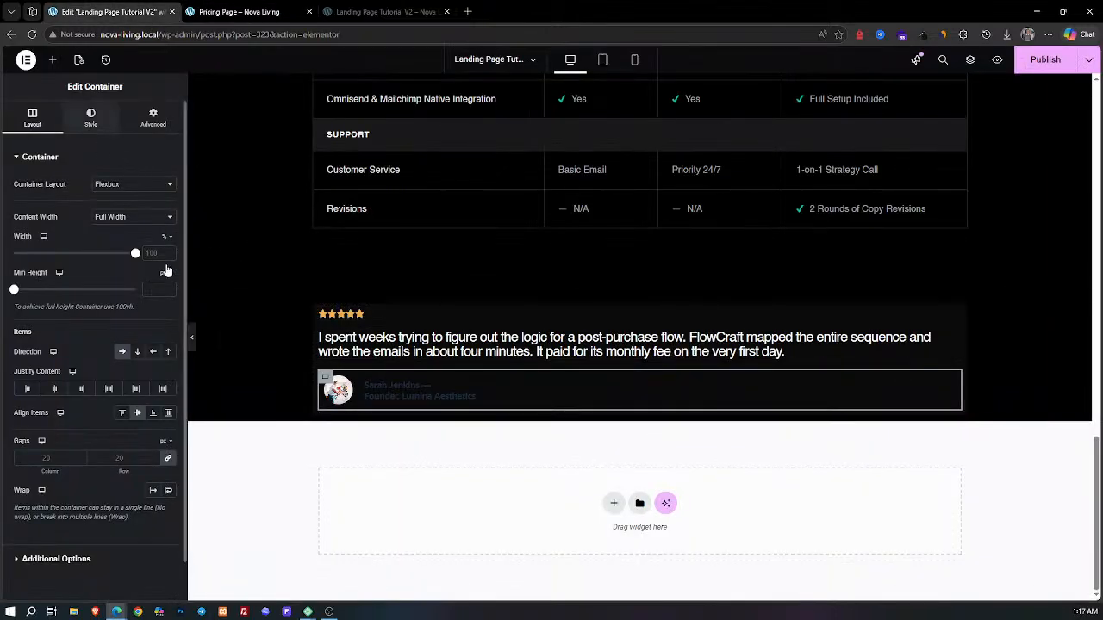
left_click(425, 389)
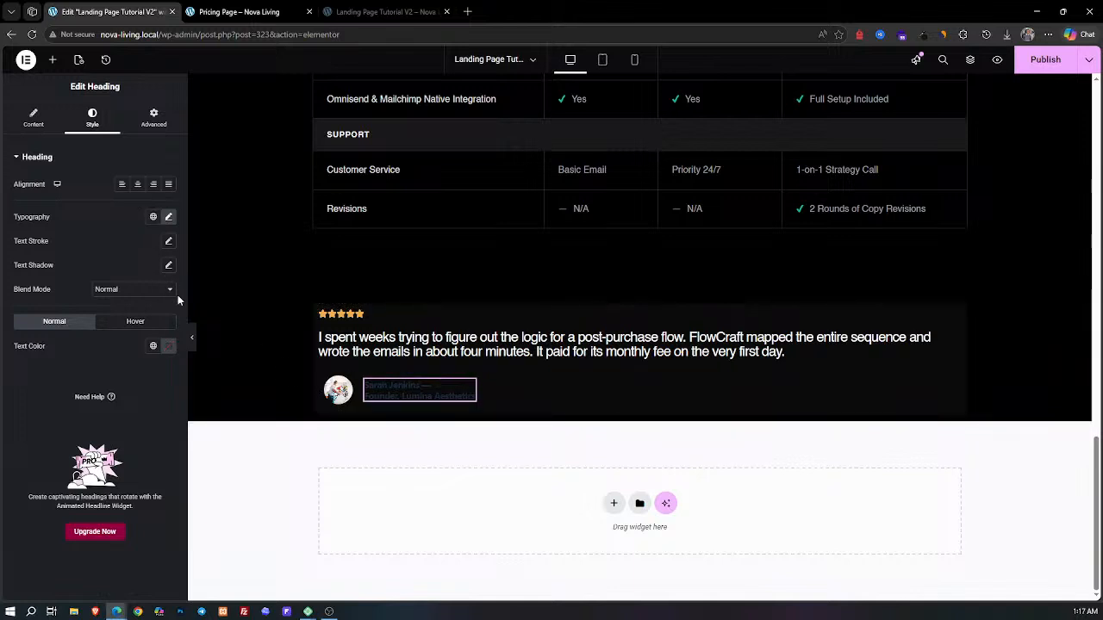
left_click(169, 346)
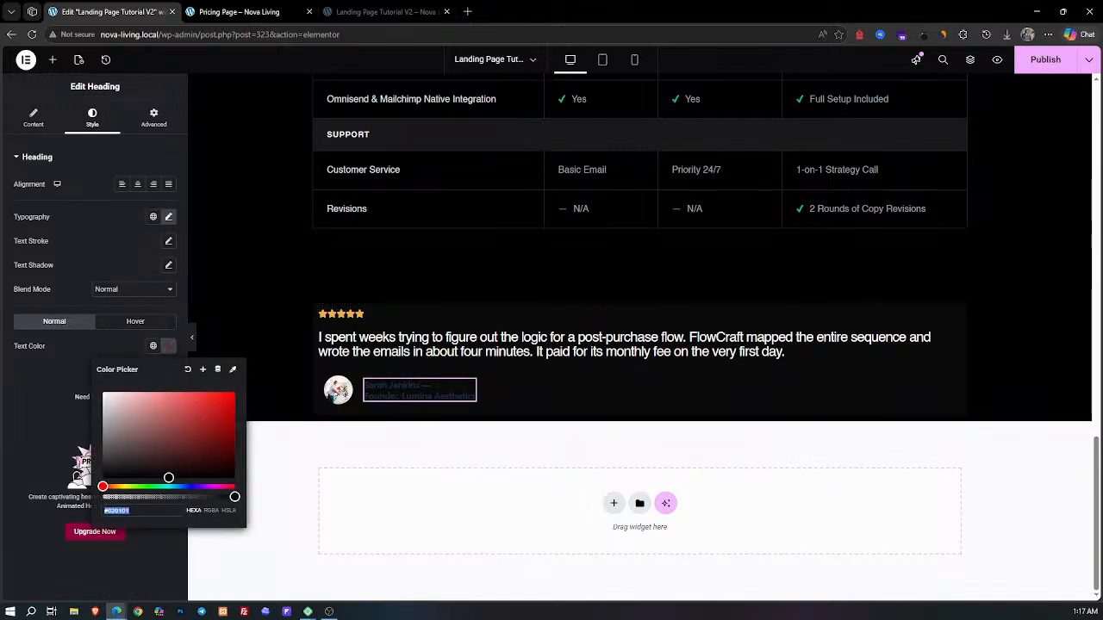
left_click(136, 511)
key("ctrl+a")
type("A1A1AA")
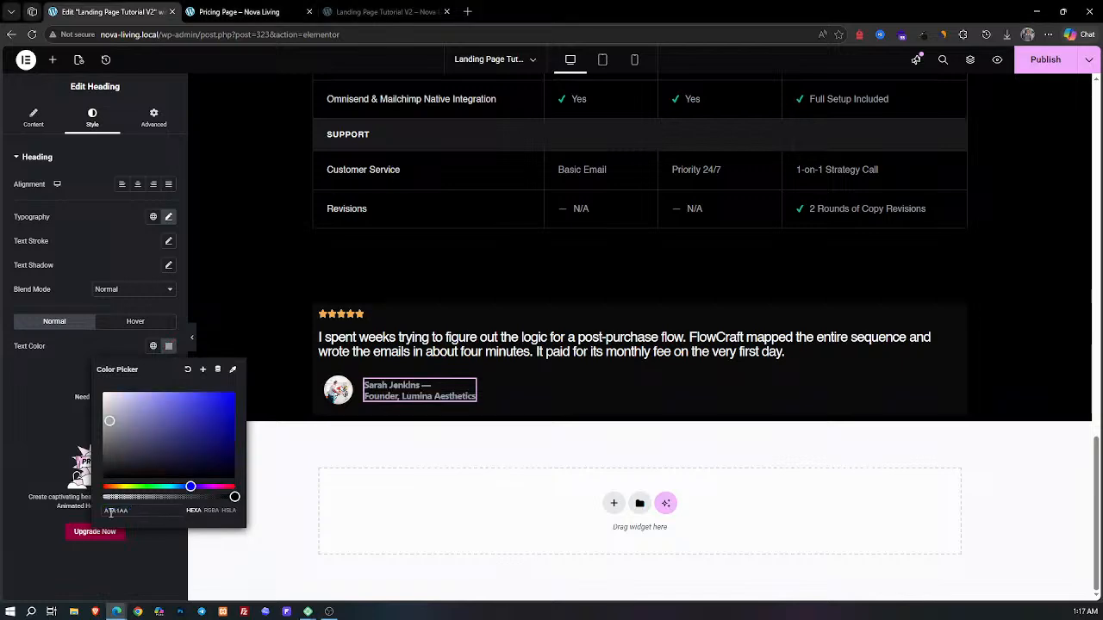
left_click(59, 401)
Step: Set the author heading's font family to Helvetica and compare the card with the reference pricing page
left_click(237, 11)
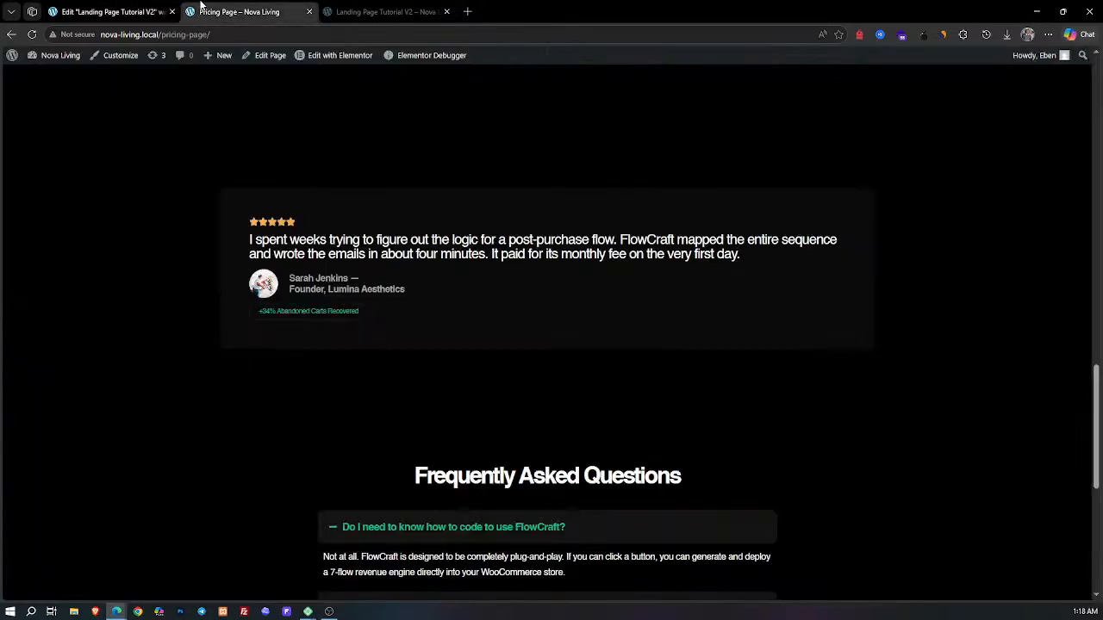
left_click(131, 7)
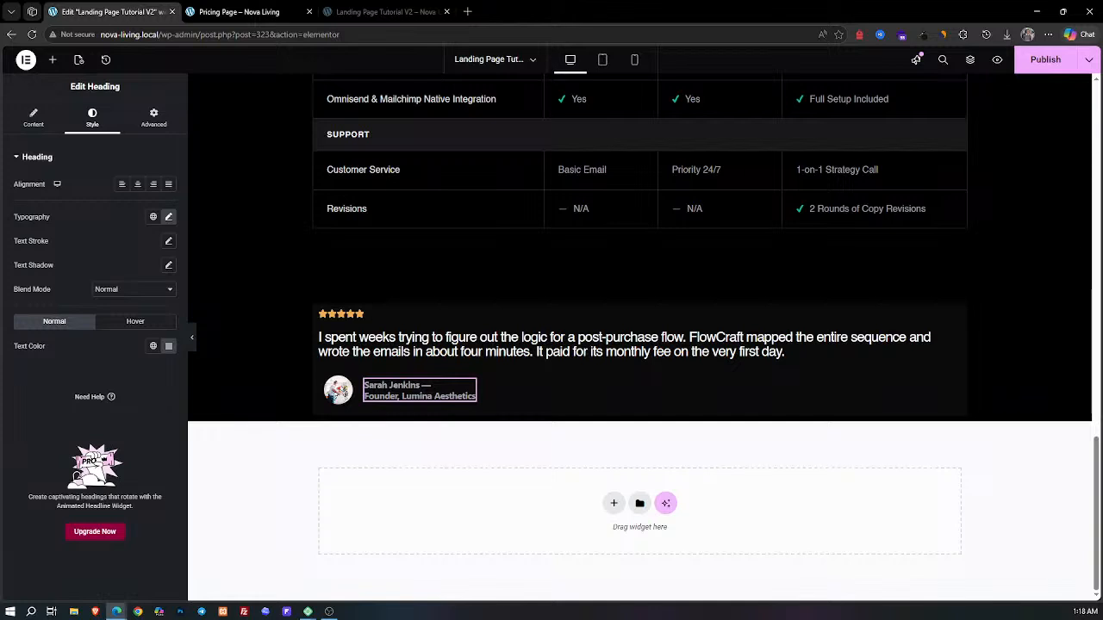
left_click(168, 217)
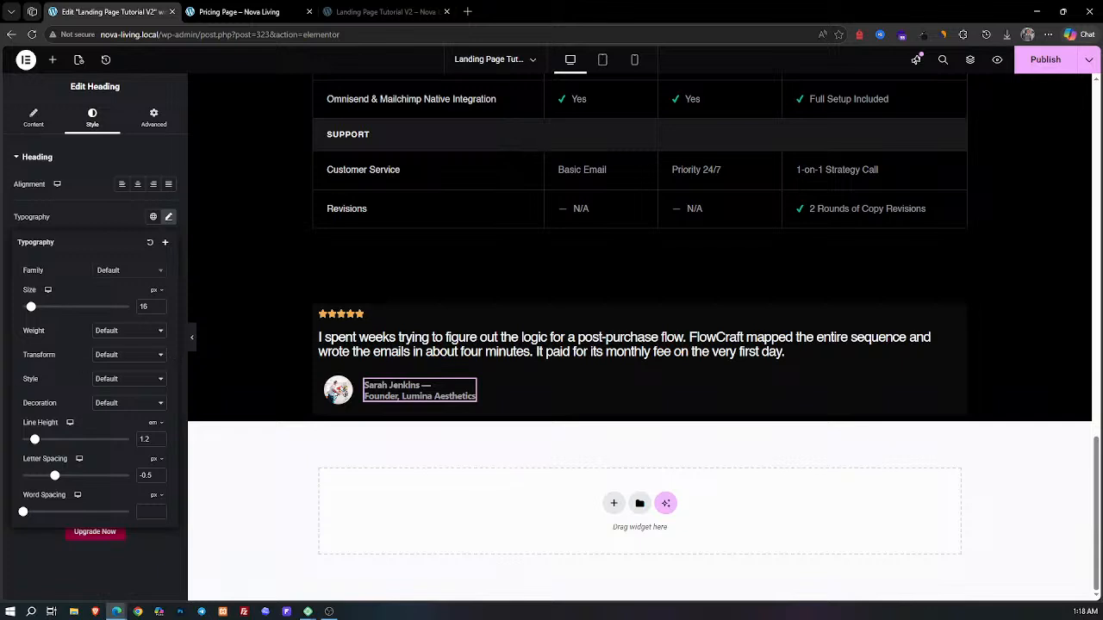
left_click(158, 272)
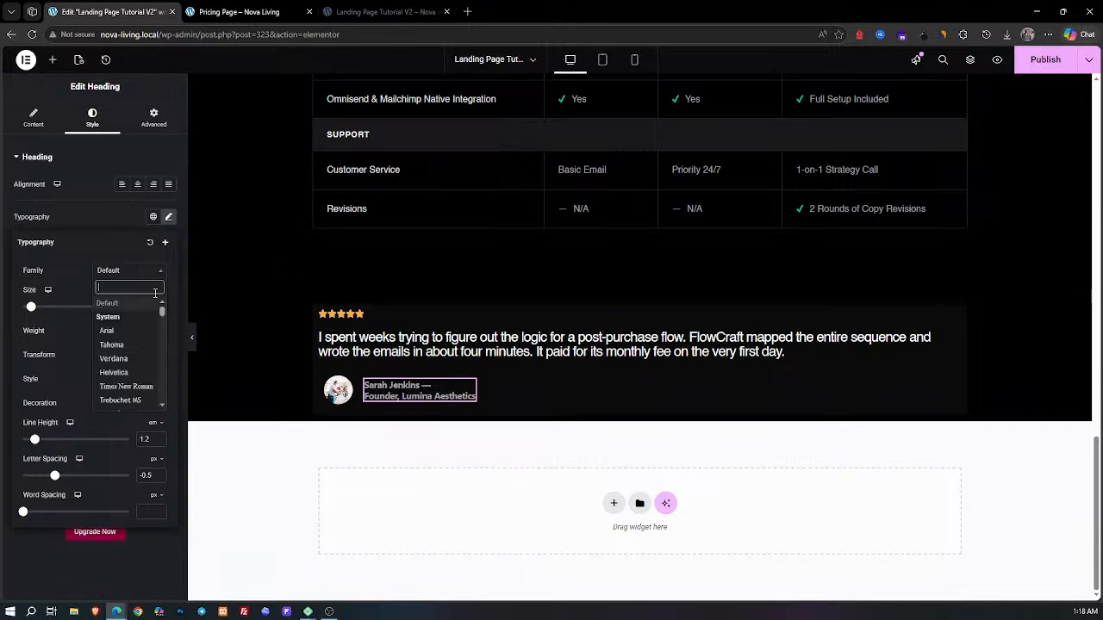
type("hel")
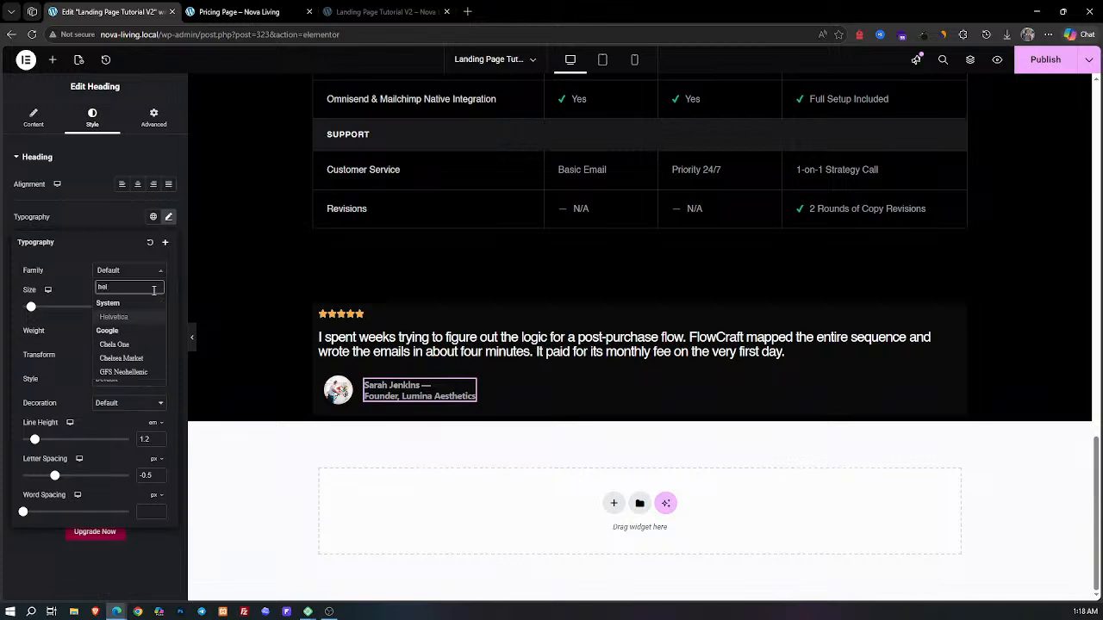
key("Return")
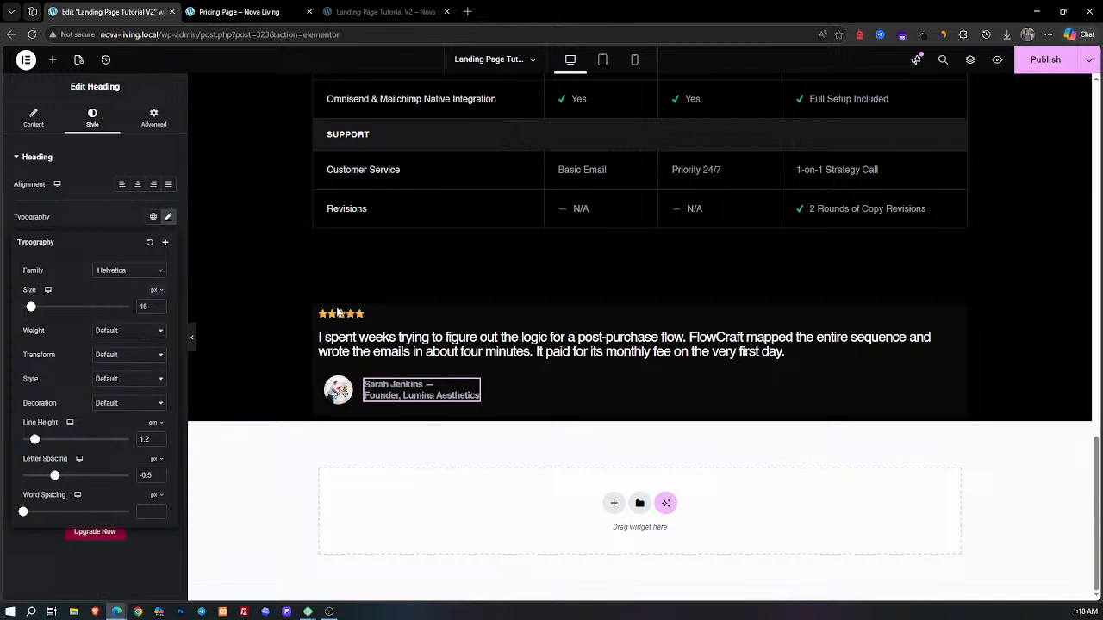
left_click(218, 8)
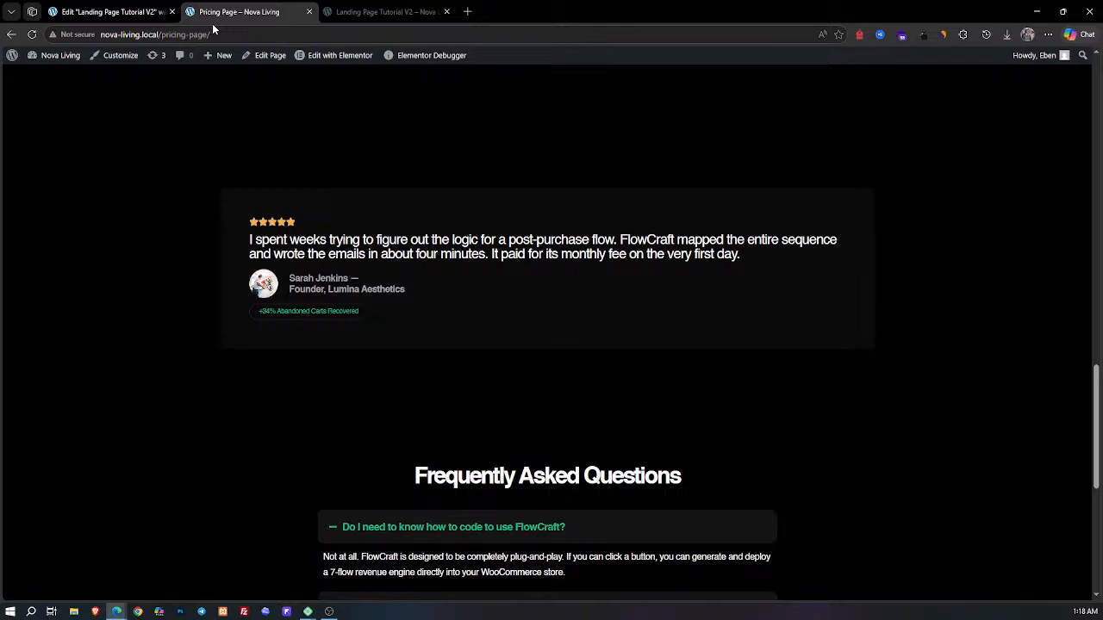
left_click(158, 10)
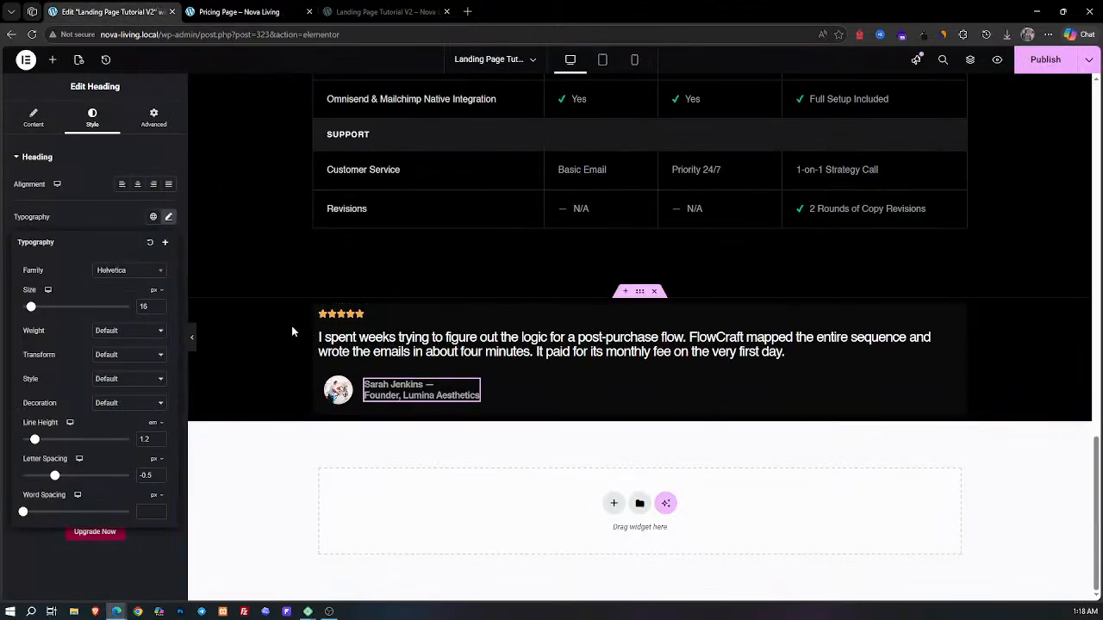
left_click(233, 11)
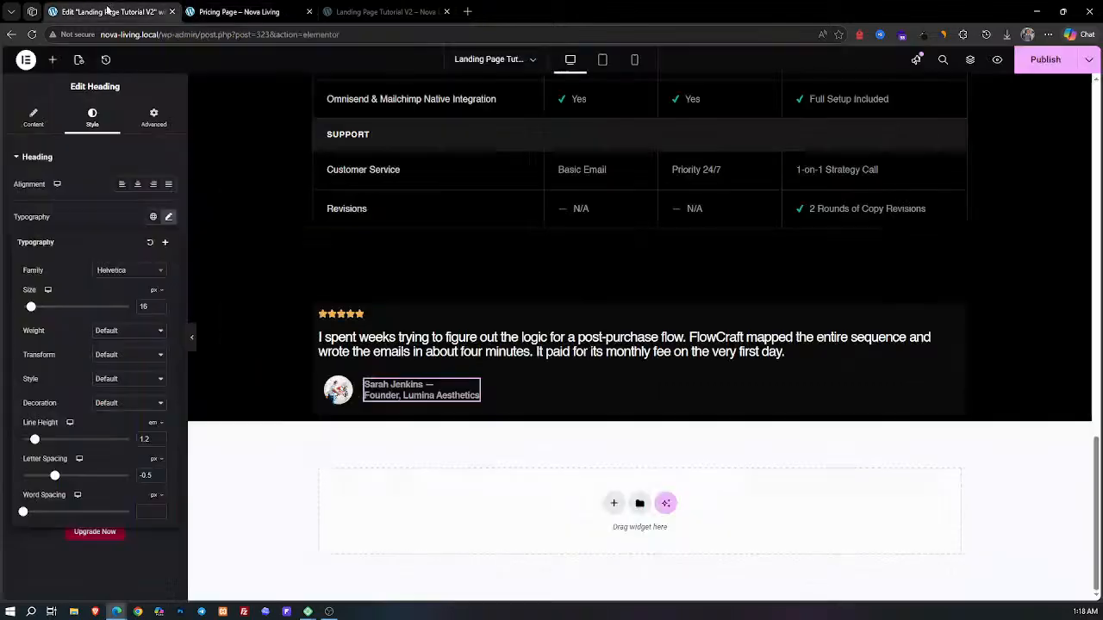
Step: Add a Text Editor widget below the author row with the text "+34% Abandoned Carts Recovered" copied from the reference page
left_click(52, 59)
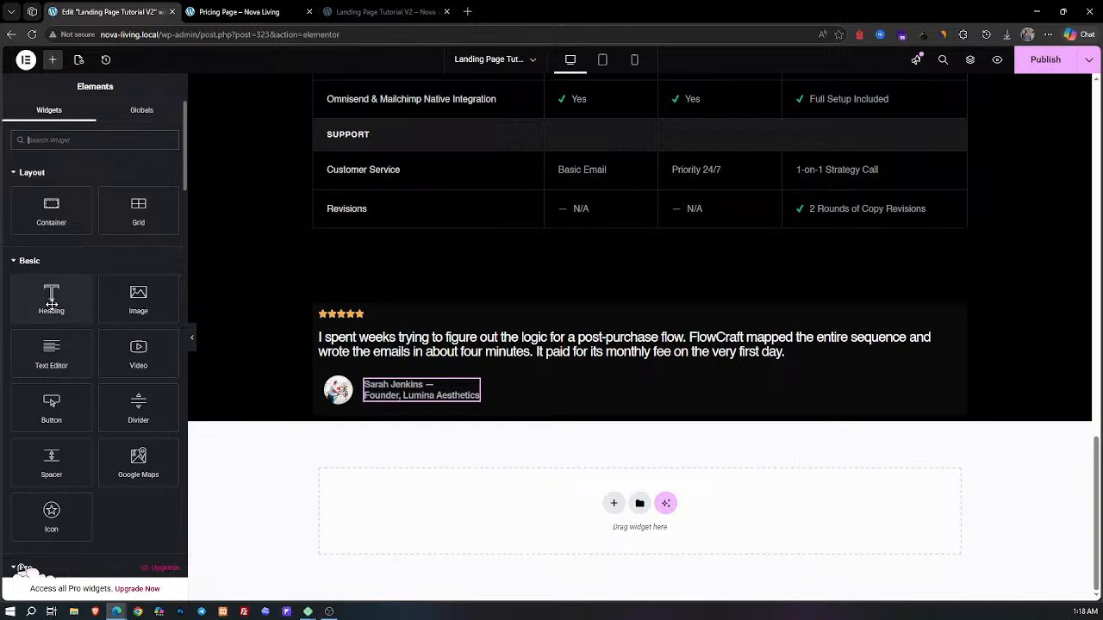
left_click_drag(52, 349, 381, 403)
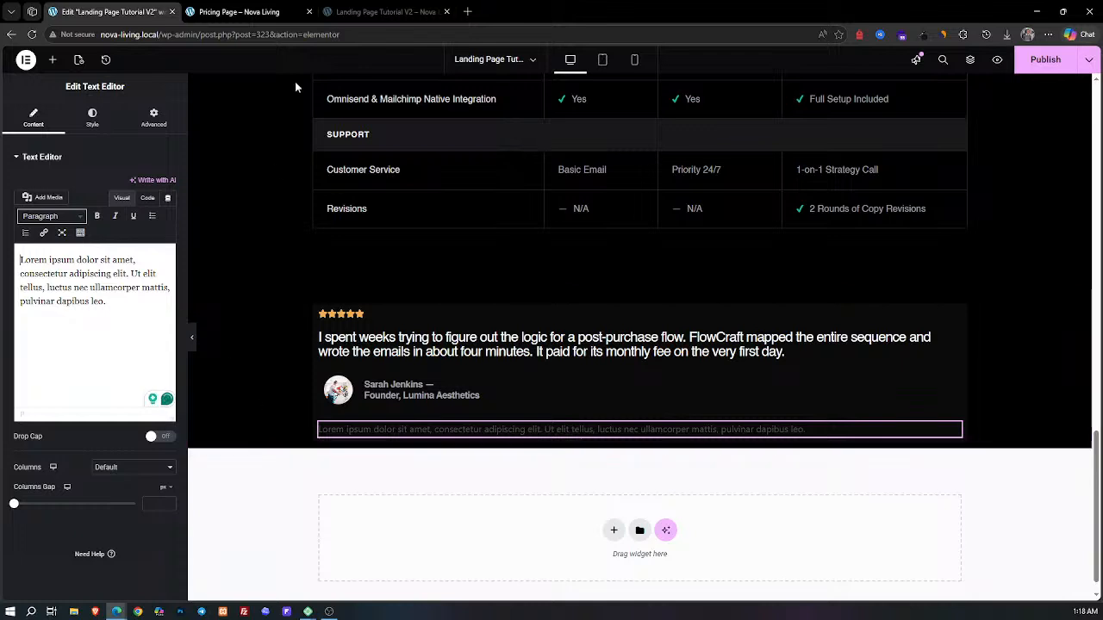
left_click(293, 10)
left_click_drag(342, 307, 241, 311)
key("ctrl+c")
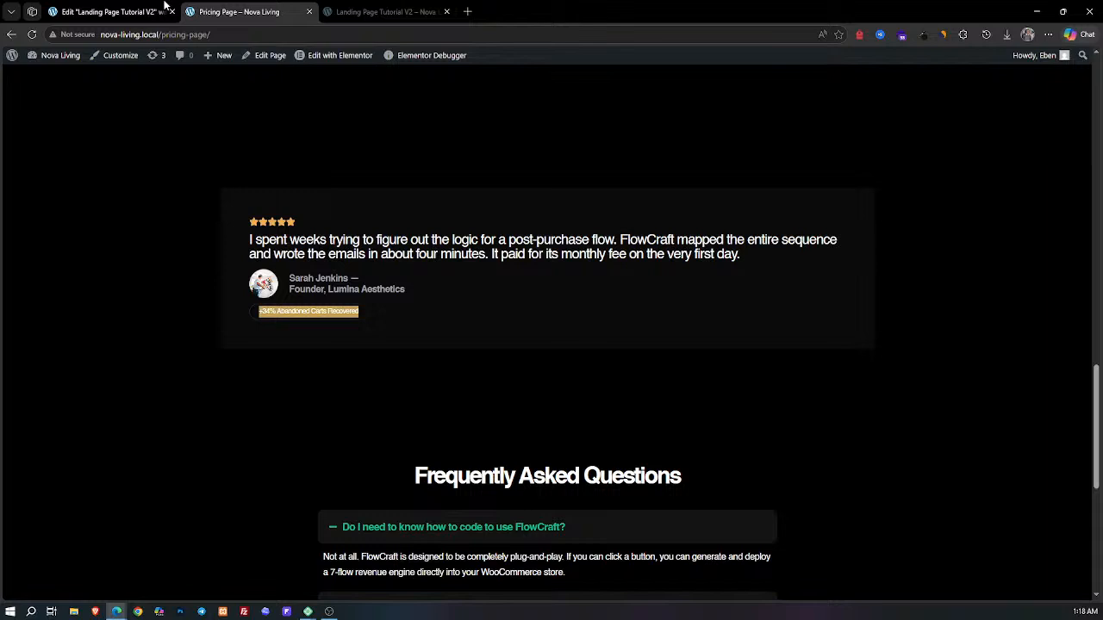
left_click(165, 7)
key("ctrl+a")
key("ctrl+v")
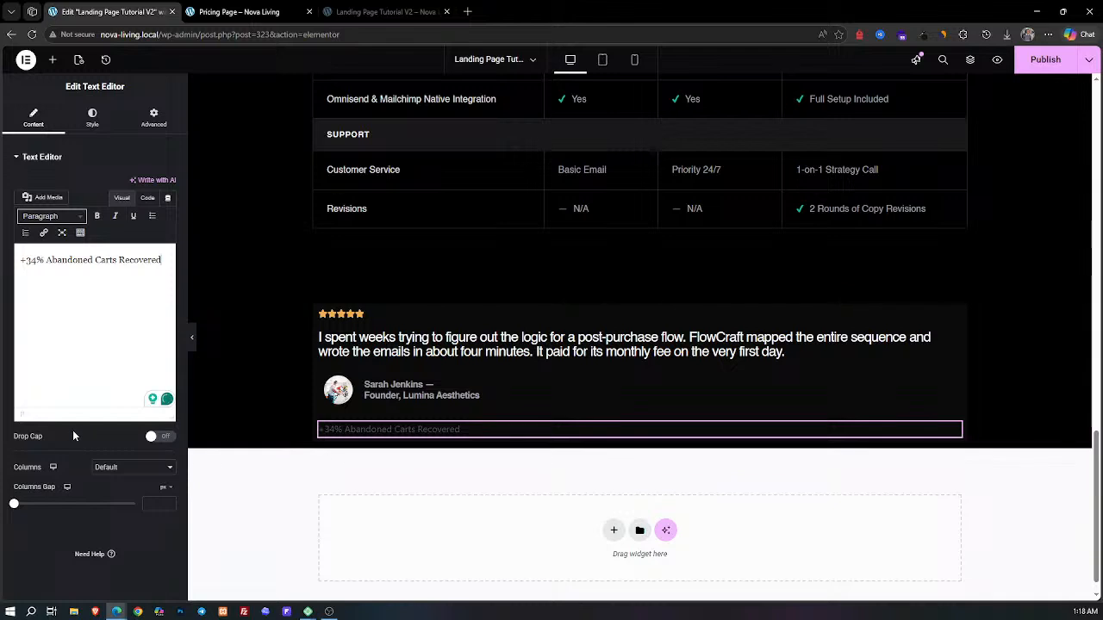
Step: Give the "+34% Abandoned Carts Recovered" text a custom width of 20%
left_click(162, 129)
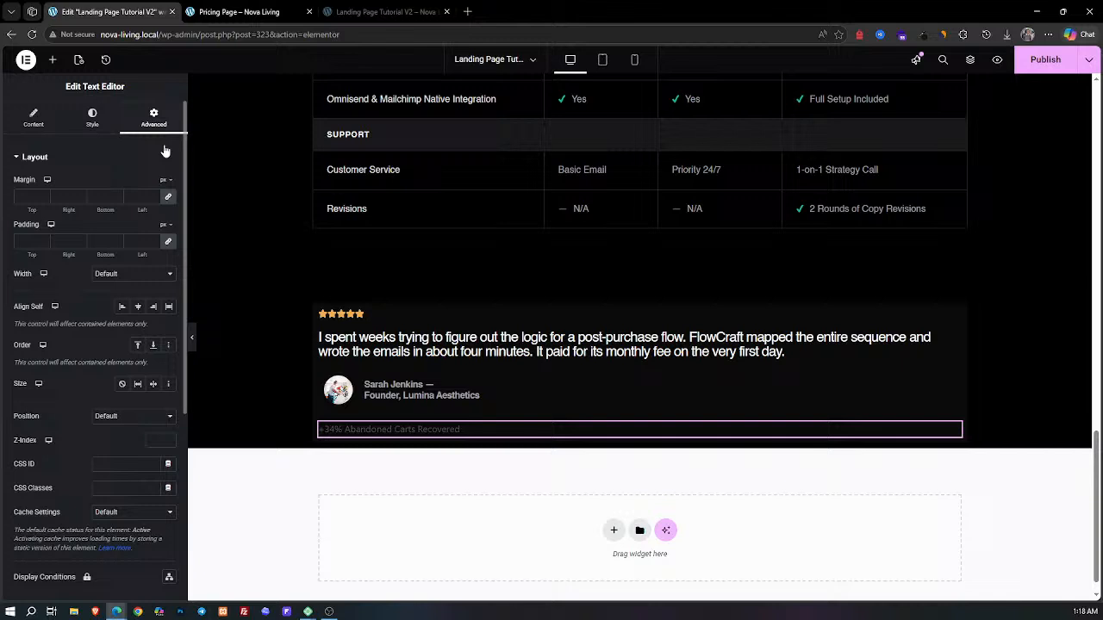
left_click(141, 279)
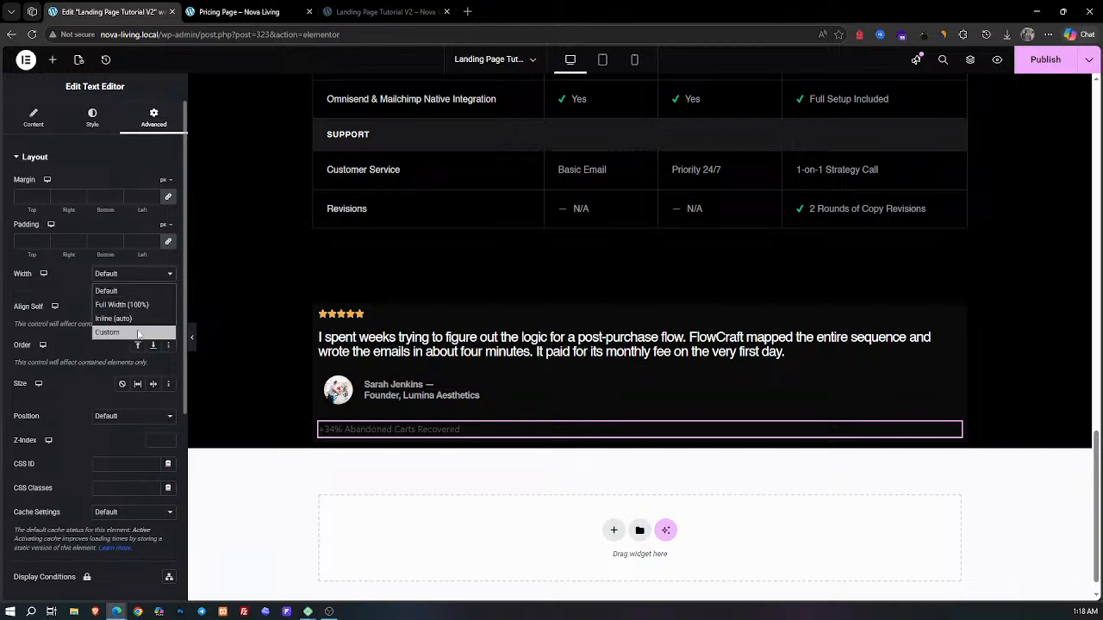
left_click(108, 332)
left_click(159, 310)
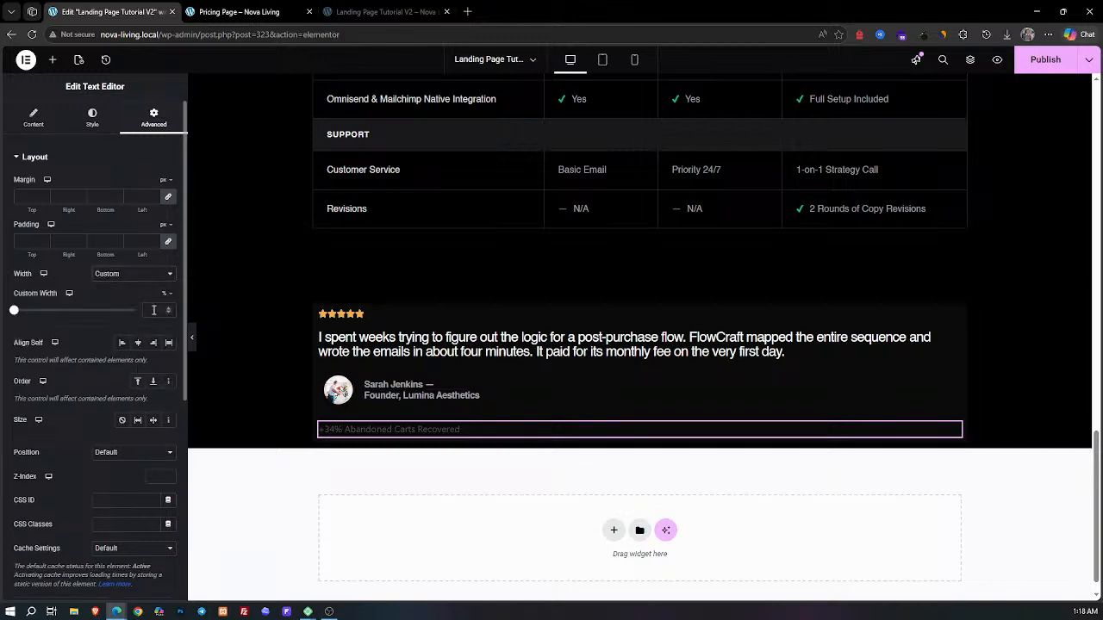
left_click(151, 310)
type("20")
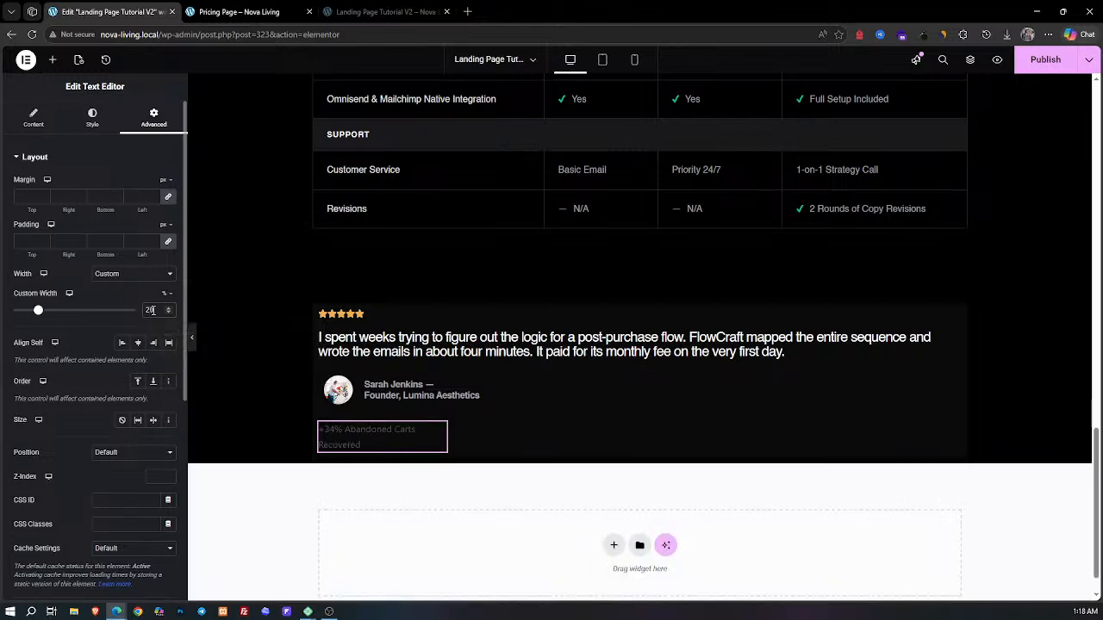
Step: Set the "+34% Abandoned Carts Recovered" text to Helvetica at 12 px and check it against the reference pricing page
left_click(92, 118)
left_click(169, 216)
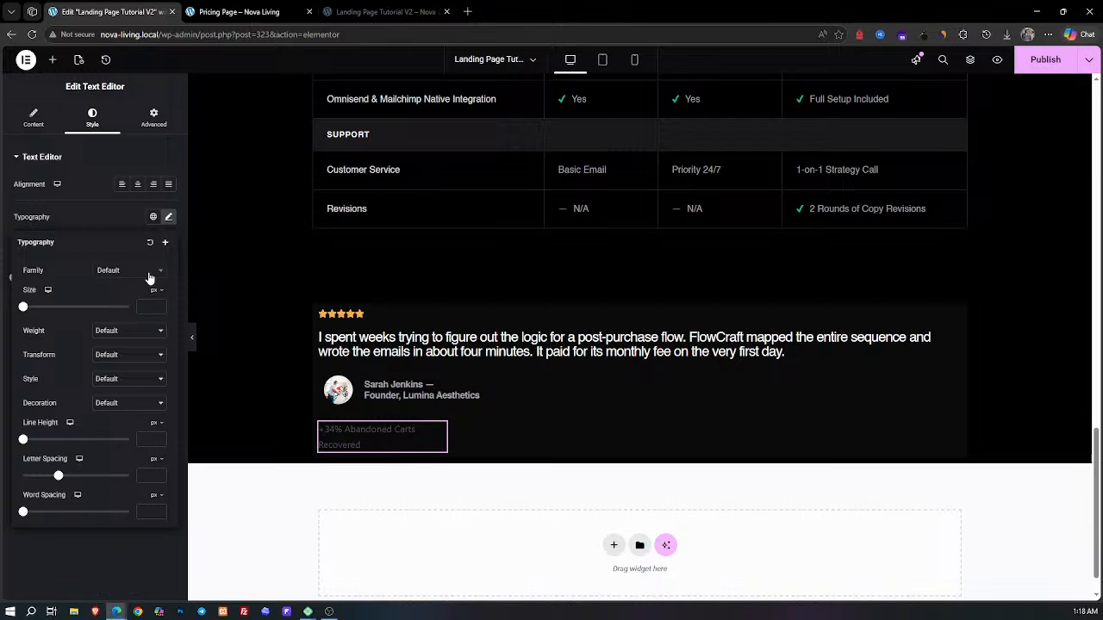
left_click(148, 274)
type("helve")
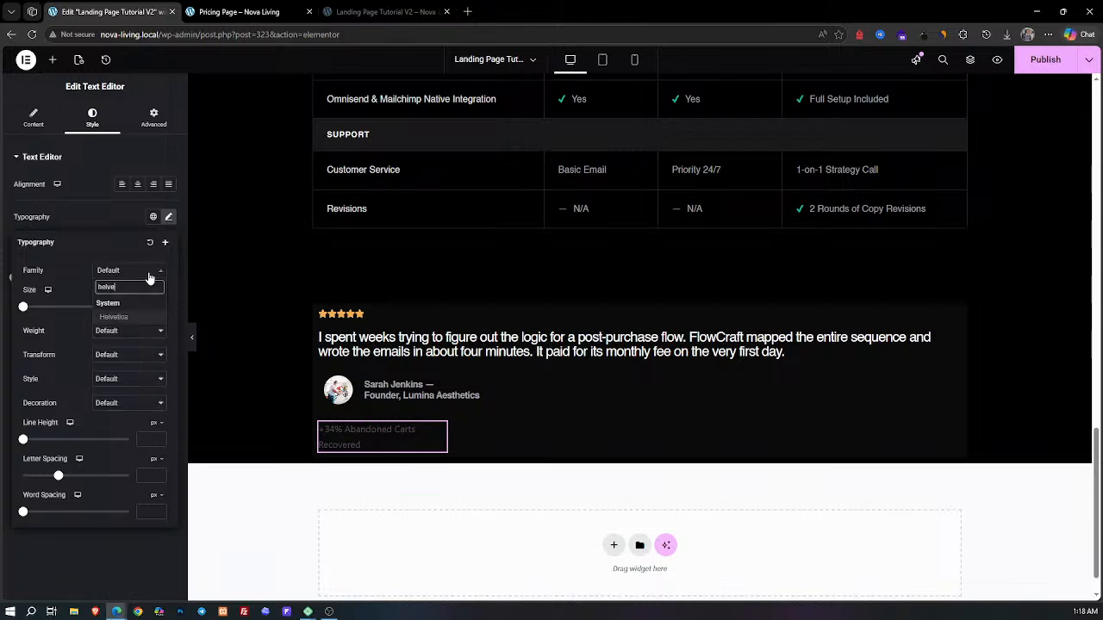
key("Return")
left_click(150, 307)
type("12")
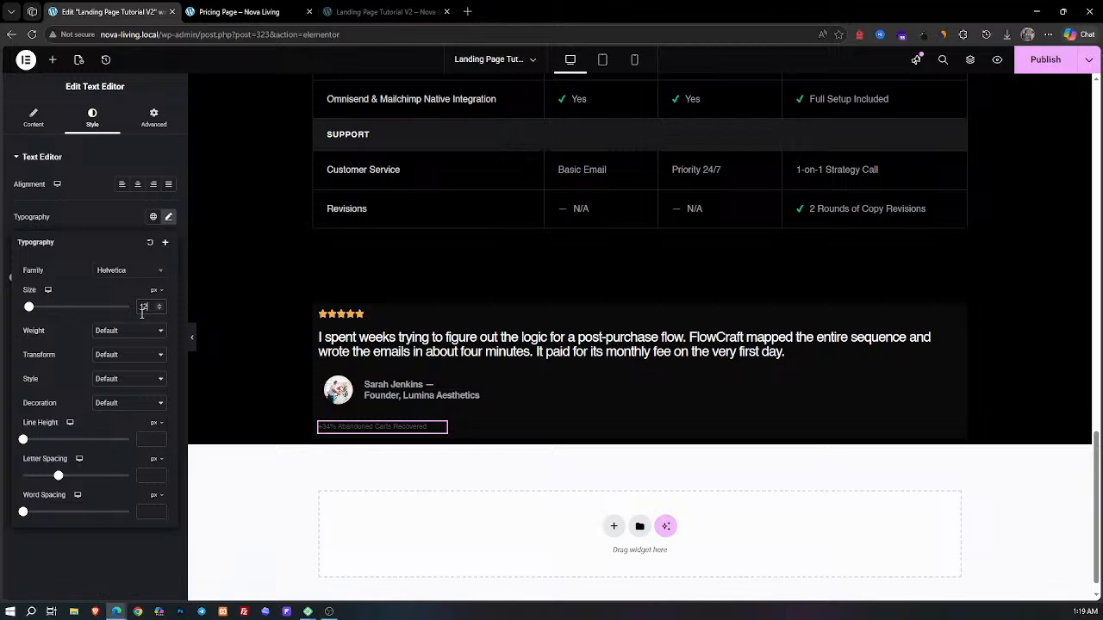
left_click(235, 11)
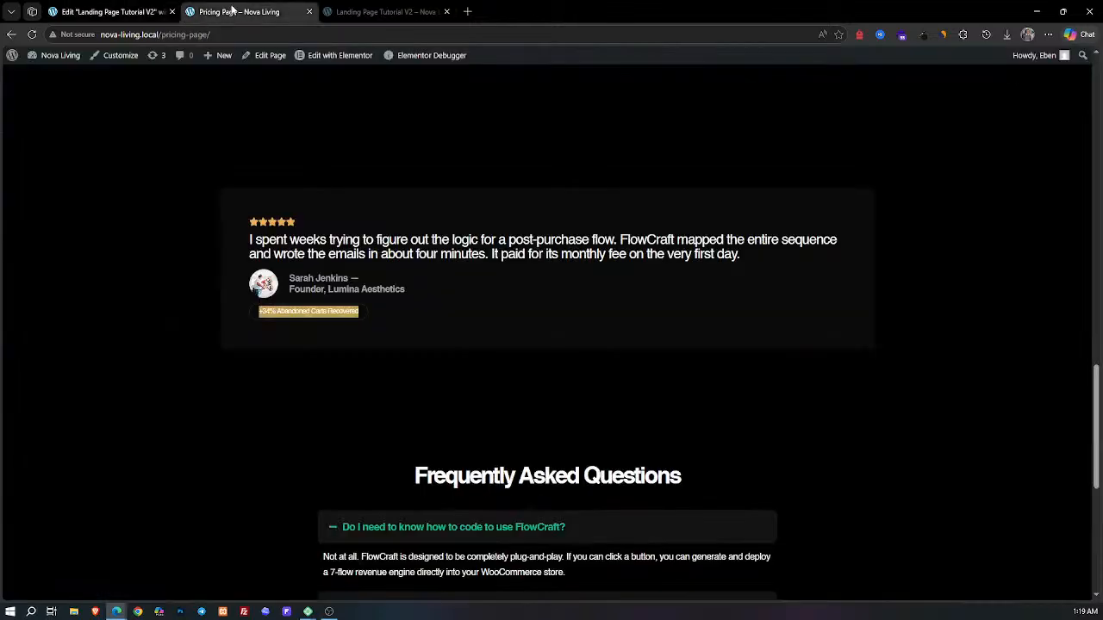
left_click(108, 11)
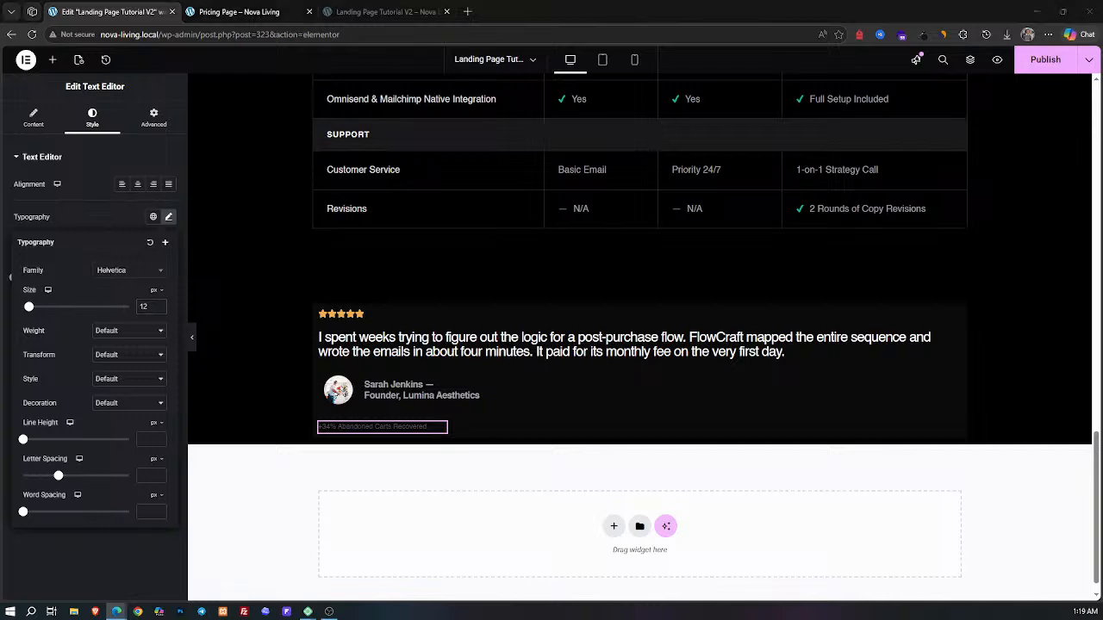
Step: Set the "+34% Abandoned Carts Recovered" text color to 10B981
left_click(86, 221)
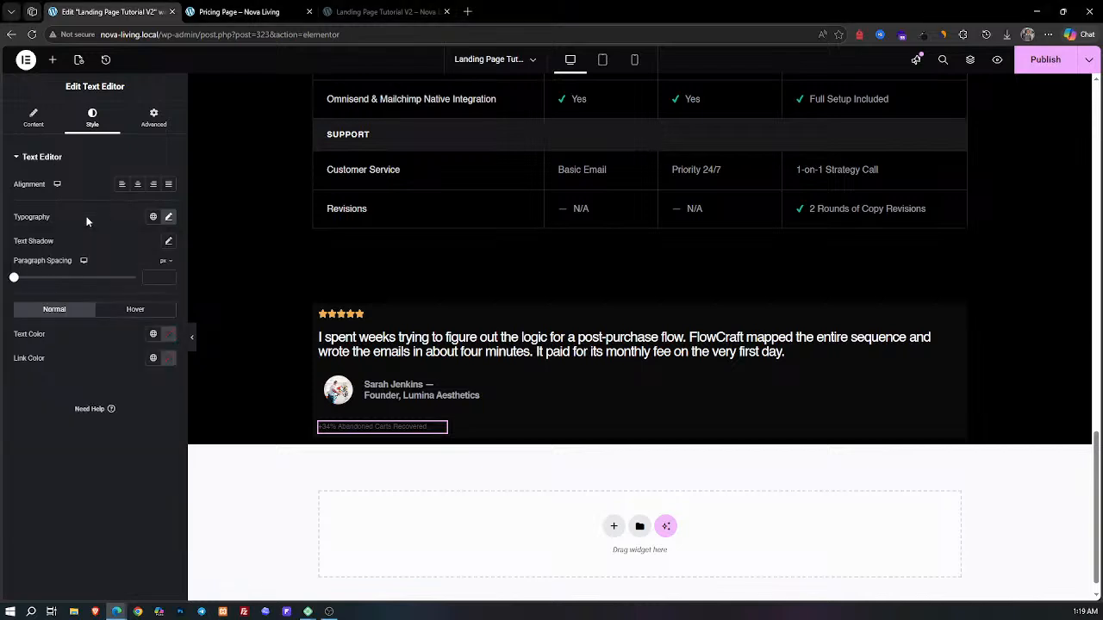
left_click(167, 334)
type("10B981")
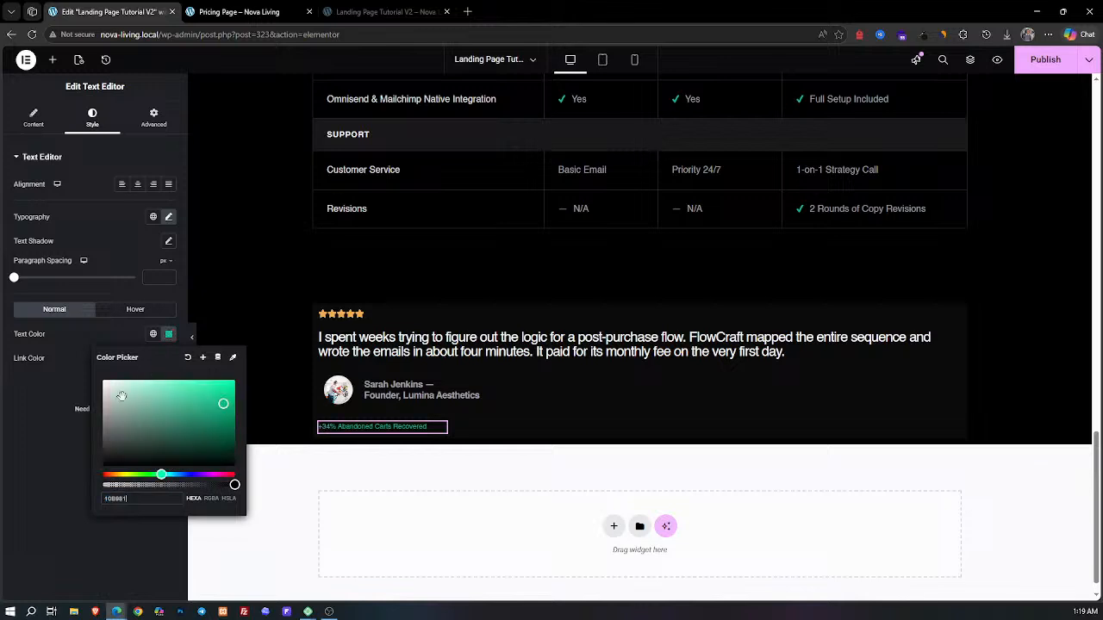
left_click(50, 405)
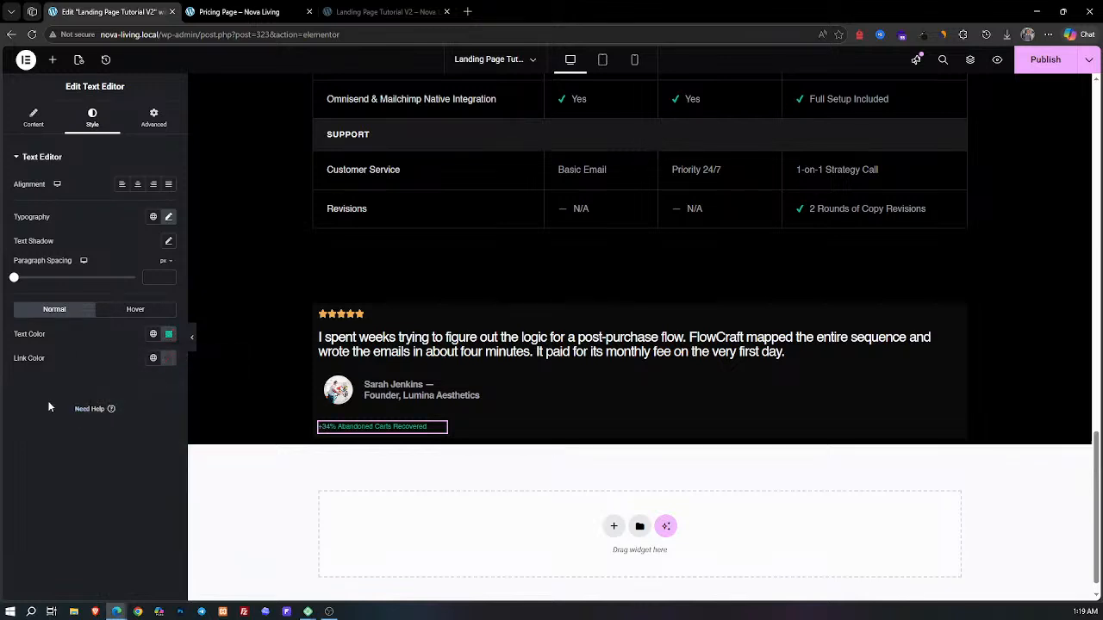
Step: Give the "+34% Abandoned Carts Recovered" badge a classic background with the color 09090B
left_click(154, 117)
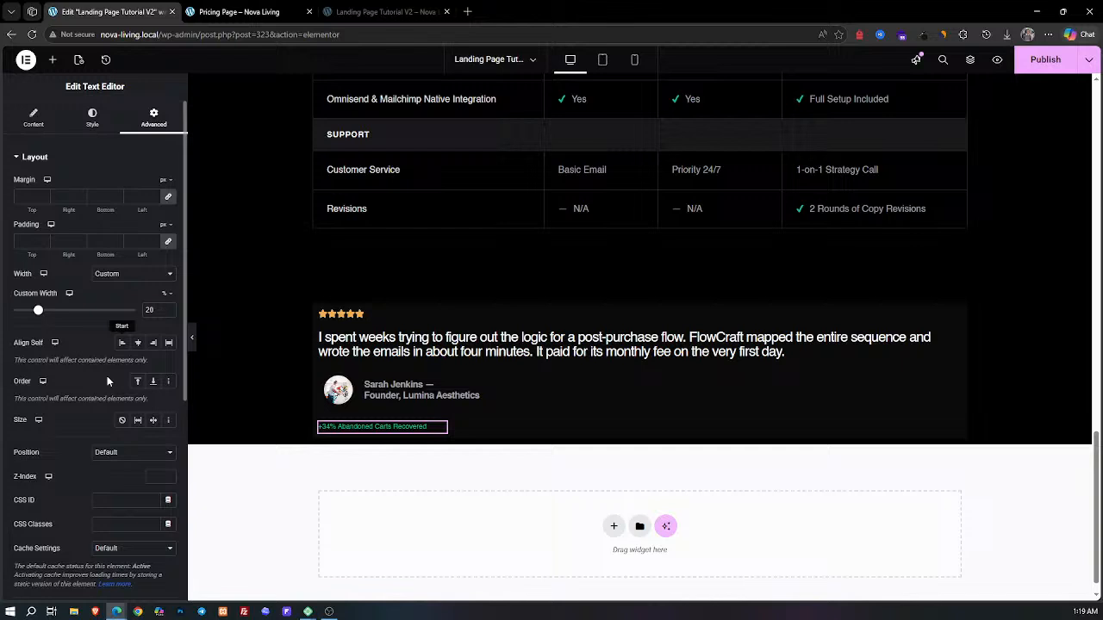
scroll(98, 413, "down", 5)
left_click(74, 378)
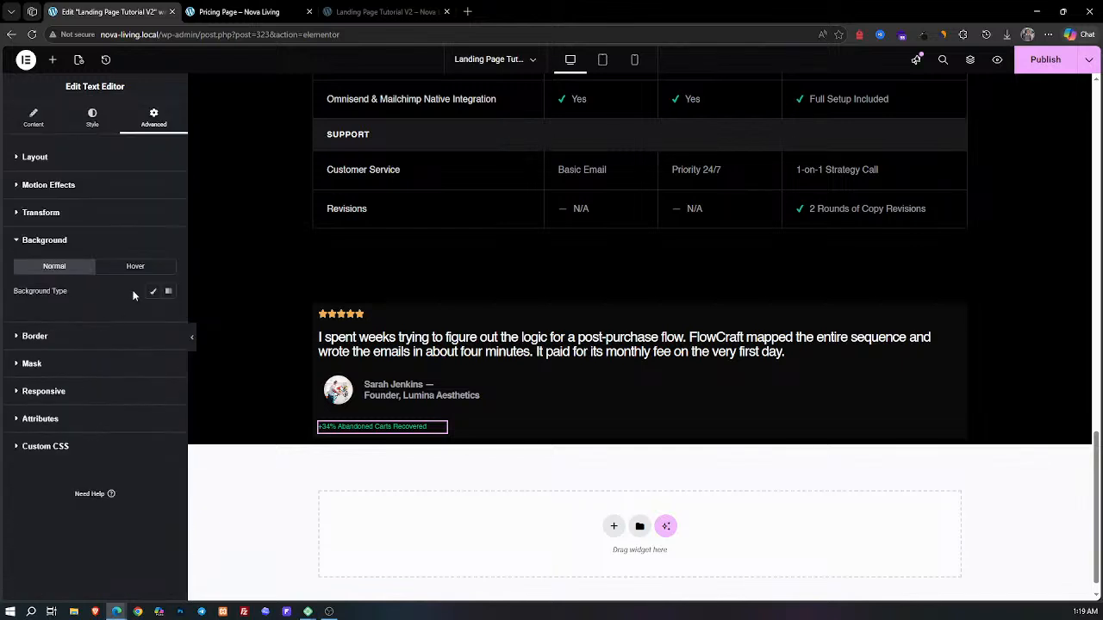
left_click(154, 292)
left_click(168, 315)
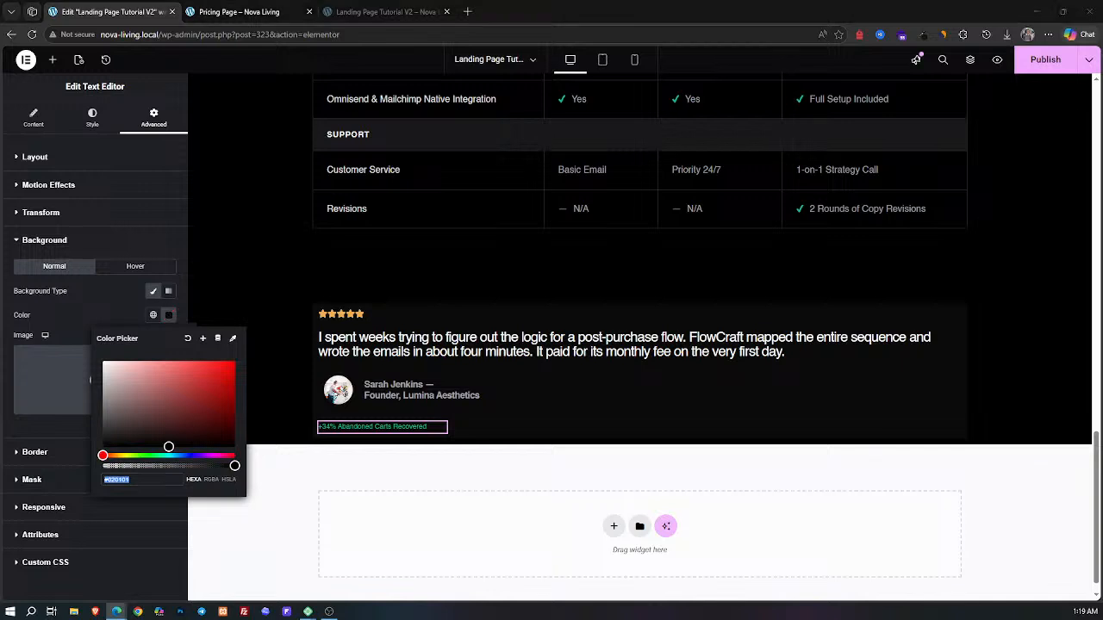
type("090908")
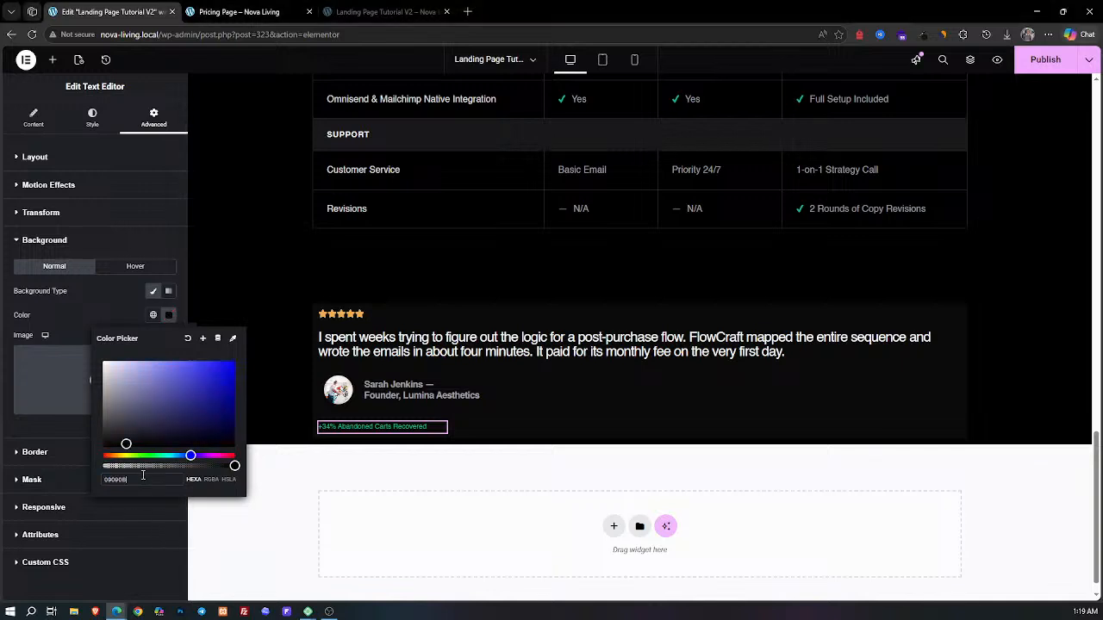
left_click(73, 424)
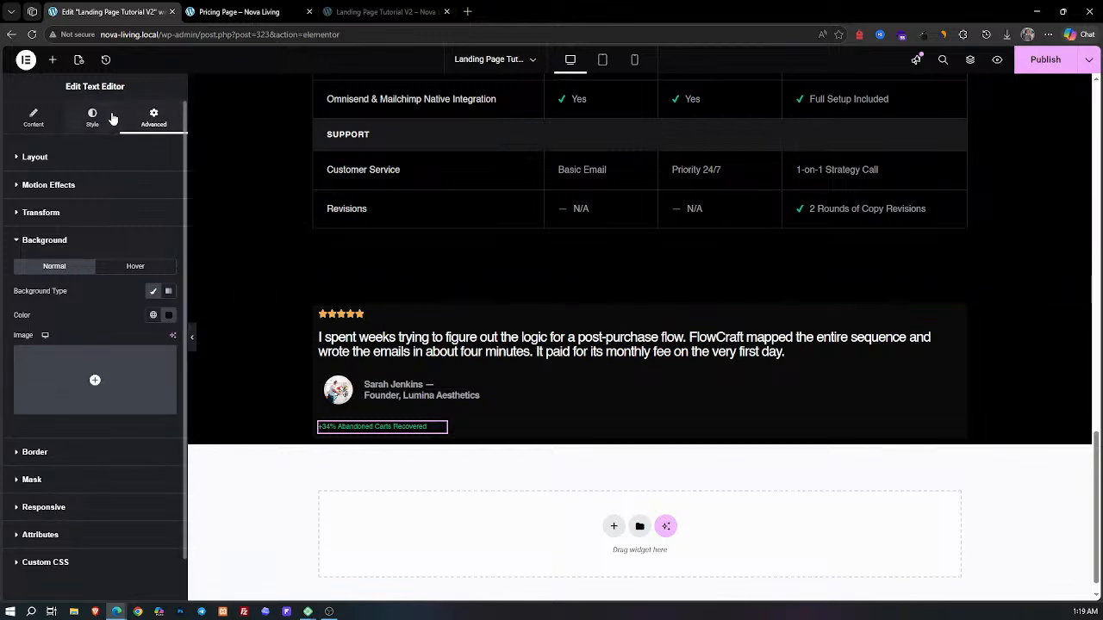
Step: Unlink the badge's padding values and set the top and bottom padding to 3 px each
left_click(121, 158)
left_click(167, 244)
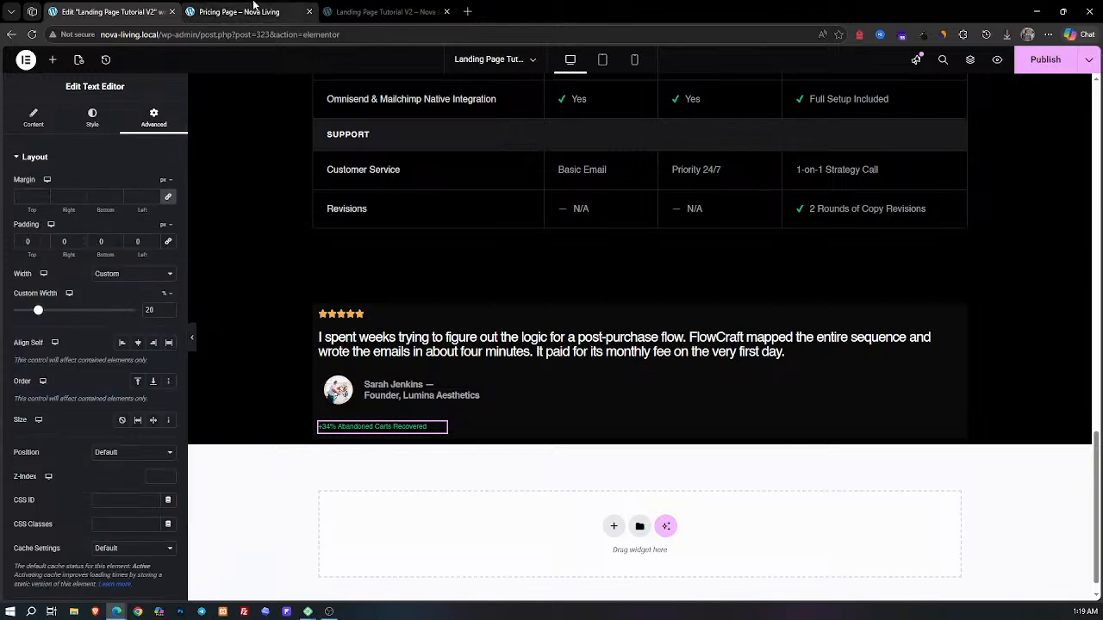
left_click(240, 11)
left_click(142, 12)
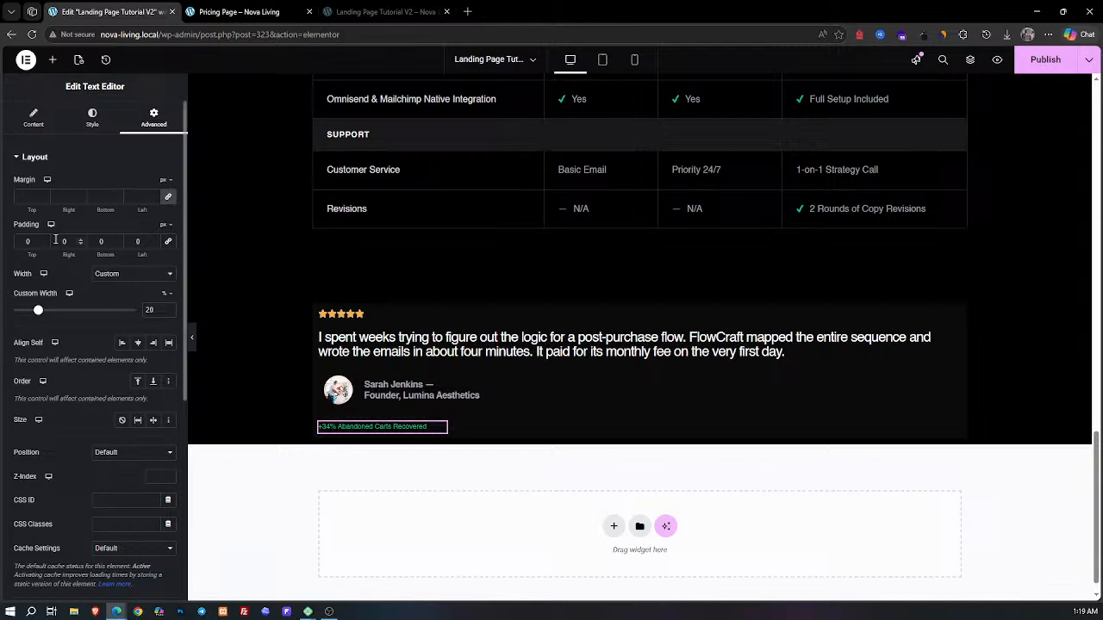
left_click(26, 241)
type("3")
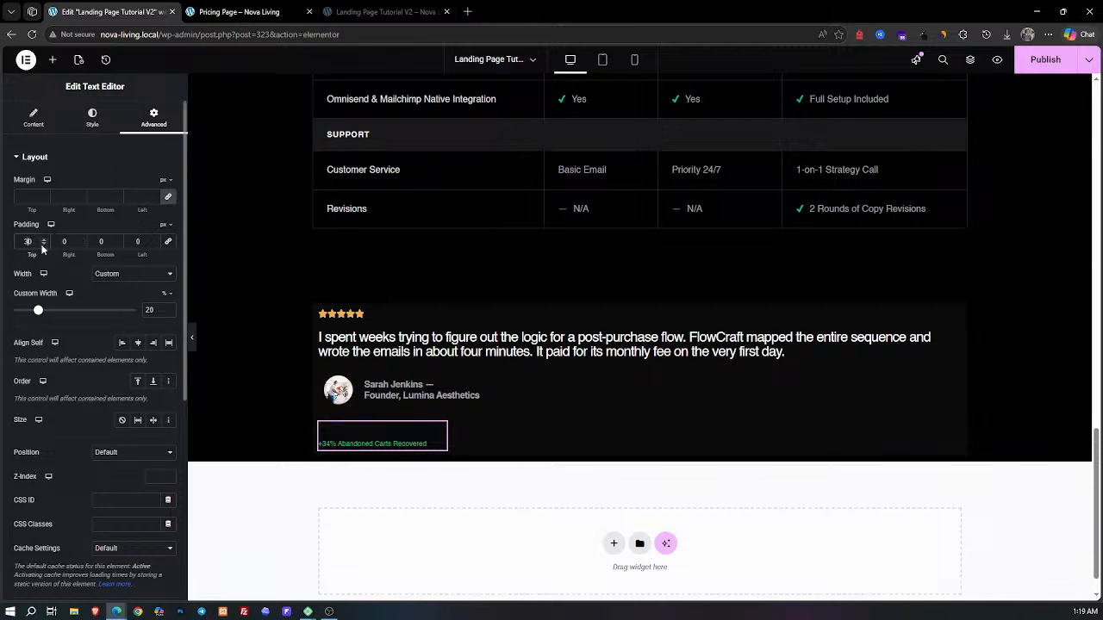
double_click(36, 244)
type("3")
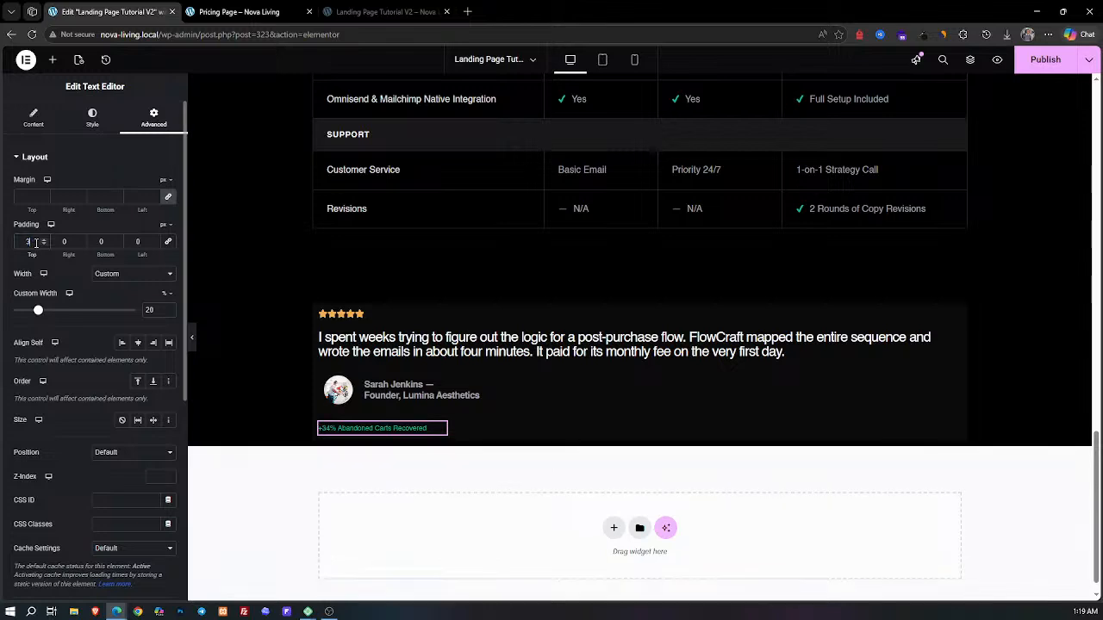
left_click(94, 242)
type("3")
key("Delete")
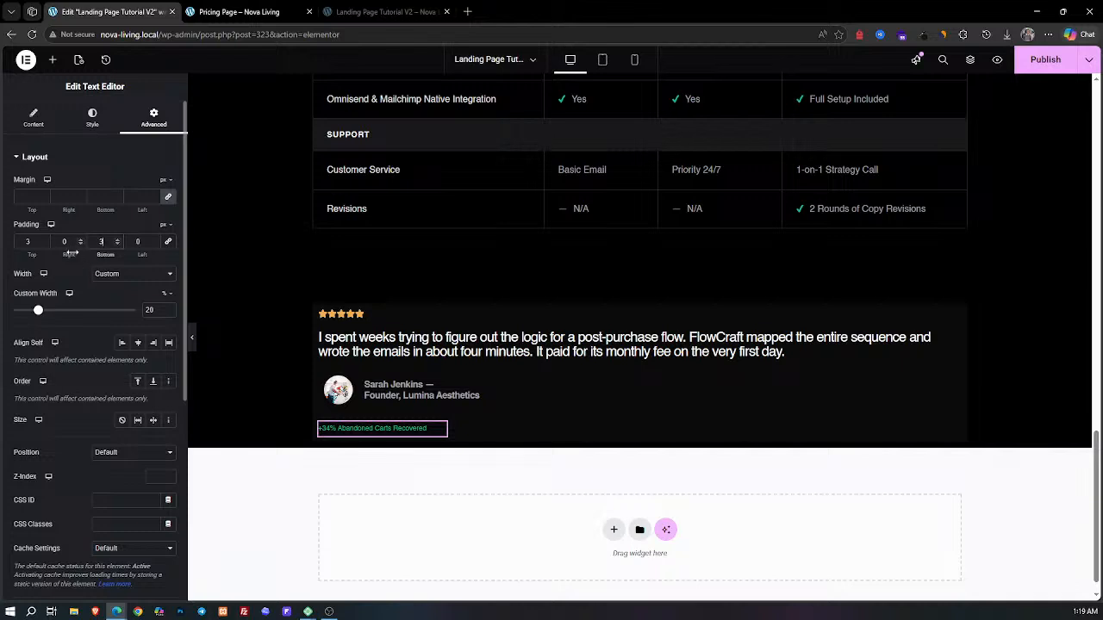
Step: Center-align the badge text and preview the testimonial card at full width with the editing panel hidden
left_click(47, 123)
left_click(92, 127)
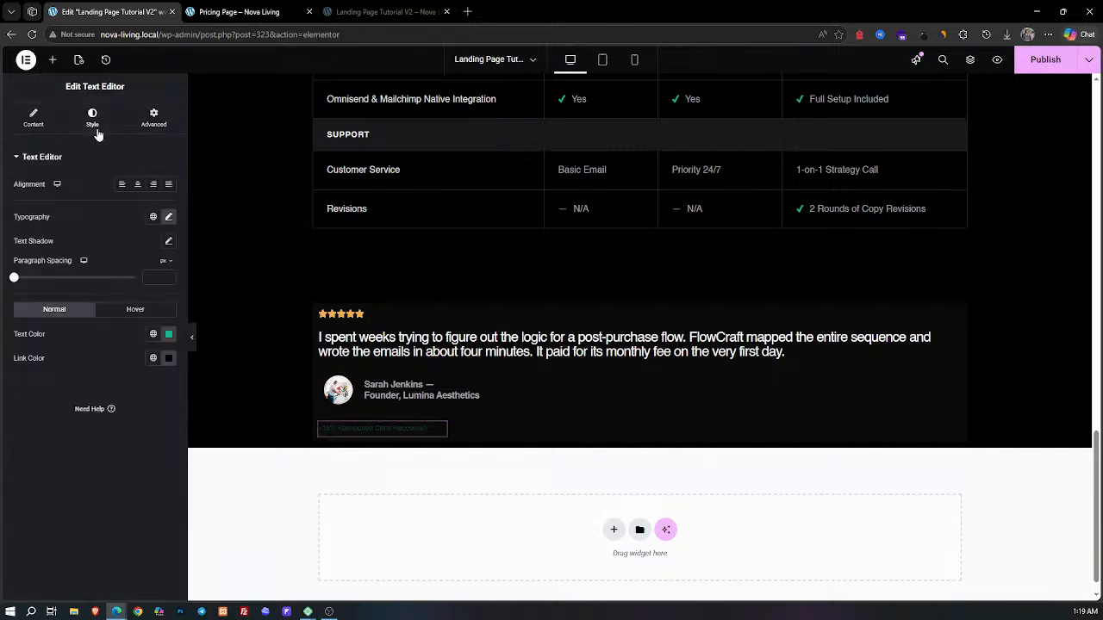
left_click(251, 9)
left_click(112, 12)
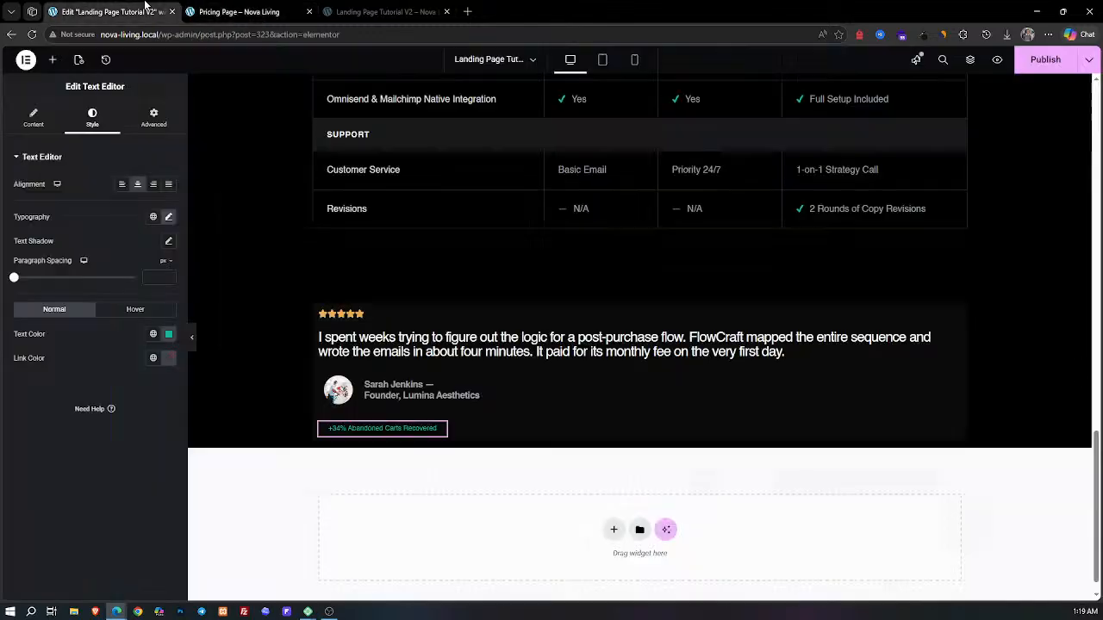
scroll(193, 339, "up", 1)
left_click(193, 338)
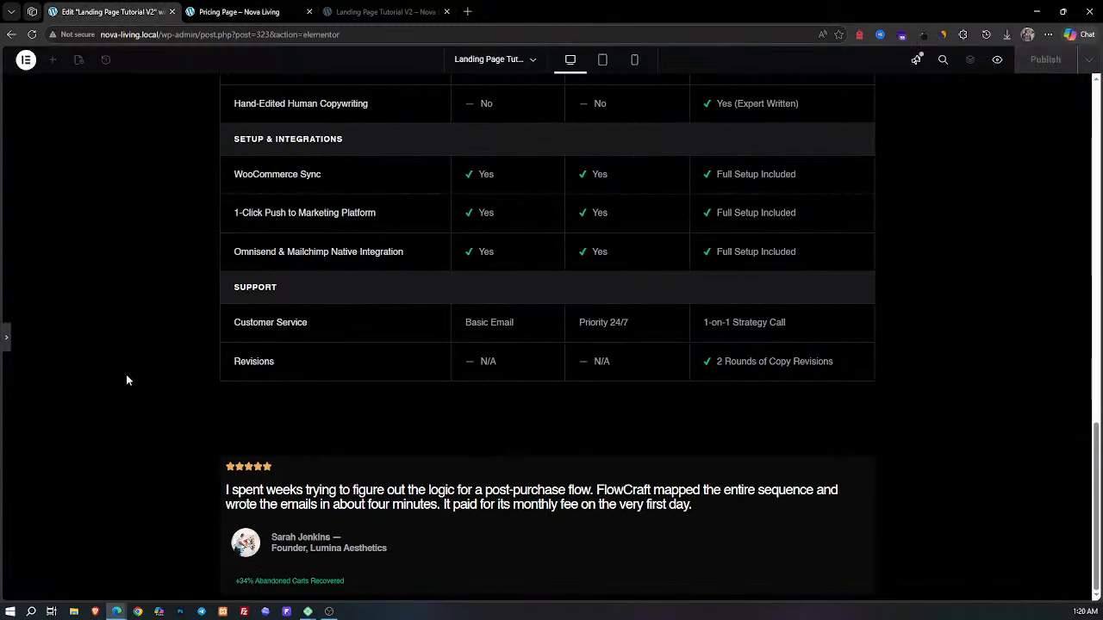
scroll(4, 338, "down", 2)
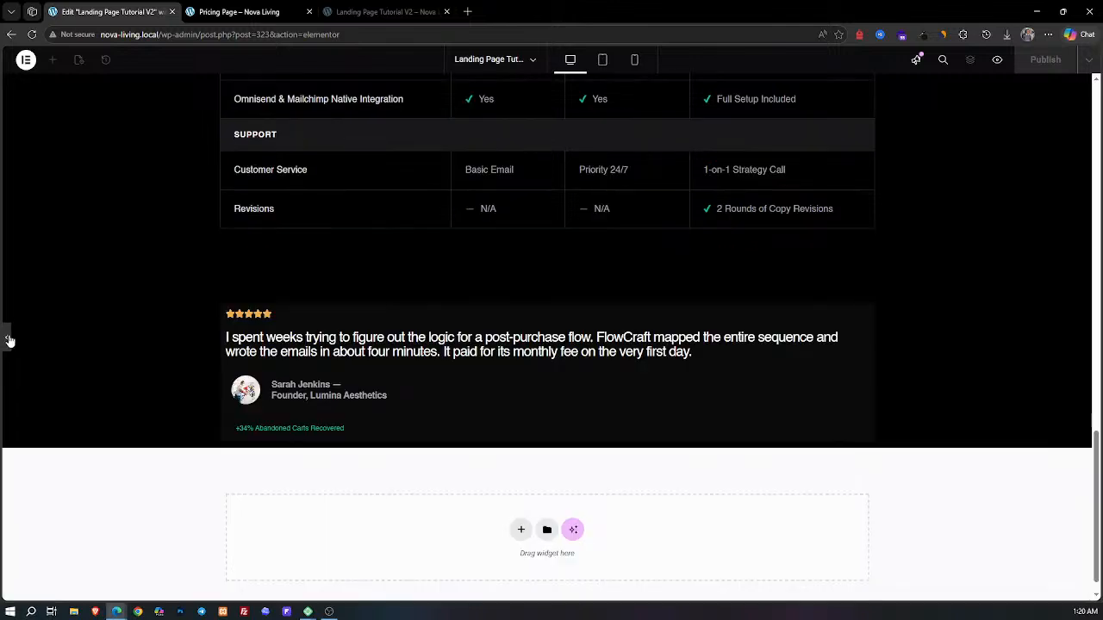
left_click(5, 339)
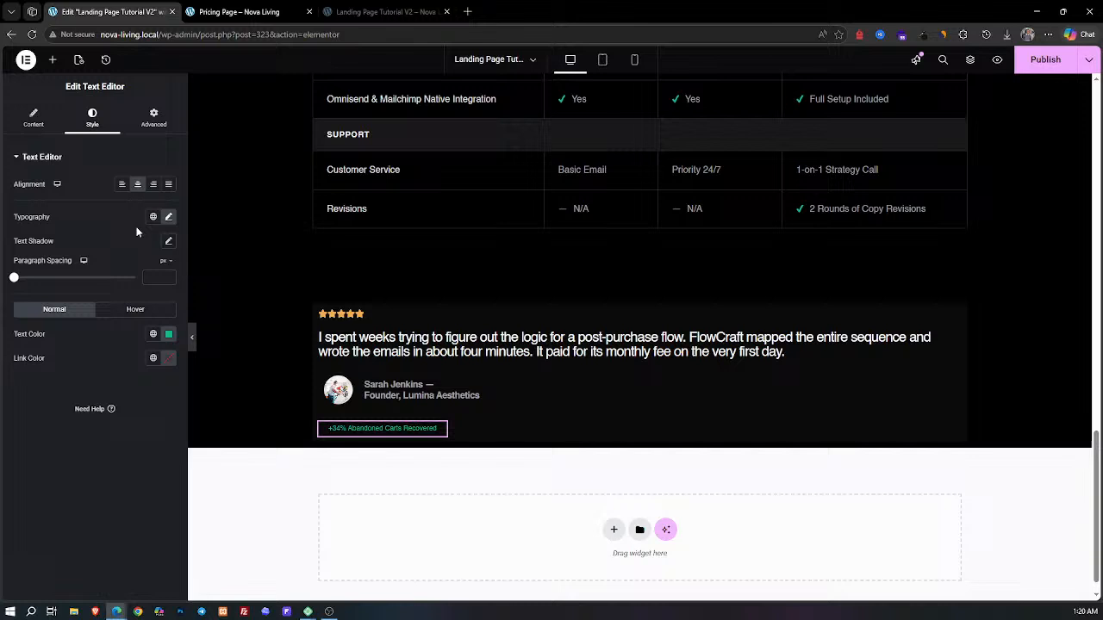
Step: Give the badge a solid border with a width of 1 px on all sides
left_click(153, 116)
scroll(118, 388, "down", 2)
scroll(116, 388, "down", 2)
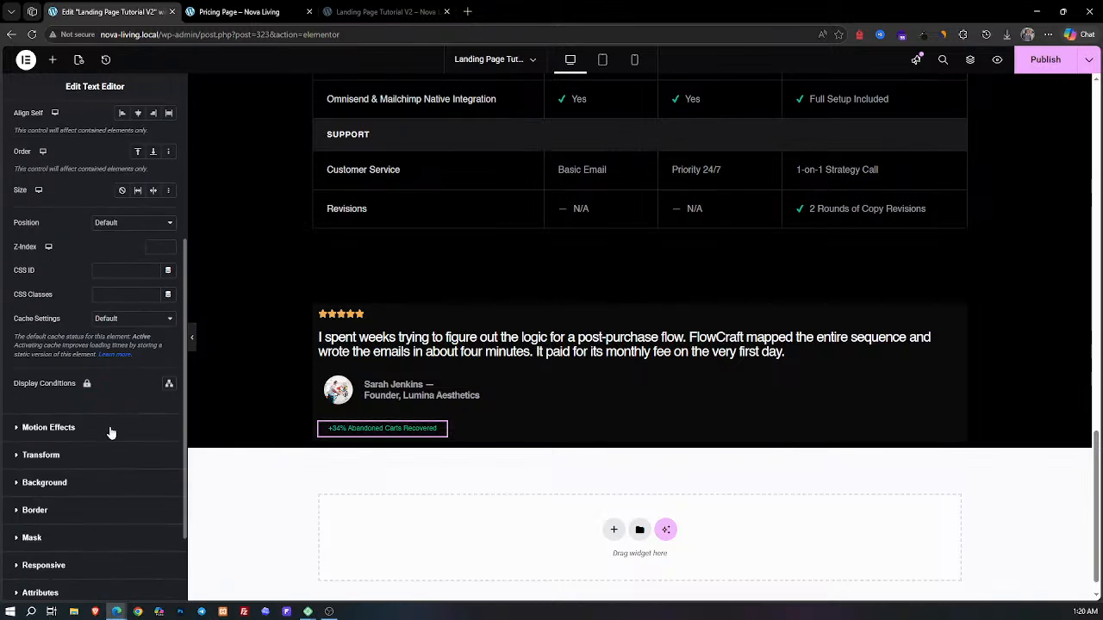
left_click(84, 519)
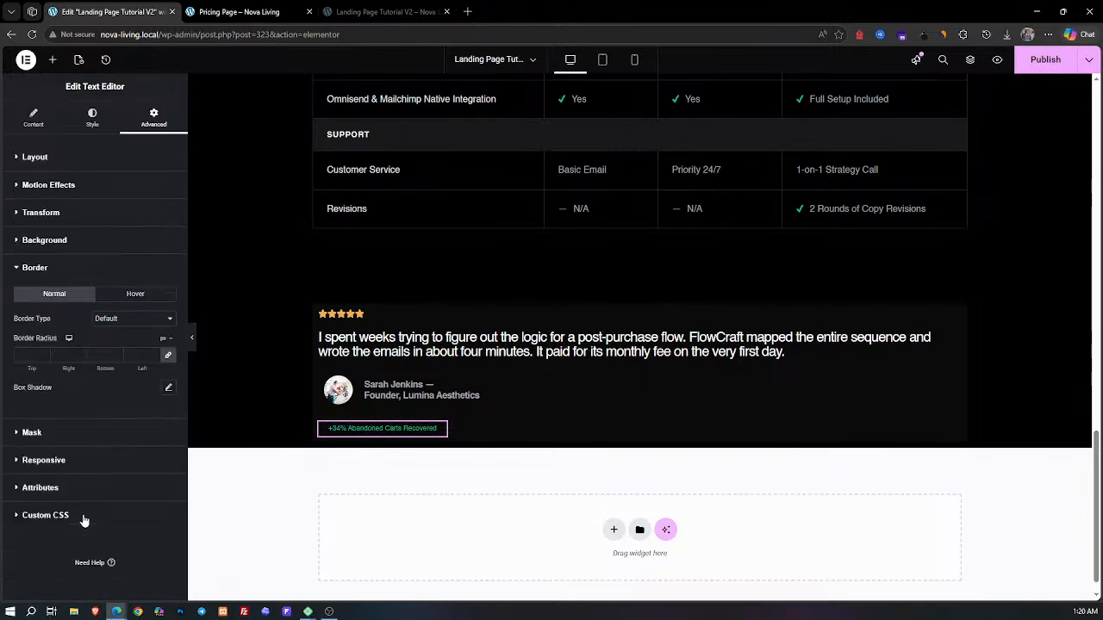
left_click(129, 319)
left_click(118, 359)
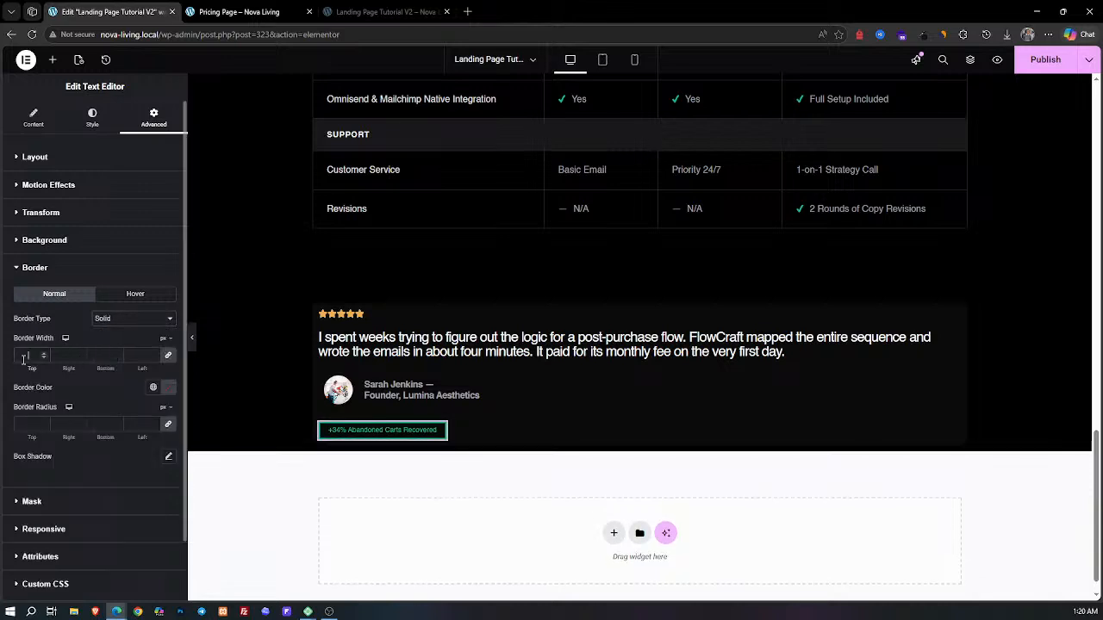
type("1")
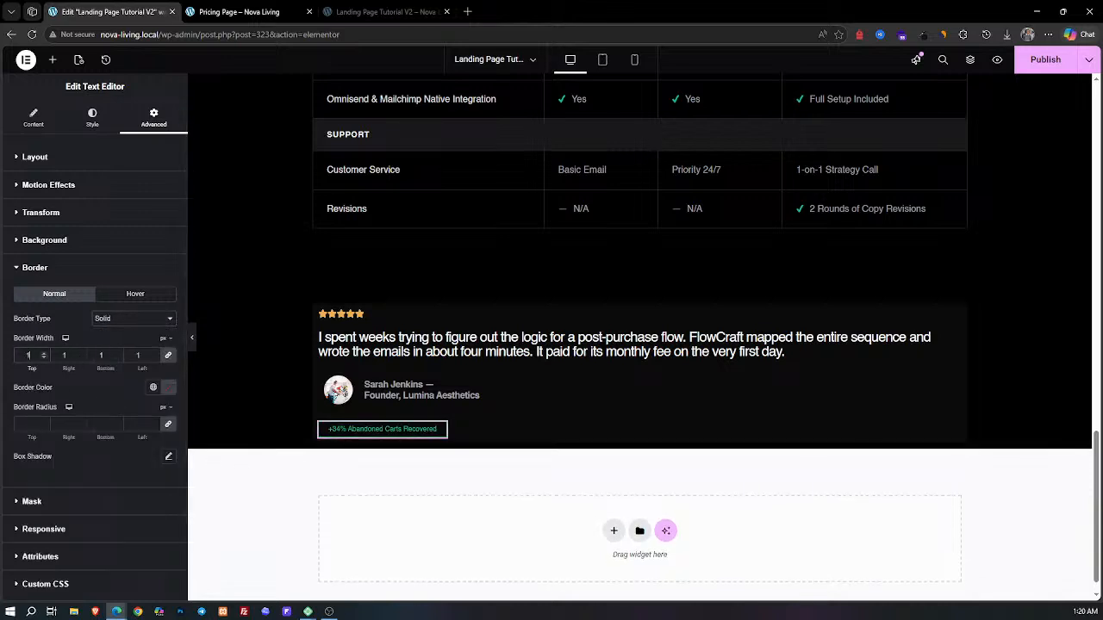
Step: Set the badge's border color to 27272A
key("alt+Tab")
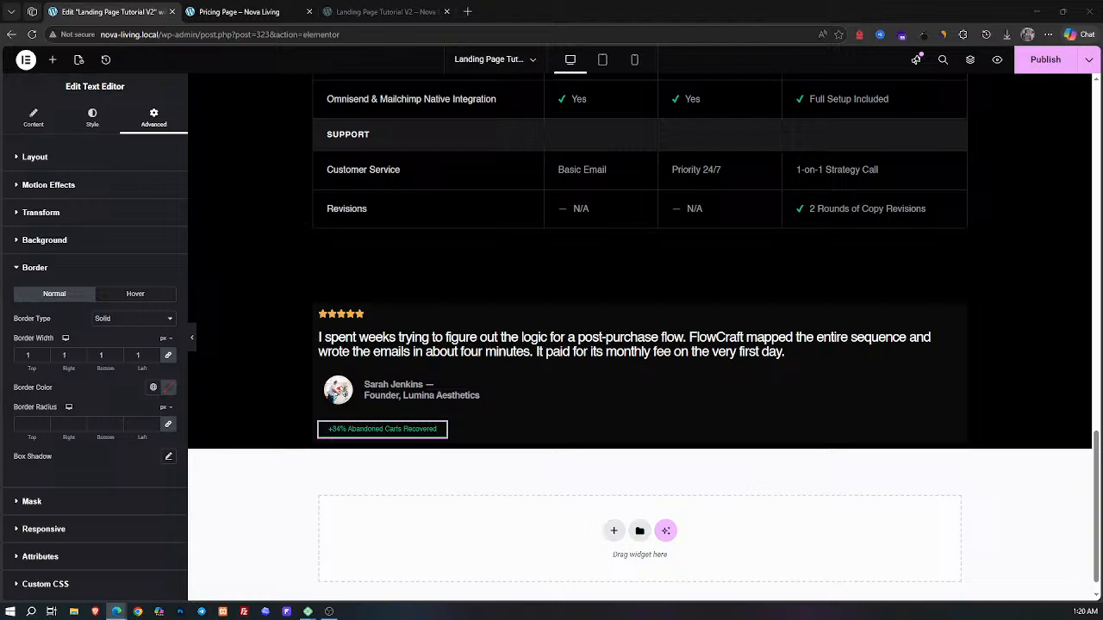
left_click(168, 388)
type("27272A")
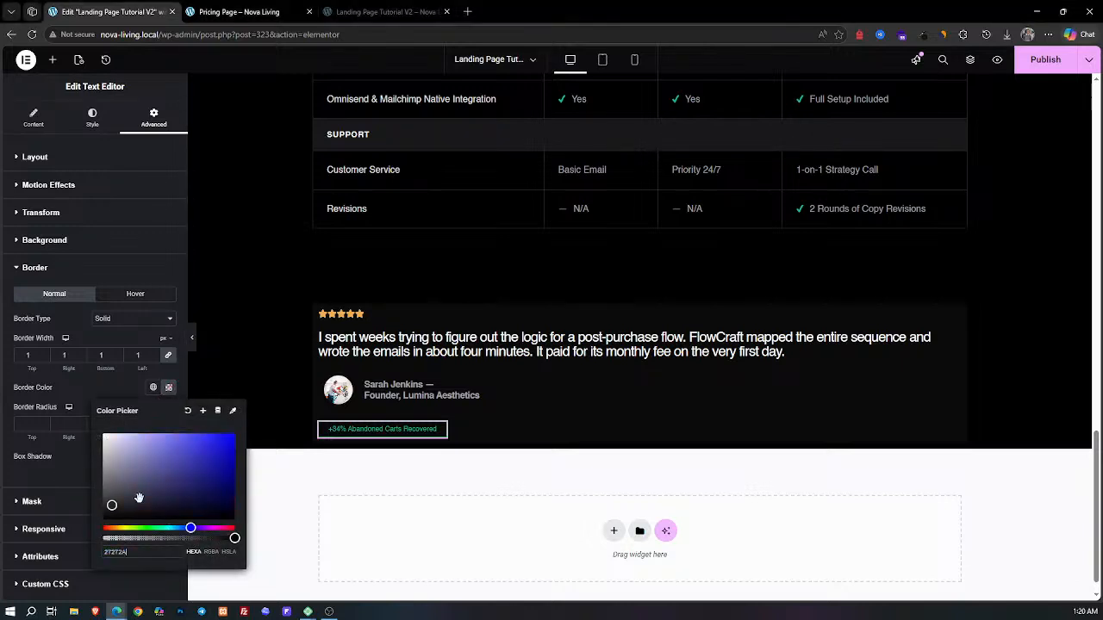
left_click(50, 461)
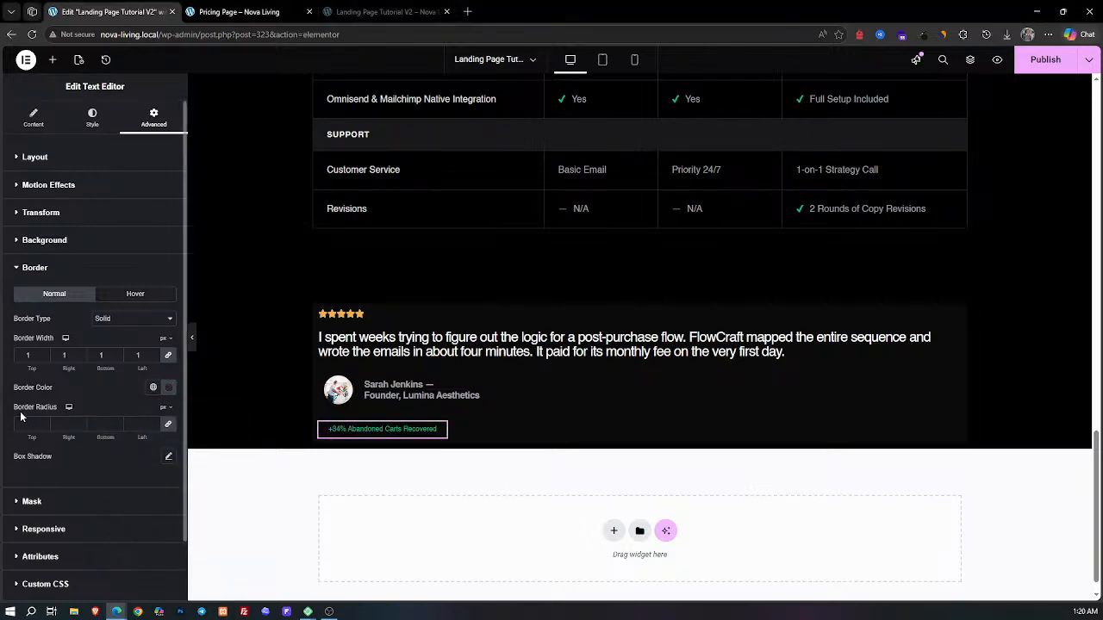
Step: Round the badge's border with a 20 px radius on all corners and preview the card at full width
left_click(27, 424)
type("20")
left_click(192, 337)
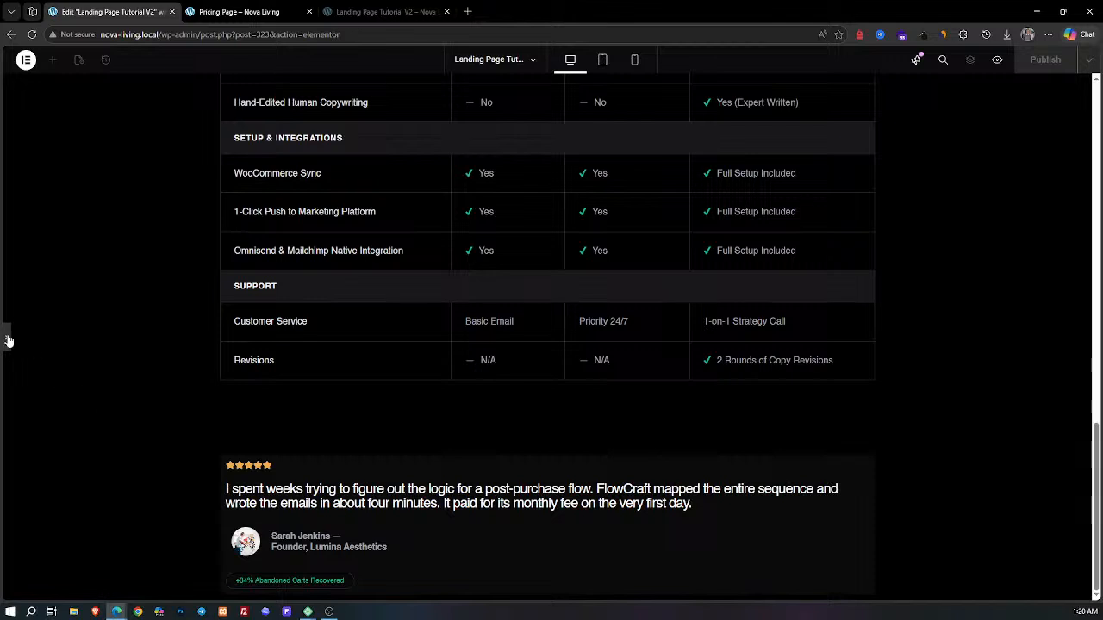
scroll(106, 379, "down", 2)
left_click(377, 385)
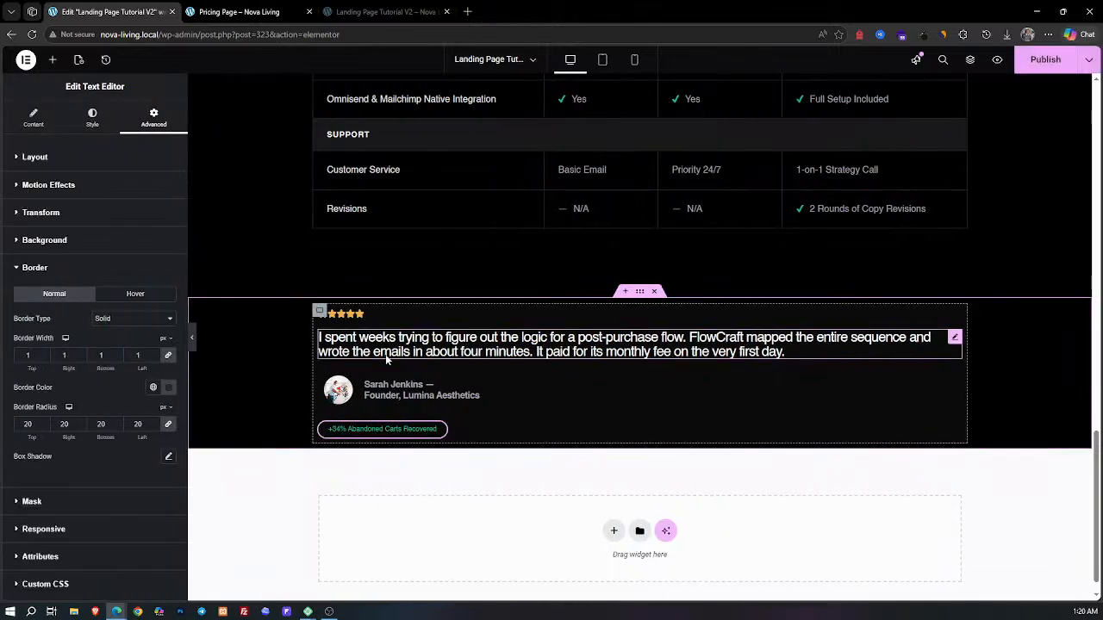
Step: Round the testimonial card's corners with a 5 px radius and give it 50 px of padding on all sides
left_click(191, 10)
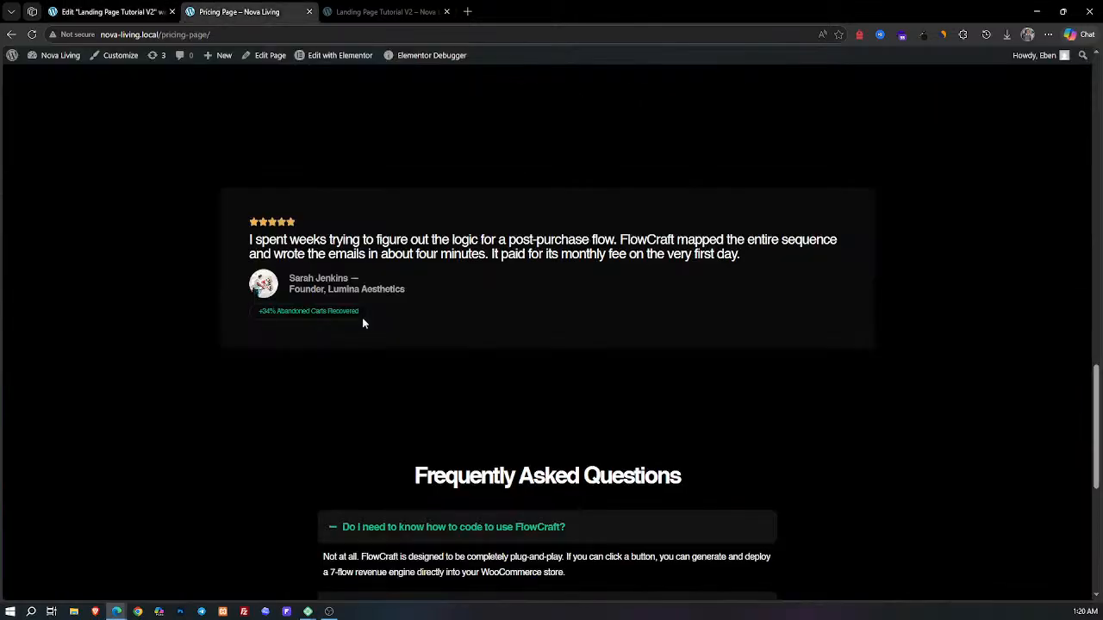
left_click(124, 12)
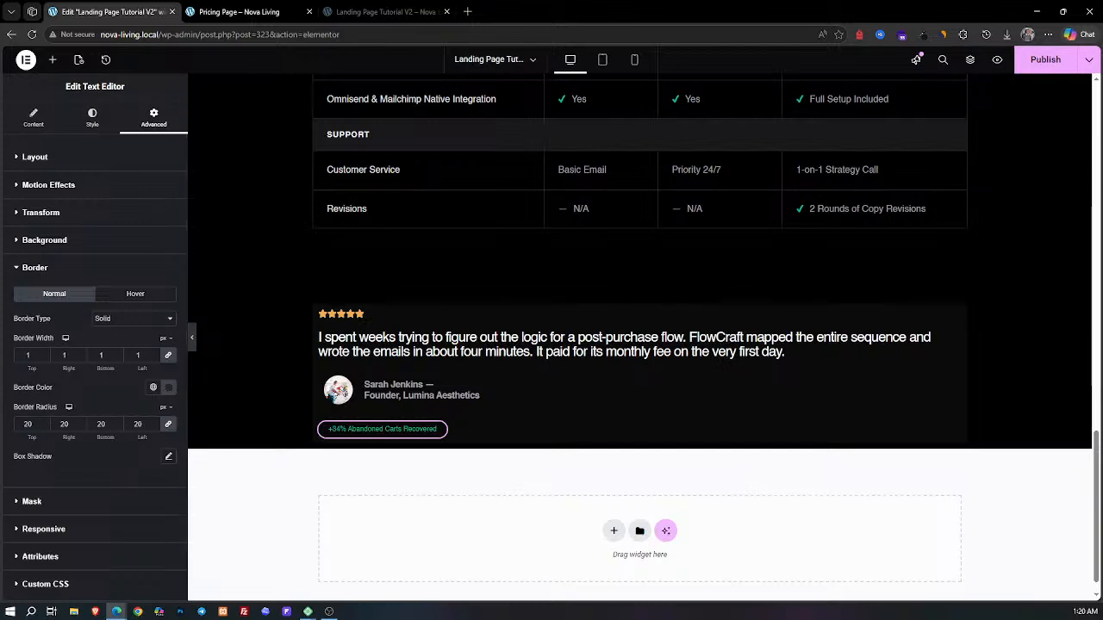
left_click(319, 311)
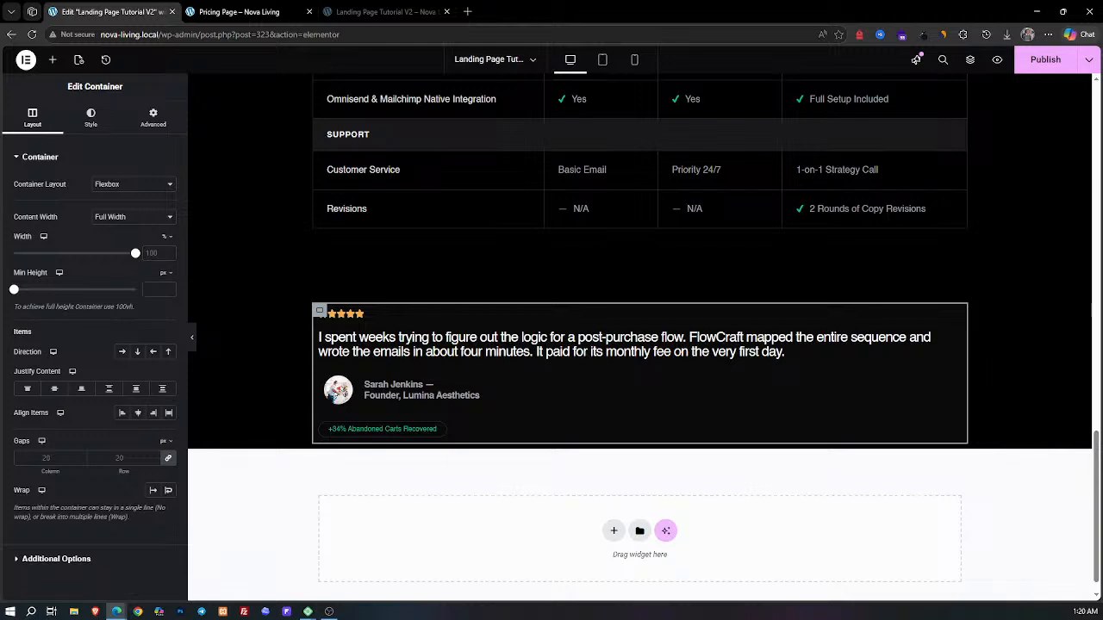
left_click(102, 126)
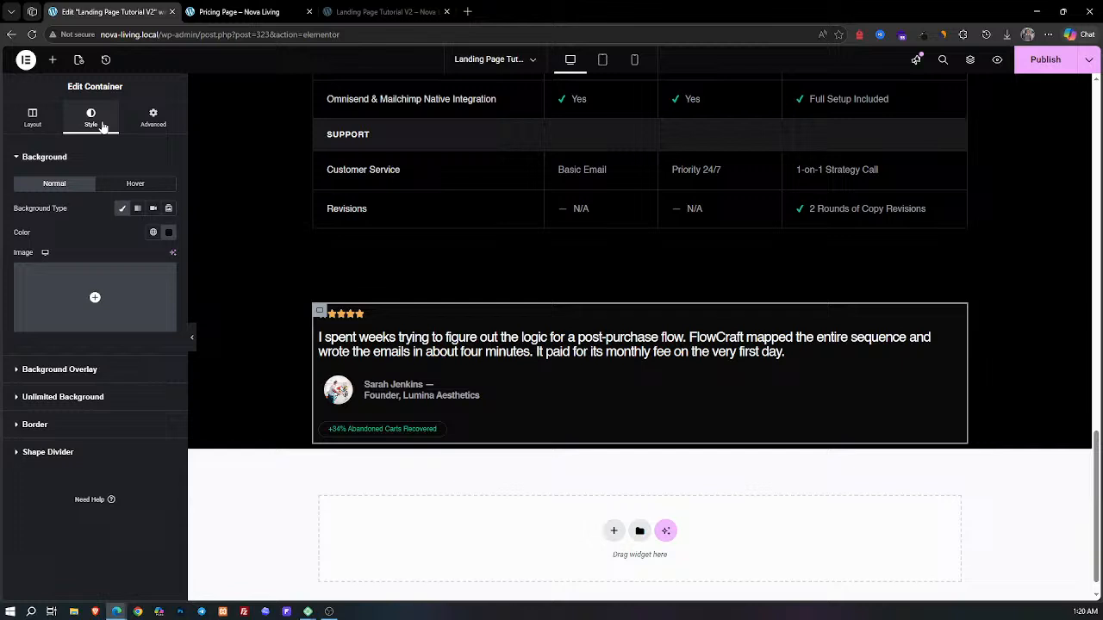
left_click(83, 424)
left_click(26, 333)
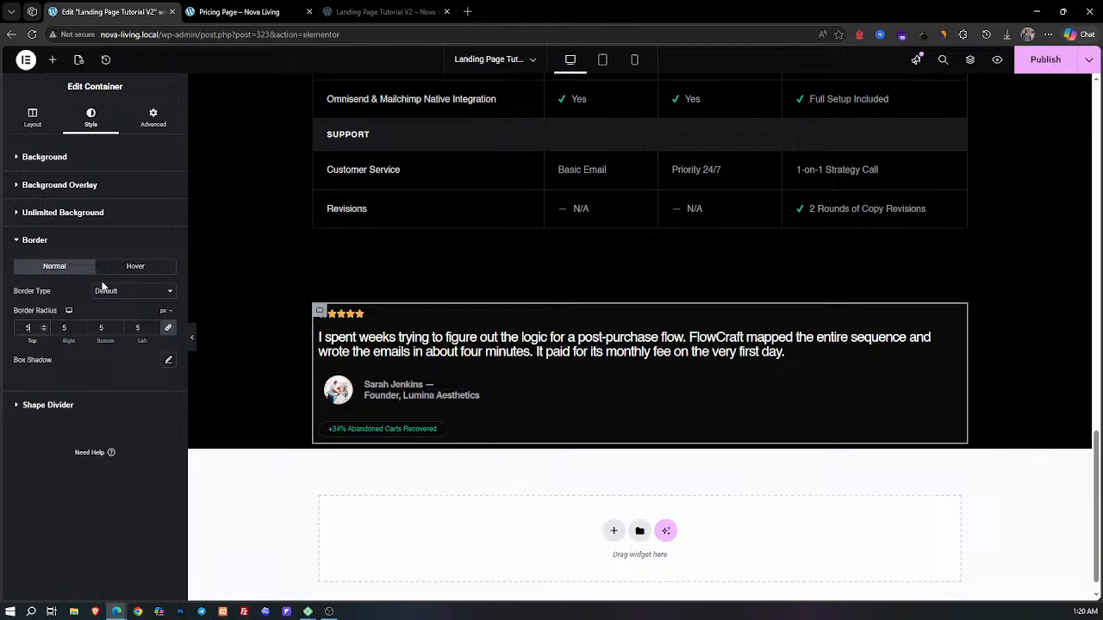
left_click(153, 118)
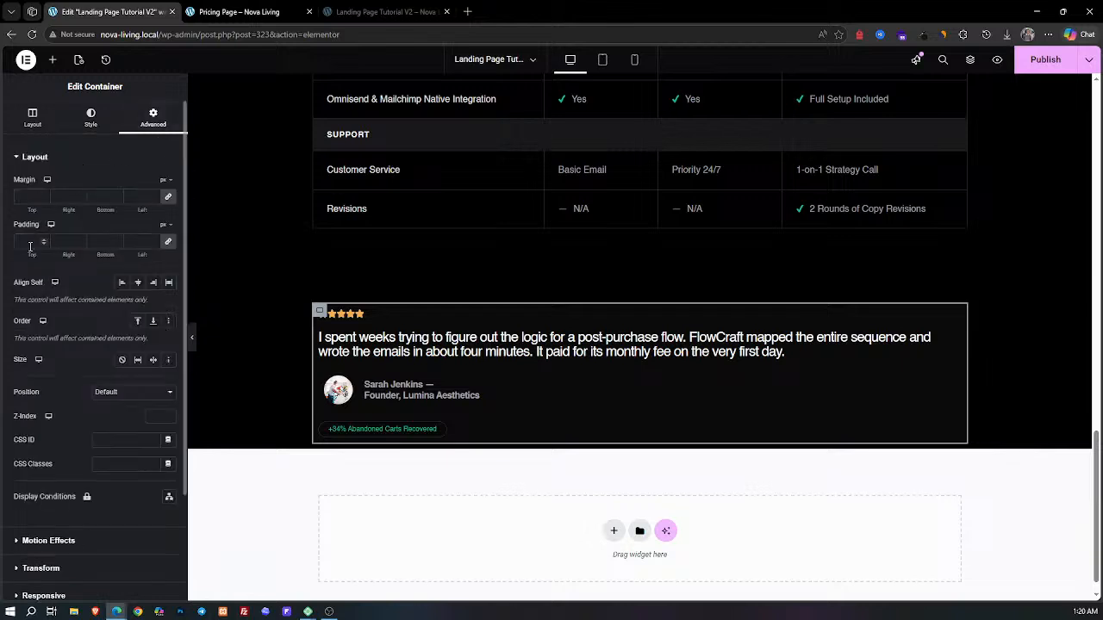
type("50")
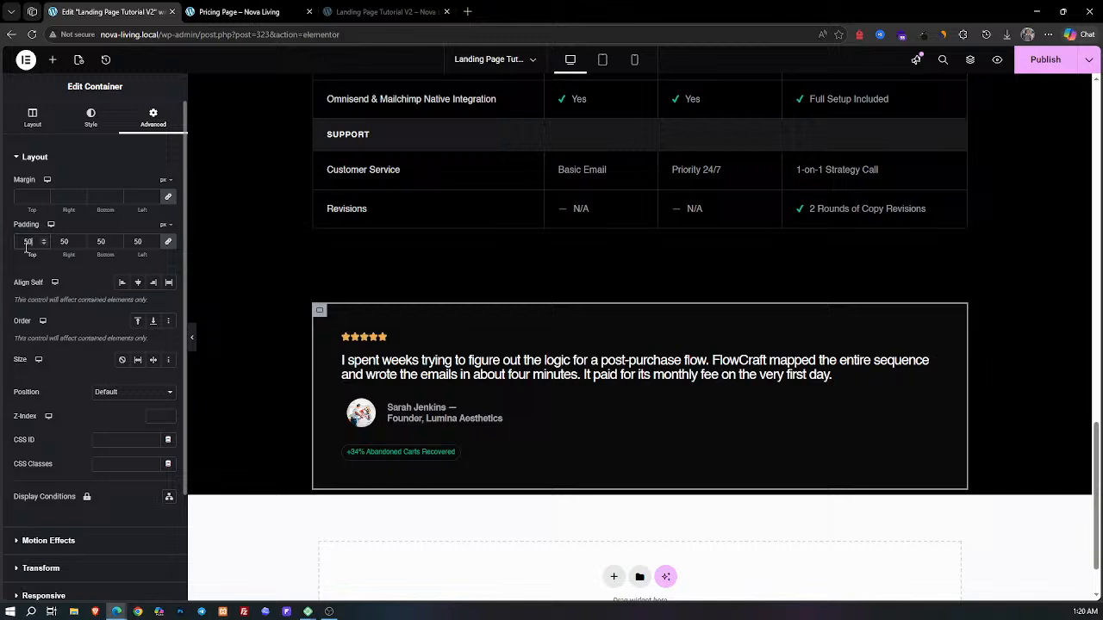
Step: Set the testimonial card's gaps to 0 px between columns and 10 px between rows
left_click(34, 119)
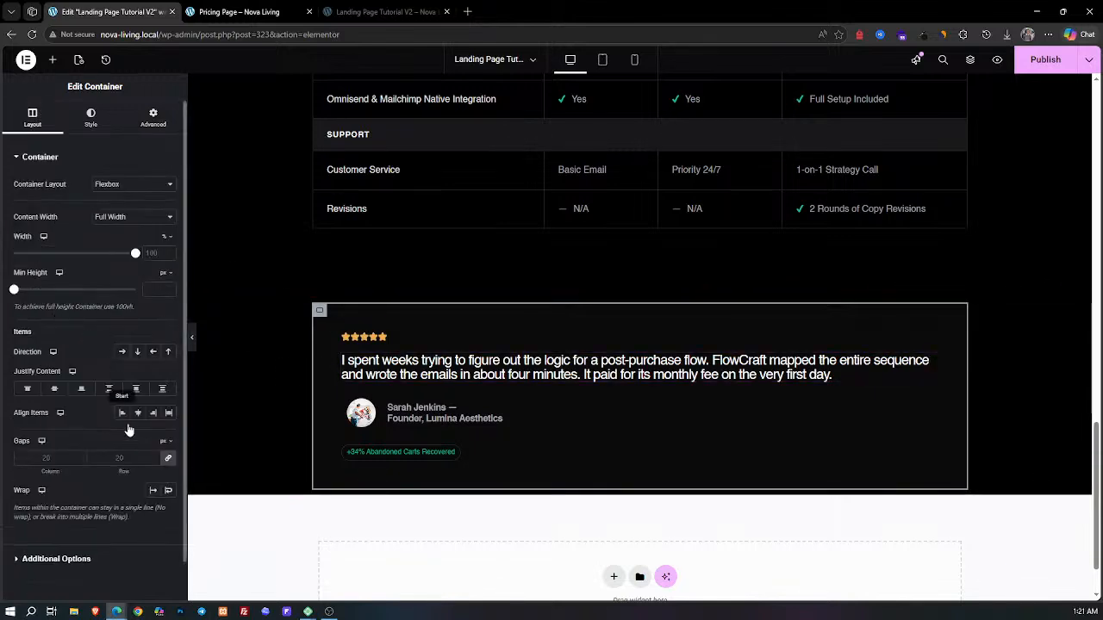
left_click(168, 457)
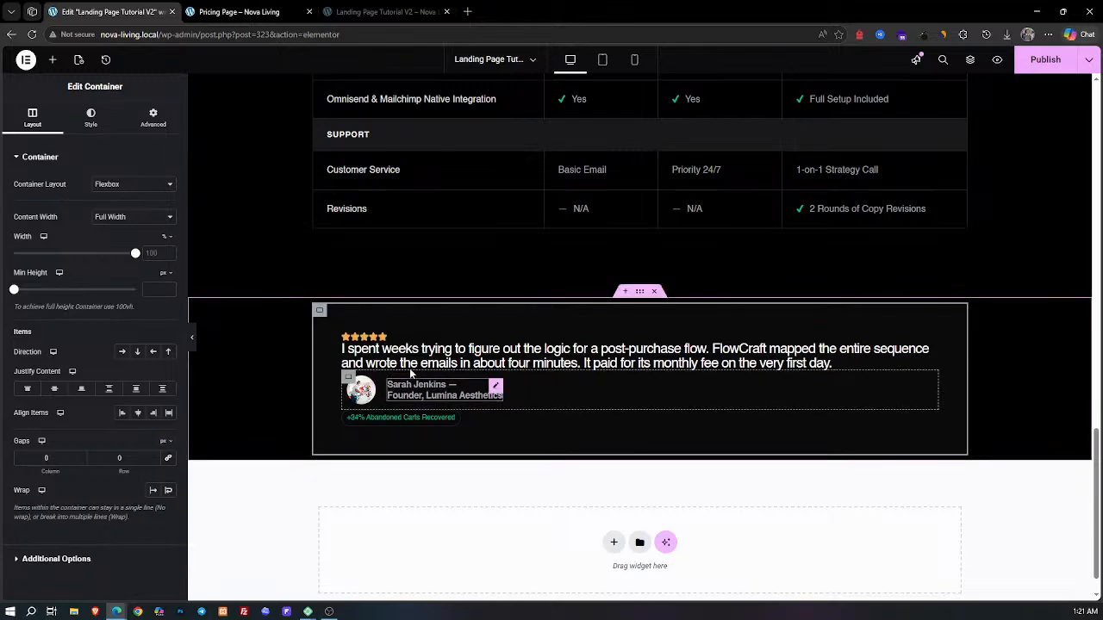
left_click(225, 8)
left_click(178, 7)
left_click(125, 456)
type("5")
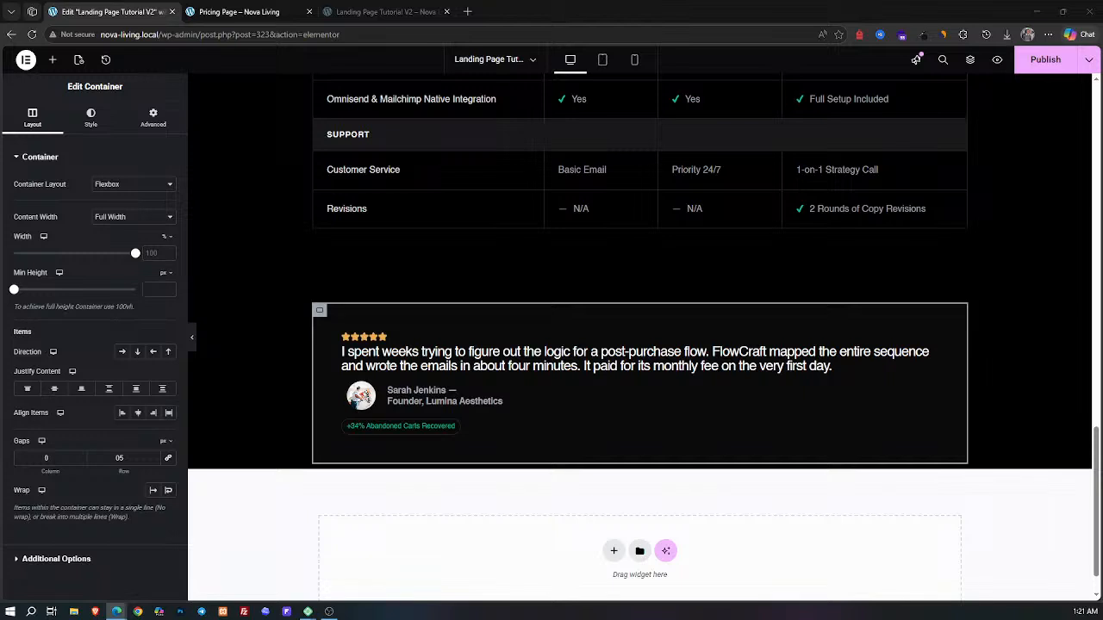
double_click(119, 457)
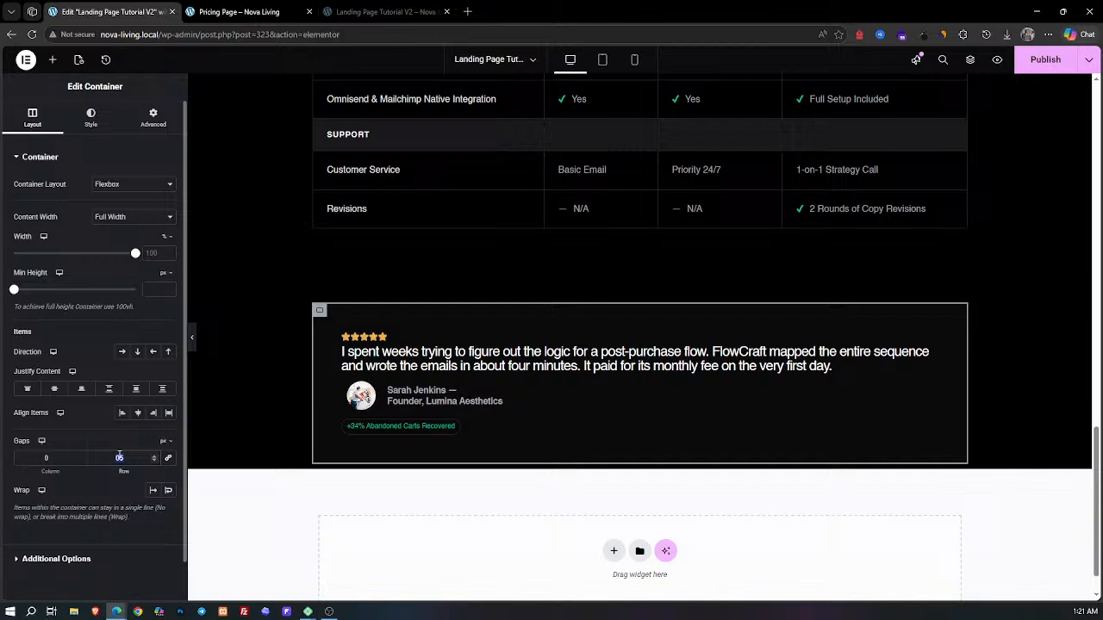
type("10")
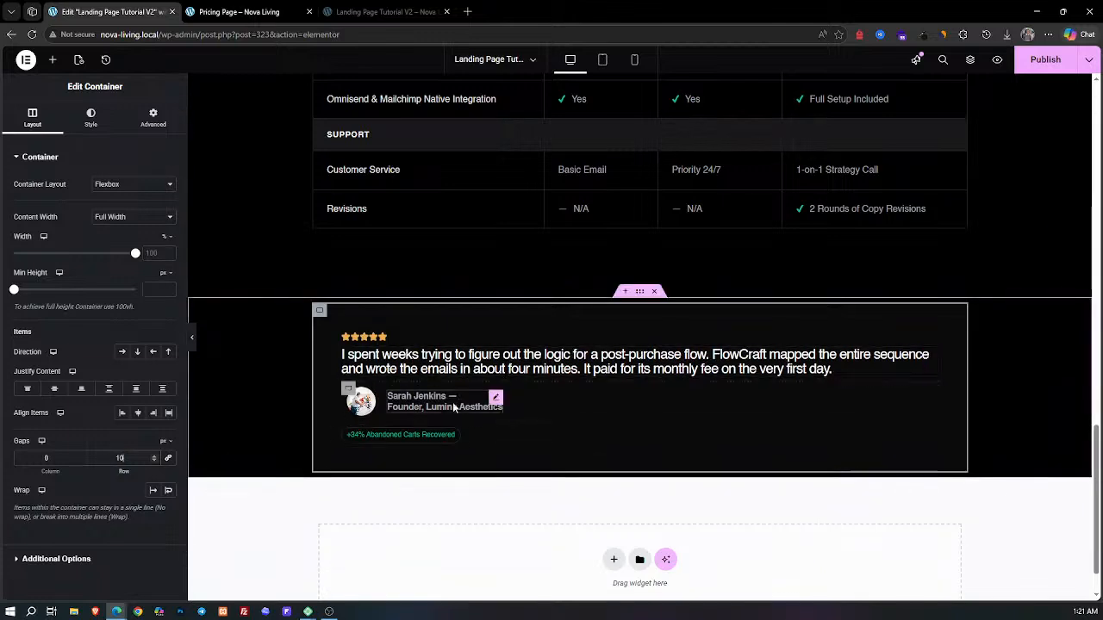
Step: Preview the testimonial card at full width and compare its spacing with the reference pricing page
scroll(192, 342, "up", 2)
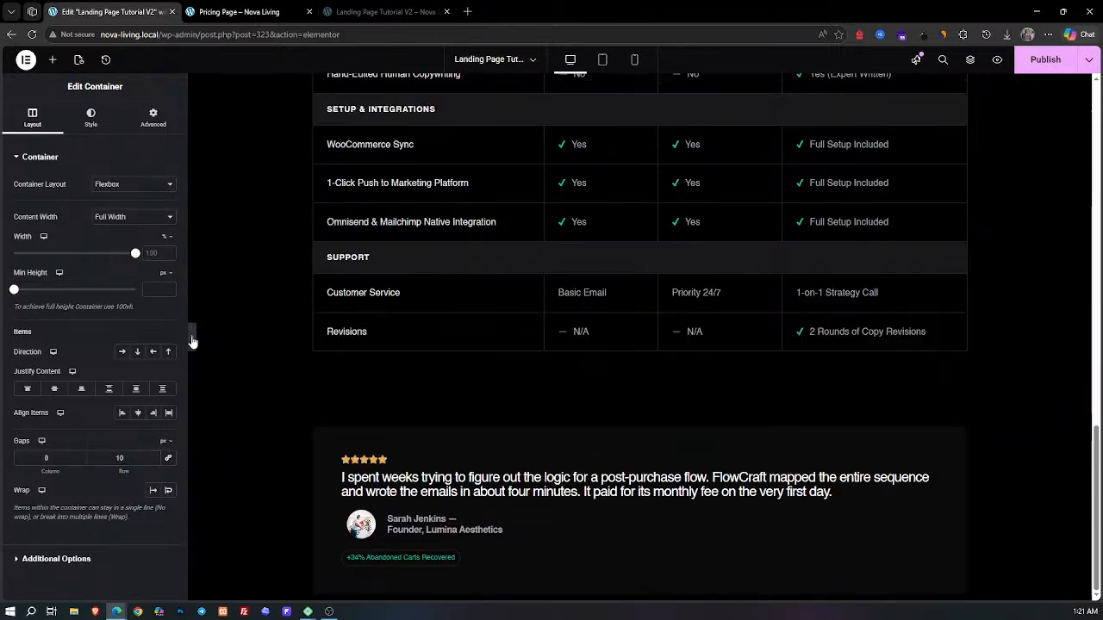
left_click(192, 338)
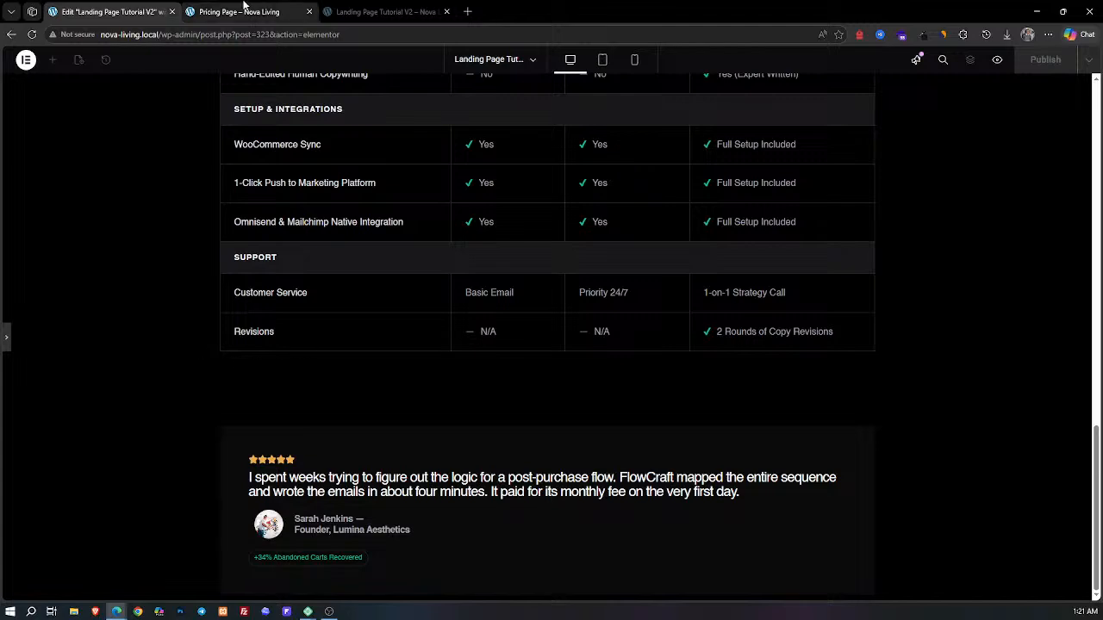
left_click(244, 10)
left_click(125, 11)
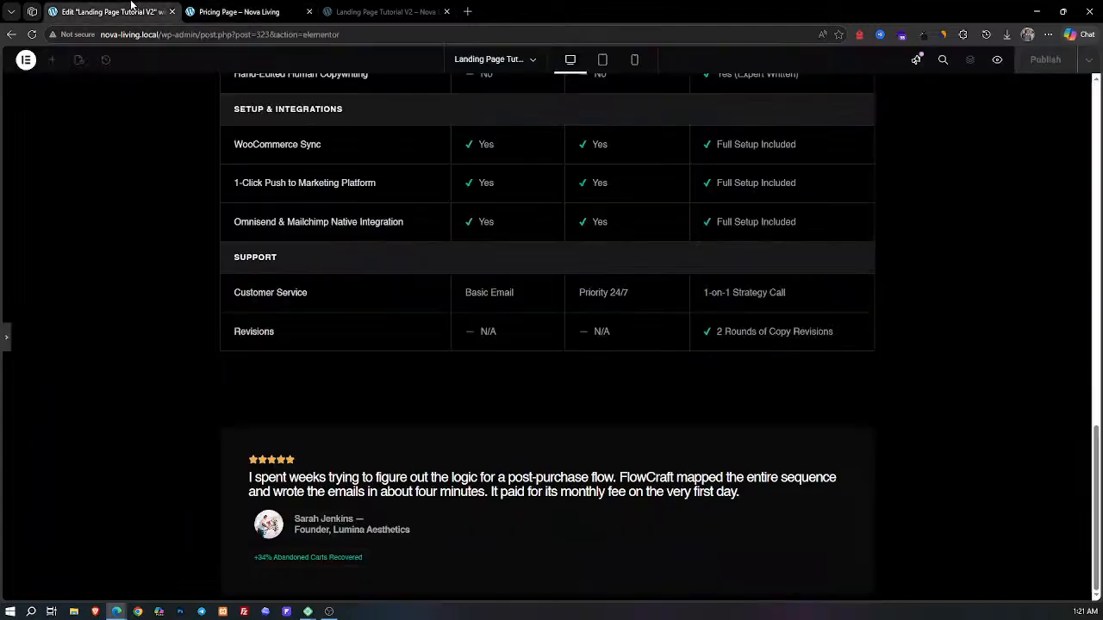
left_click(220, 7)
left_click(159, 11)
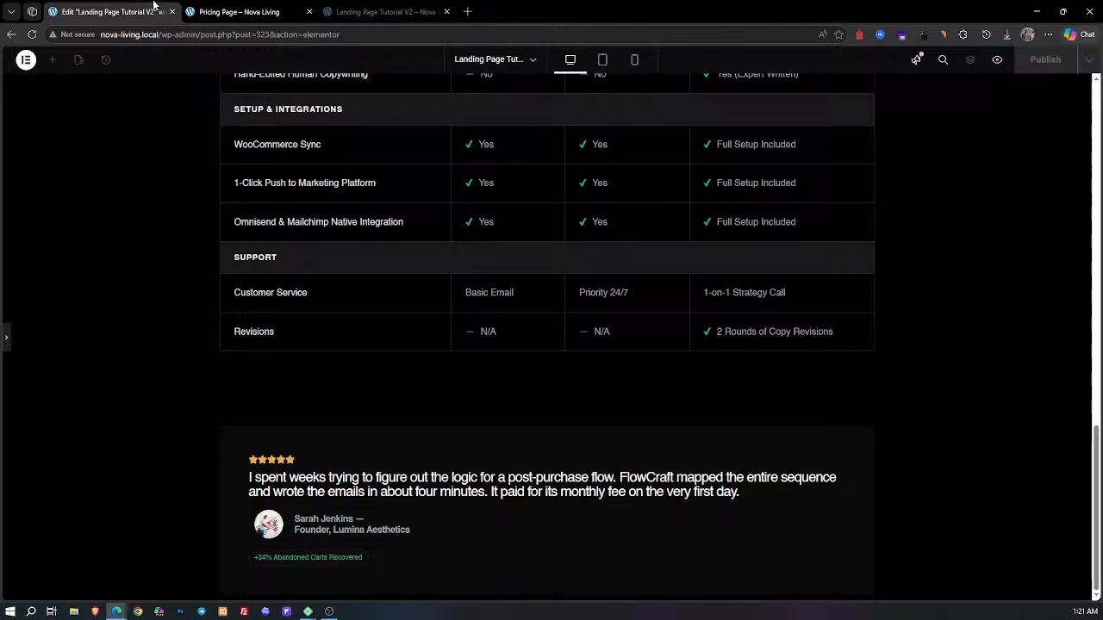
left_click(222, 7)
left_click(133, 8)
left_click(221, 7)
left_click(138, 5)
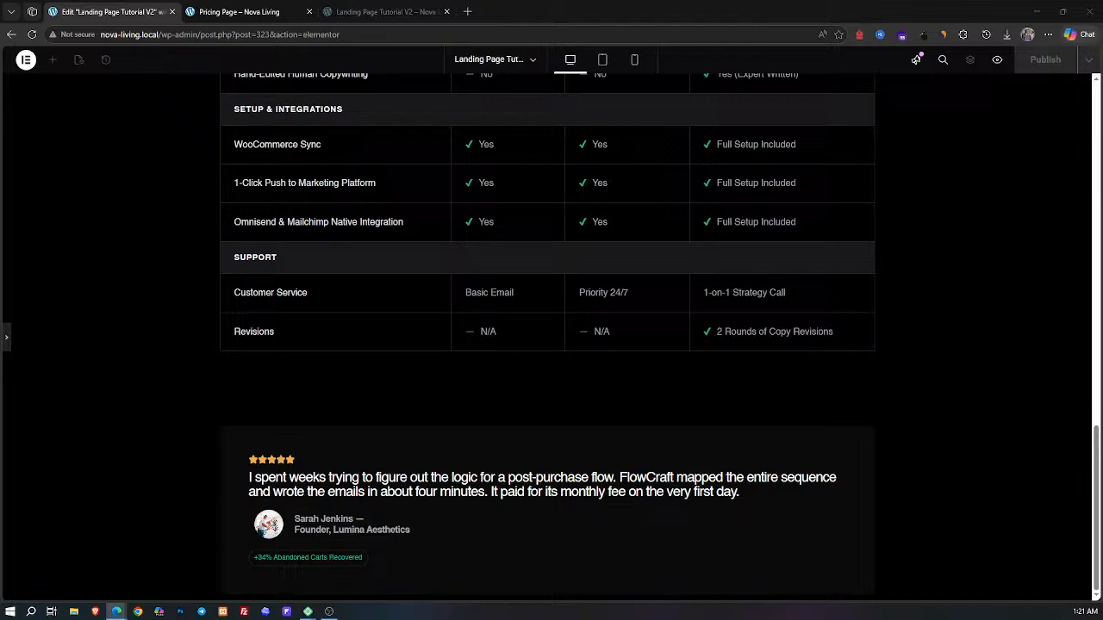
key("ctrl+Tab")
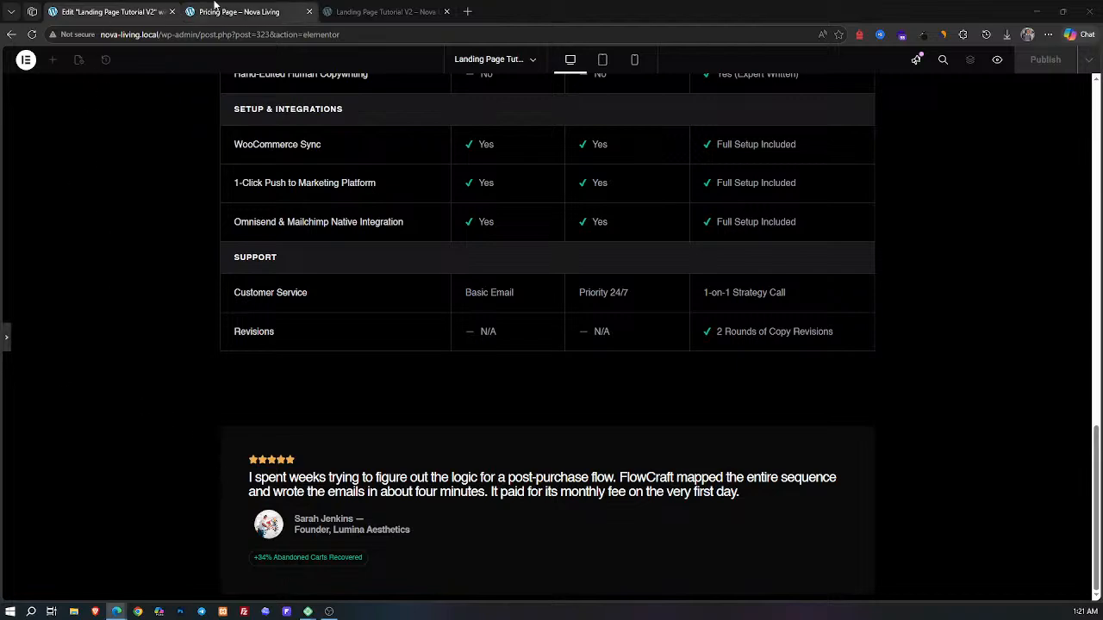
key("ctrl+shift+Tab")
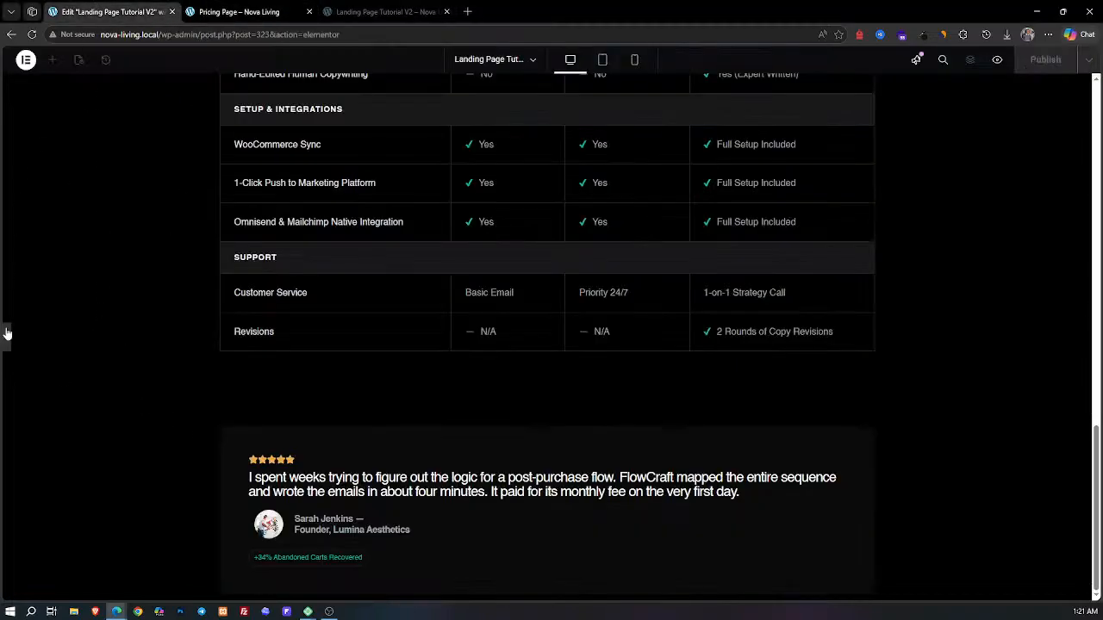
Step: Set the padding of the container holding the reviewer's photo and name to 0 and preview the card at full width
left_click(6, 332)
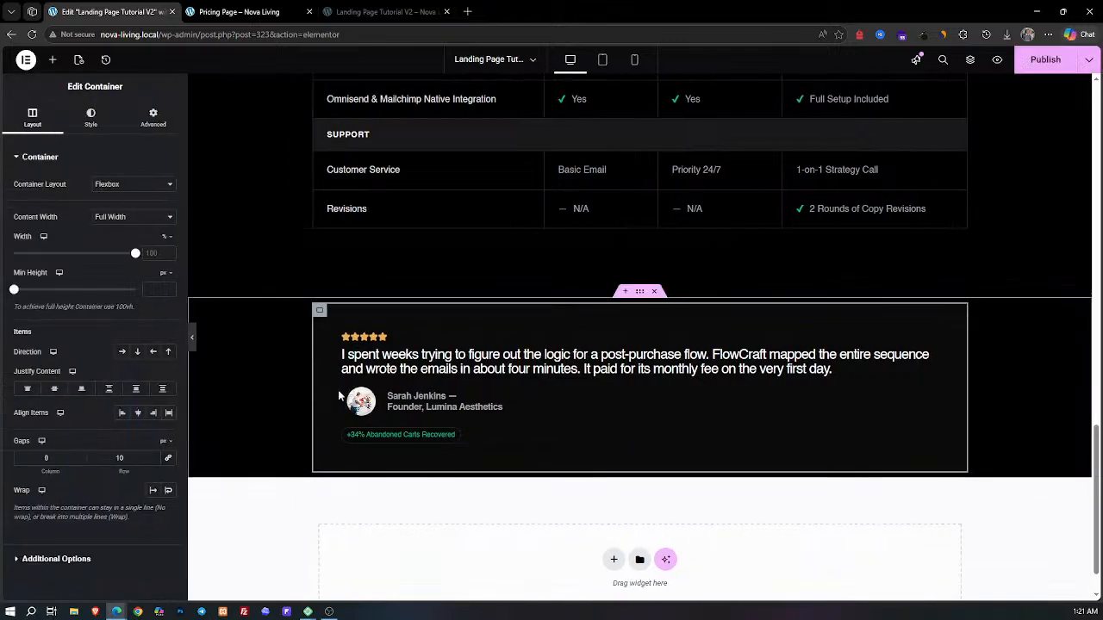
left_click(348, 387)
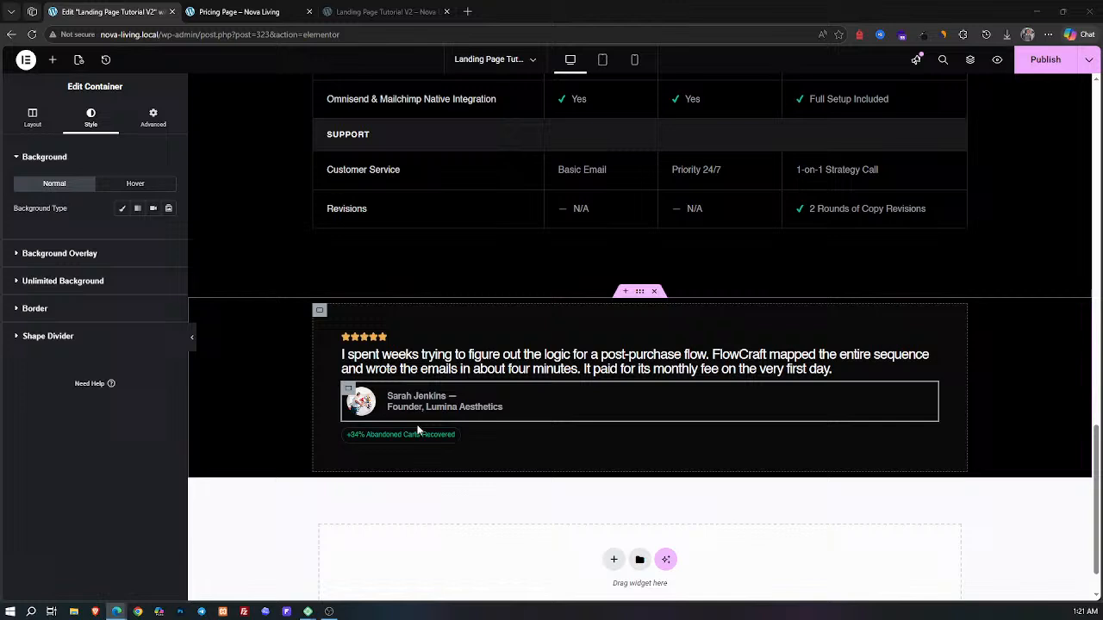
left_click(154, 117)
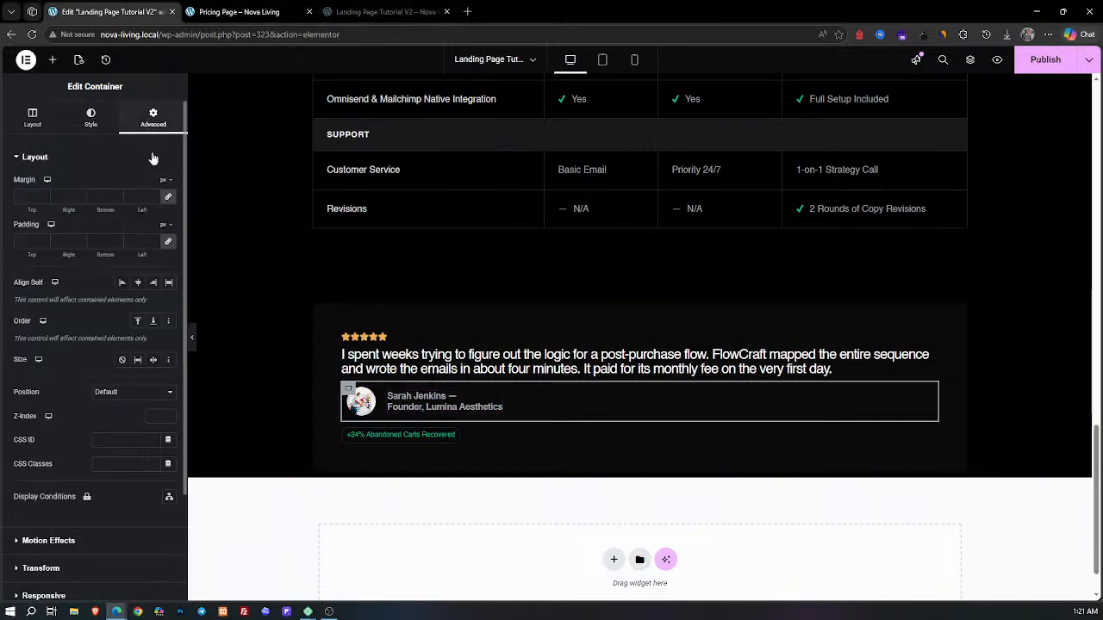
left_click(169, 245)
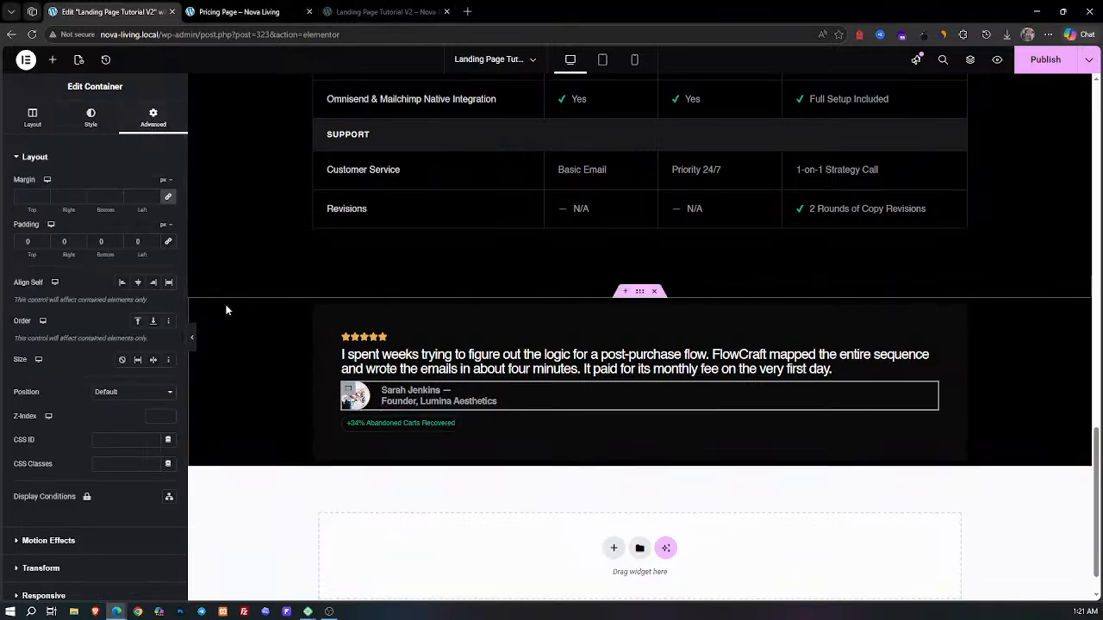
scroll(193, 340, "up", 2)
left_click(192, 339)
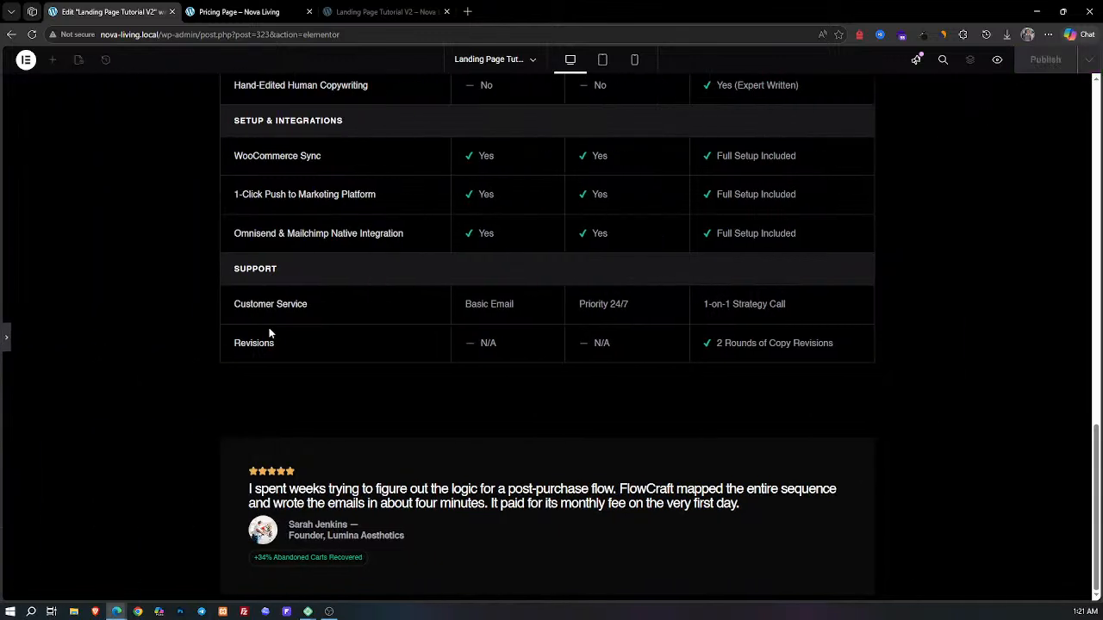
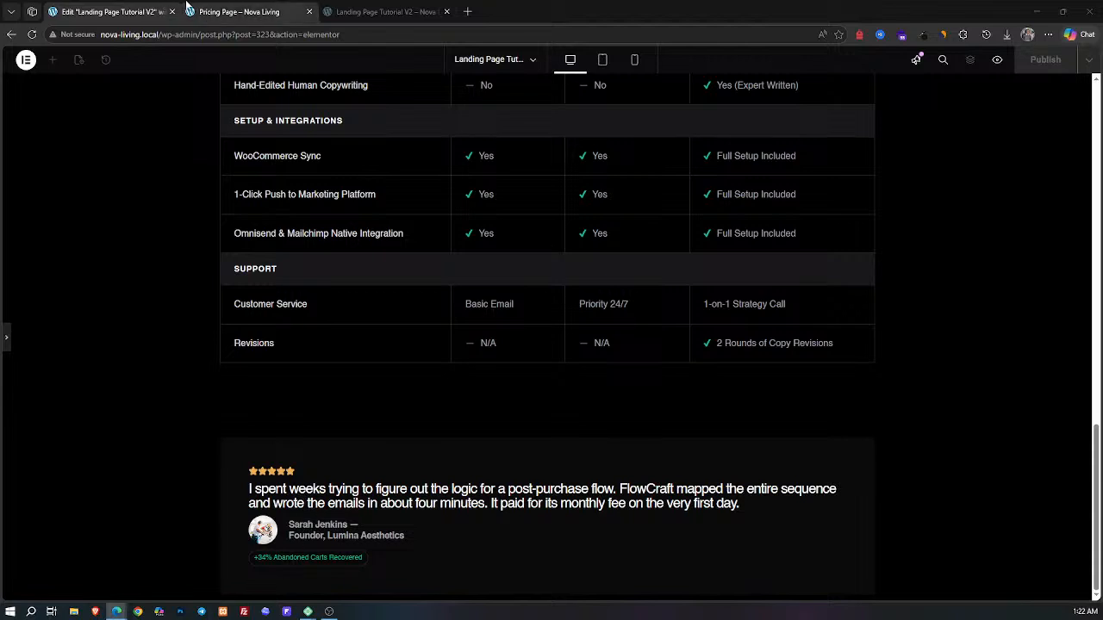
Step: Give the reviewer's photo-and-name container a 5 px top margin with 0 on the other sides and preview the card
scroll(5, 339, "down", 2)
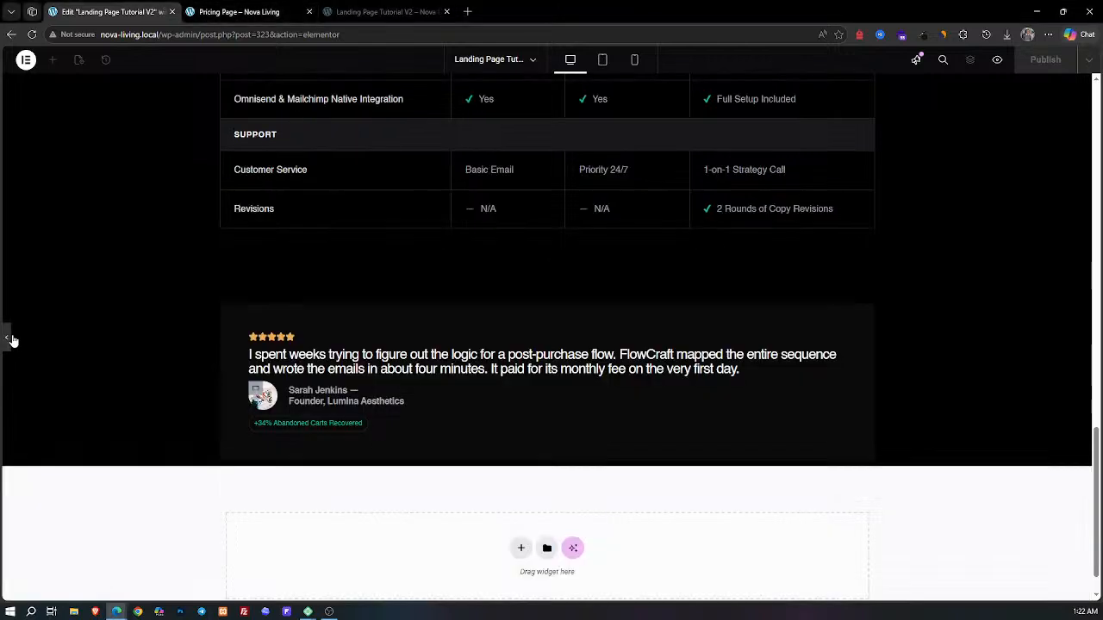
left_click(406, 456)
left_click(169, 199)
left_click(27, 198)
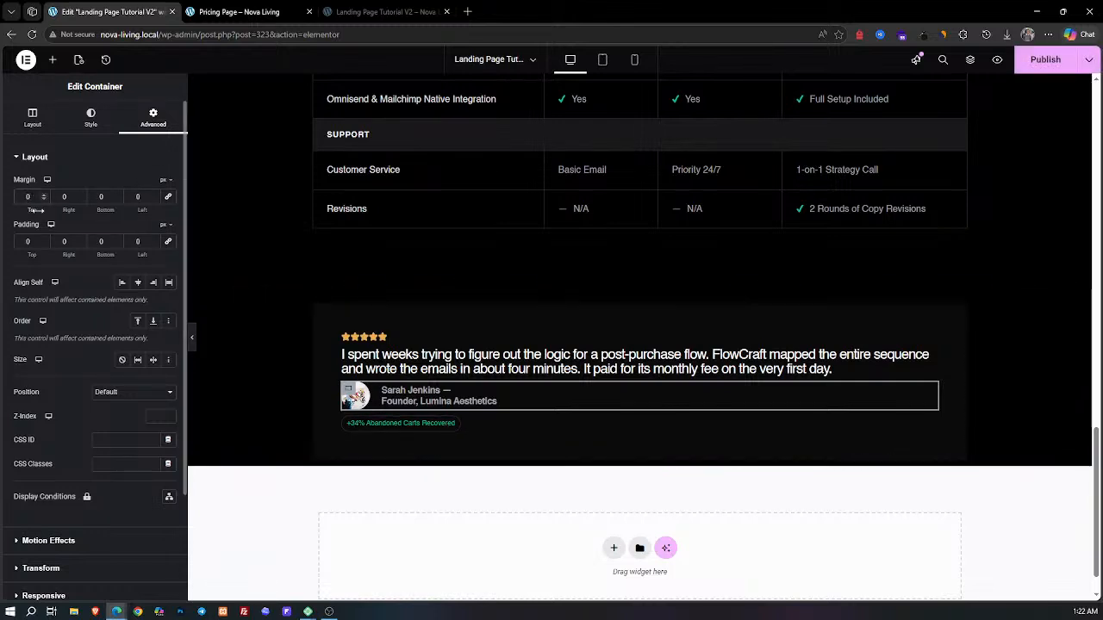
type("5")
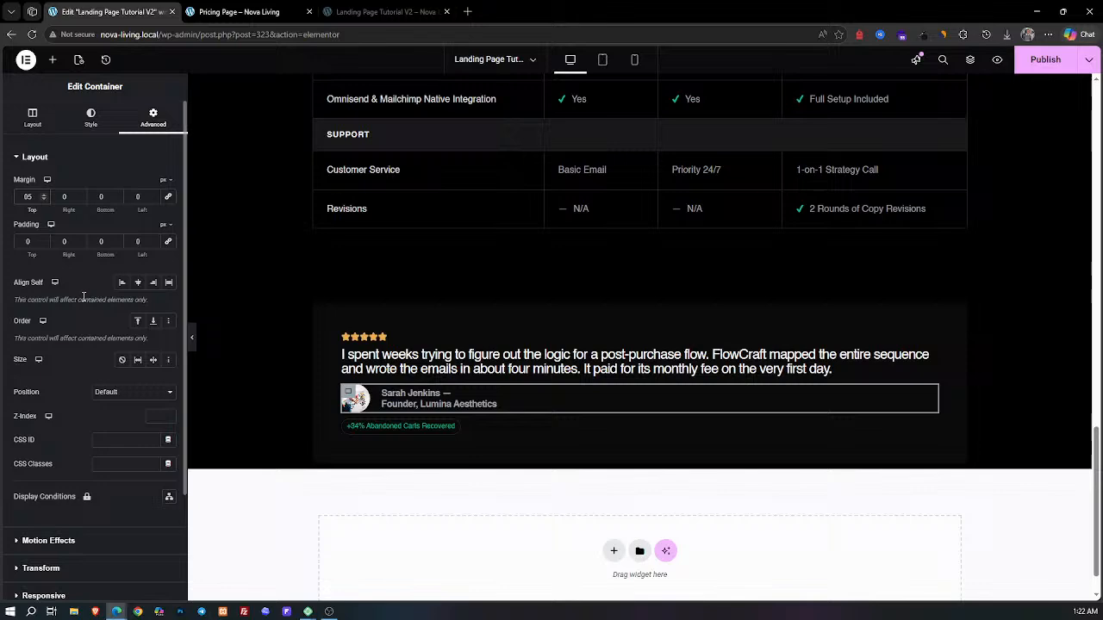
left_click(193, 340)
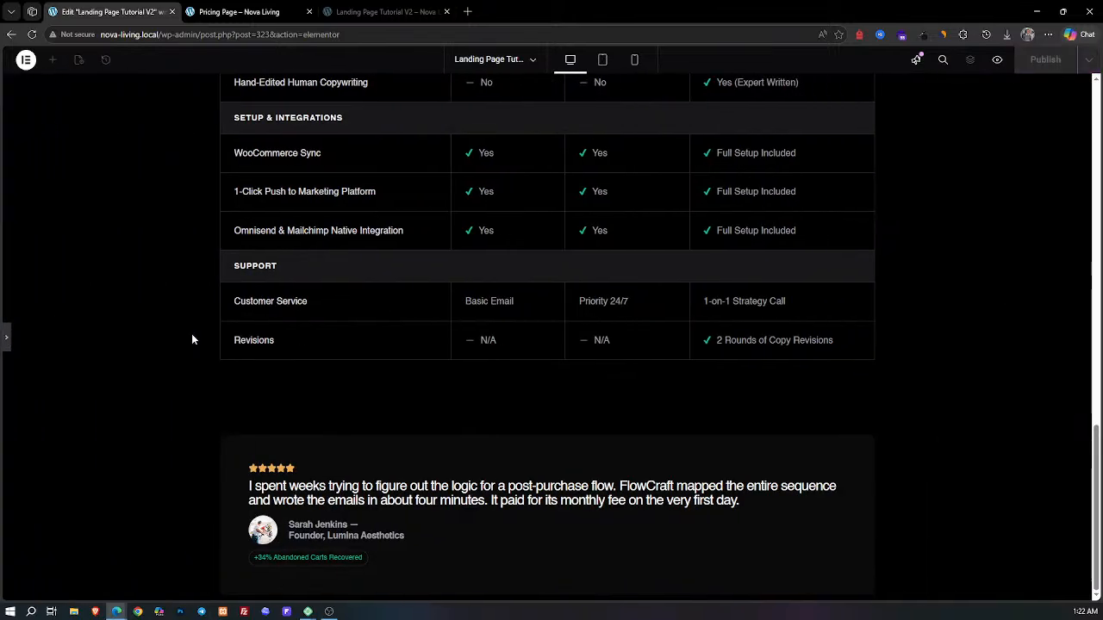
left_click(8, 337)
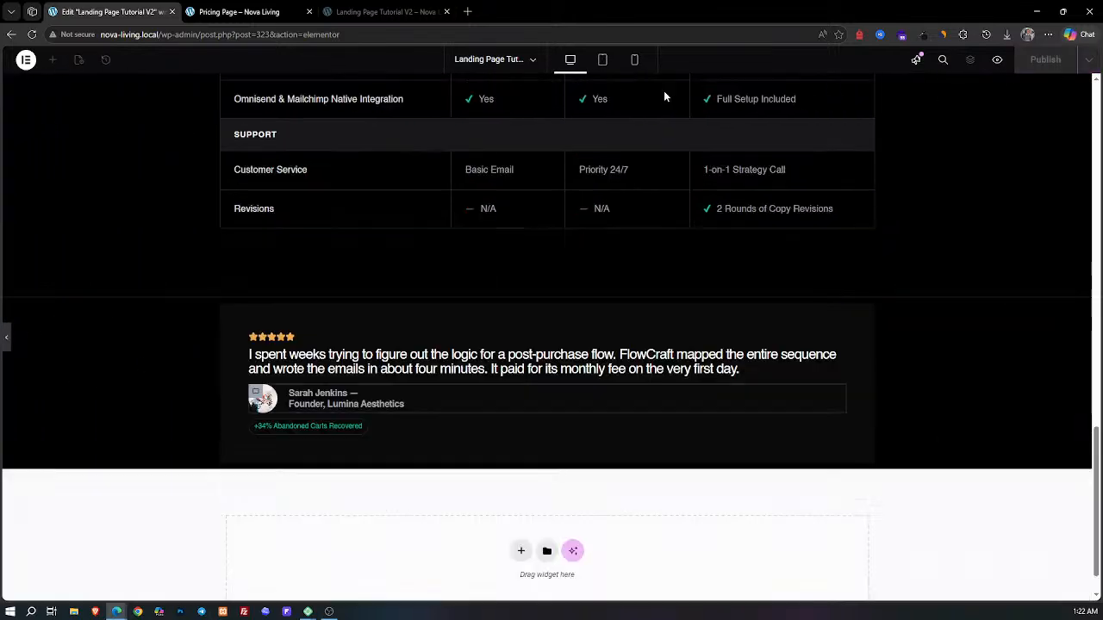
Step: For the tablet layout, set the outer testimonial container's padding to 100 px top and bottom and 20 px right and left
left_click(602, 59)
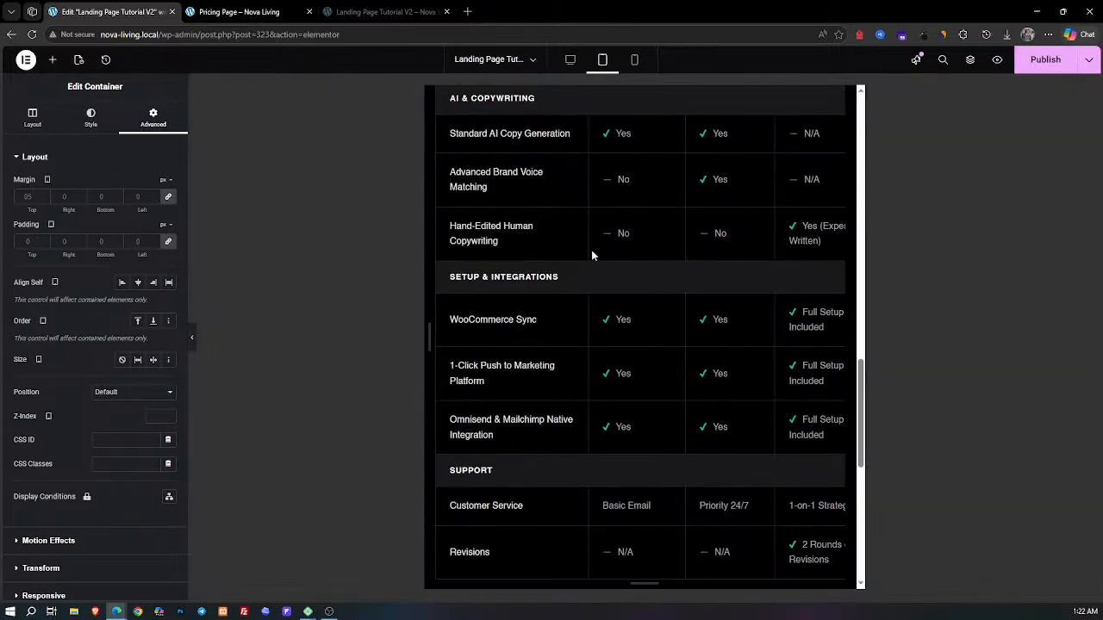
scroll(583, 376, "down", 1)
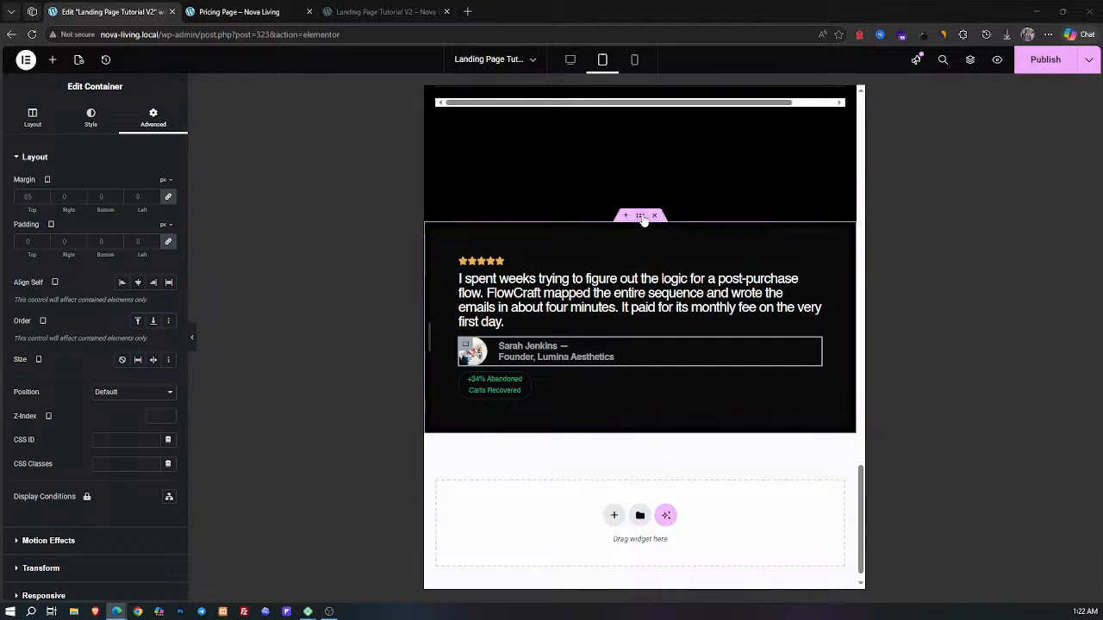
left_click(640, 216)
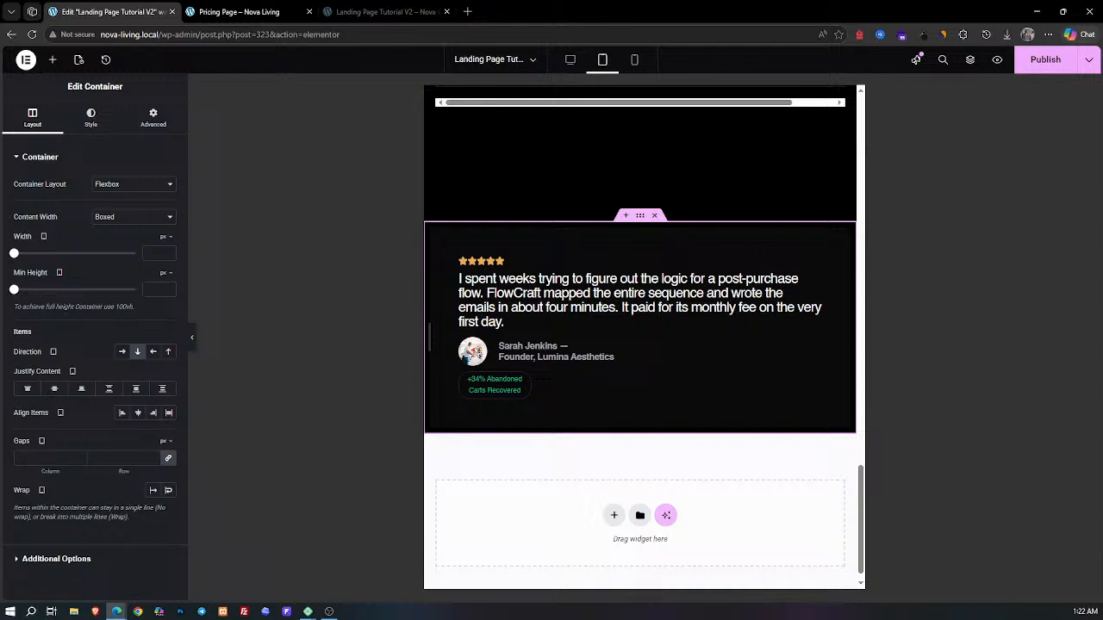
left_click(153, 118)
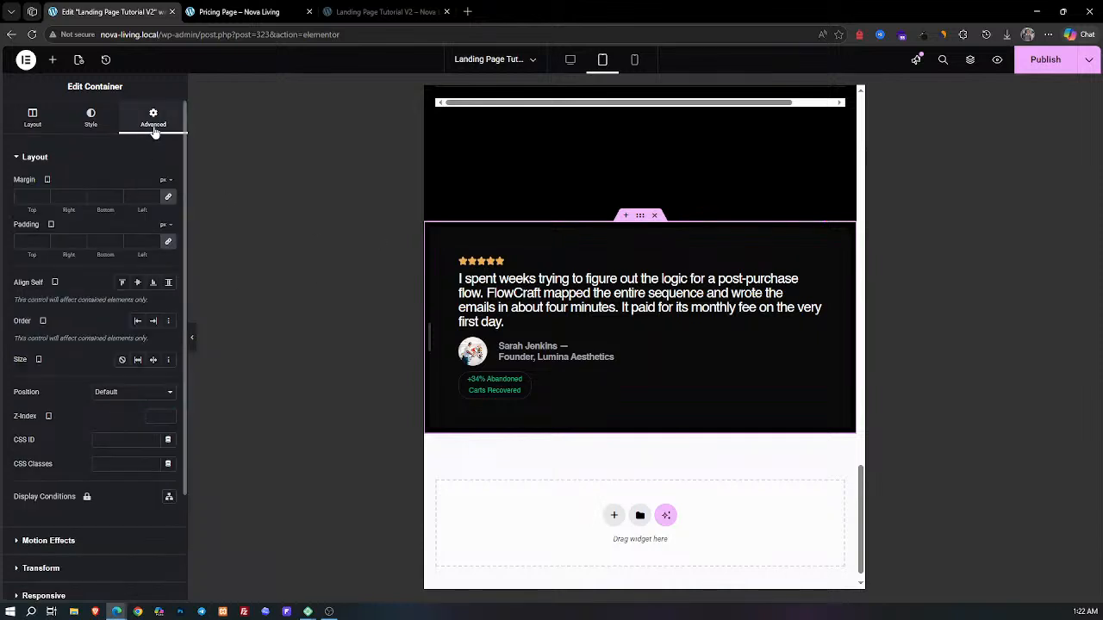
left_click(168, 243)
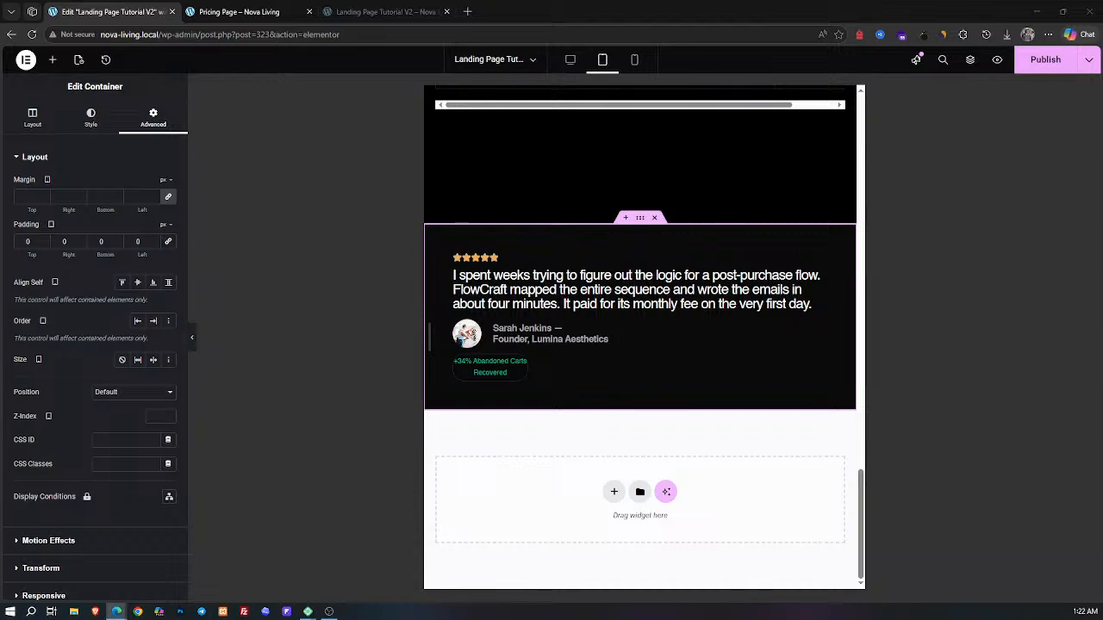
left_click(27, 242)
type("100")
key("Tab")
type("20")
key("Tab")
type("10")
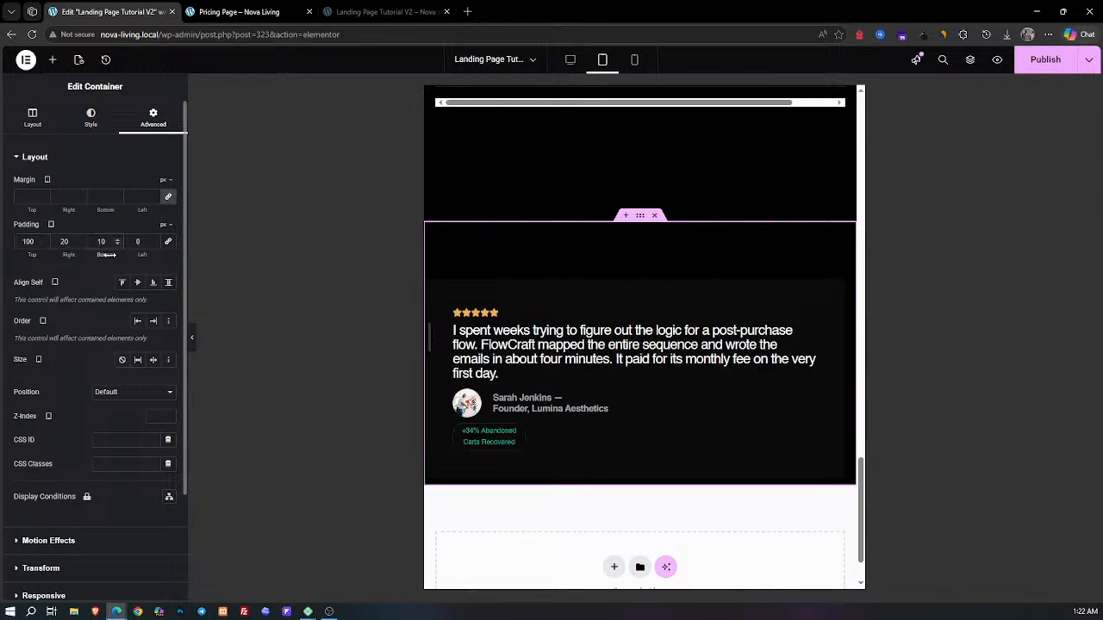
type("0")
key("Tab")
type("20")
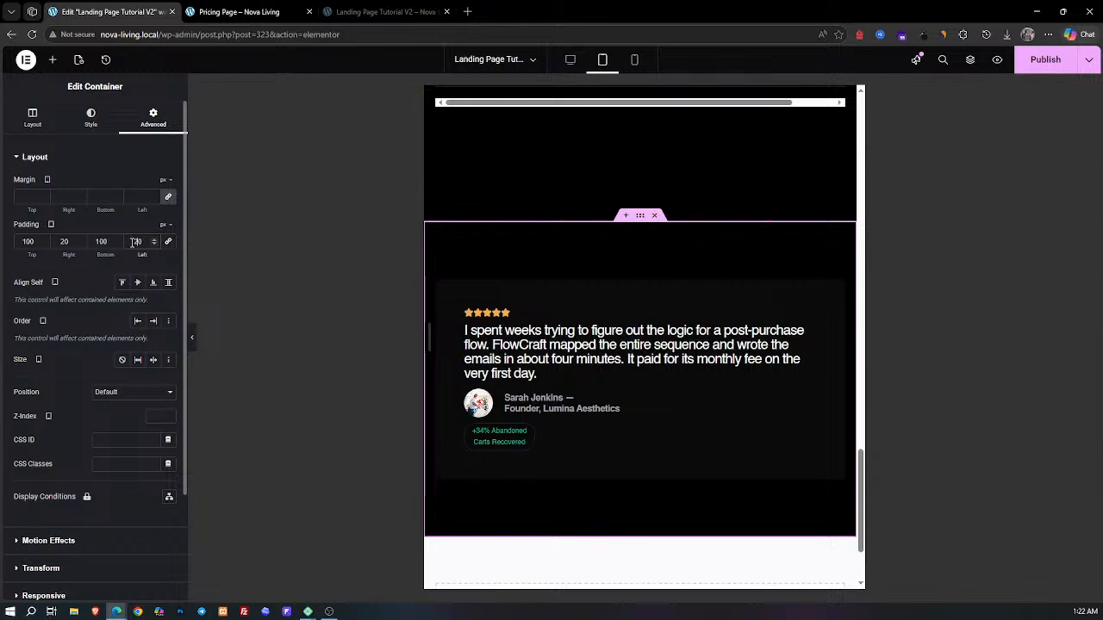
Step: Switch the results badge's custom width unit to percent for the tablet layout
left_click(508, 438)
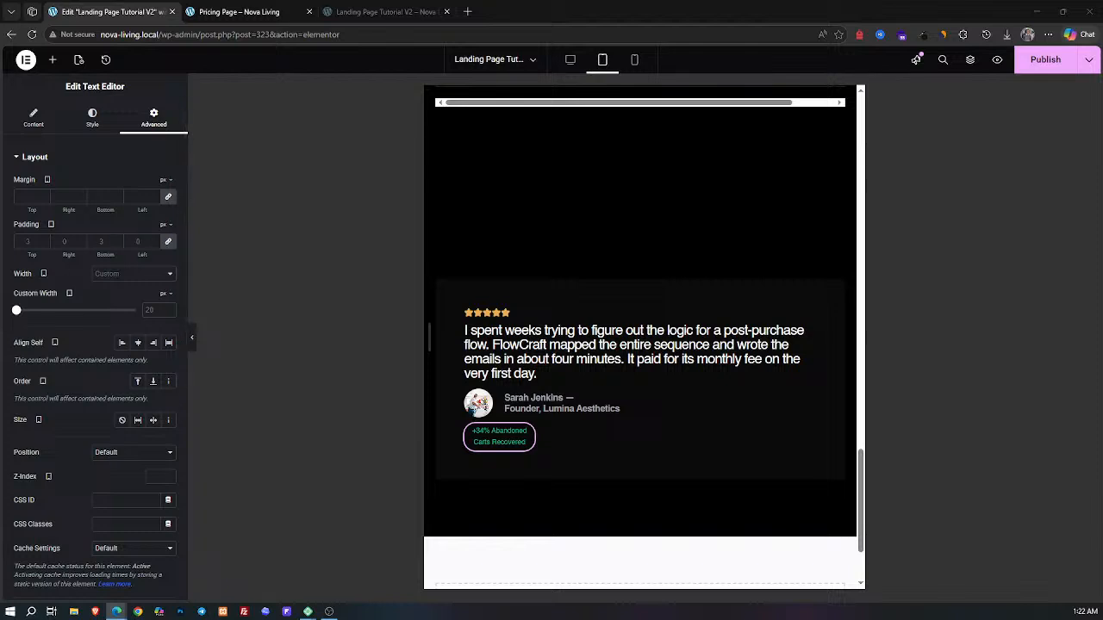
left_click(164, 299)
left_click(163, 326)
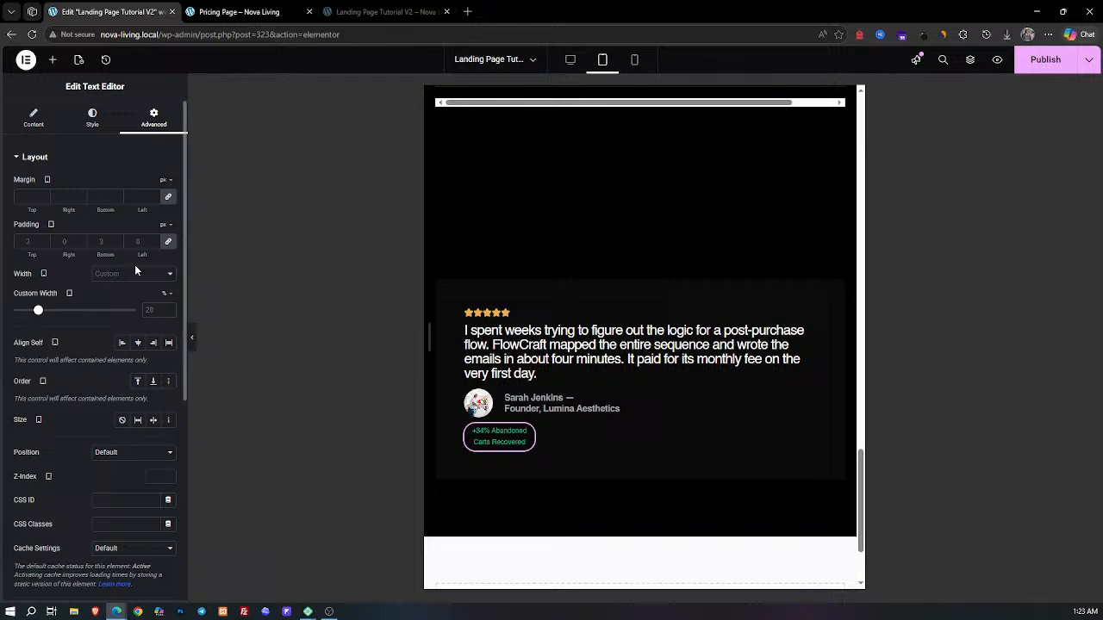
Step: Set the custom width of the "+34% Abandoned Carts Recovered" badge to 40% on tablet and 100% on mobile
double_click(152, 316)
type("40")
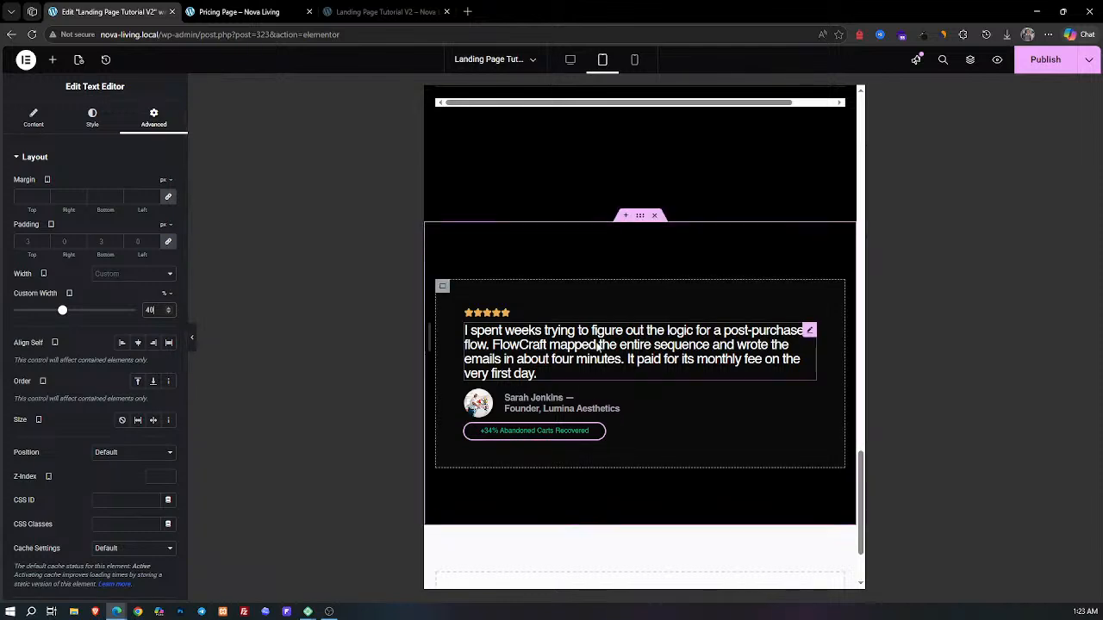
left_click(634, 65)
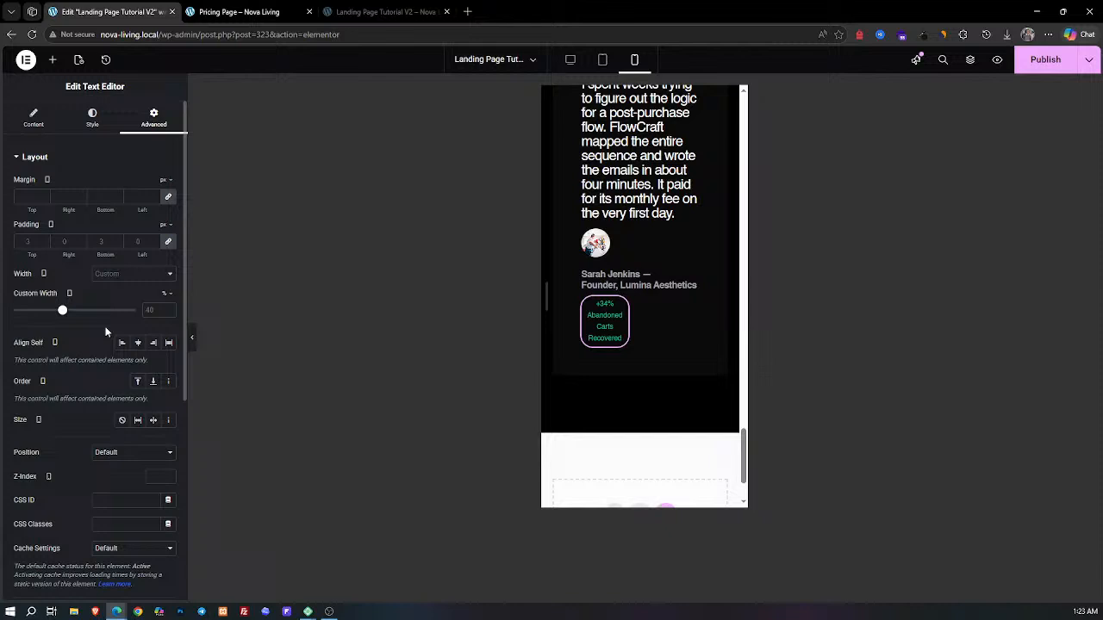
left_click_drag(64, 310, 165, 312)
scroll(636, 267, "up", 3)
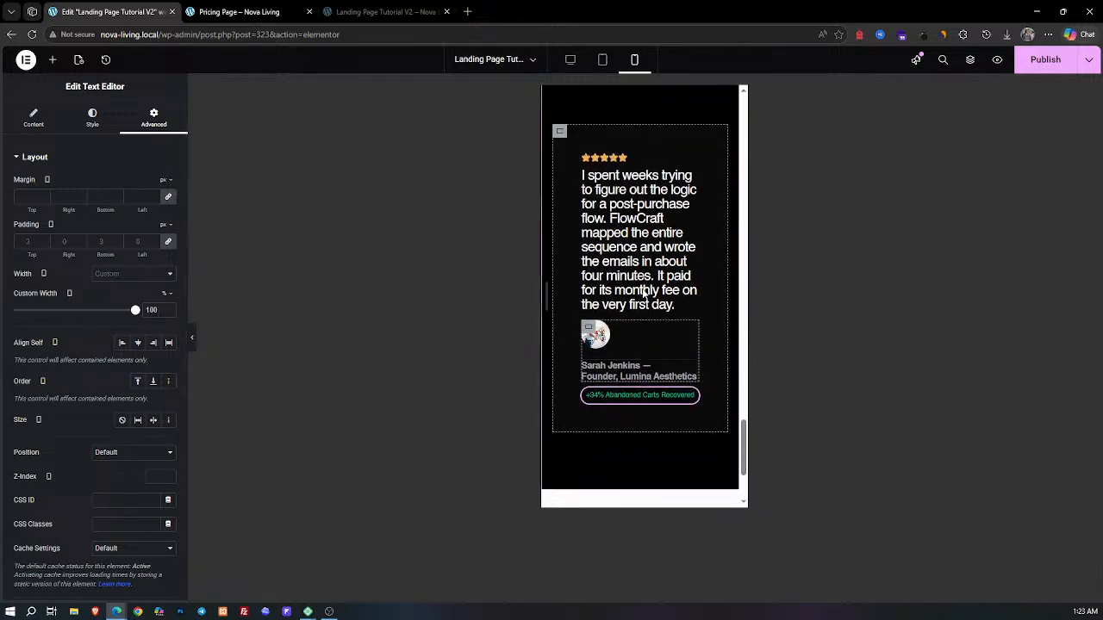
scroll(607, 411, "down", 2)
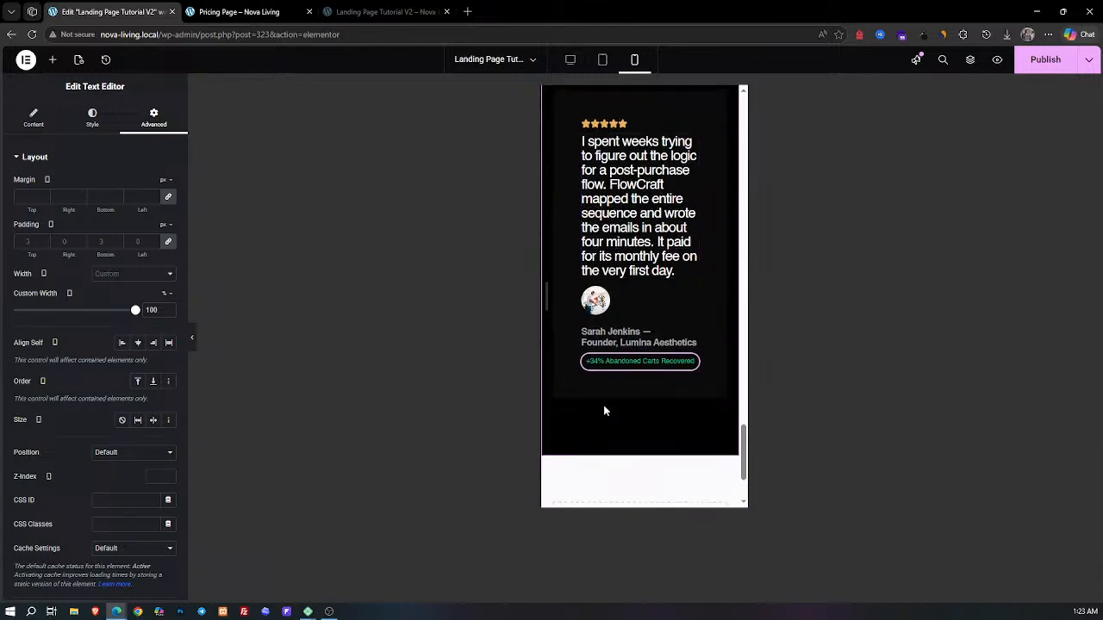
Step: In desktop view, set the testimonial section container's top and bottom padding to 100 px
left_click(237, 12)
scroll(306, 348, "down", 4)
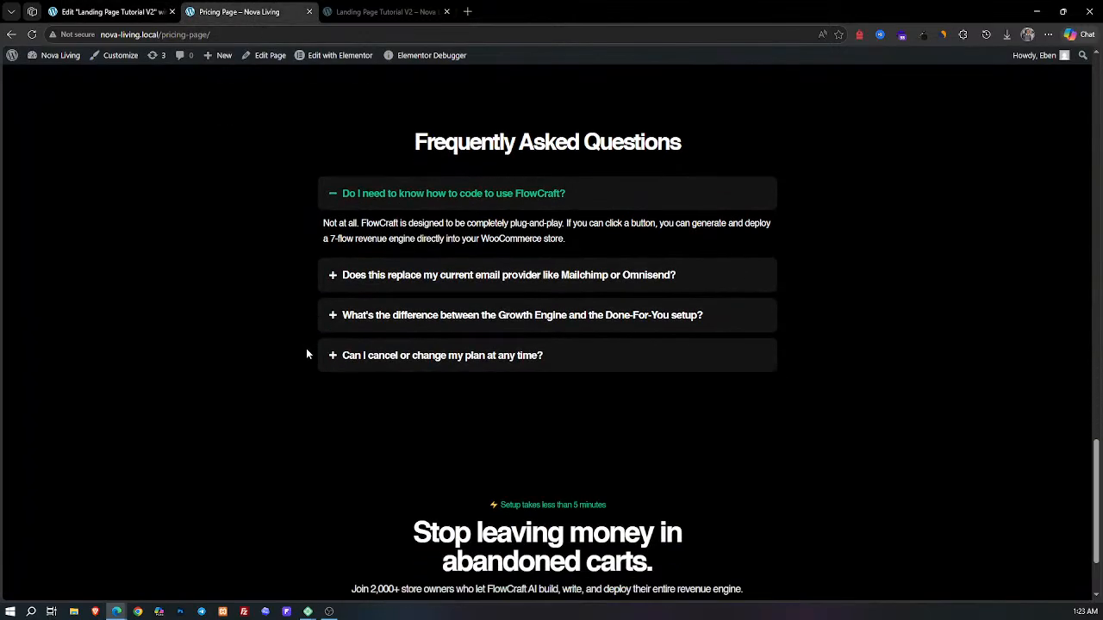
left_click(120, 12)
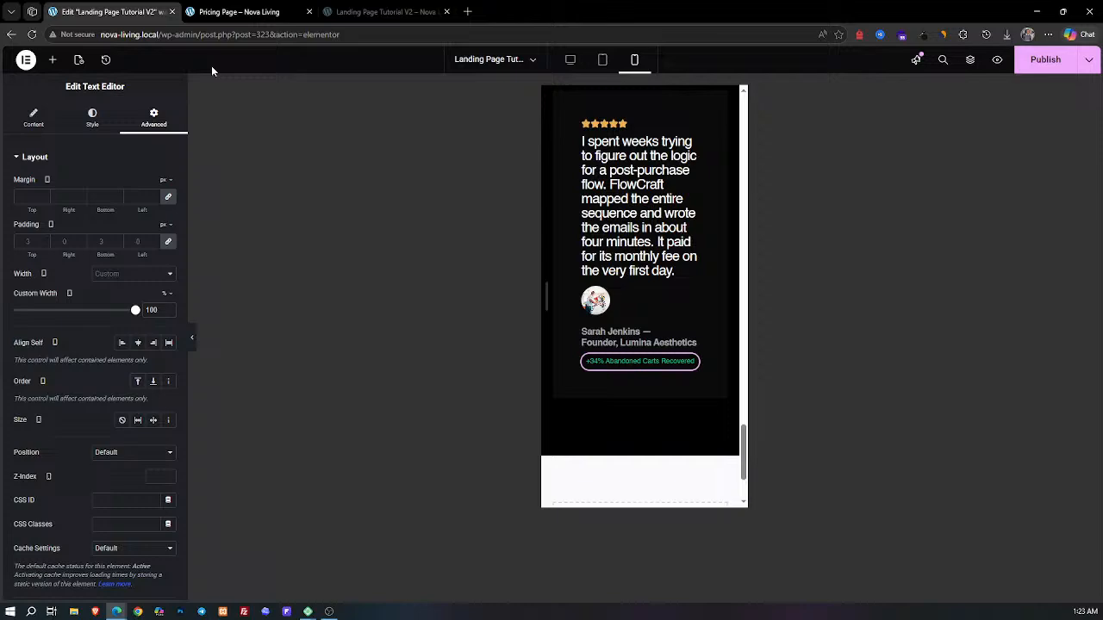
left_click(571, 59)
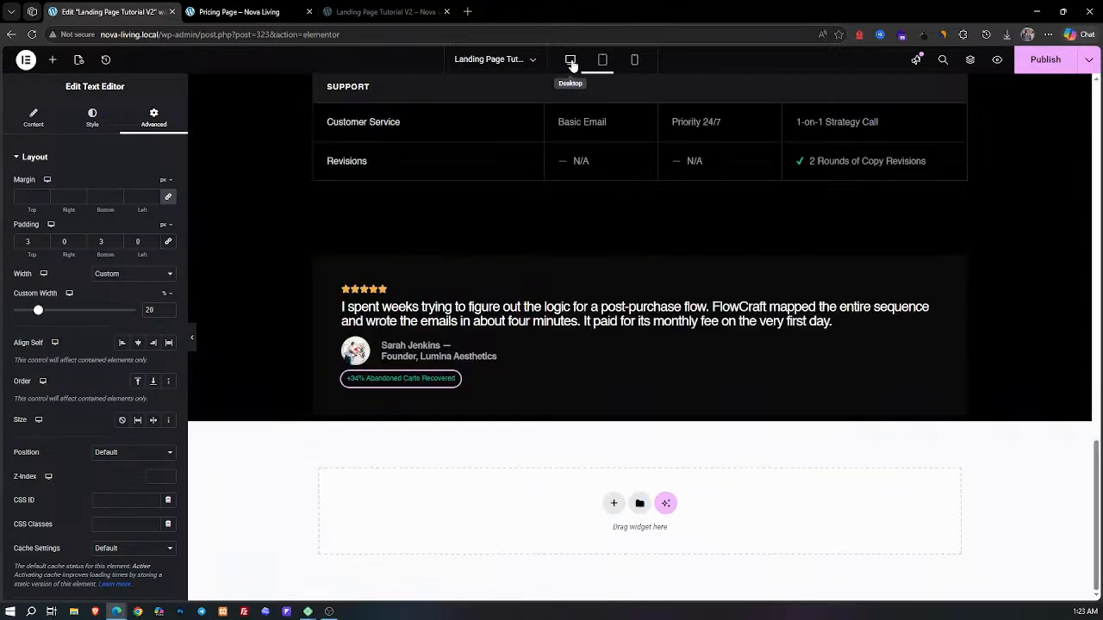
left_click(638, 245)
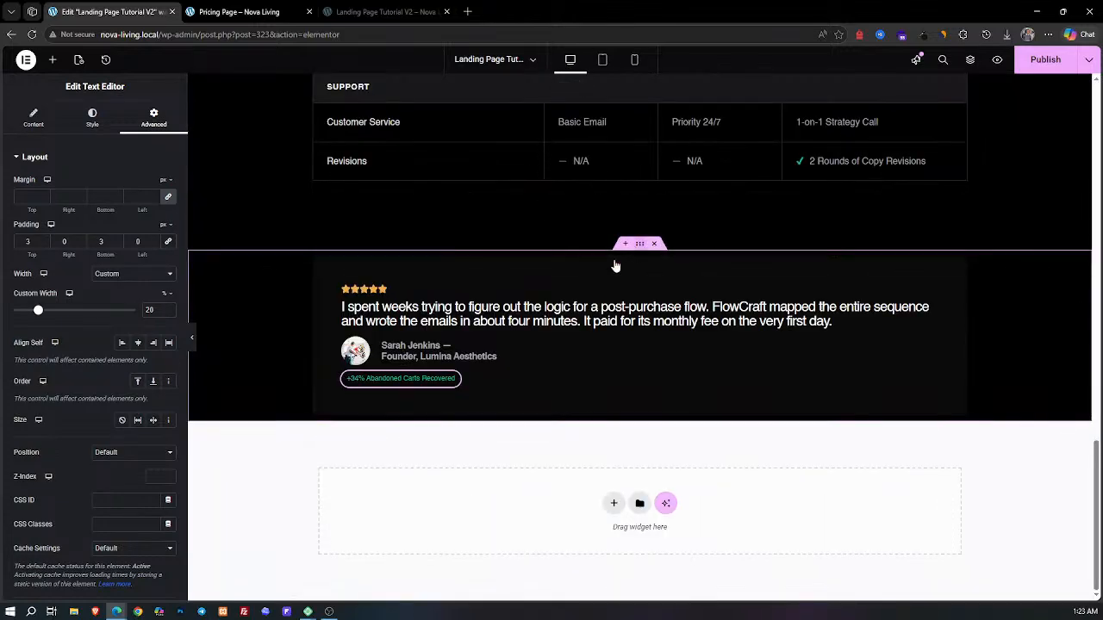
left_click(28, 242)
type("0")
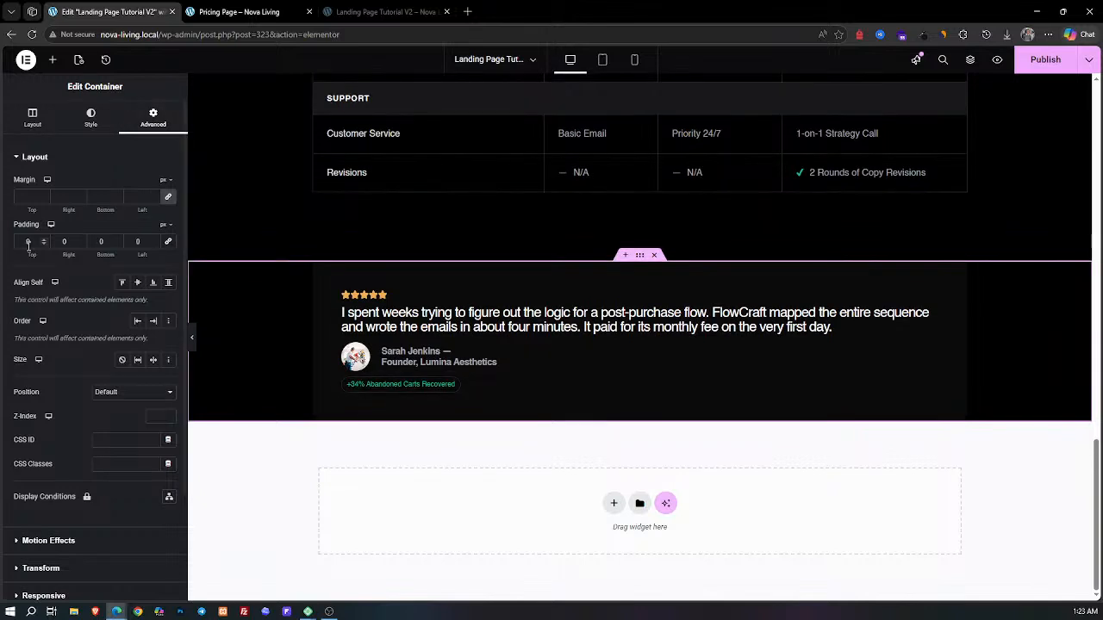
type("100")
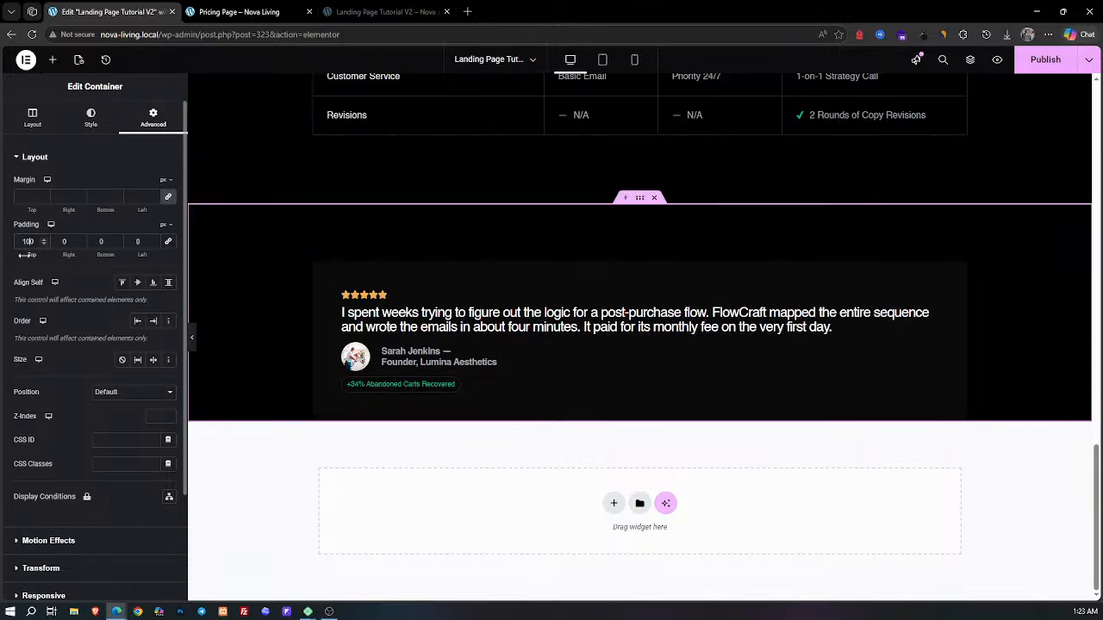
left_click(92, 247)
type("100")
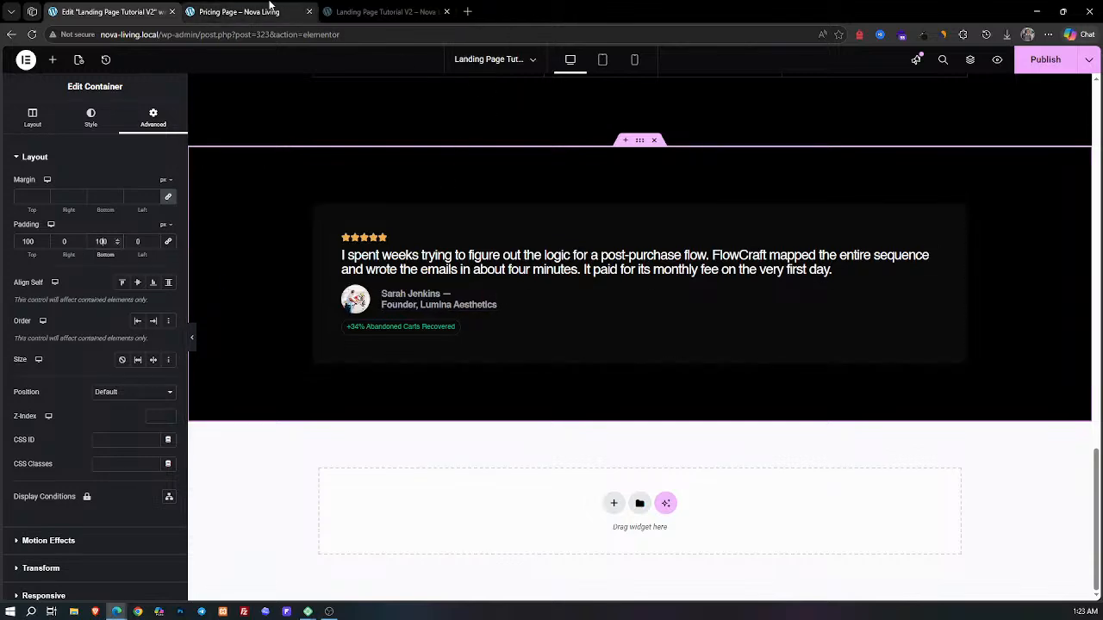
Step: Check the reference Pricing Page, and add a single-column Flexbox container below the testimonial section
left_click(239, 11)
scroll(473, 302, "down", 1)
scroll(470, 267, "up", 3)
key("ctrl+shift+Tab")
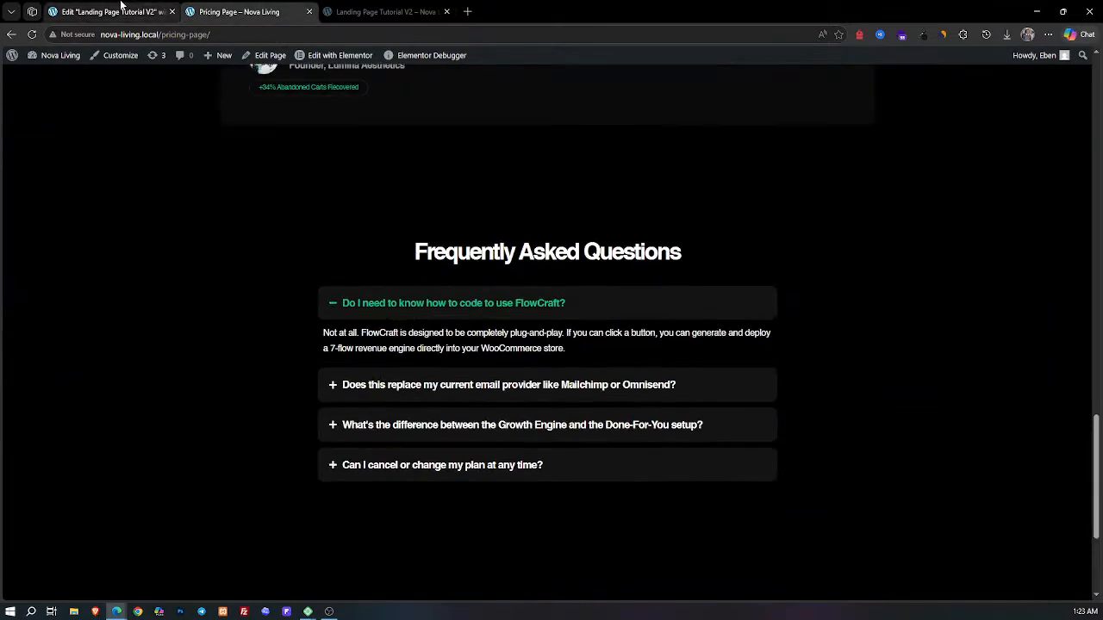
left_click(614, 503)
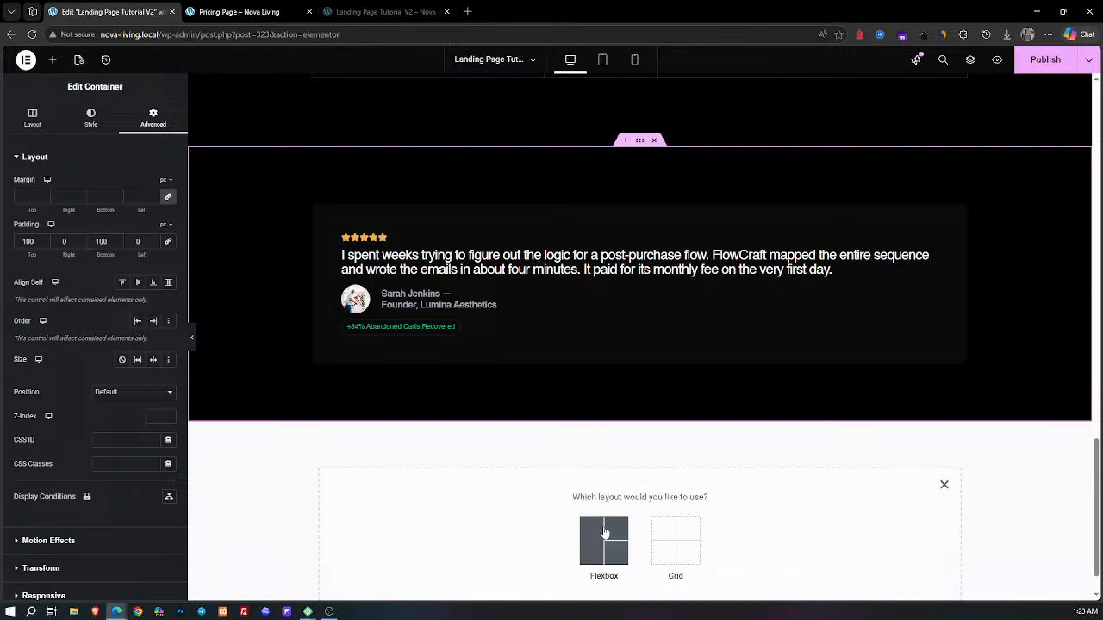
left_click(608, 536)
left_click(480, 529)
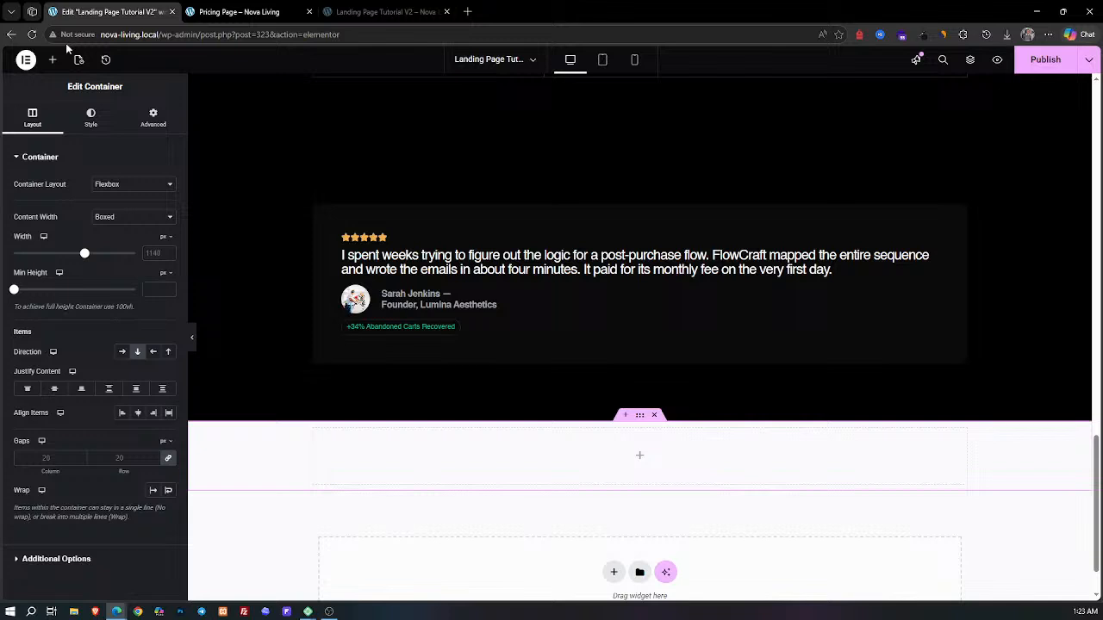
Step: Give the new container a classic background in black, #000000
left_click(87, 129)
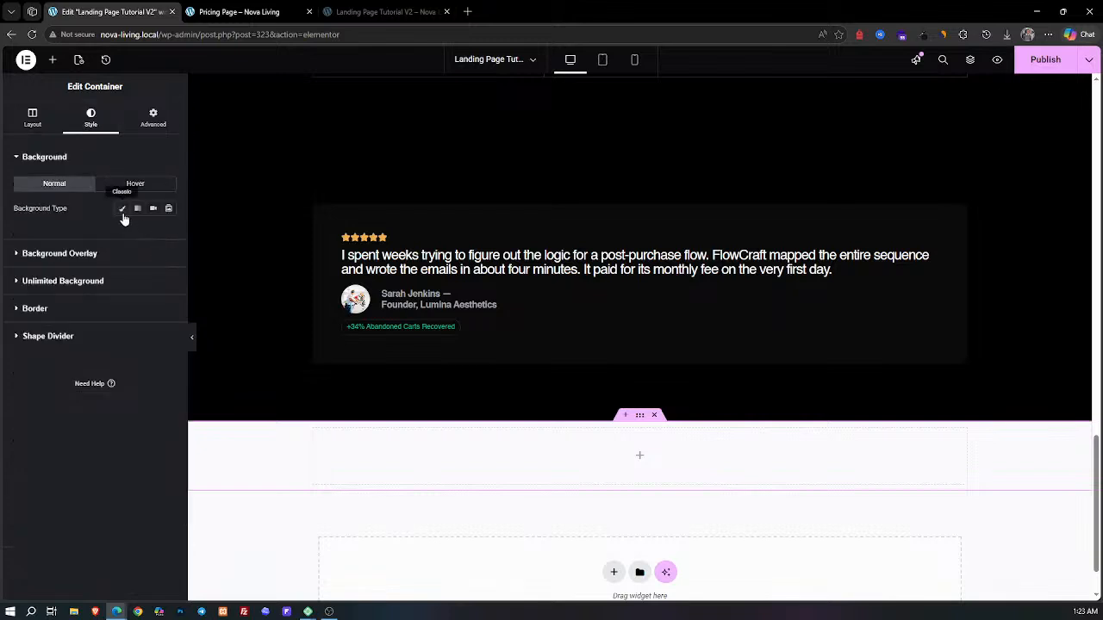
left_click(121, 208)
left_click(168, 232)
left_click(103, 365)
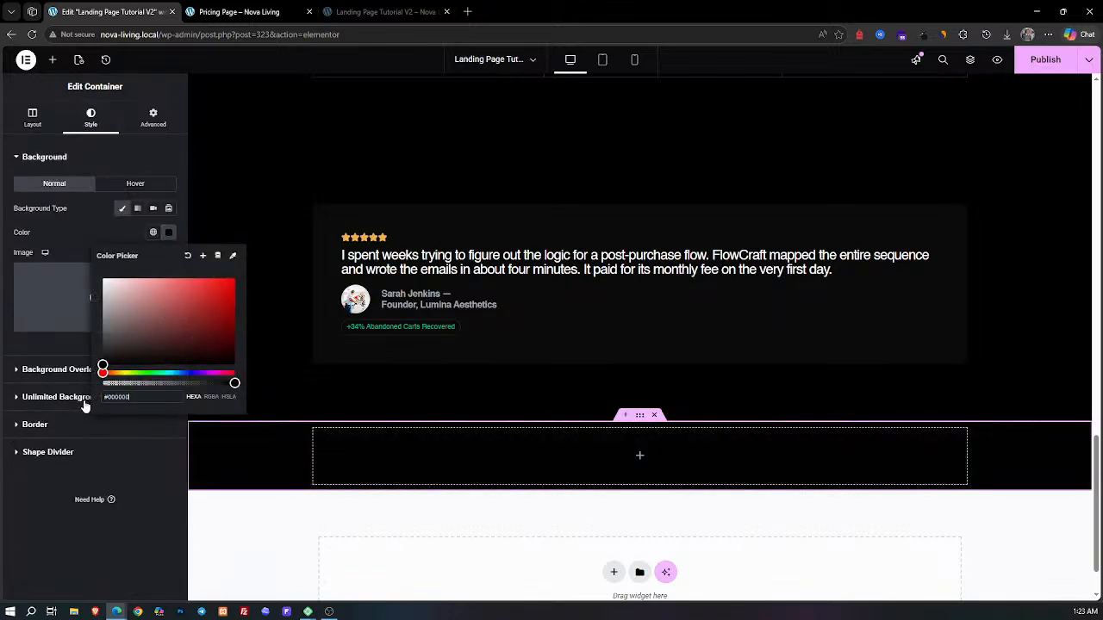
left_click(43, 532)
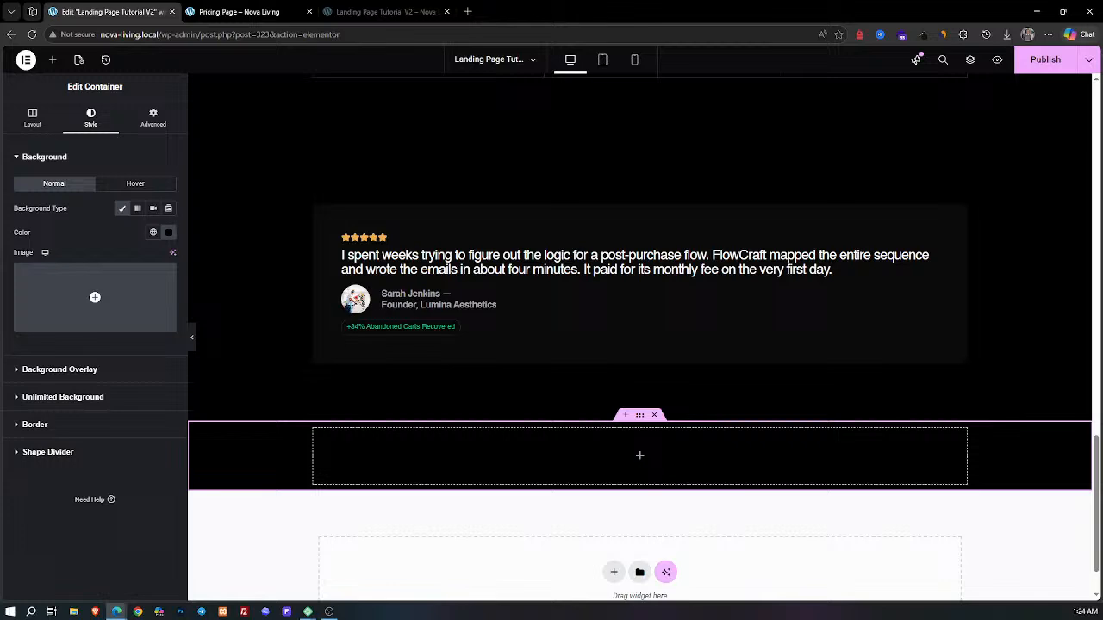
Step: Copy the "Frequently Asked Questions" heading text from the Pricing Page and return to the landing page editor
left_click(246, 11)
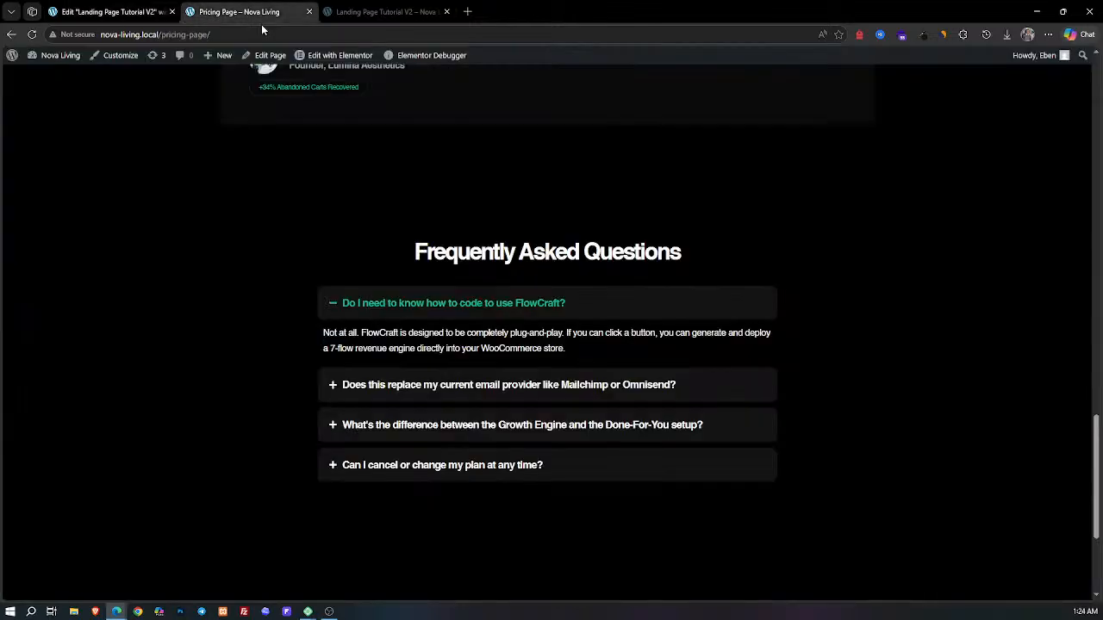
double_click(463, 252)
triple_click(463, 252)
key("ctrl+c")
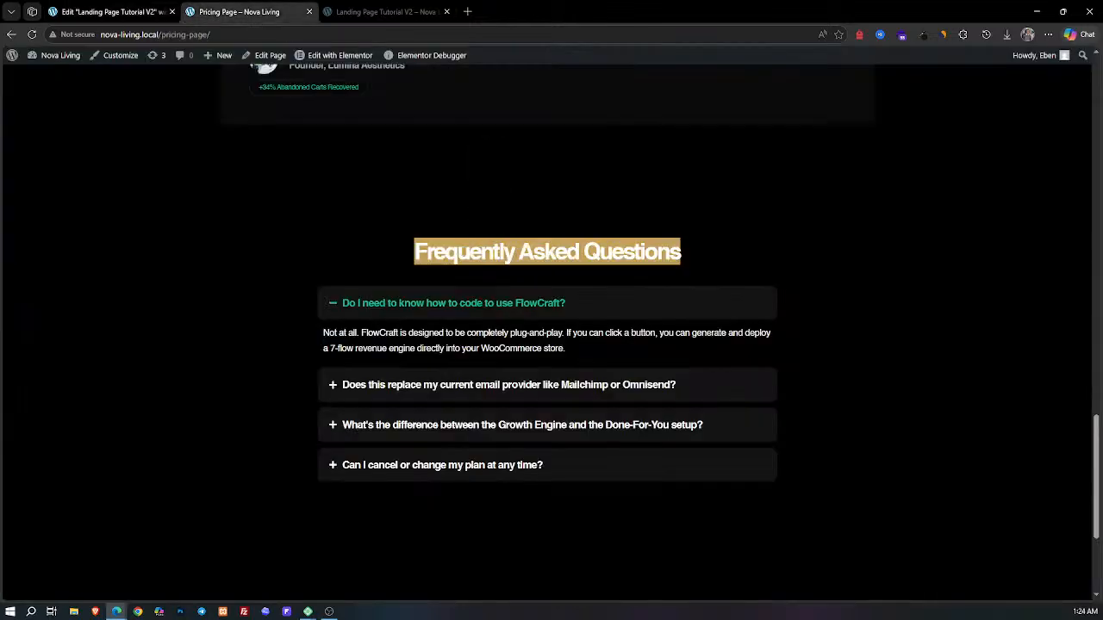
left_click(129, 11)
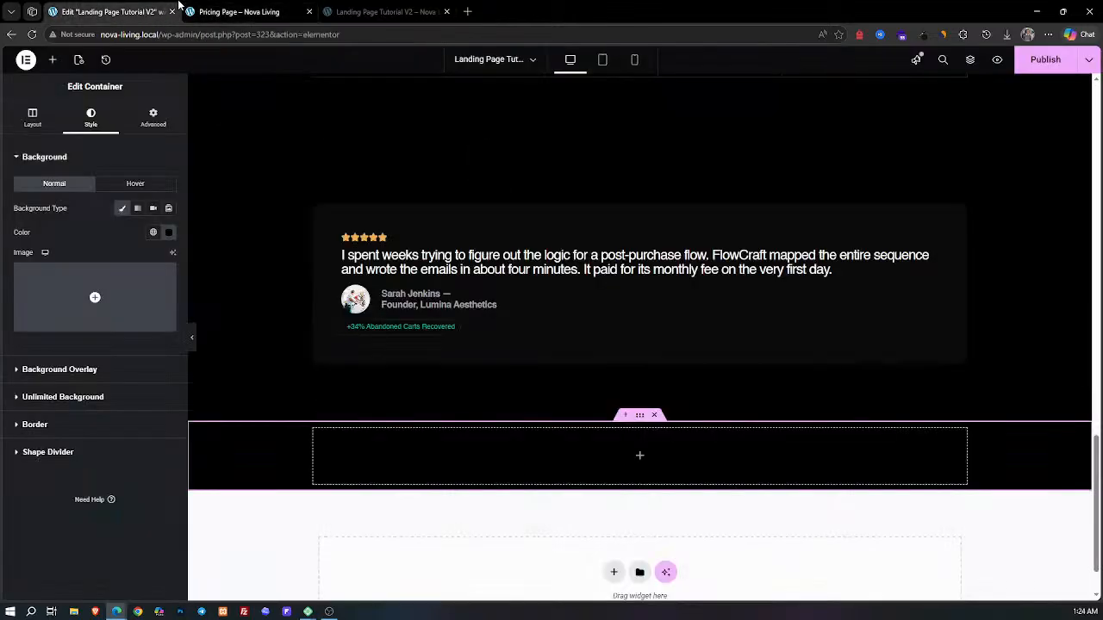
Step: Unlink the new container's padding values and set its top and bottom padding to 100 px
left_click(151, 113)
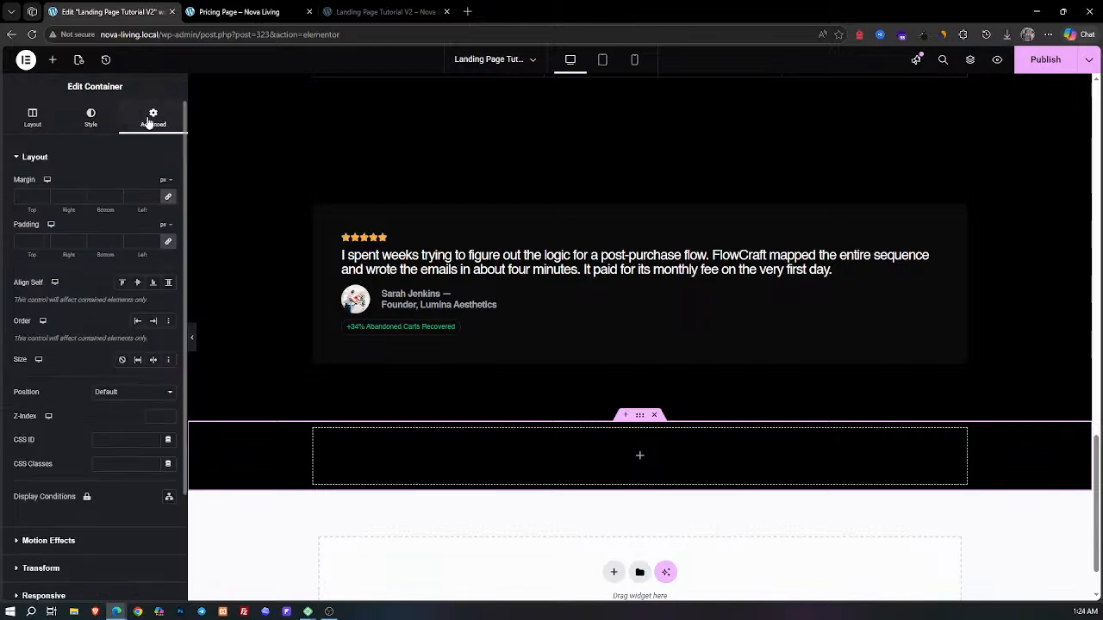
left_click(168, 242)
left_click(23, 242)
type("100")
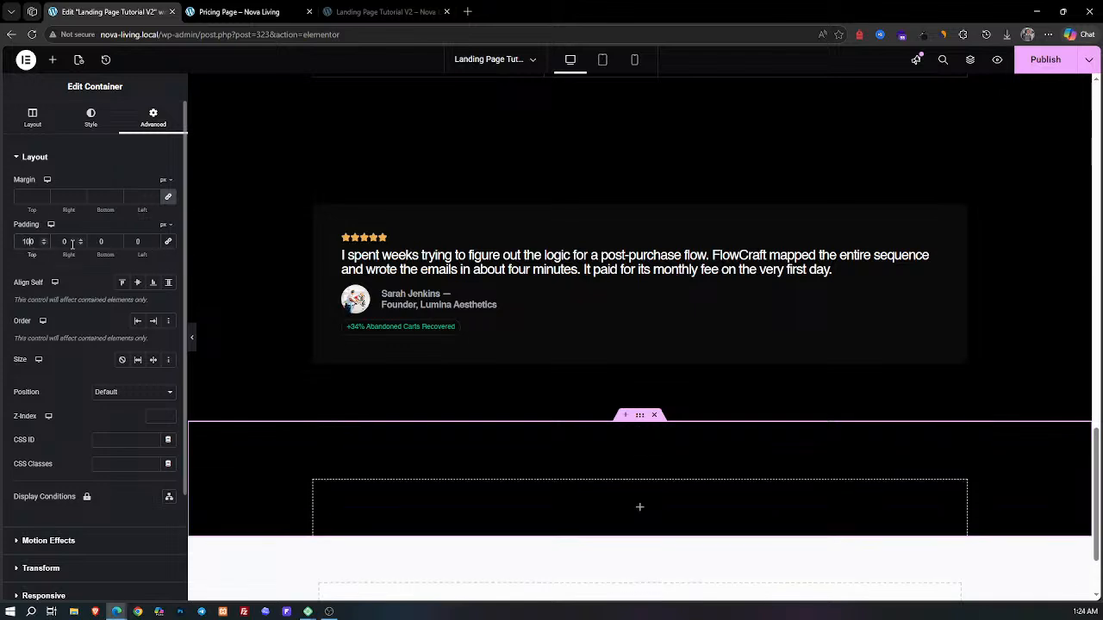
left_click(96, 242)
type("100")
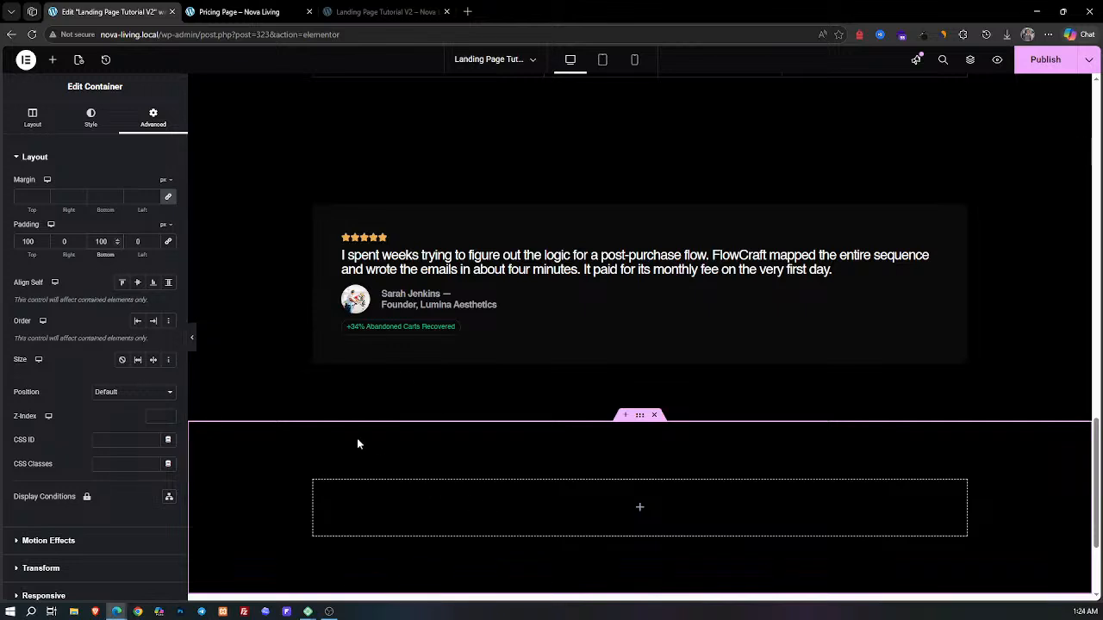
Step: Compare the FAQ width on the Pricing Page, and set the new container's boxed content width to 800 px
left_click(92, 125)
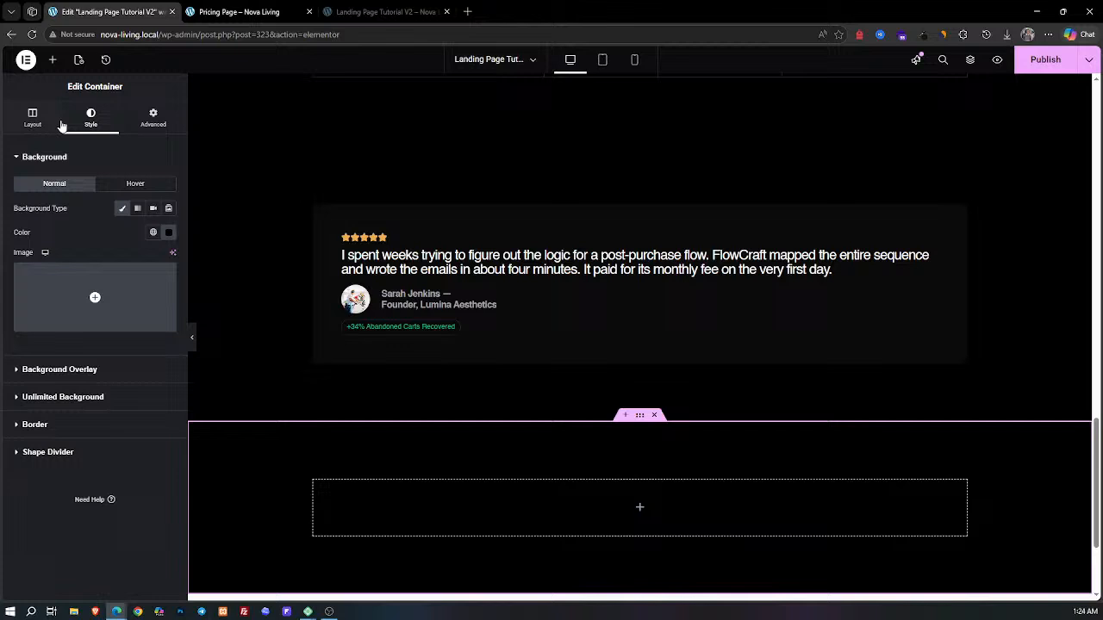
left_click(58, 125)
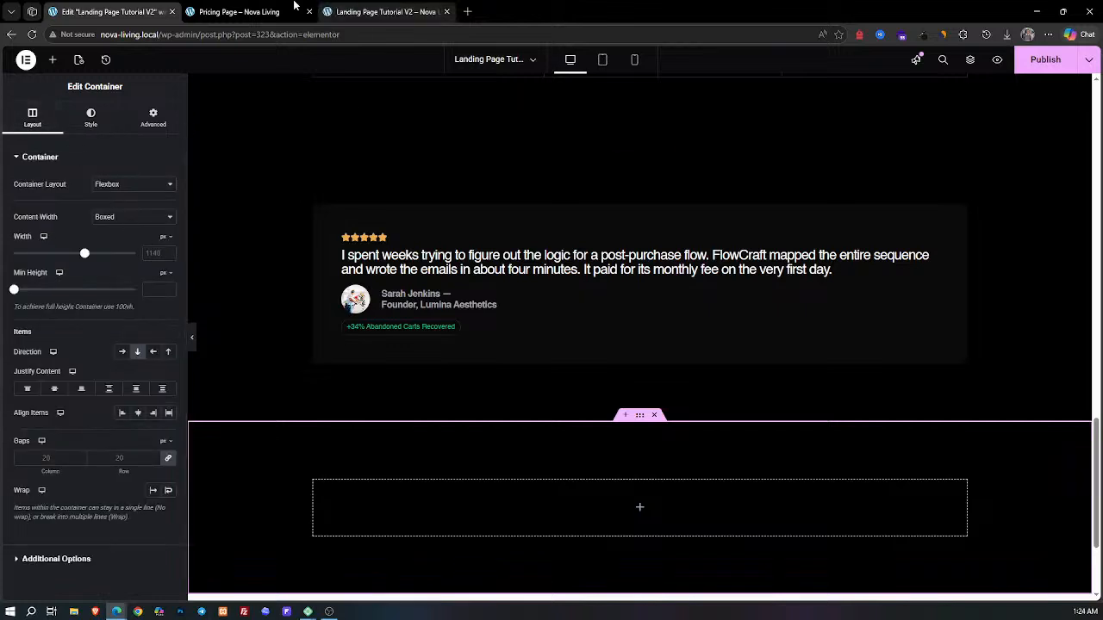
left_click(250, 11)
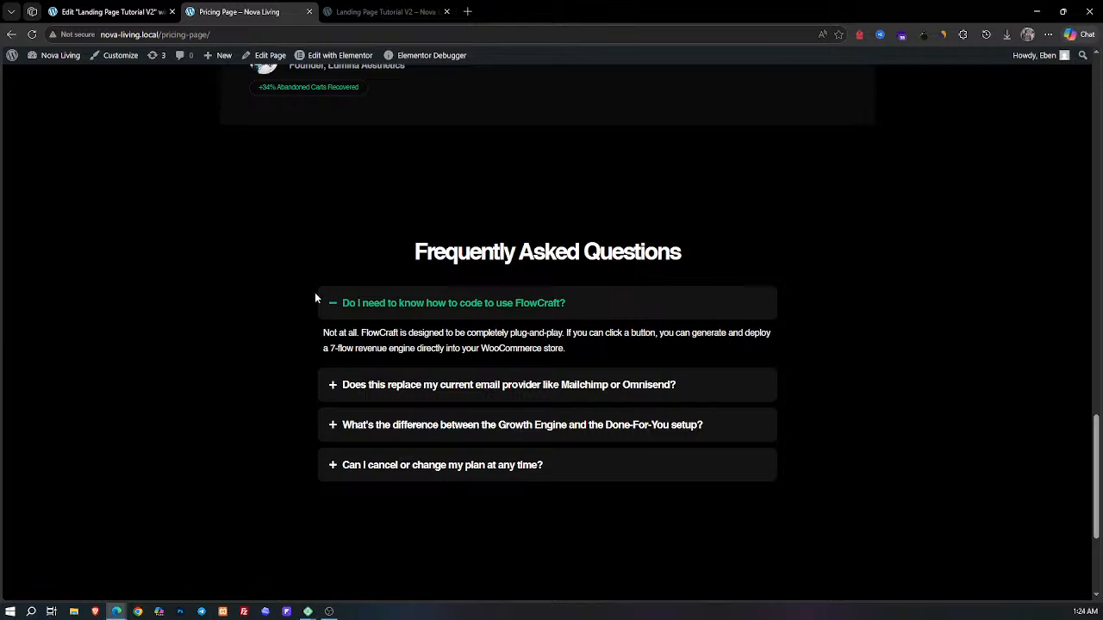
left_click_drag(313, 285, 373, 290)
left_click(148, 6)
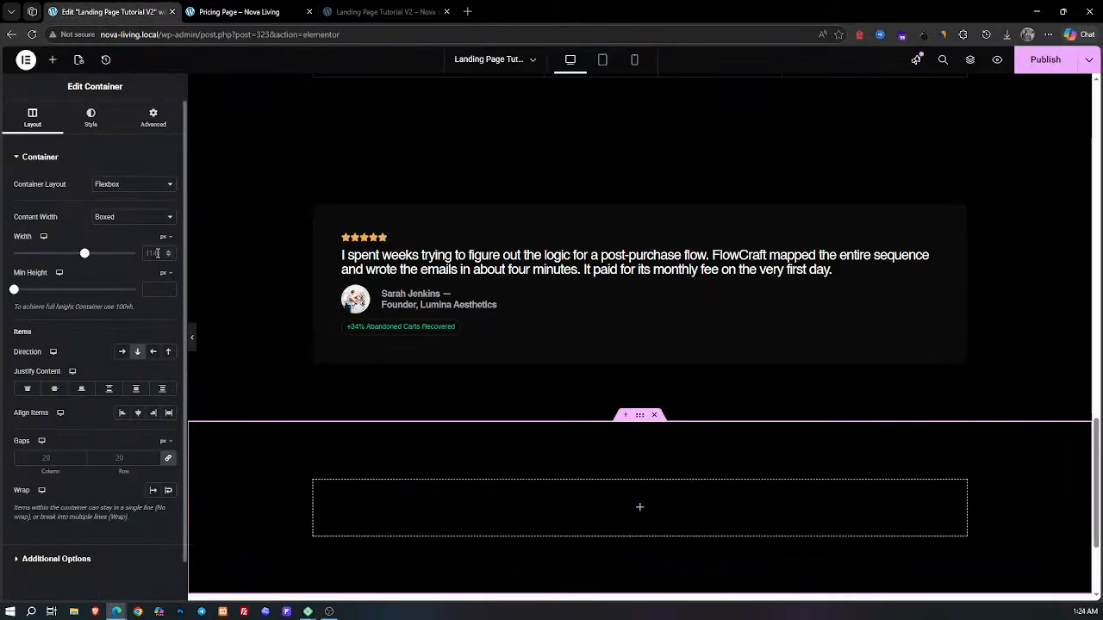
type("800")
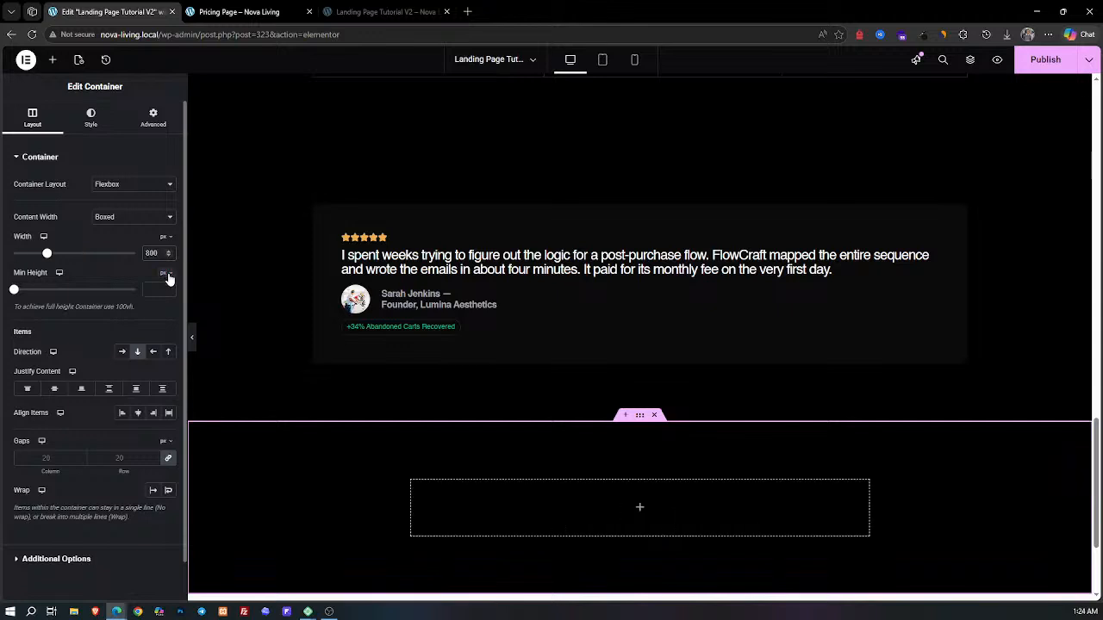
Step: Add a Heading widget to the new container with the HTML tag H3 and the copied title "Frequently Asked Questions"
scroll(466, 267, "down", 1)
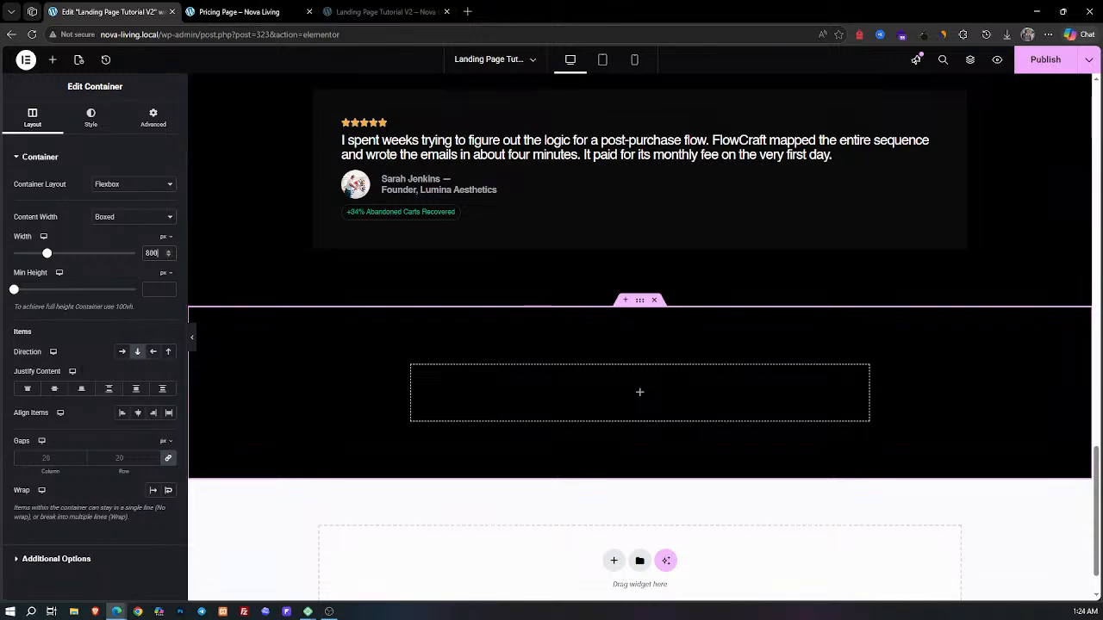
left_click(53, 59)
left_click_drag(50, 298, 589, 370)
left_click(120, 297)
left_click(122, 321)
left_click(121, 297)
left_click(123, 336)
left_click(104, 197)
key("ctrl+a")
key("ctrl+v")
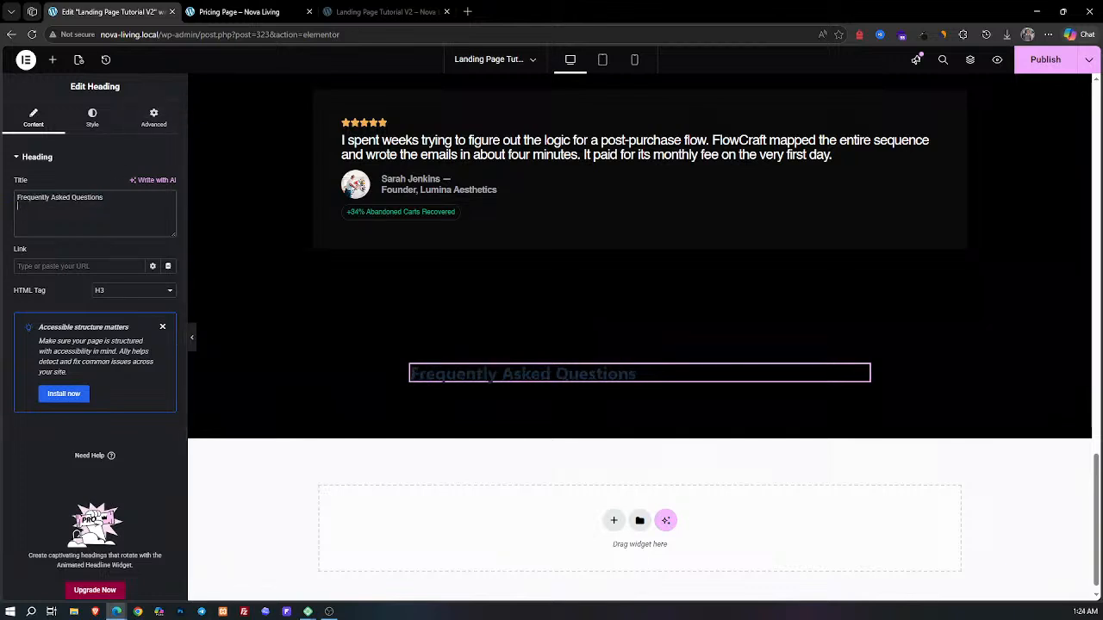
Step: Center the FAQ heading and set its typography to Helvetica at 40 px, keeping the default weight
left_click(90, 117)
left_click(138, 186)
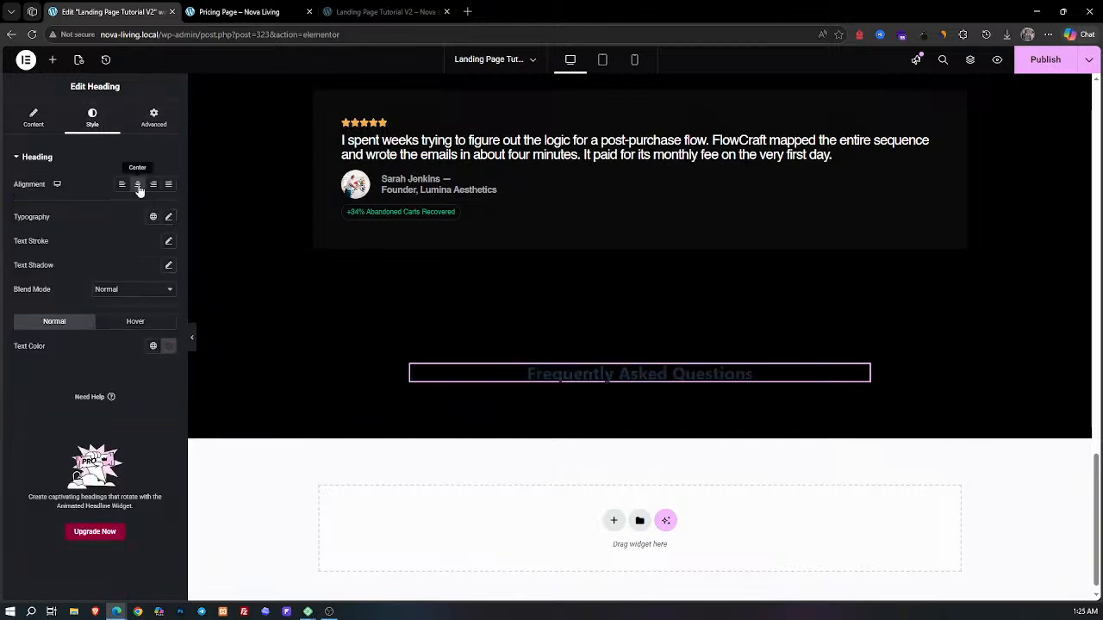
left_click(169, 216)
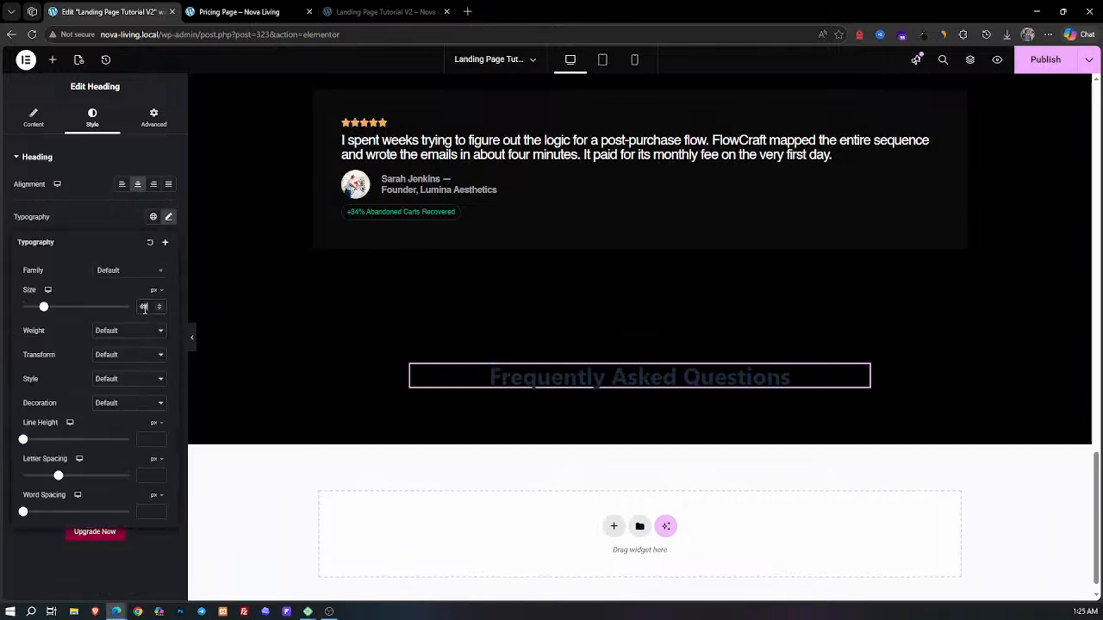
left_click(112, 272)
type("helvetica")
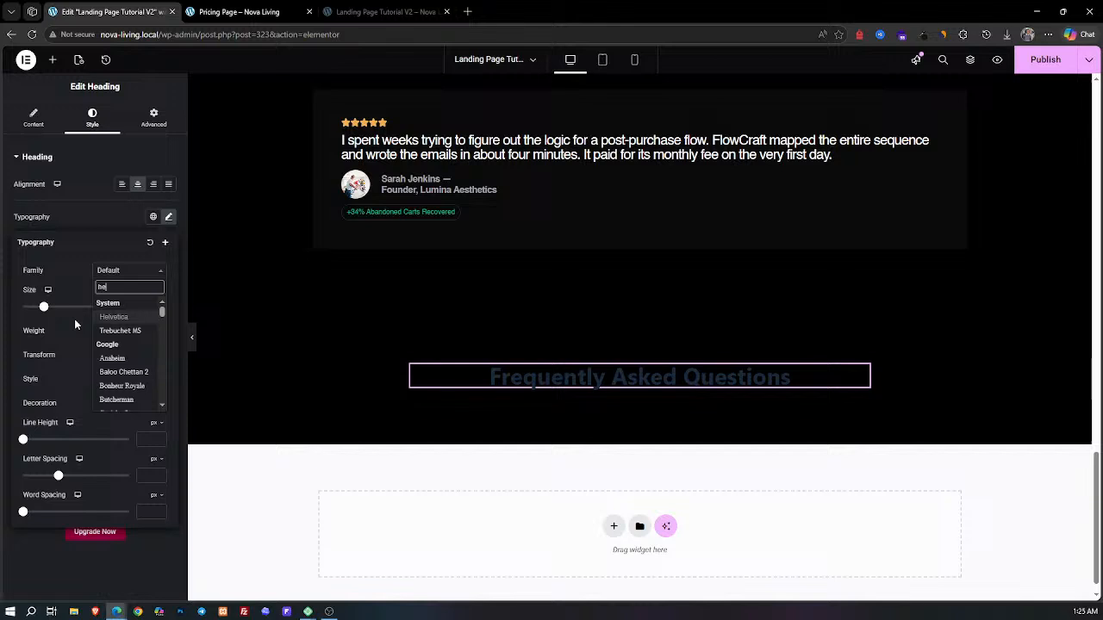
key("Return")
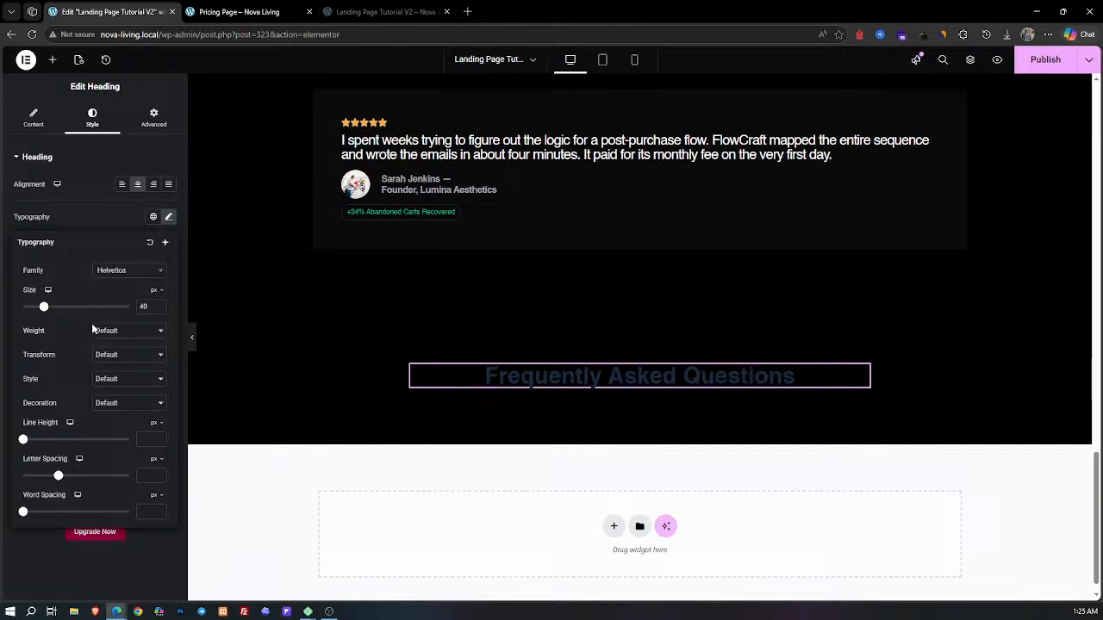
left_click(112, 333)
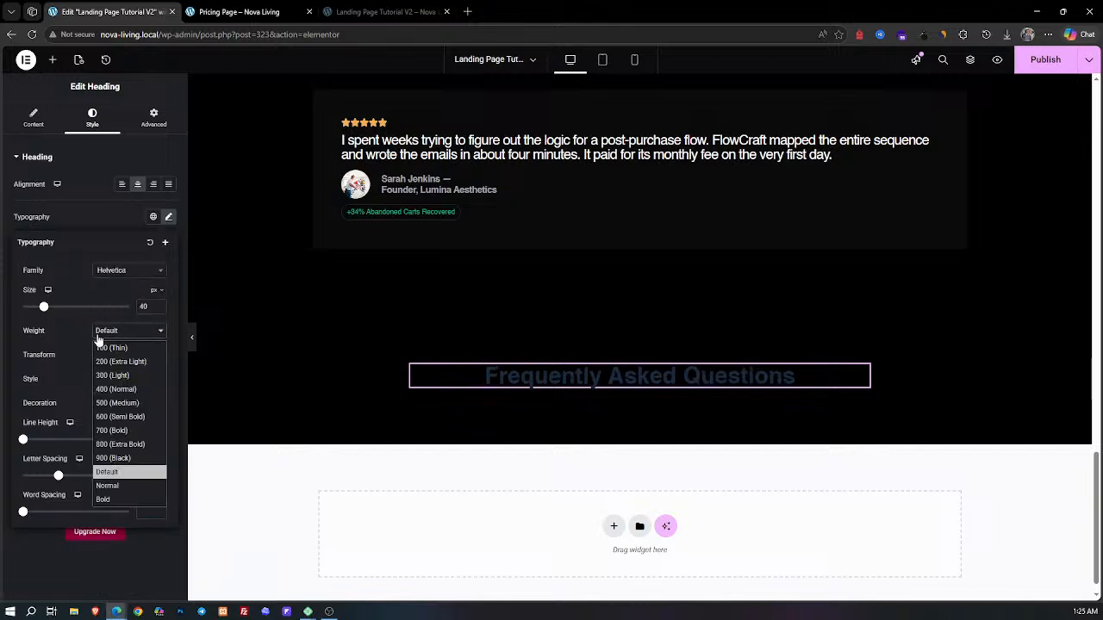
left_click(88, 330)
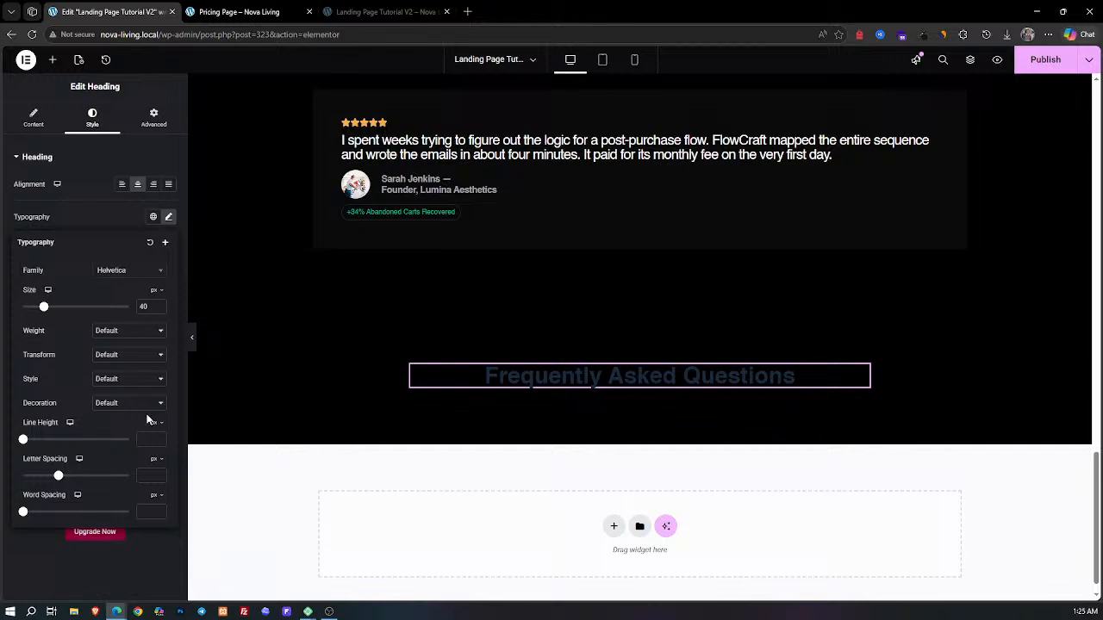
Step: Set the FAQ heading's letter spacing to -3 px and its text color to white
left_click(149, 479)
type("-3")
left_click(59, 203)
left_click(170, 349)
left_click_drag(147, 409, 67, 326)
left_click(66, 390)
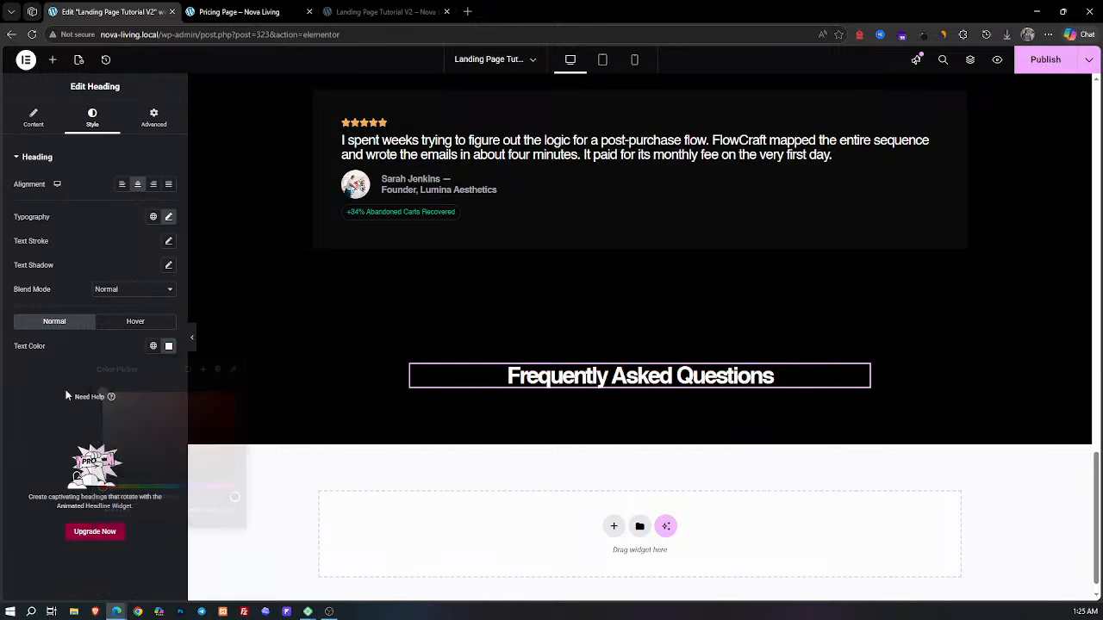
Step: Examine how the FAQ accordion items expand and collapse on the Pricing Page, and return to the landing page editor
left_click(241, 11)
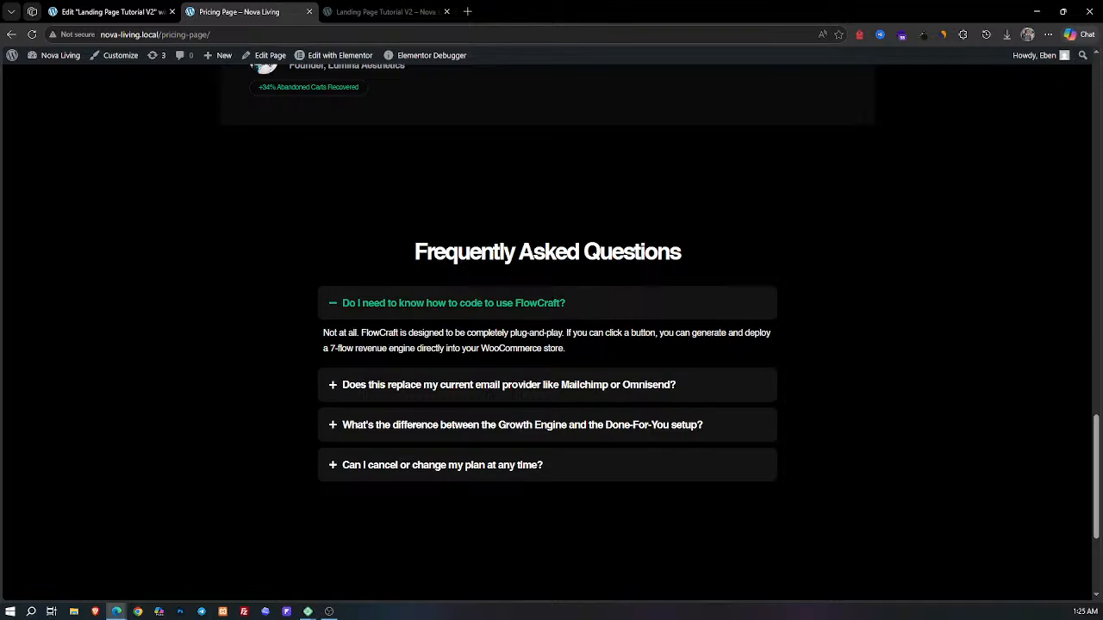
left_click(129, 11)
left_click(242, 11)
left_click(409, 389)
left_click(415, 431)
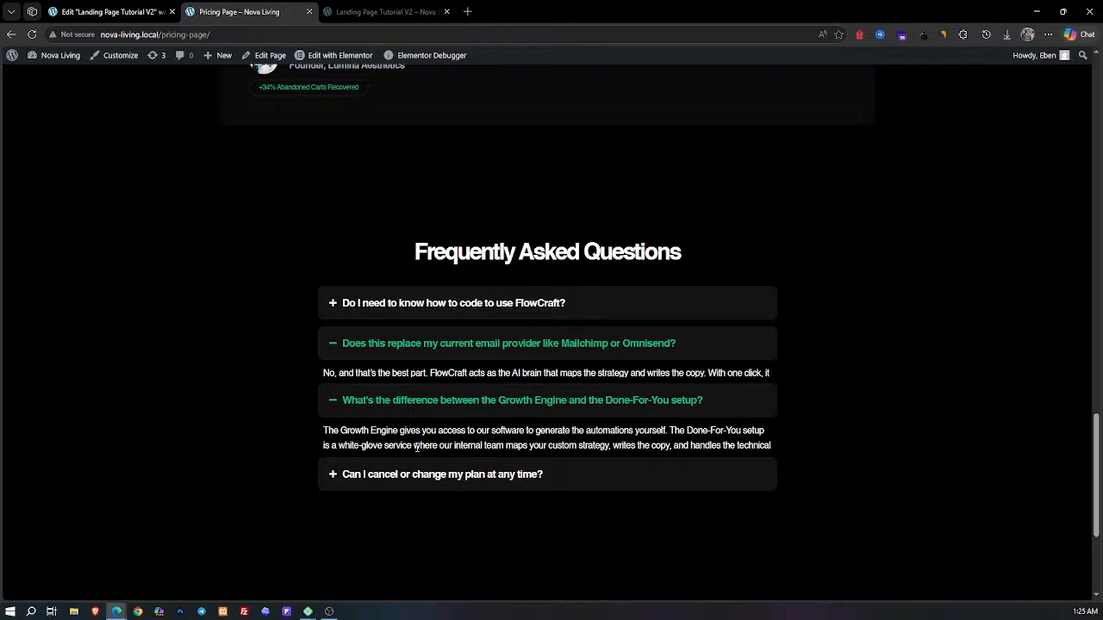
left_click(419, 481)
left_click(419, 308)
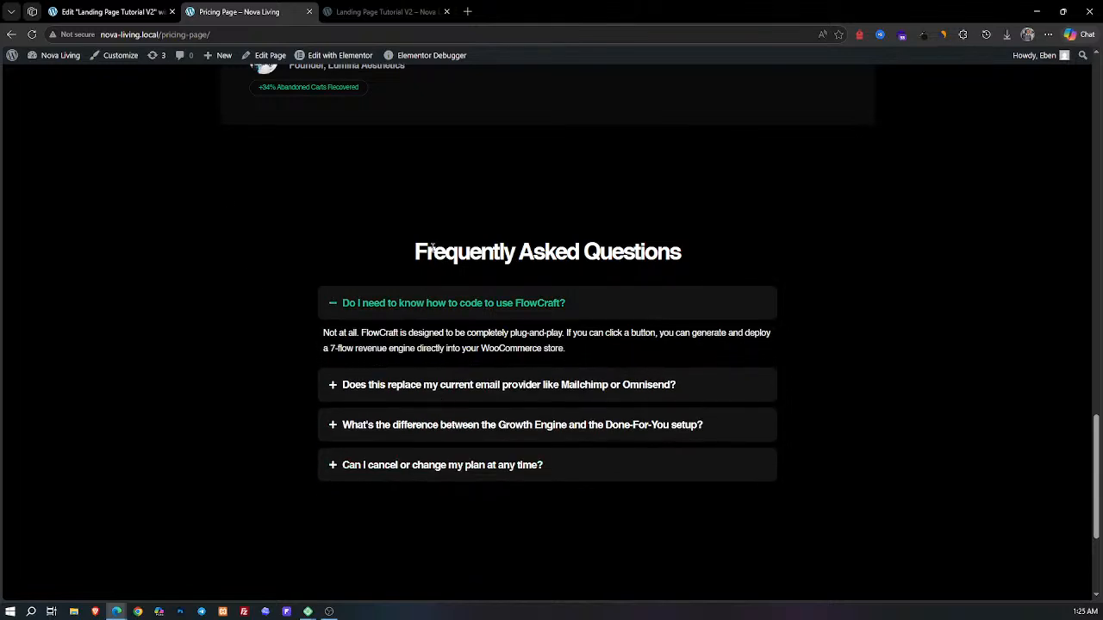
left_click(121, 11)
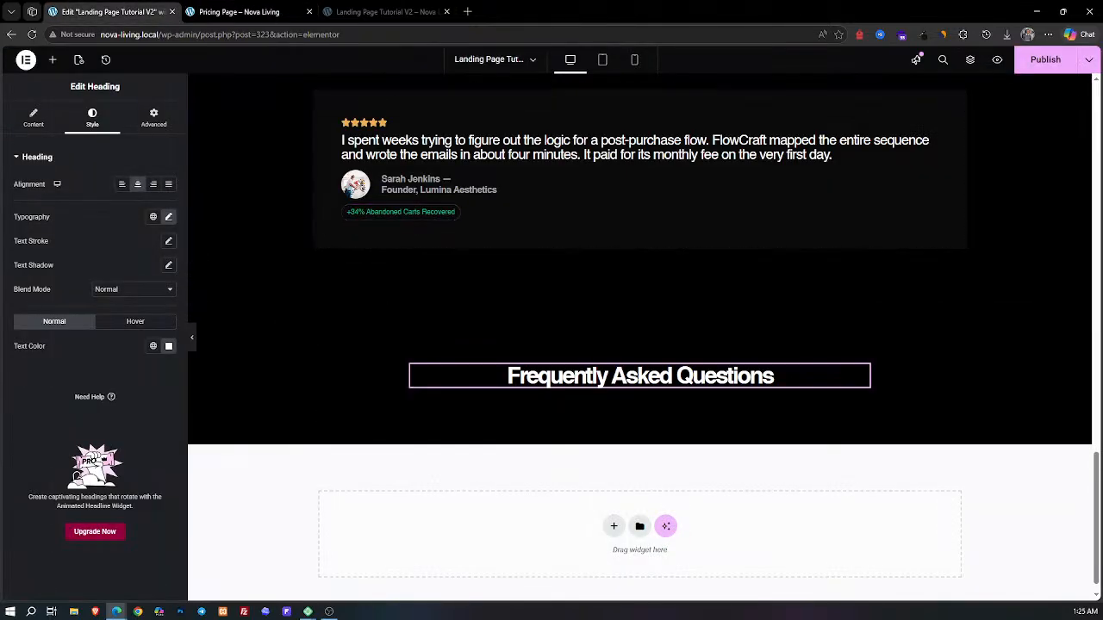
Step: Add an Accordion widget below the "Frequently Asked Questions" heading
left_click(52, 59)
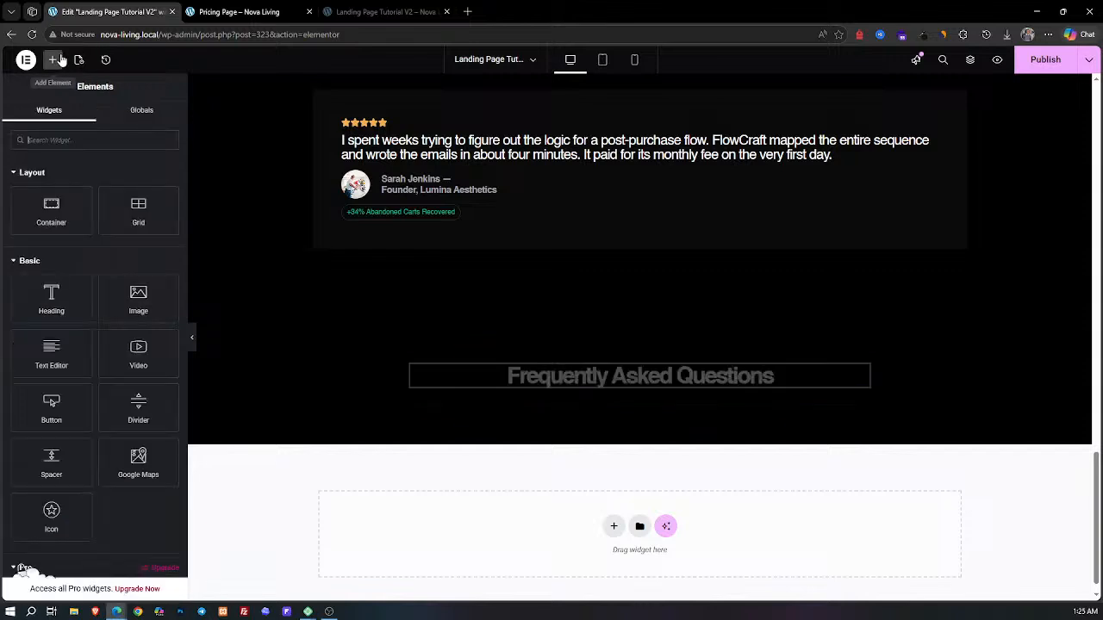
left_click(93, 134)
type("acc")
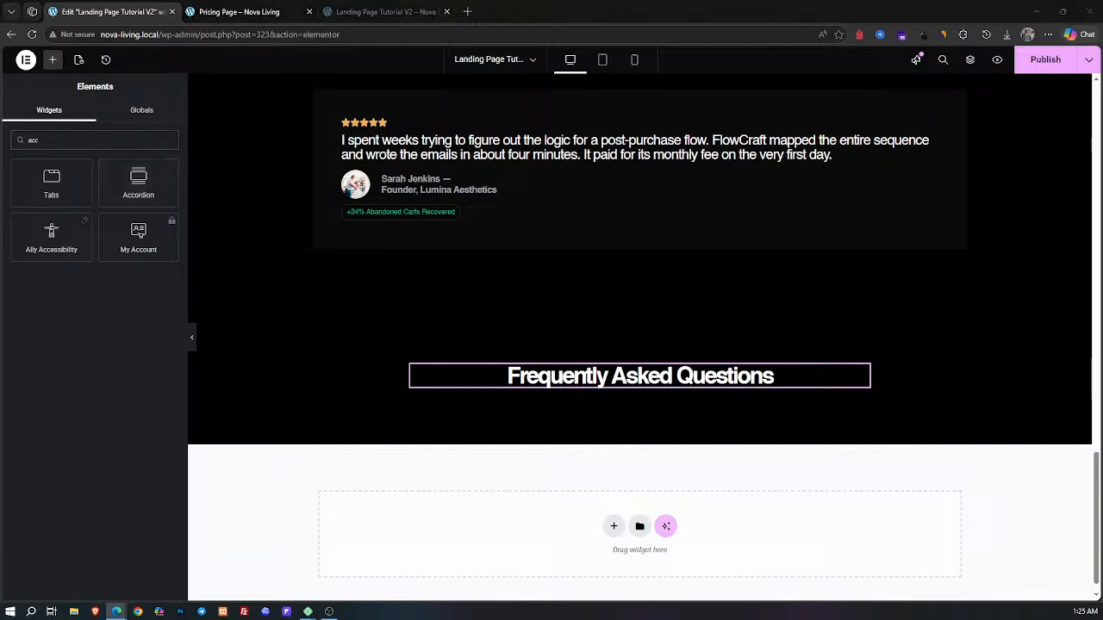
left_click_drag(134, 185, 594, 389)
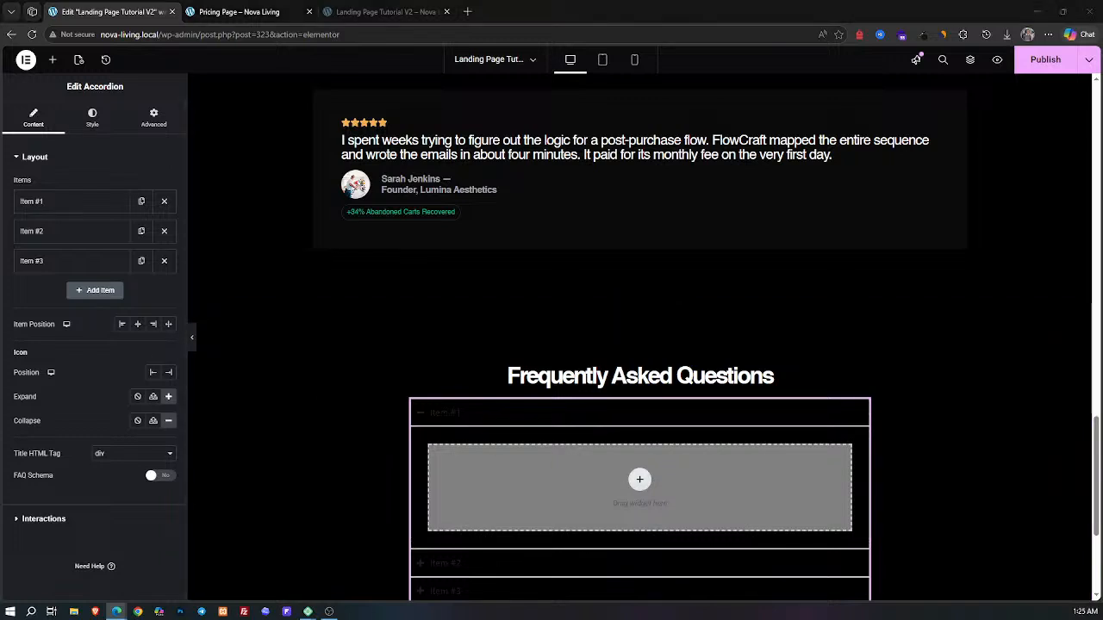
Step: Copy "Do I need to know how to code to use FlowCraft?" from the Pricing Page into the first accordion item's title
left_click(239, 11)
scroll(433, 397, "down", 3)
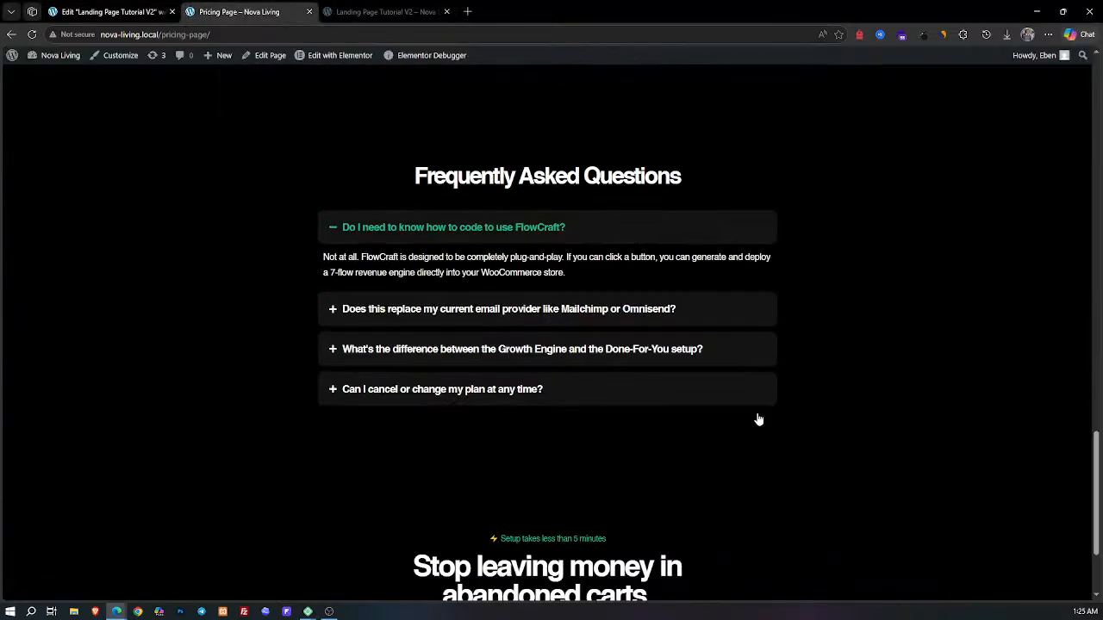
left_click(108, 12)
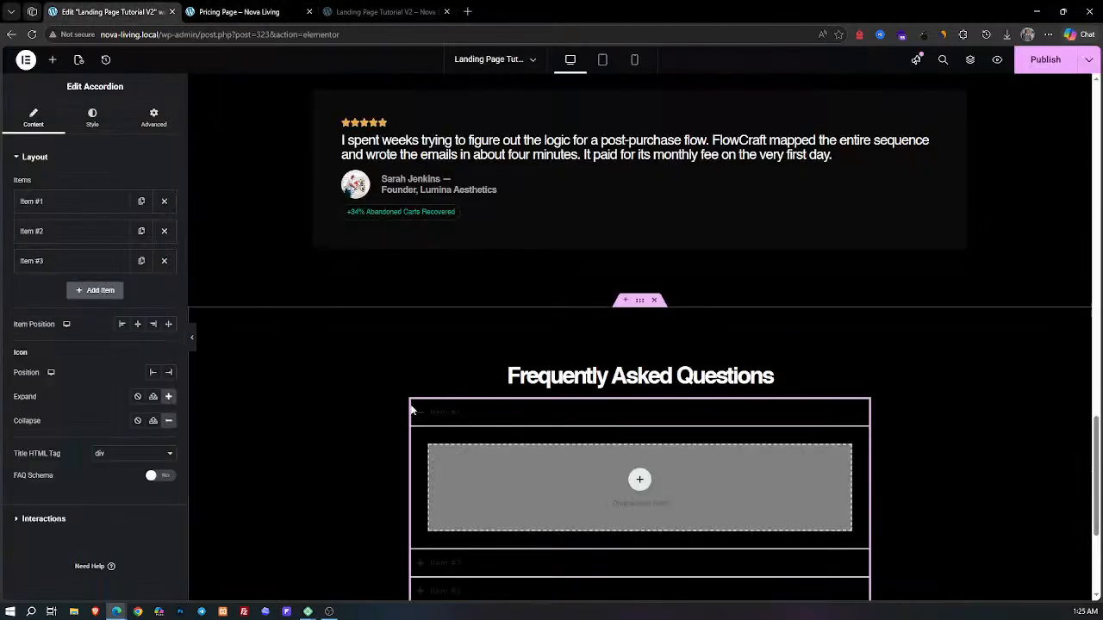
scroll(484, 423, "down", 2)
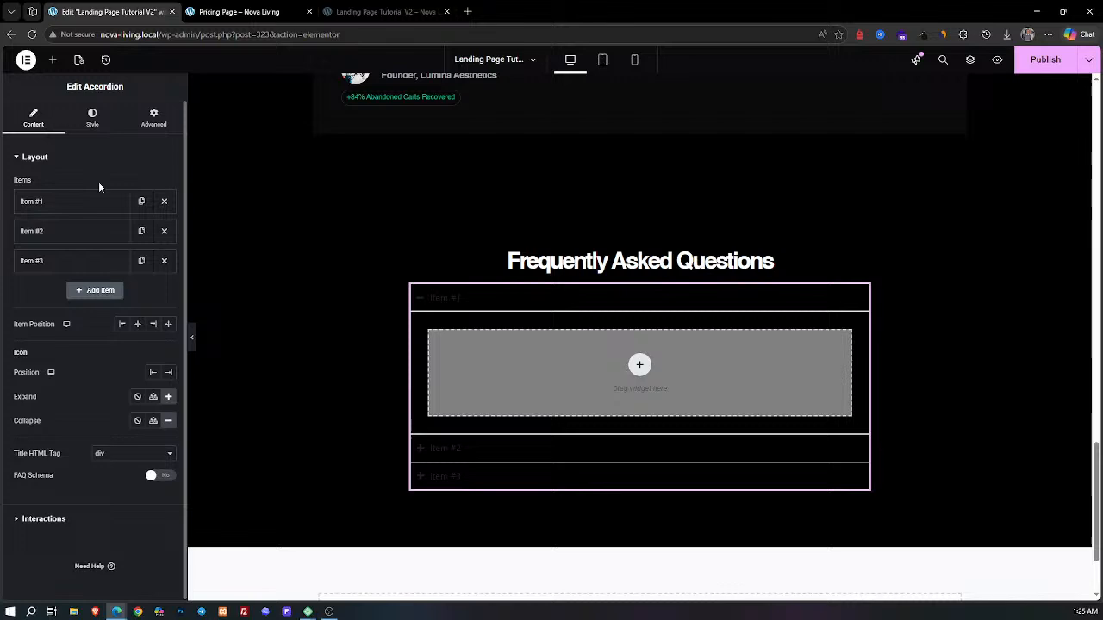
left_click(241, 11)
left_click_drag(580, 134, 337, 141)
key("ctrl+c")
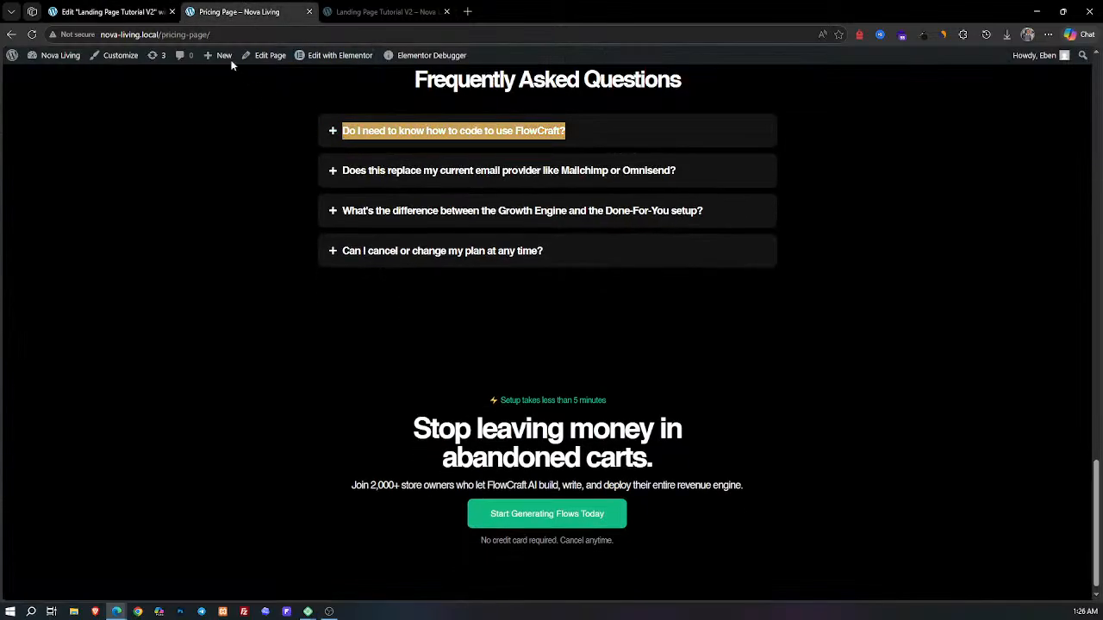
left_click(112, 11)
left_click(77, 205)
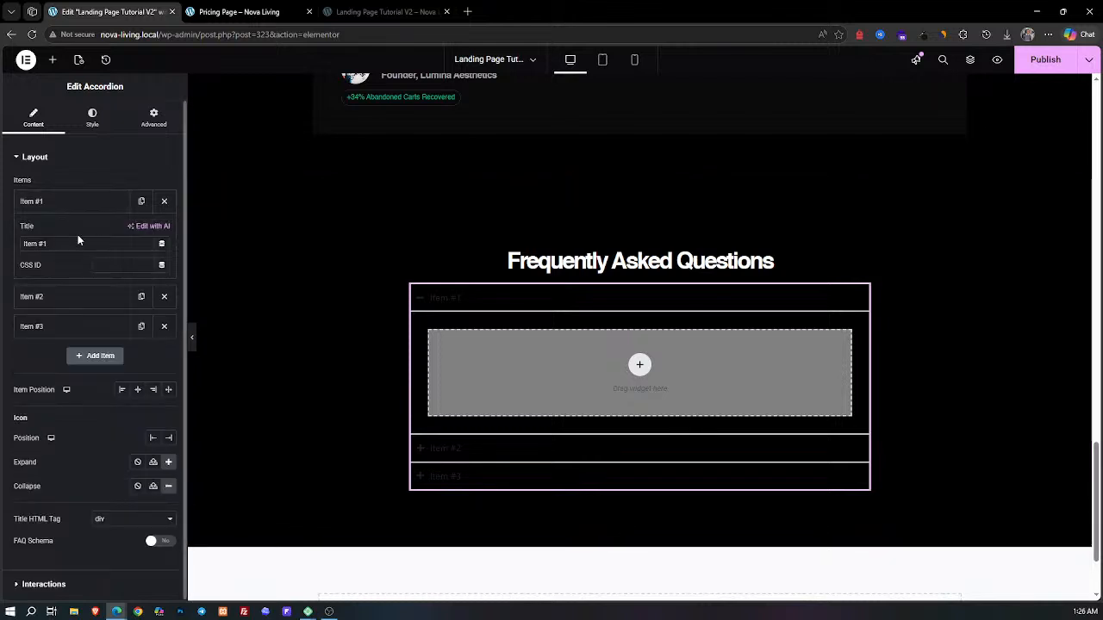
triple_click(79, 243)
key("ctrl+v")
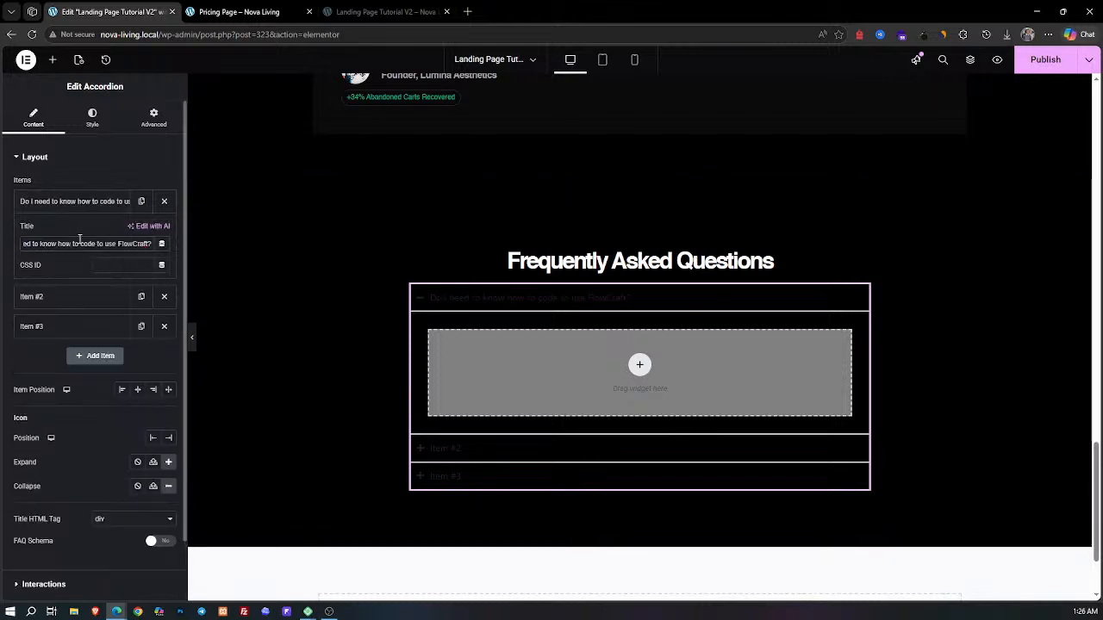
Step: Copy the answer text of the first FAQ question from the Pricing Page and return to the landing page editor
key("ctrl+Tab")
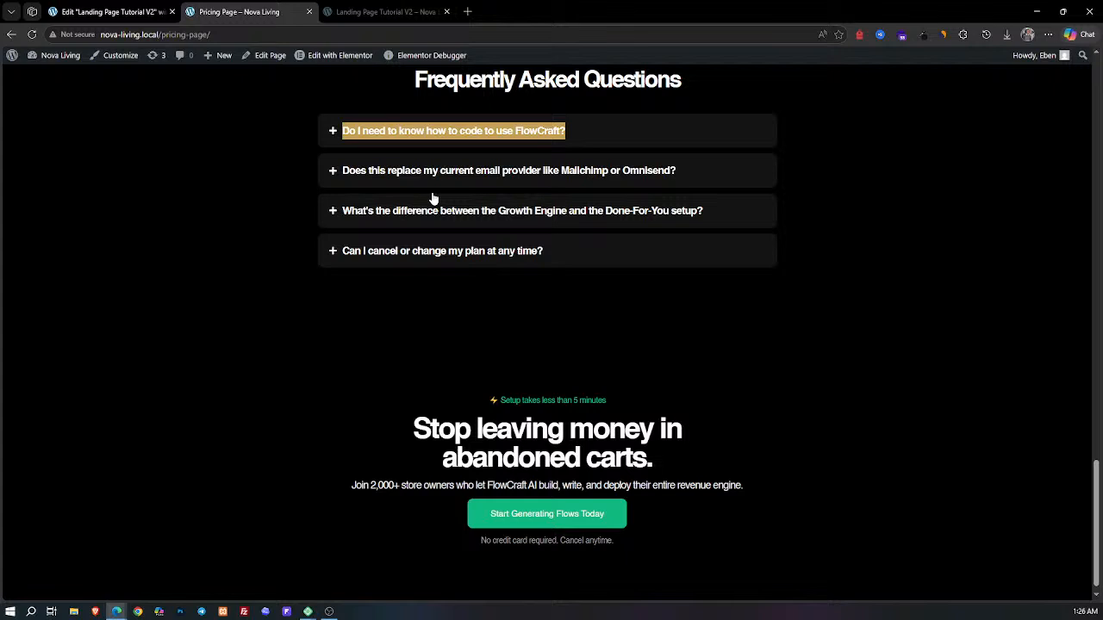
left_click(436, 163)
left_click(435, 140)
left_click_drag(617, 177, 319, 160)
key("ctrl+c")
key("ctrl+shift+Tab")
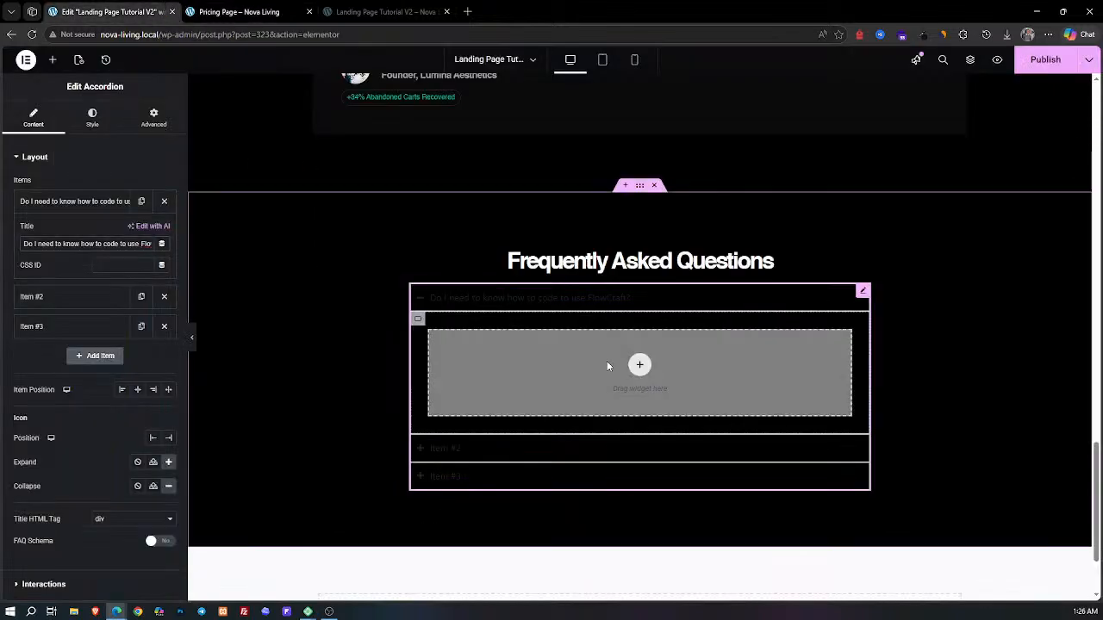
Step: Add a Text Editor widget inside the first accordion item and replace its placeholder text with the copied answer
left_click(52, 59)
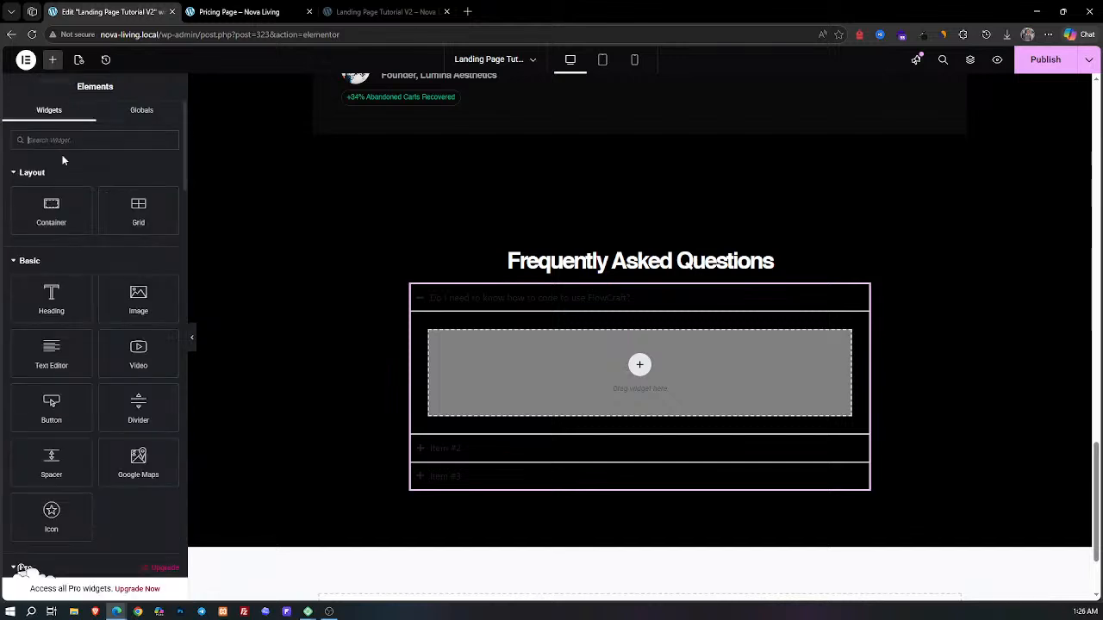
left_click_drag(52, 353, 512, 394)
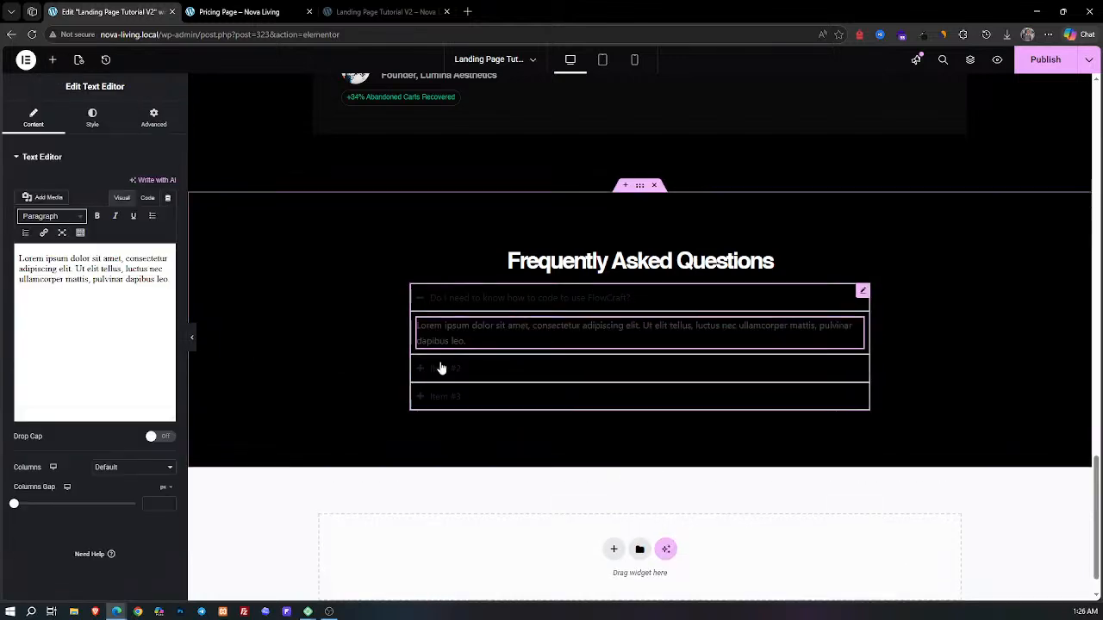
left_click(100, 303)
key("ctrl+a")
key("ctrl+v")
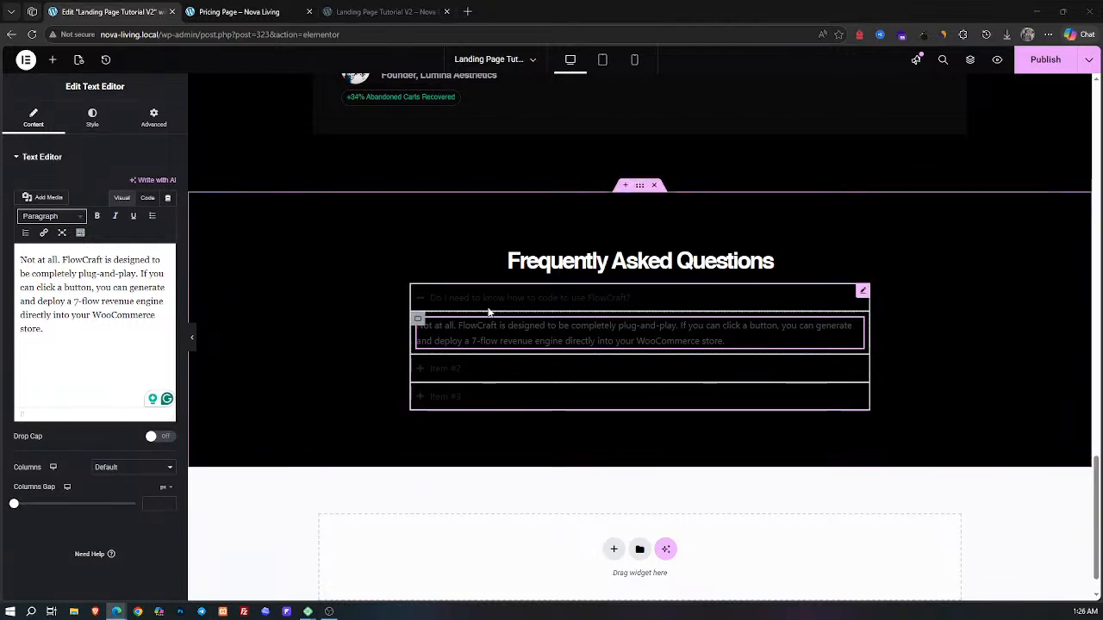
Step: Set the accordion header's title font family to Helvetica
left_click(92, 118)
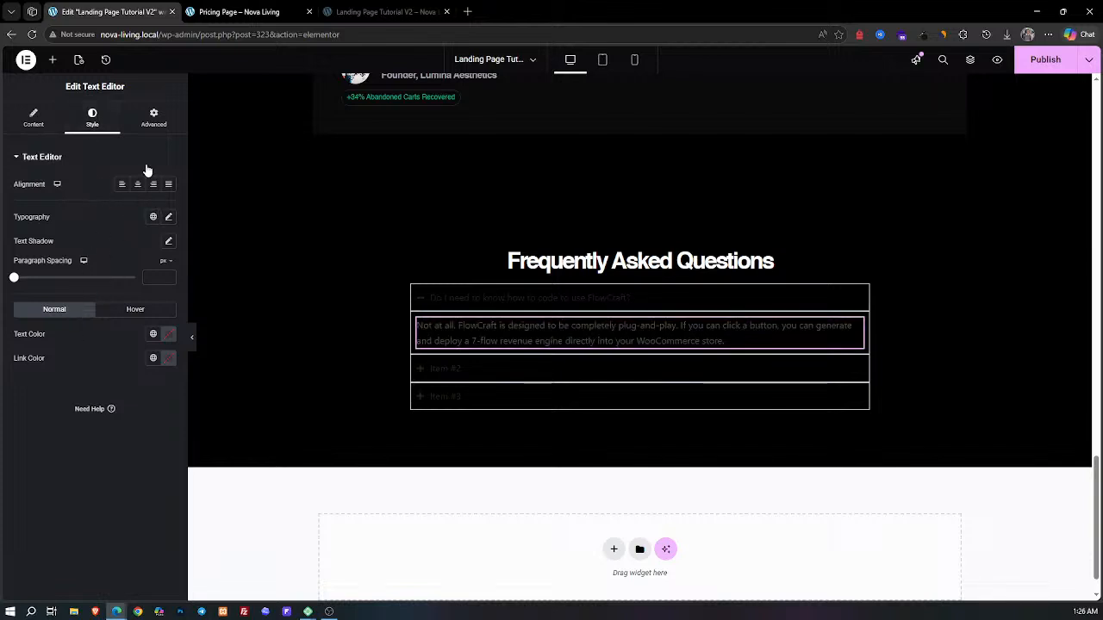
left_click(486, 302)
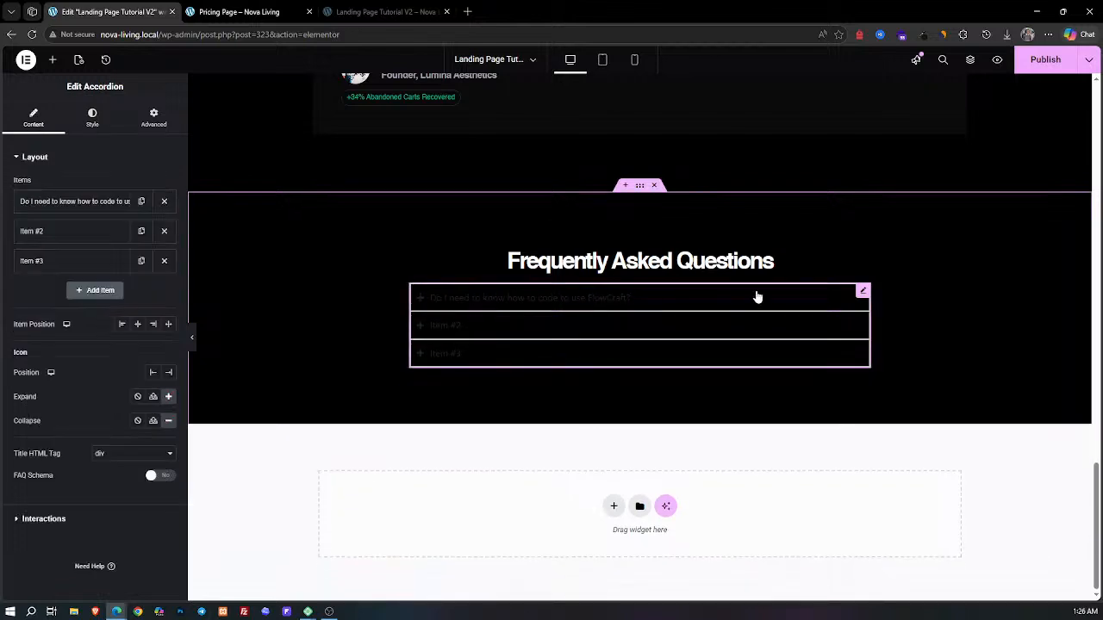
left_click(95, 122)
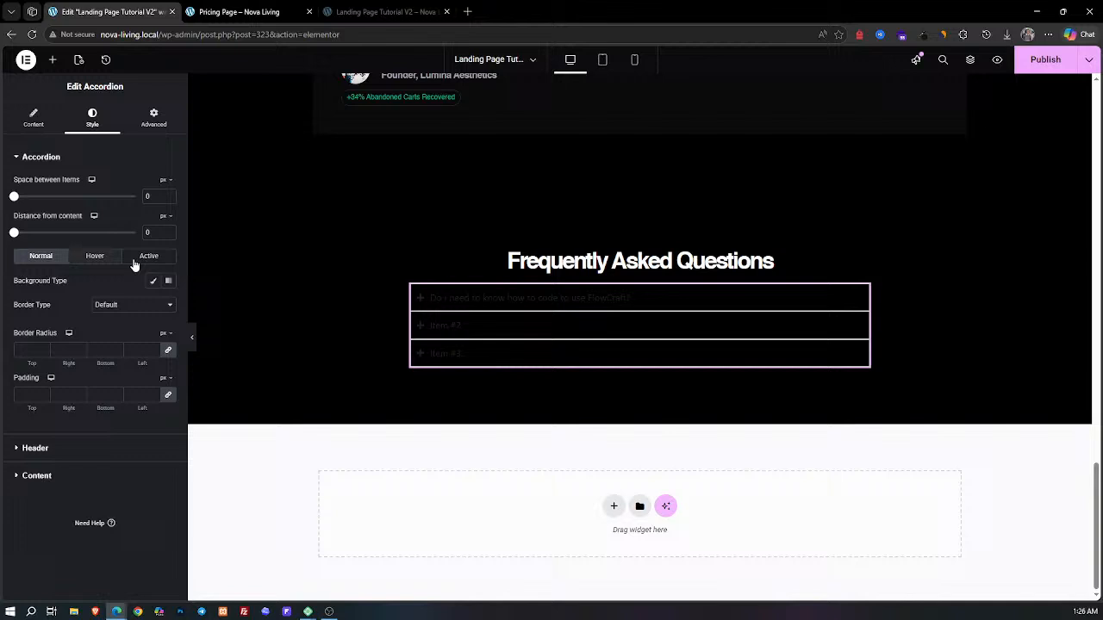
left_click(45, 449)
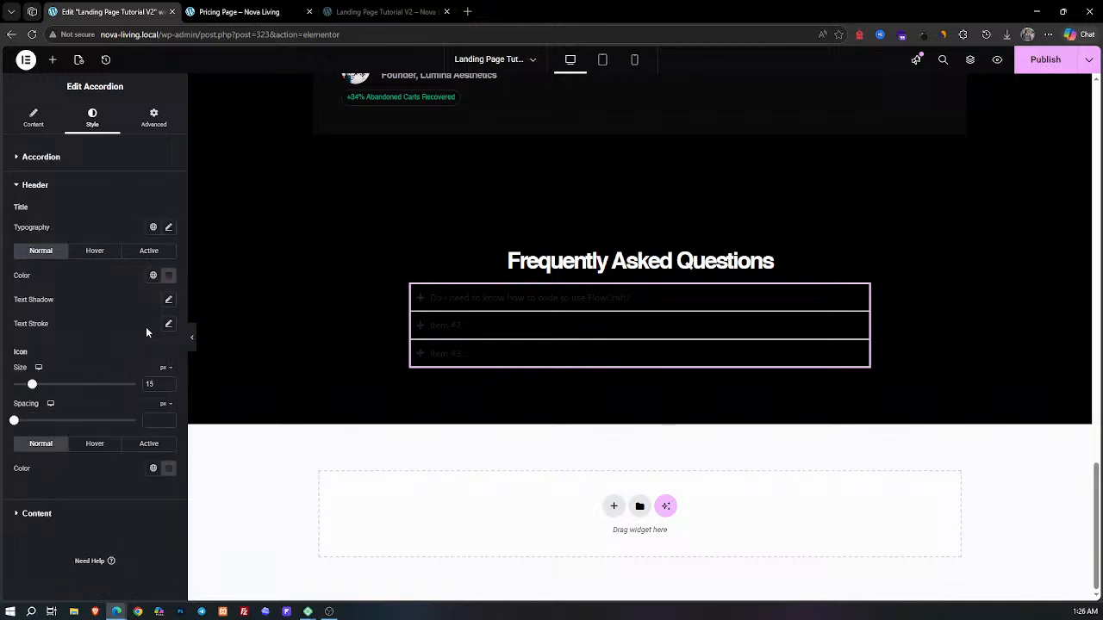
left_click(168, 228)
left_click(117, 282)
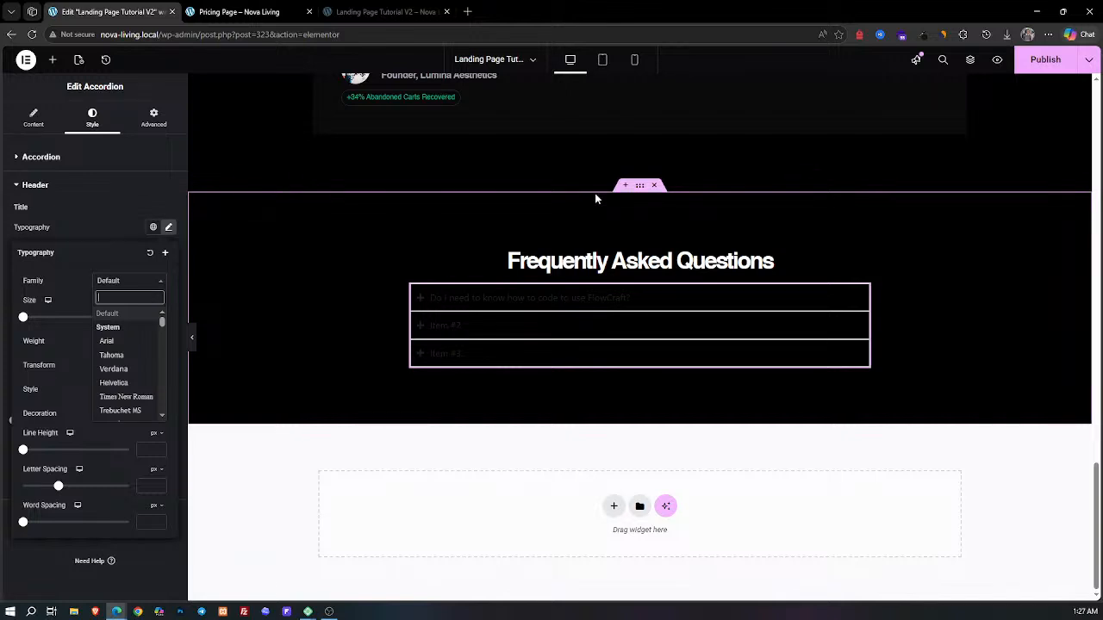
type("helve")
key("Return")
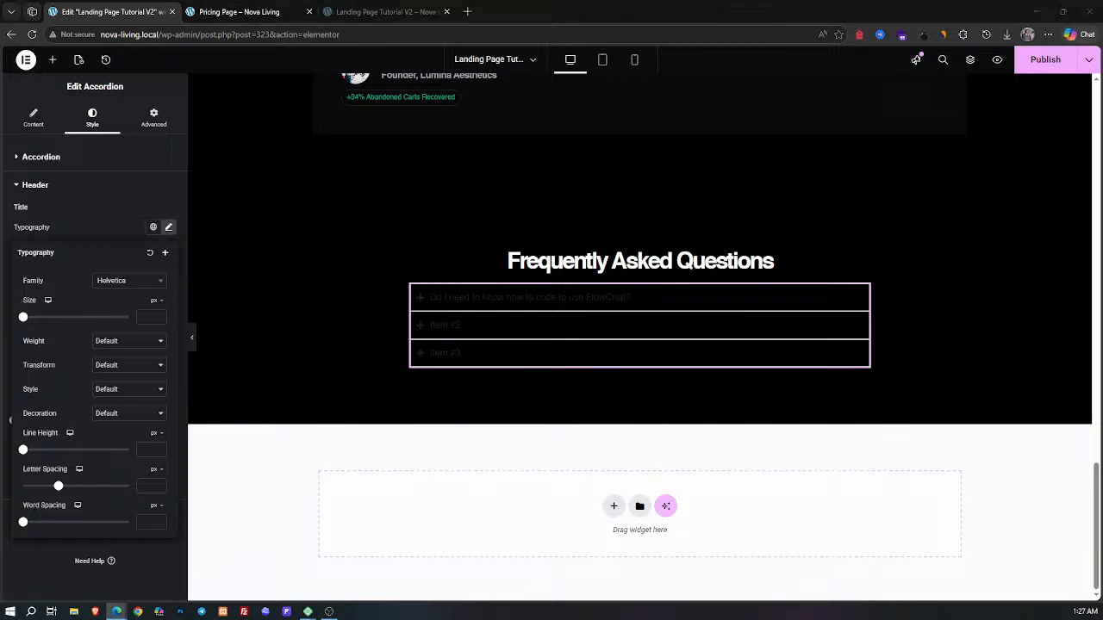
Step: Set the accordion's space between items to 10 px and its normal background to the solid color #141414
left_click(81, 162)
left_click(155, 197)
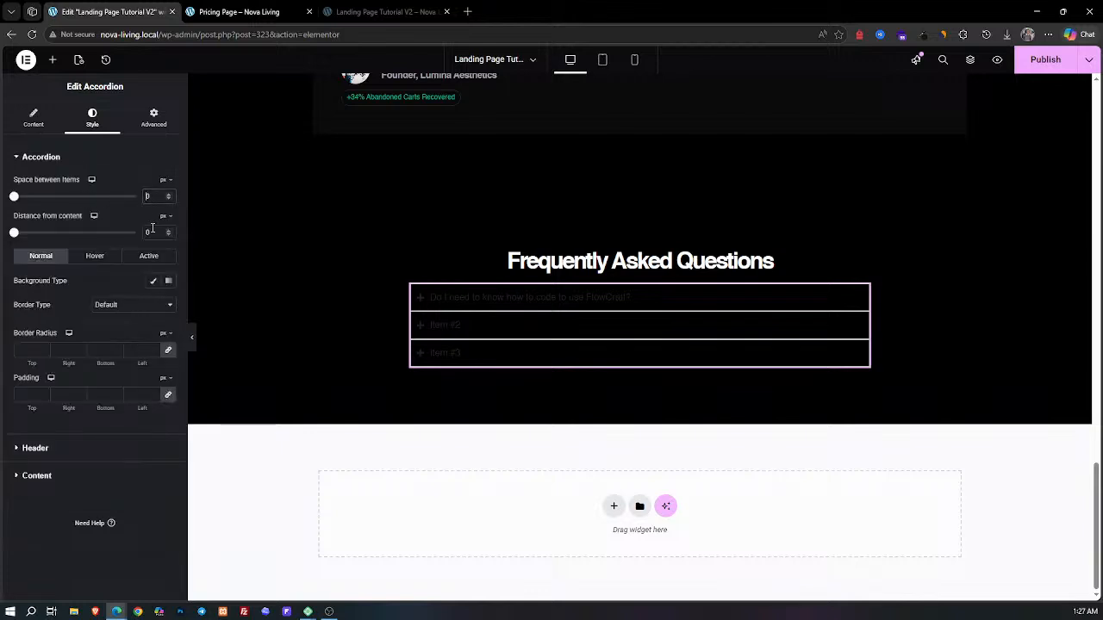
type("1")
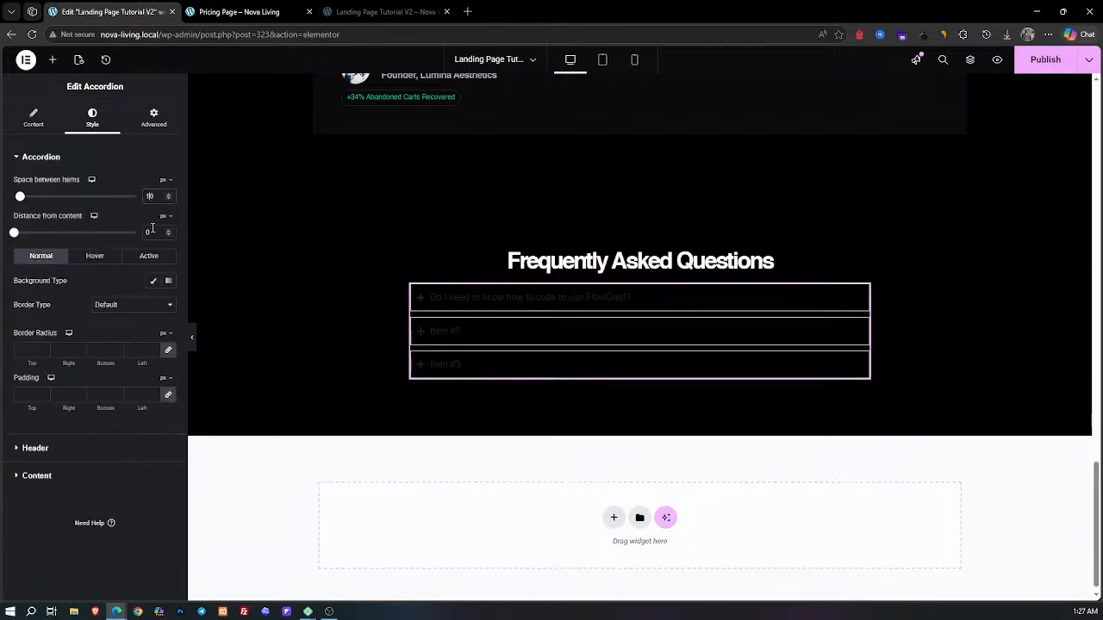
left_click(151, 282)
left_click(168, 304)
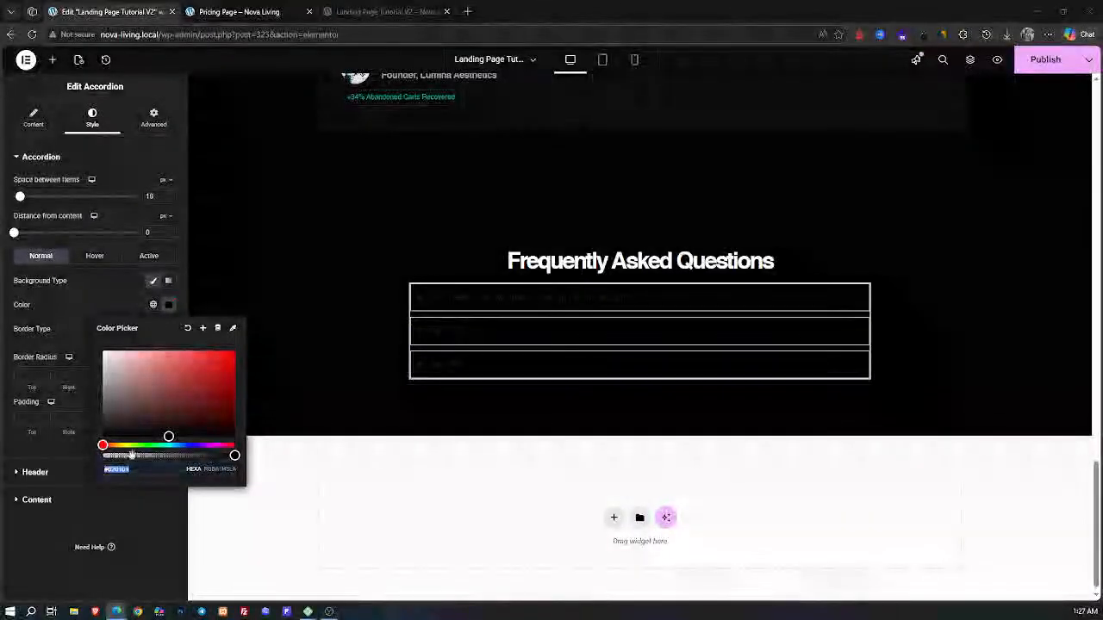
left_click(103, 429)
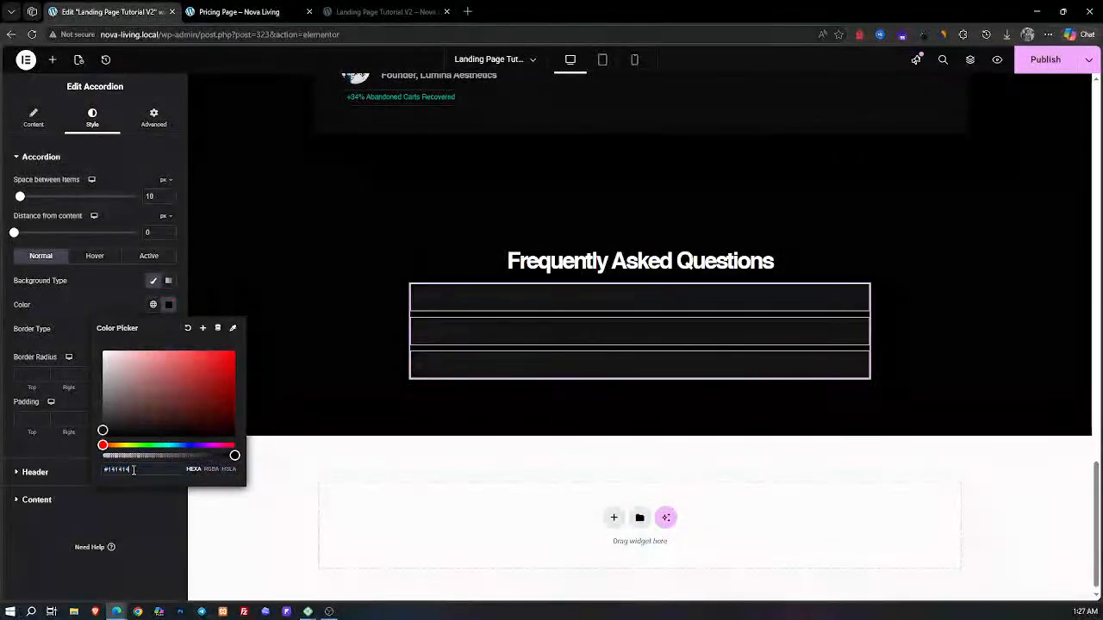
Step: Set the accordion items' border radius to 10 px on all corners for the normal state
left_click(59, 297)
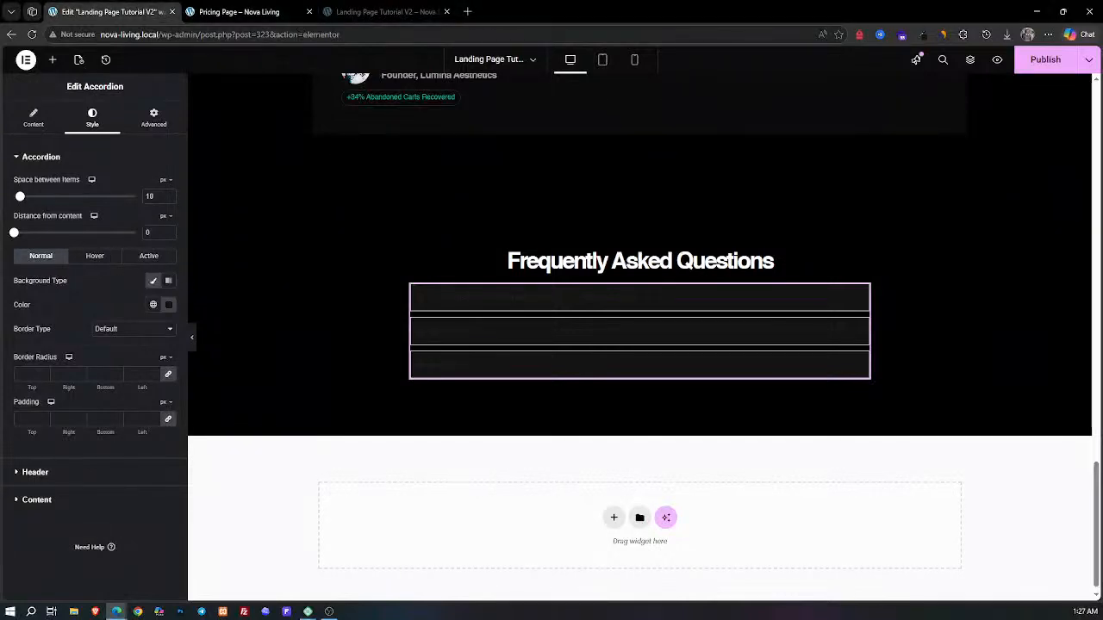
left_click(95, 256)
left_click(139, 258)
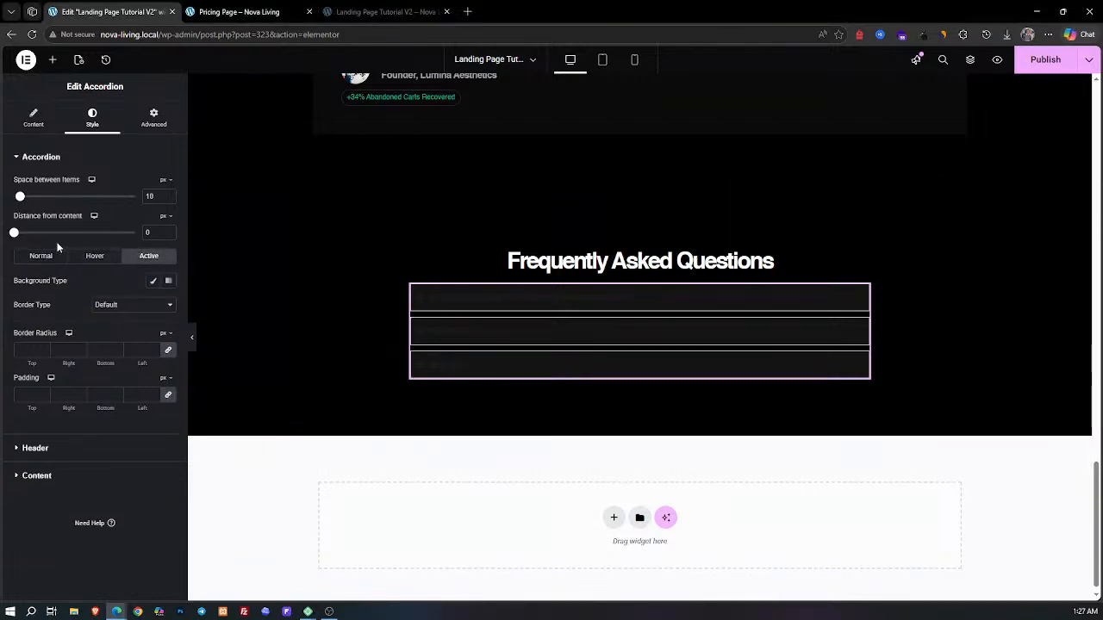
left_click(43, 257)
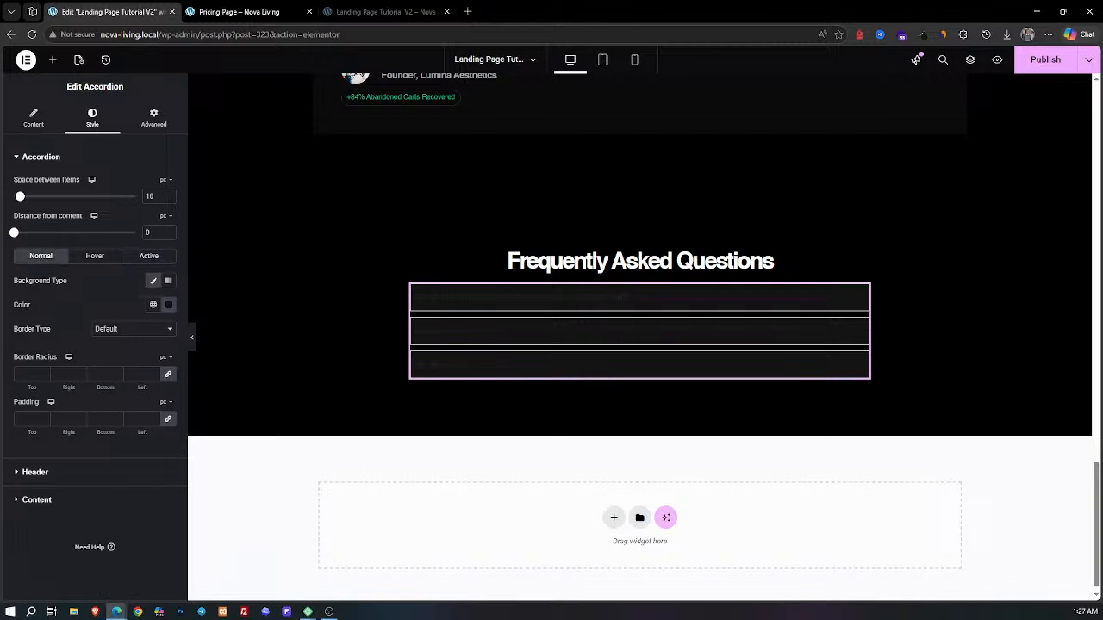
left_click(29, 377)
type("10")
Step: Set the accordion items' padding to 15 px top, 20 px right, 15 px bottom and 20 px left
left_click(72, 421)
type("0")
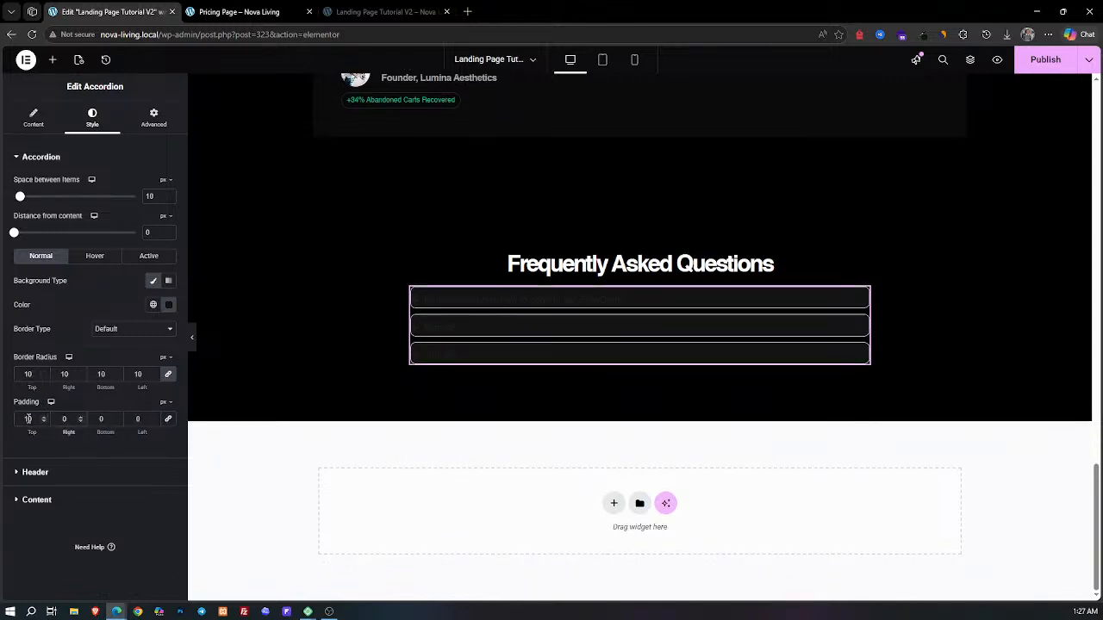
double_click(27, 419)
type("15")
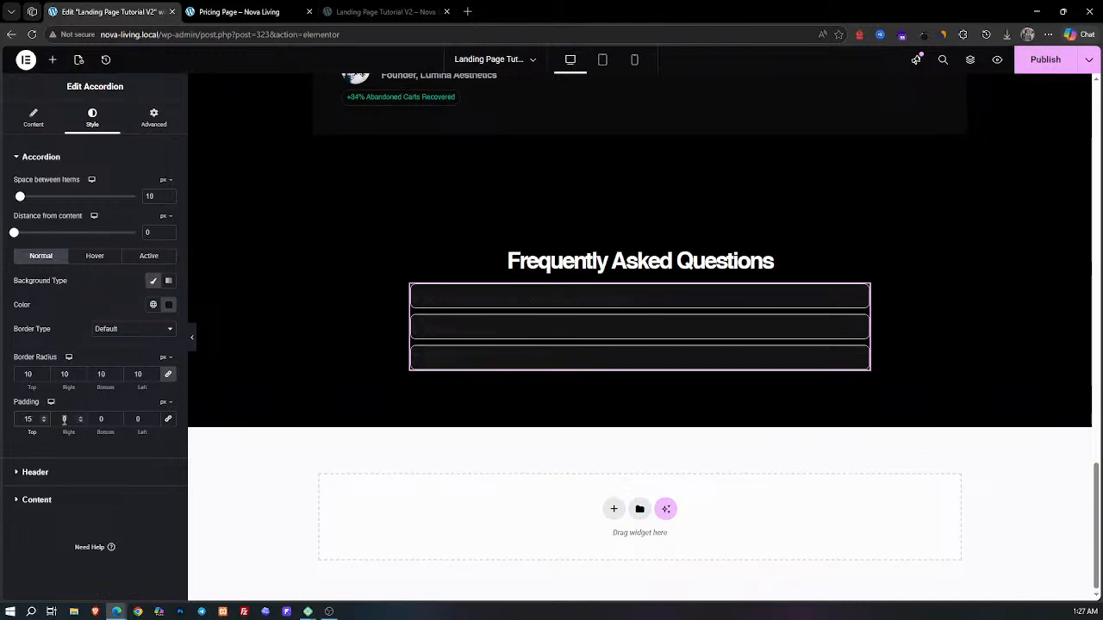
double_click(63, 418)
type("20")
left_click(102, 419)
type("15")
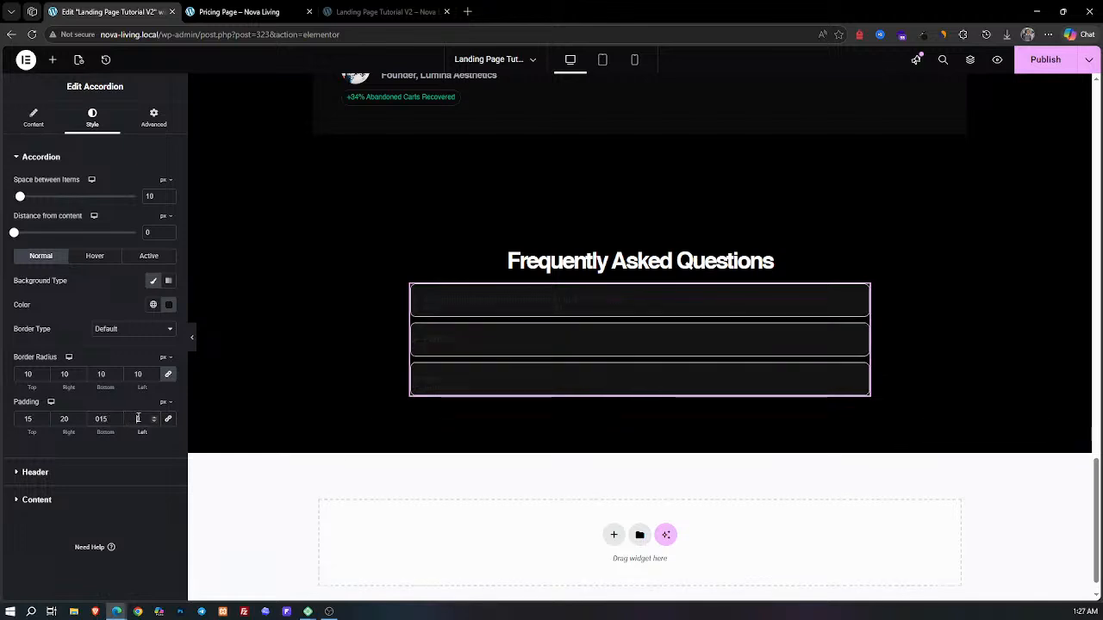
double_click(137, 419)
type("20")
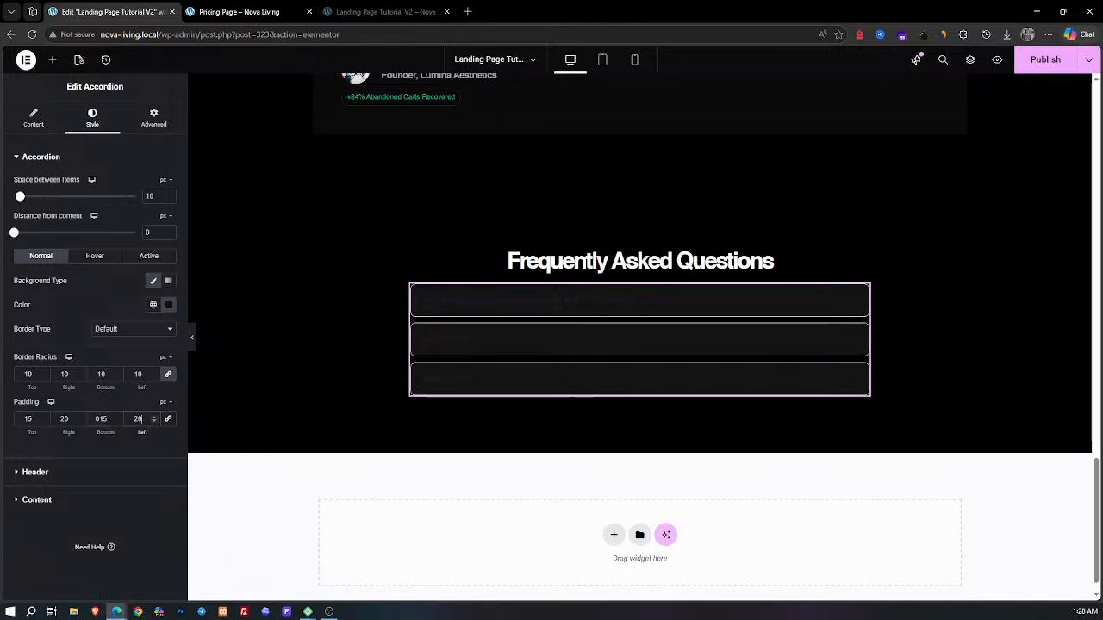
key("alt+Tab")
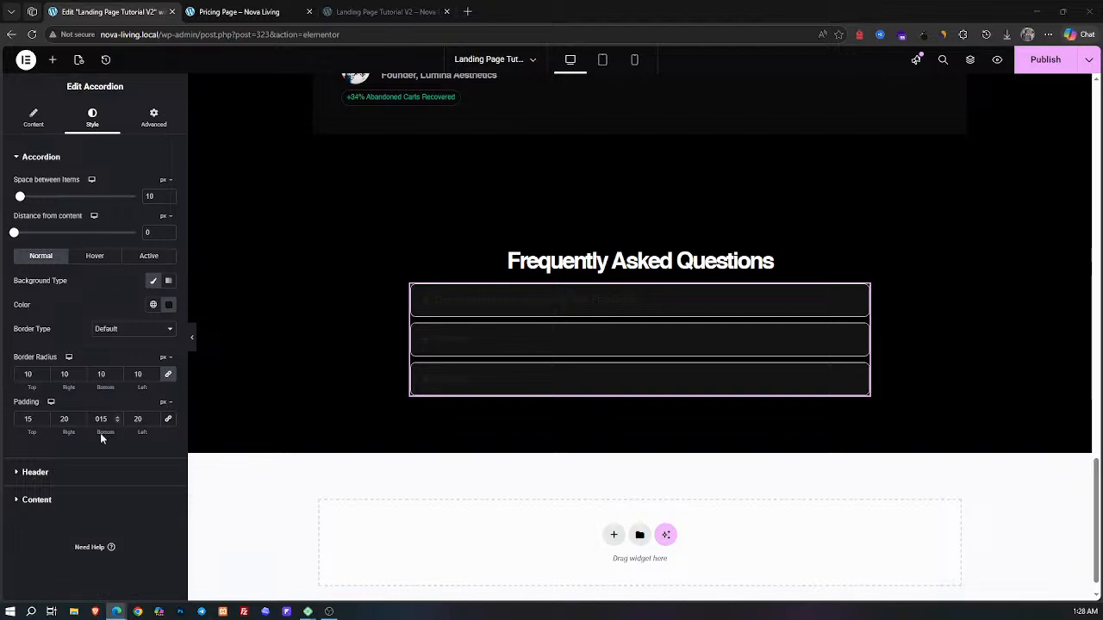
Step: Set the accordion header title's typography to 18 px size, 600 (Semi Bold) weight and -0.5 px letter spacing
left_click(76, 479)
left_click(82, 472)
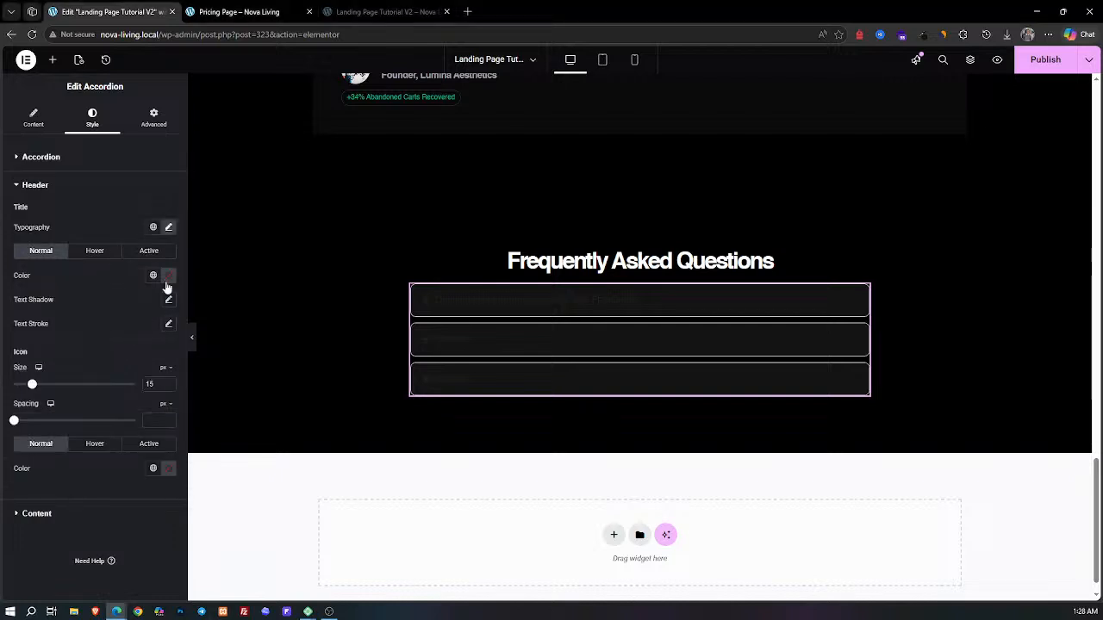
left_click(169, 229)
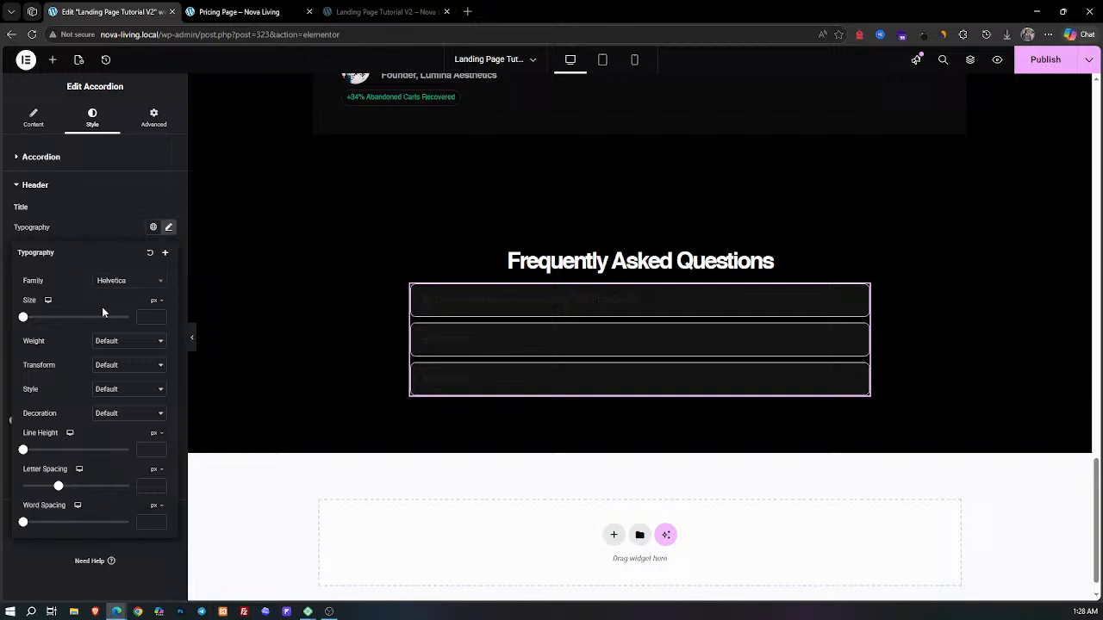
left_click(149, 319)
type("18")
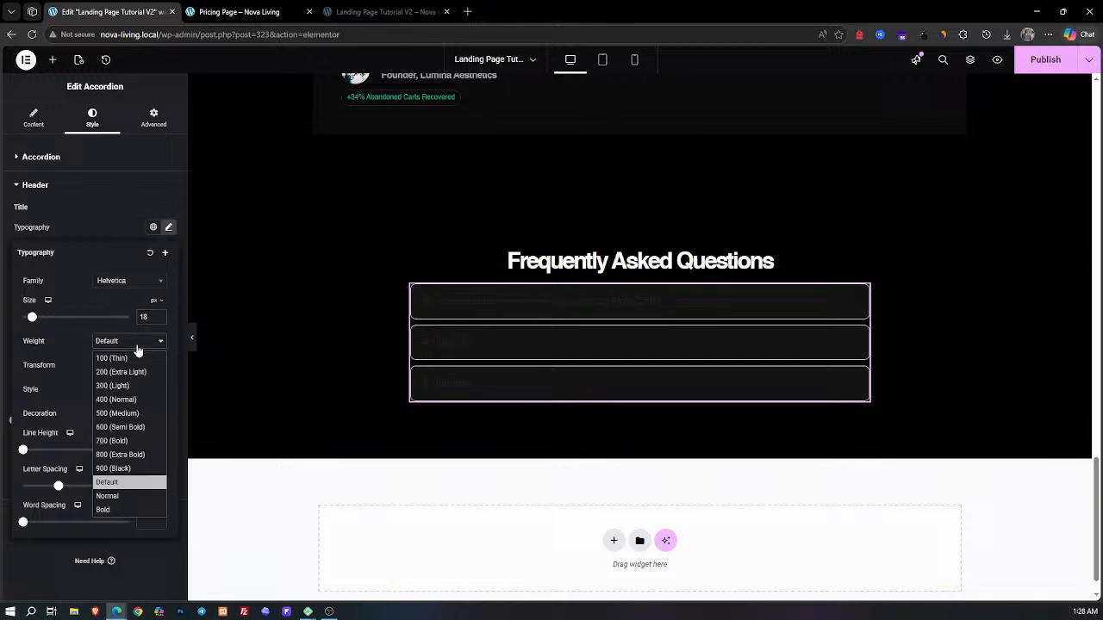
left_click(109, 426)
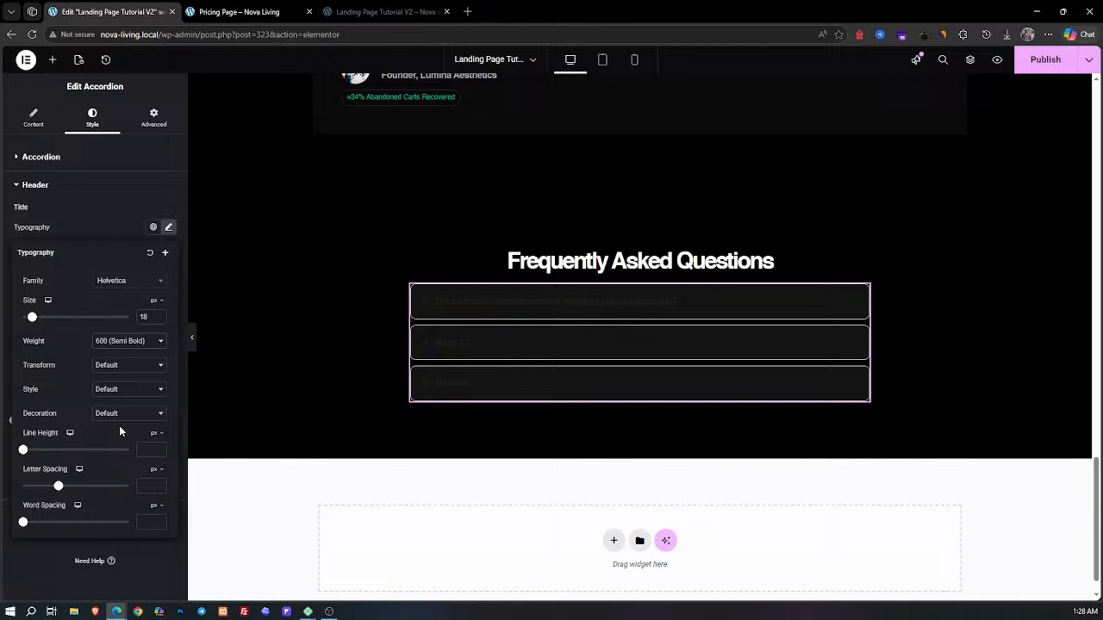
left_click(148, 485)
type("-0.5")
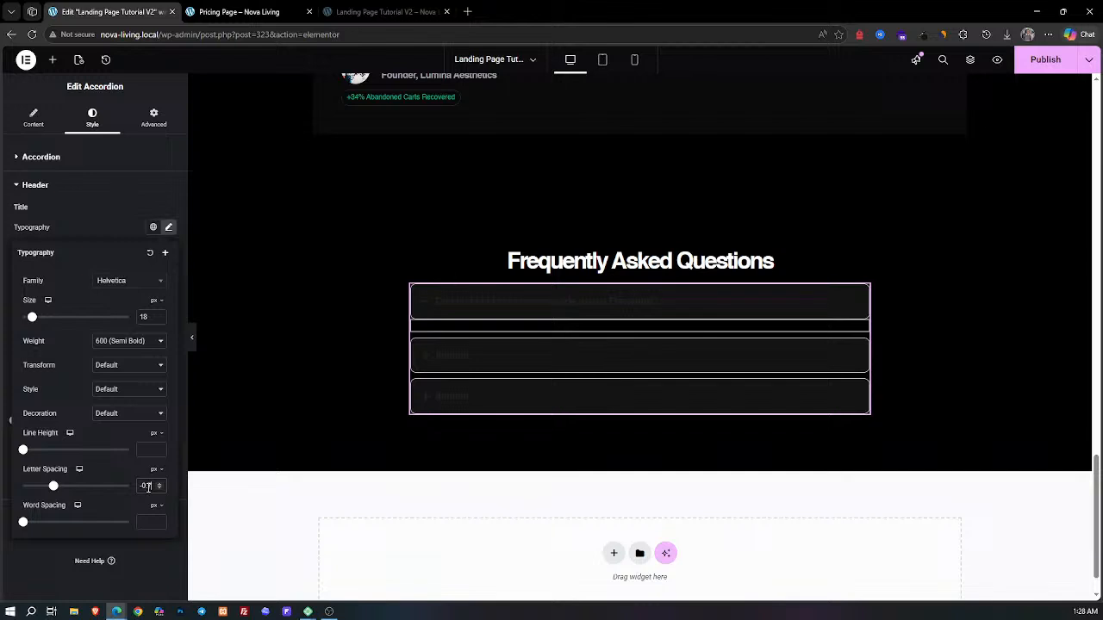
left_click(104, 234)
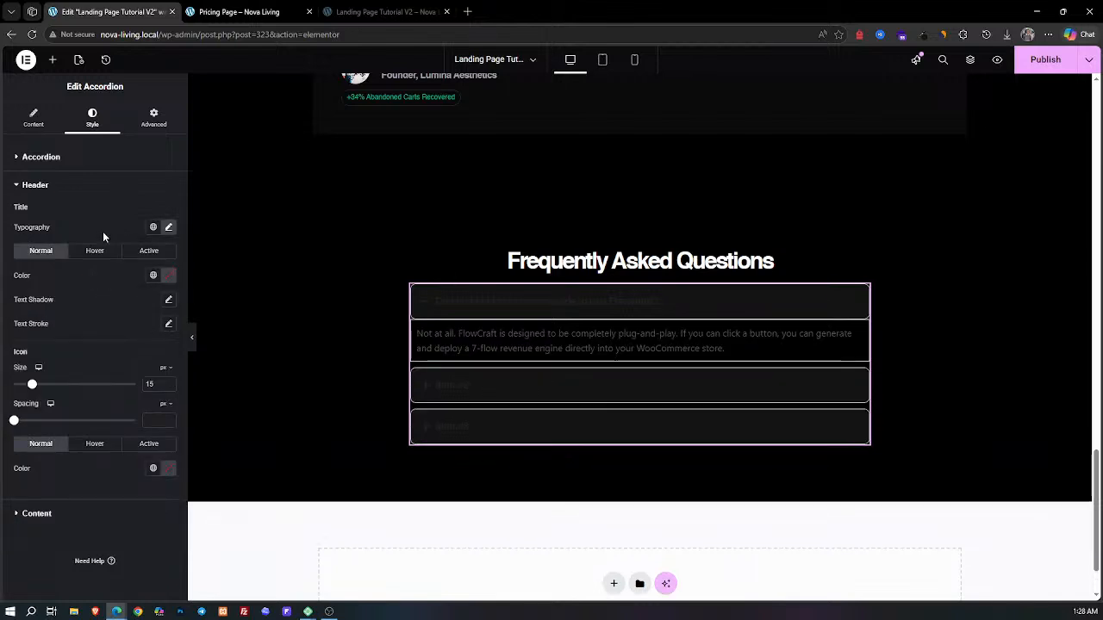
Step: Set the accordion header title's normal color to #FFFFFF and its hover color to #B4A1A1
left_click(168, 275)
left_click_drag(89, 293, 66, 265)
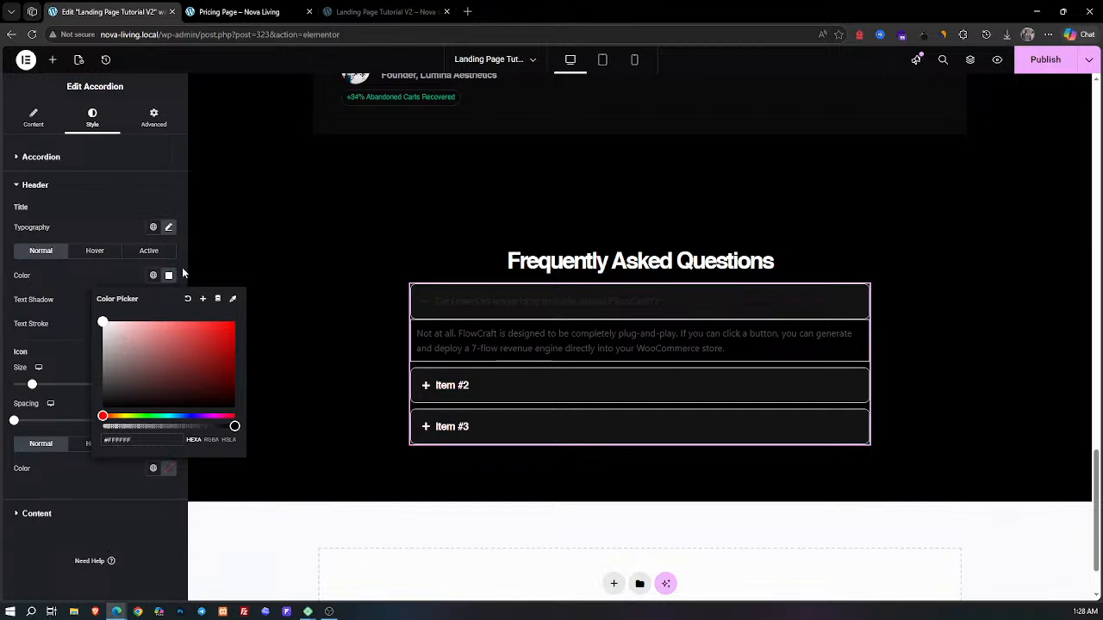
left_click(105, 251)
left_click(101, 251)
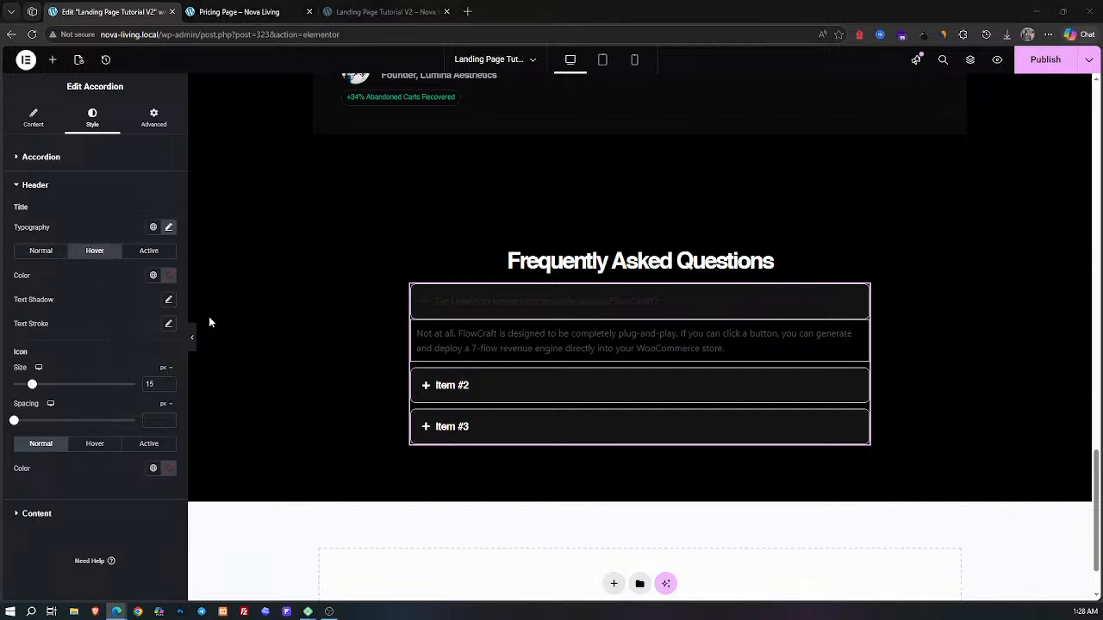
left_click(169, 276)
left_click(116, 347)
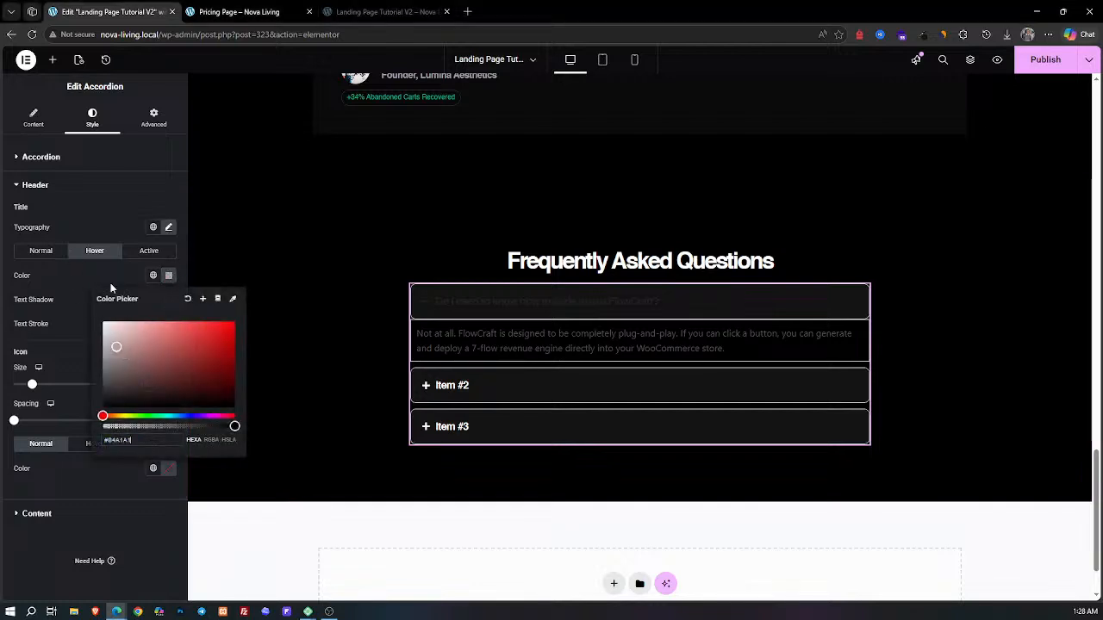
Step: Set the accordion header title's active color to #10B981
left_click(148, 250)
left_click(169, 276)
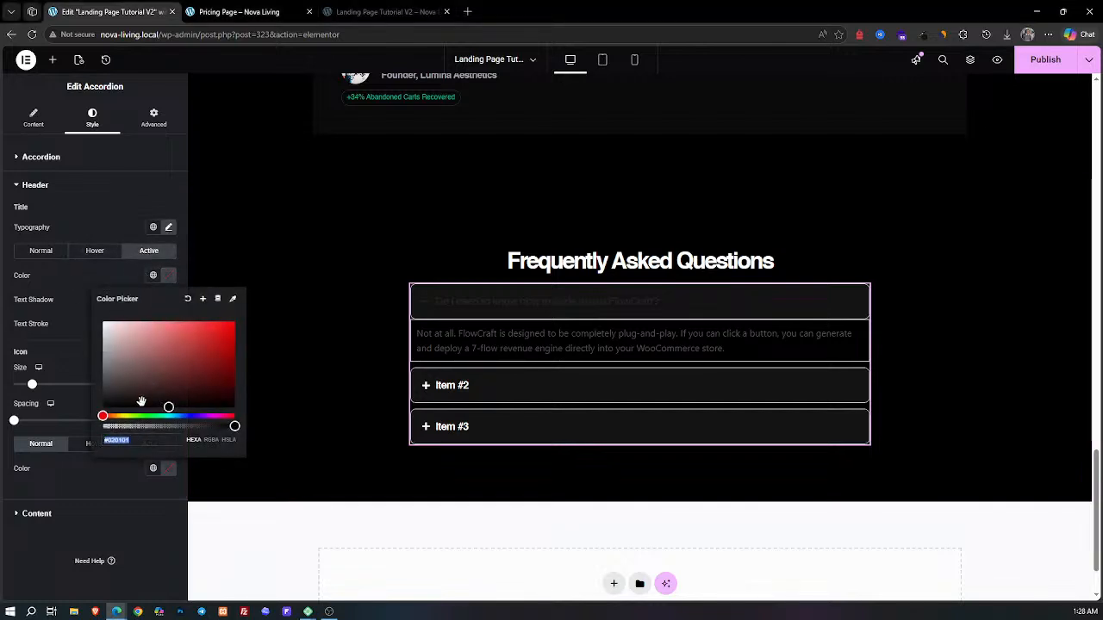
type("#10B981")
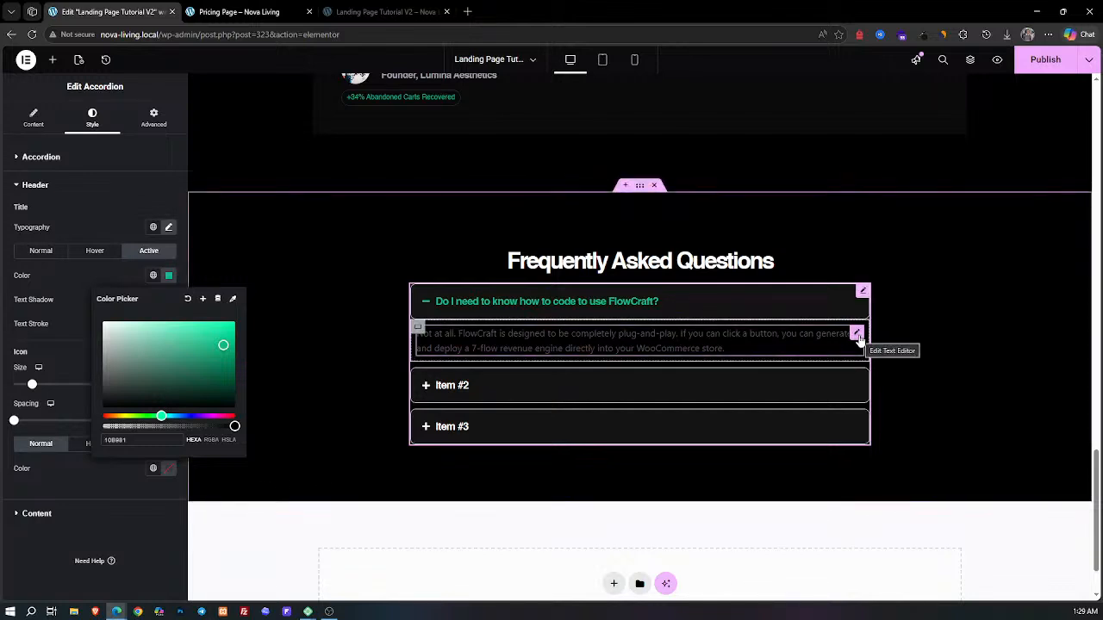
Step: Give the container inside the first accordion item a solid background color of #141414
left_click(856, 333)
left_click(418, 329)
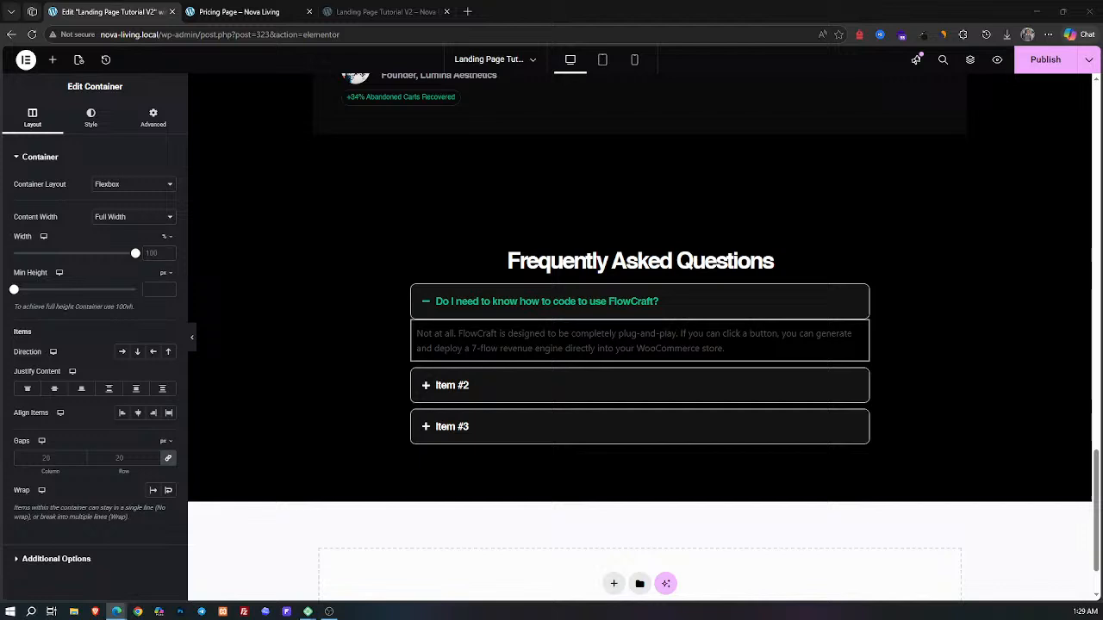
left_click(96, 120)
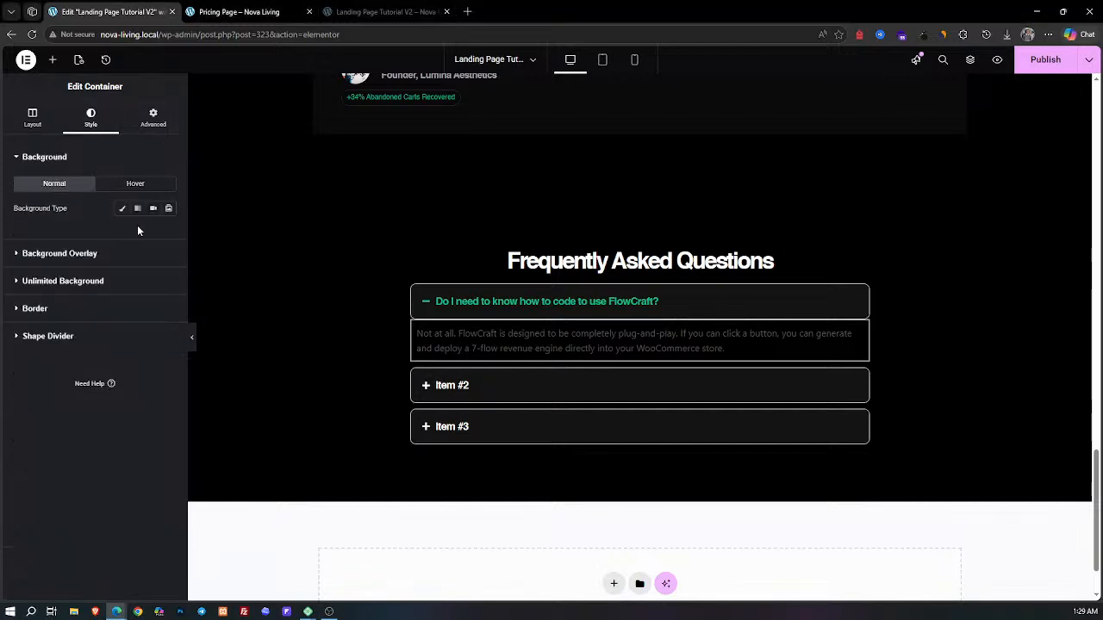
left_click(121, 208)
left_click(168, 232)
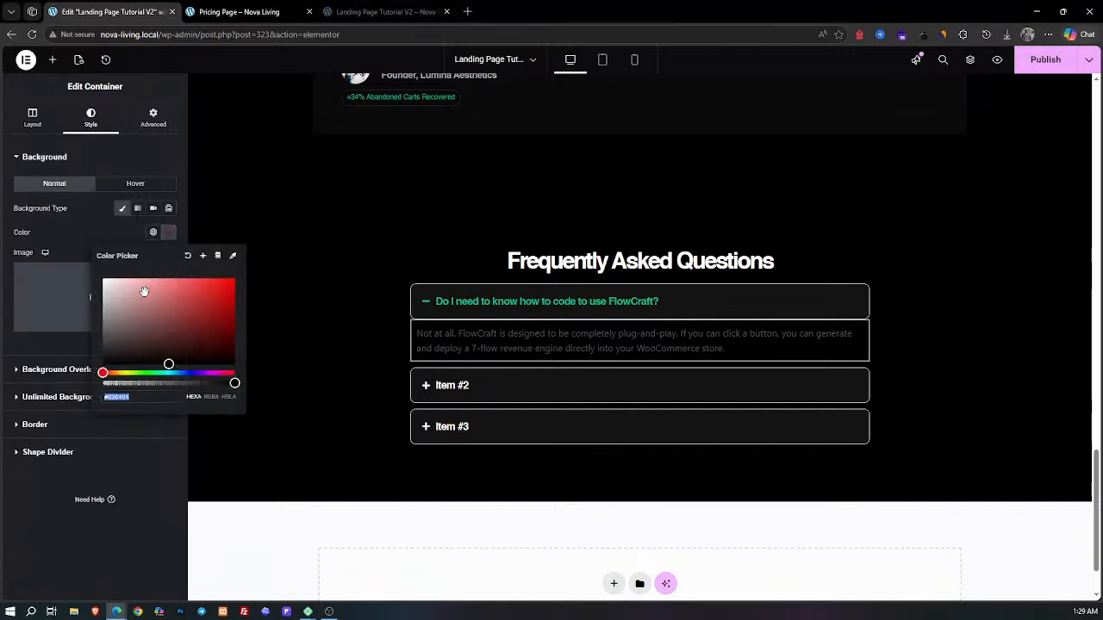
key("ctrl+v")
left_click(92, 539)
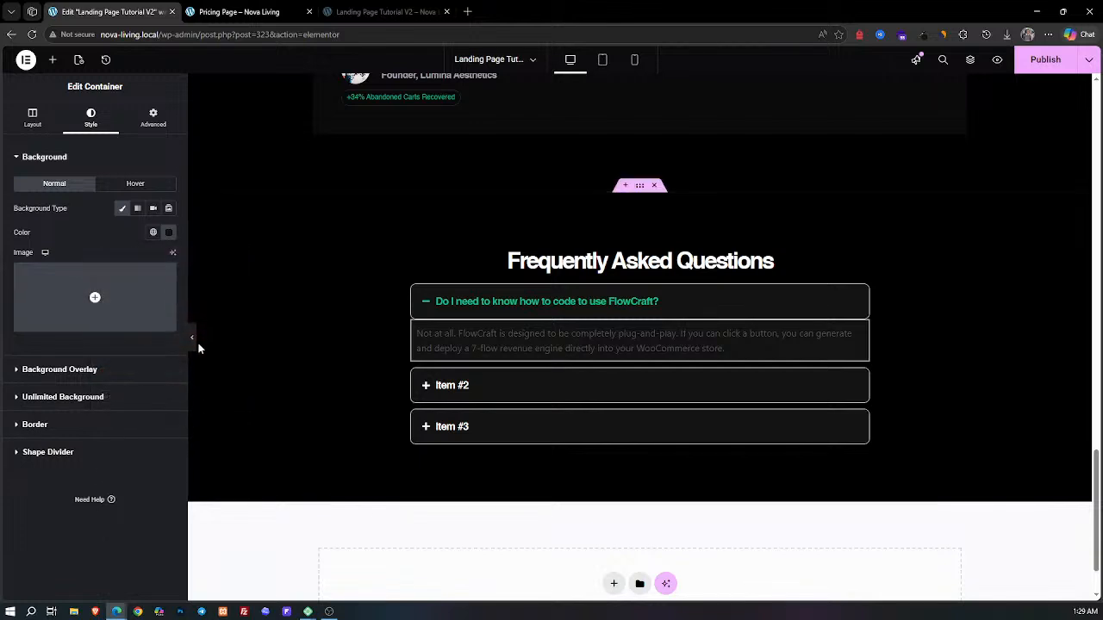
Step: Compare the FAQ section with the one on the Pricing Page and open the answer container's background color for editing
left_click(192, 337)
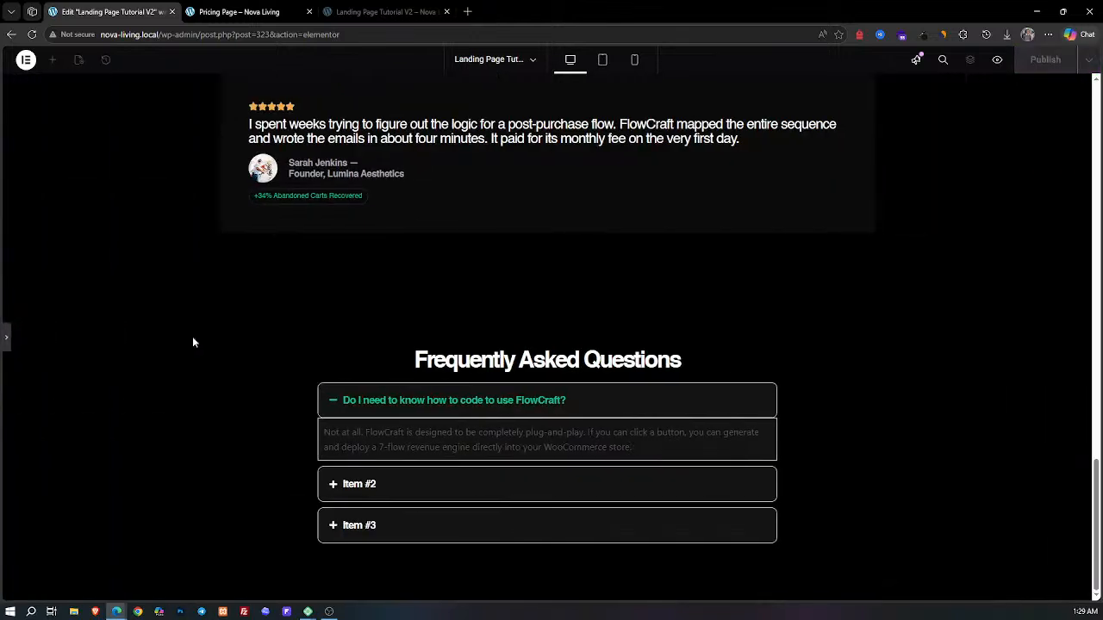
left_click(239, 11)
left_click(992, 195)
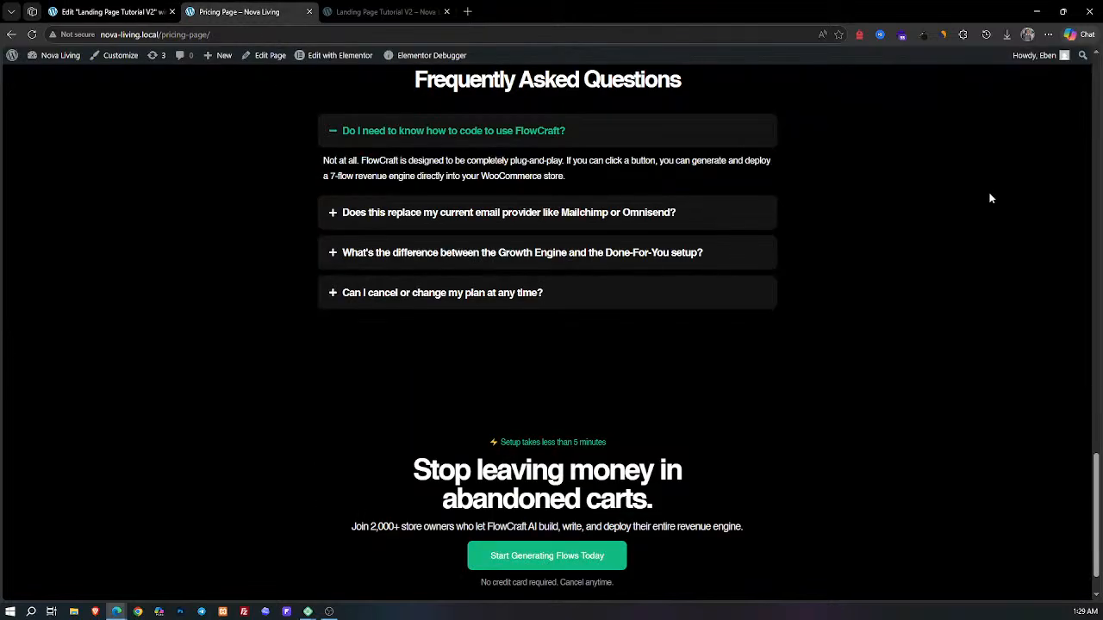
left_click(108, 12)
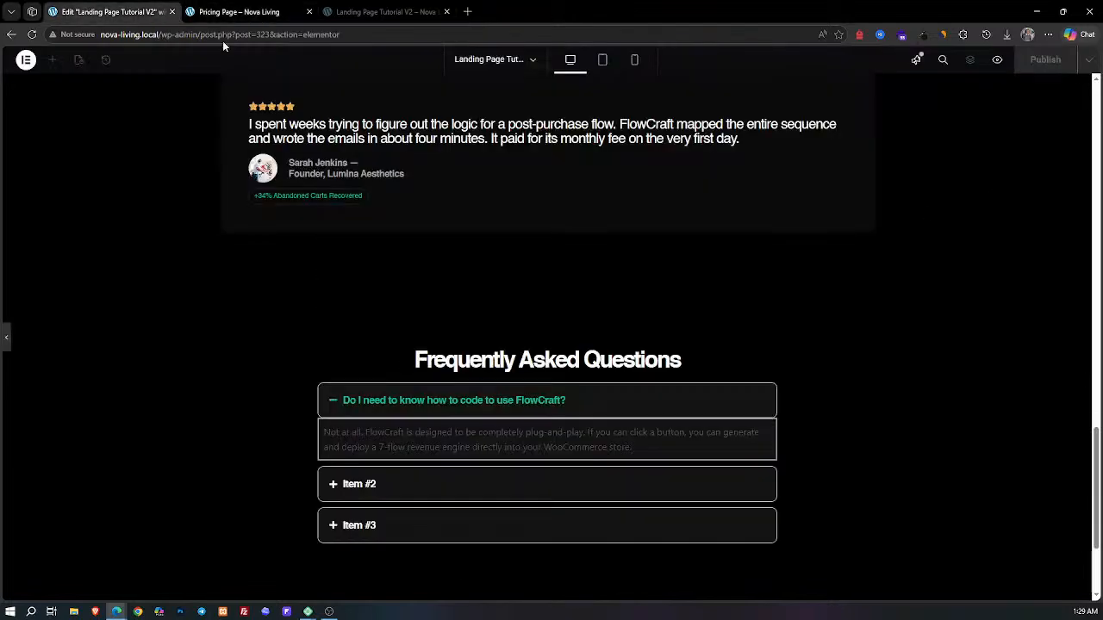
left_click(6, 338)
left_click(170, 233)
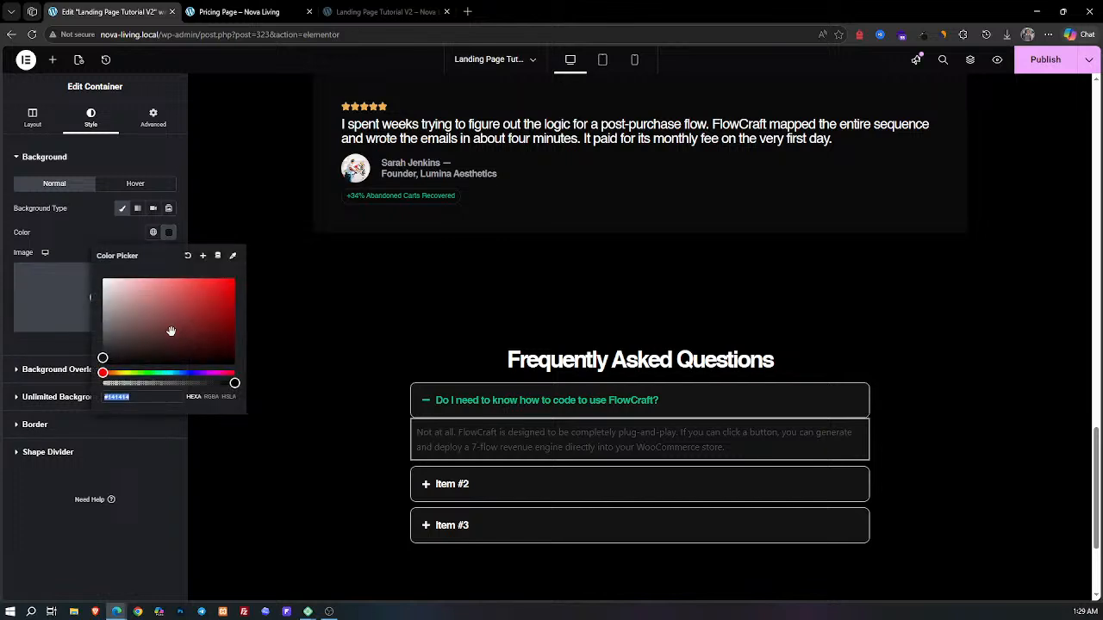
left_click(90, 531)
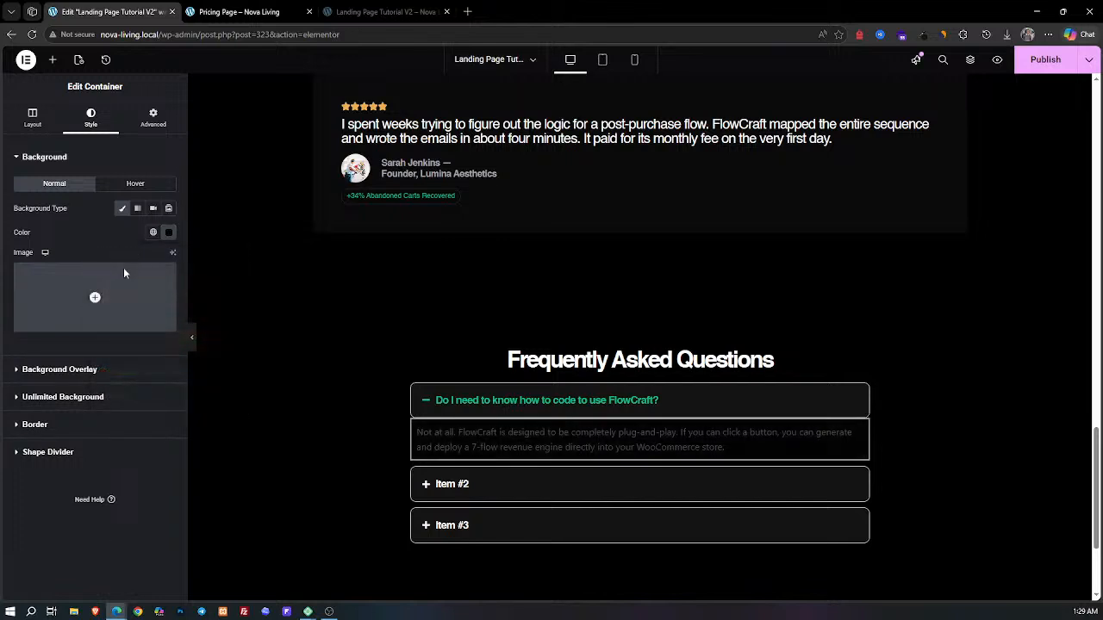
Step: Set the font family of the first FAQ answer's text to Helvetica
left_click(460, 435)
left_click(33, 118)
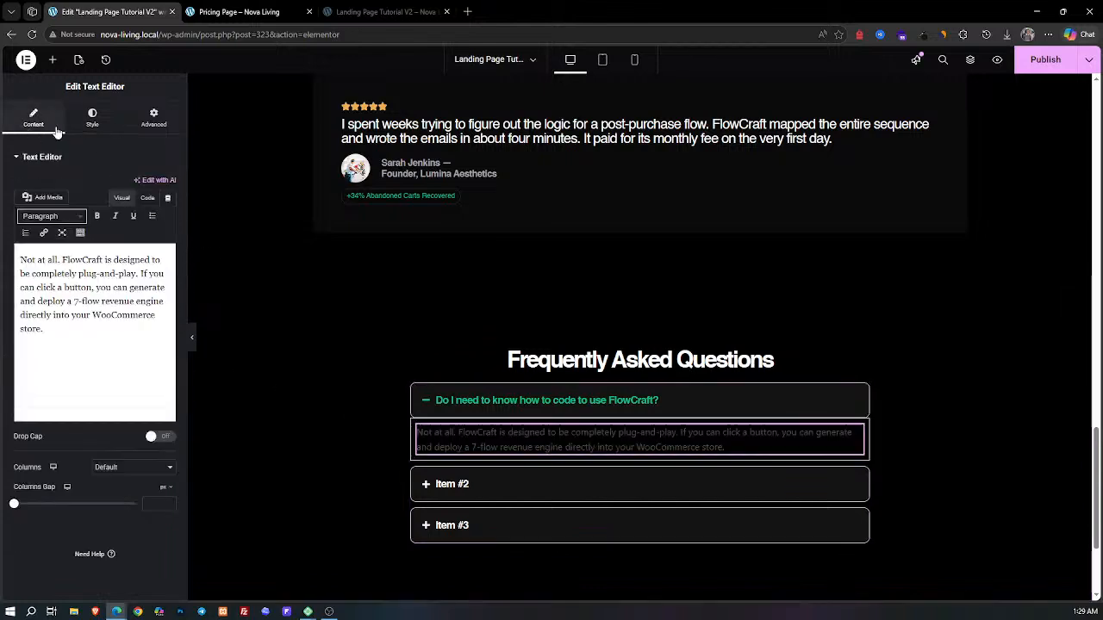
left_click(92, 118)
left_click(168, 218)
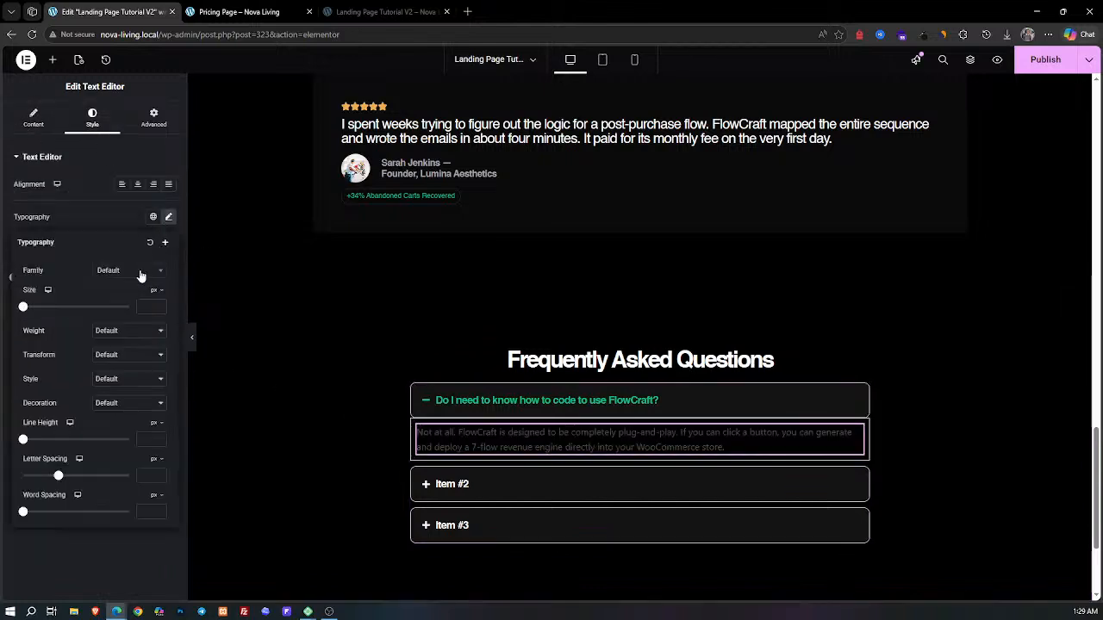
left_click(141, 272)
type("helf")
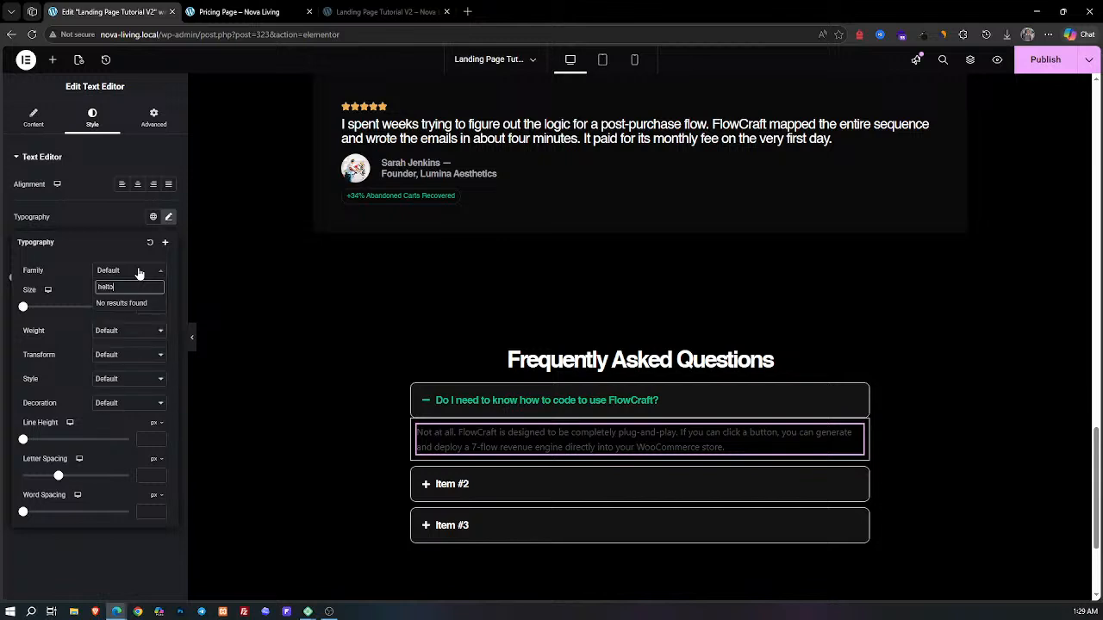
key("BackSpace")
type("ve")
left_click(130, 317)
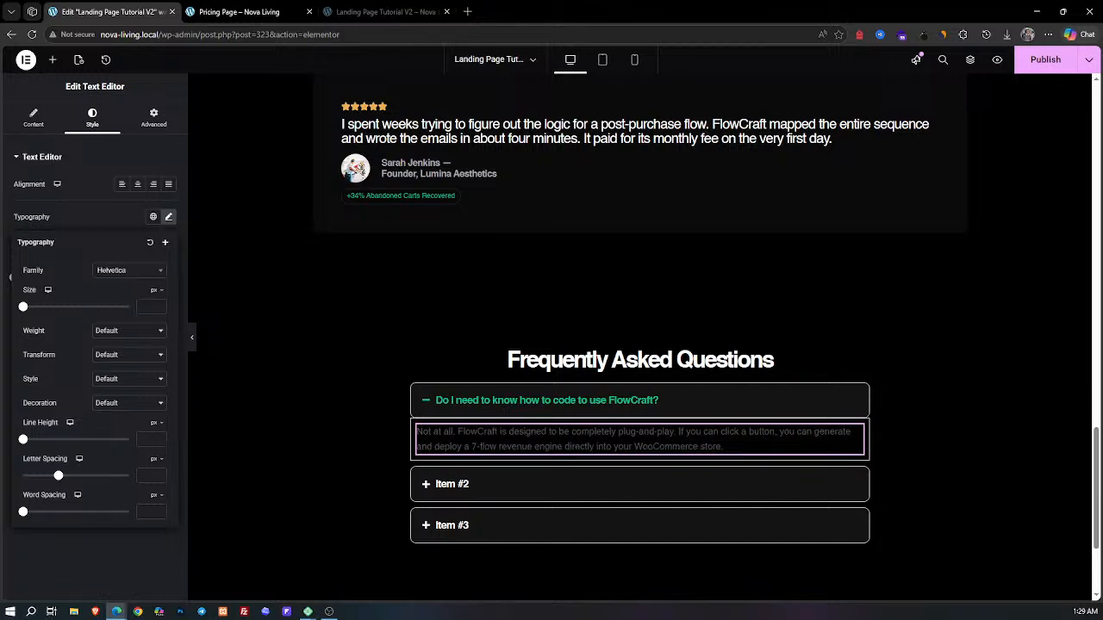
Step: Adjust the first FAQ answer's font size and tighten its letter spacing
left_click(144, 308)
left_click(97, 213)
left_click(169, 216)
left_click(155, 473)
left_click(73, 206)
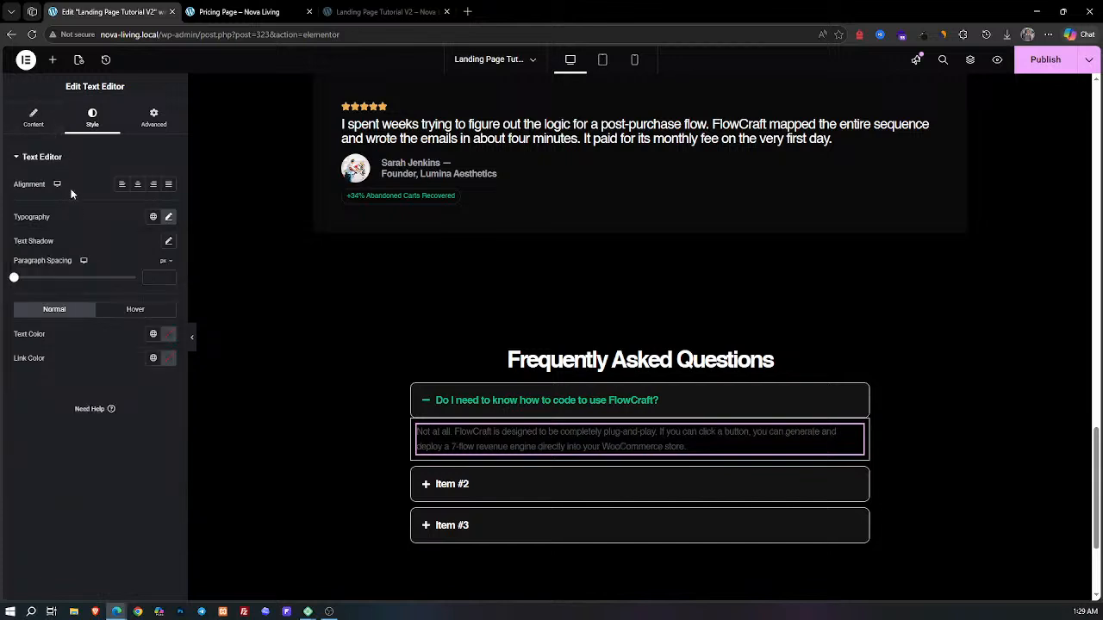
Step: Set the first FAQ answer's text color to white
left_click(168, 334)
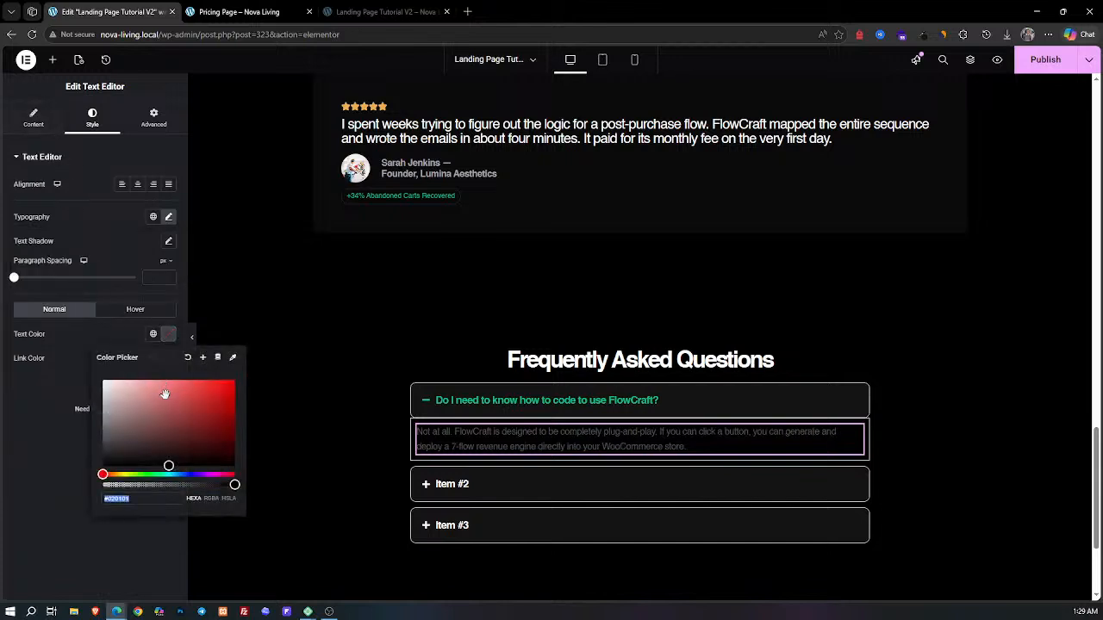
left_click_drag(166, 392, 81, 363)
left_click(64, 386)
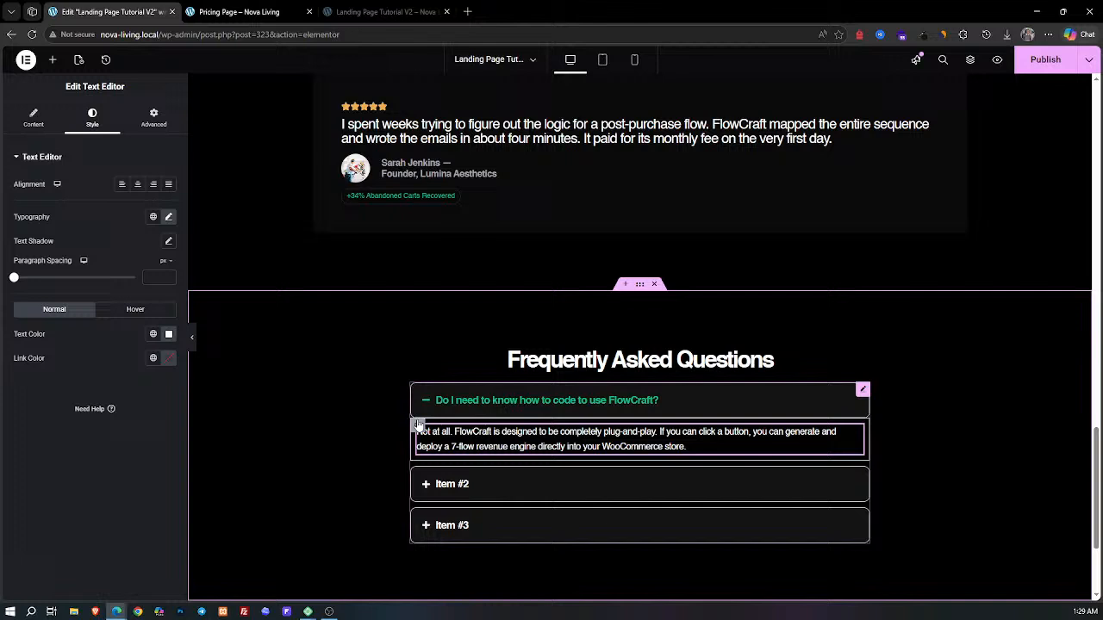
Step: Check the border settings of the first FAQ answer's container and preview the section without the editing panel
left_click(416, 452)
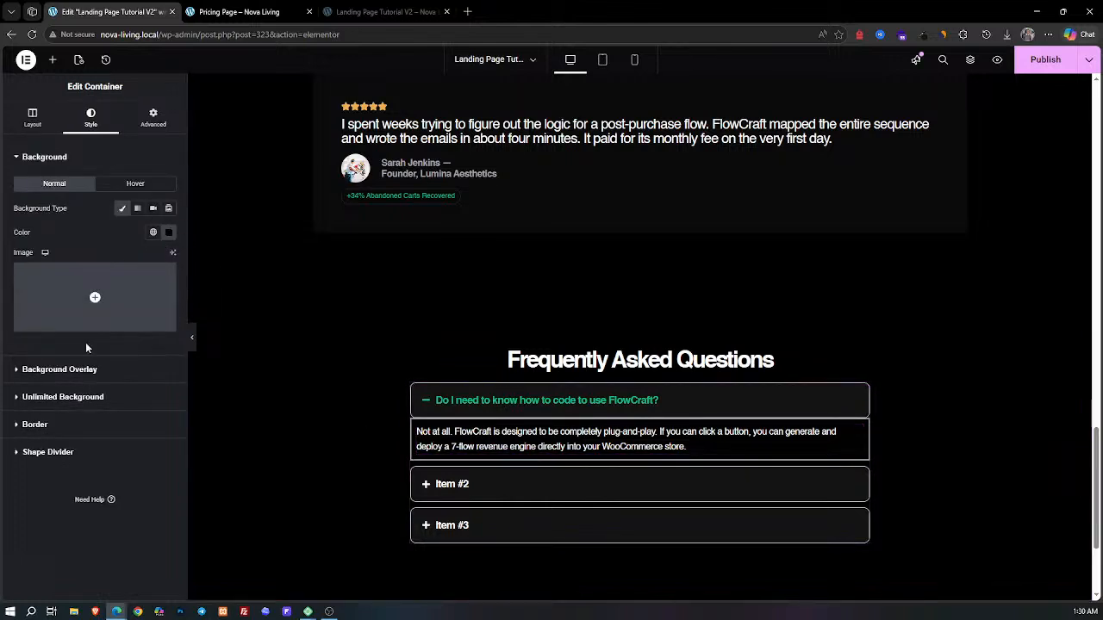
left_click(37, 425)
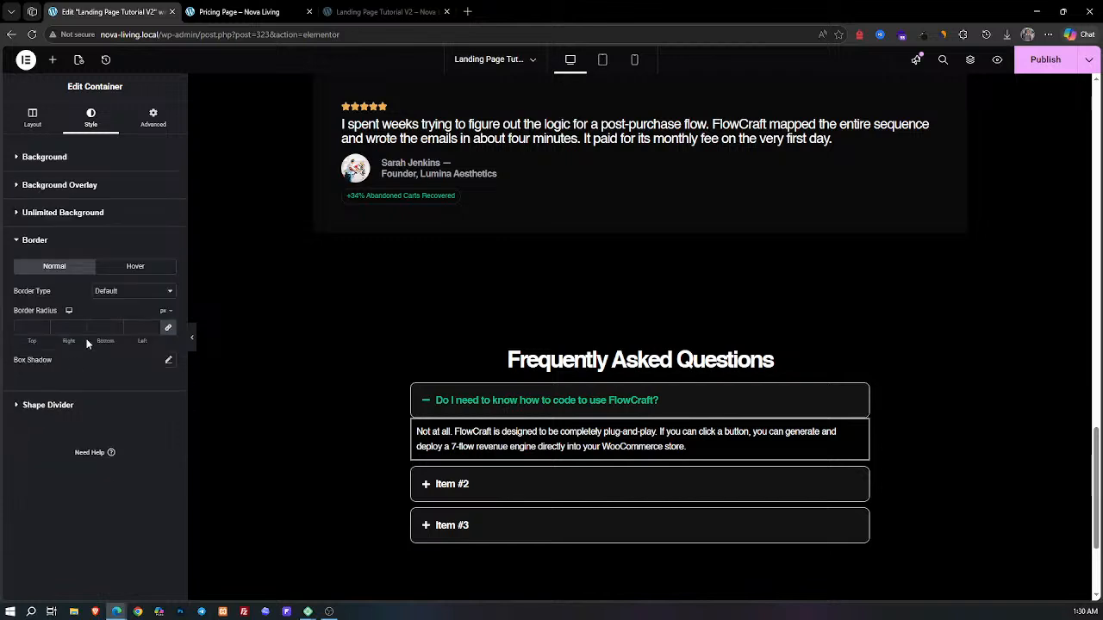
left_click(118, 293)
left_click(118, 311)
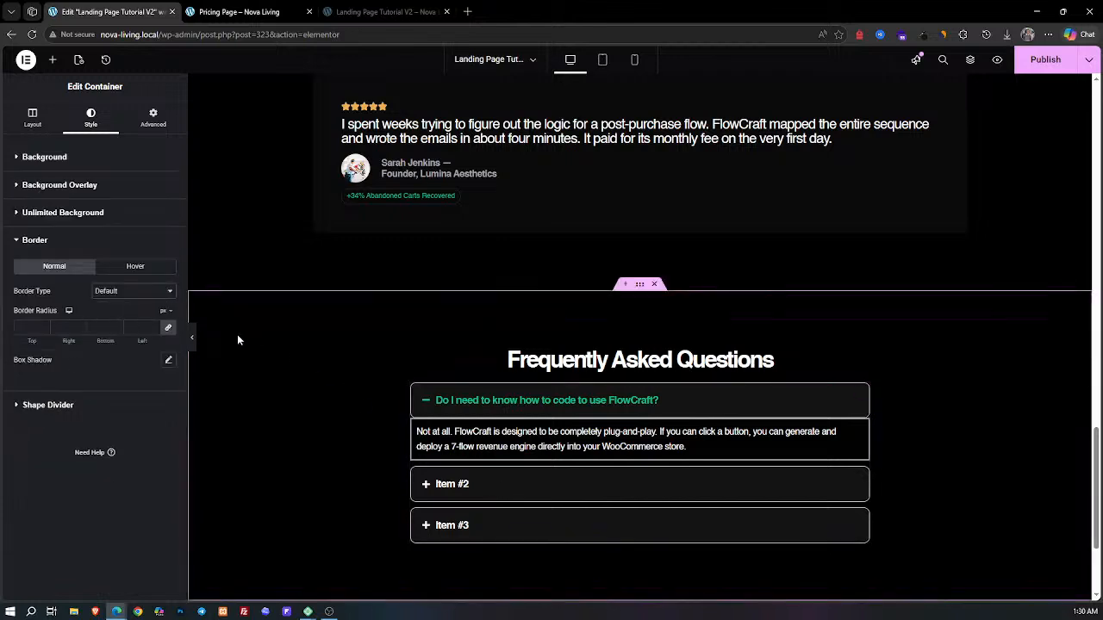
left_click(193, 340)
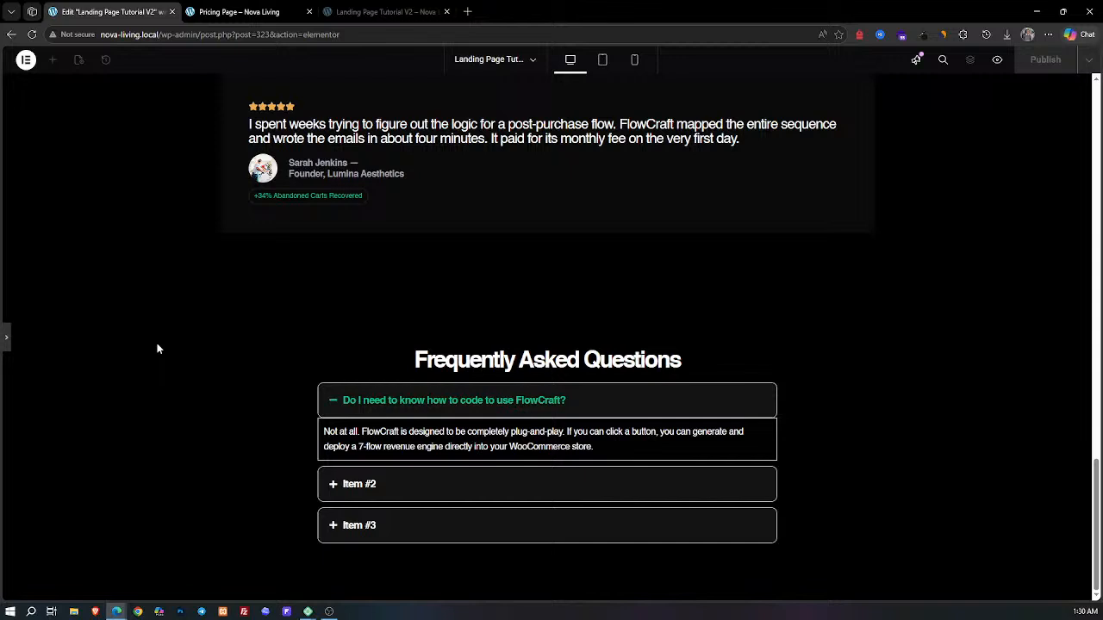
left_click(845, 412)
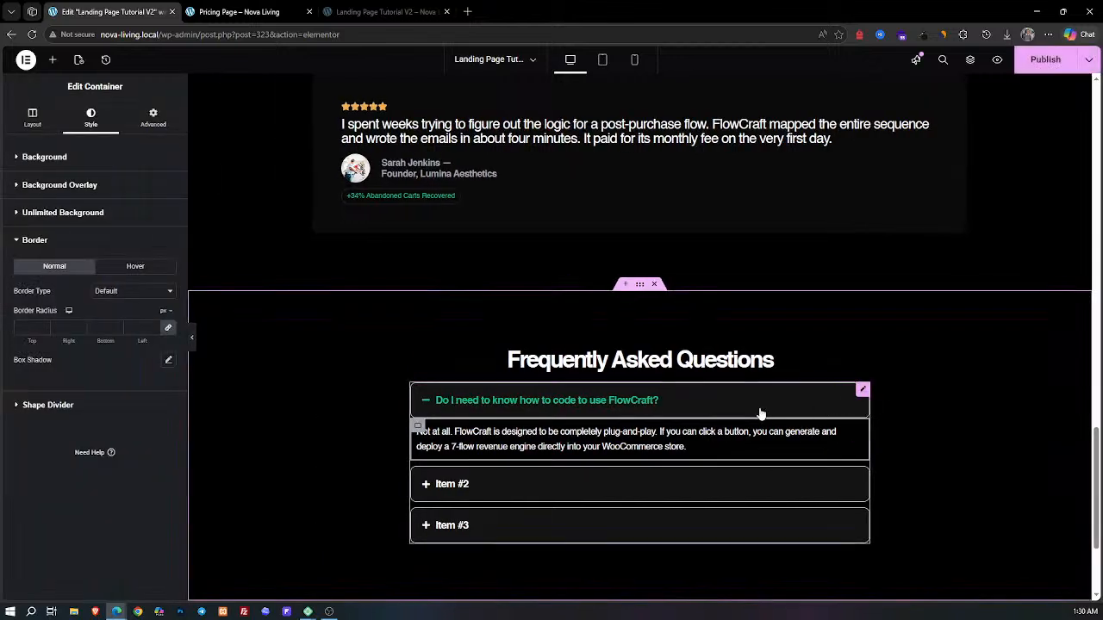
Step: Set the border type of the FAQ accordion's content area to None
left_click(800, 413)
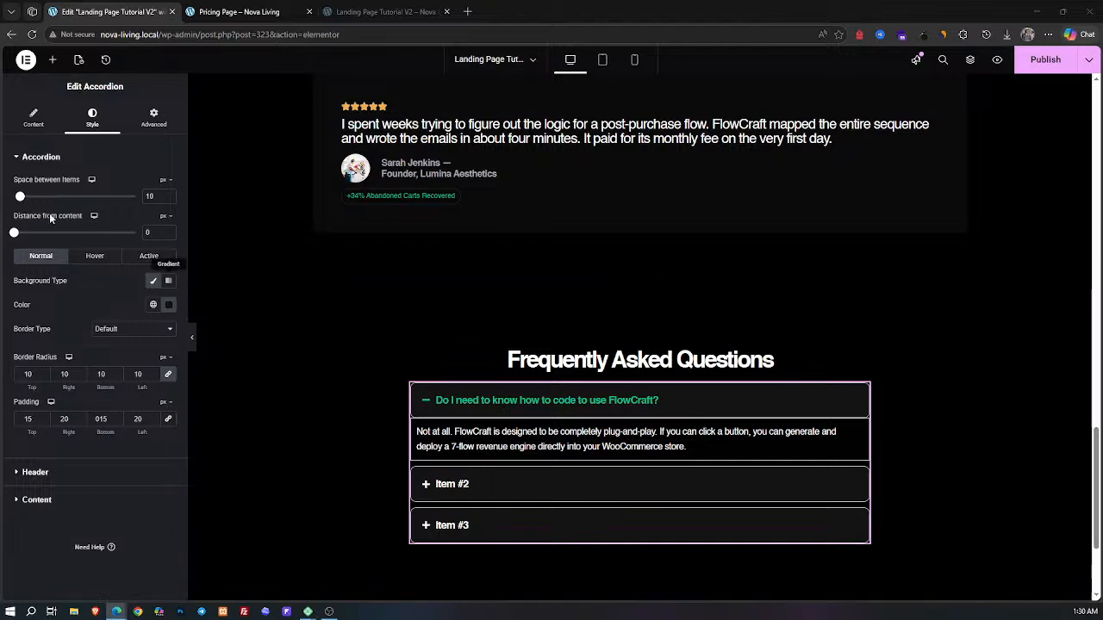
left_click(50, 498)
left_click(127, 262)
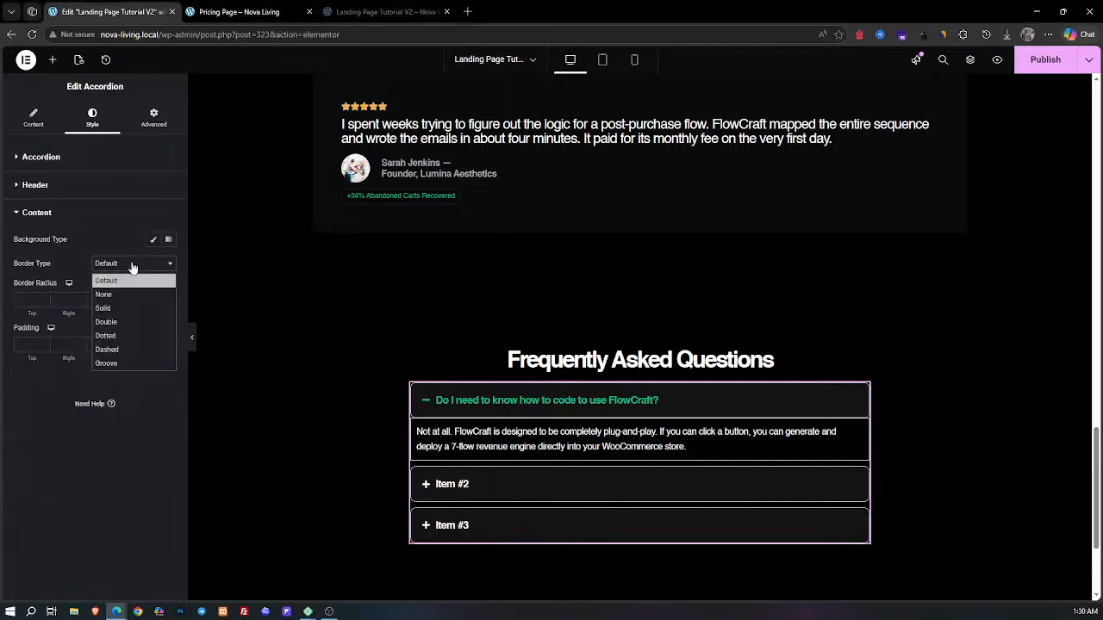
left_click(124, 292)
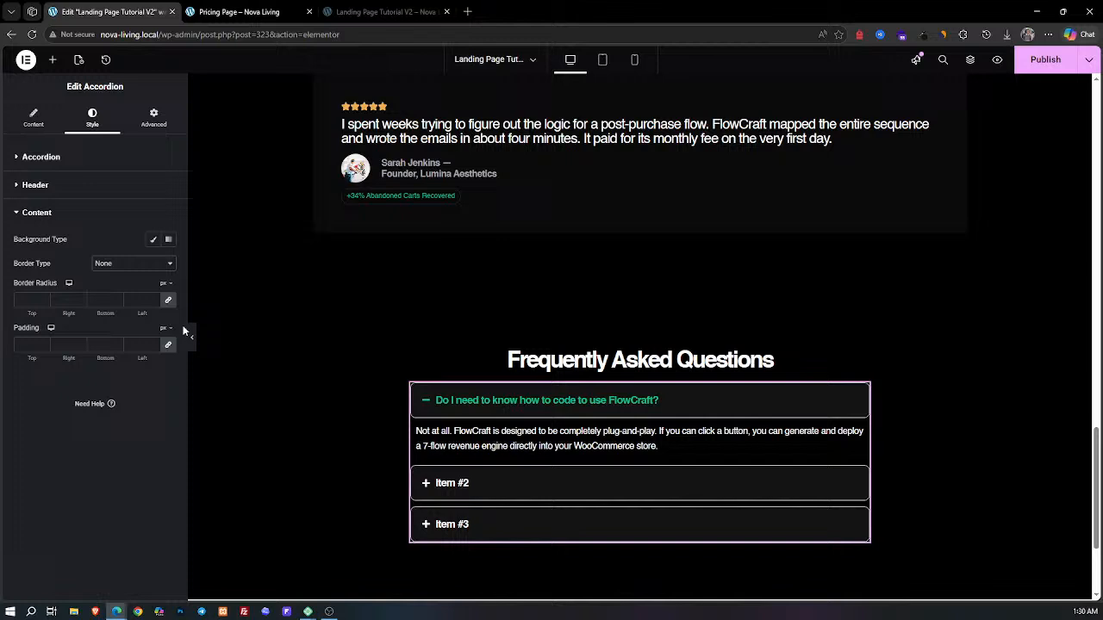
Step: Set the border type of the FAQ accordion items to None and preview the section
left_click(53, 187)
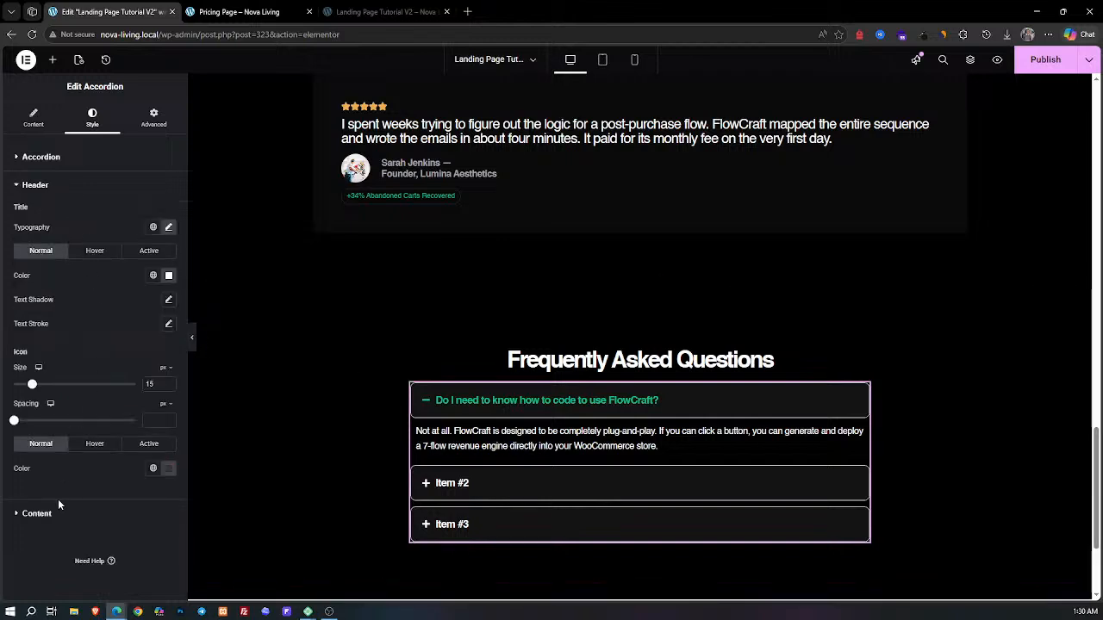
left_click(77, 158)
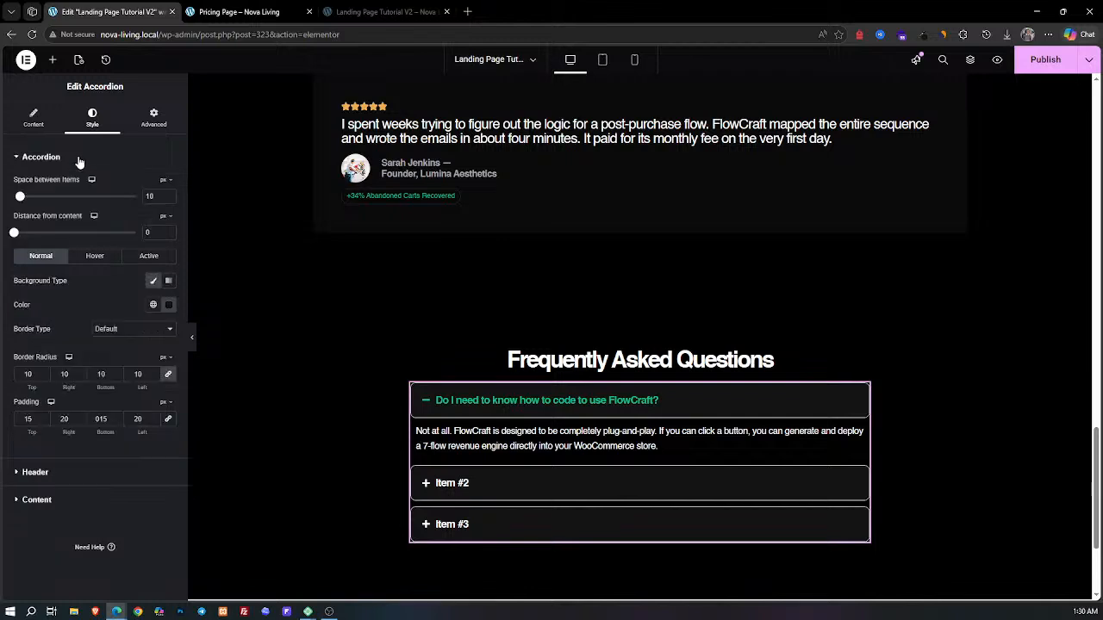
left_click(112, 336)
left_click(112, 355)
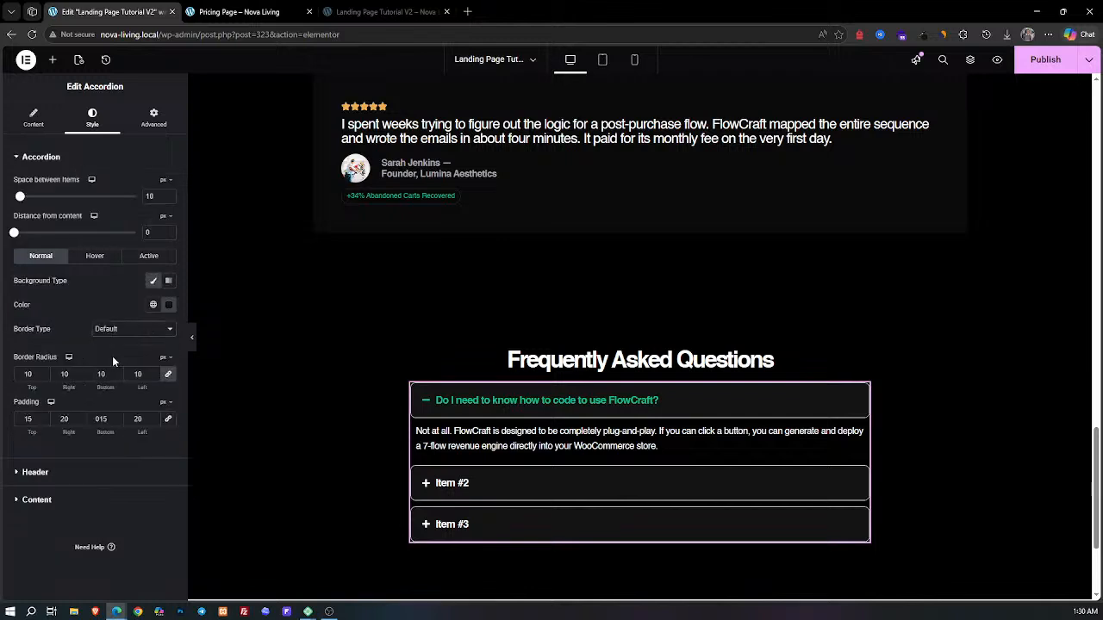
left_click(191, 339)
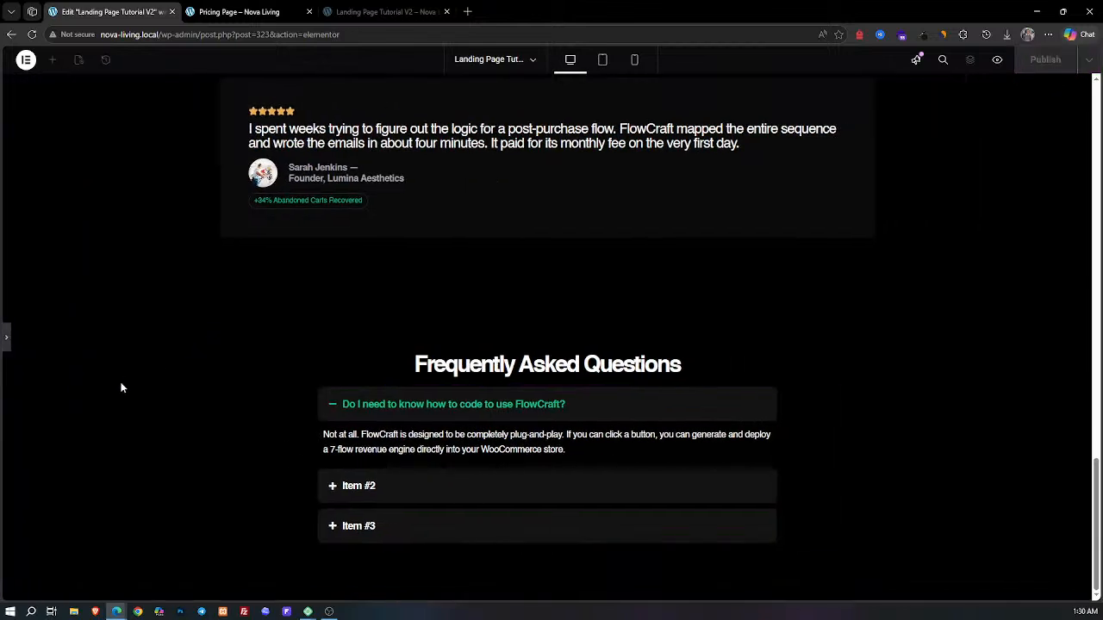
left_click(6, 340)
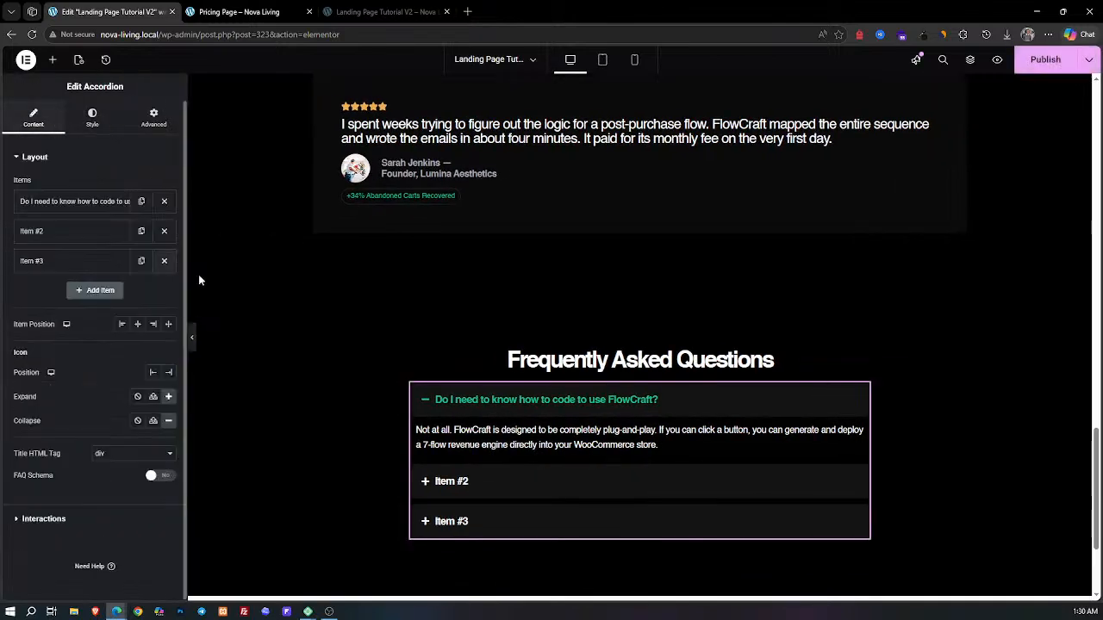
Step: Delete Item #2 and Item #3 from the accordion and duplicate the first question to make four items
left_click(164, 231)
left_click(164, 231)
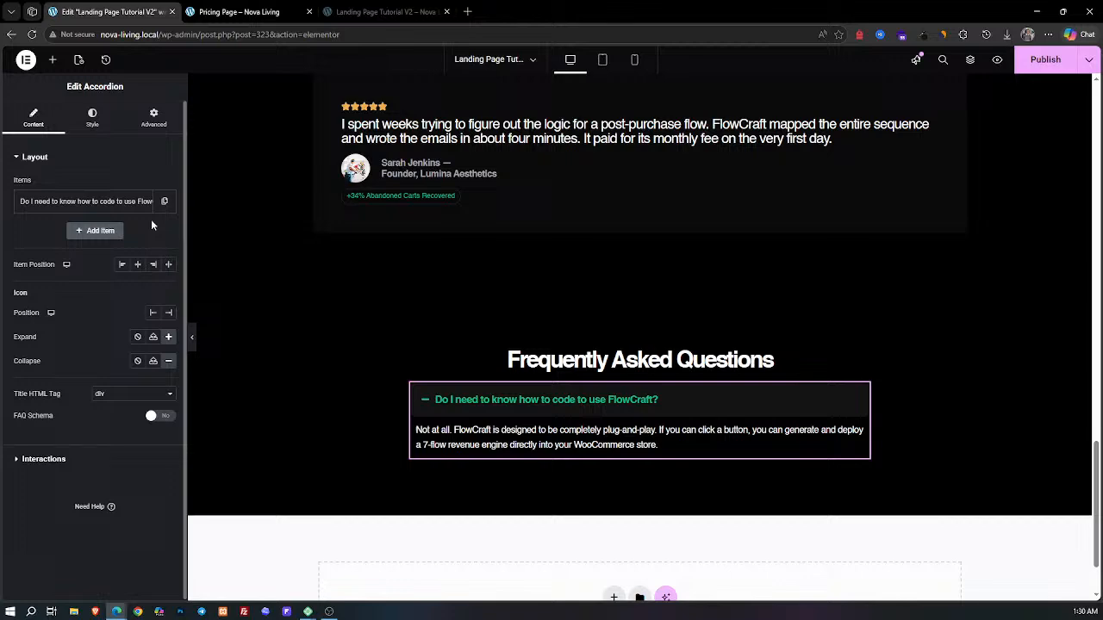
left_click(164, 200)
left_click(144, 231)
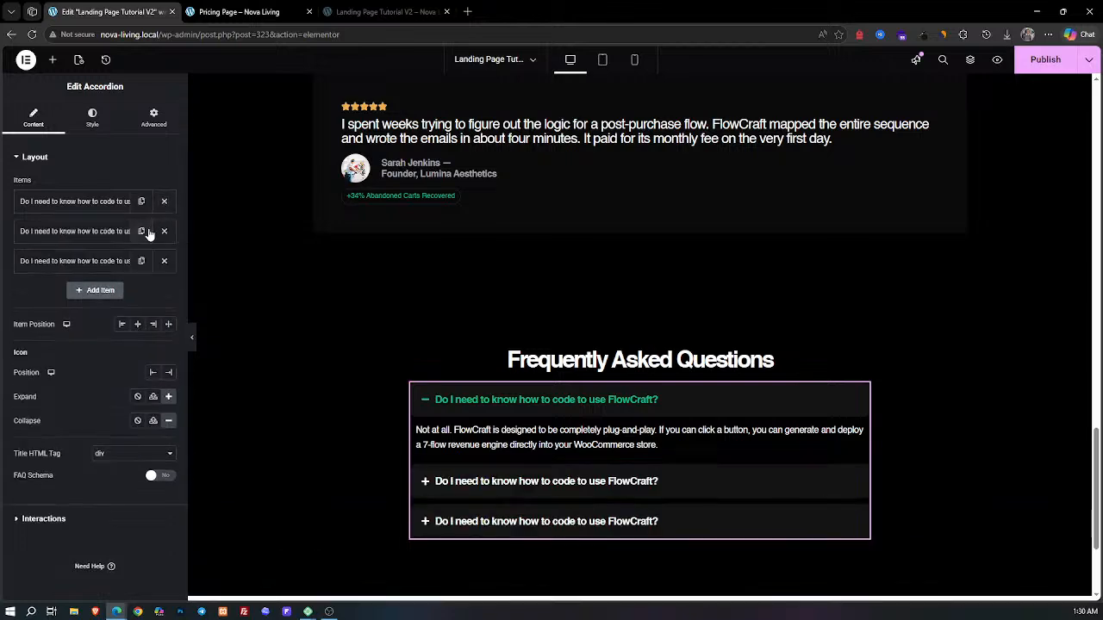
left_click(325, 12)
left_click(142, 9)
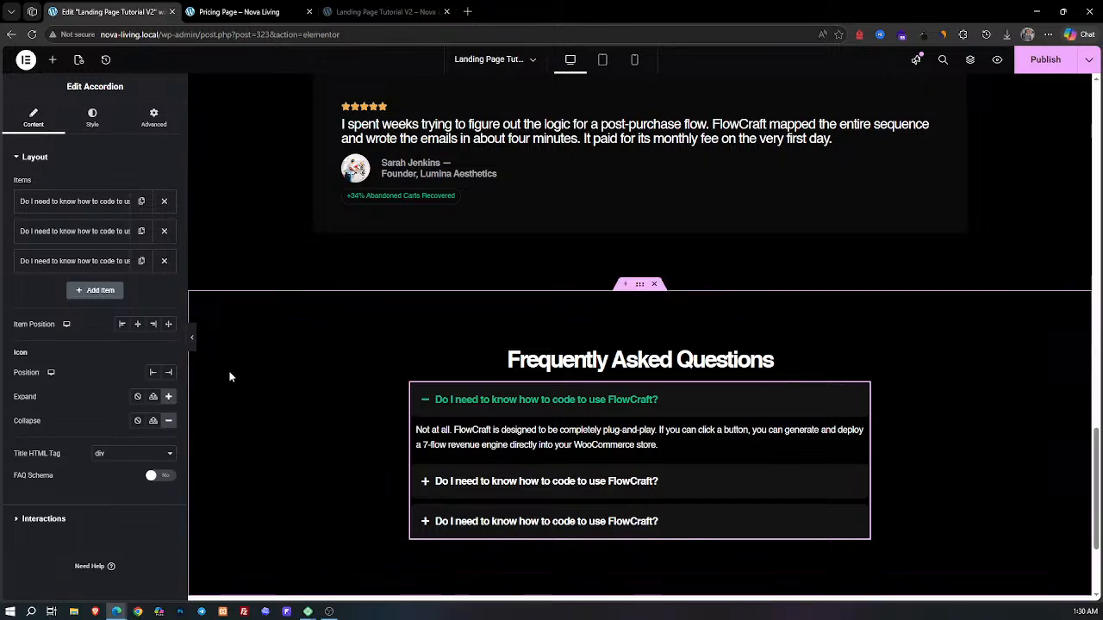
left_click(141, 260)
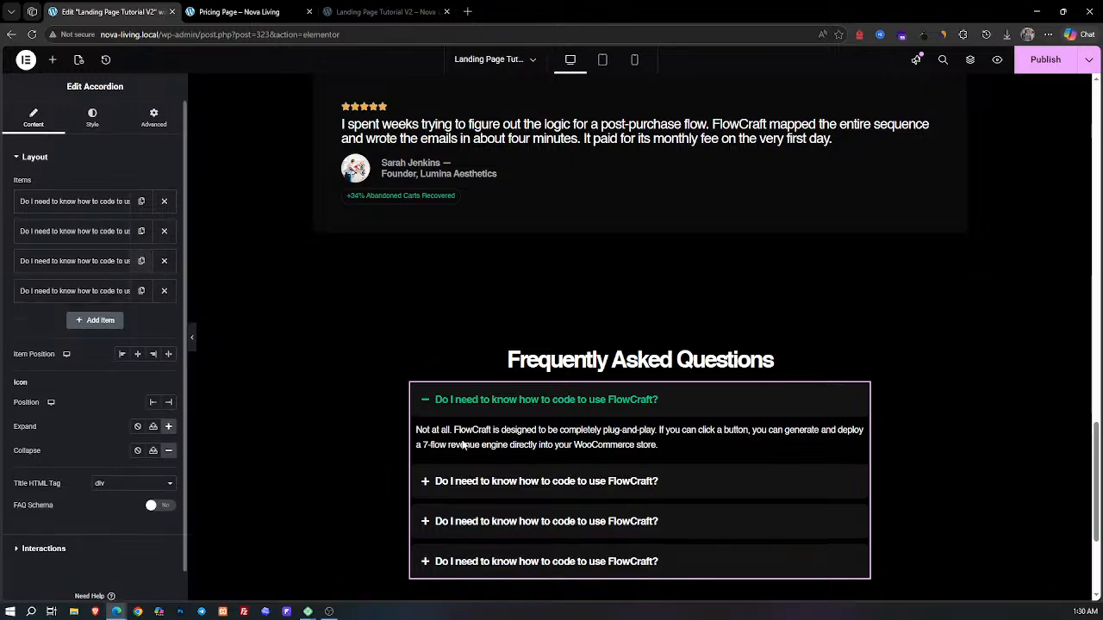
Step: Compare with the FAQ section on the Pricing Page, expanding the question about the Growth Engine and Done-For-You setup
scroll(464, 443, "down", 1)
left_click(238, 11)
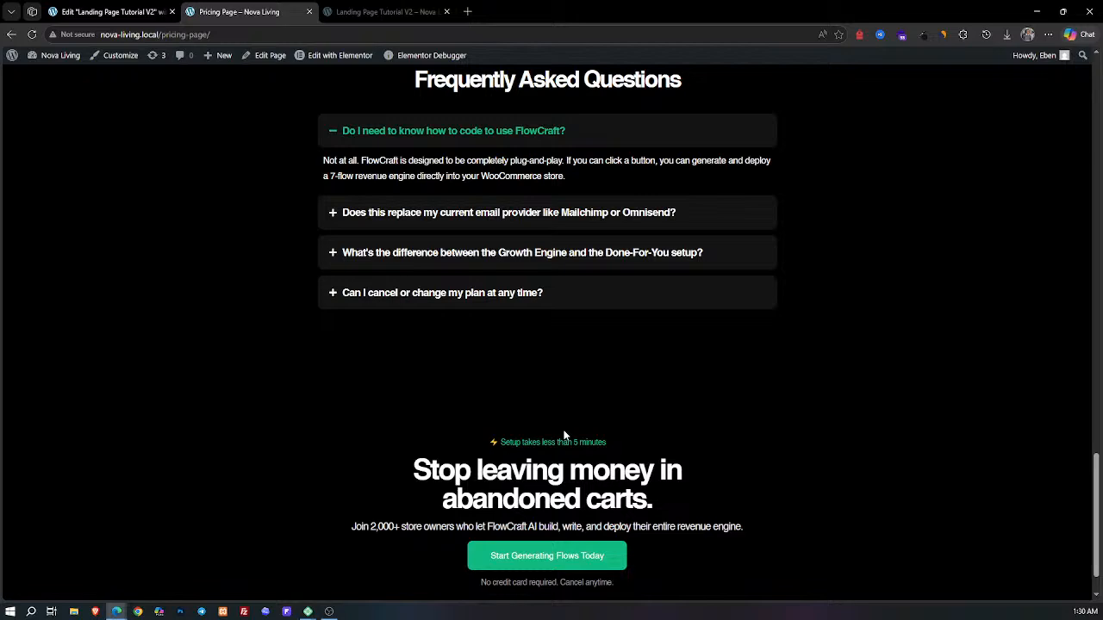
scroll(543, 391, "up", 1)
left_click(508, 281)
scroll(491, 258, "up", 1)
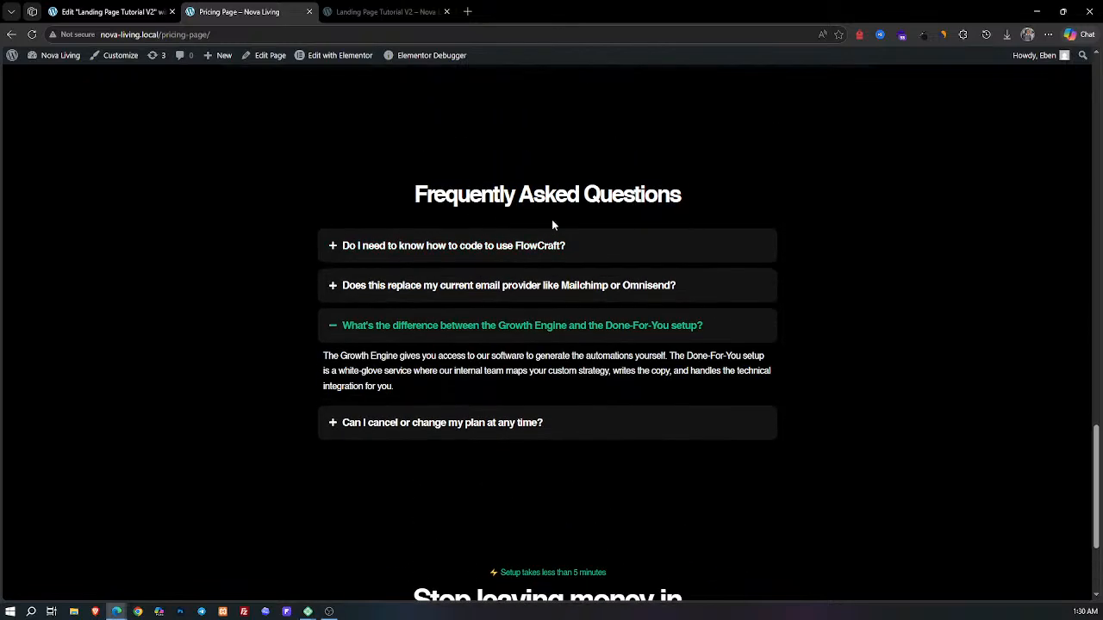
left_click(41, 8)
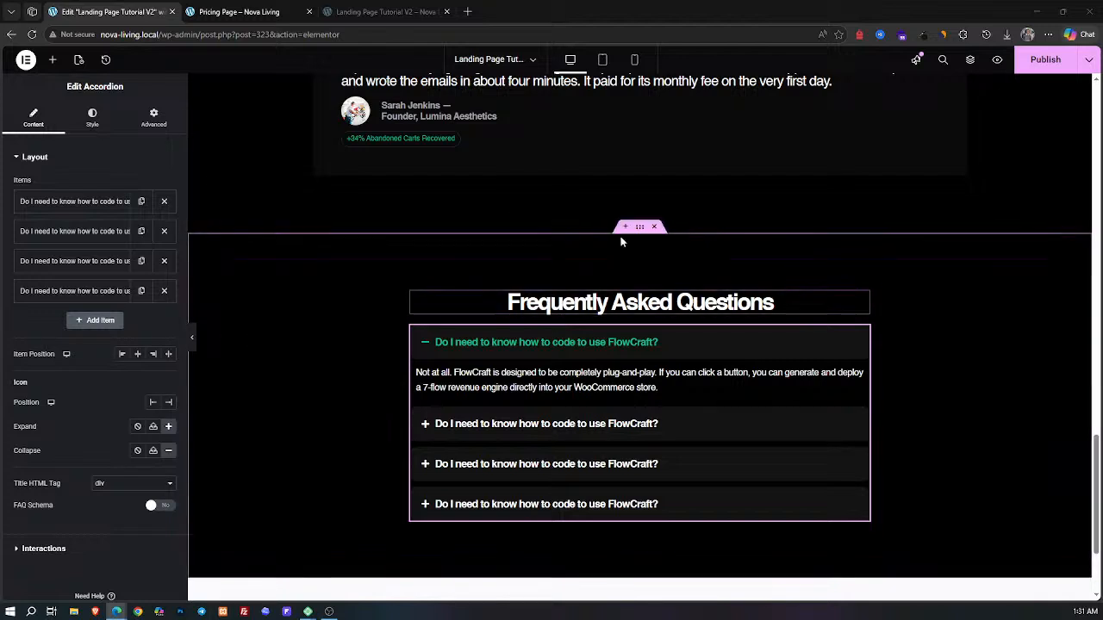
Step: Unlink the FAQ container's gaps and set the row gap to 40 px, with the column gap at 0
left_click(640, 228)
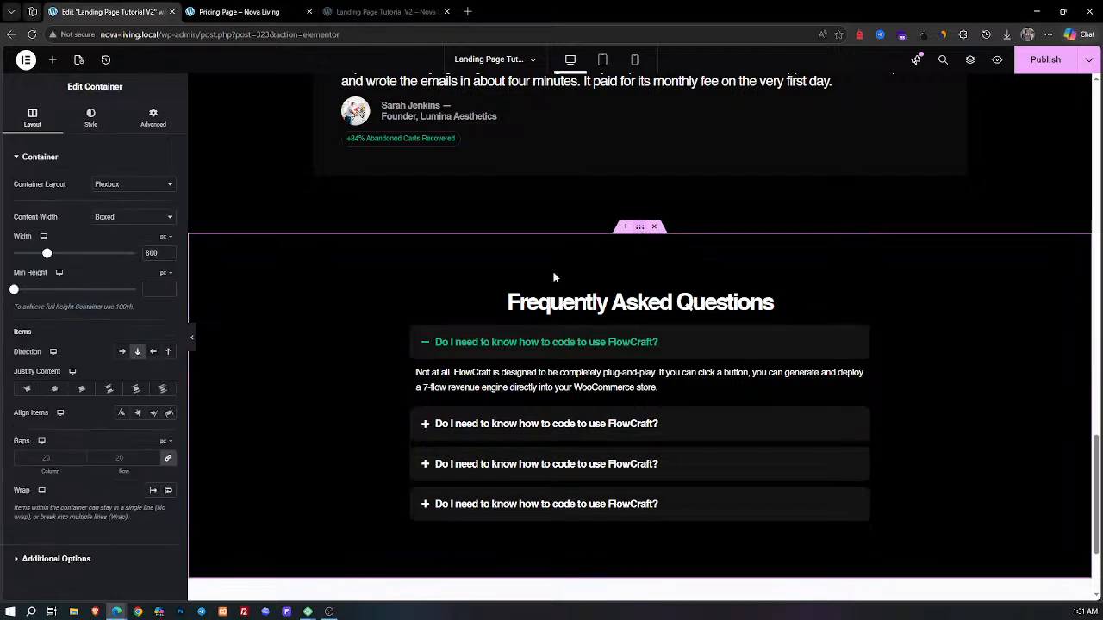
left_click(169, 460)
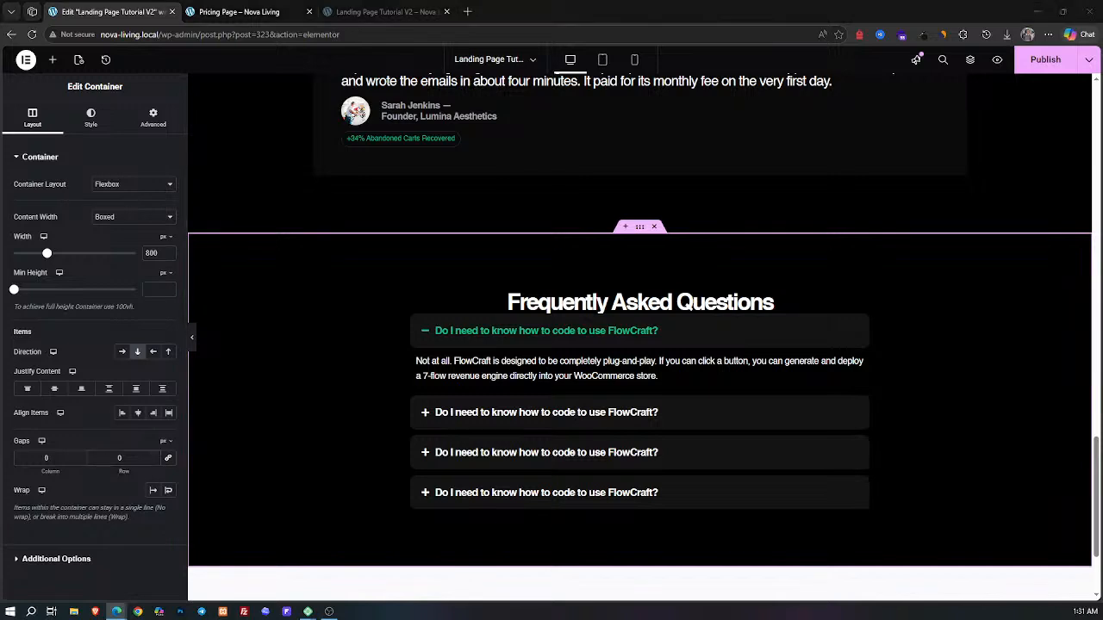
left_click(108, 461)
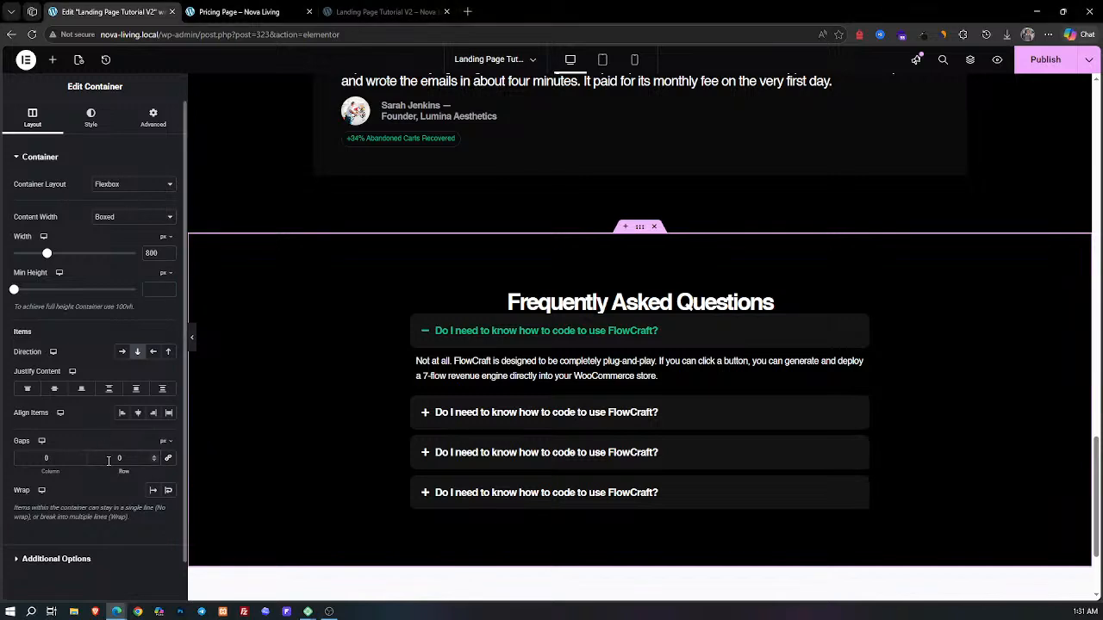
type("40")
scroll(603, 448, "down", 2)
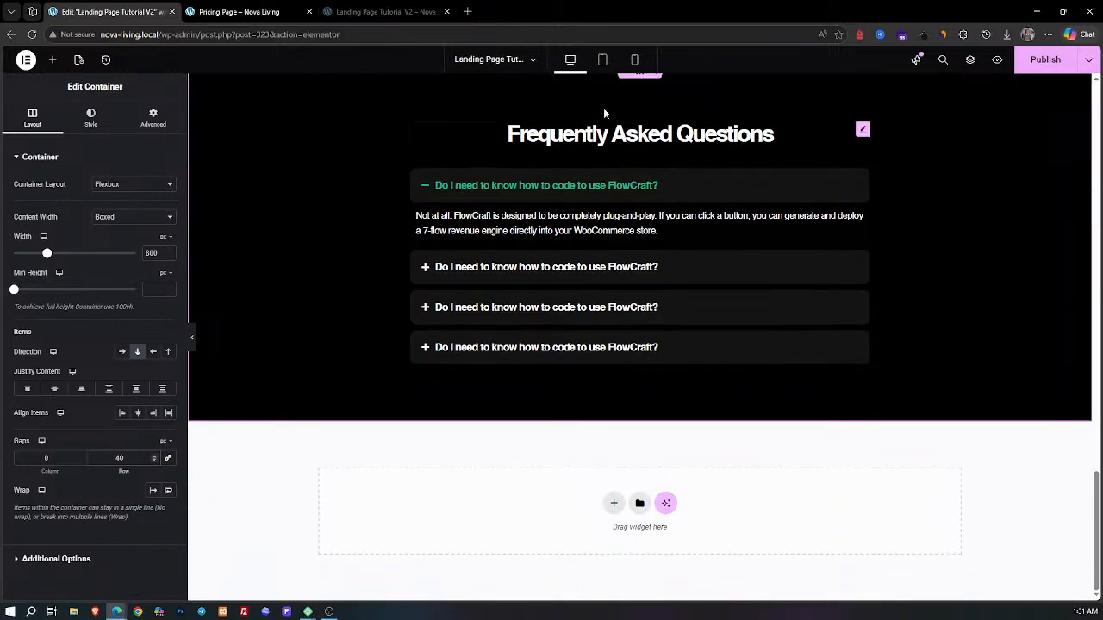
Step: For tablet, set the FAQ container's padding to 100 px top and bottom and 30 px left and right
left_click(602, 60)
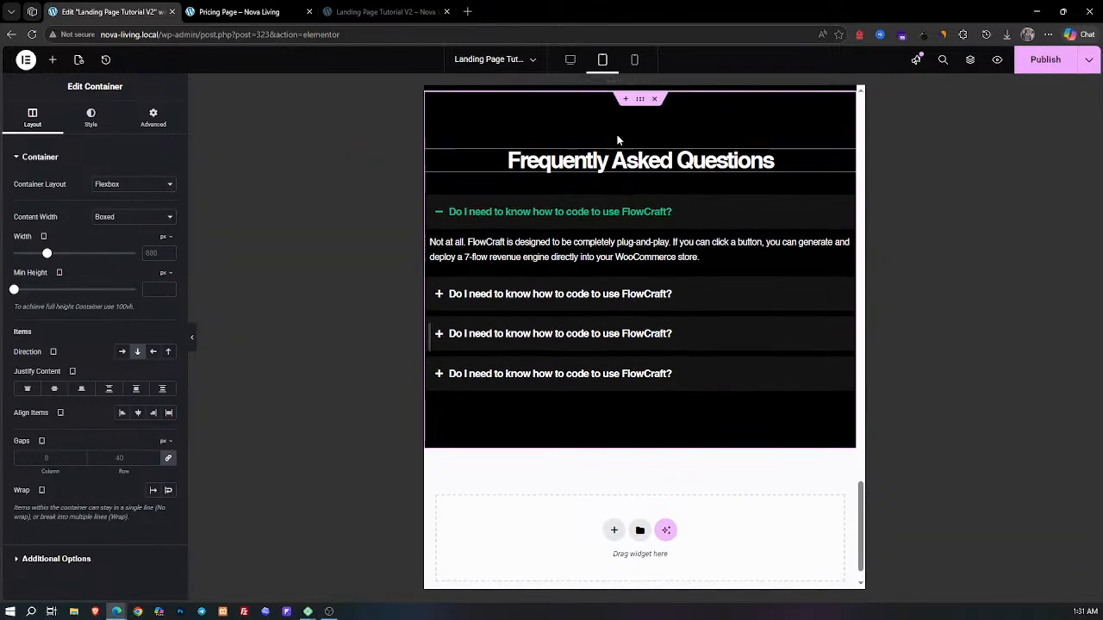
scroll(629, 121, "up", 3)
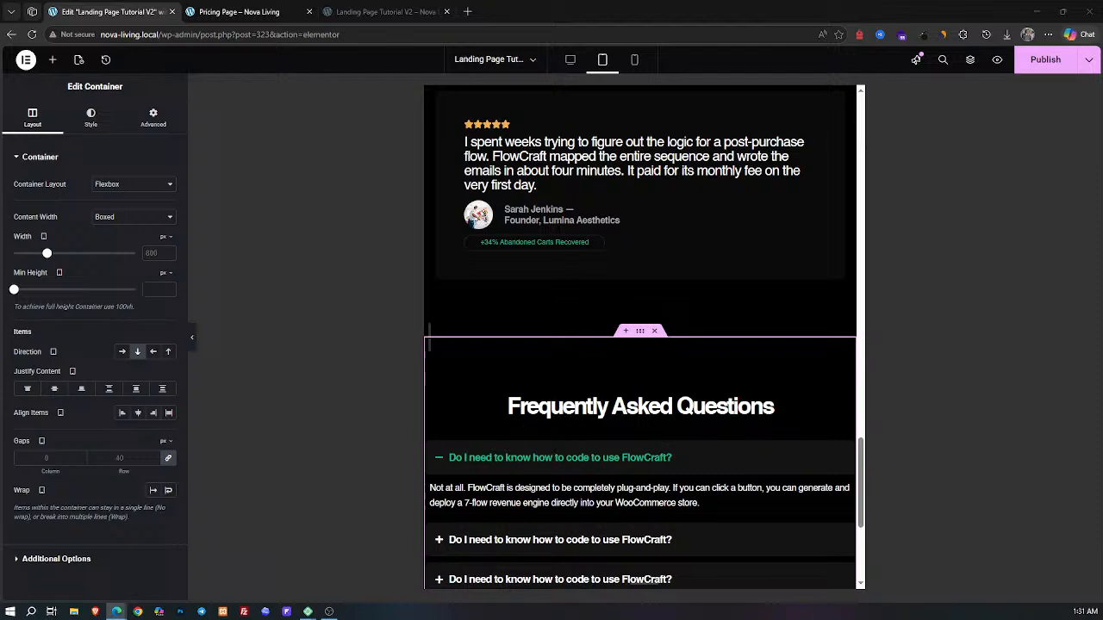
left_click(153, 118)
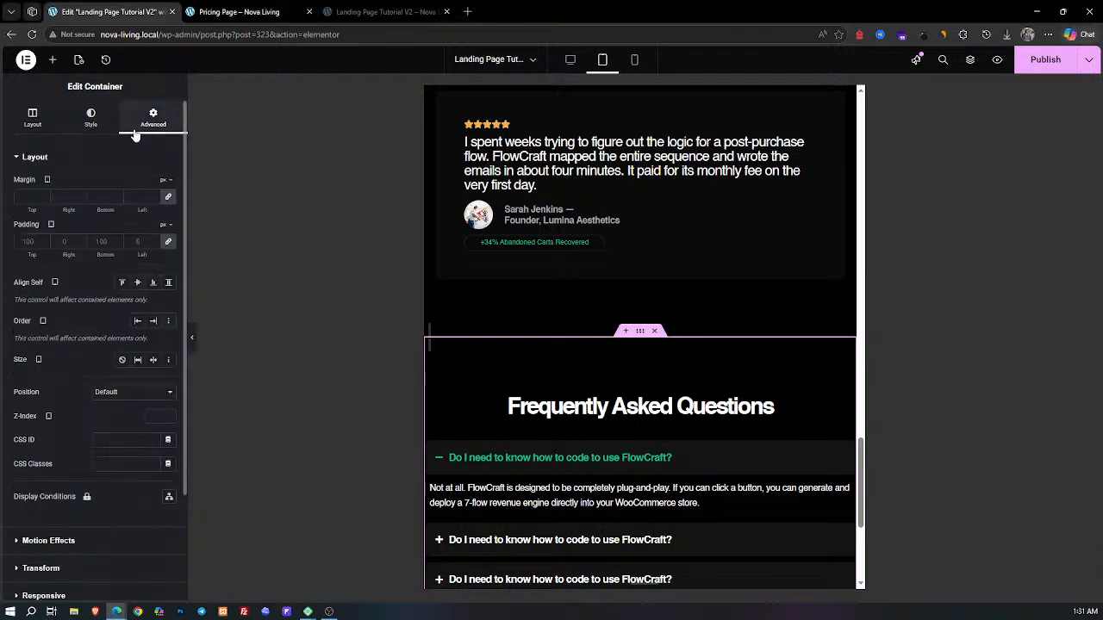
left_click(168, 243)
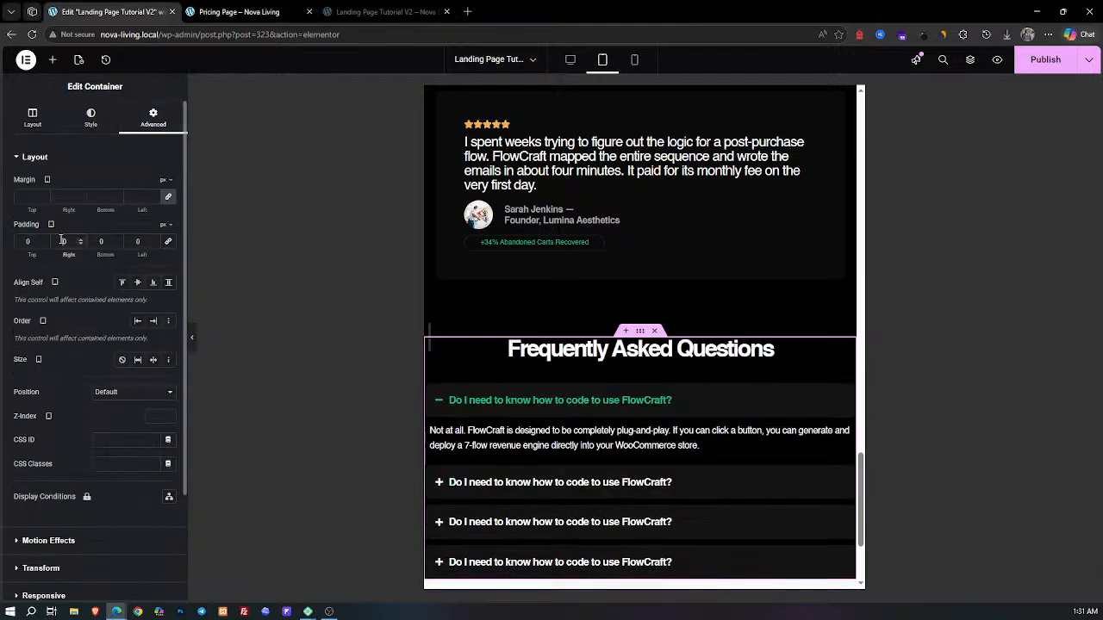
left_click(62, 241)
type("30")
left_click(135, 241)
type("30")
left_click(27, 242)
type("100")
left_click(100, 242)
type("100")
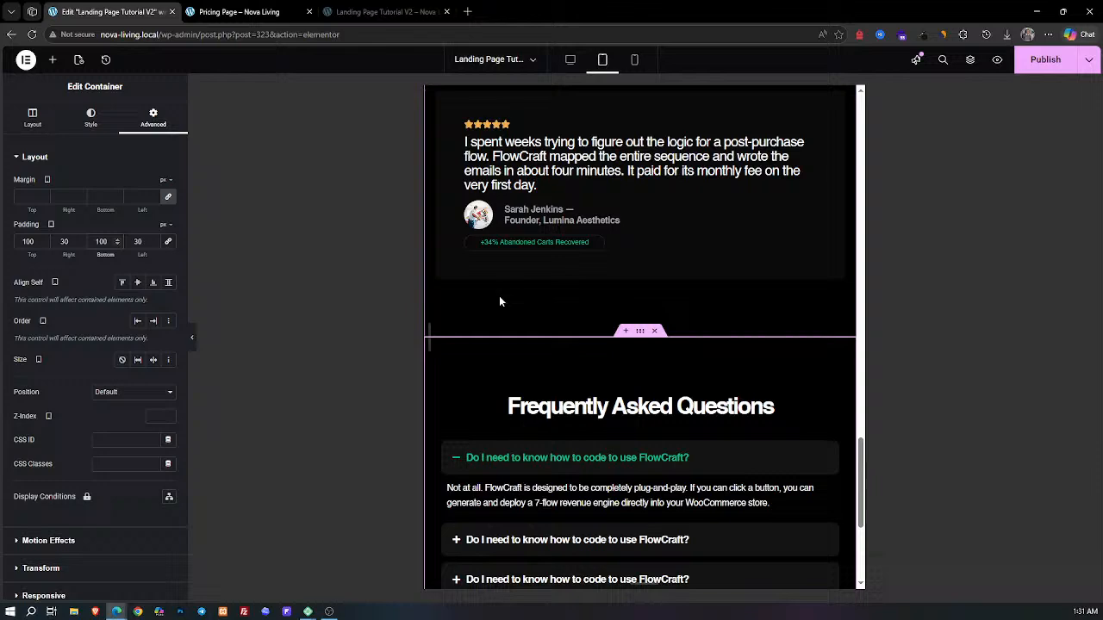
Step: Review the FAQ section in the mobile preview and the closing call-to-action section on the Pricing Page
scroll(732, 306, "down", 4)
left_click(634, 60)
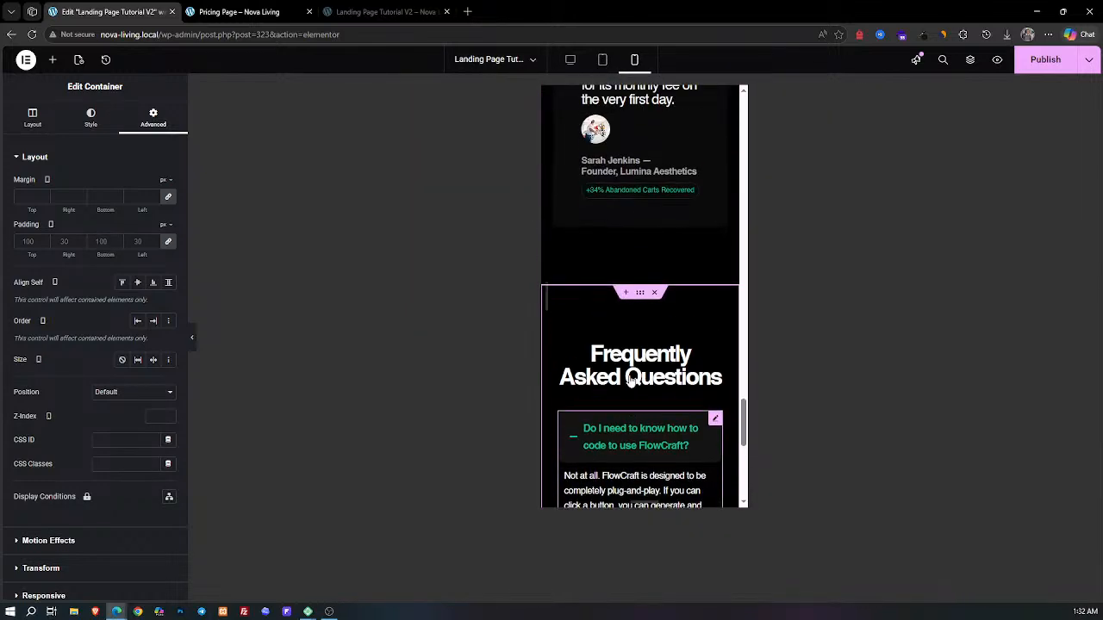
scroll(629, 383, "down", 4)
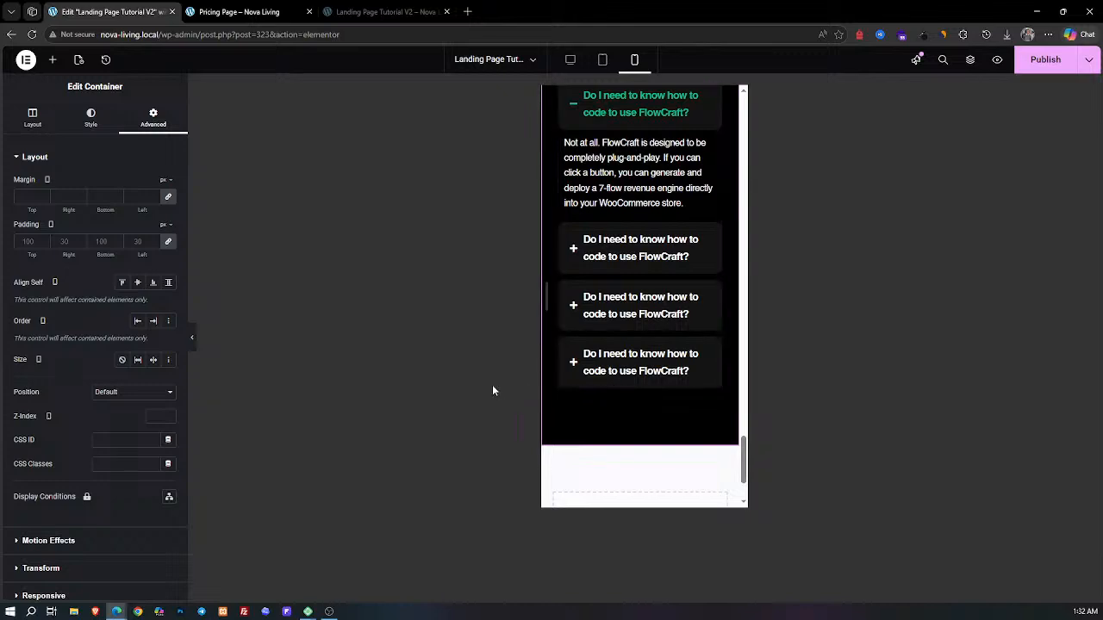
left_click(214, 10)
scroll(557, 293, "down", 2)
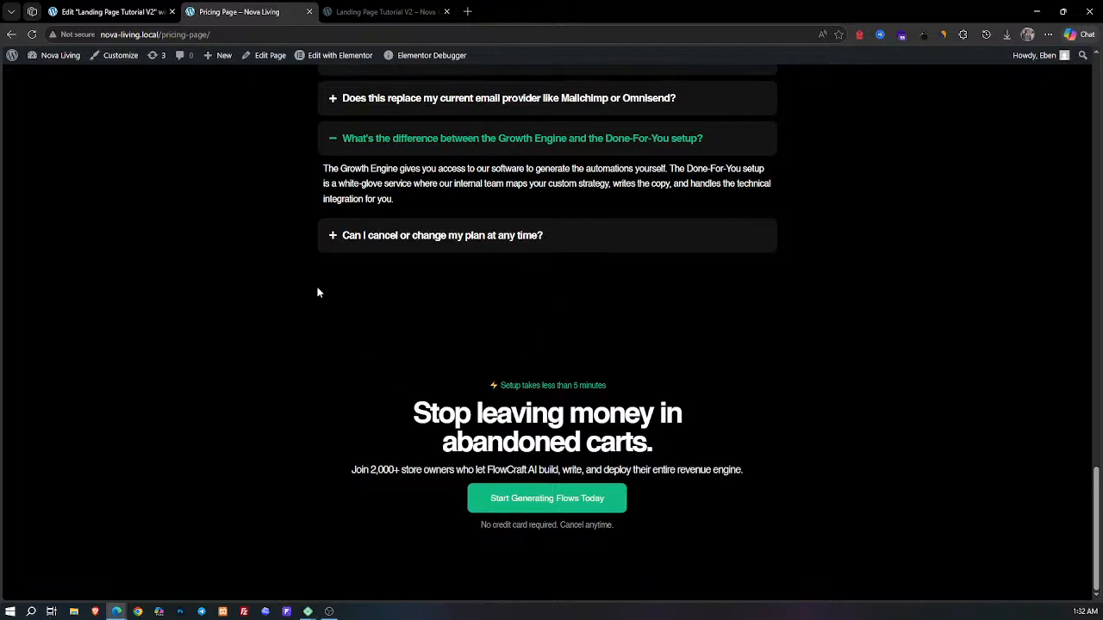
left_click(108, 11)
Step: Publish the landing page with the finished FAQ section
key("ctrl+l")
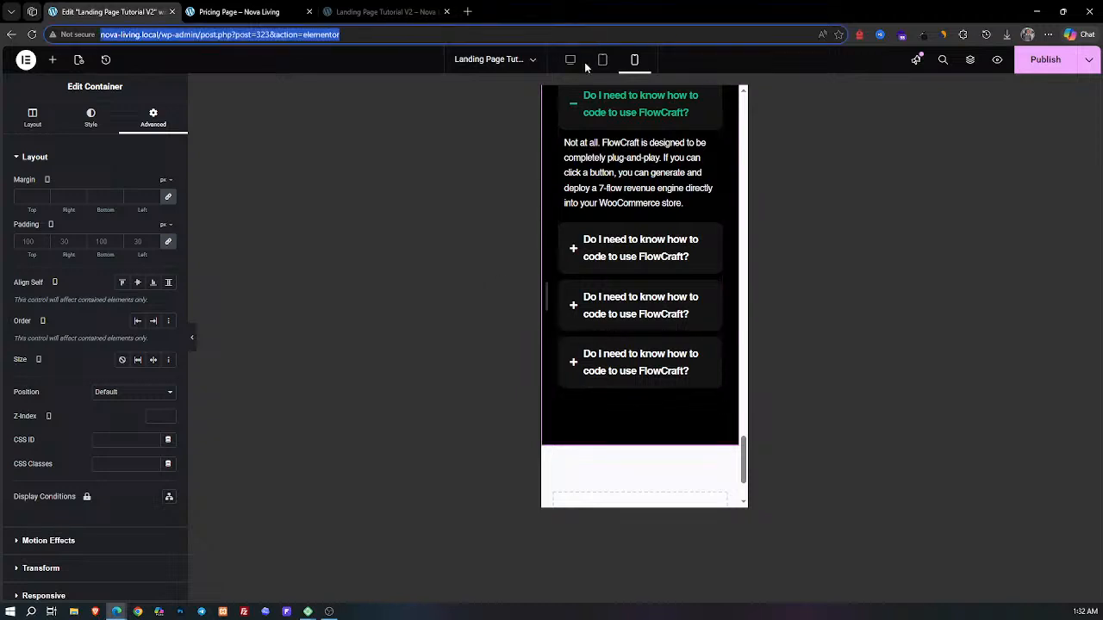
type("#141414")
key("Return")
left_click(653, 117)
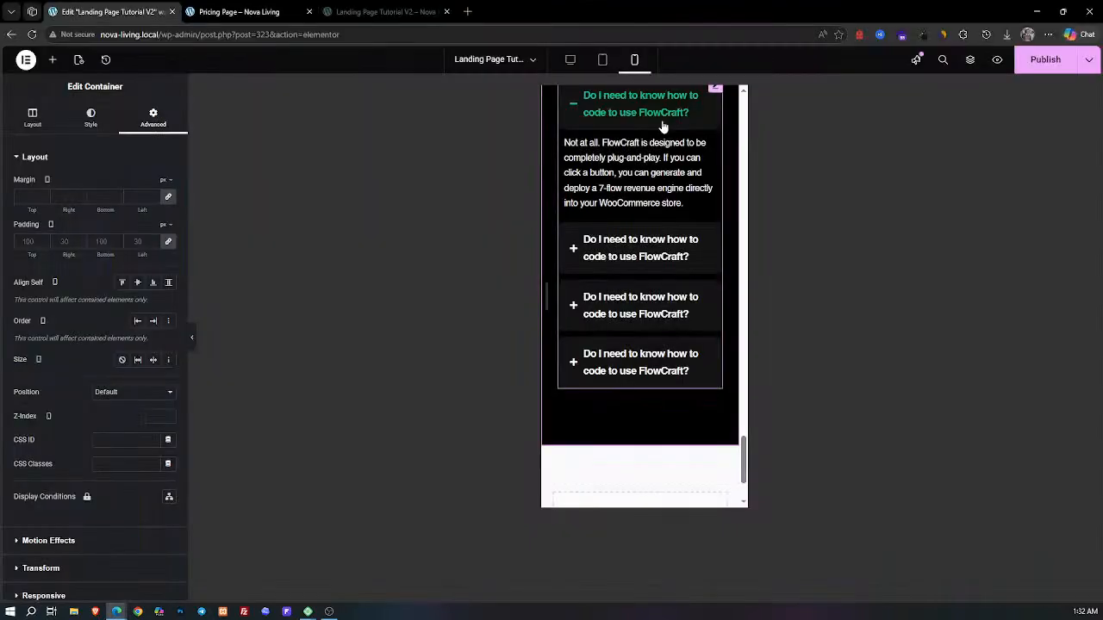
left_click(1045, 59)
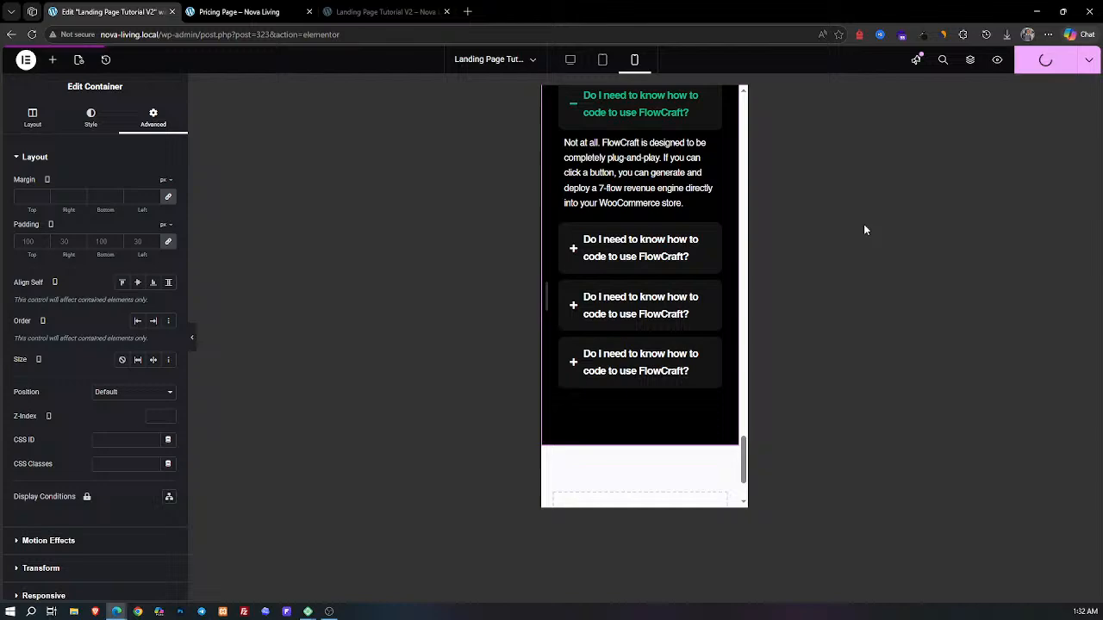
Step: Return to the desktop view and add a single-column flexbox container below the FAQ section
left_click(570, 62)
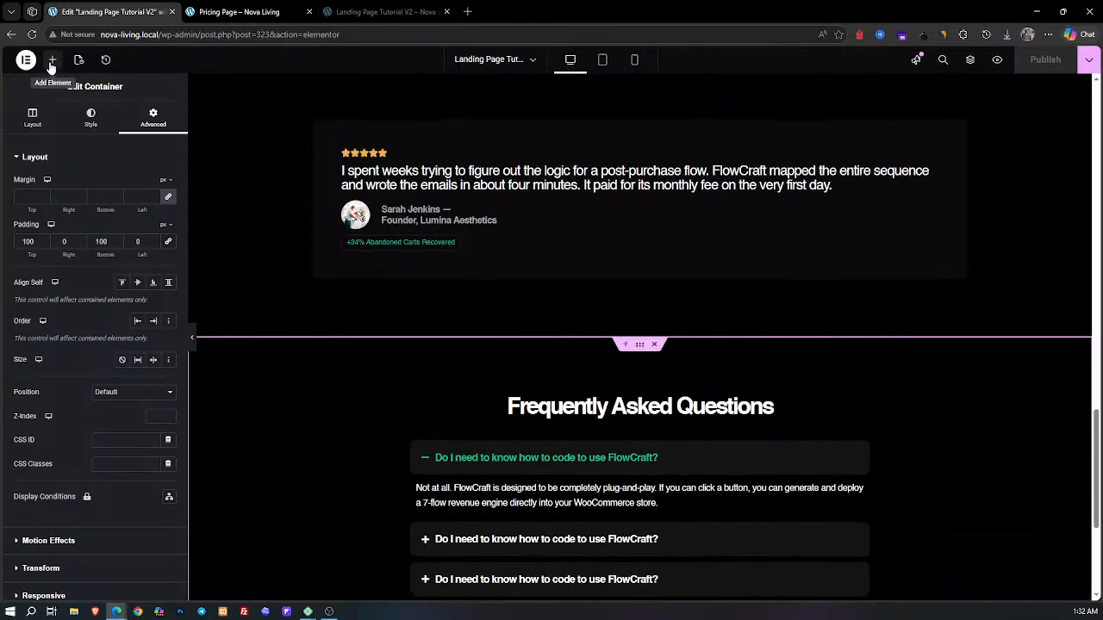
scroll(342, 244, "down", 3)
left_click(611, 502)
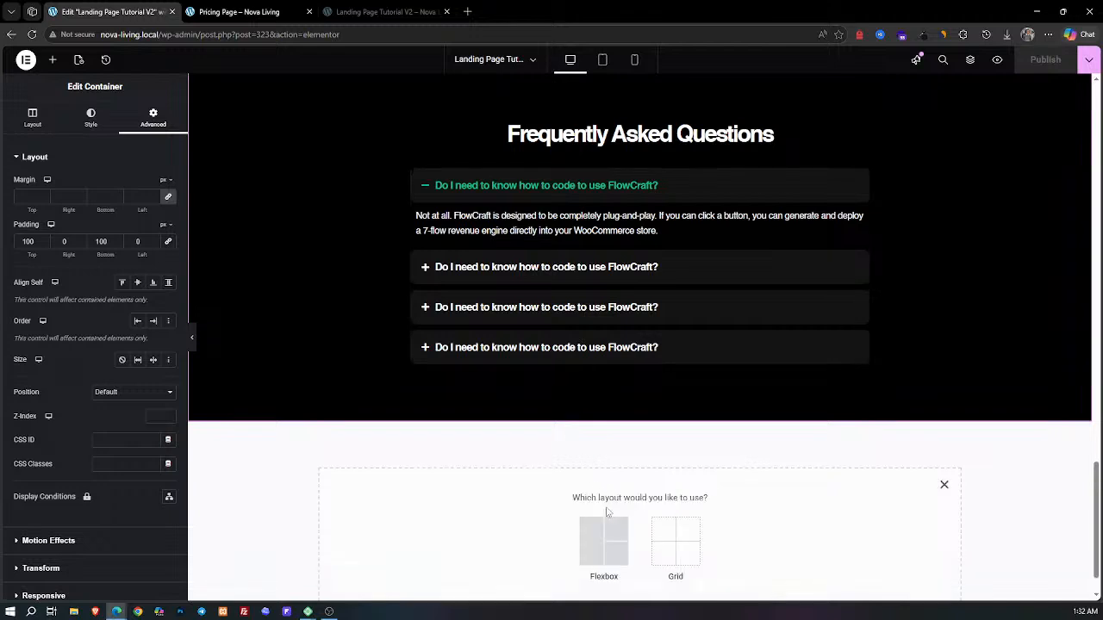
left_click(606, 534)
left_click(465, 524)
Step: Give the new empty container below the FAQ section a classic black background
left_click(91, 118)
left_click(122, 207)
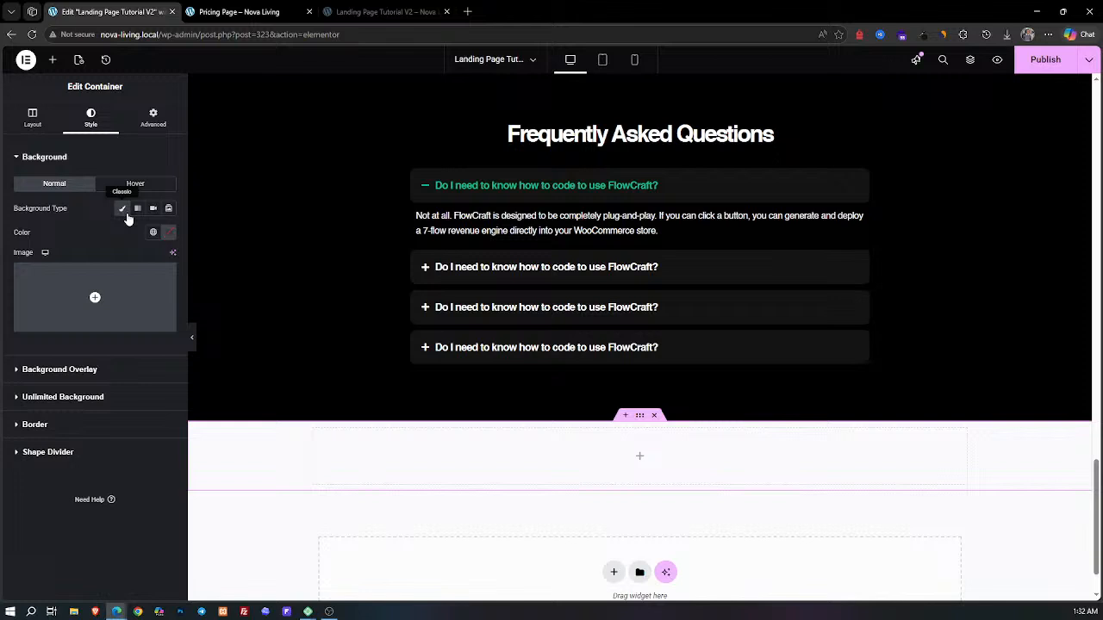
left_click(168, 233)
left_click_drag(76, 404, 58, 461)
left_click(57, 479)
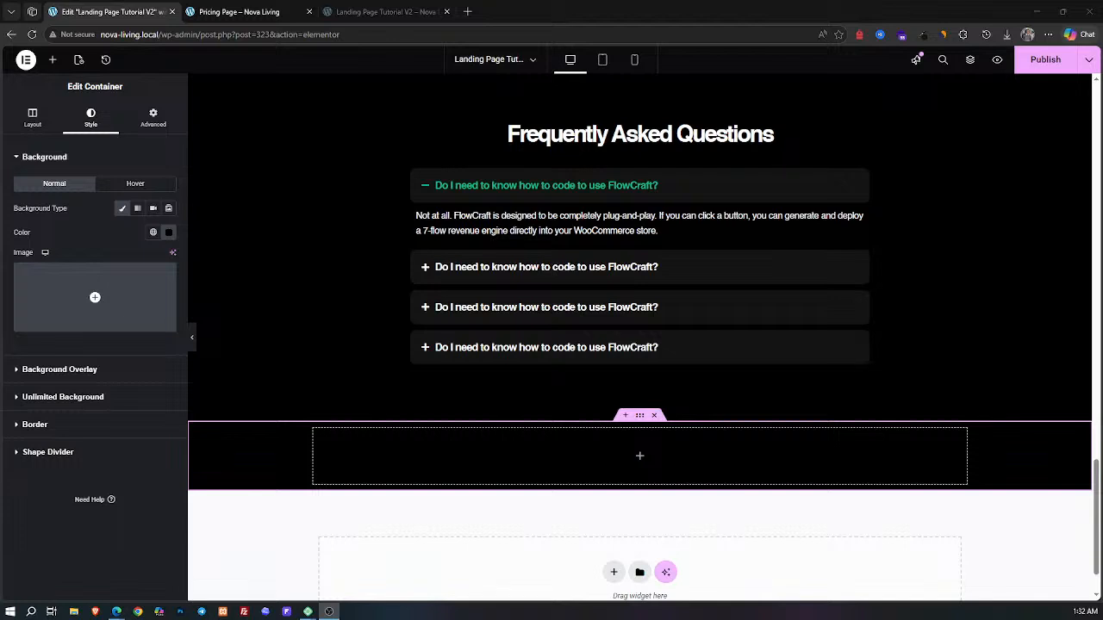
key("alt+Tab")
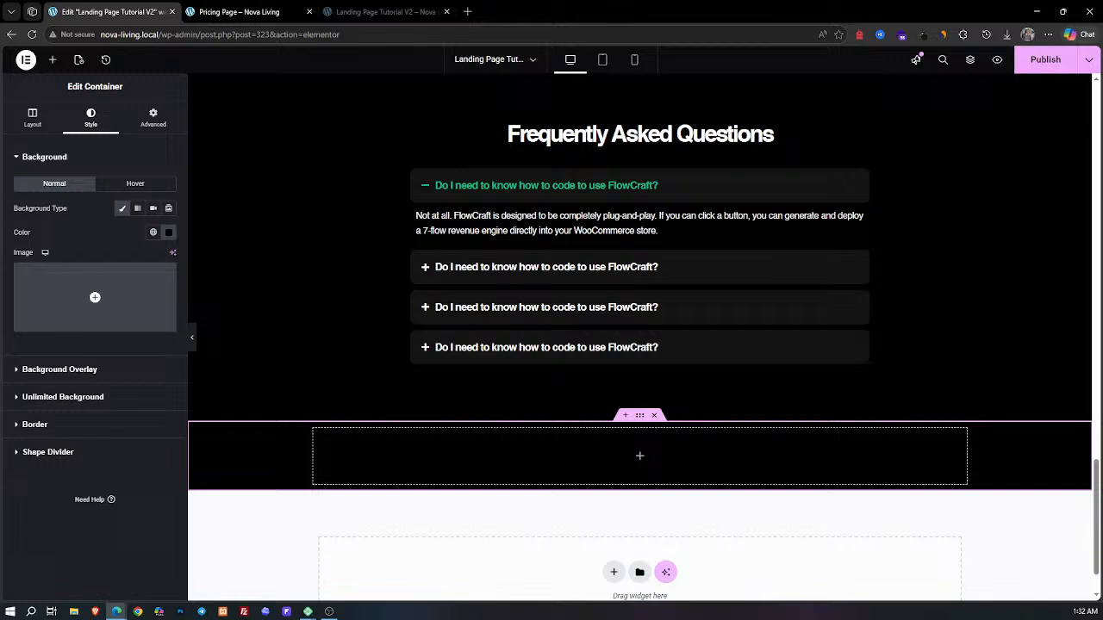
key("alt+Tab")
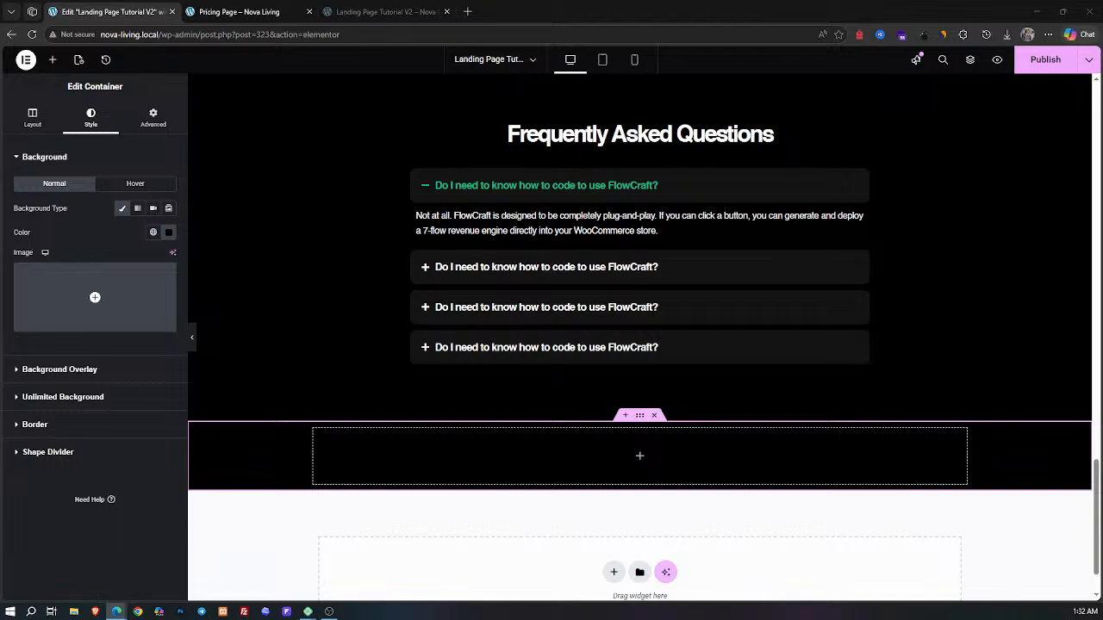
Step: Add a Text Editor widget to the black container with the Pricing Page's text "⚡ Setup takes less than 5 minutes"
left_click(238, 11)
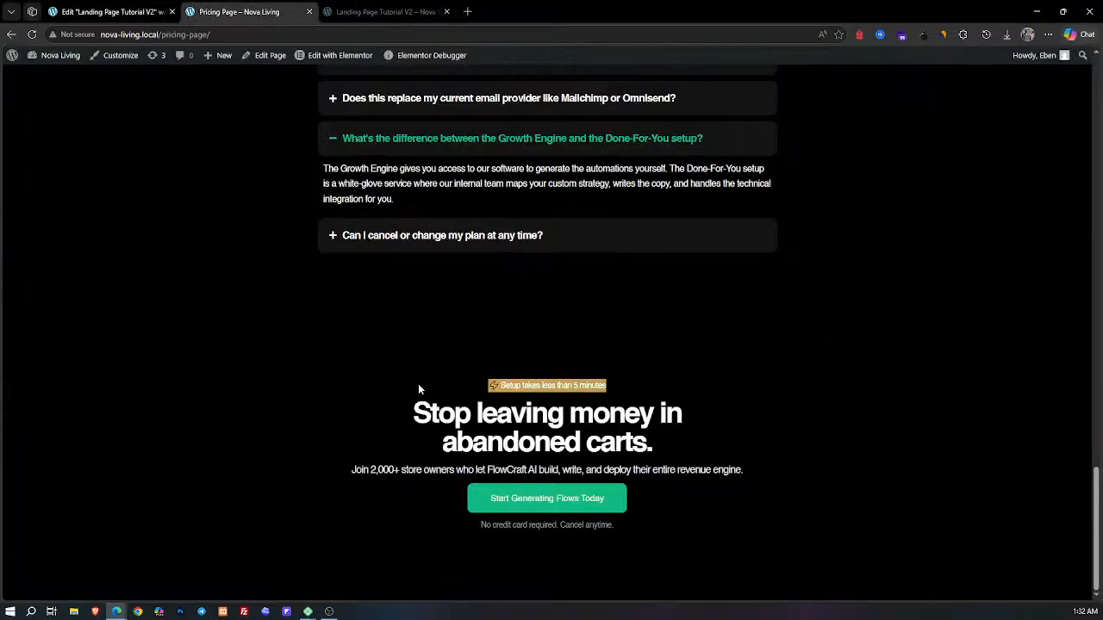
left_click(112, 11)
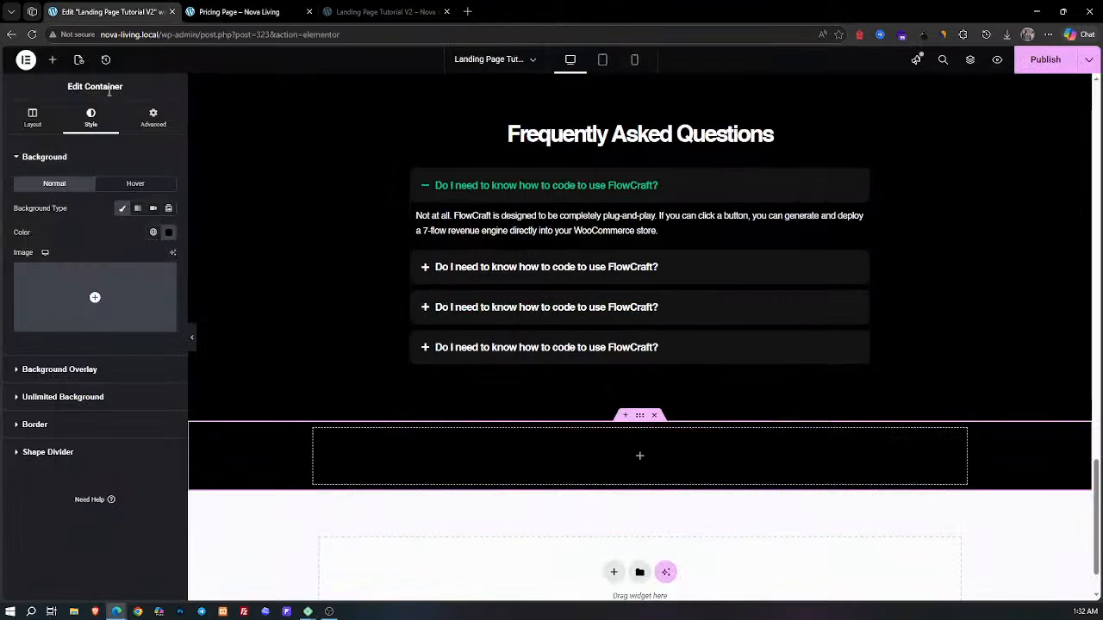
left_click(52, 60)
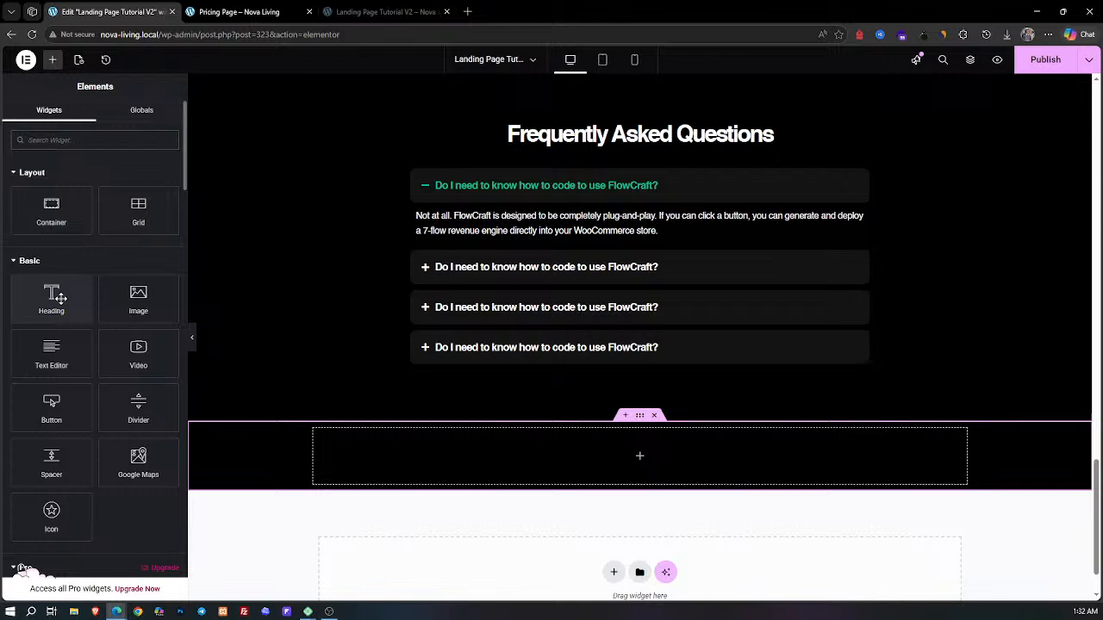
left_click_drag(56, 356, 529, 458)
key("ctrl+a")
type("⚡ Setup takes less than 5 minutes")
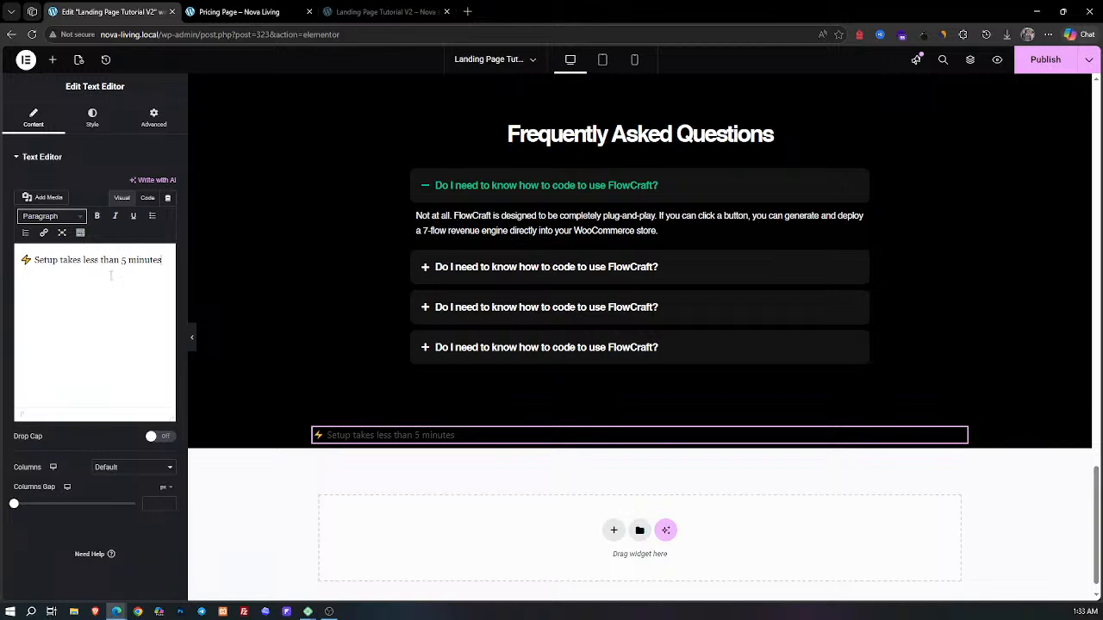
mouse_move(598, 423)
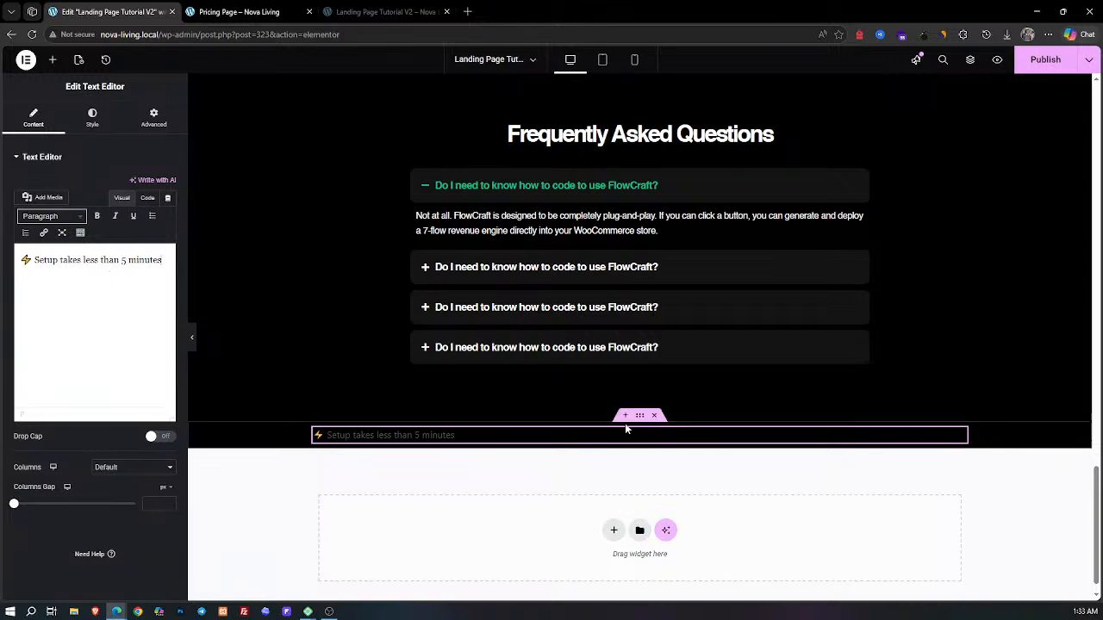
Step: Center-align the "⚡ Setup takes less than 5 minutes" text
left_click(639, 420)
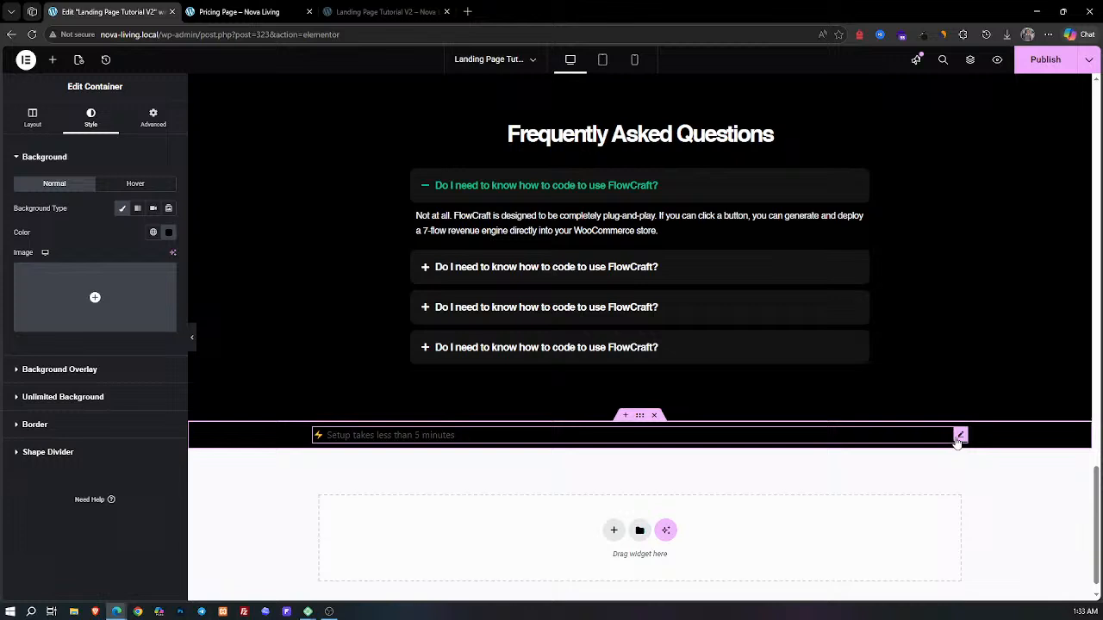
left_click(961, 435)
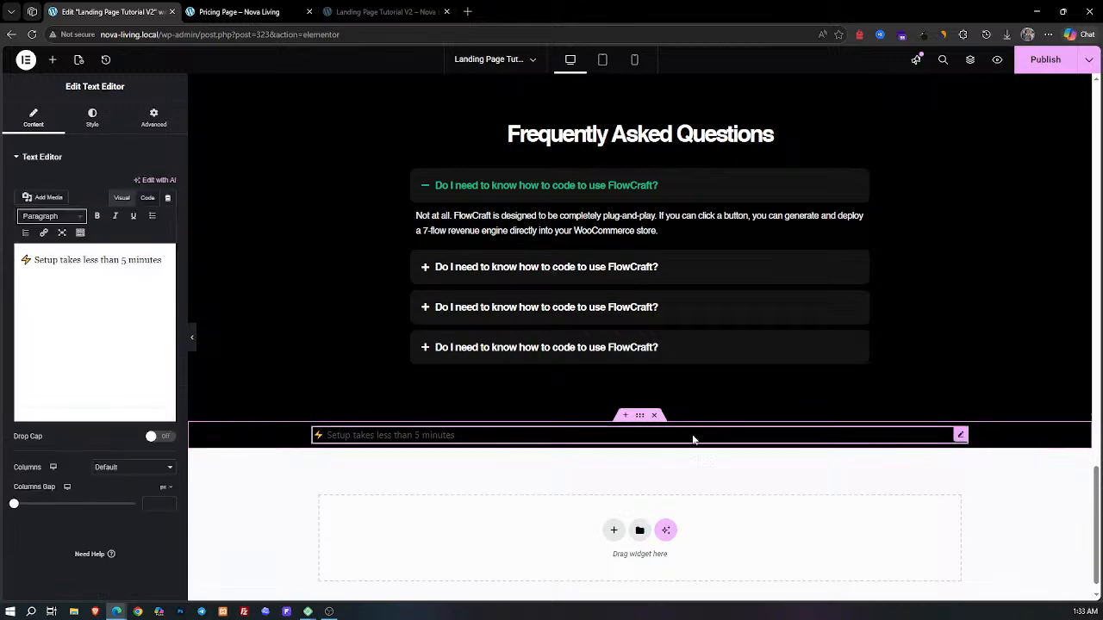
left_click(93, 119)
left_click(137, 185)
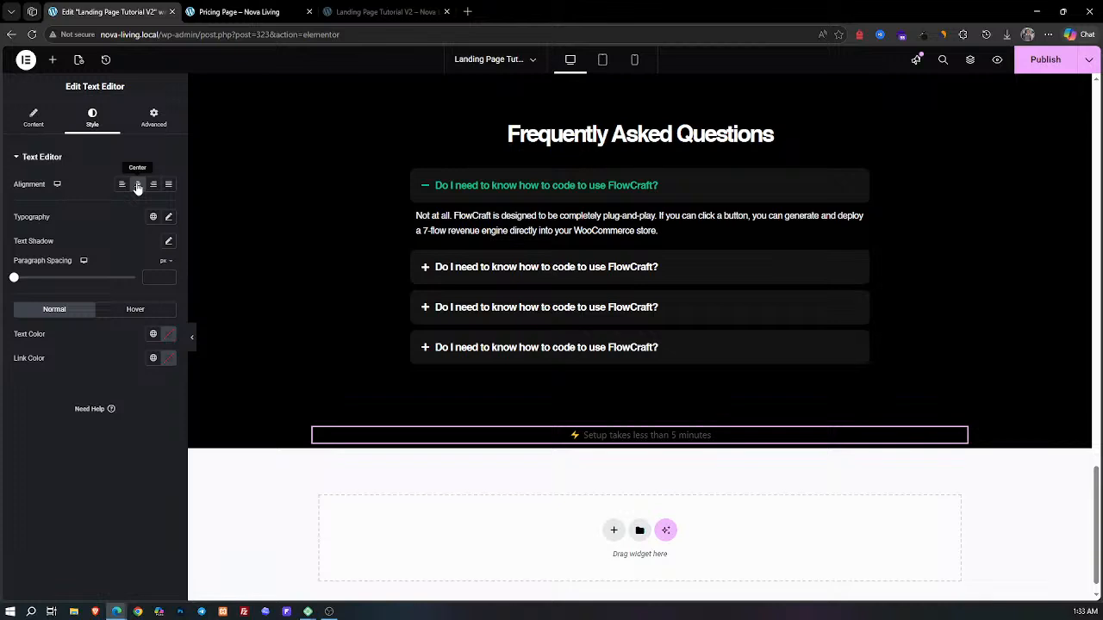
Step: Match the setup text's color to the Pricing Page by setting it to the green 10B981
left_click(301, 7)
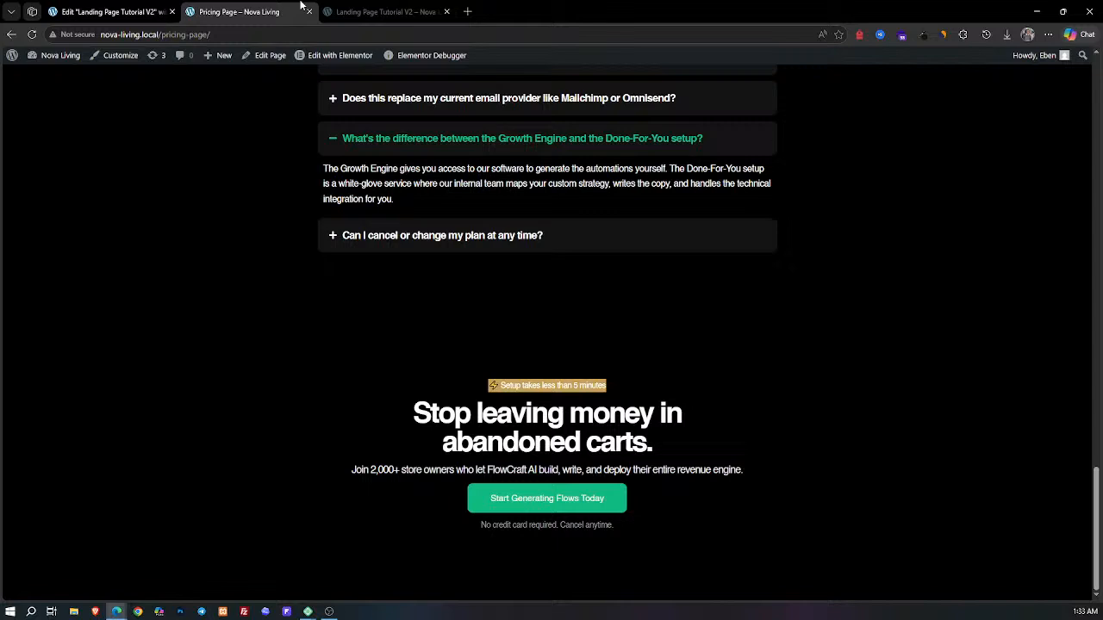
left_click(112, 11)
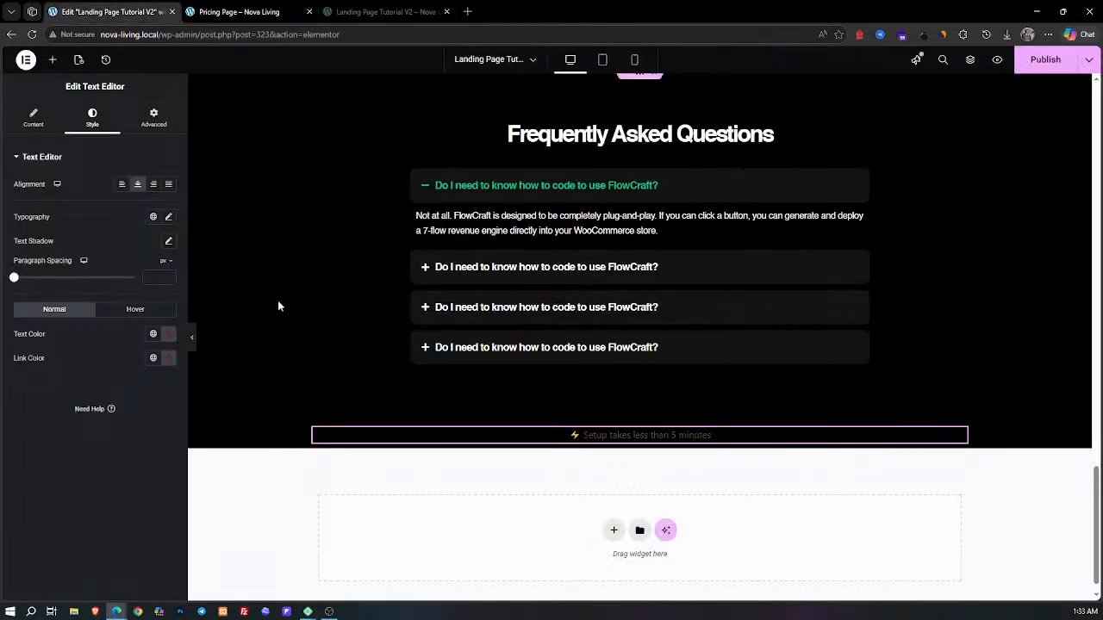
left_click(168, 333)
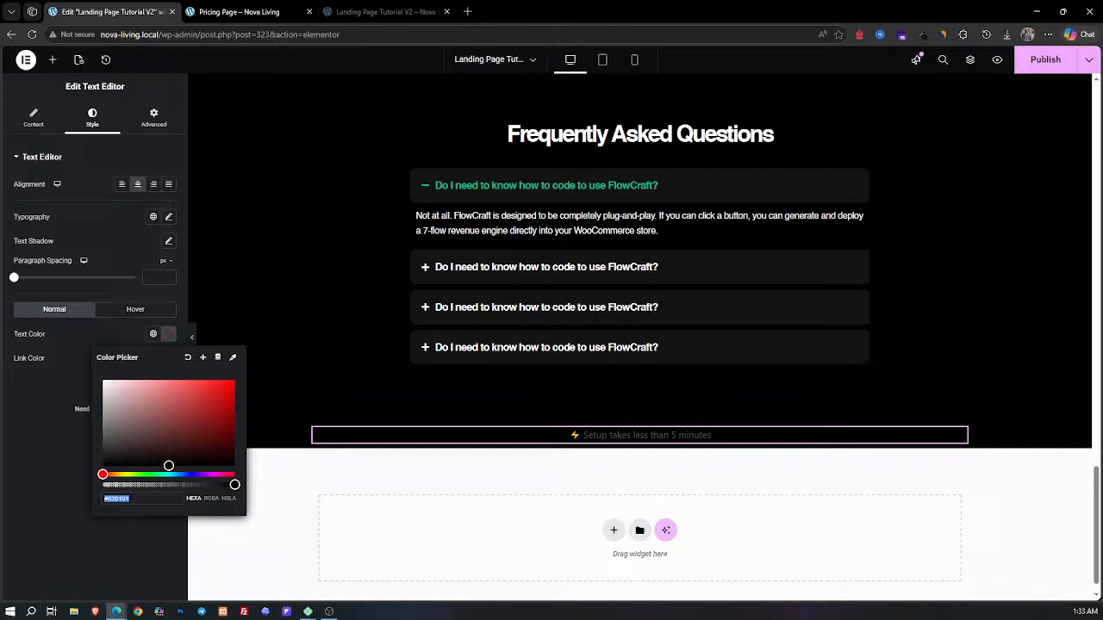
key("super+v")
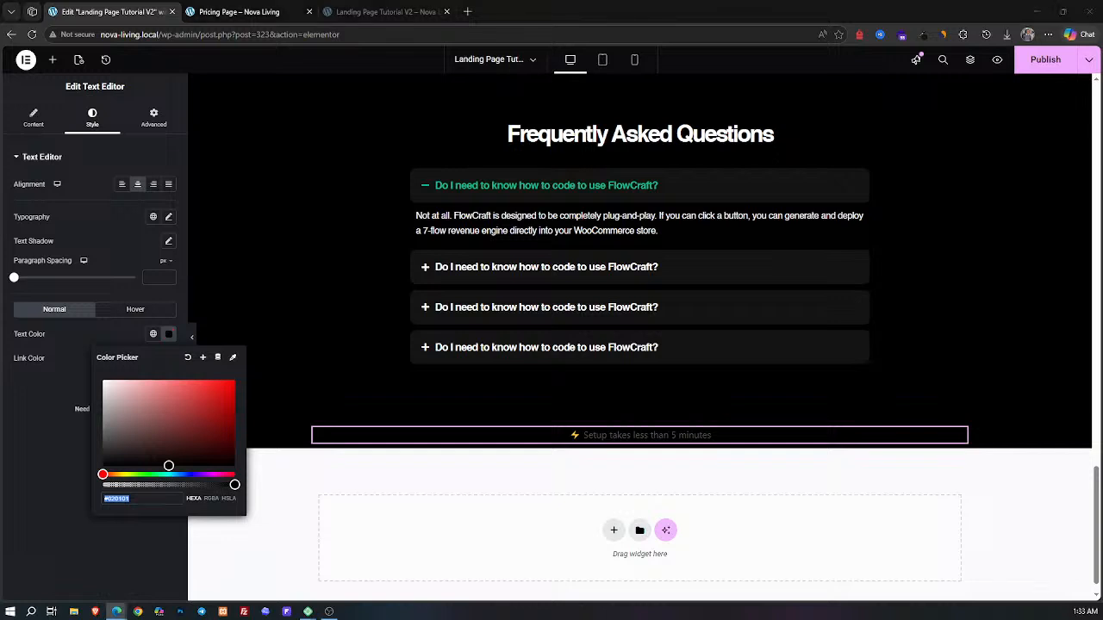
left_click(141, 501)
double_click(139, 500)
key("ctrl+v")
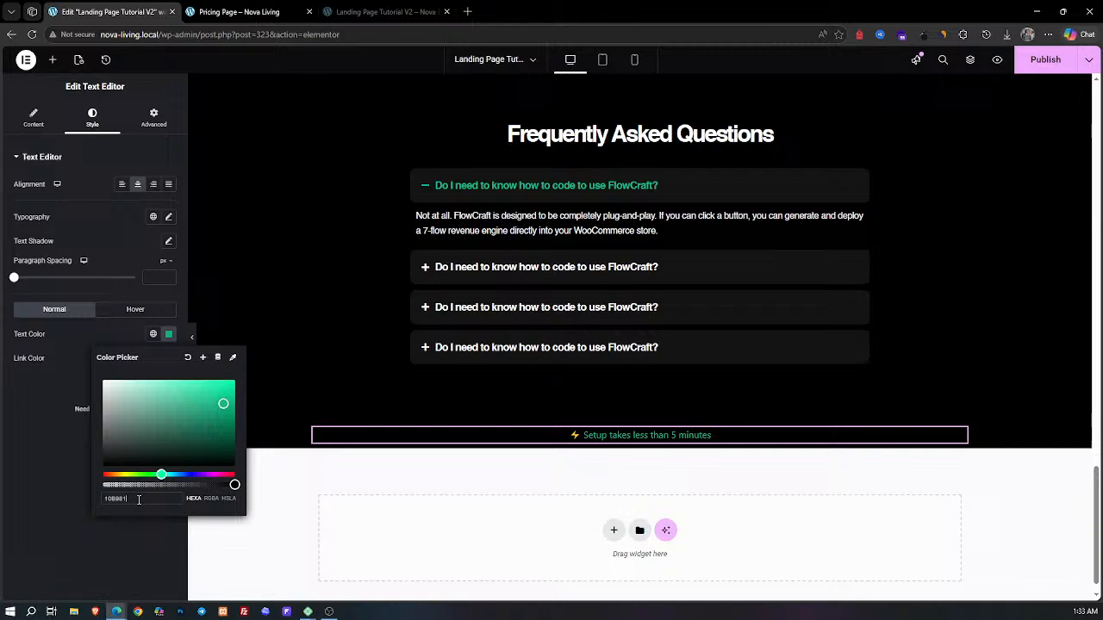
left_click(84, 460)
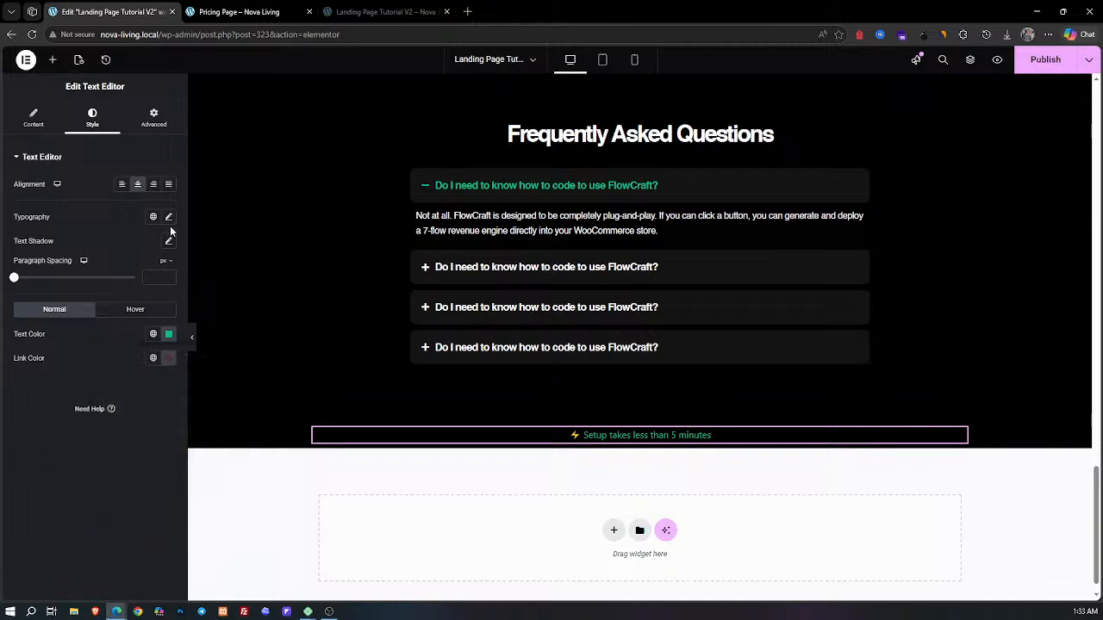
Step: Set the setup text to Helvetica, 14 px, with -0.5 px letter spacing, and compare it with the Pricing Page
left_click(168, 216)
left_click(148, 270)
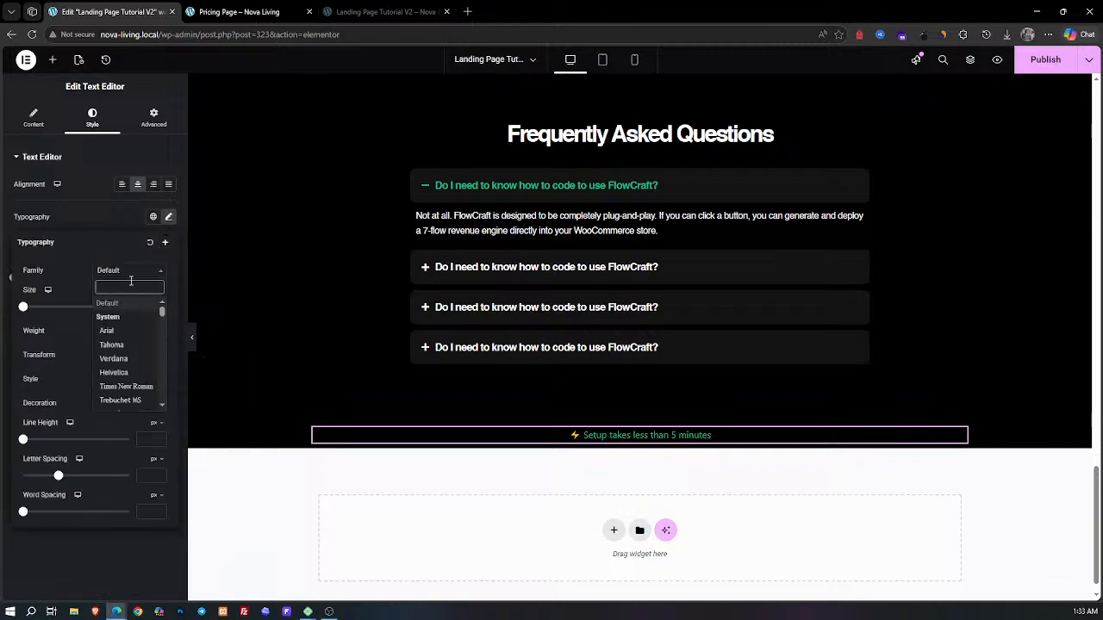
type("helv")
key("Return")
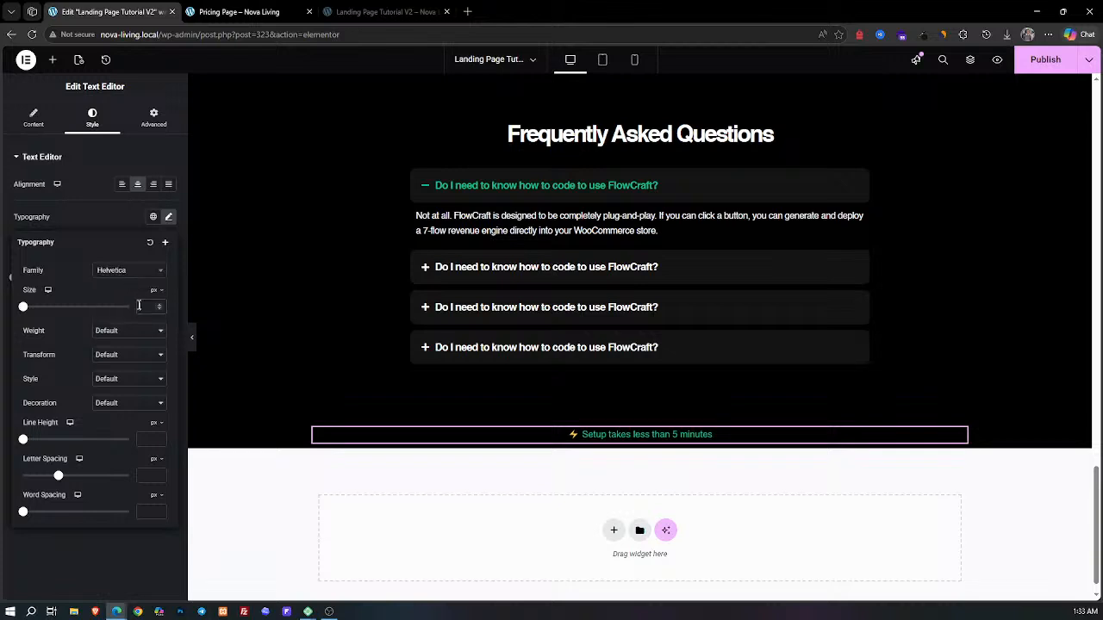
left_click(138, 305)
type("14")
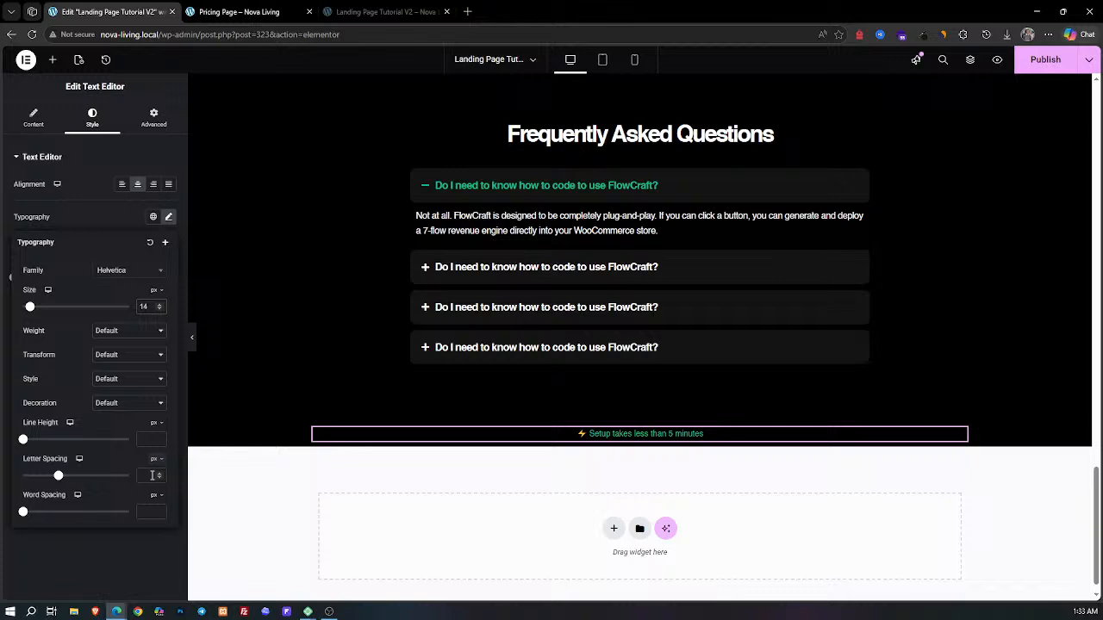
left_click(159, 479)
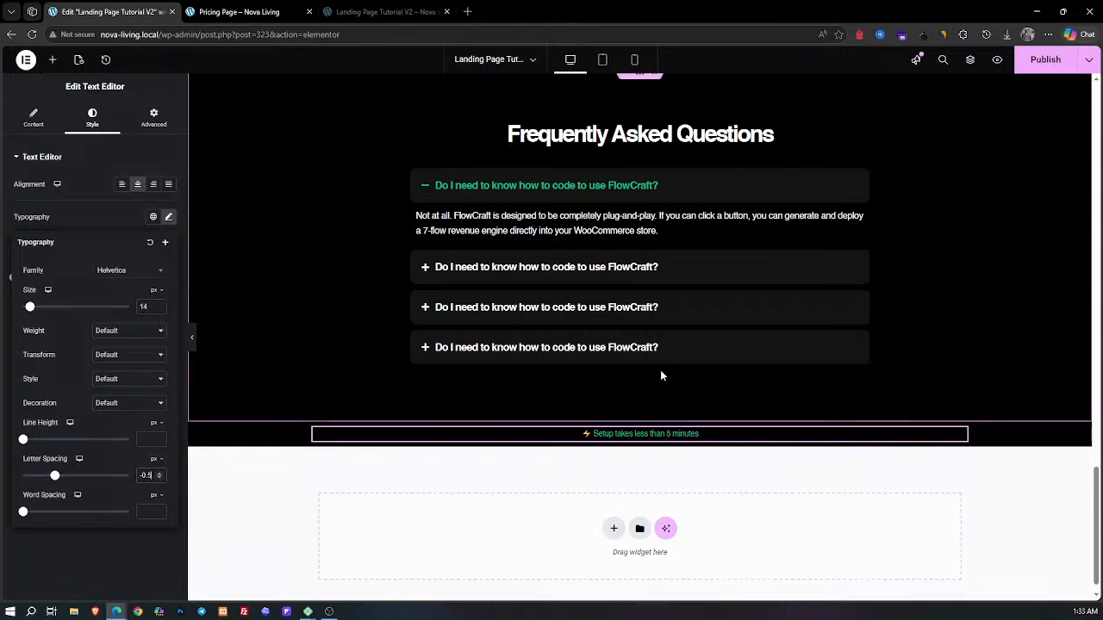
left_click(269, 6)
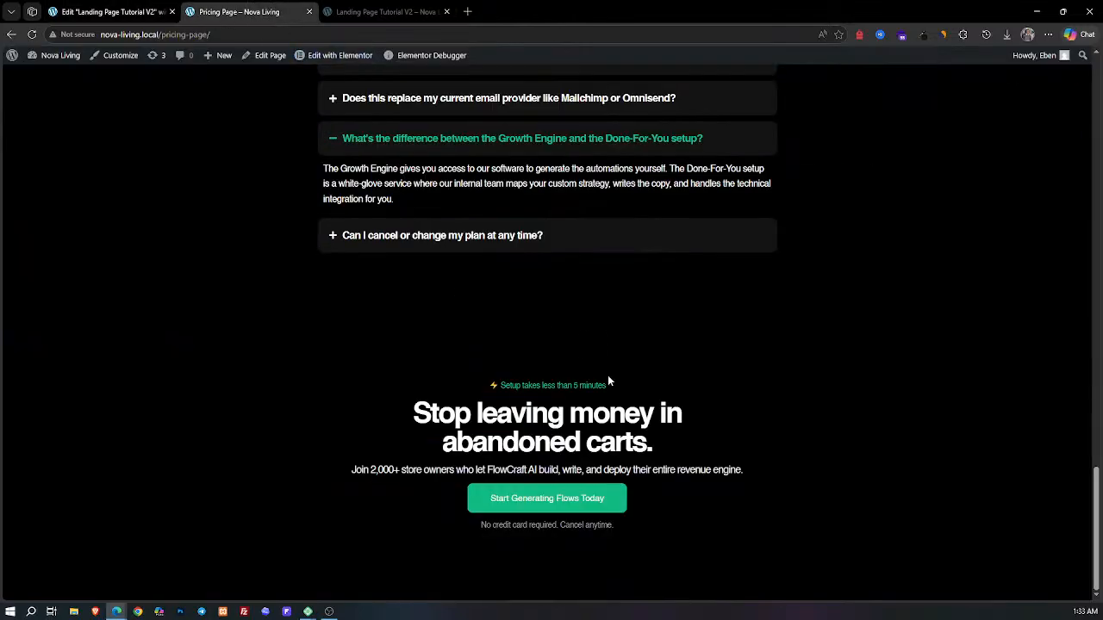
left_click(108, 11)
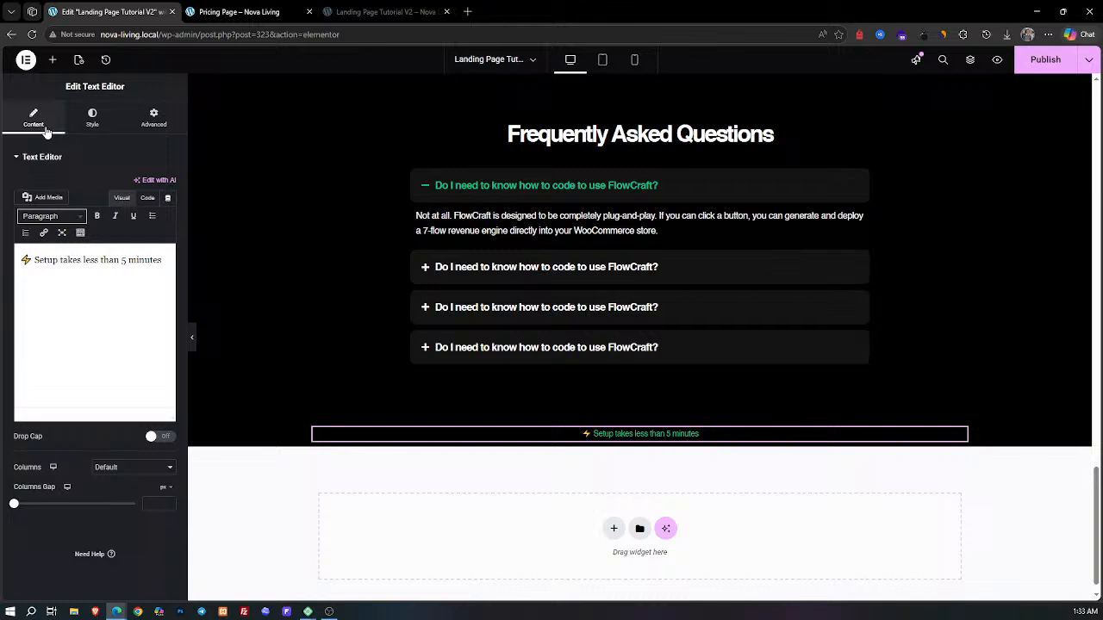
Step: Add a heading below the setup text reading "Stop leaving money in abandoned carts." and set its HTML tag to H3
left_click(52, 60)
left_click_drag(53, 292, 363, 412)
key("ctrl+c")
key("ctrl+Tab")
key("ctrl+shift+Tab")
left_click(91, 213)
key("ctrl+a")
key("ctrl+v")
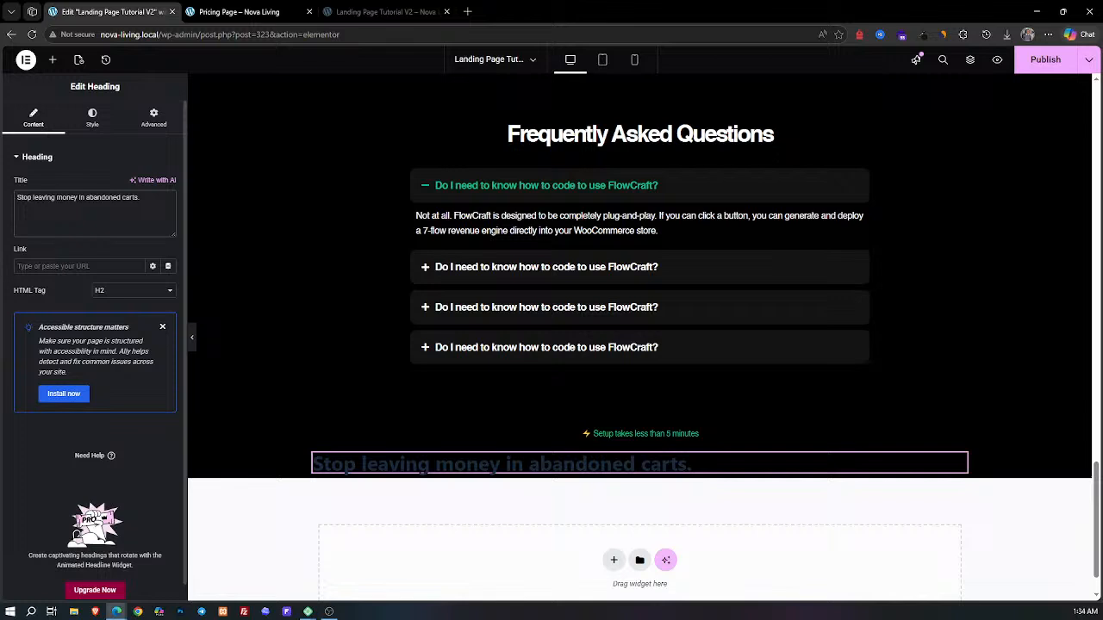
left_click(118, 295)
left_click(110, 337)
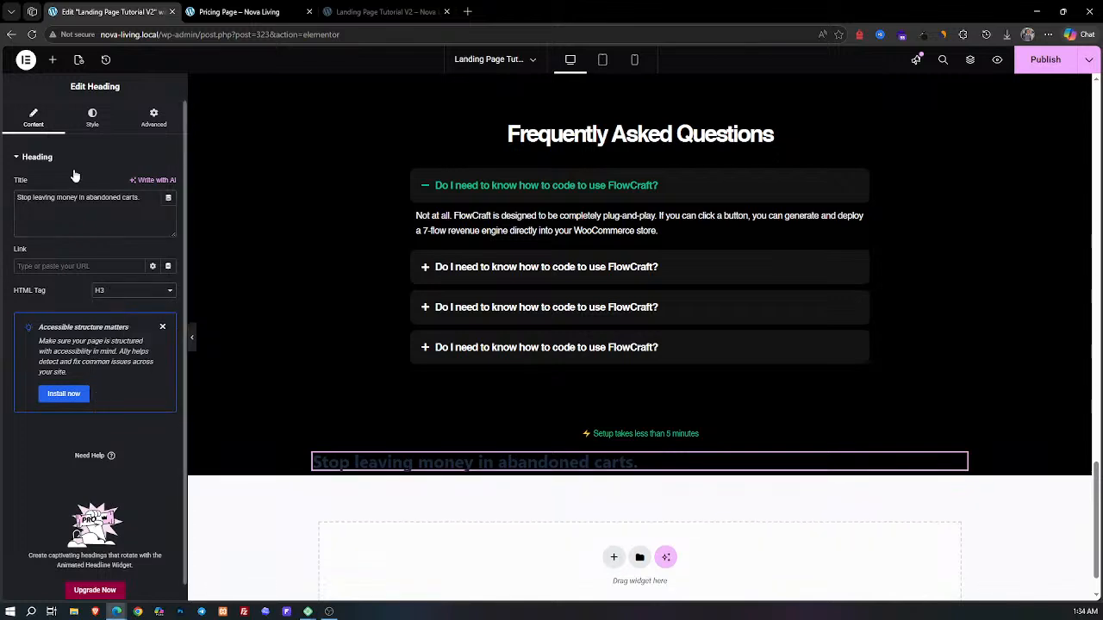
Step: Center the "Stop leaving money in abandoned carts." heading and set its typography to Helvetica at 50 px
left_click(89, 118)
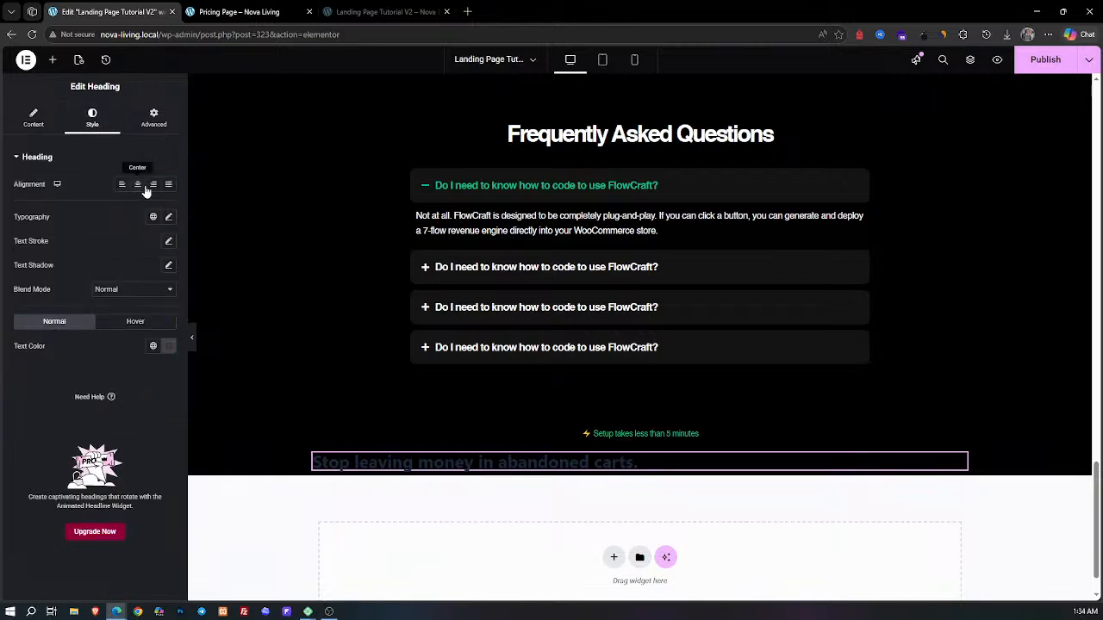
left_click(138, 185)
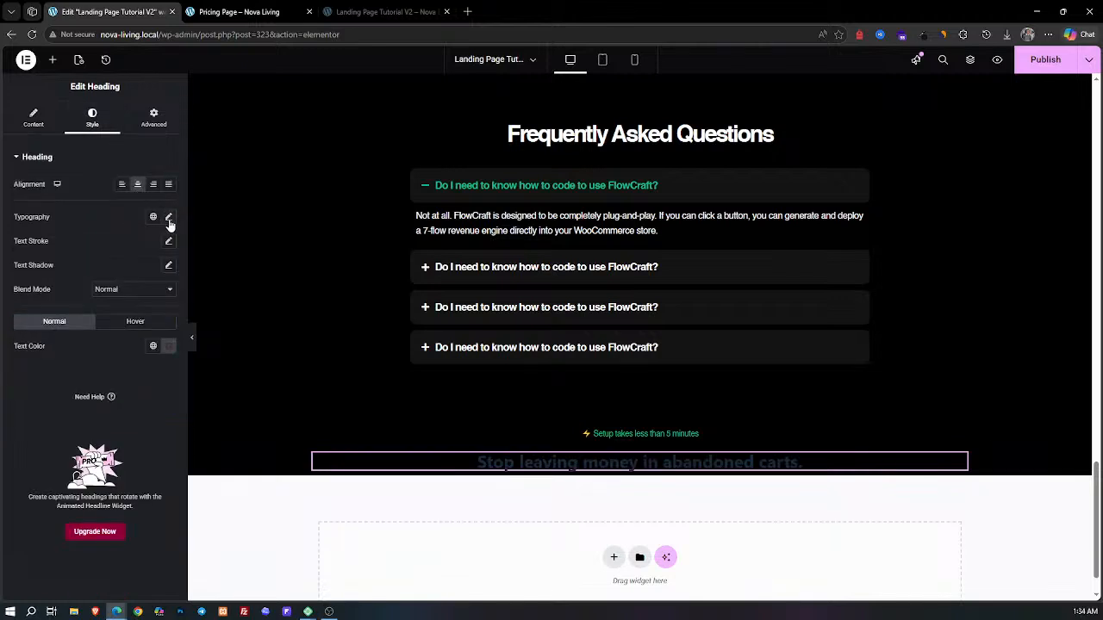
left_click(169, 217)
left_click(155, 273)
type("helv")
key("Return")
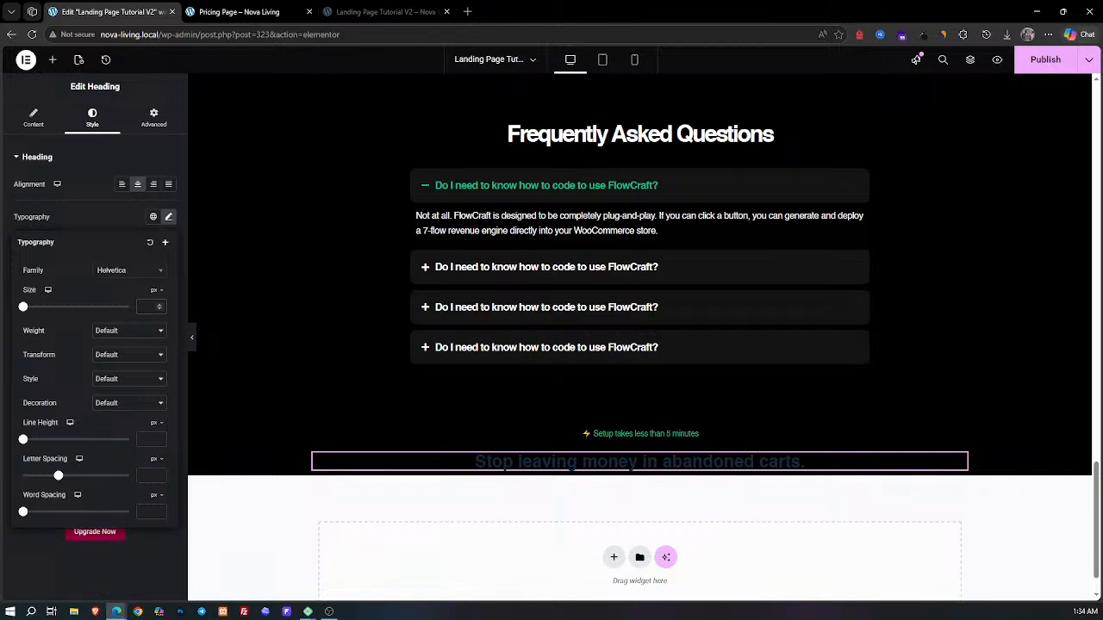
type("50")
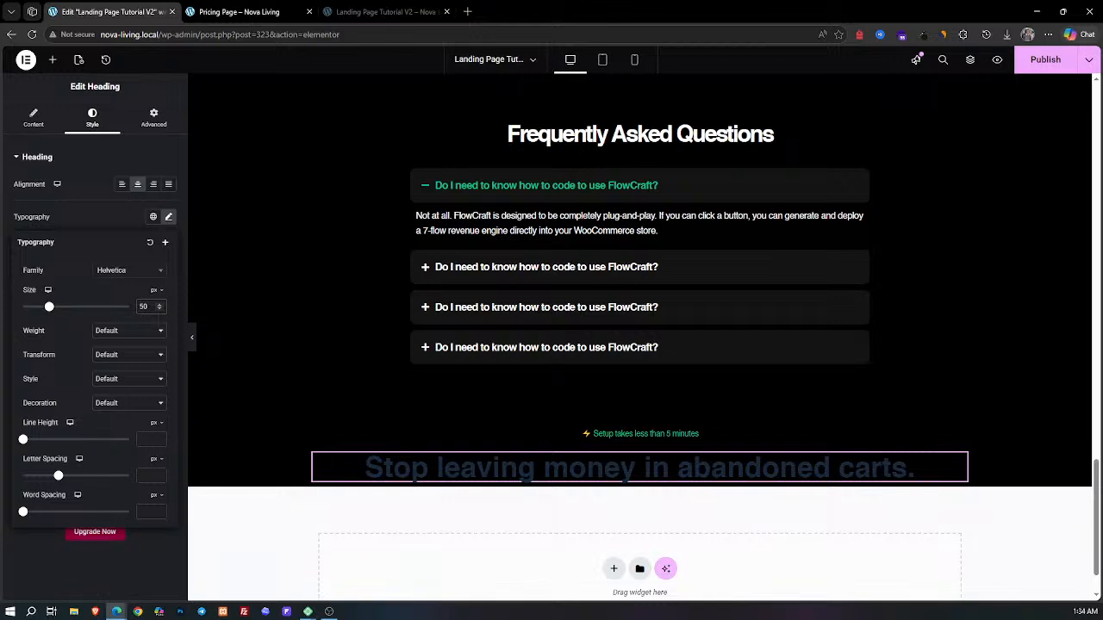
Step: Set the call-to-action heading's weight to 700 (Bold) and its letter spacing to -3 px
left_click(129, 336)
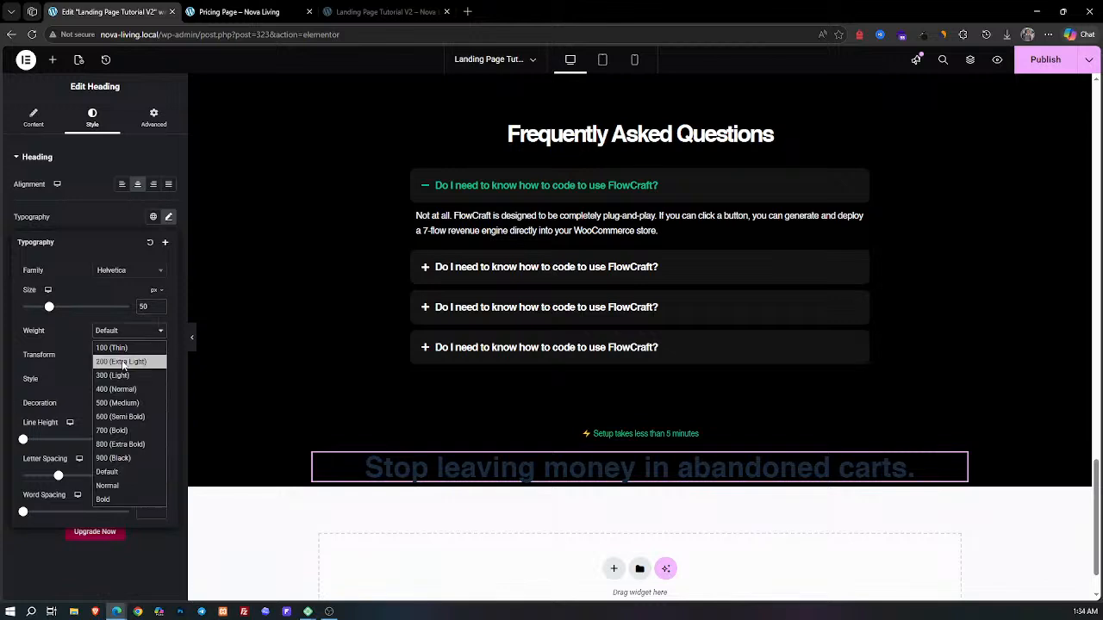
left_click(121, 430)
left_click(144, 476)
type("-")
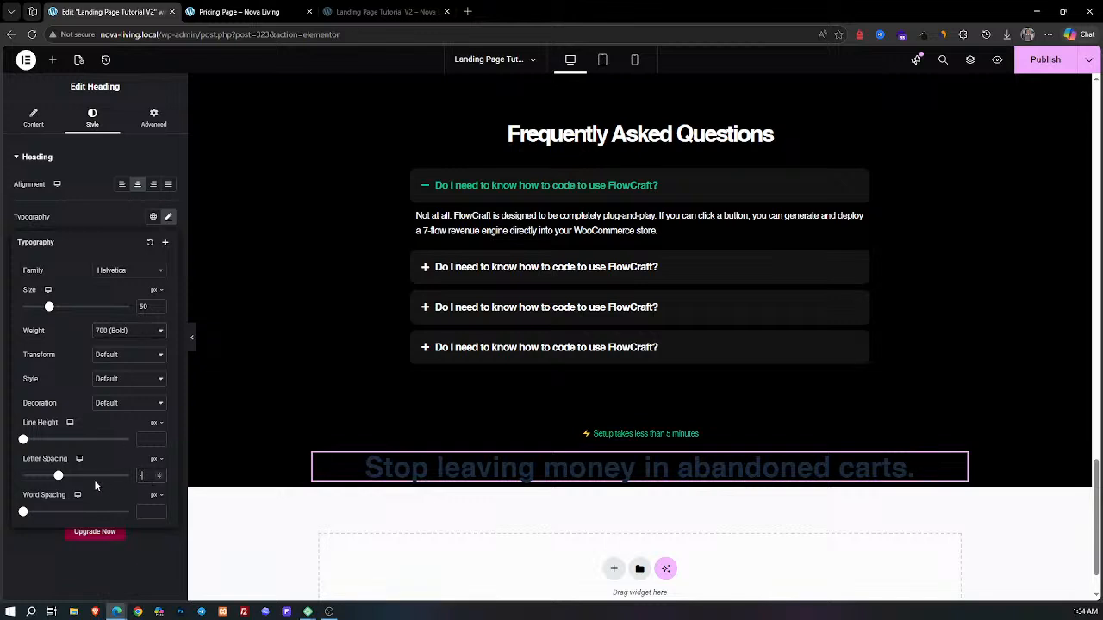
type("3")
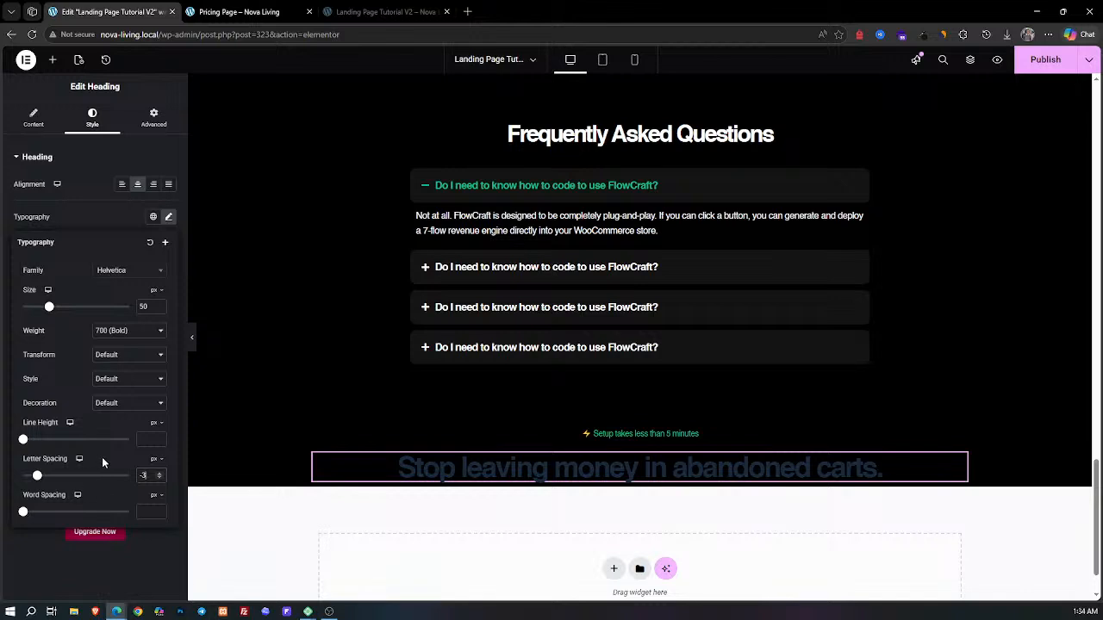
Step: Set the call-to-action heading's text color to white (#FFFFFF)
left_click(81, 219)
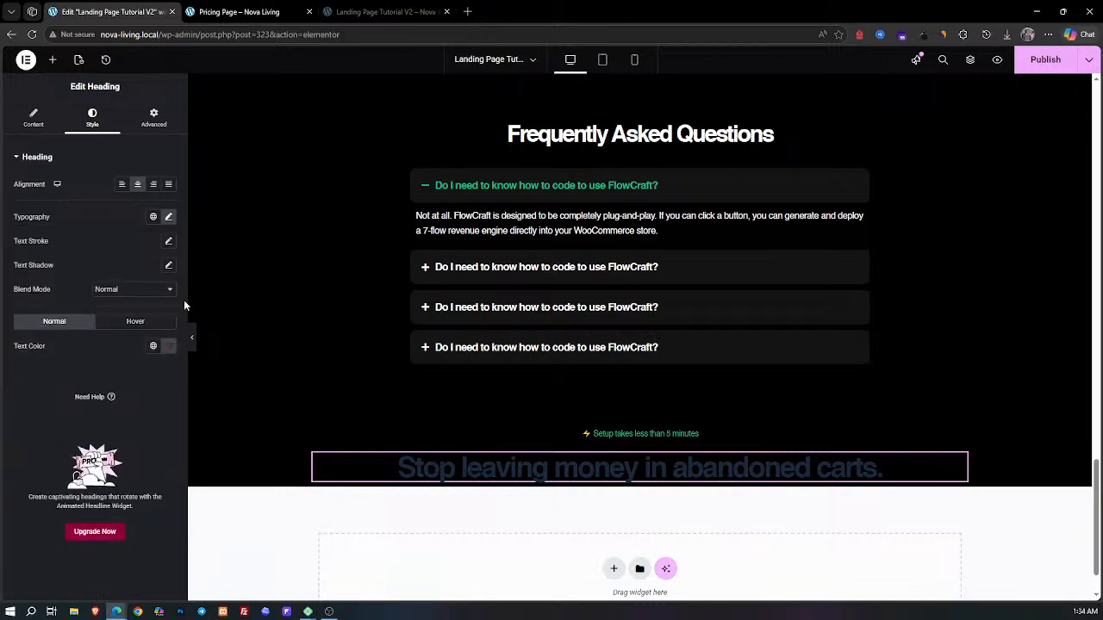
left_click(169, 345)
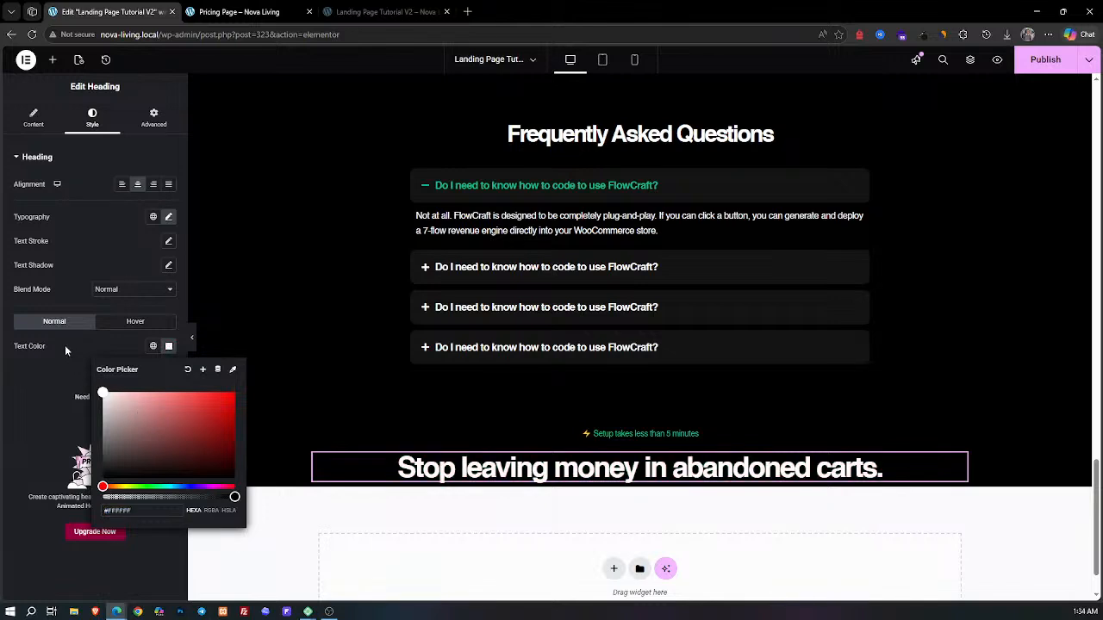
left_click(39, 367)
Step: Give the call-to-action heading a custom width of 60% and center-align the items in its container
left_click(149, 125)
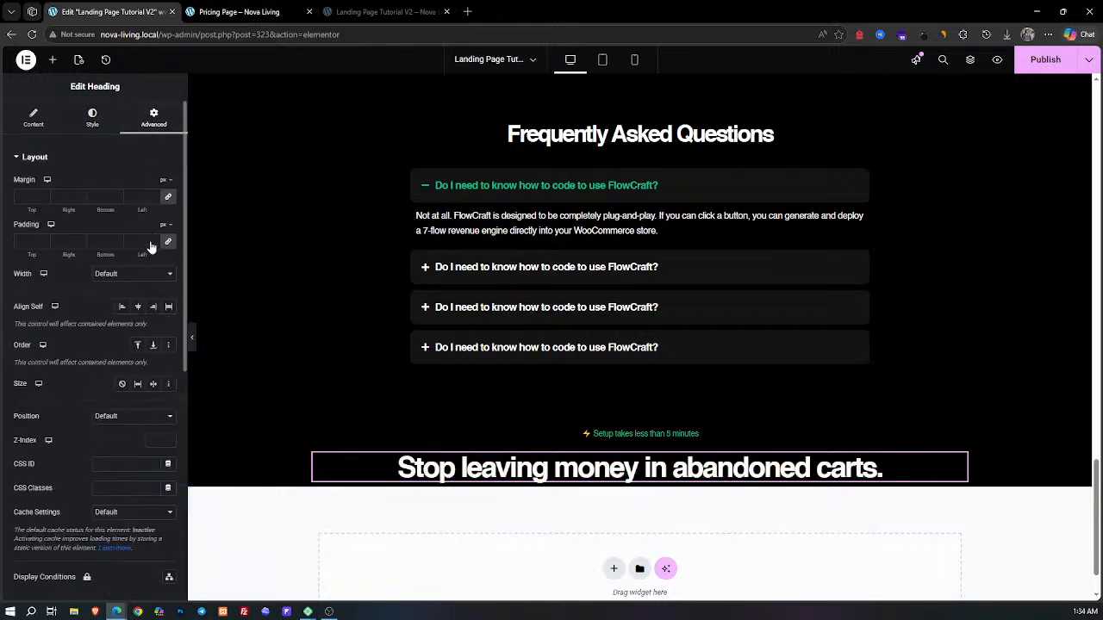
left_click(155, 276)
left_click(127, 328)
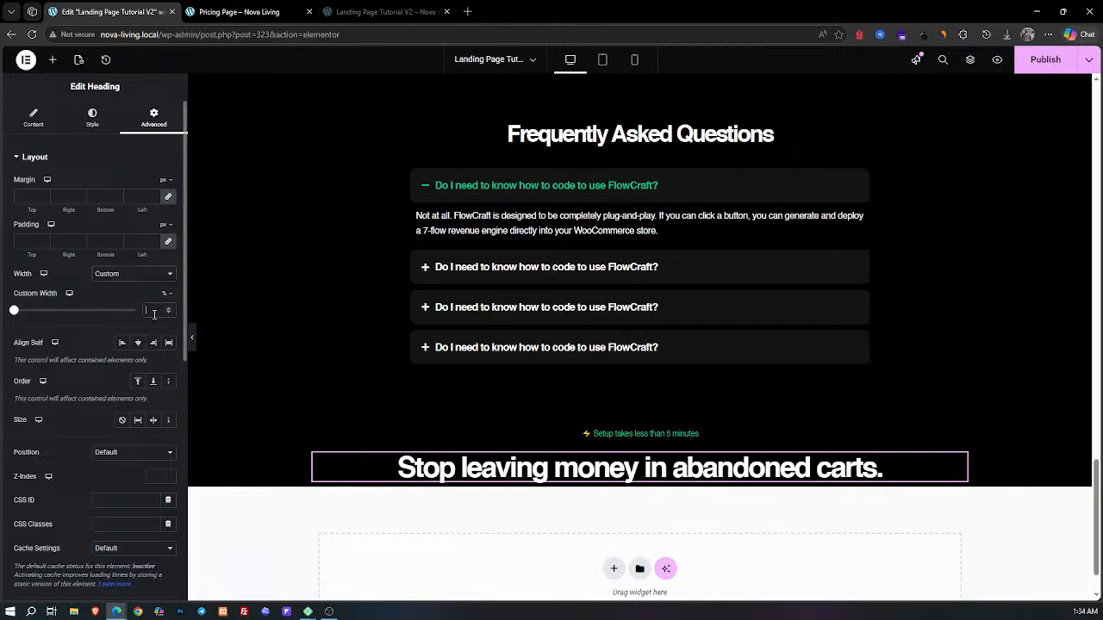
type("60")
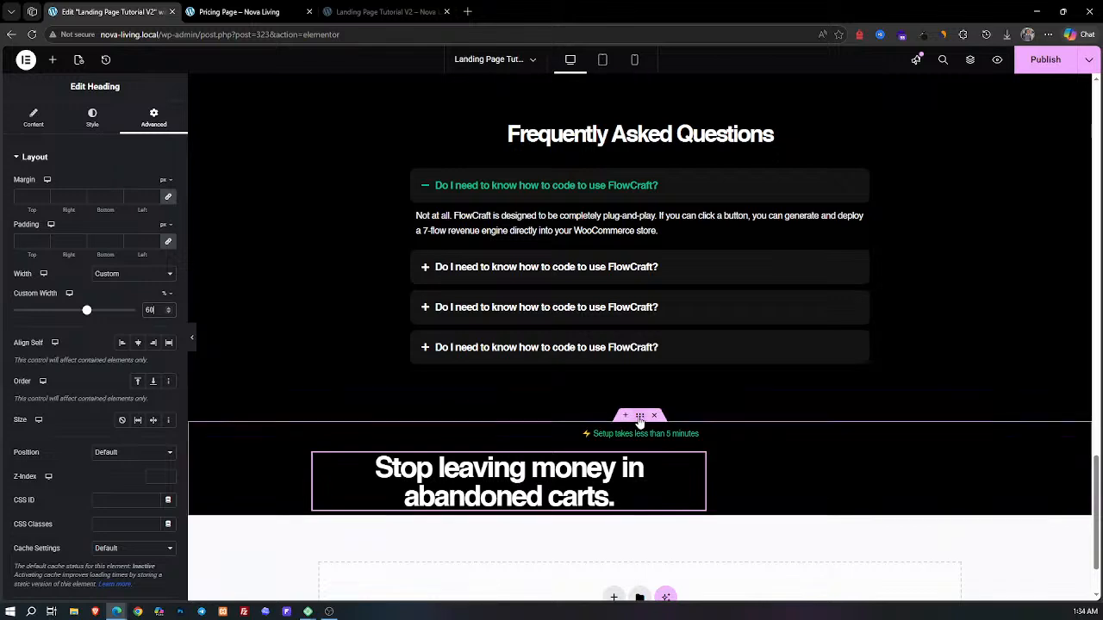
left_click(637, 417)
left_click(32, 119)
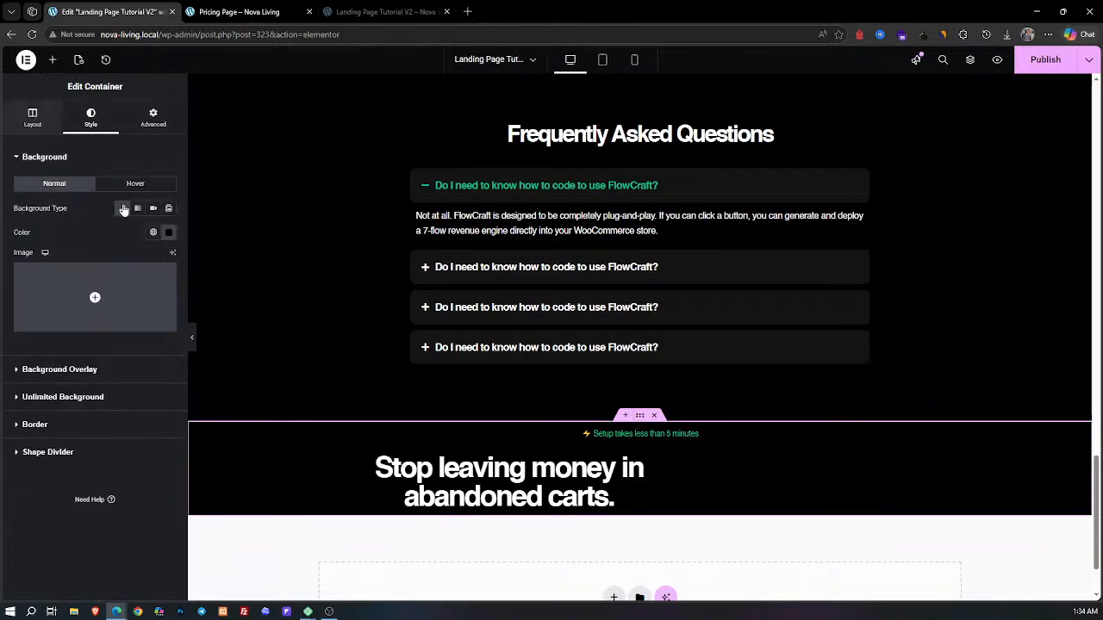
left_click(139, 413)
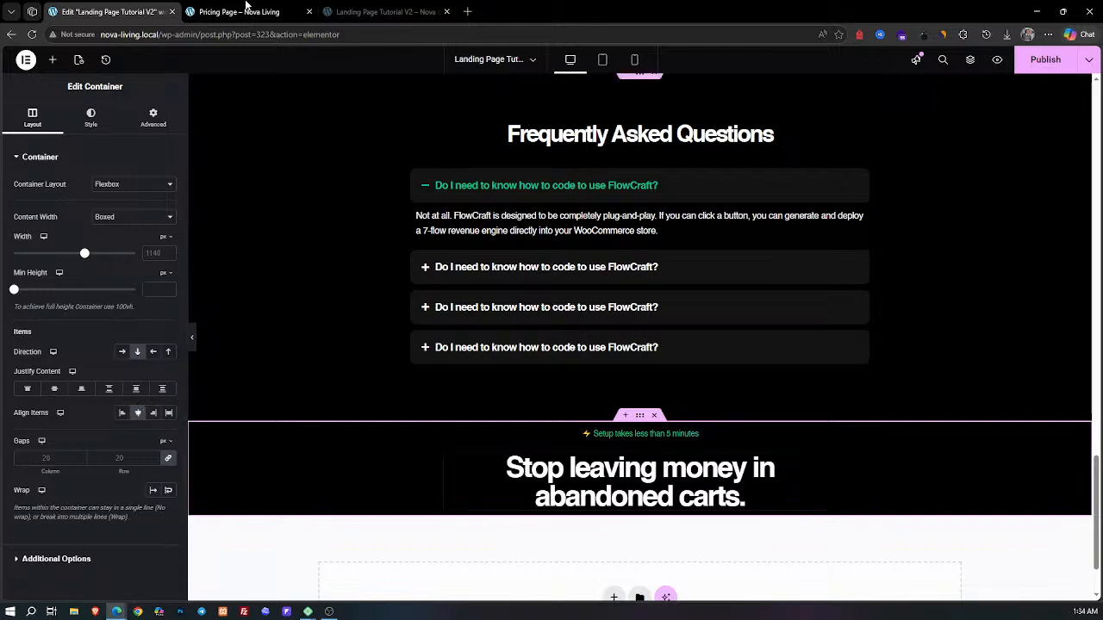
Step: Add a text editor below the heading with the Pricing Page's copy: "Join 2,000+ store owners who let FlowCraft AI build, write, and deploy their entire revenue engine."
left_click(238, 12)
left_click_drag(744, 474, 369, 482)
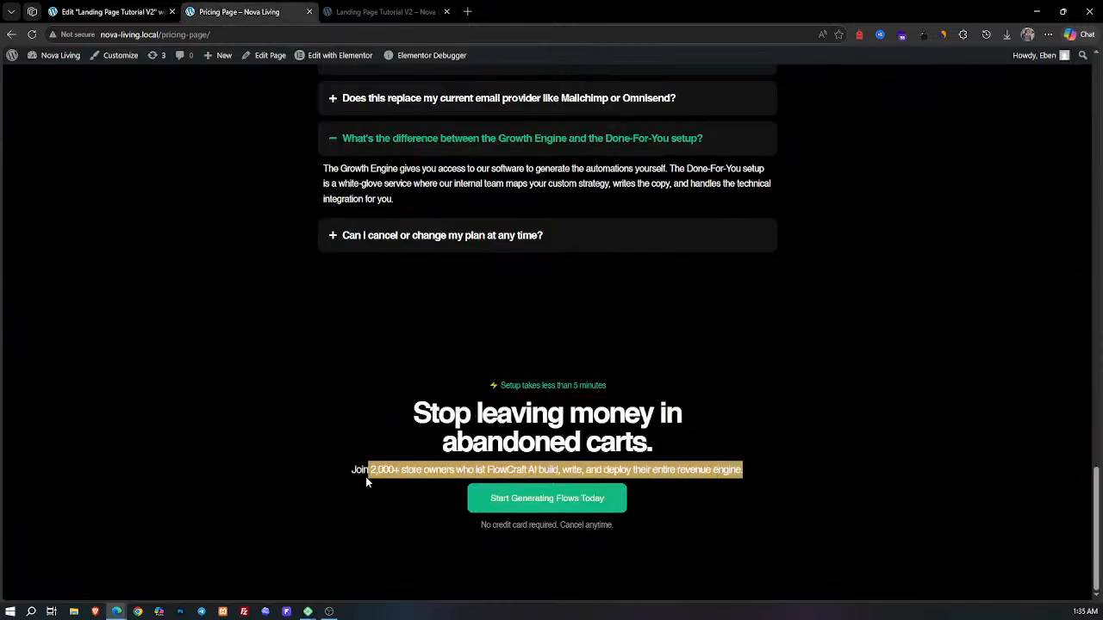
left_click(99, 12)
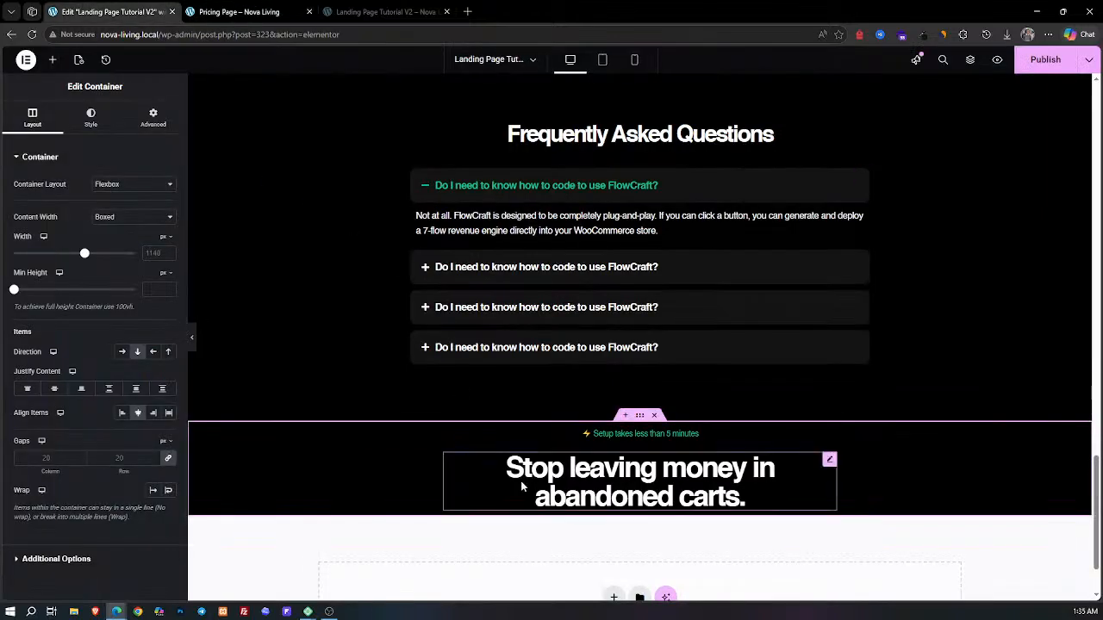
left_click(51, 60)
left_click_drag(91, 353, 638, 521)
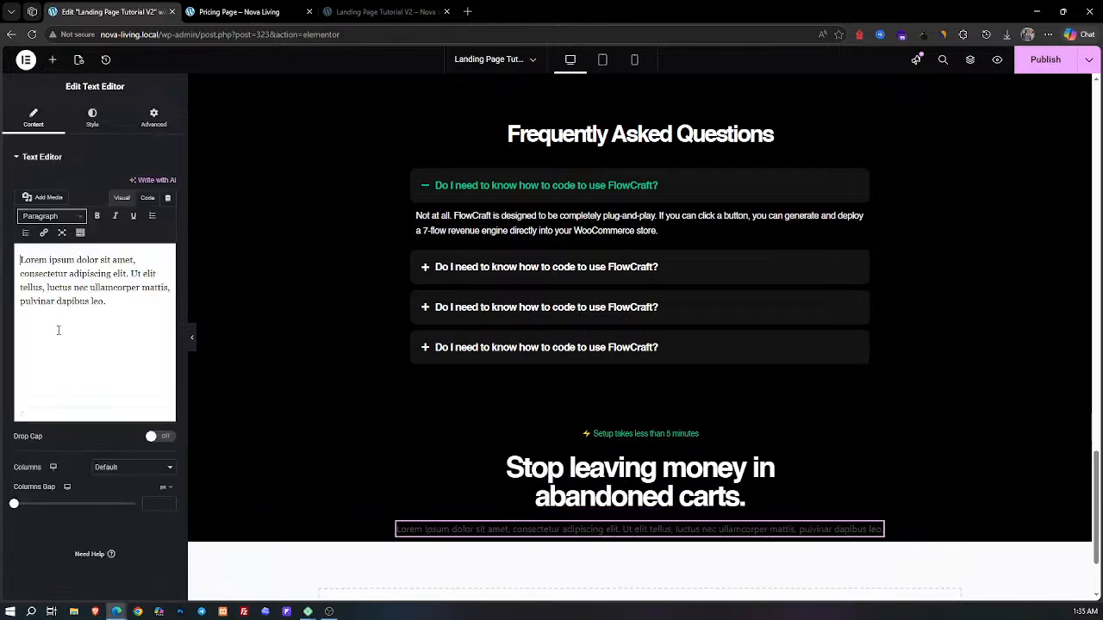
key("ctrl+a")
type("Join 2,000+ store owners who let FlowCraft AI build, write, and deploy their entire revenue engine.")
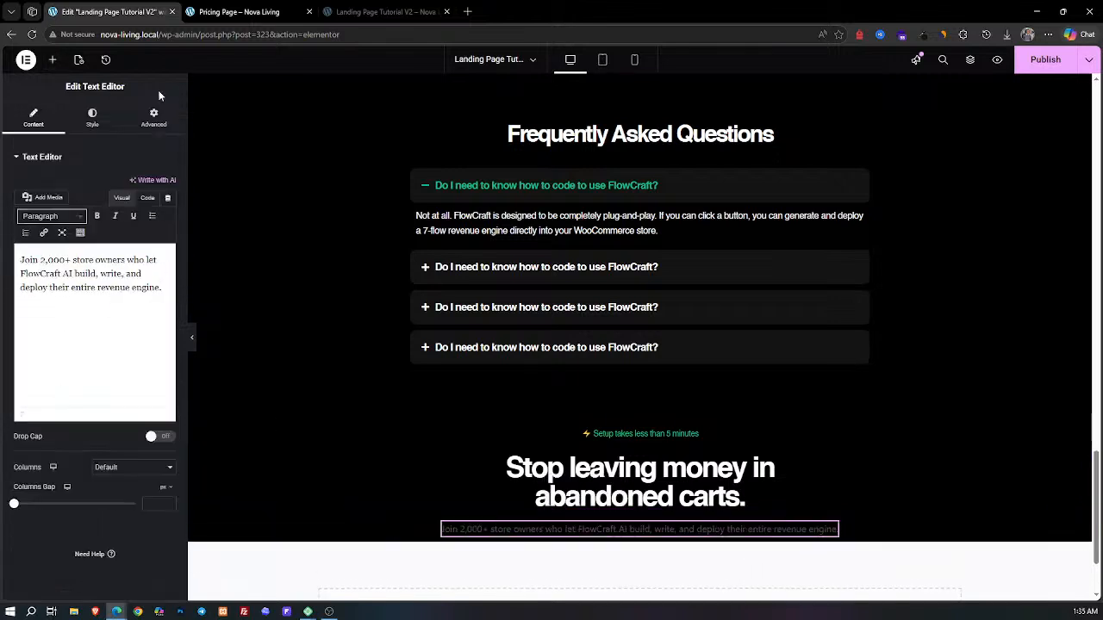
Step: Set the "Join 2,000+ store owners" text's typography to Helvetica, 18 px, with -1 px letter spacing
left_click(92, 121)
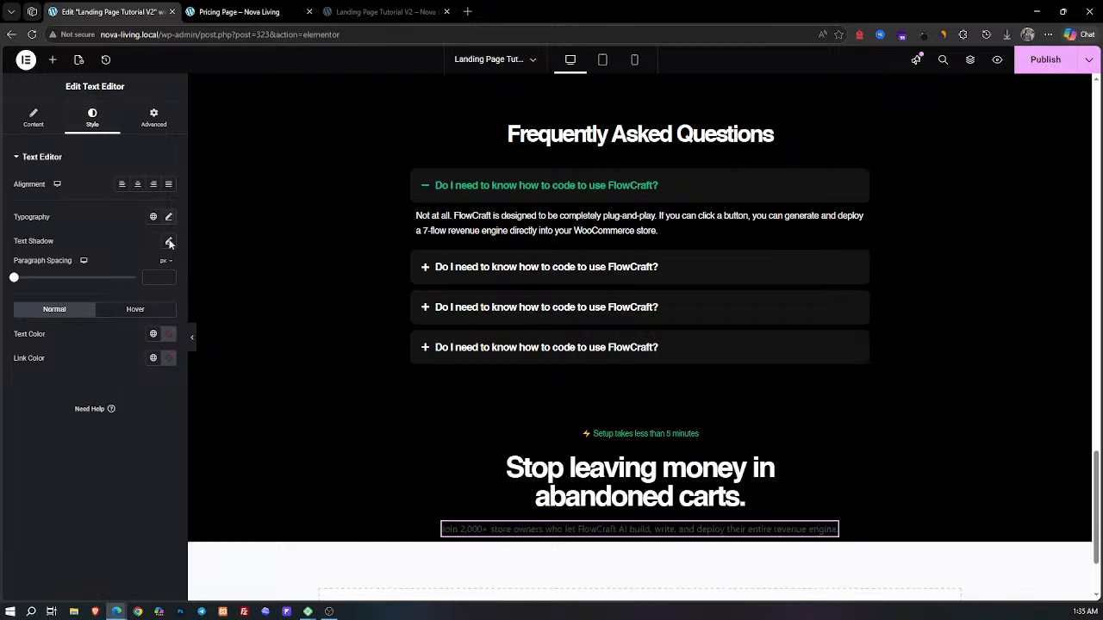
left_click(168, 216)
left_click(129, 271)
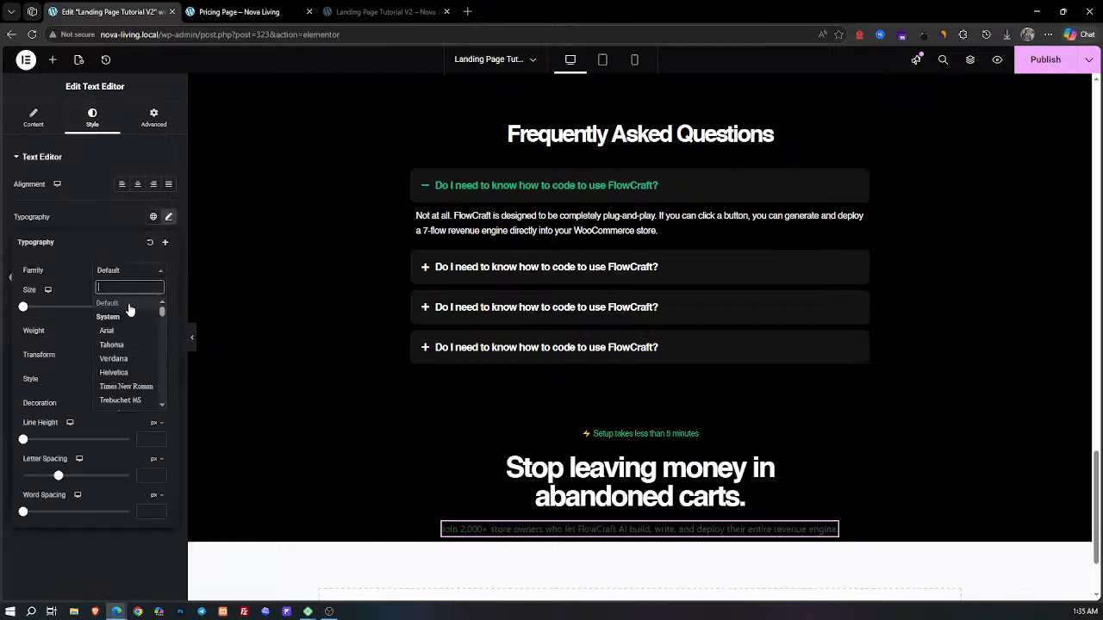
type("helve")
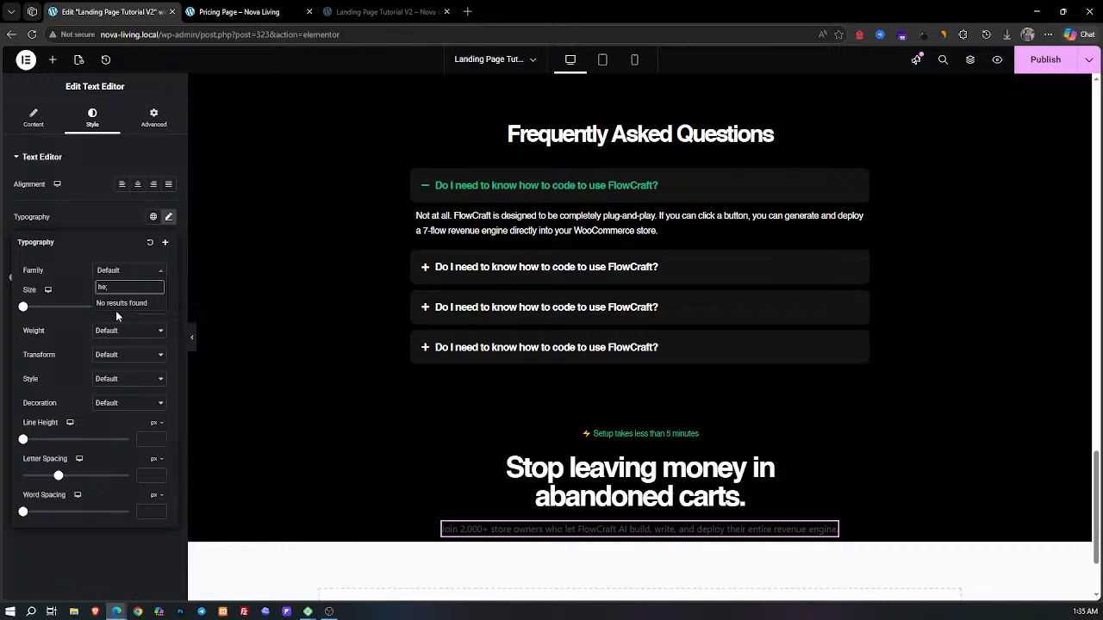
left_click(115, 317)
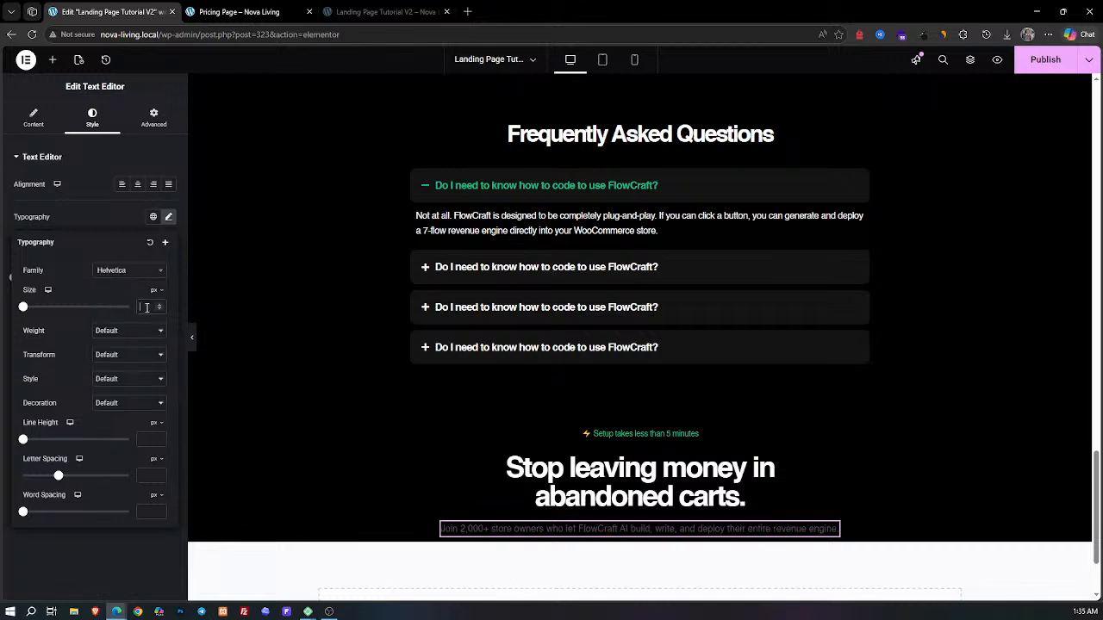
type("18")
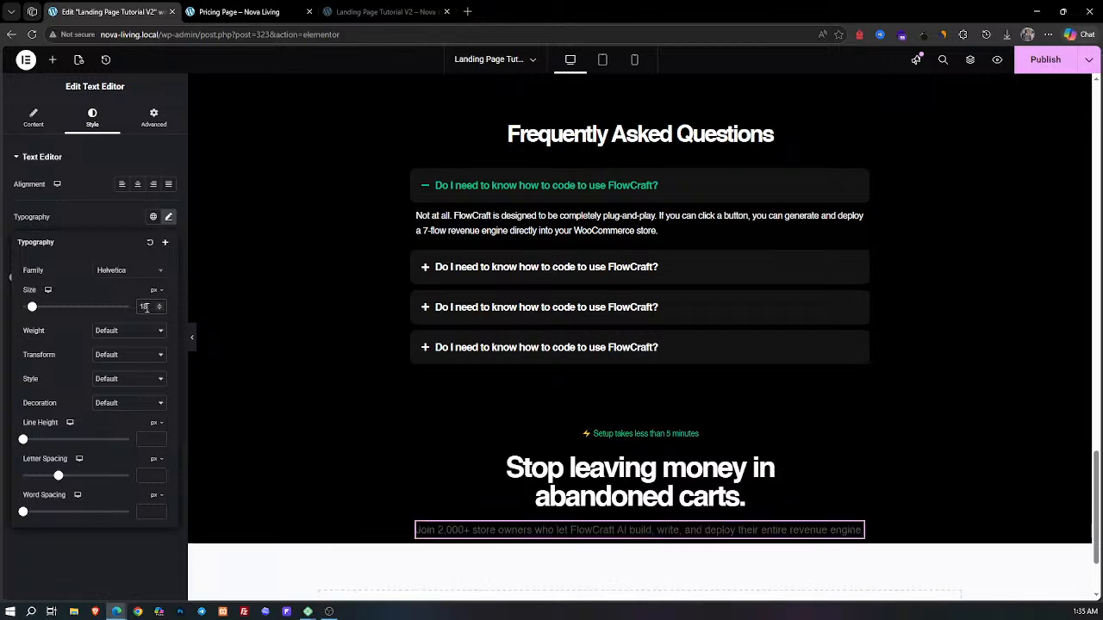
left_click(148, 476)
type("-1")
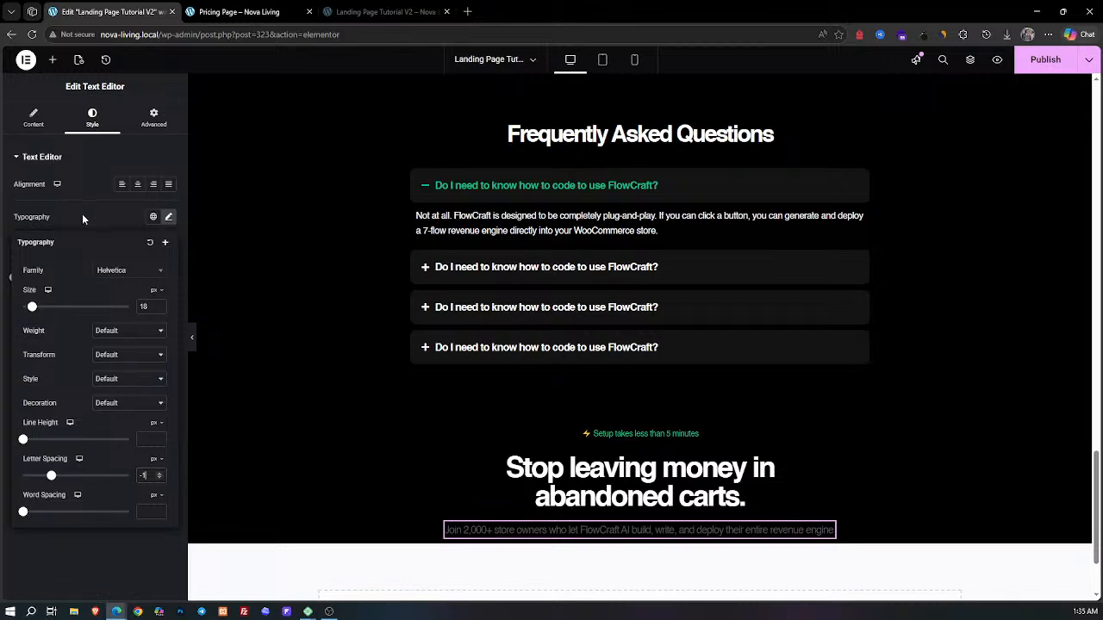
left_click(82, 215)
Step: Set the "Join 2,000+ store owners" text's color to white
left_click(169, 334)
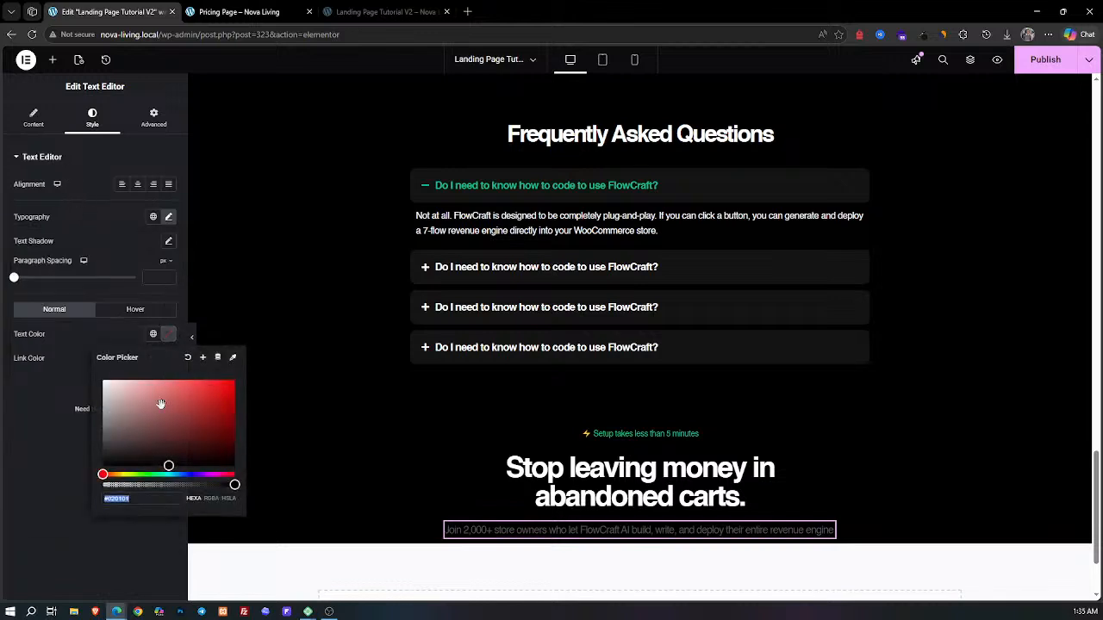
left_click(68, 398)
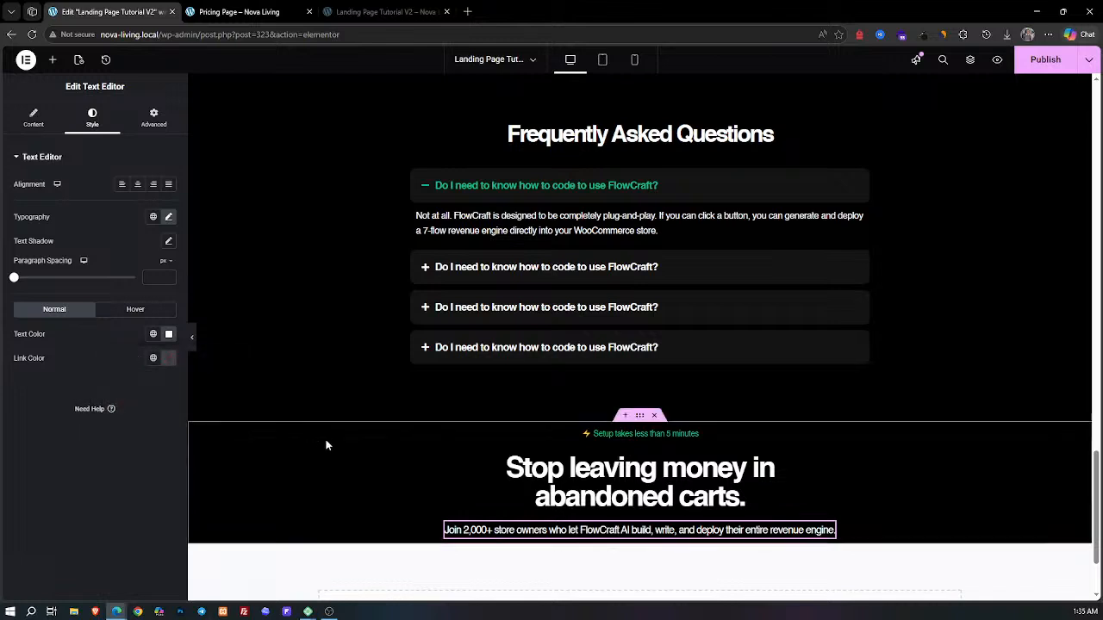
left_click(154, 117)
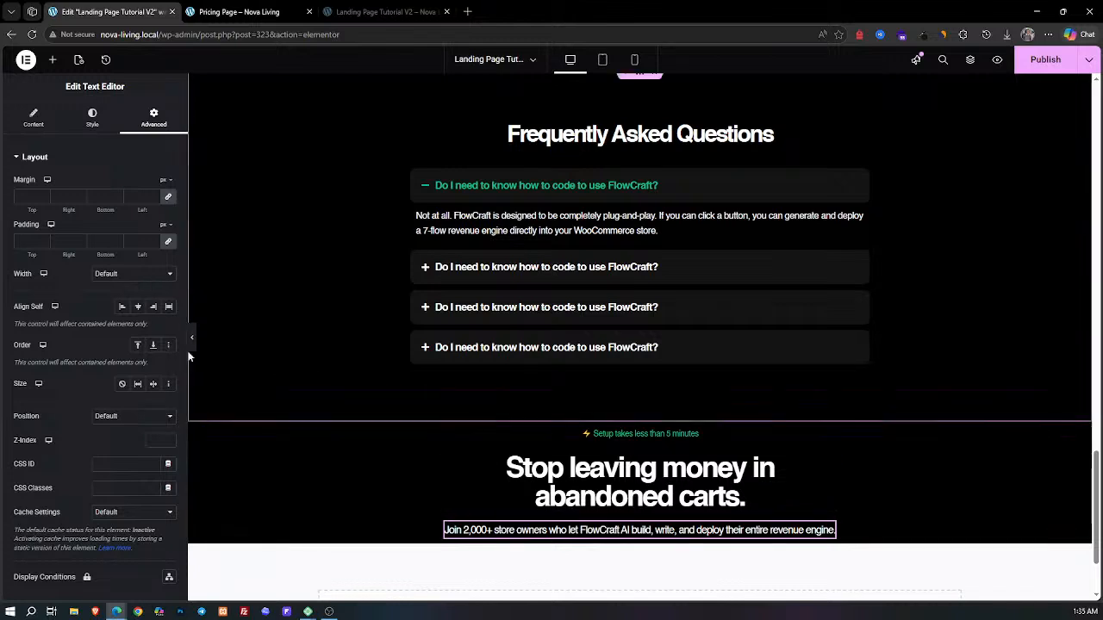
scroll(493, 429, "down", 1)
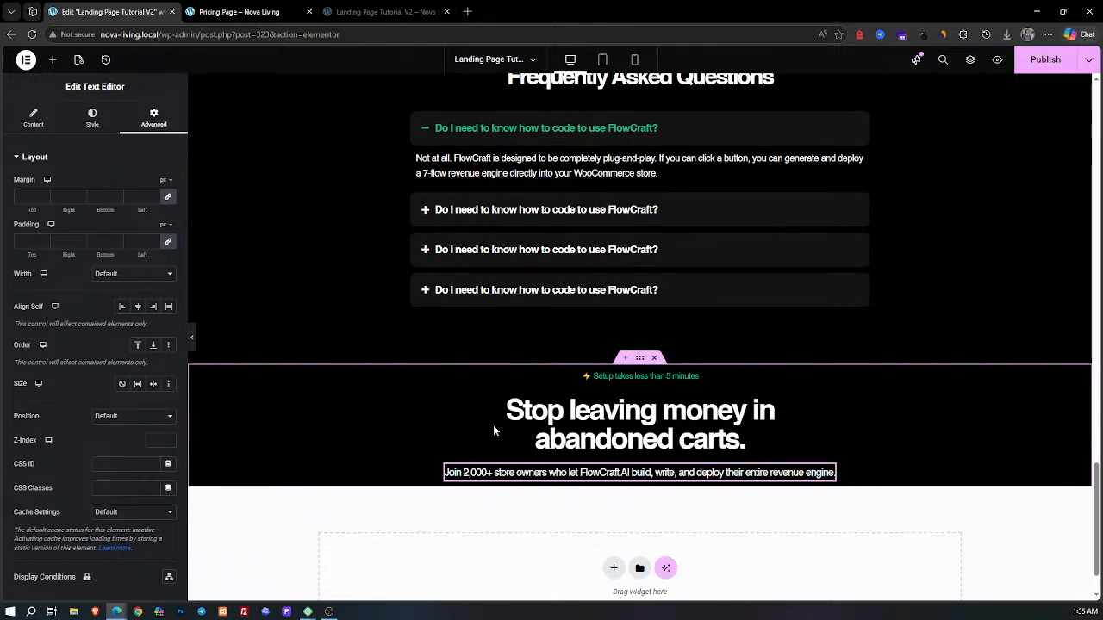
Step: Check the reference button on the Pricing Page, and copy the green "Start Free Trial" button from the middle pricing card to below the "Join 2,000+ store owners" text
left_click(287, 8)
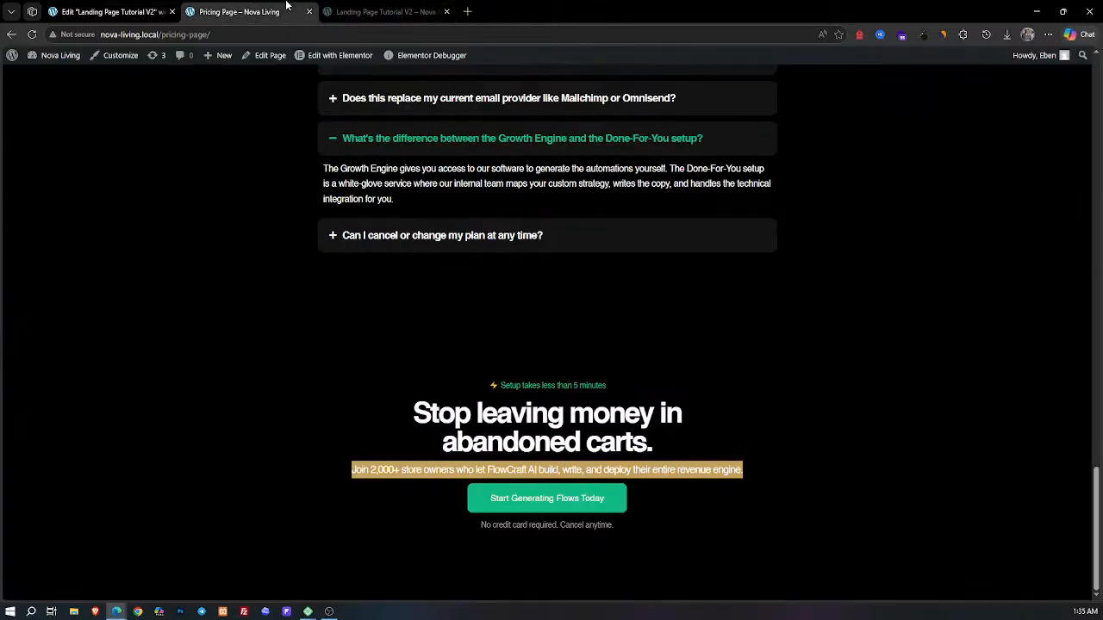
left_click(334, 458)
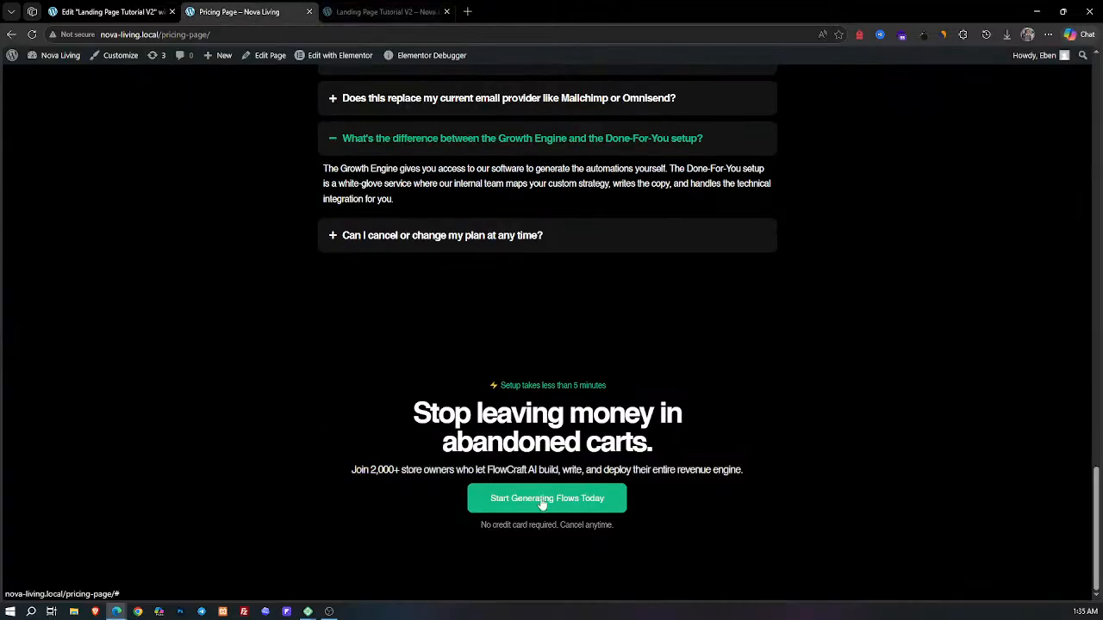
left_click(169, 8)
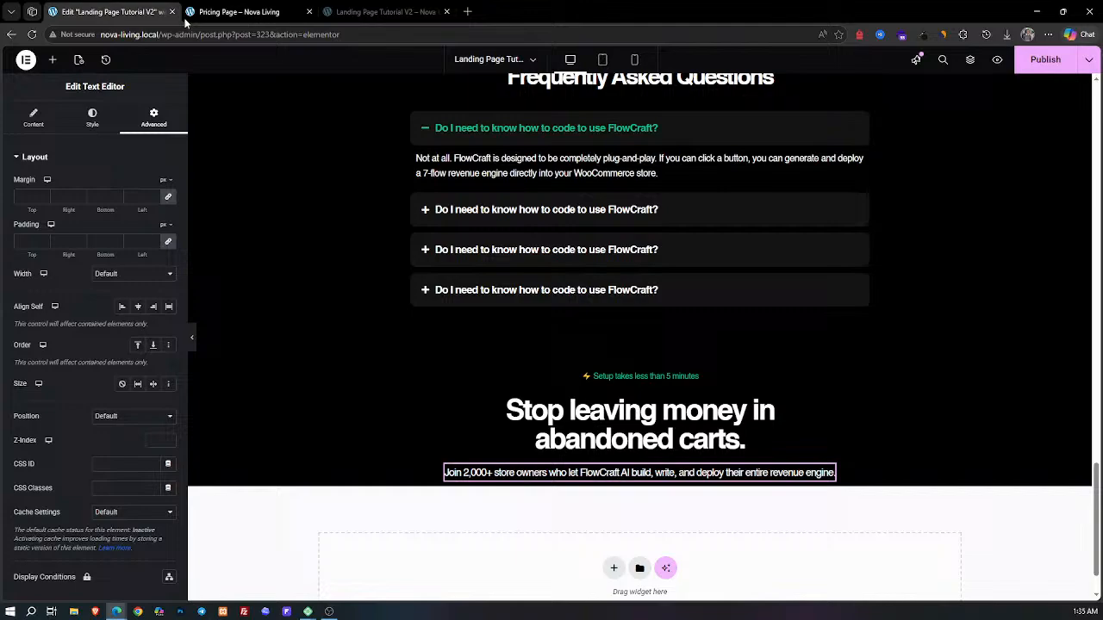
scroll(359, 201, "up", 8)
scroll(565, 293, "up", 10)
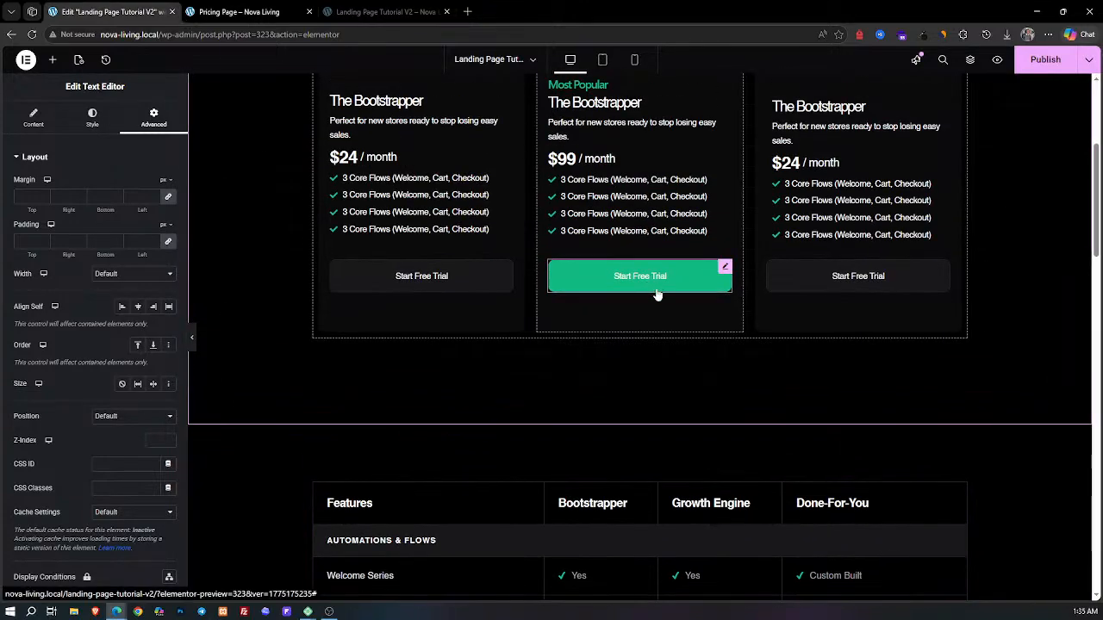
right_click(654, 290)
left_click(677, 328)
scroll(660, 330, "down", 6)
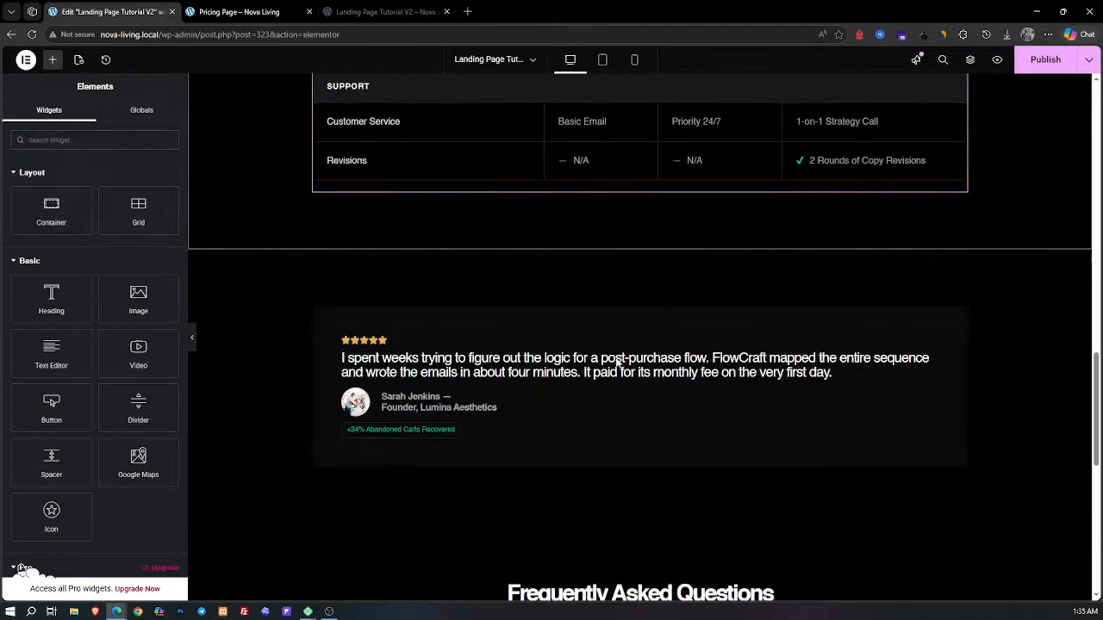
scroll(630, 328, "down", 7)
right_click(613, 417)
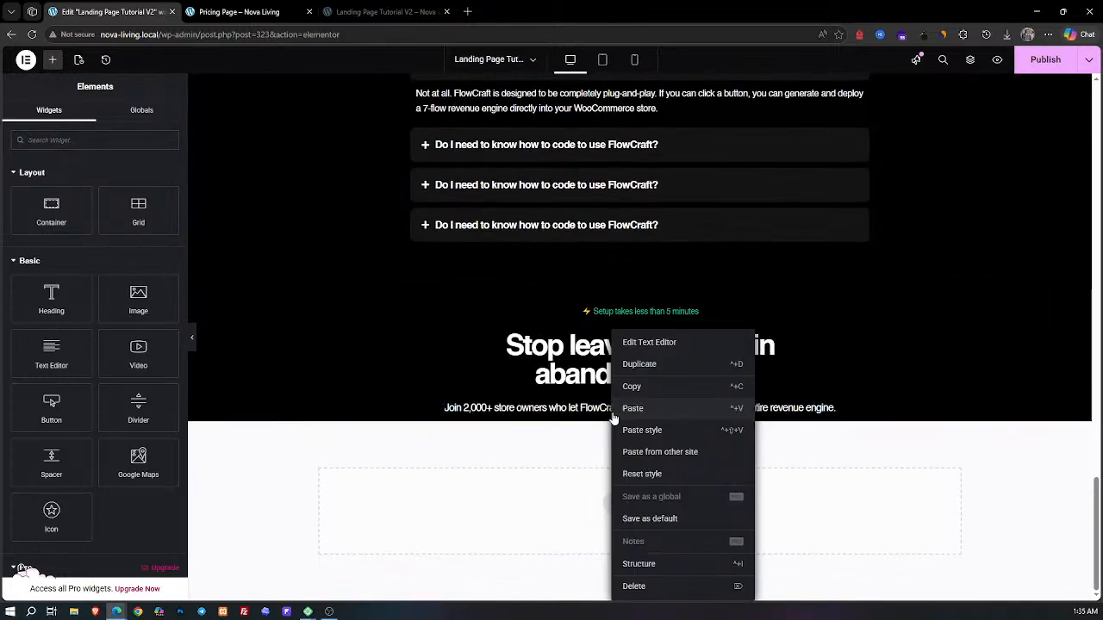
left_click(633, 409)
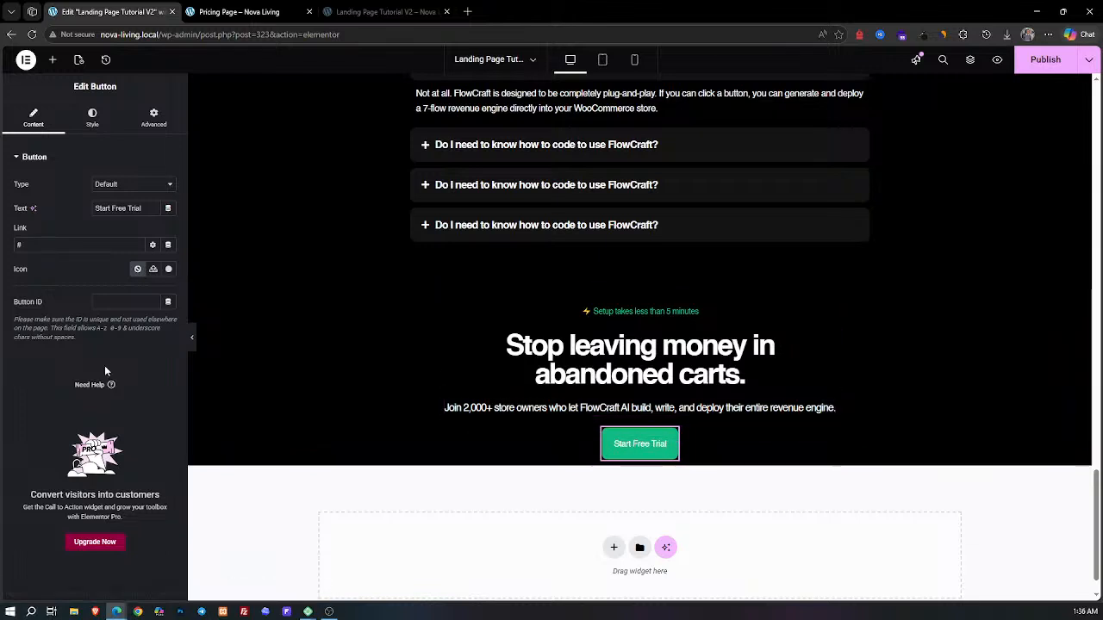
Step: Set the pasted button's padding to 18 px top and bottom and 40 px left and right, and compare it with the Pricing Page
left_click(92, 118)
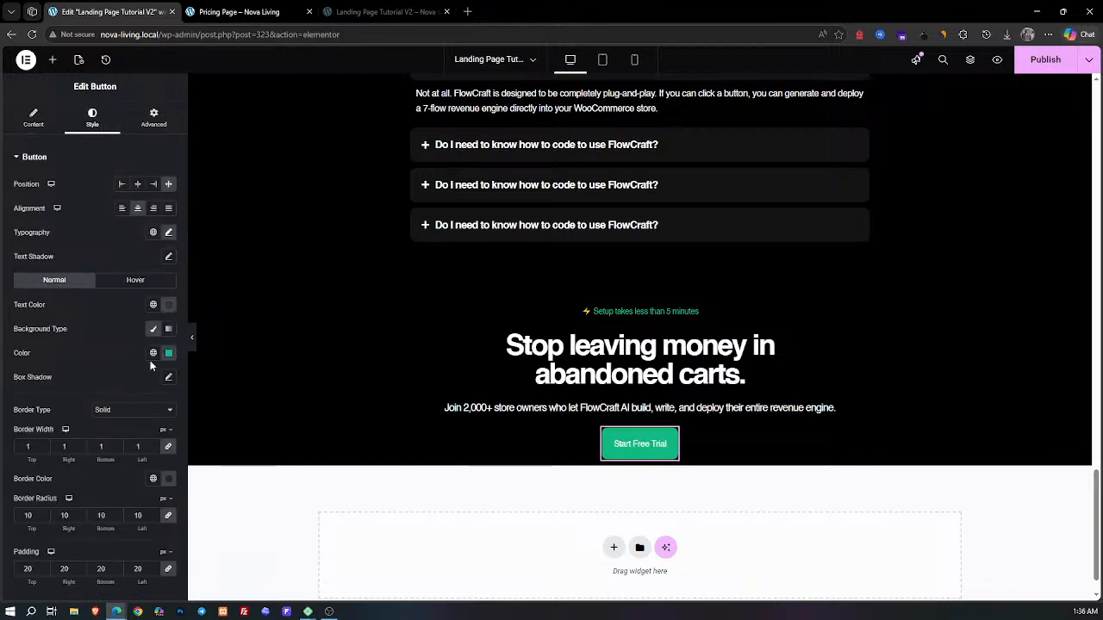
scroll(129, 414, "down", 3)
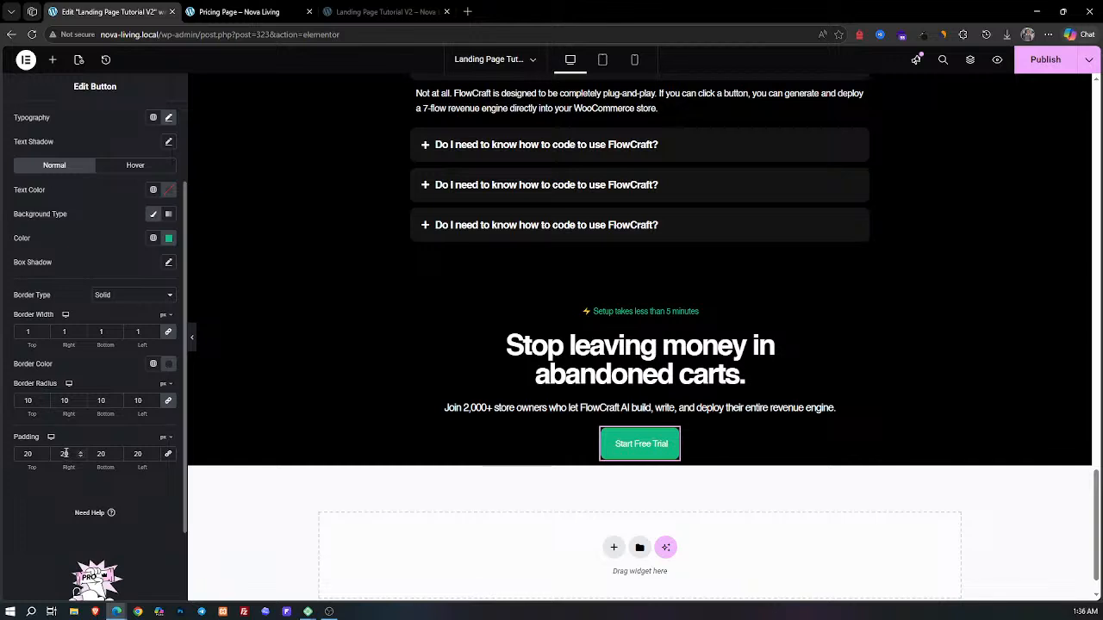
double_click(18, 457)
key("Down")
key("Down")
double_click(64, 449)
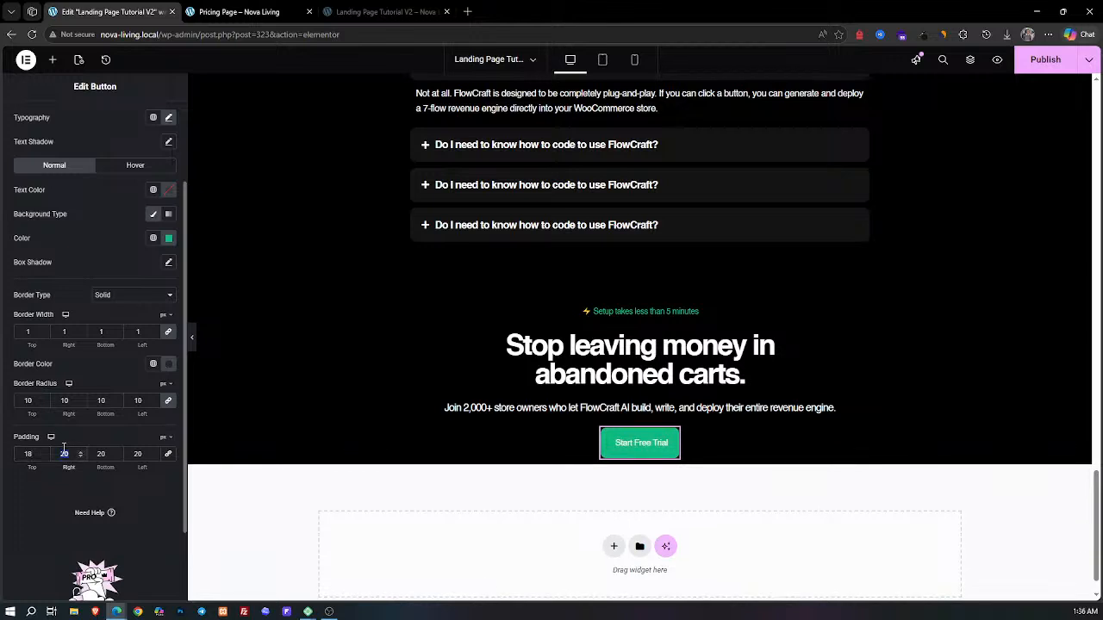
type("40")
double_click(138, 453)
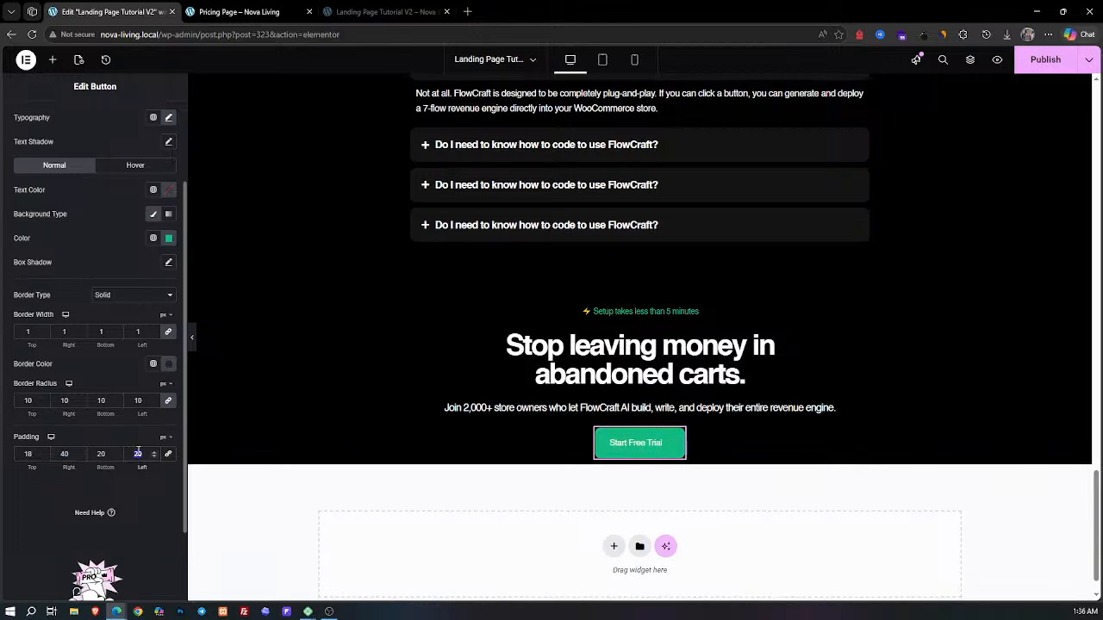
type("4")
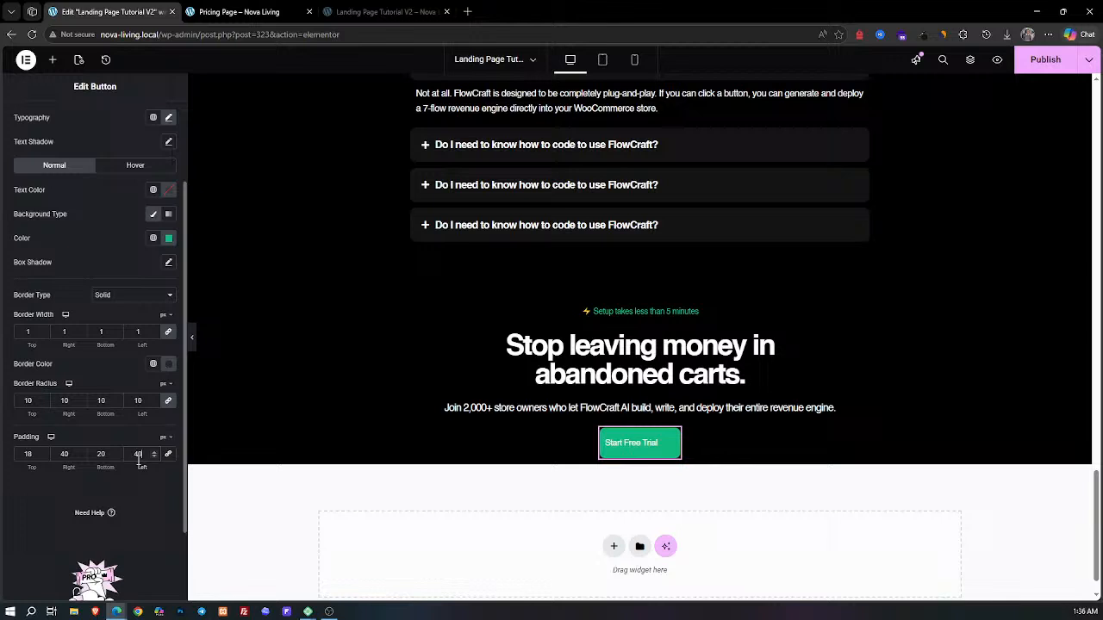
type("0")
double_click(101, 453)
type("18")
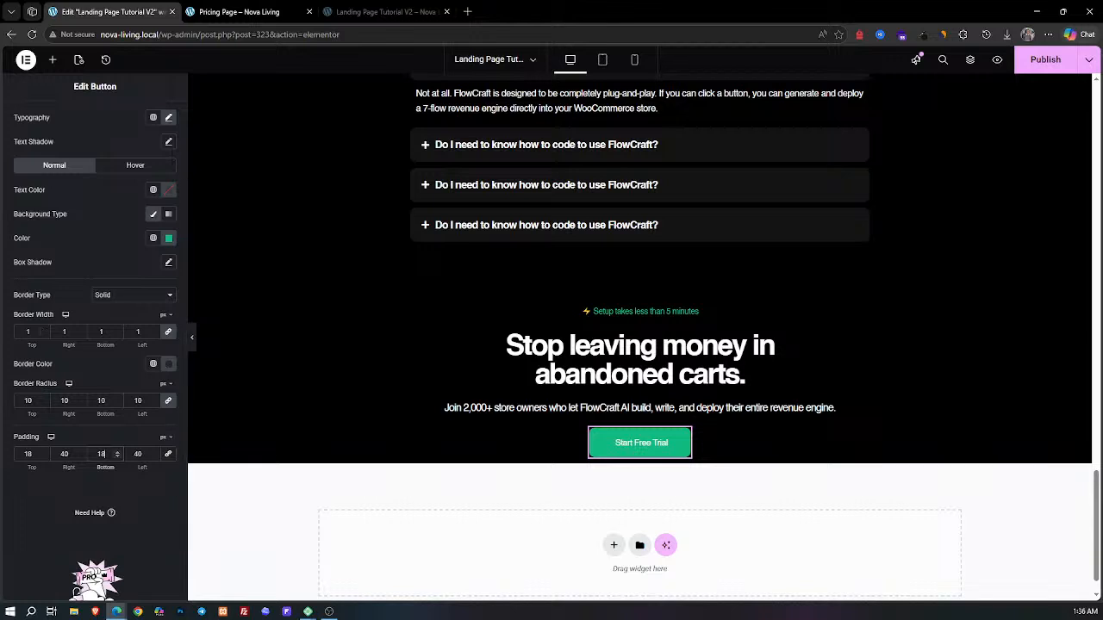
left_click(242, 10)
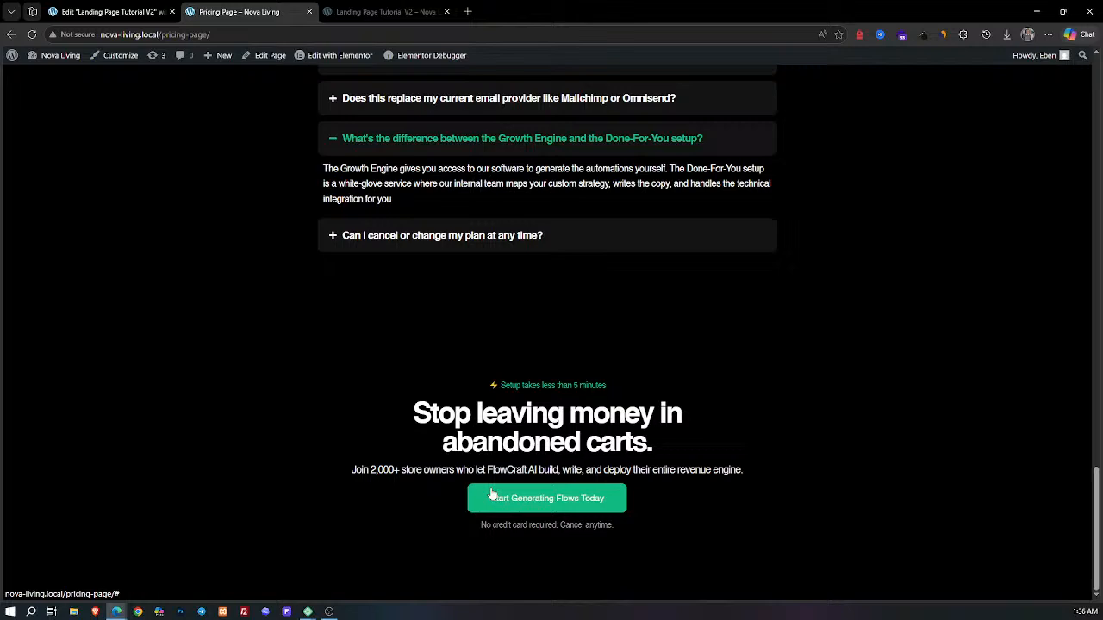
Step: Change the pasted green button's text to "Start Generating Flows Today"
key("ctrl+shift+Tab")
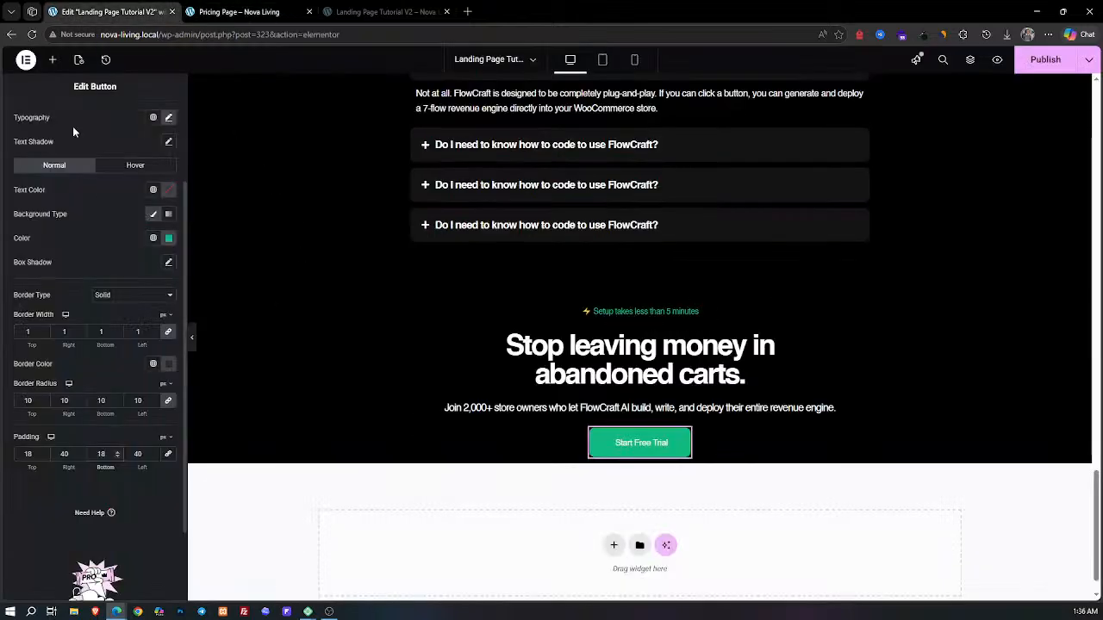
left_click(34, 120)
left_click(138, 211)
key("ctrl+a")
type("Start")
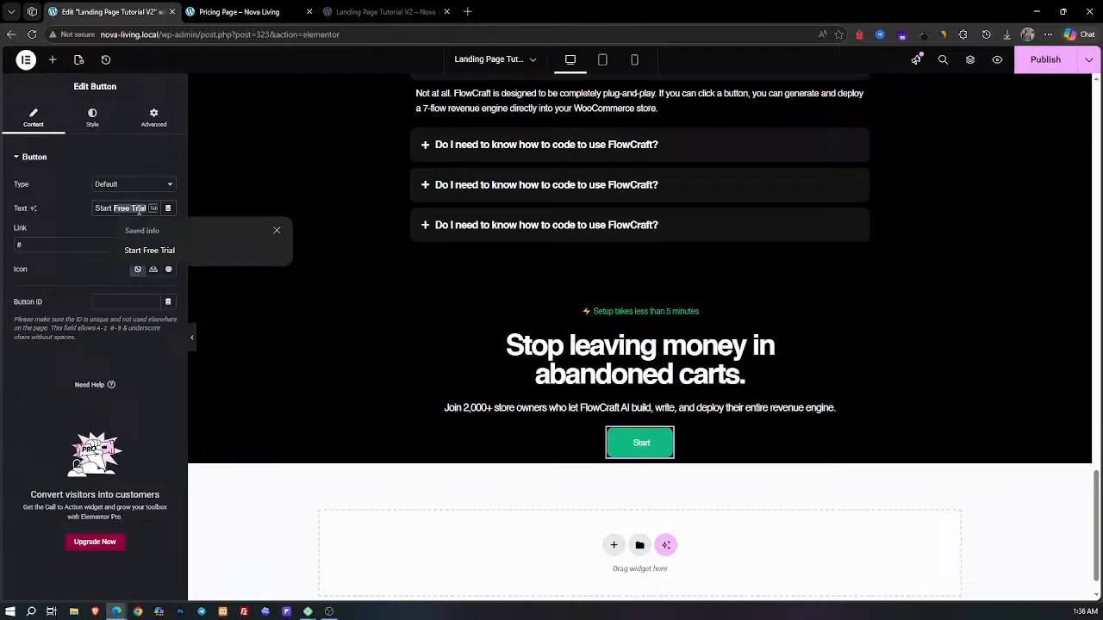
type(" Ge")
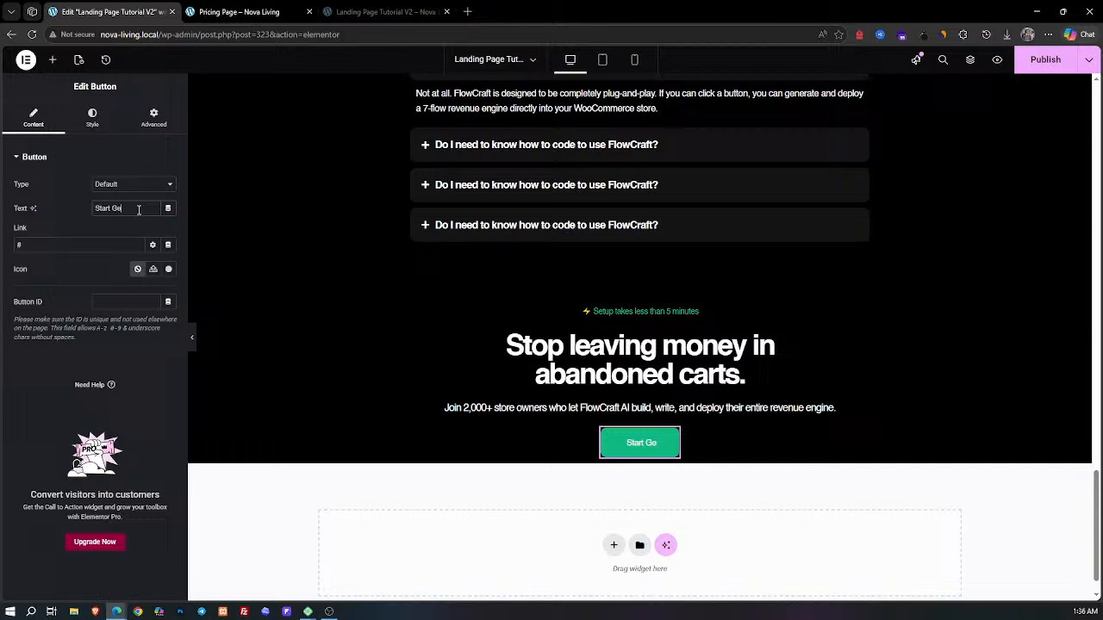
type("nerating")
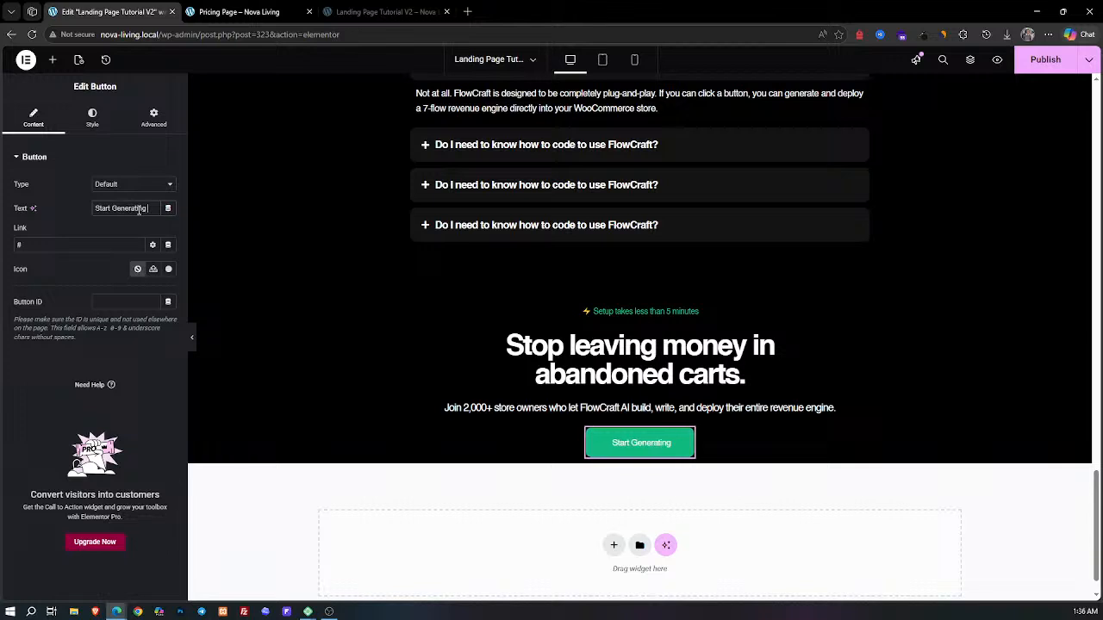
type(" Flows Today")
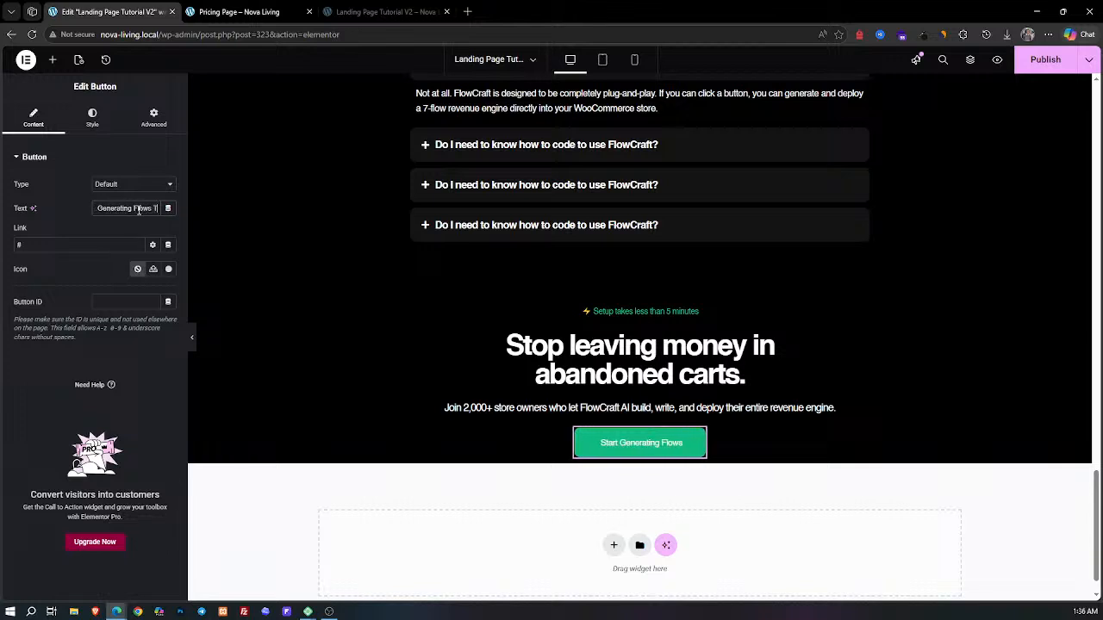
Step: Add a text editor below the green button containing "No credit card required. Cancel anytime.", copied from the reference Pricing Page
left_click(287, 6)
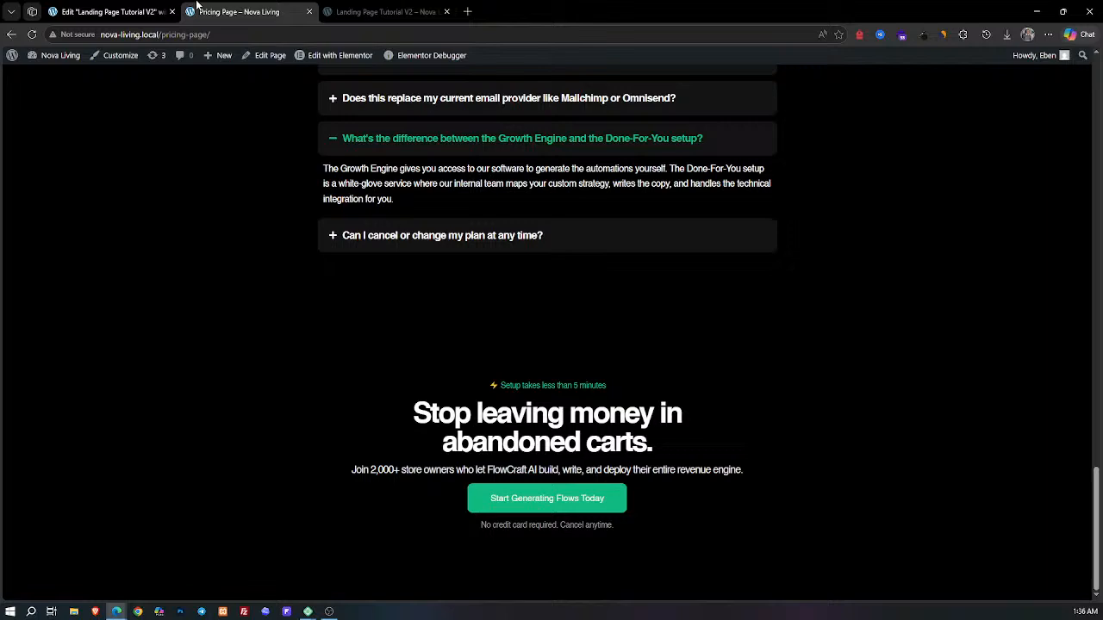
left_click(112, 11)
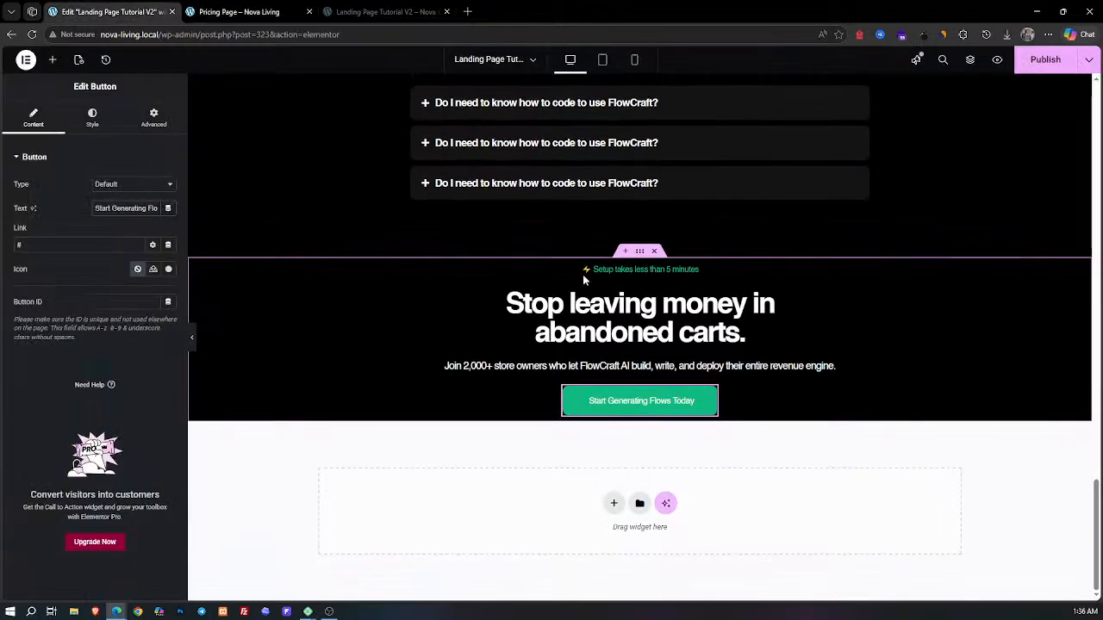
left_click(53, 59)
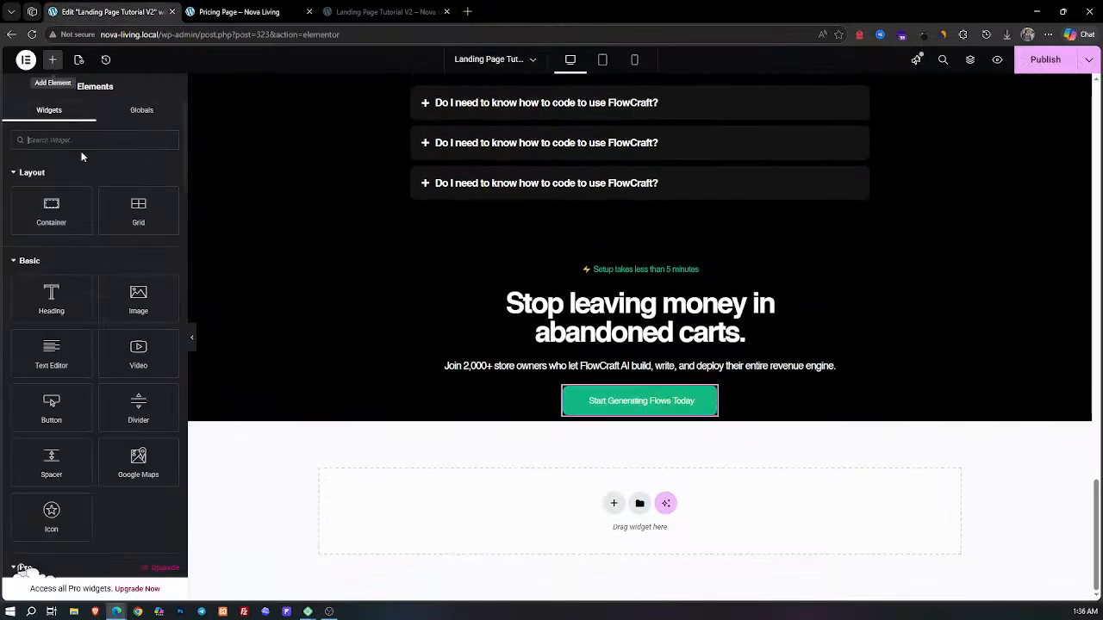
left_click_drag(56, 349, 610, 419)
left_click(239, 12)
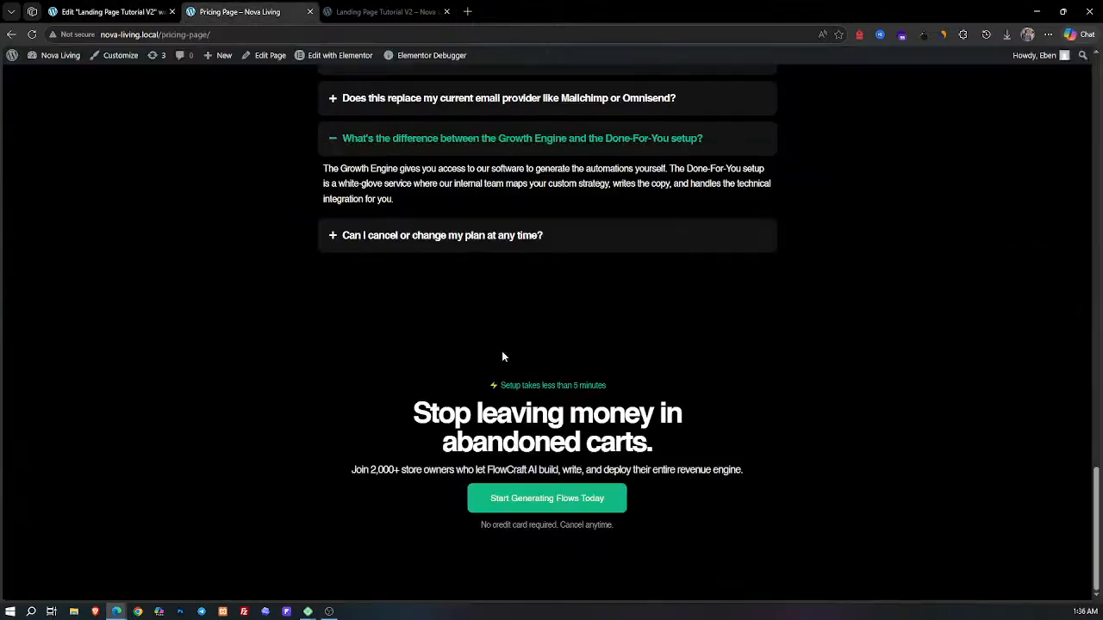
left_click_drag(582, 529, 467, 534)
key("ctrl+c")
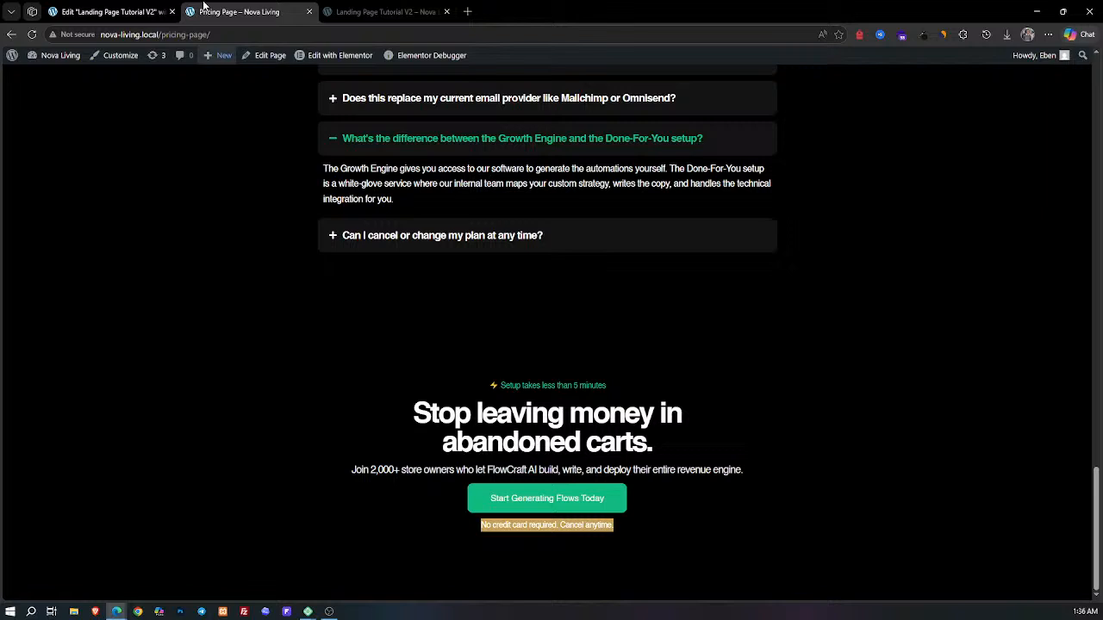
left_click(107, 11)
left_click_drag(21, 259, 130, 302)
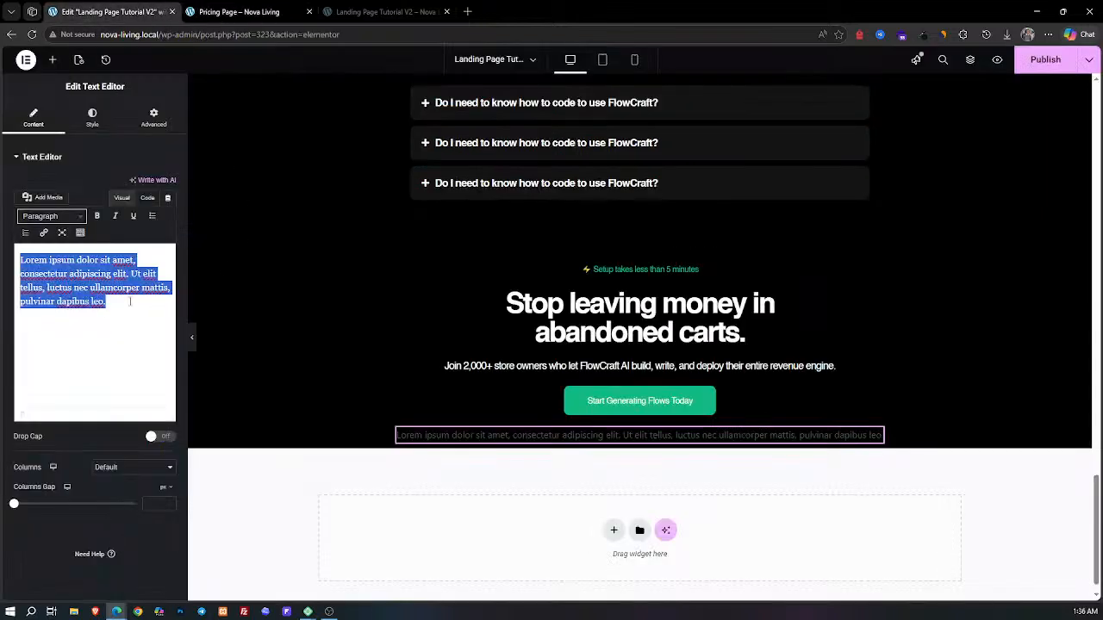
key("ctrl+v")
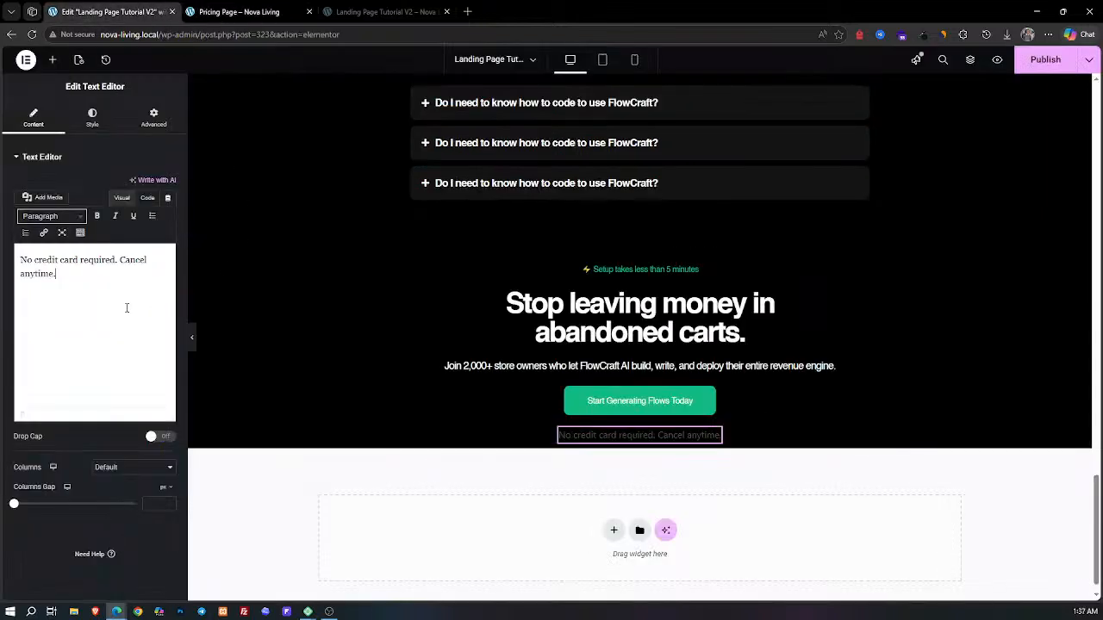
Step: Set the "No credit card required" text's typography to Helvetica, 14 px, with -0.5 px letter spacing
left_click(93, 119)
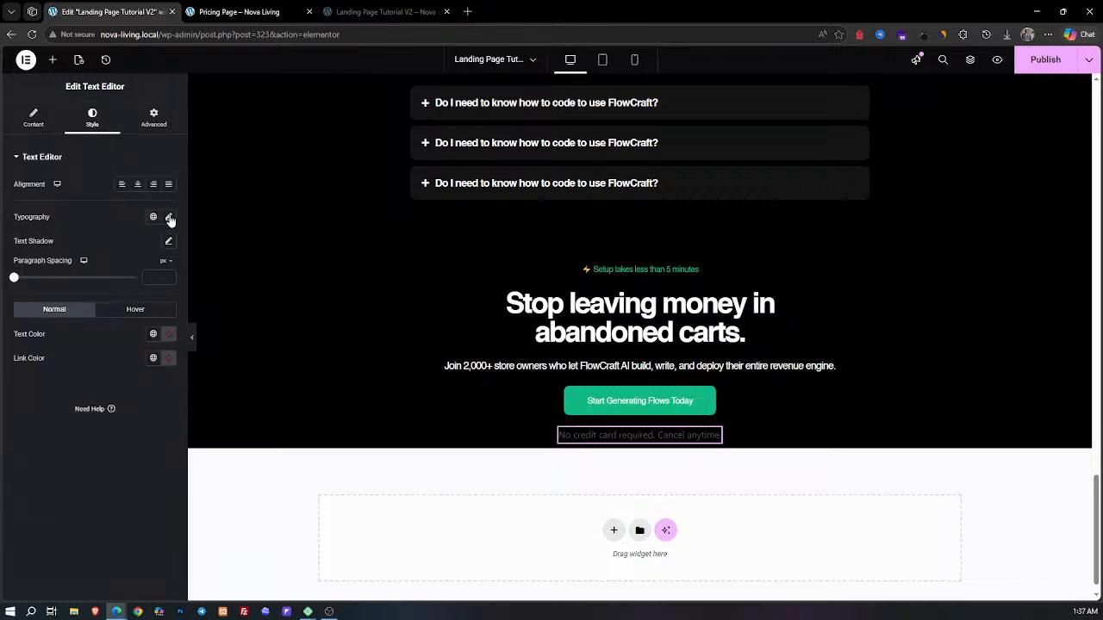
left_click(169, 217)
left_click(105, 274)
type("Hello")
key("BackSpace")
key("BackSpace")
key("BackSpace")
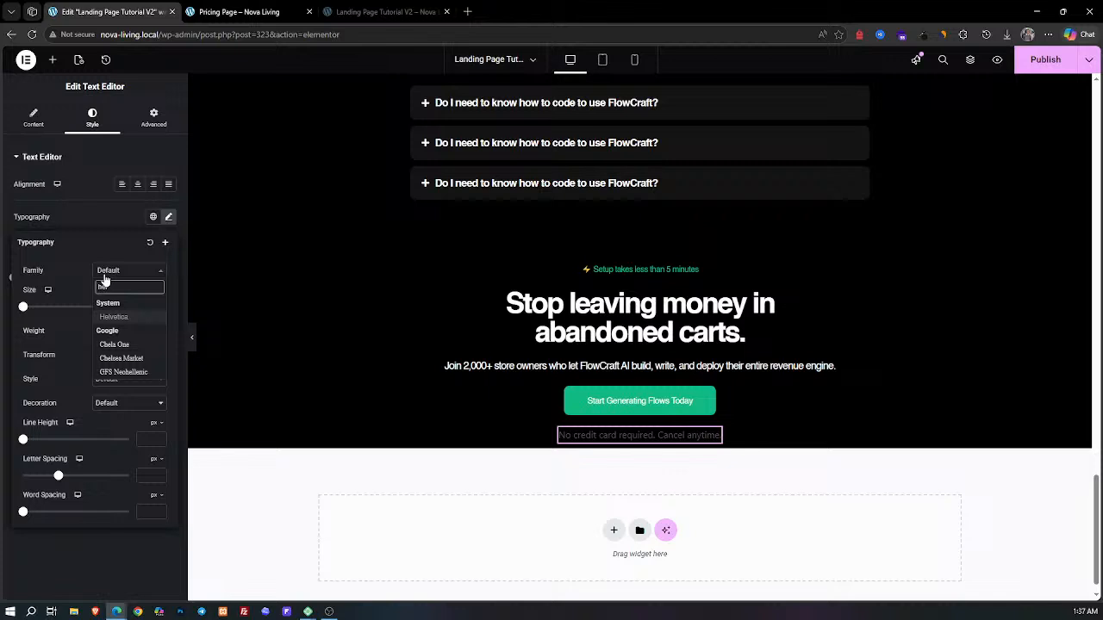
key("Return")
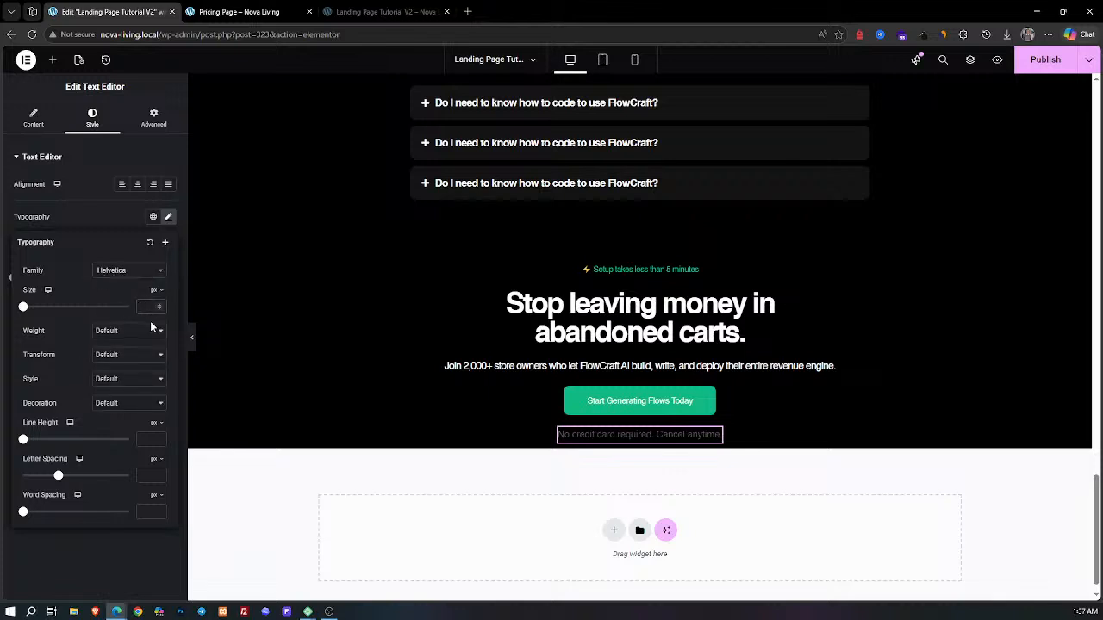
type("14")
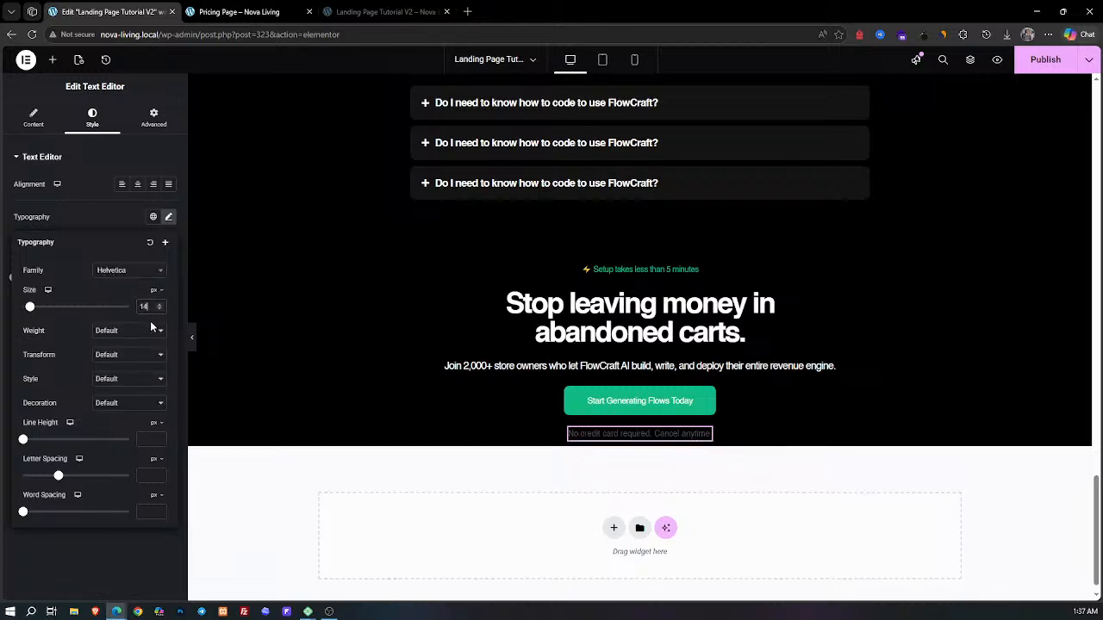
left_click(152, 475)
type("-0.5")
Step: Set the "No credit card required" text's color to gray 9C9C9C
key("alt+Tab")
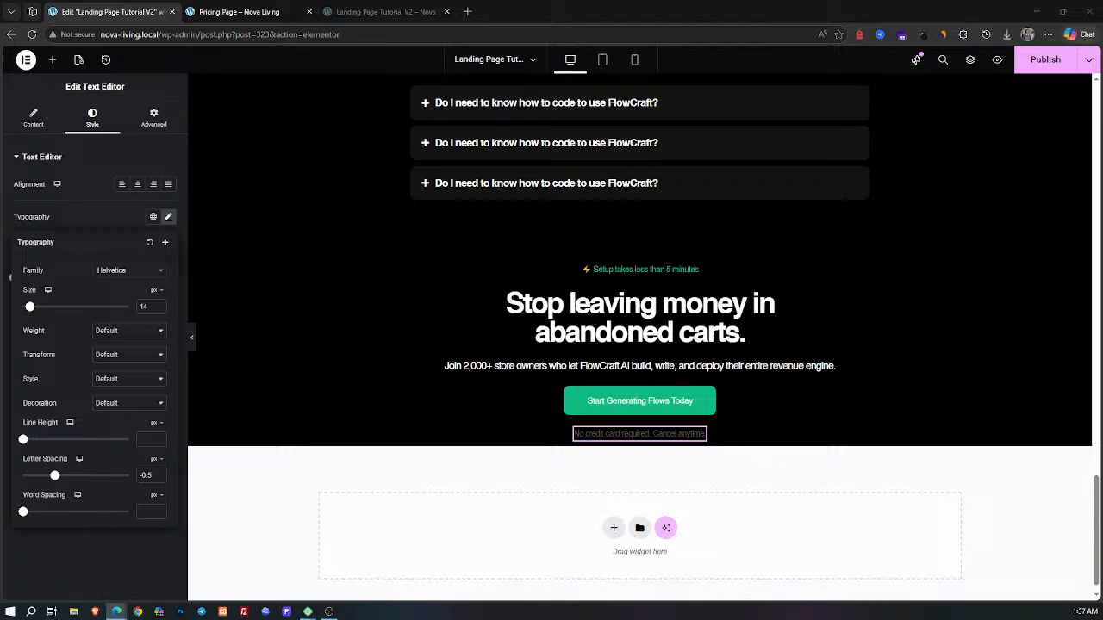
left_click(103, 212)
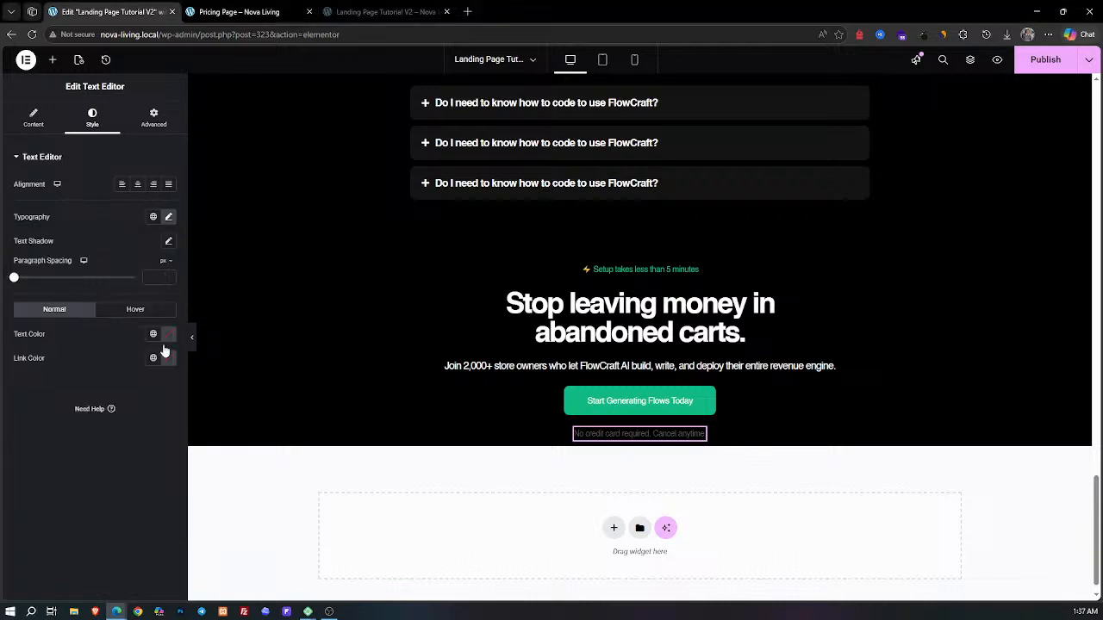
left_click(165, 335)
type("9C9C9C")
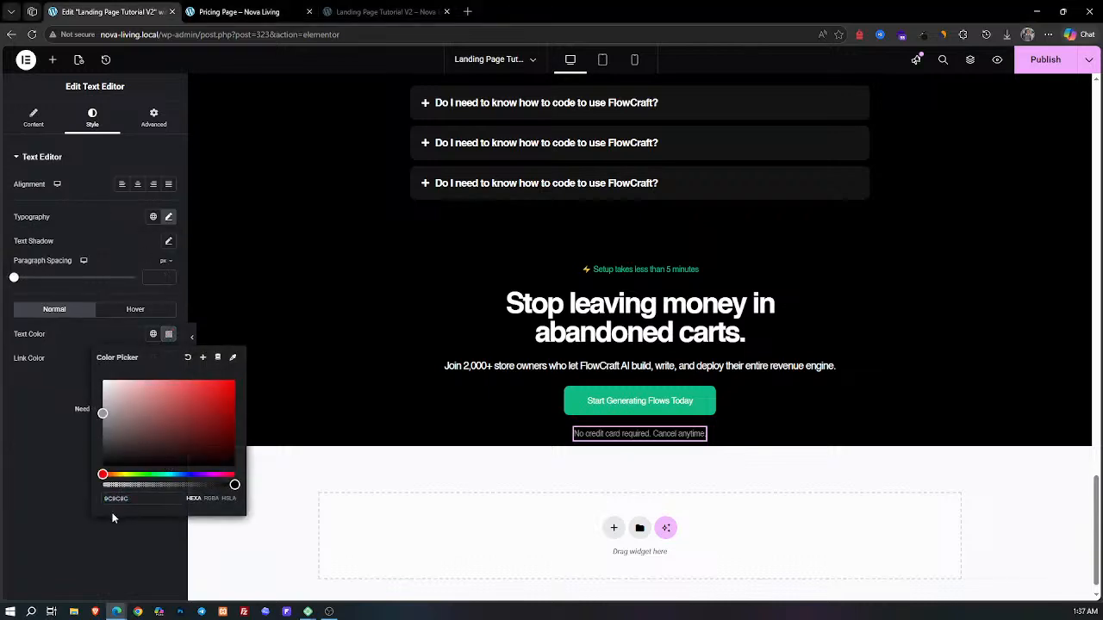
left_click(104, 530)
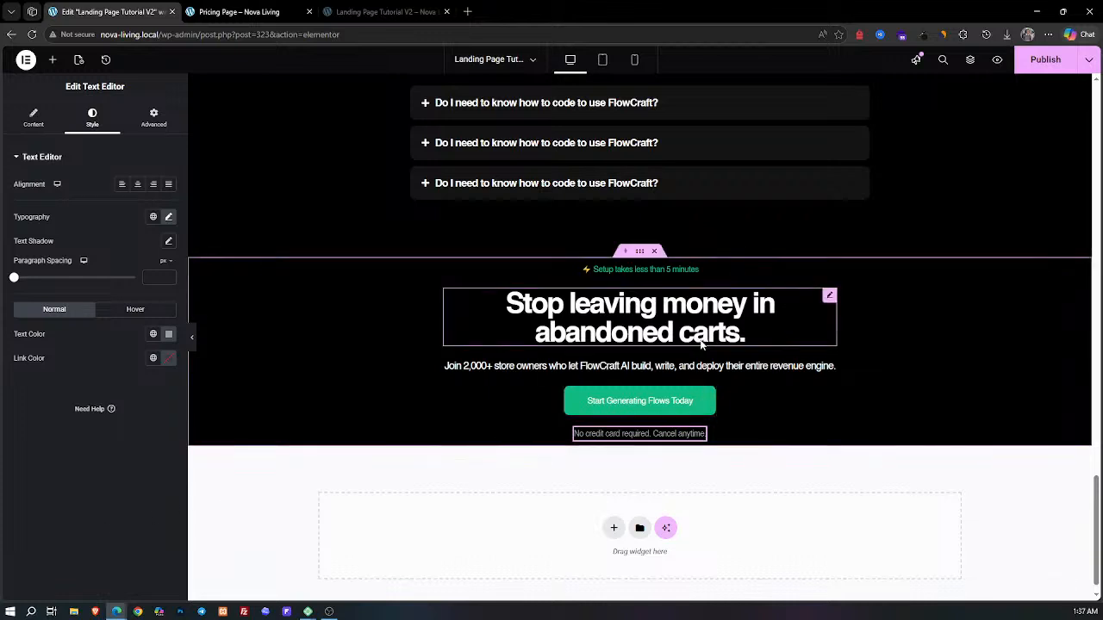
Step: Set the call-to-action container's padding to 120 px top and bottom and 0 px left and right
left_click(638, 252)
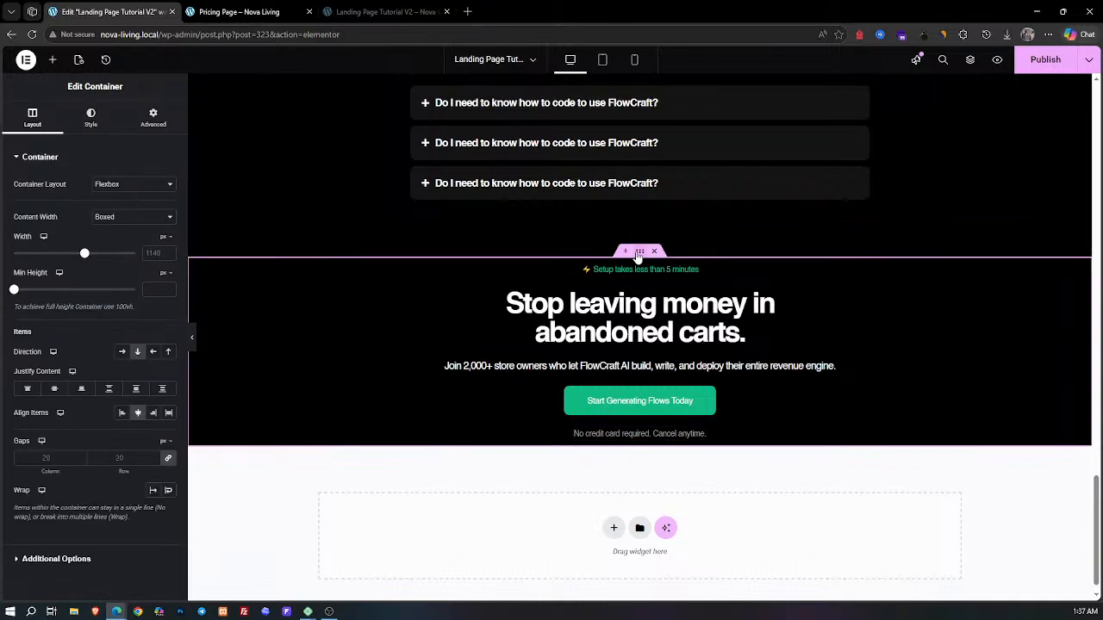
left_click(153, 118)
left_click(168, 242)
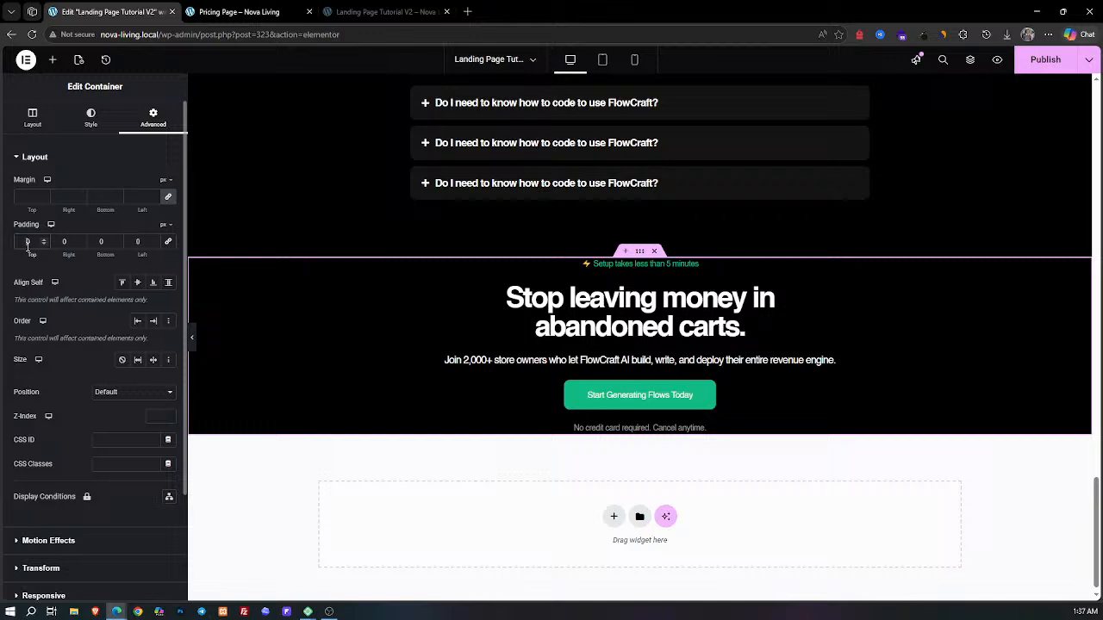
type("12")
left_click(97, 241)
type("12")
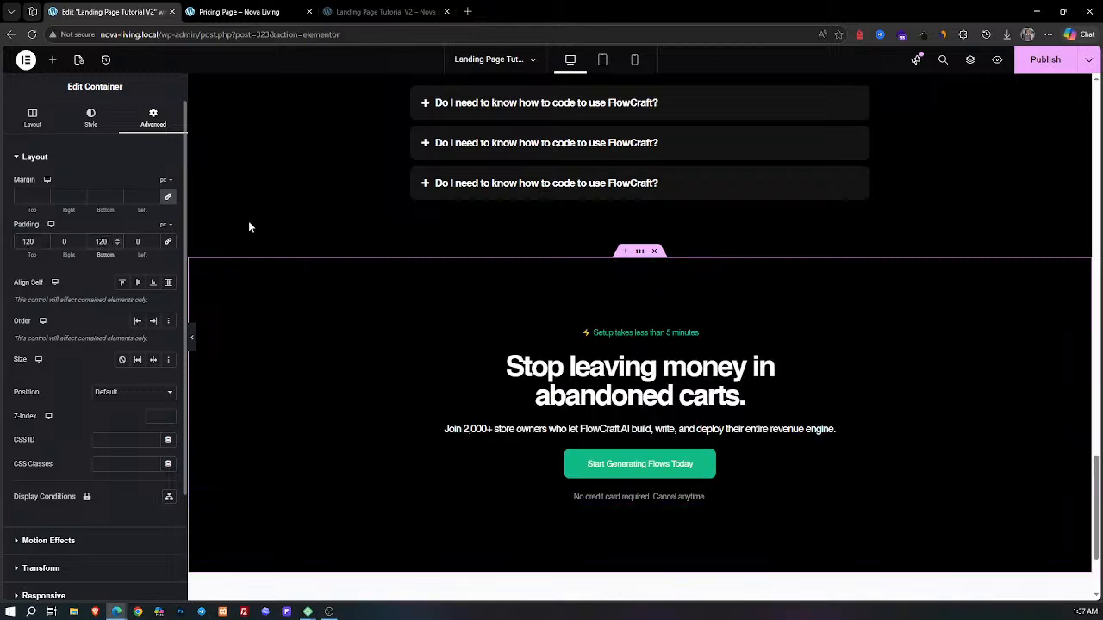
scroll(593, 394, "down", 1)
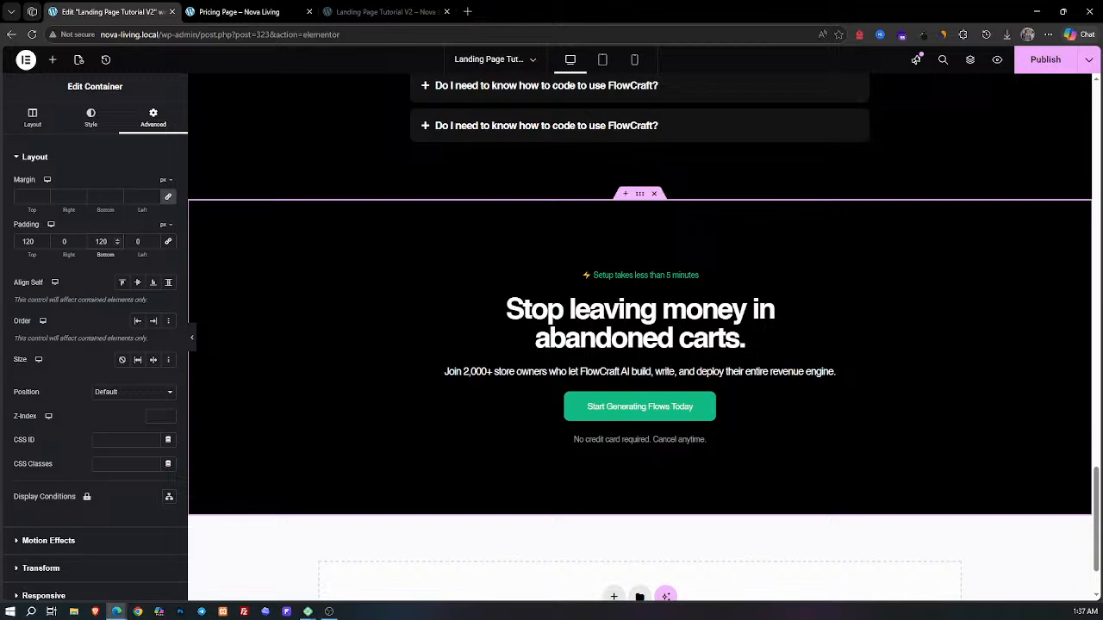
Step: In tablet view, set the call-to-action container's padding to 120 px top and bottom and 20 px left and right
left_click(602, 62)
scroll(630, 360, "down", 5)
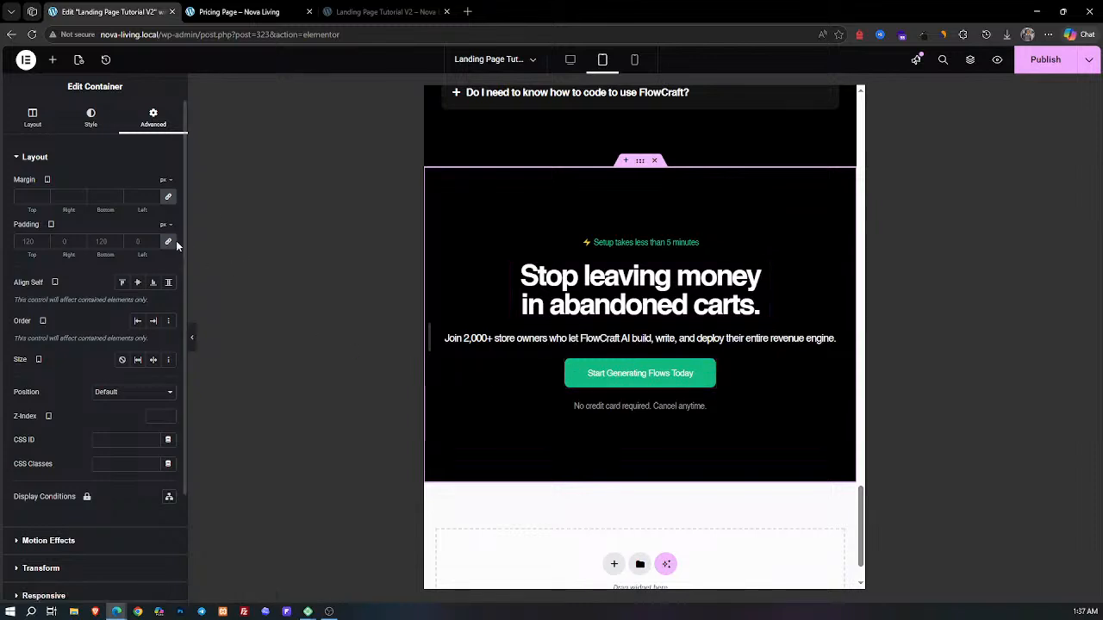
left_click(170, 244)
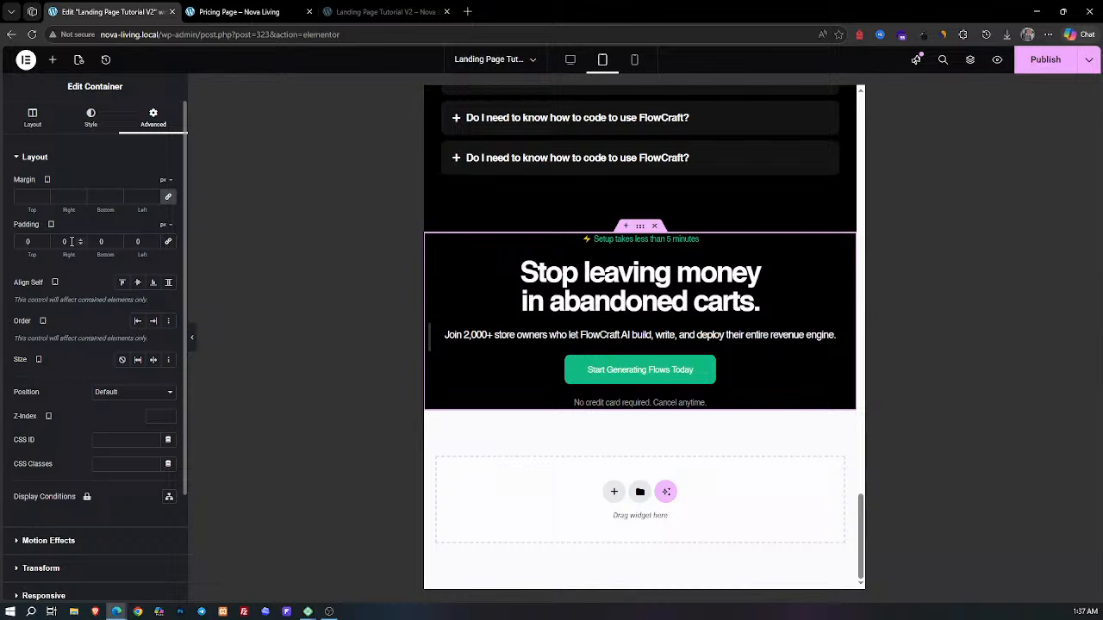
type("2")
left_click(134, 240)
type("2")
left_click(99, 243)
type("12")
left_click(23, 242)
type("12")
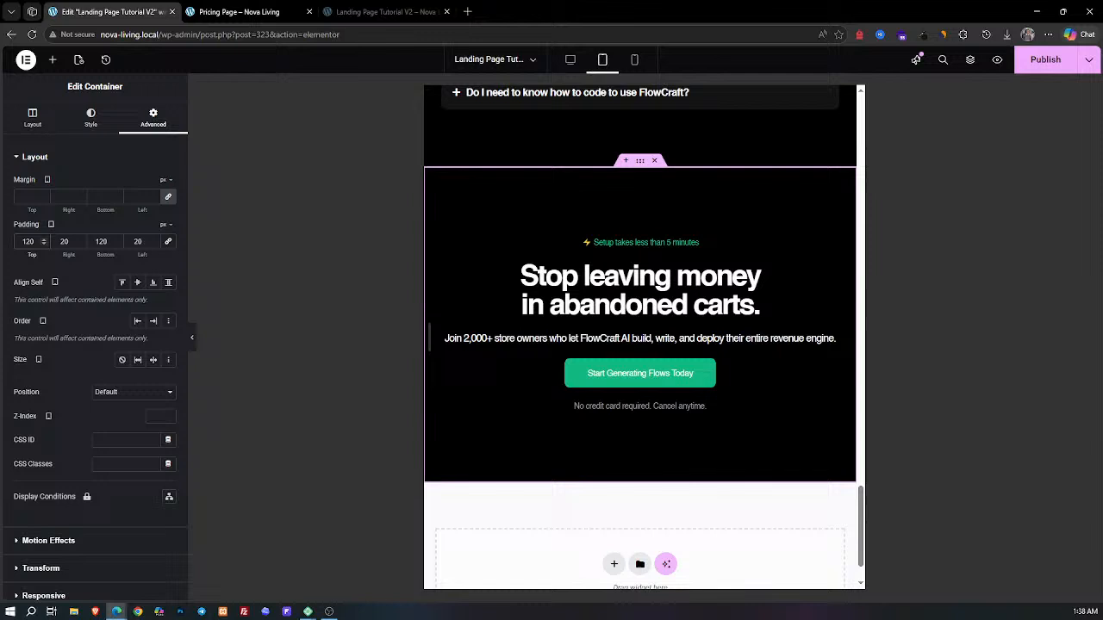
Step: In tablet view, give the "Join 2,000+ store owners" text a custom width of 60% and center its alignment
left_click(828, 337)
left_click(142, 274)
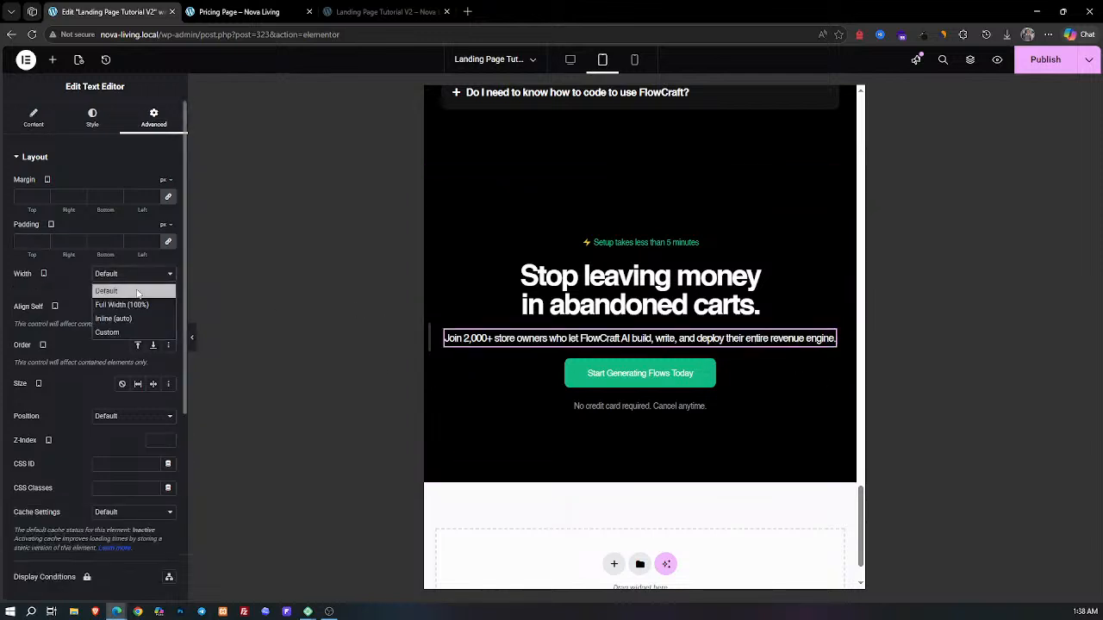
left_click(121, 333)
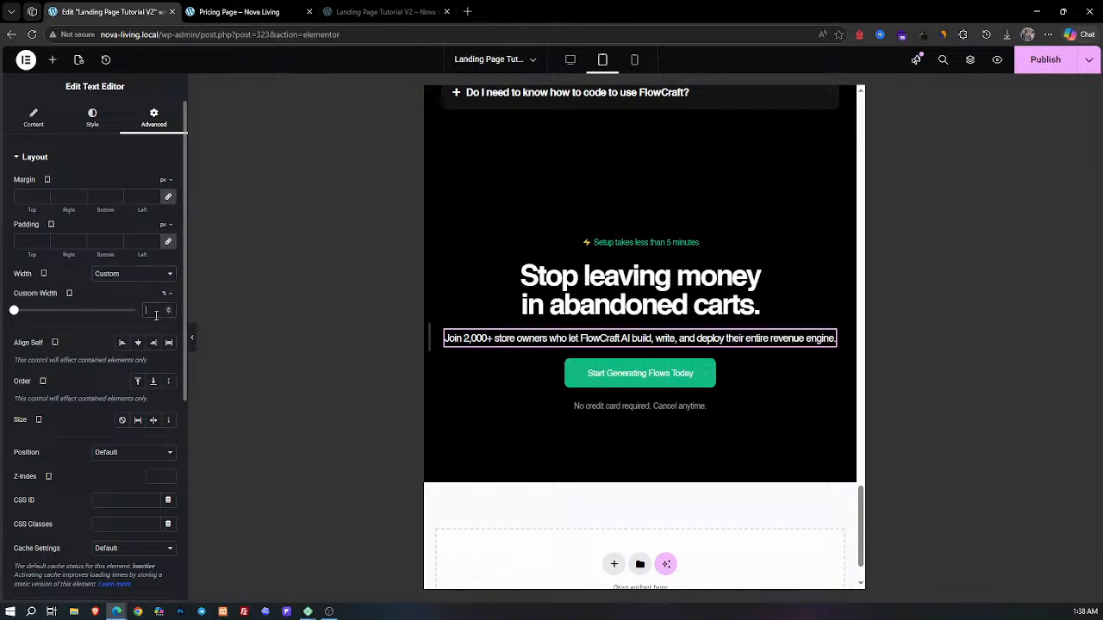
left_click(153, 311)
type("60")
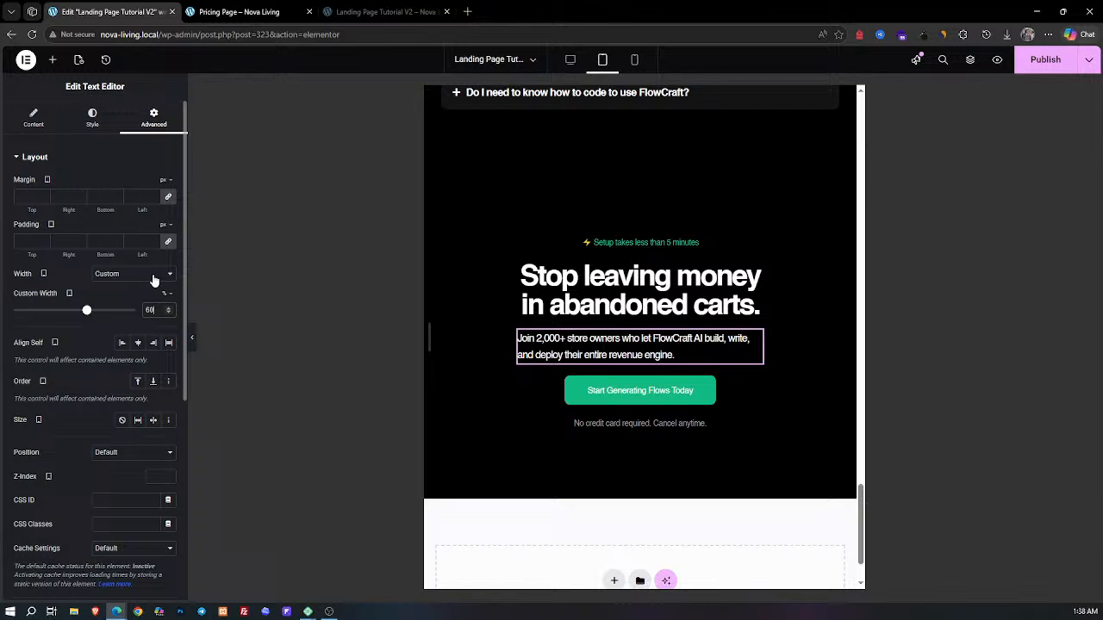
left_click(92, 119)
left_click(135, 185)
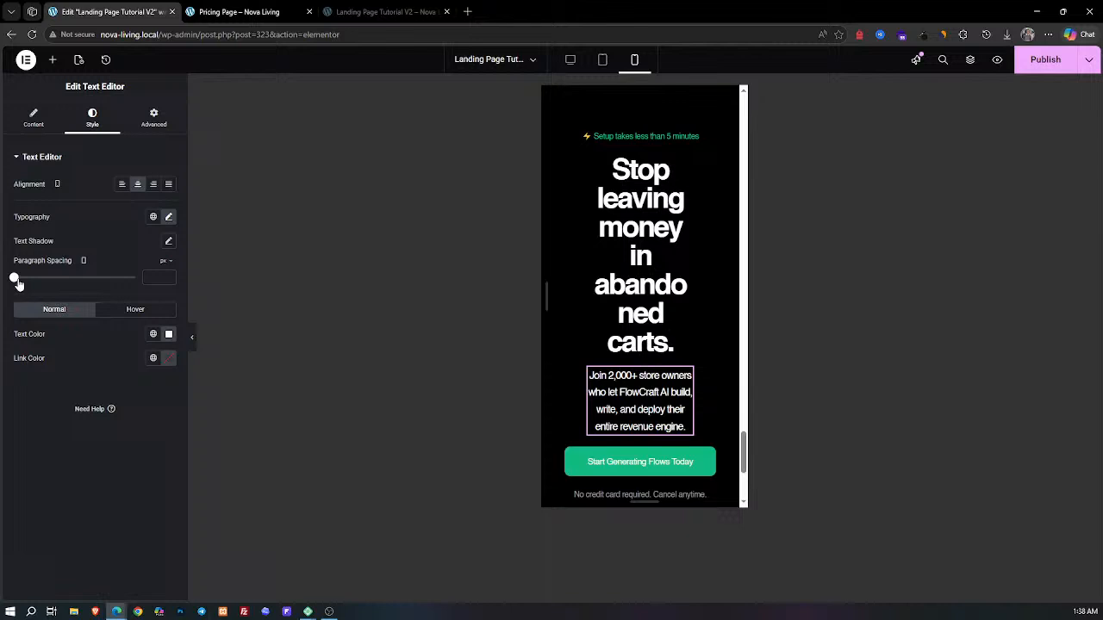
Step: In mobile view, set the custom widths of the "Join 2,000+ store owners" text and the "Stop leaving money" heading to 100%
left_click(154, 120)
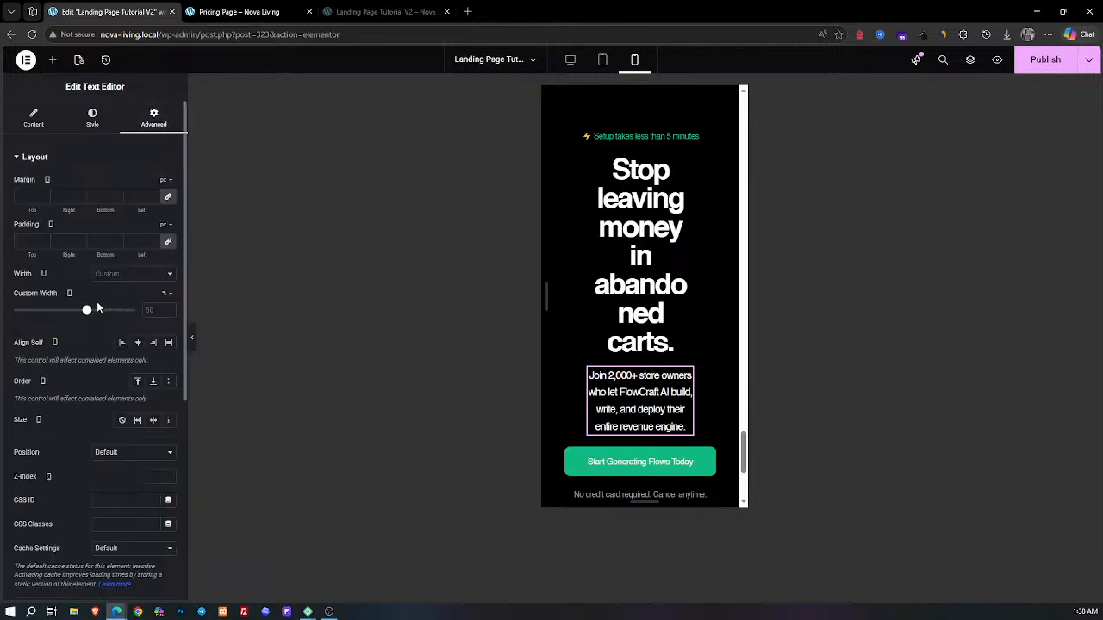
left_click_drag(86, 310, 138, 310)
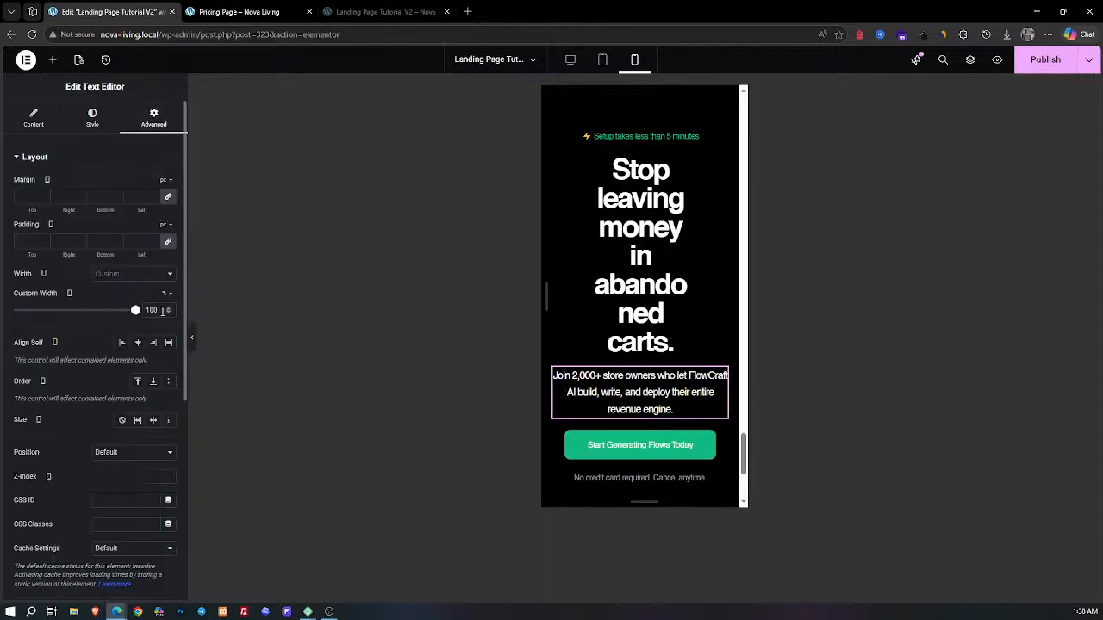
left_click(653, 174)
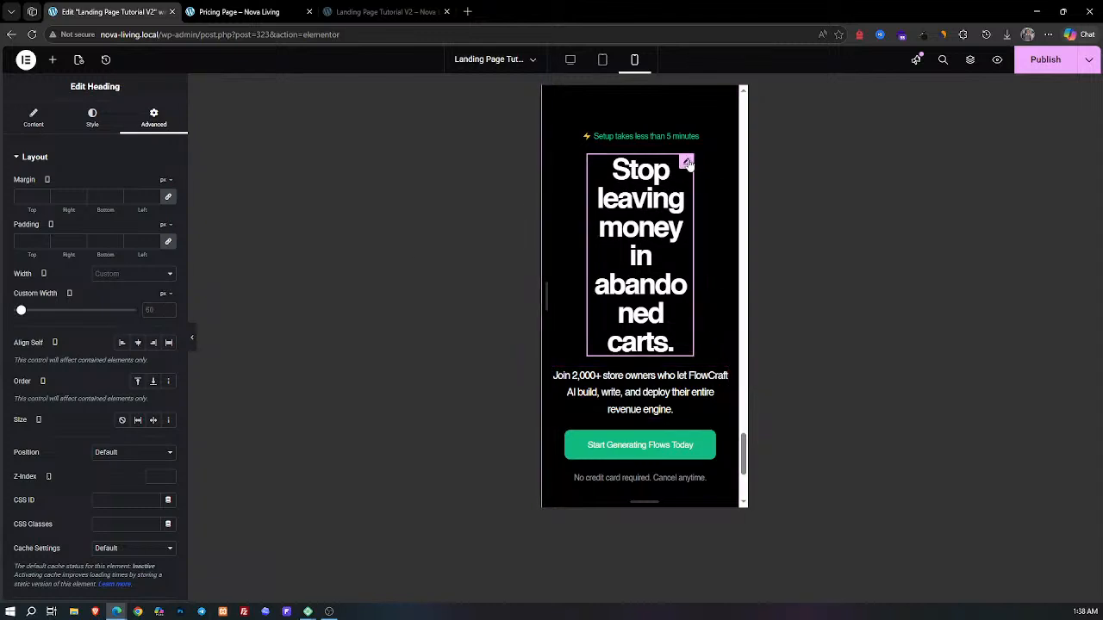
left_click(164, 294)
left_click(163, 308)
left_click_drag(87, 310, 185, 313)
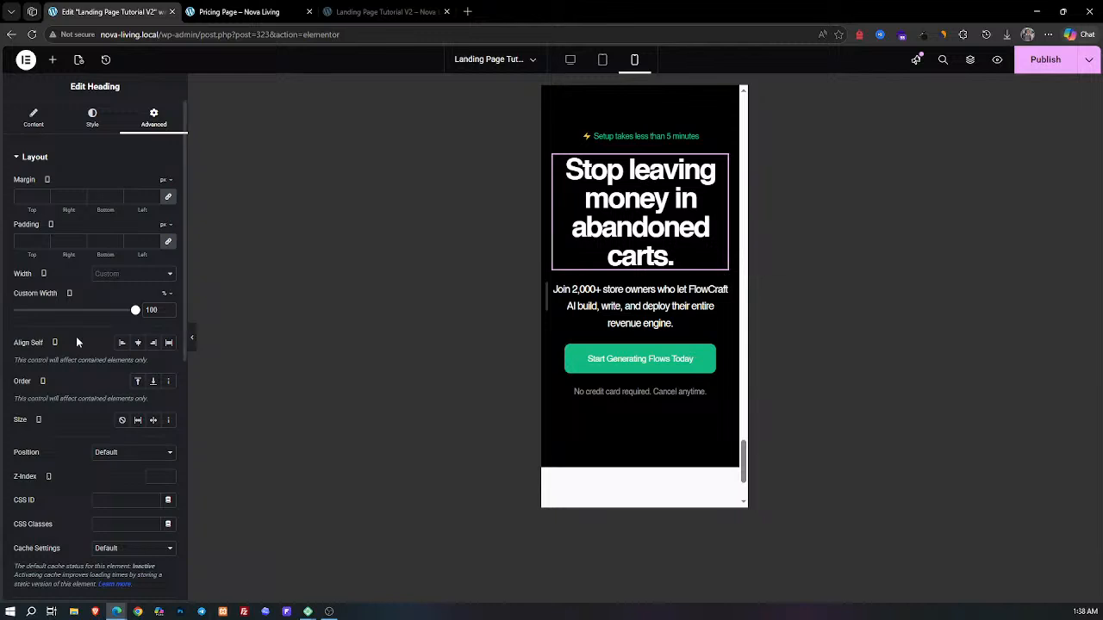
Step: In mobile view, set the font size of the "Stop leaving money in abandoned carts." heading to 40 px
left_click(100, 132)
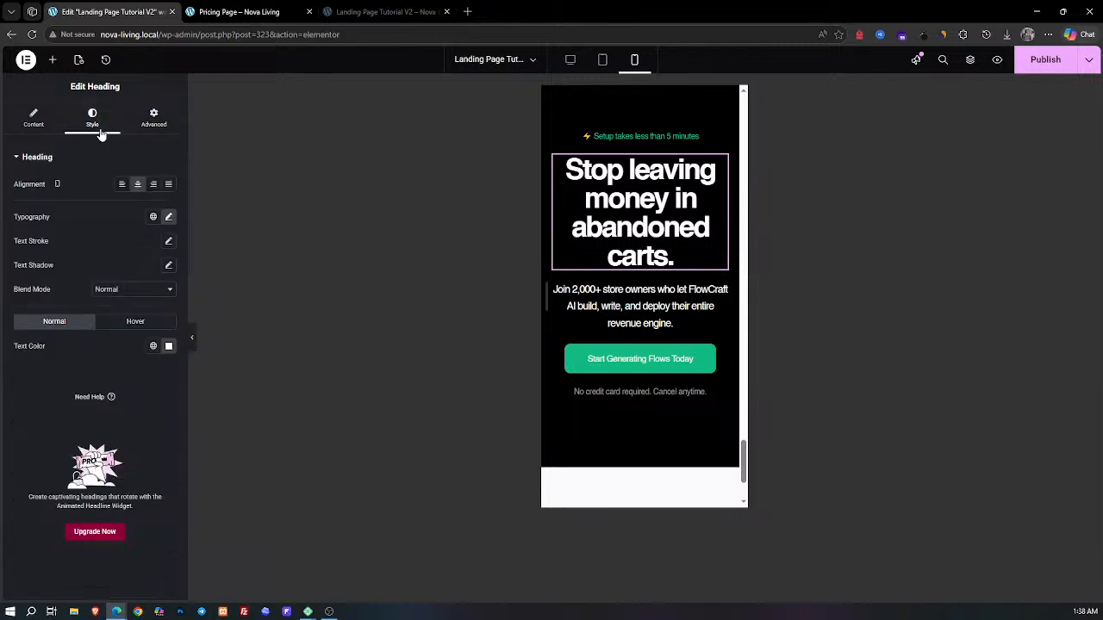
left_click(169, 216)
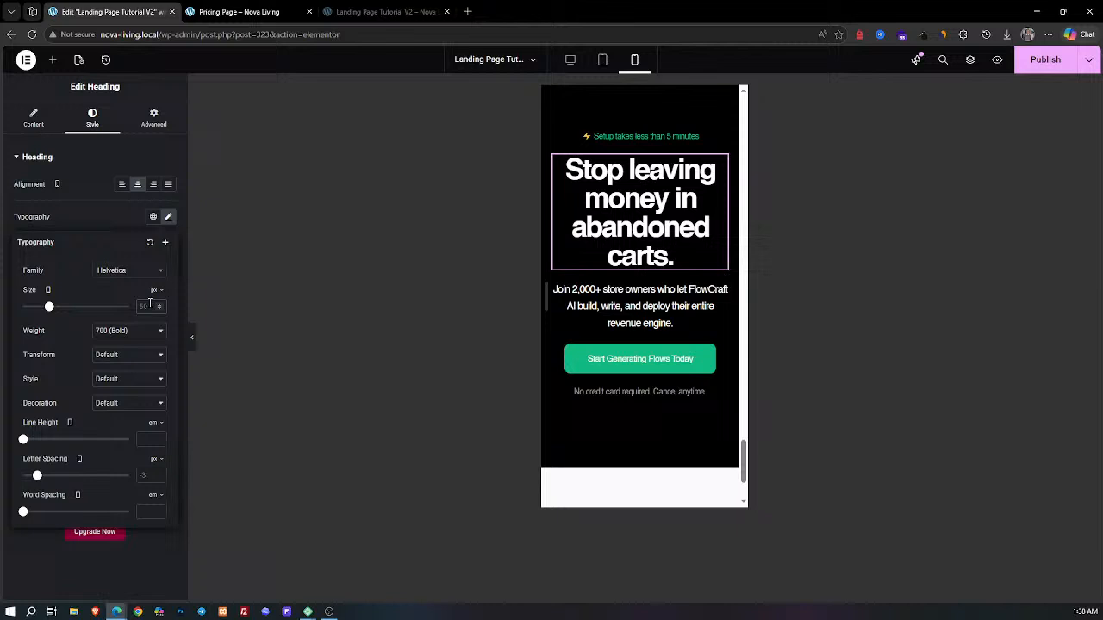
left_click(148, 306)
type("40")
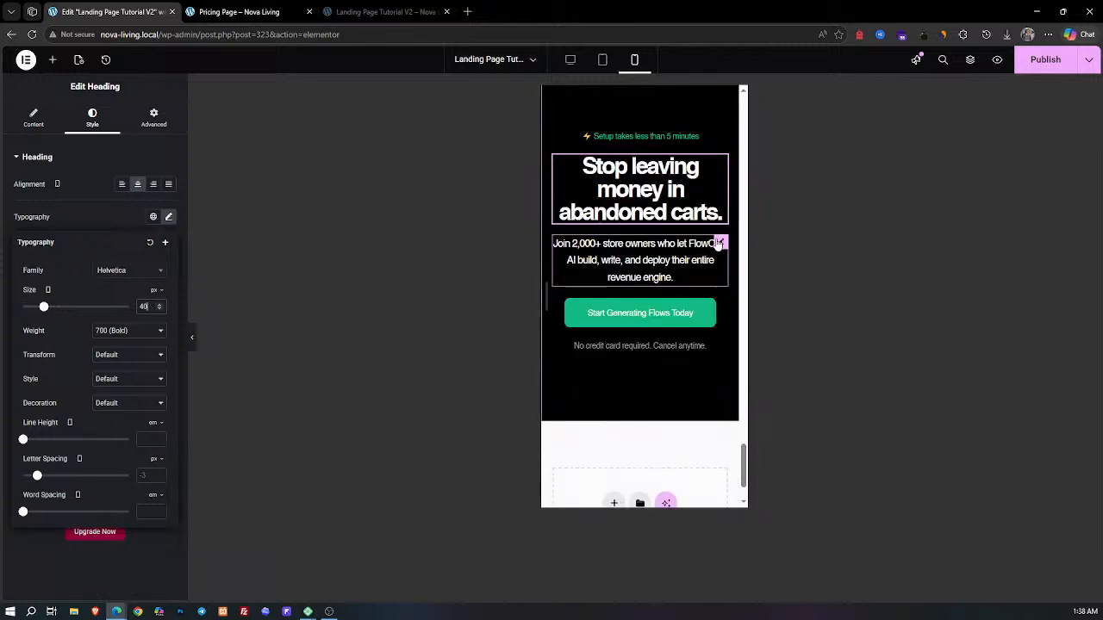
Step: In mobile view, set the font size of the "Join 2,000+ store owners" text to 18 px
left_click(637, 258)
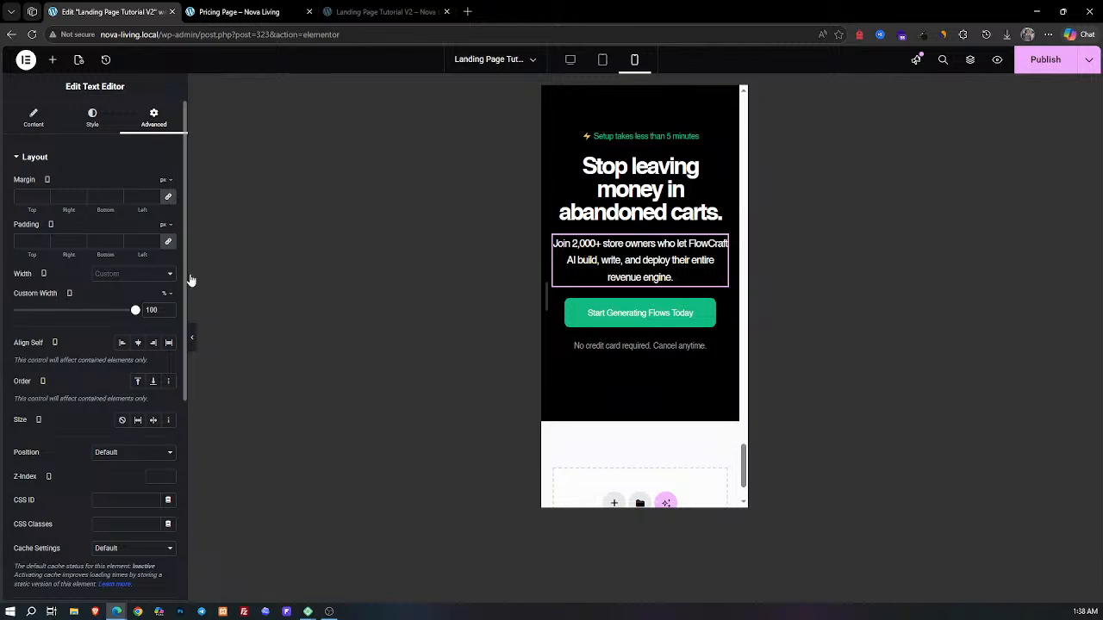
left_click(92, 121)
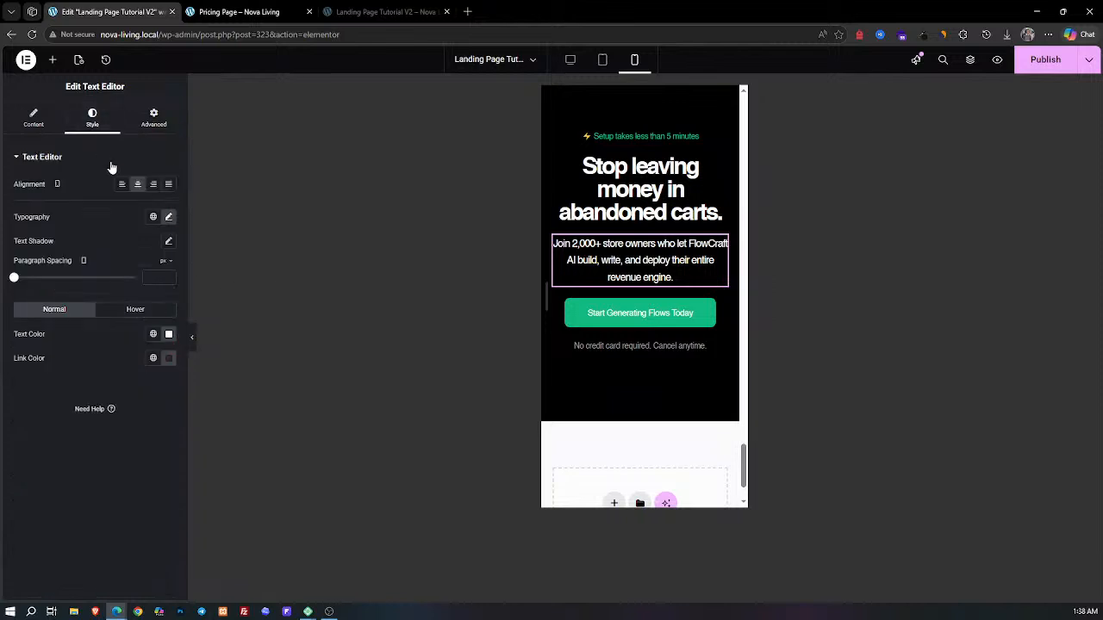
left_click(170, 218)
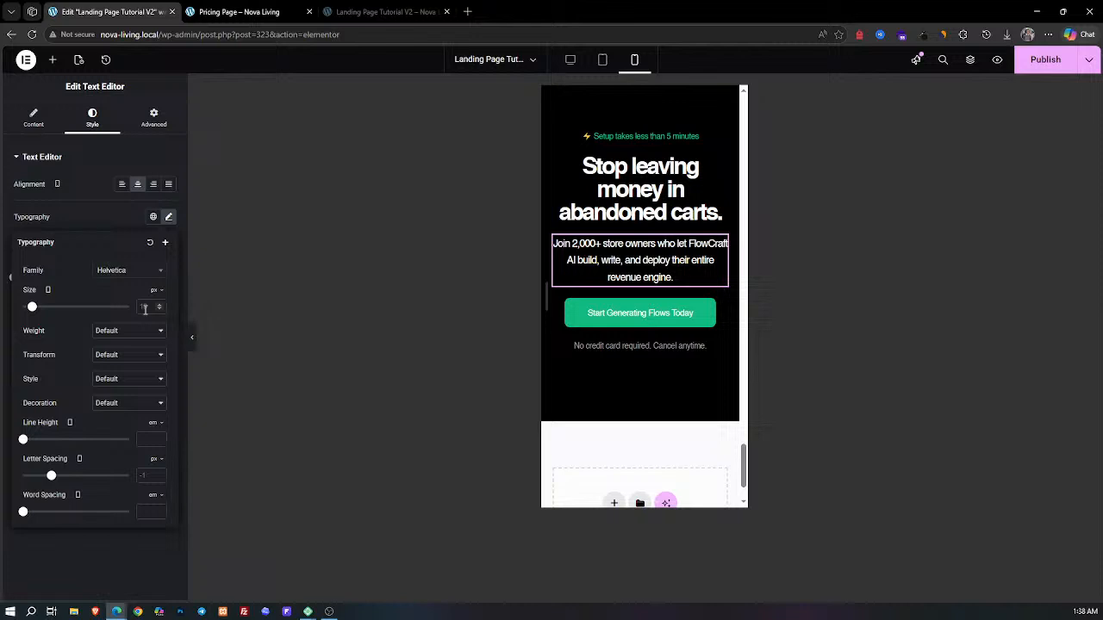
type("17")
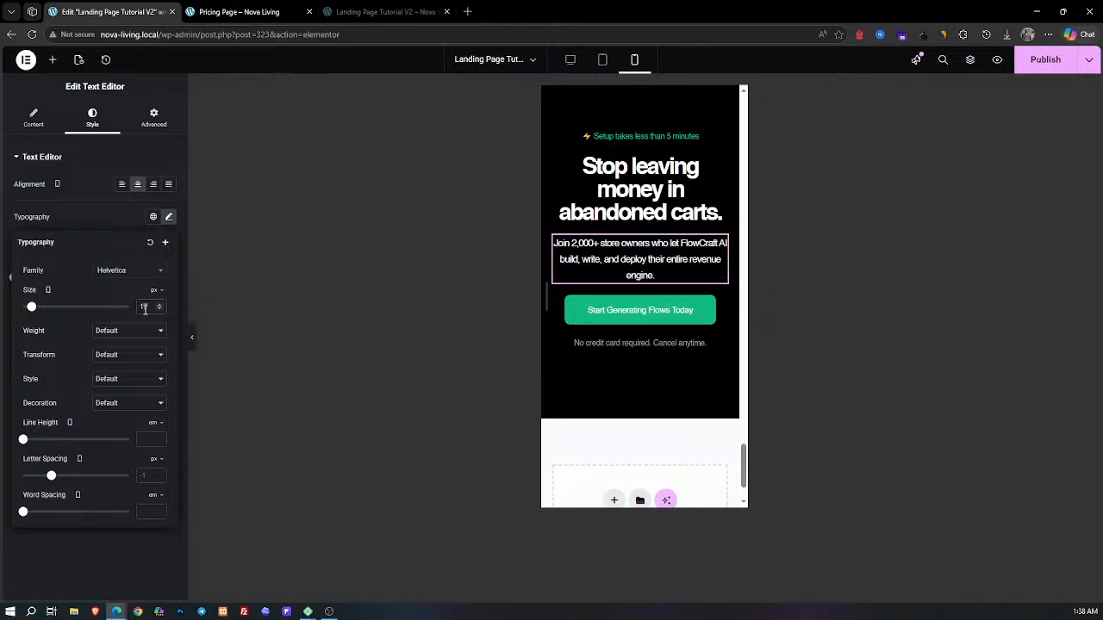
left_click(157, 306)
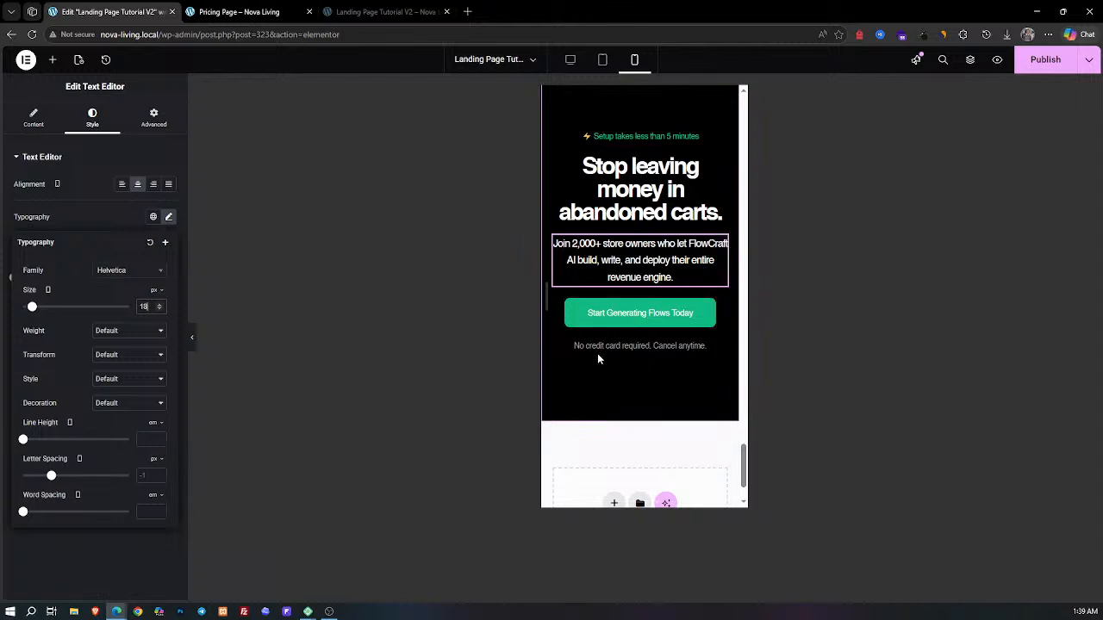
Step: In desktop view, compare the call-to-action section with the reference Pricing Page and set its container gaps to 0 px column and 10 px row
left_click(576, 74)
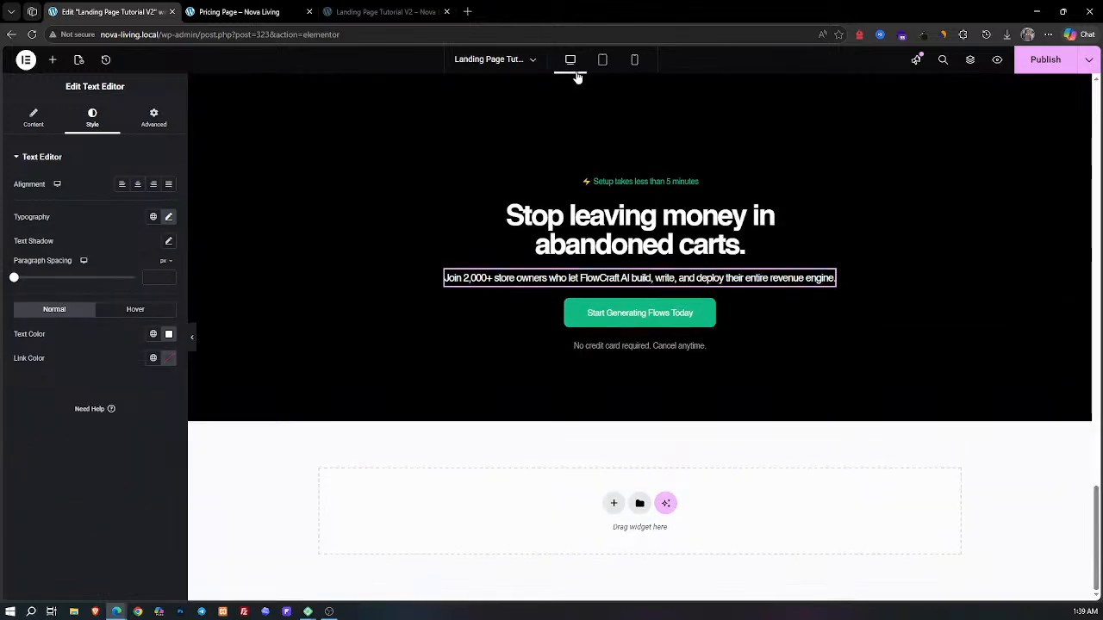
scroll(643, 276, "up", 2)
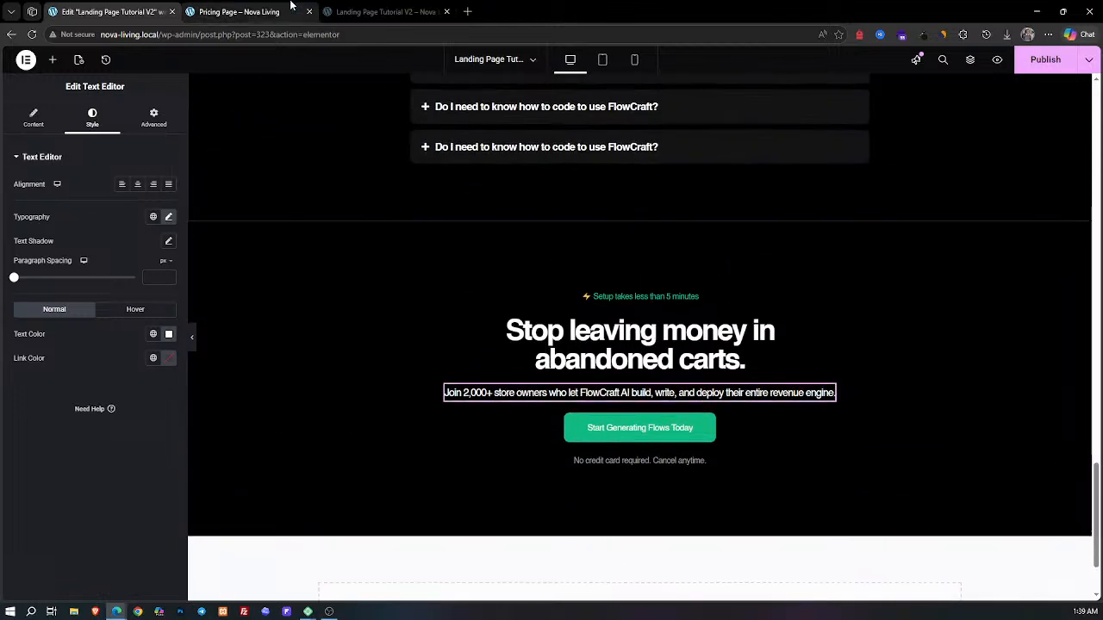
left_click(227, 7)
left_click(278, 314)
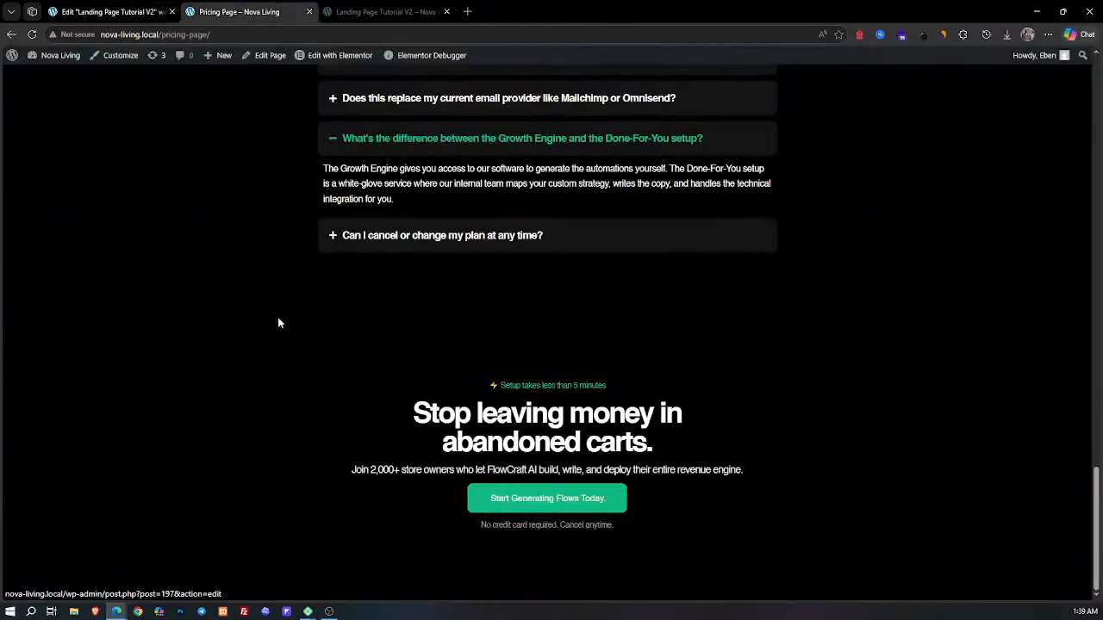
left_click(150, 10)
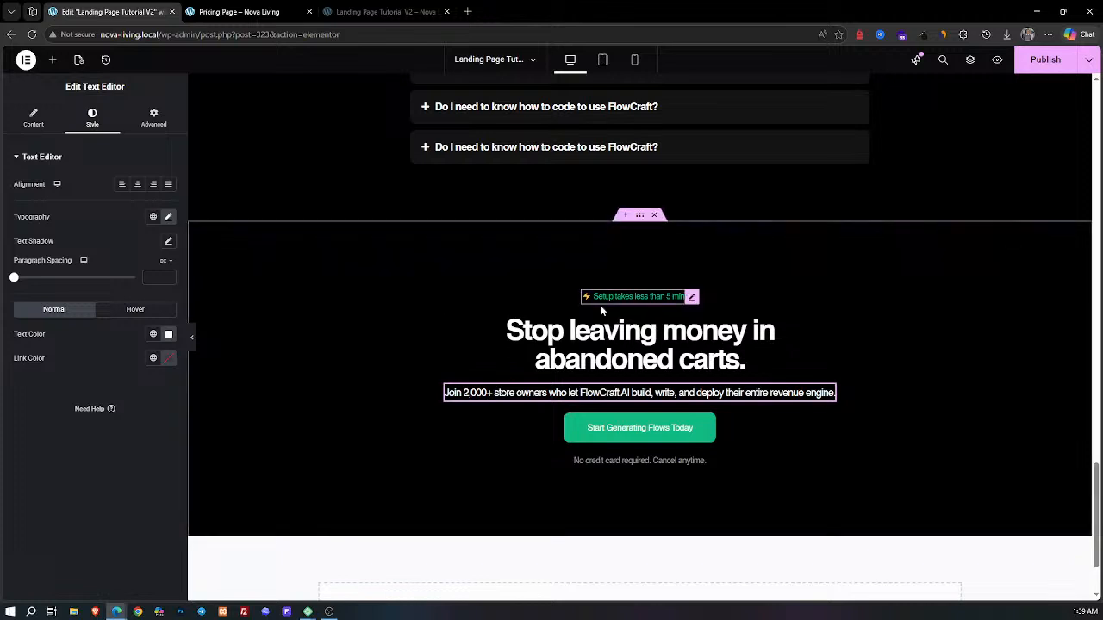
scroll(556, 339, "down", 1)
scroll(552, 335, "down", 2)
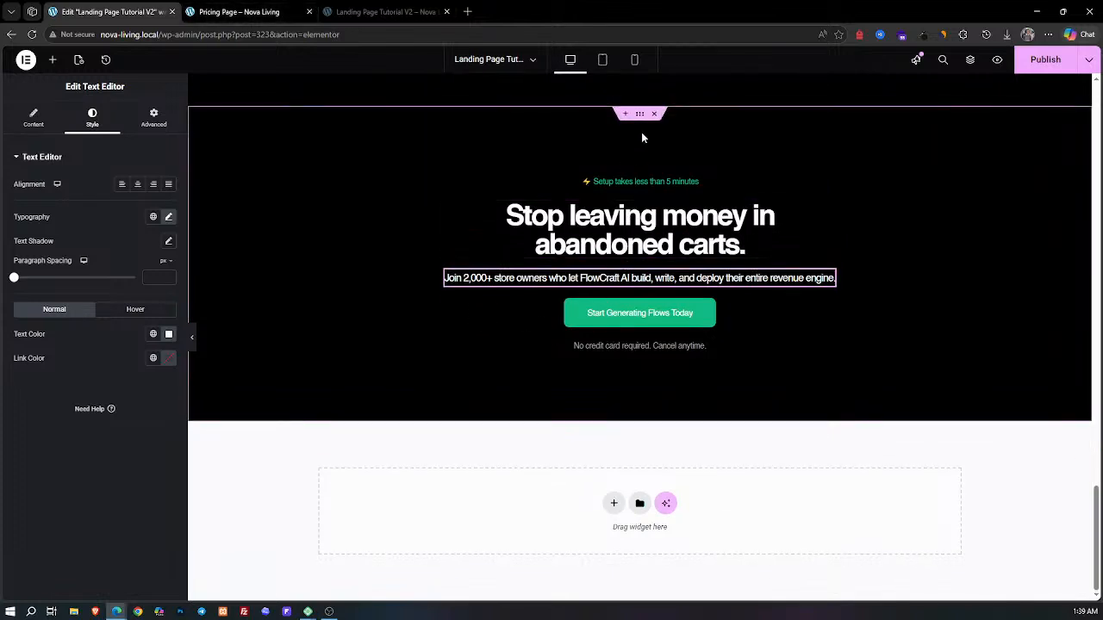
left_click(637, 113)
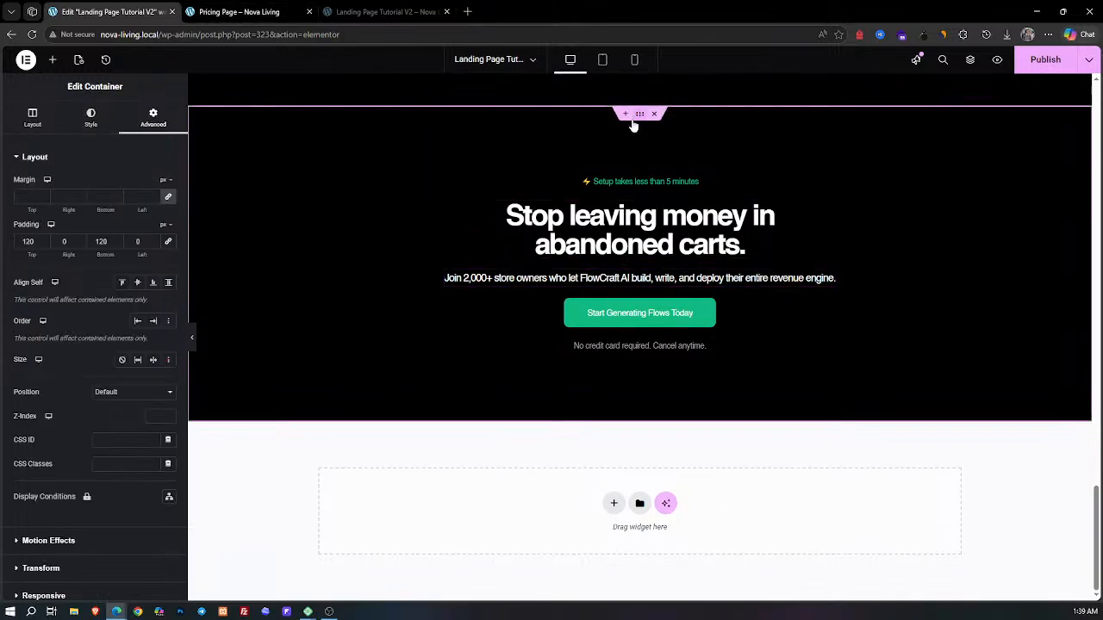
left_click(33, 129)
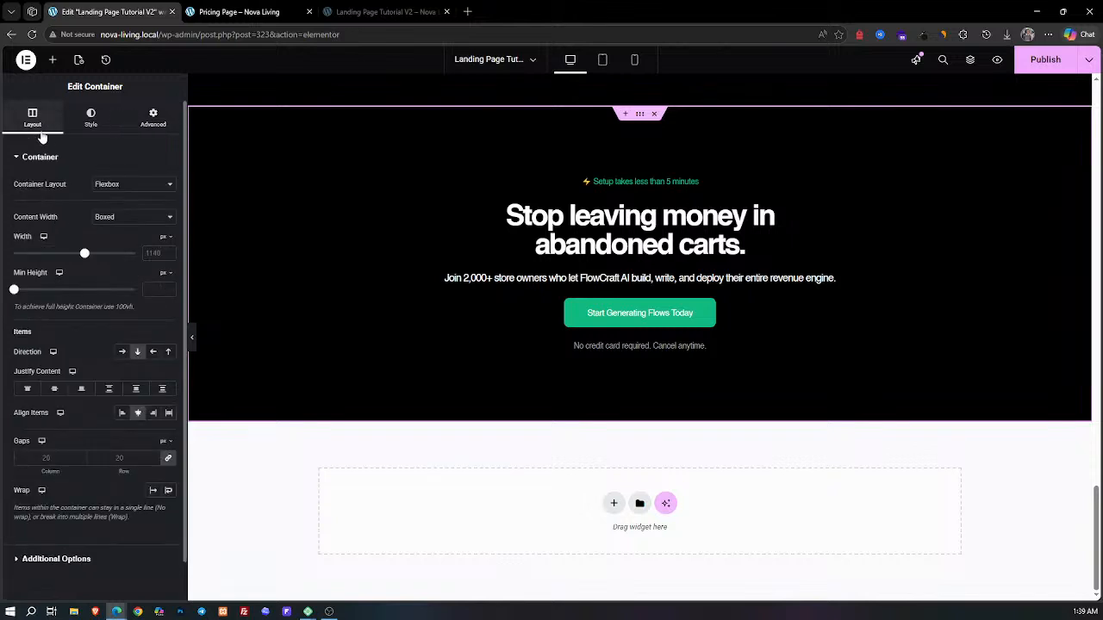
left_click(170, 459)
left_click(110, 457)
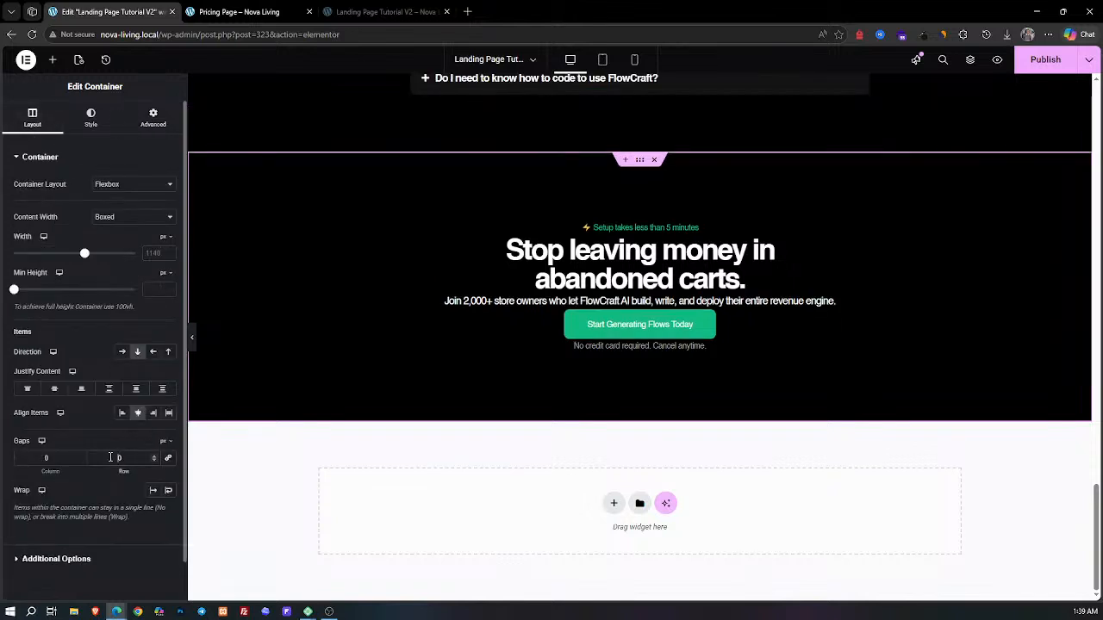
type("1")
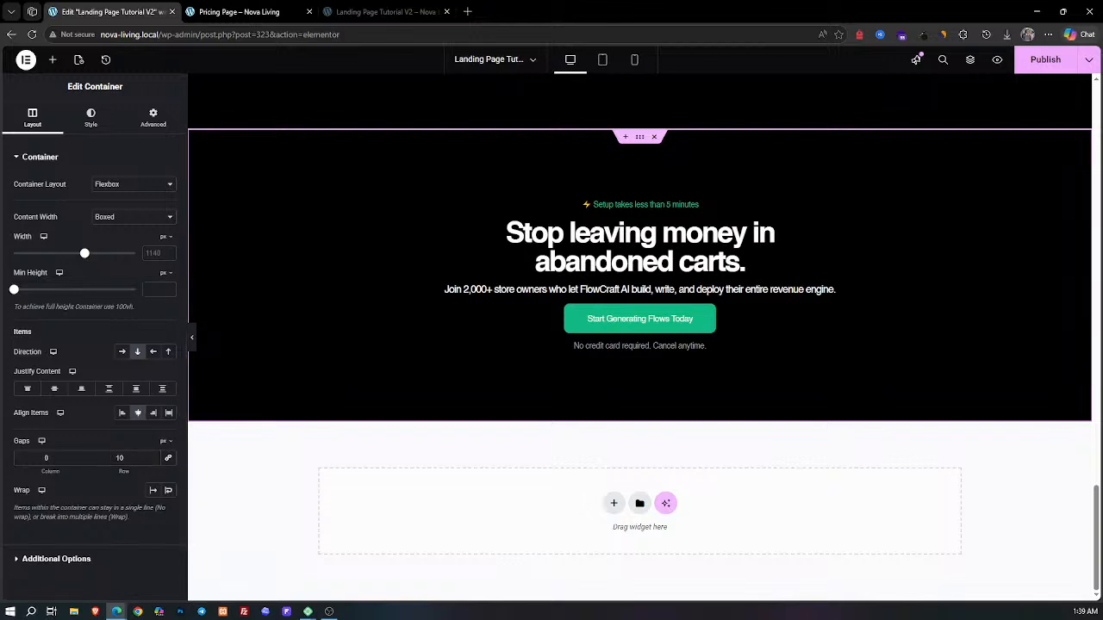
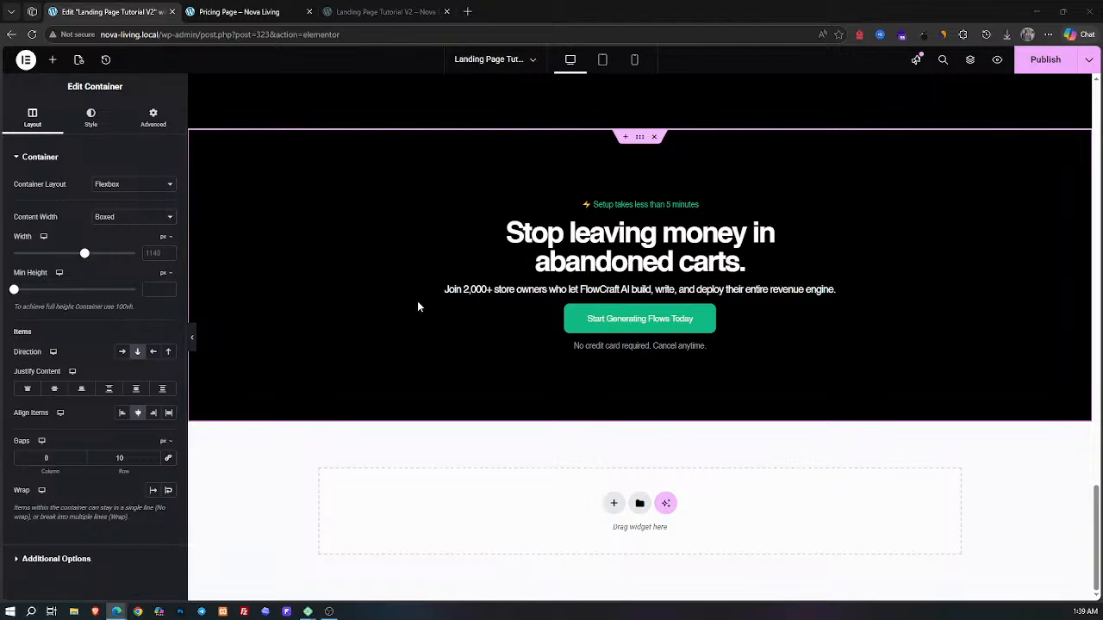
Step: Preview the page in tablet and mobile views and publish the changes
left_click(603, 60)
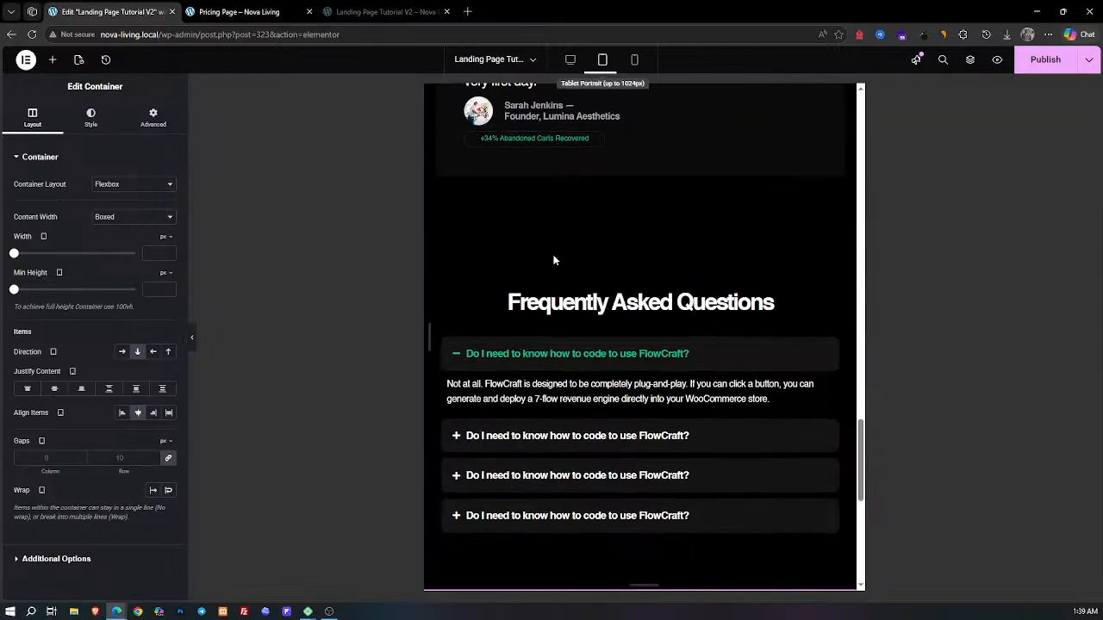
scroll(556, 244, "down", 3)
left_click(635, 60)
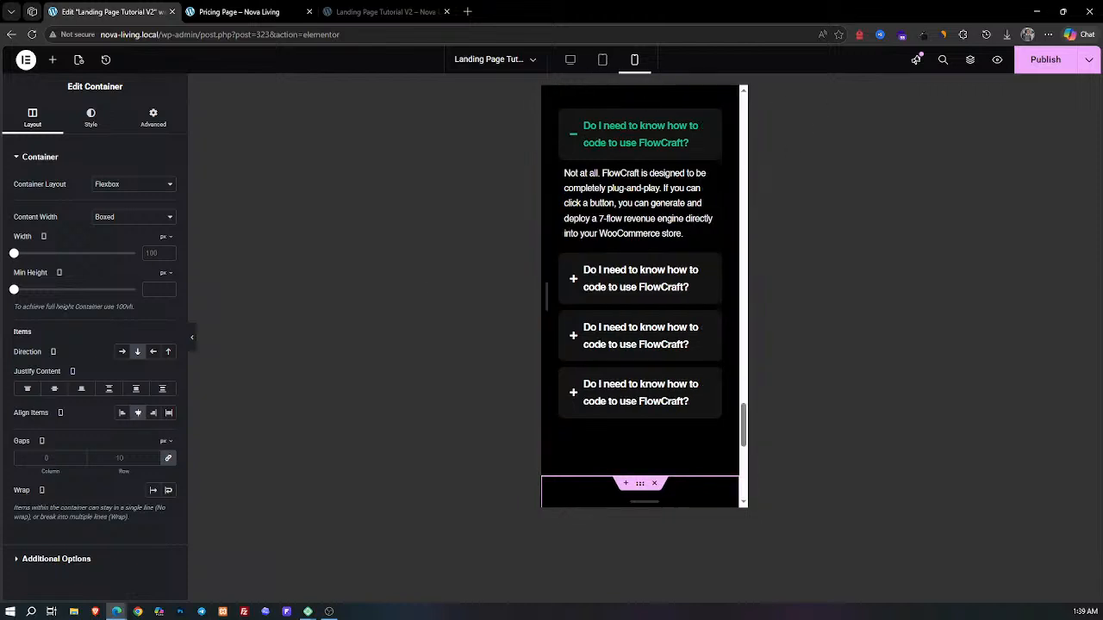
key("alt+Tab")
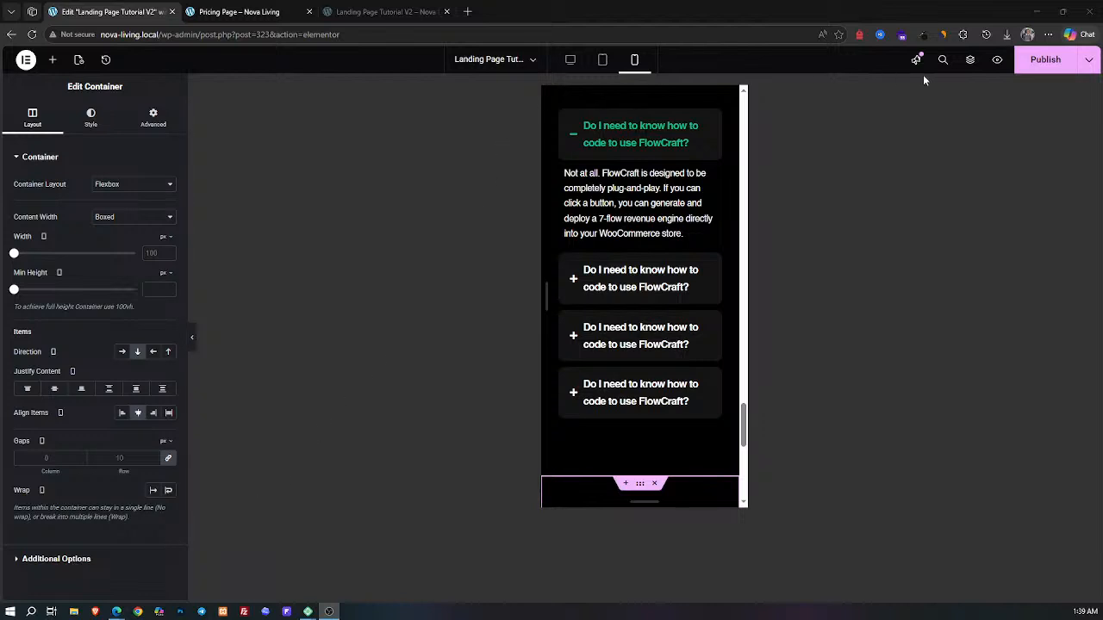
left_click(1045, 59)
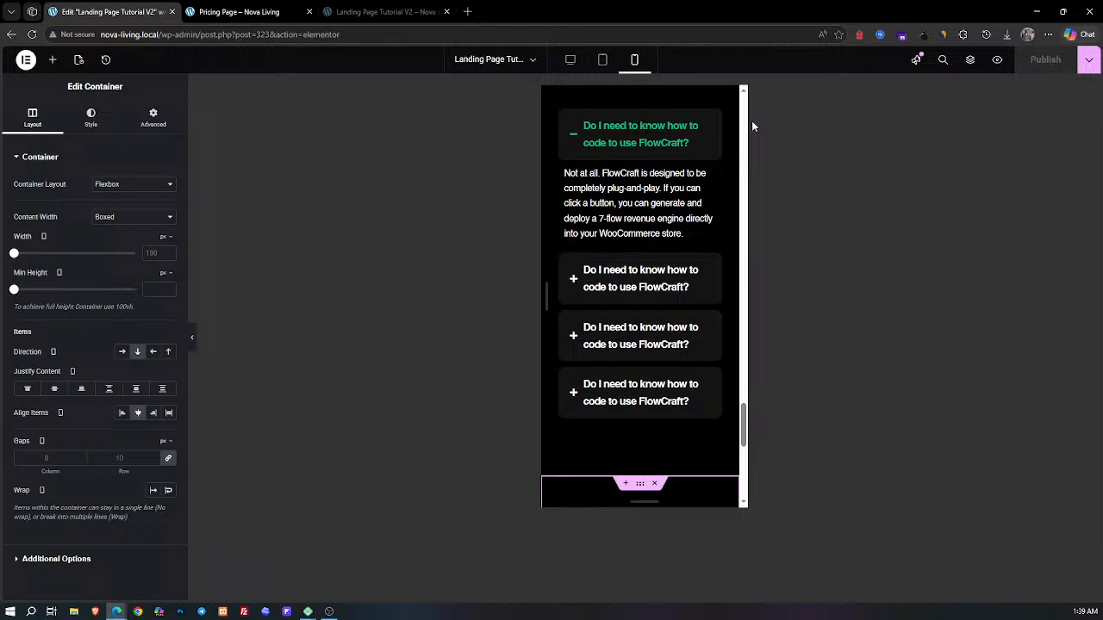
Step: Reload the live Pricing Page and Landing Page Tutorial V2, and place the rebuilt page ahead of the reference in the browser
left_click(238, 12)
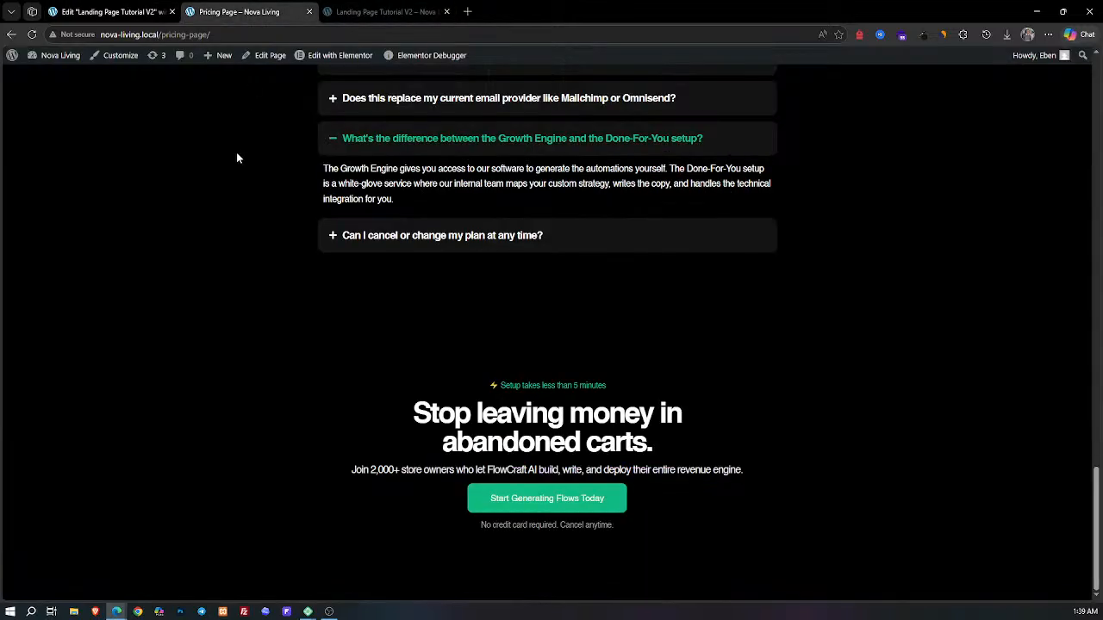
key("F5")
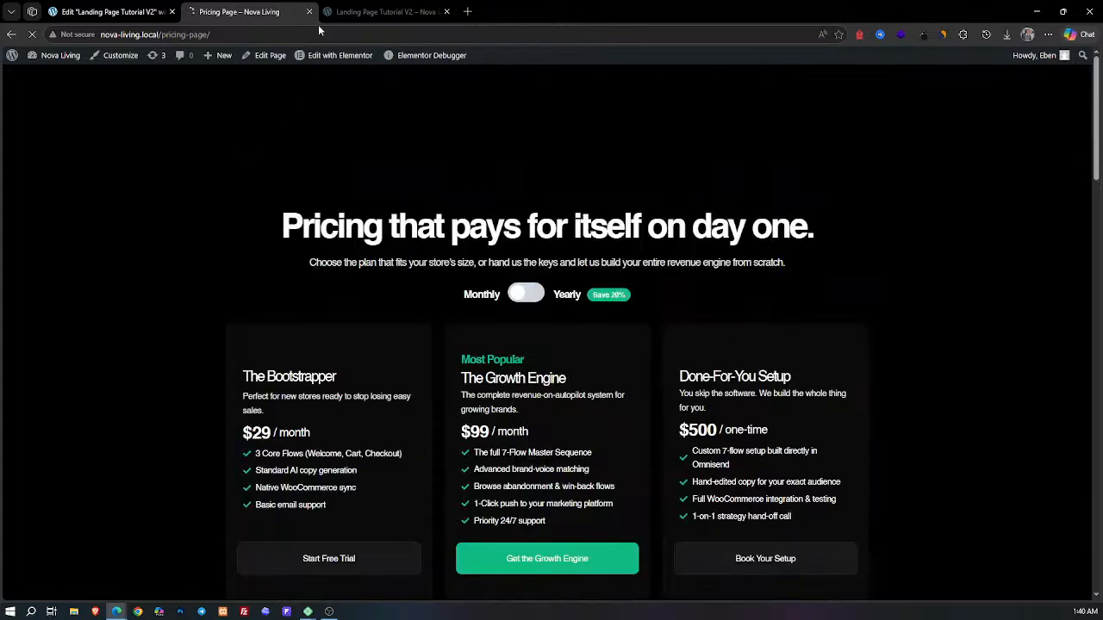
left_click(385, 12)
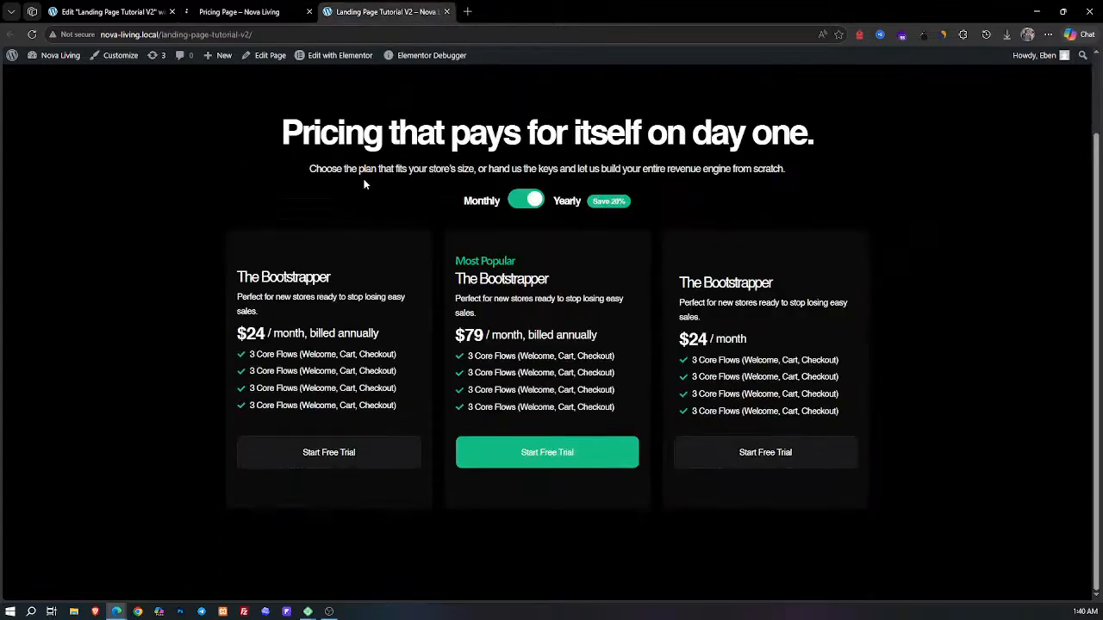
key("F5")
left_click_drag(398, 11, 261, 10)
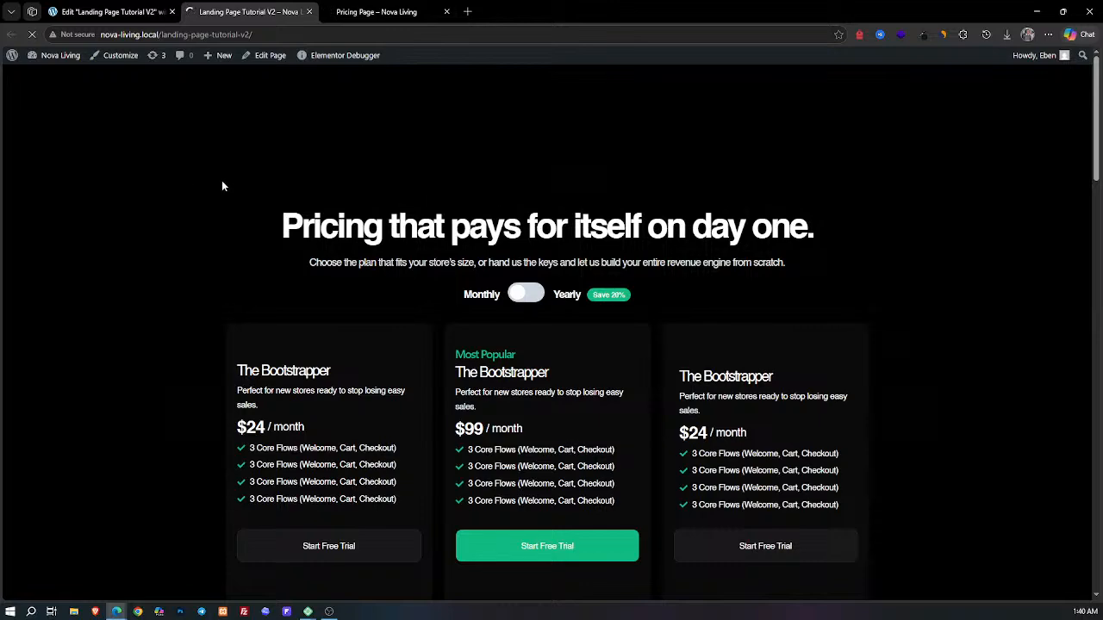
Step: Test the Monthly/Yearly pricing toggle on the live Landing Page Tutorial V2 by switching it to yearly and back
left_click_drag(229, 209, 686, 225)
left_click(424, 222)
scroll(427, 215, "down", 2)
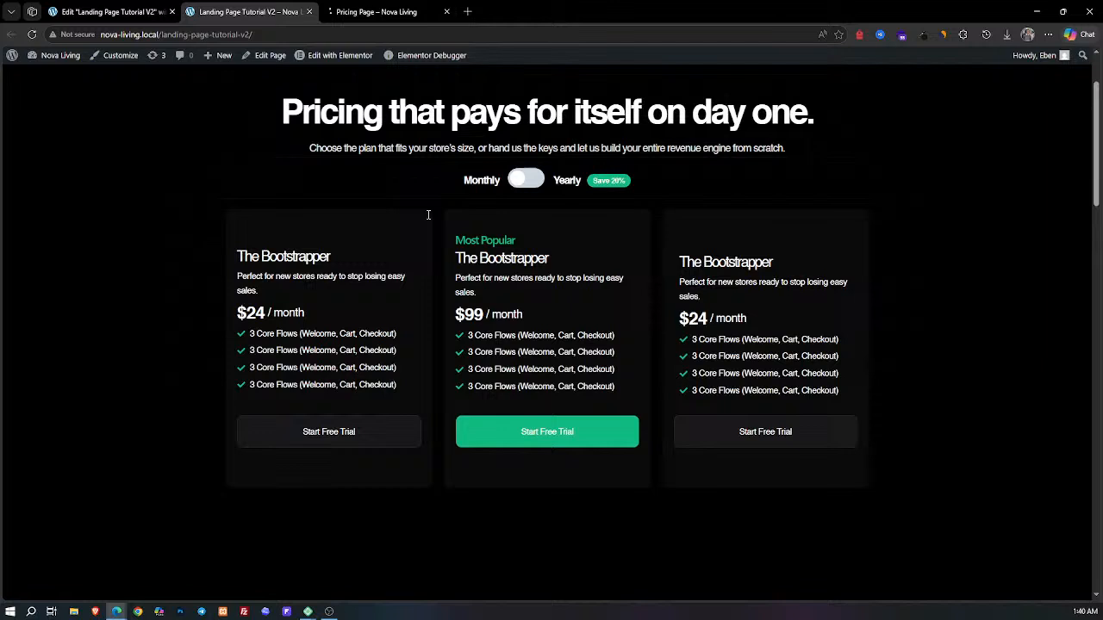
left_click(518, 180)
left_click(518, 179)
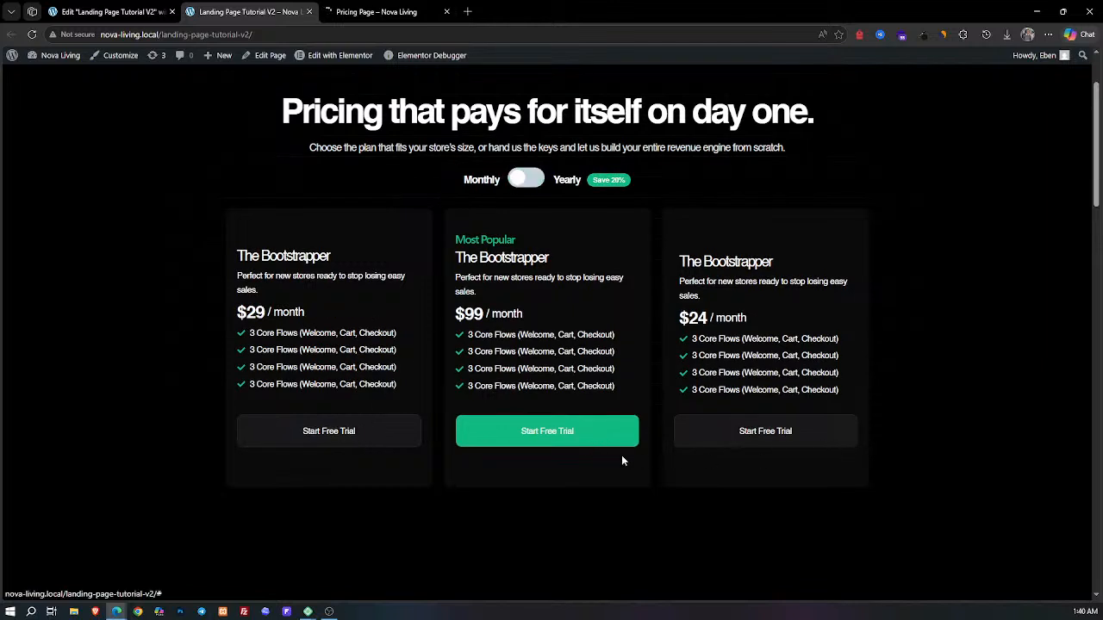
Step: Compare the features table and testimonial sections of the rebuilt page with those on the reference Pricing Page
scroll(731, 377, "down", 4)
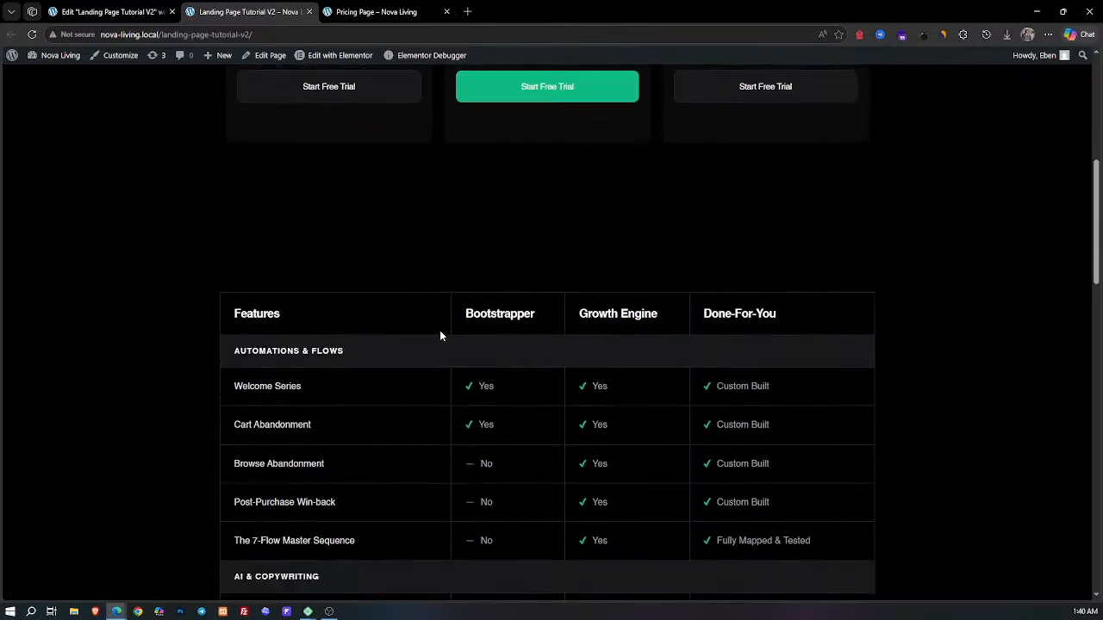
left_click(376, 11)
scroll(464, 305, "up", 7)
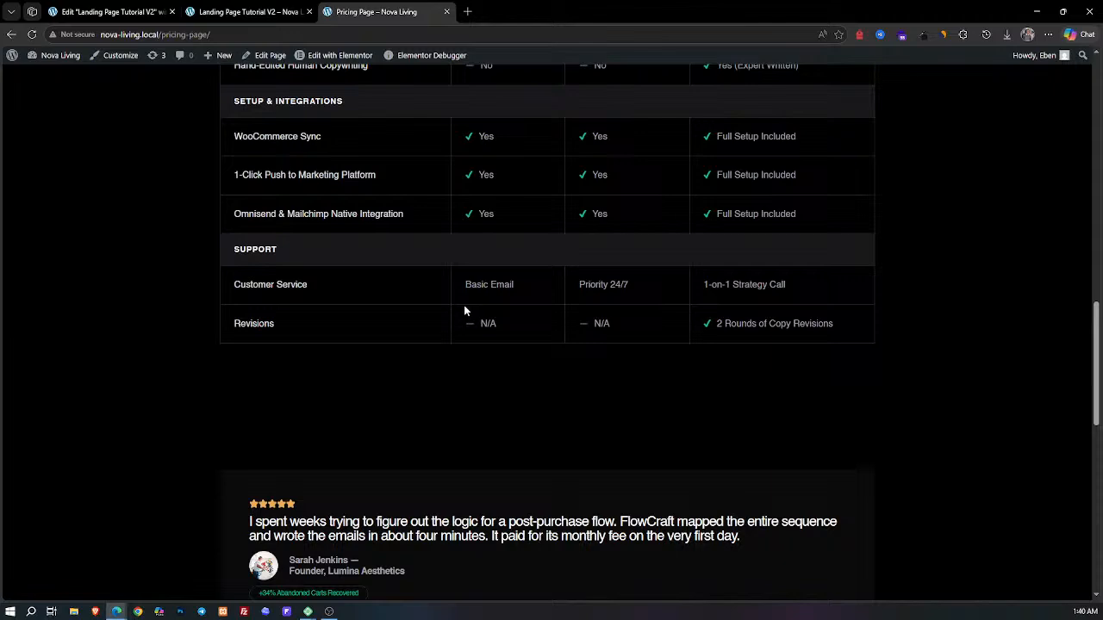
scroll(463, 310, "up", 10)
key("ctrl+shift+Tab")
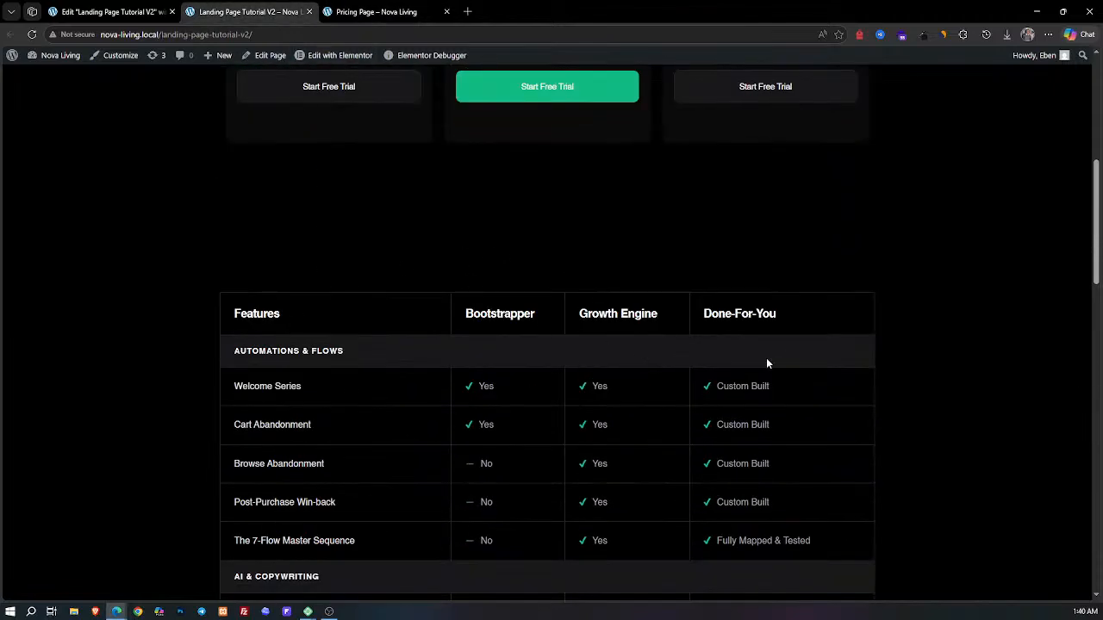
scroll(778, 356, "down", 10)
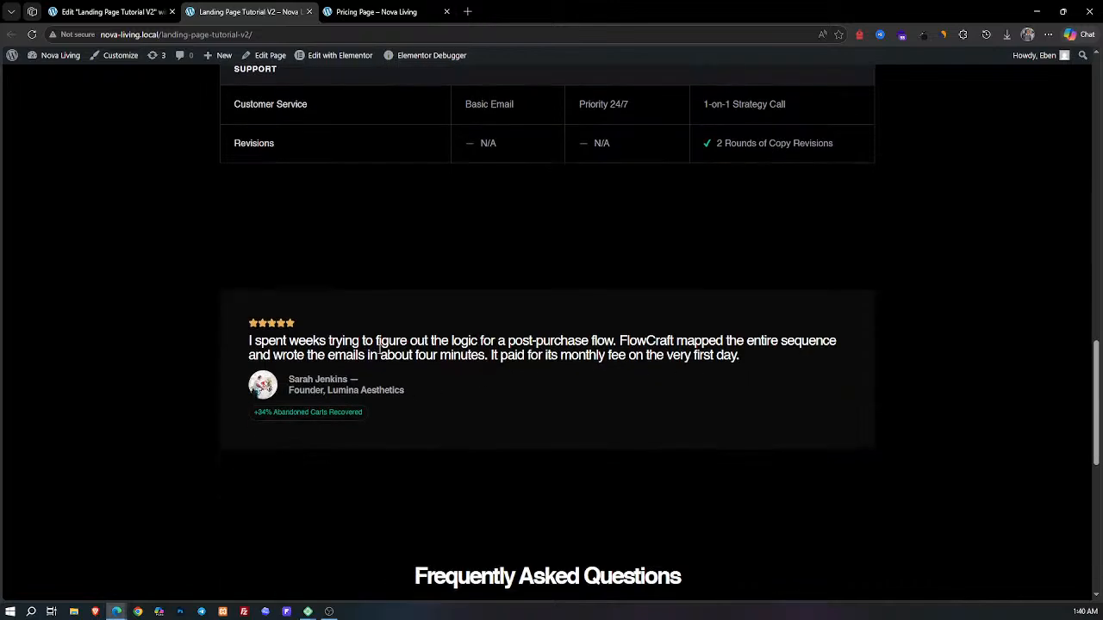
left_click(374, 11)
scroll(381, 315, "down", 10)
scroll(381, 331, "down", 2)
left_click(279, 13)
scroll(372, 336, "down", 2)
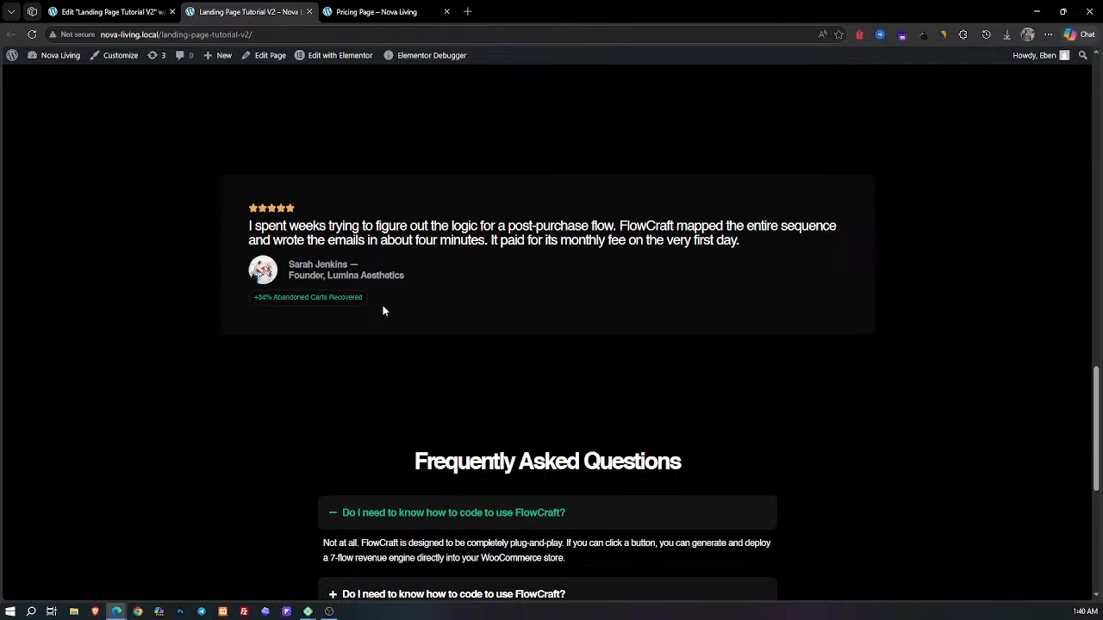
scroll(522, 290, "down", 4)
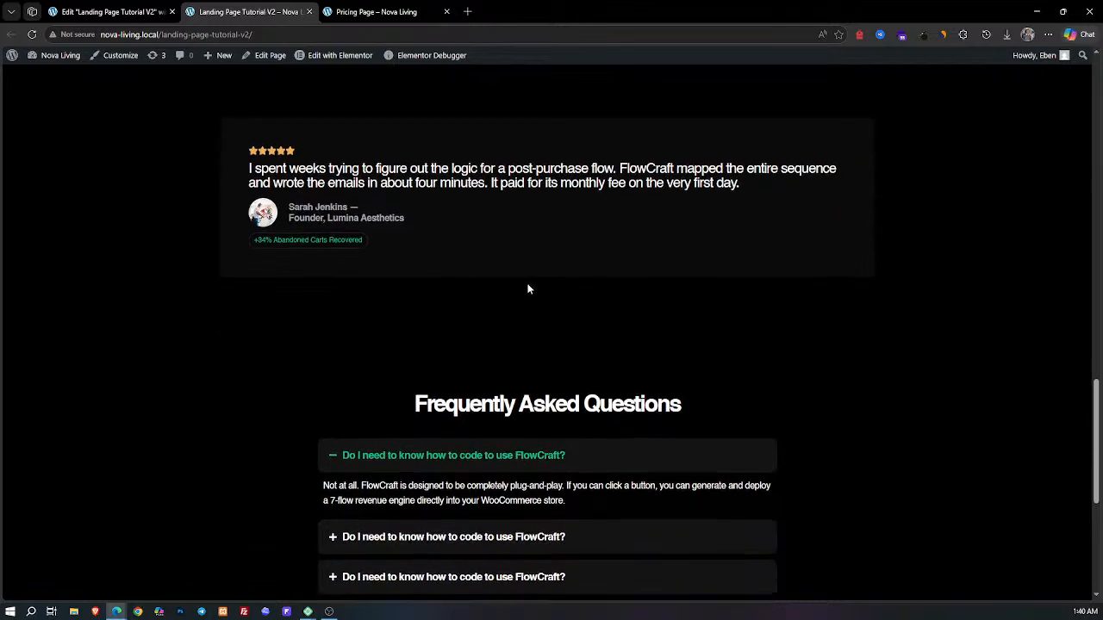
Step: Test the Frequently Asked Questions accordion on the rebuilt page by expanding its second, third and fourth questions
left_click(463, 245)
left_click(470, 287)
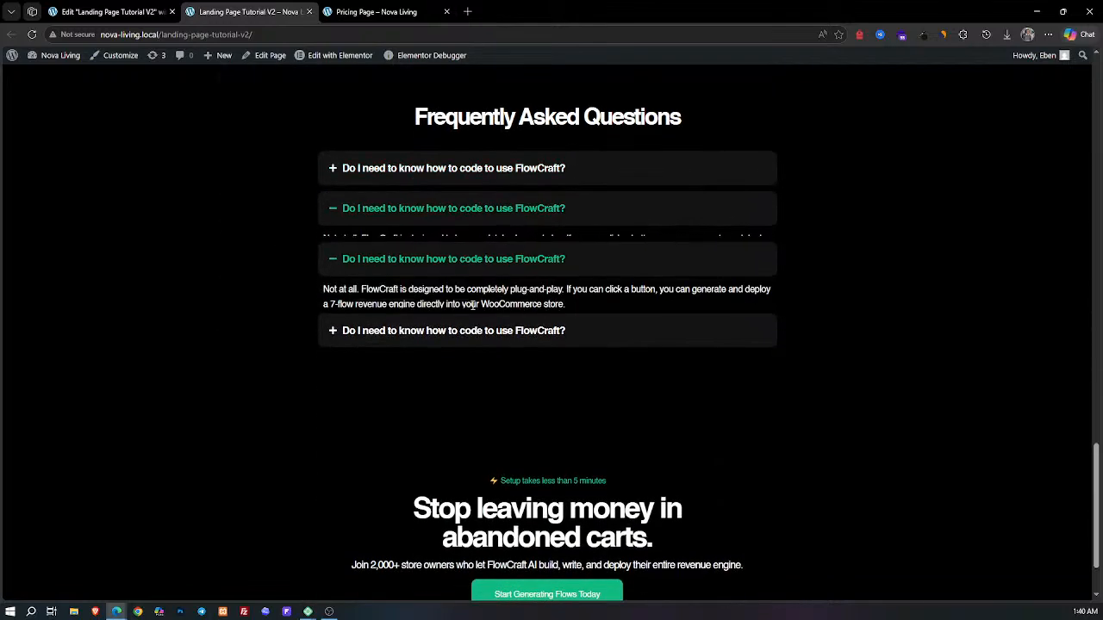
left_click(474, 330)
scroll(379, 365, "down", 1)
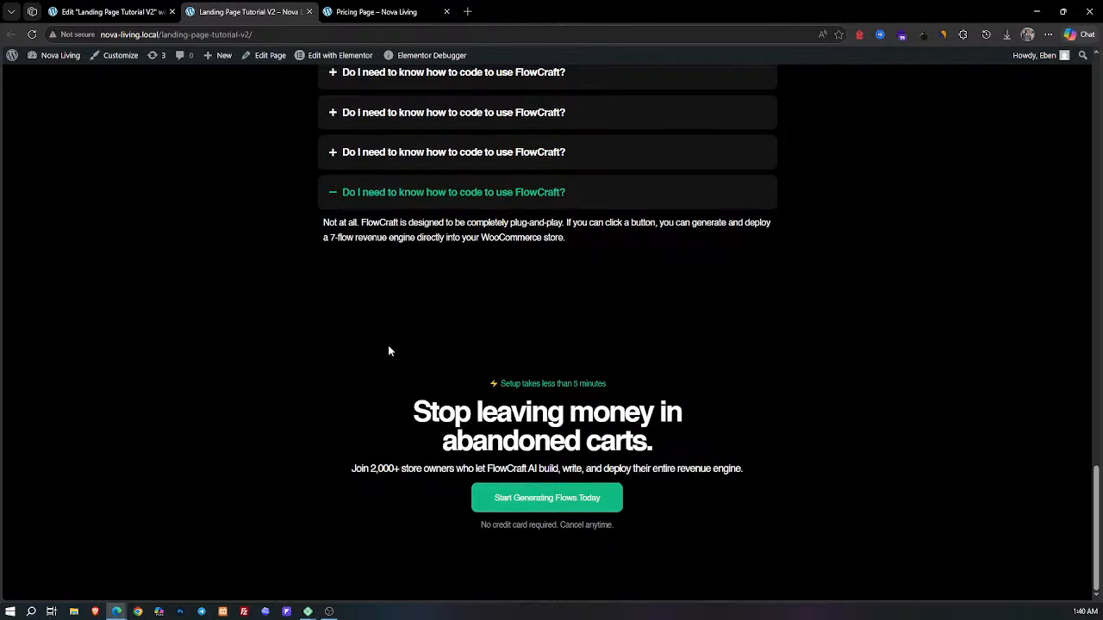
Step: Compare the closing call-to-action section of the rebuilt page with the one on the reference Pricing Page
left_click(416, 10)
scroll(366, 264, "down", 3)
scroll(365, 265, "down", 1)
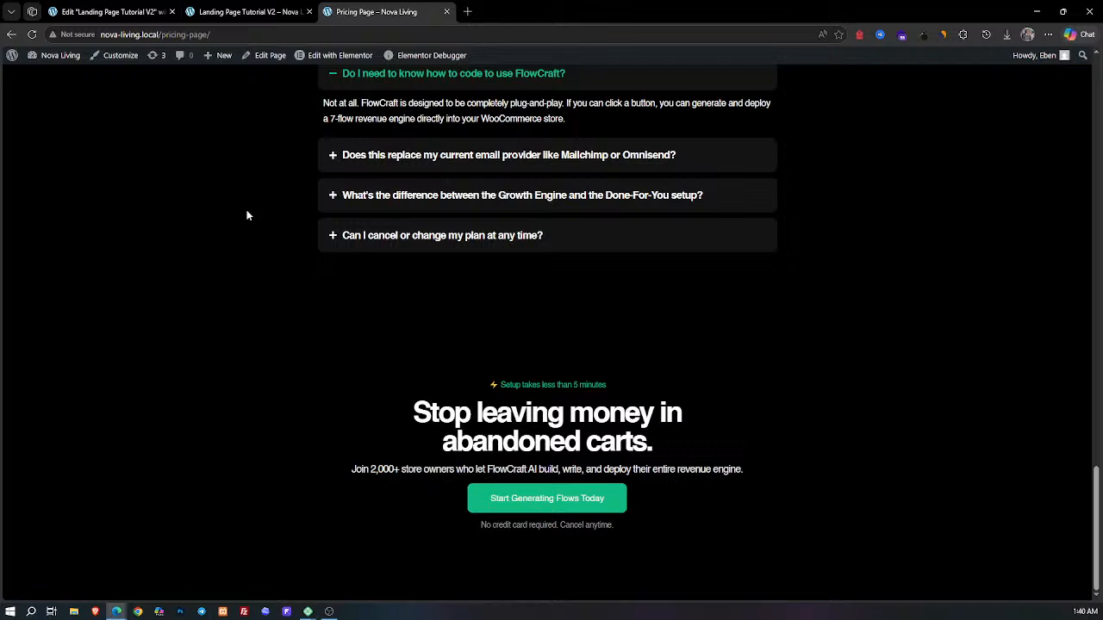
left_click(255, 8)
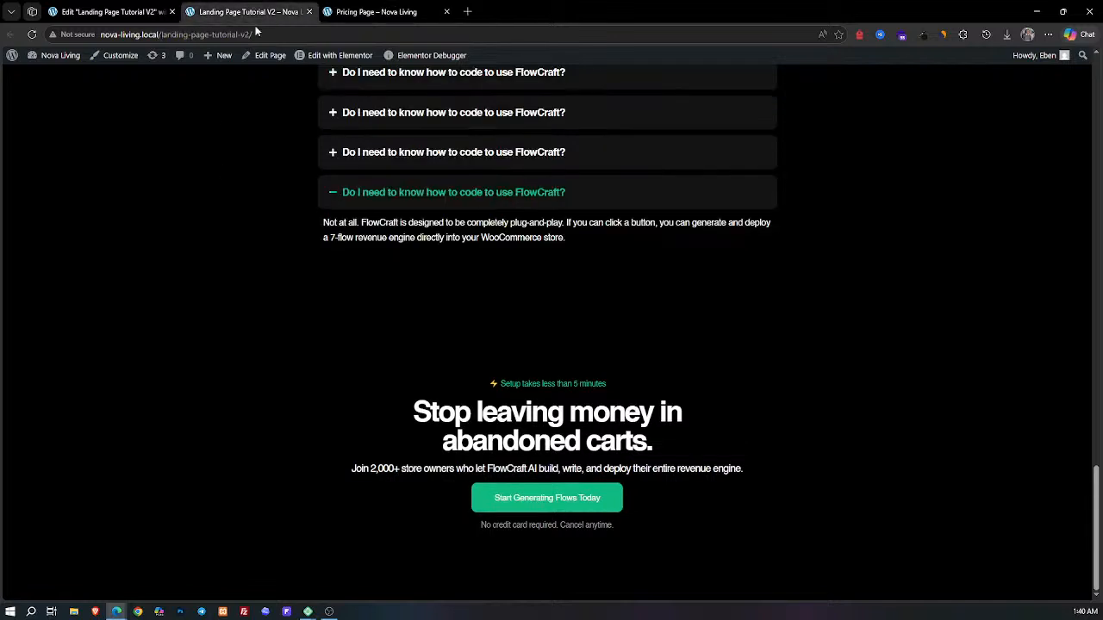